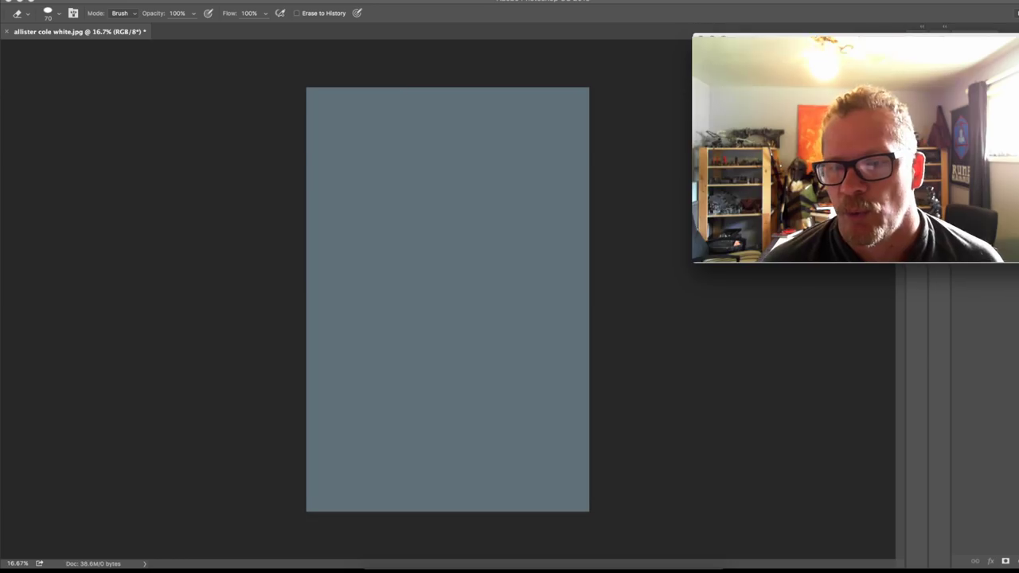
# Step: Add an Audio Input Capture source to the recording scene and accept its properties
pyautogui.click(811, 231)
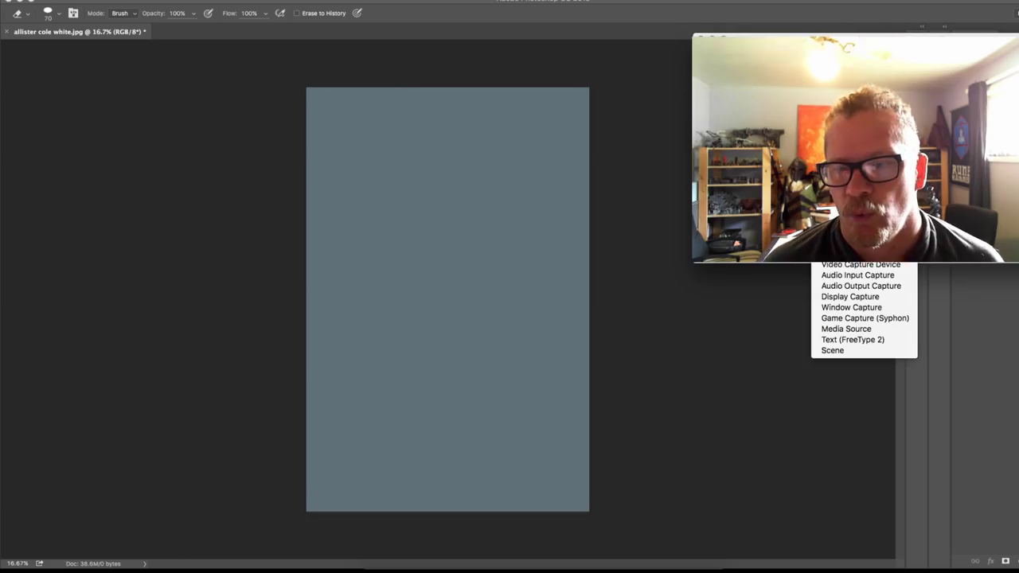
pyautogui.click(863, 275)
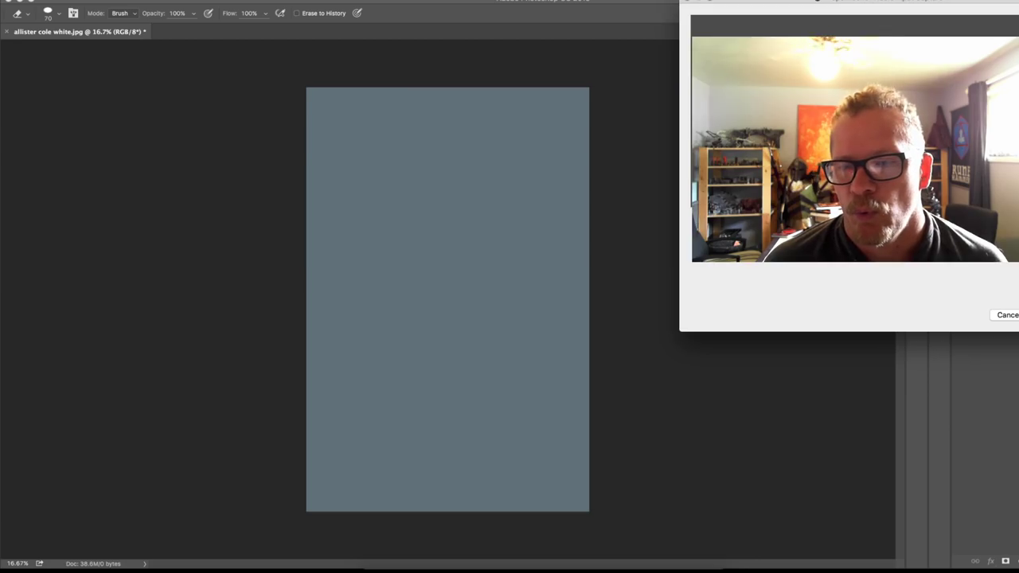
pyautogui.press('Return')
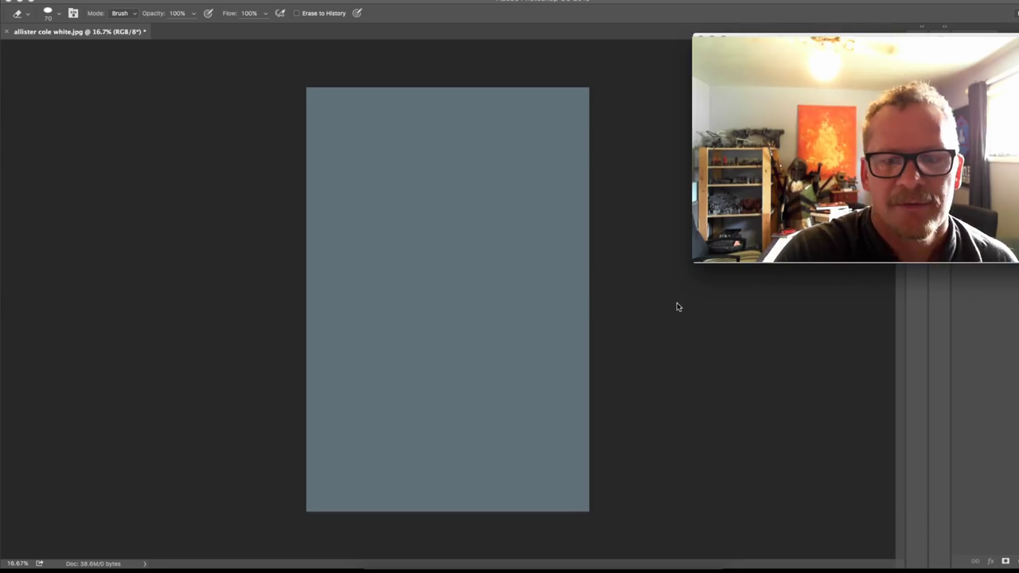
# Step: Return to Photoshop and dock the toolbox in a separate column so its colour swatches are accessible
pyautogui.click(803, 420)
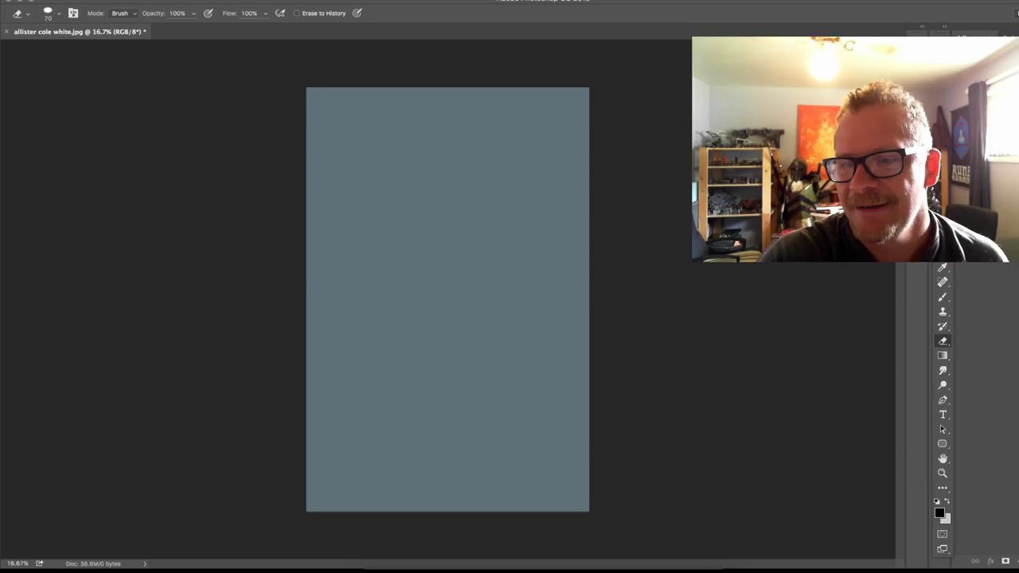
pyautogui.moveTo(943, 170); pyautogui.dragTo(917, 127)
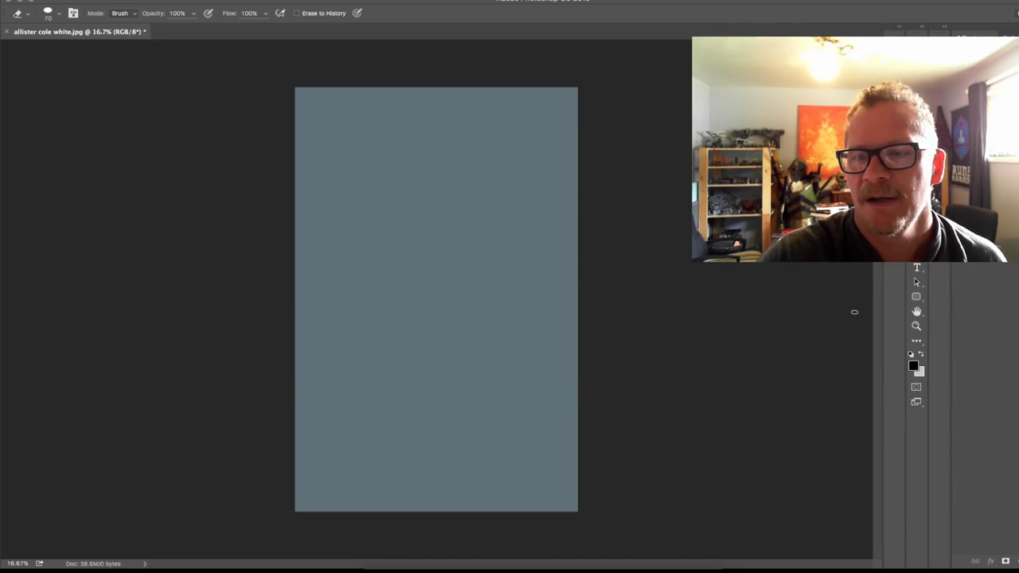
# Step: Reset the colours to black and white, fill the Background layer with black, and add a new empty layer above it
pyautogui.press('b')
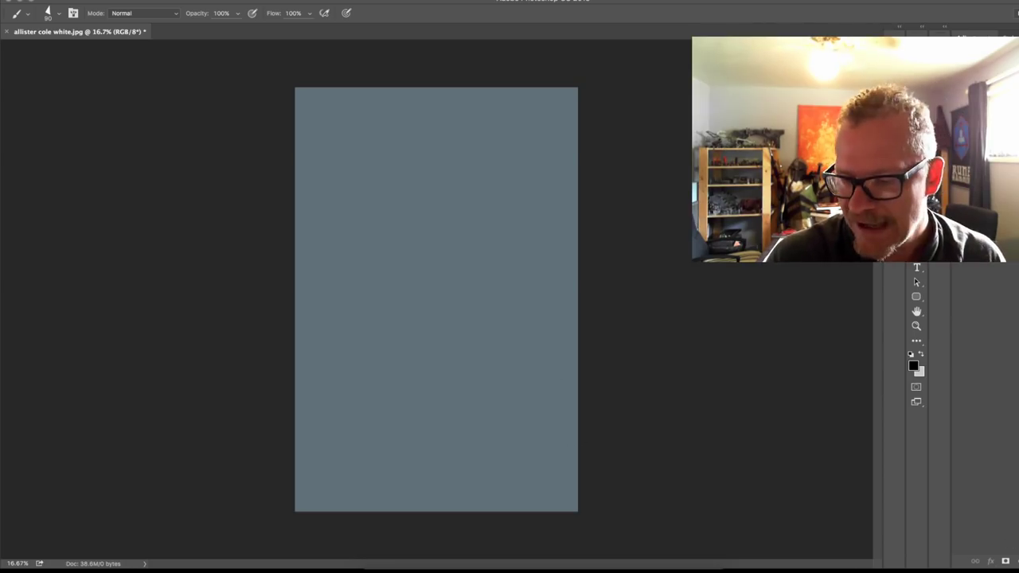
pyautogui.press('alt+shift+super+n')
pyautogui.press('super+z')
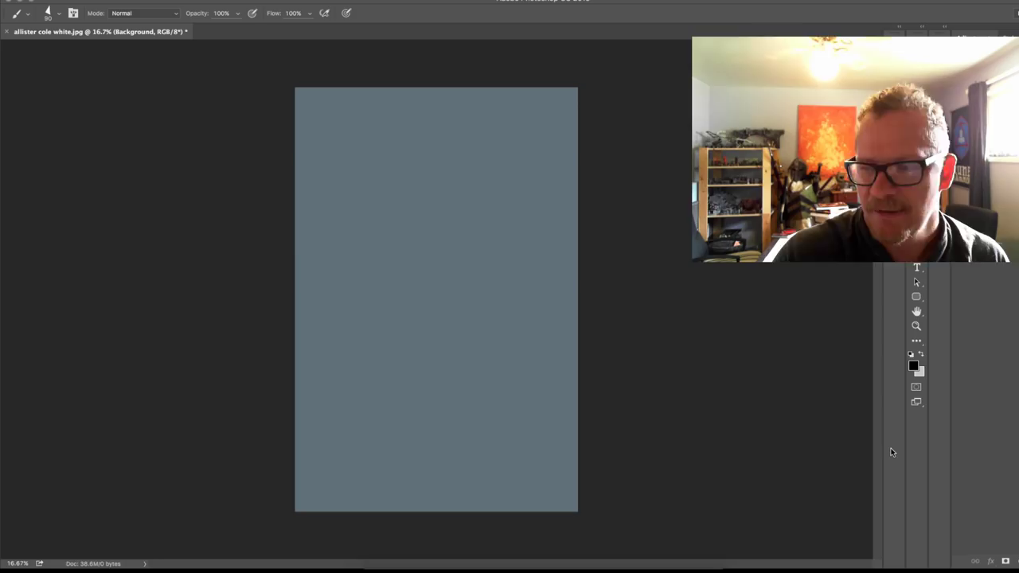
pyautogui.press('d')
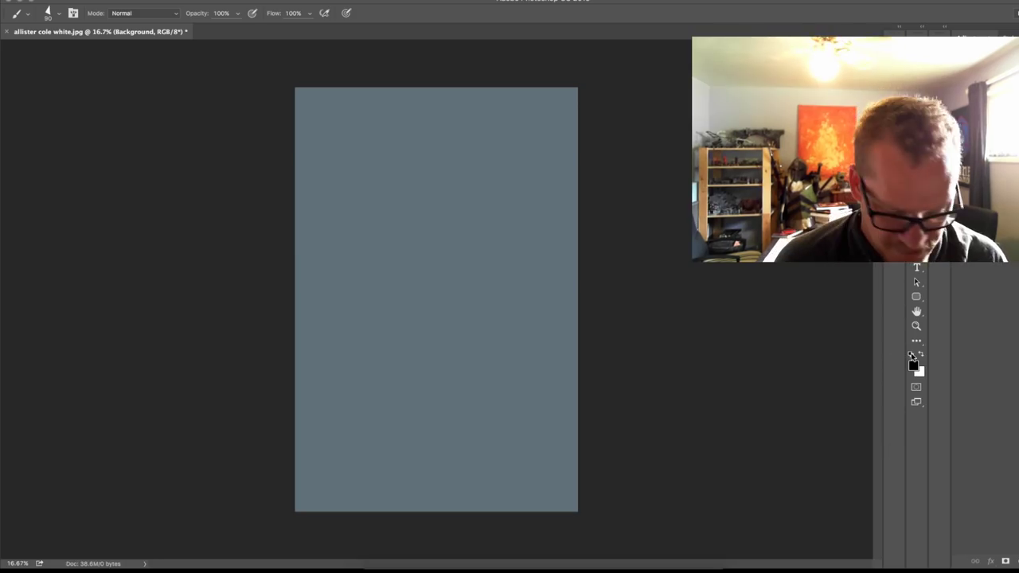
pyautogui.hotkey('alt', 'BackSpace')
pyautogui.press('alt+shift+super+n')
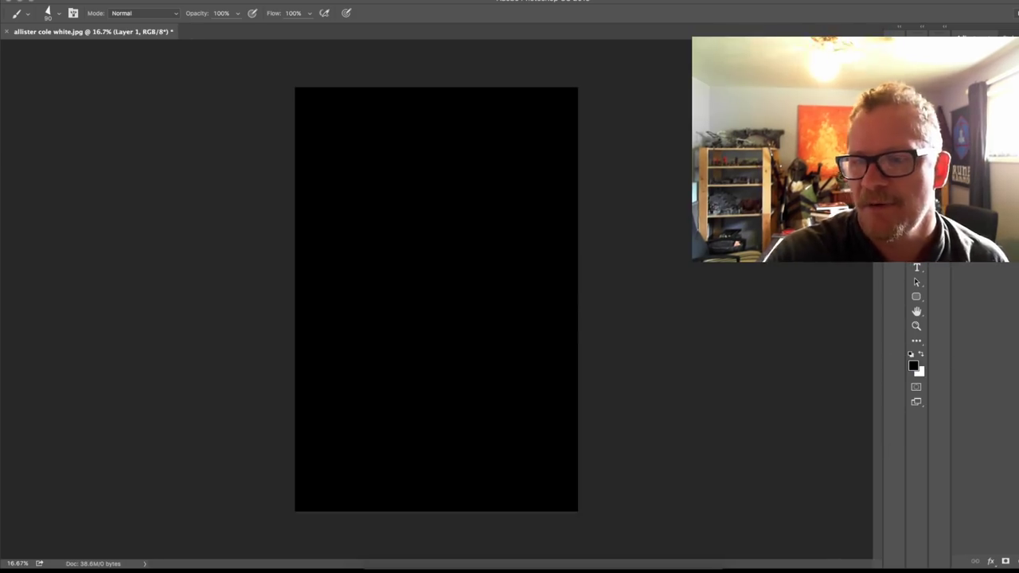
# Step: Lasso a rough upright rectangle just inside the canvas edges, fill it with golden orange at hue 37°, and deselect
pyautogui.press('l')
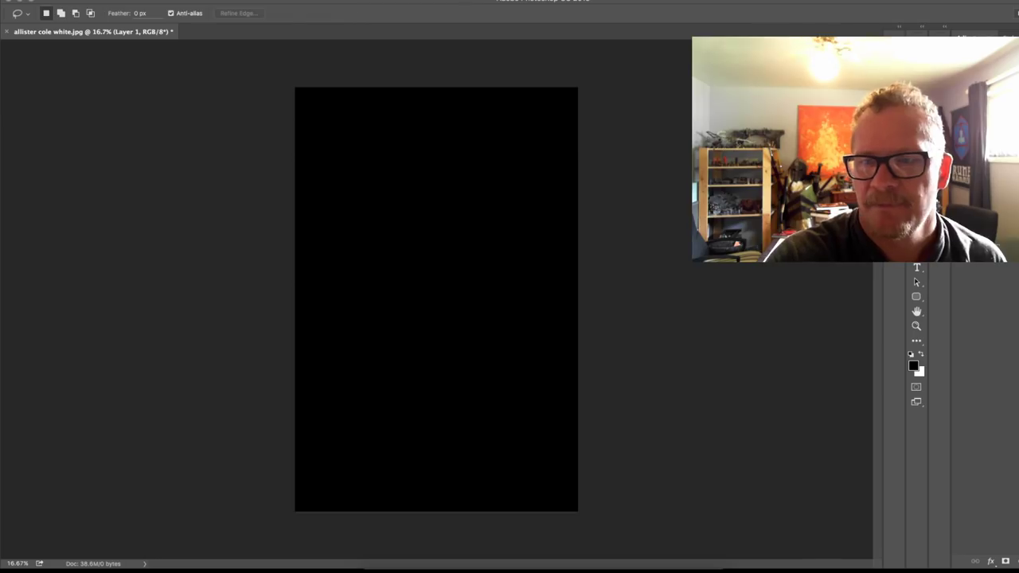
pyautogui.moveTo(531, 106)
pyautogui.mouseDown()
pyautogui.moveTo(306, 103)
pyautogui.moveTo(318, 480)
pyautogui.moveTo(342, 497)
pyautogui.moveTo(548, 497)
pyautogui.moveTo(556, 485)
pyautogui.moveTo(552, 107)
pyautogui.mouseUp()
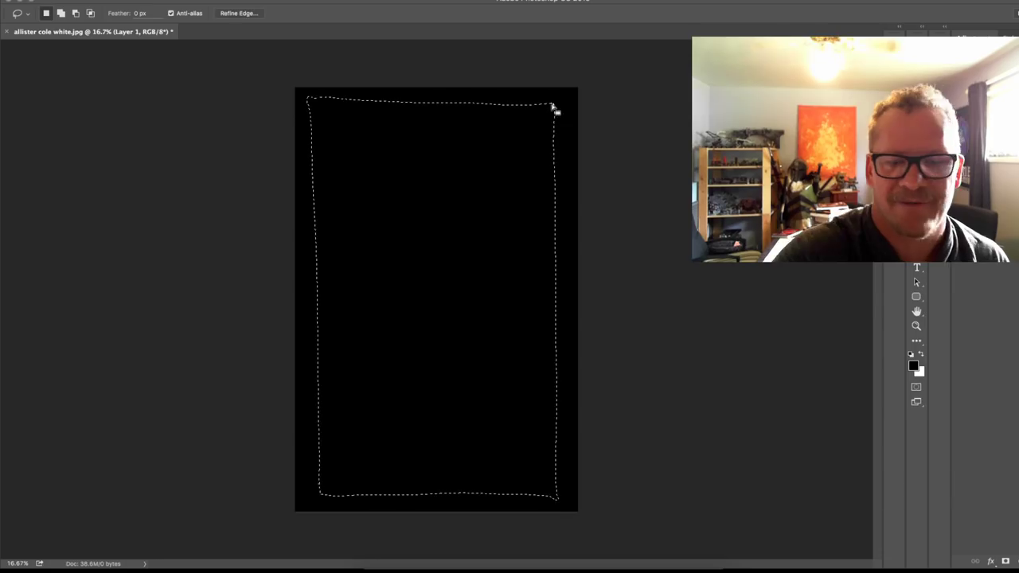
pyautogui.click(913, 366)
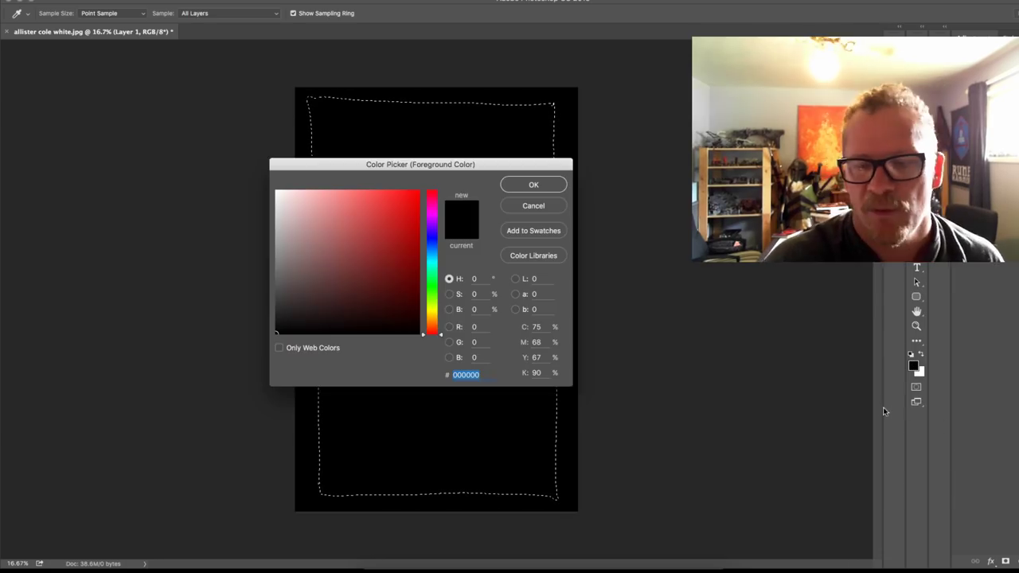
pyautogui.click(431, 319)
pyautogui.click(392, 226)
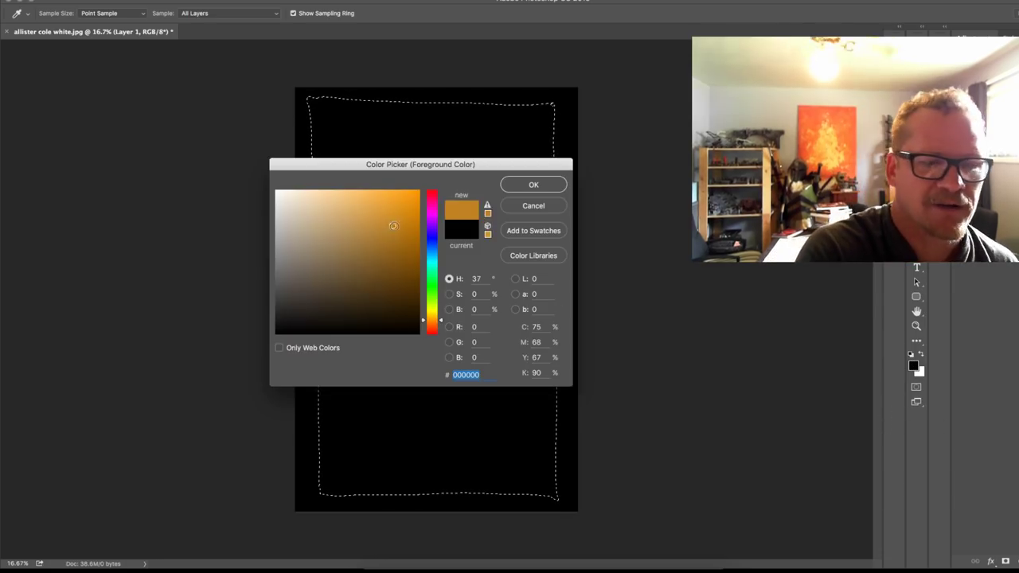
pyautogui.click(536, 188)
pyautogui.hotkey('alt', 'BackSpace')
pyautogui.hotkey('ctrl', 'd')
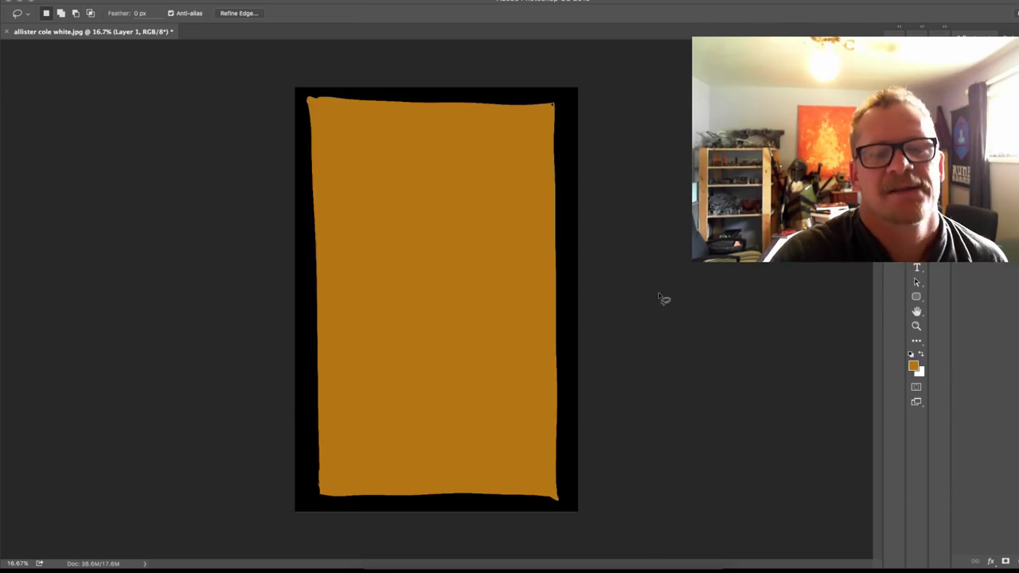
# Step: Roughen the top edge of the orange rectangle with orange strokes from the textured brush at size 200
pyautogui.hotkey('ctrl', '+')
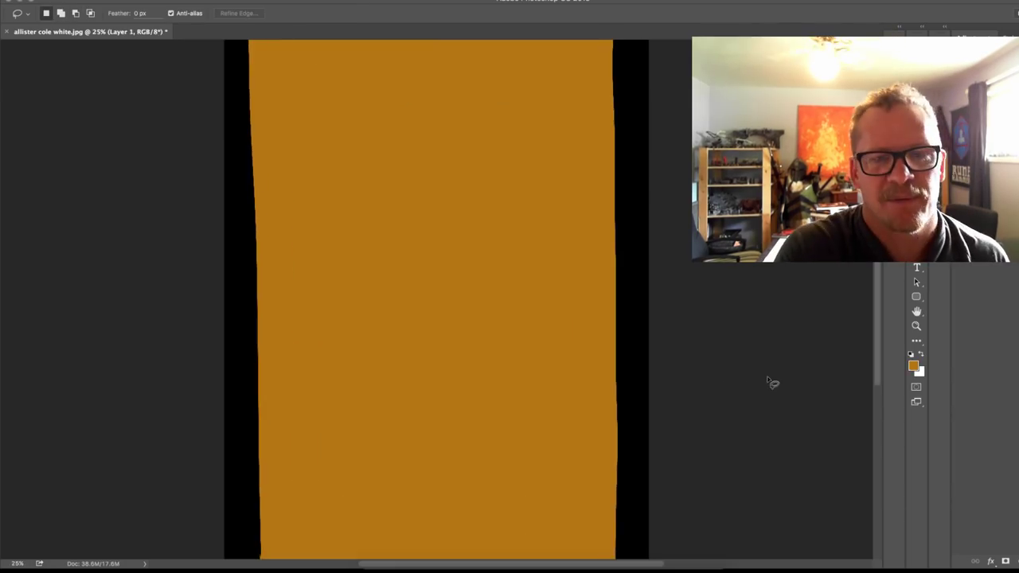
pyautogui.scroll(4, 729, 374)
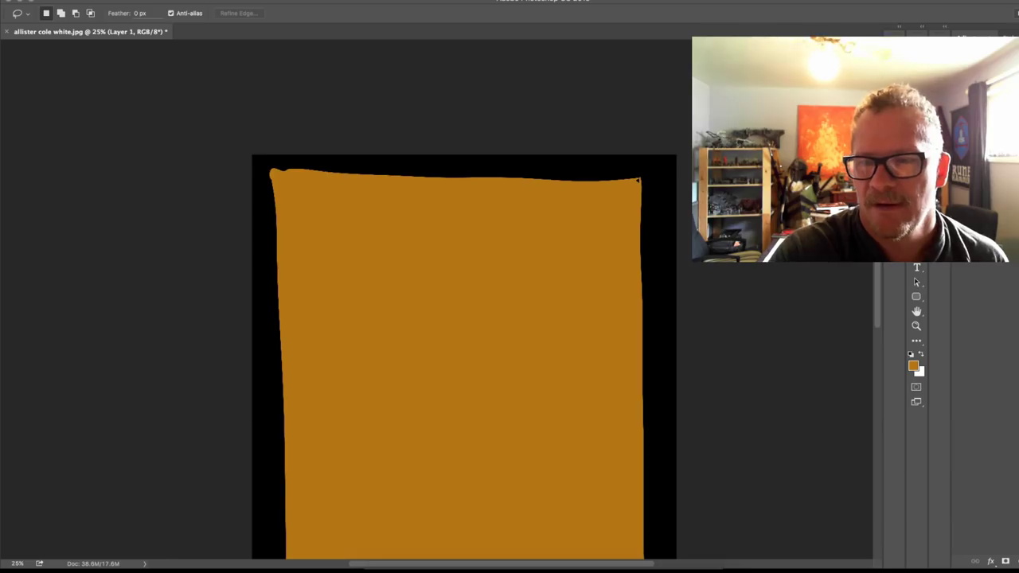
pyautogui.press('b')
pyautogui.click(578, 207)
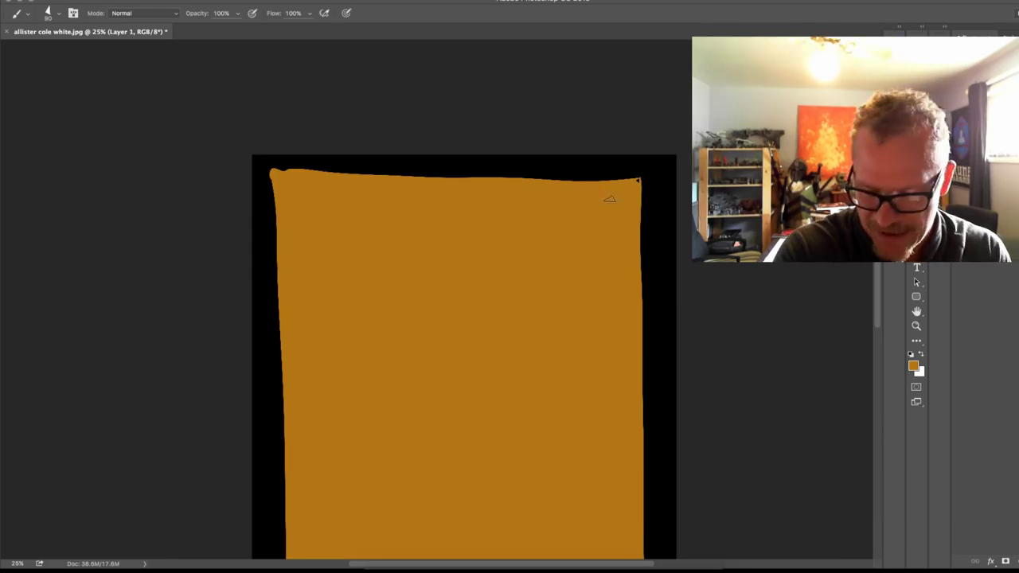
pyautogui.moveTo(625, 180); pyautogui.dragTo(410, 175)
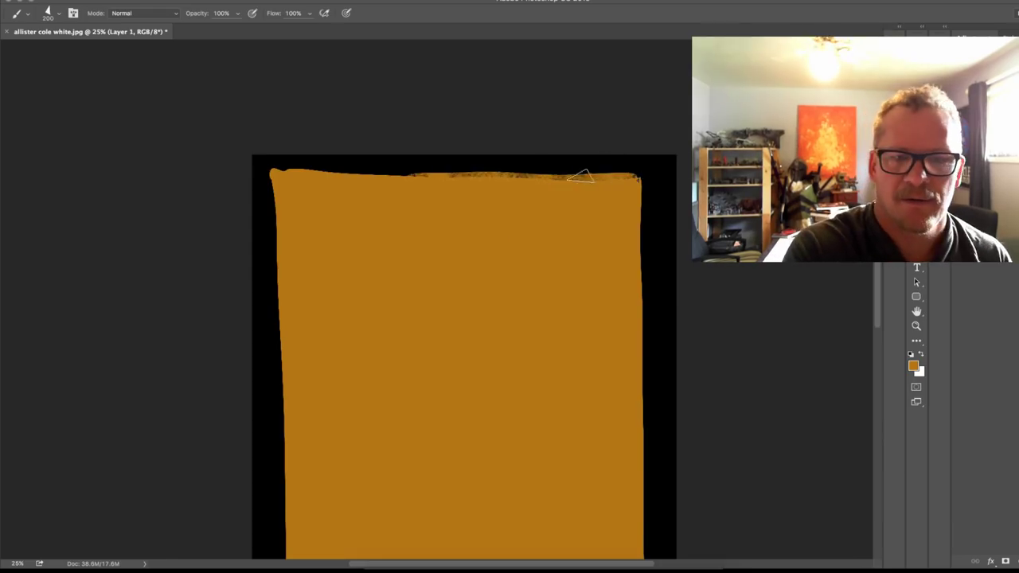
# Step: Sample a darker brown and paint rough ground along the rectangle's lower-left corner and bottom edge, plus a thin diagonal slope at lower right
pyautogui.keyDown('alt'); pyautogui.click(580, 176); pyautogui.keyUp('alt')
pyautogui.moveTo(599, 180); pyautogui.dragTo(617, 188)
pyautogui.scroll(-10, 622, 216)
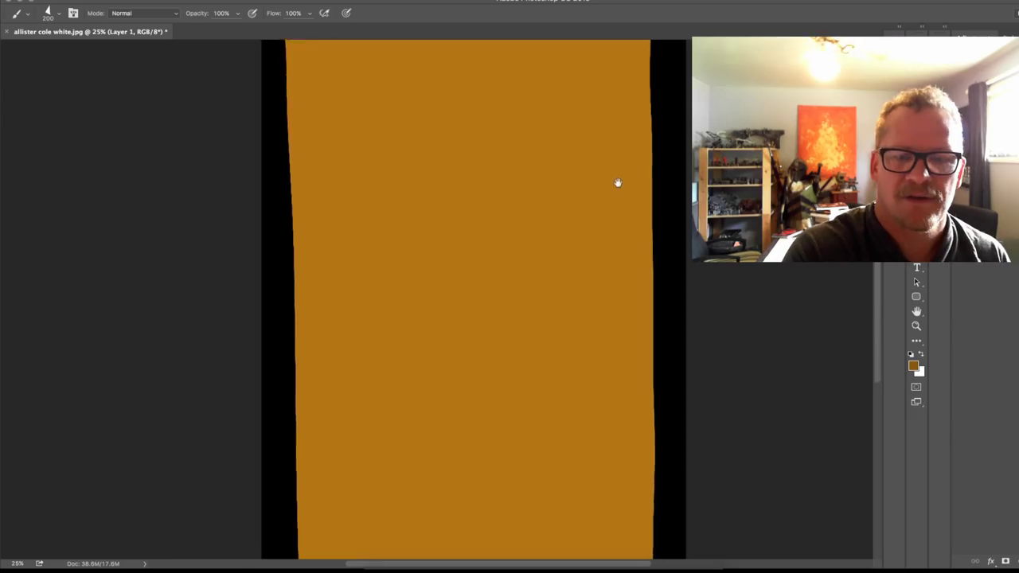
pyautogui.moveTo(725, 435)
pyautogui.mouseDown()
pyautogui.moveTo(370, 432)
pyautogui.moveTo(362, 334)
pyautogui.mouseUp()
pyautogui.moveTo(368, 255)
pyautogui.mouseDown()
pyautogui.moveTo(364, 373)
pyautogui.moveTo(384, 420)
pyautogui.moveTo(402, 413)
pyautogui.moveTo(390, 361)
pyautogui.moveTo(434, 417)
pyautogui.moveTo(411, 416)
pyautogui.moveTo(476, 422)
pyautogui.mouseUp()
pyautogui.moveTo(694, 338)
pyautogui.mouseDown()
pyautogui.moveTo(654, 425)
pyautogui.moveTo(523, 446)
pyautogui.mouseUp()
# Step: Enlarge the brush to 700 and paint a broad brown diagonal slope from the right edge down toward the lower centre
pyautogui.press(']')
pyautogui.press(']')
pyautogui.press(']')
pyautogui.press(']')
pyautogui.press(']')
pyautogui.press(']')
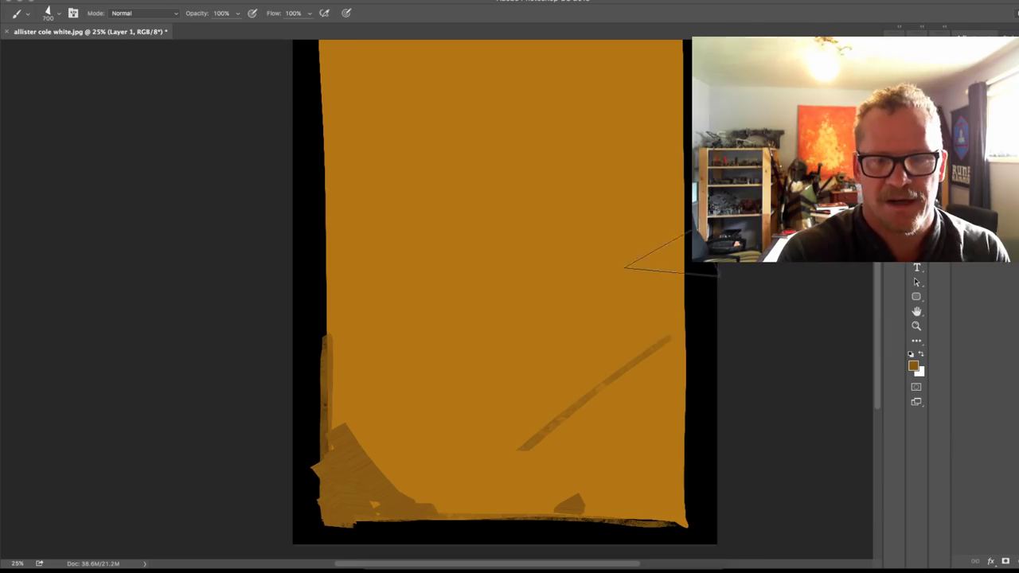
pyautogui.moveTo(673, 272)
pyautogui.mouseDown()
pyautogui.moveTo(449, 452)
pyautogui.moveTo(552, 458)
pyautogui.moveTo(589, 399)
pyautogui.moveTo(573, 450)
pyautogui.mouseUp()
# Step: Reduce the brush to 400 and fill the hillside below the slope with brown strokes down to the lower-right corner
pyautogui.press('[')
pyautogui.press('[')
pyautogui.press('[')
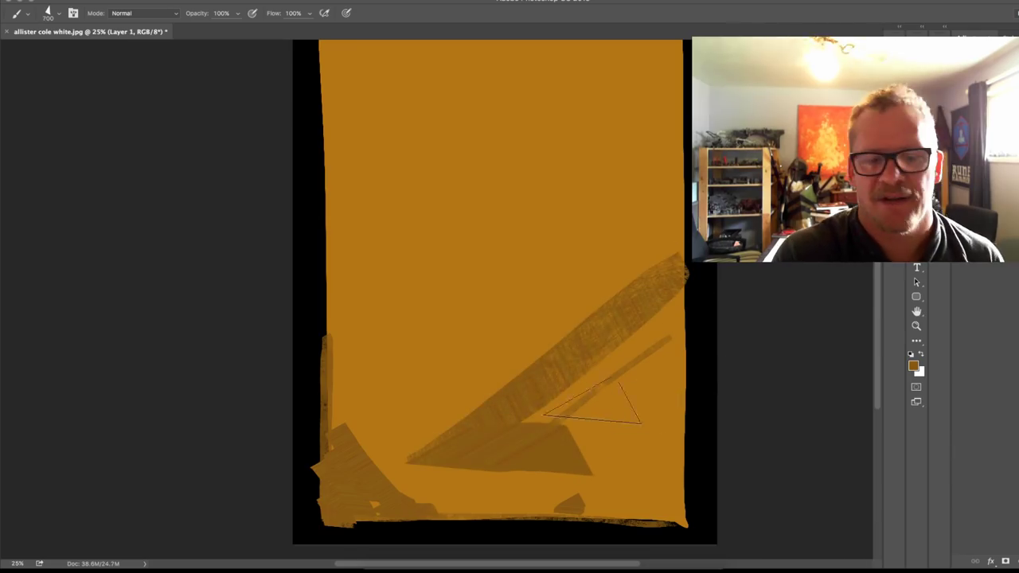
pyautogui.moveTo(557, 402)
pyautogui.mouseDown()
pyautogui.moveTo(630, 344)
pyautogui.moveTo(641, 422)
pyautogui.mouseUp()
pyautogui.moveTo(666, 310)
pyautogui.mouseDown()
pyautogui.moveTo(651, 350)
pyautogui.moveTo(549, 498)
pyautogui.moveTo(603, 511)
pyautogui.moveTo(653, 446)
pyautogui.mouseUp()
pyautogui.moveTo(608, 479)
pyautogui.mouseDown()
pyautogui.moveTo(574, 451)
pyautogui.moveTo(582, 430)
pyautogui.moveTo(651, 426)
pyautogui.moveTo(626, 457)
pyautogui.moveTo(574, 424)
pyautogui.mouseUp()
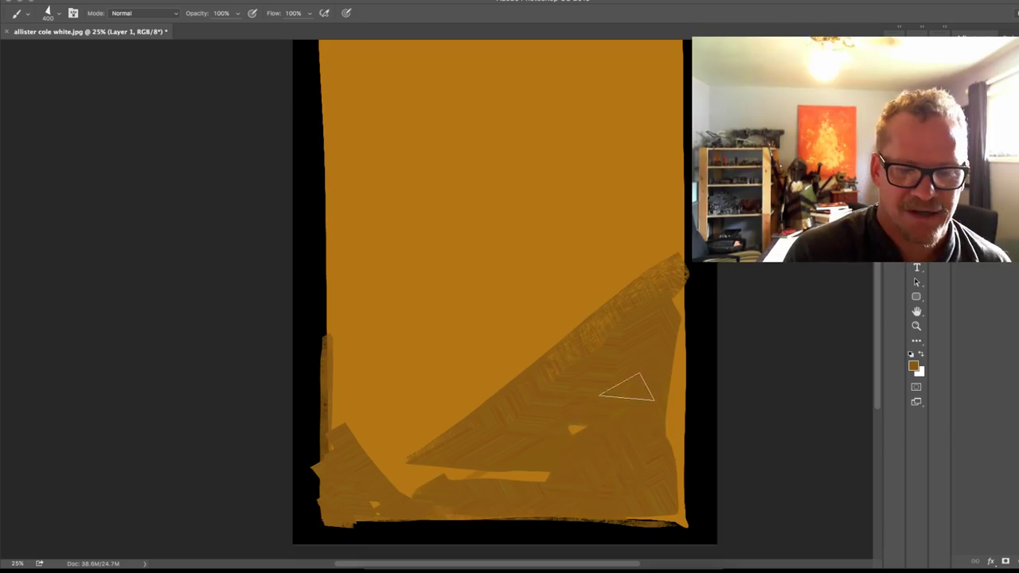
pyautogui.moveTo(482, 471); pyautogui.dragTo(425, 478)
pyautogui.moveTo(572, 430); pyautogui.dragTo(558, 445)
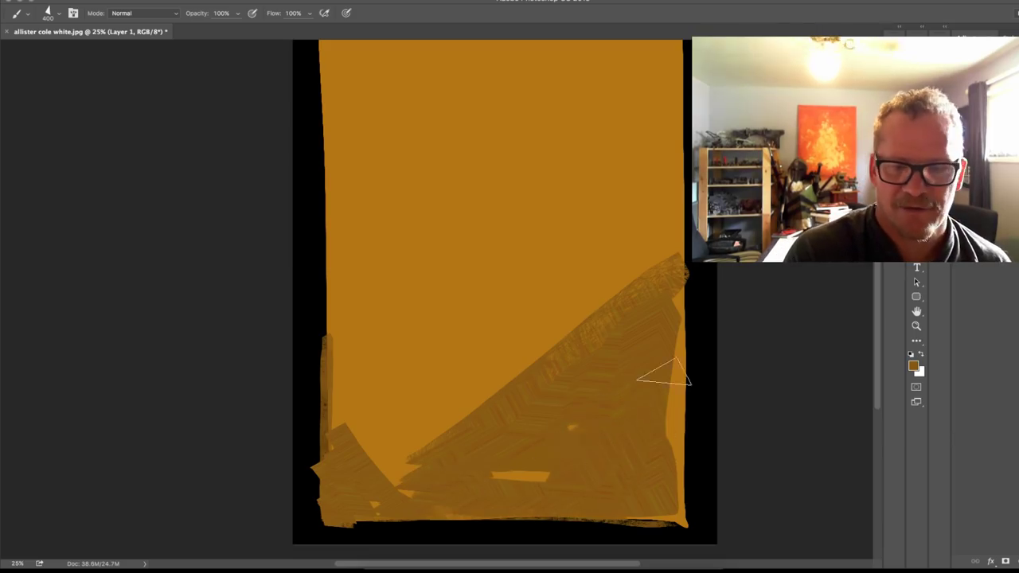
pyautogui.moveTo(669, 432); pyautogui.dragTo(666, 474)
pyautogui.click(927, 6)
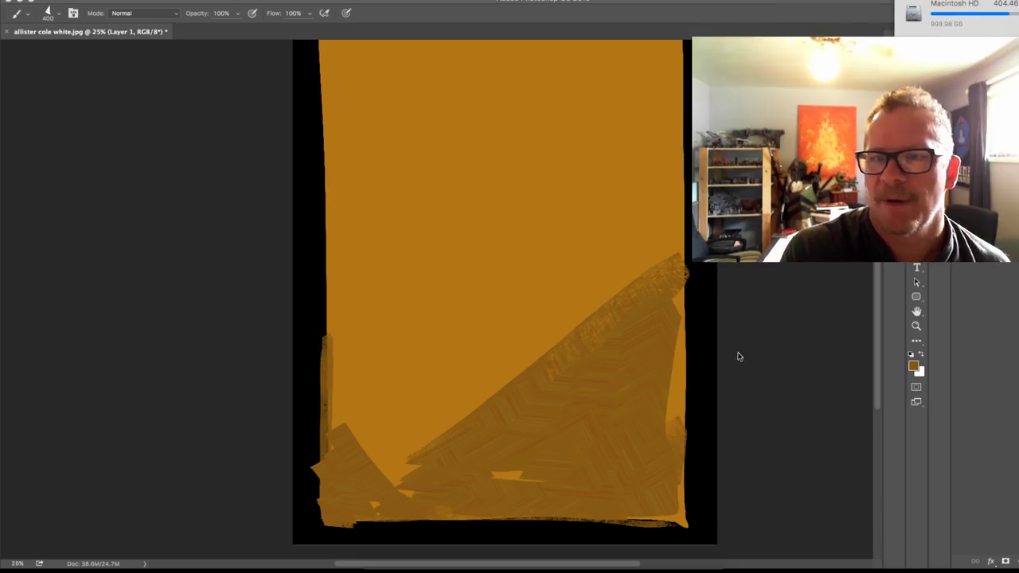
# Step: Soften the hillside's upper edge and paint a lighter brown mountain behind it at the left with a sampled orange-brown
pyautogui.click(628, 381)
pyautogui.moveTo(665, 266)
pyautogui.mouseDown()
pyautogui.moveTo(538, 362)
pyautogui.moveTo(627, 302)
pyautogui.moveTo(587, 299)
pyautogui.moveTo(505, 390)
pyautogui.moveTo(504, 376)
pyautogui.moveTo(476, 387)
pyautogui.moveTo(427, 356)
pyautogui.moveTo(445, 377)
pyautogui.moveTo(365, 309)
pyautogui.moveTo(386, 400)
pyautogui.moveTo(437, 413)
pyautogui.moveTo(423, 376)
pyautogui.moveTo(388, 354)
pyautogui.moveTo(415, 407)
pyautogui.moveTo(442, 423)
pyautogui.mouseUp()
pyautogui.keyDown('alt'); pyautogui.click(500, 384); pyautogui.keyUp('alt')
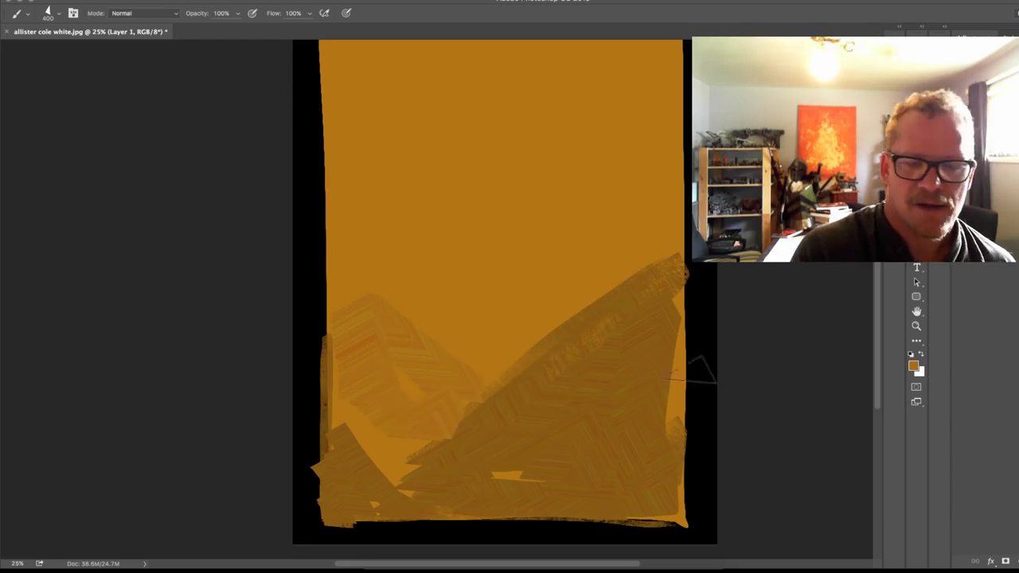
# Step: Paint darker orange strokes across the sky's upper-right corner and load the painted layer's outline as a selection
pyautogui.moveTo(690, 317); pyautogui.dragTo(690, 387)
pyautogui.press('super+minus')
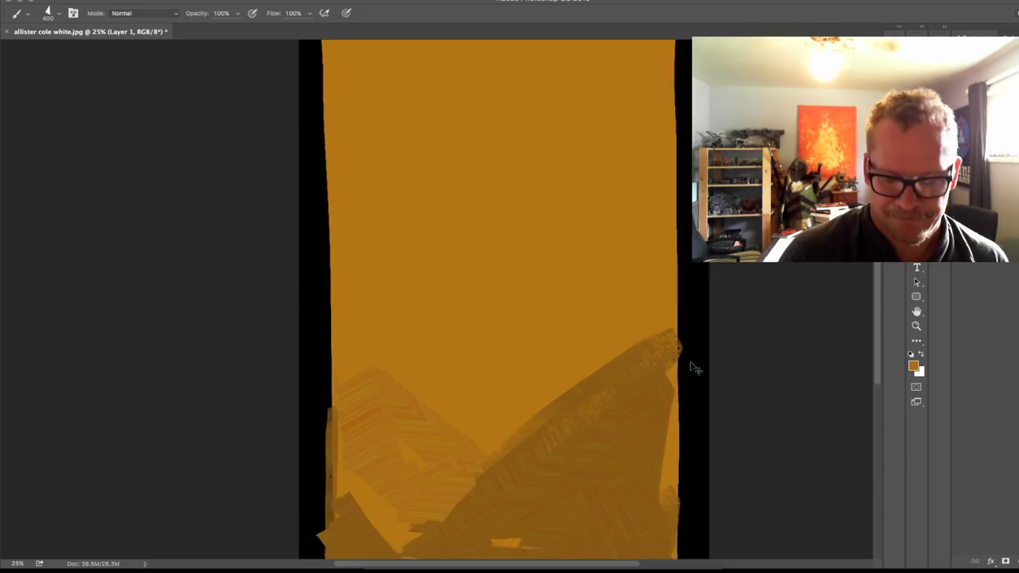
pyautogui.moveTo(574, 107); pyautogui.dragTo(534, 125)
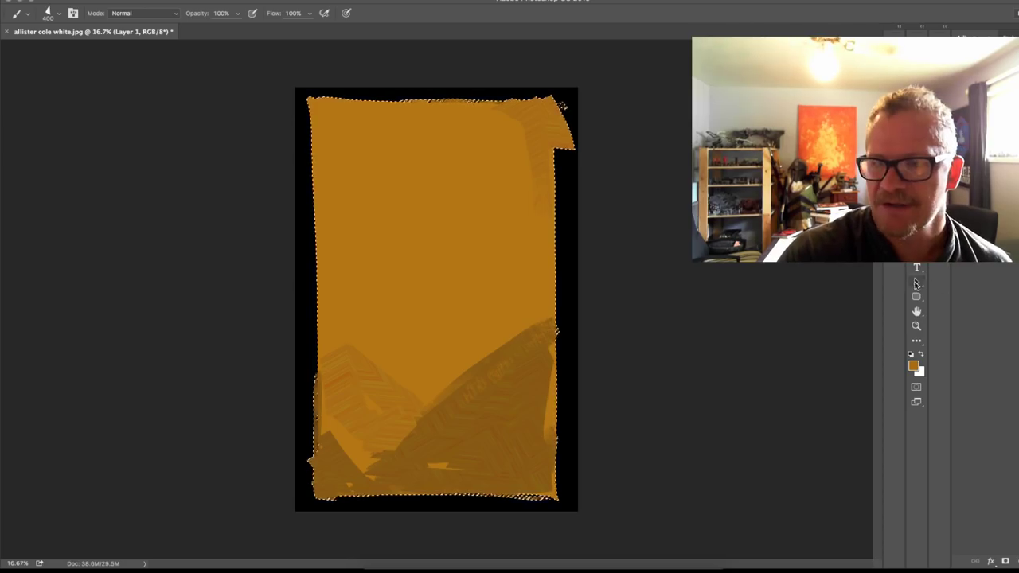
# Step: Apply overlapping white radial gradients in Overlay mode within the selection to create a sun glow in the upper-left sky
pyautogui.press('g')
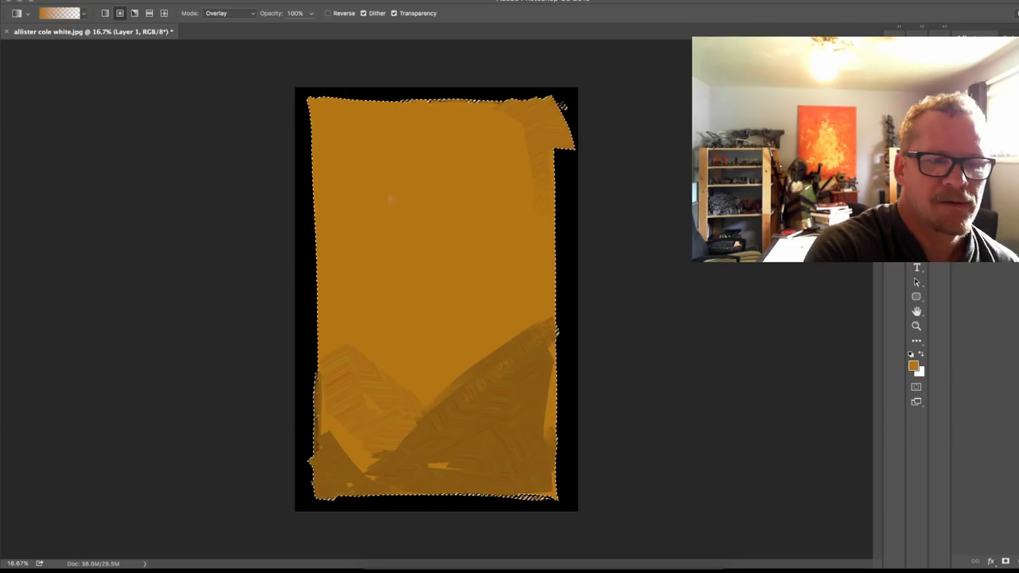
pyautogui.moveTo(376, 162); pyautogui.dragTo(454, 359)
pyautogui.click(921, 356)
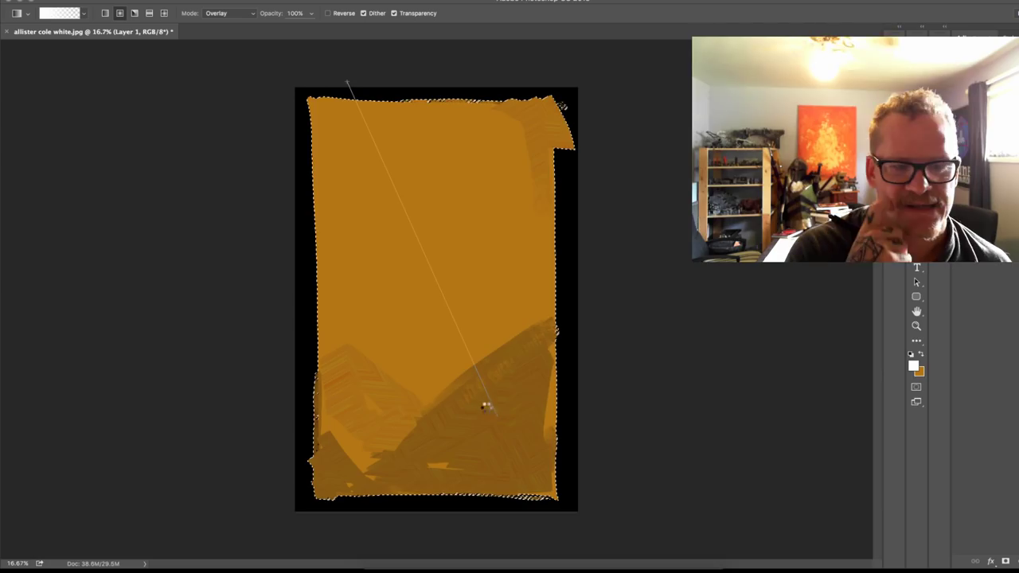
pyautogui.moveTo(486, 406); pyautogui.dragTo(486, 406)
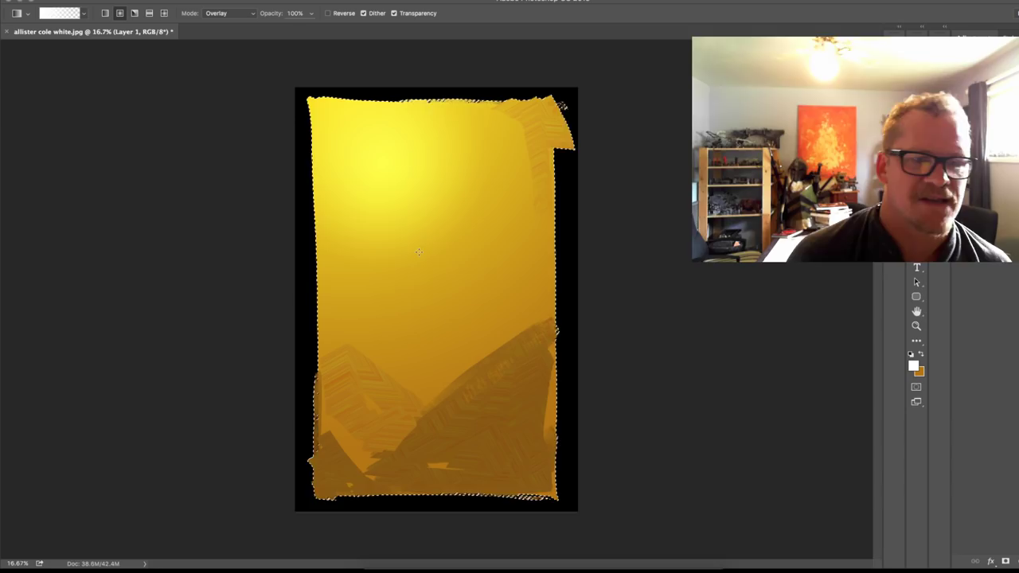
pyautogui.moveTo(393, 173); pyautogui.dragTo(417, 278)
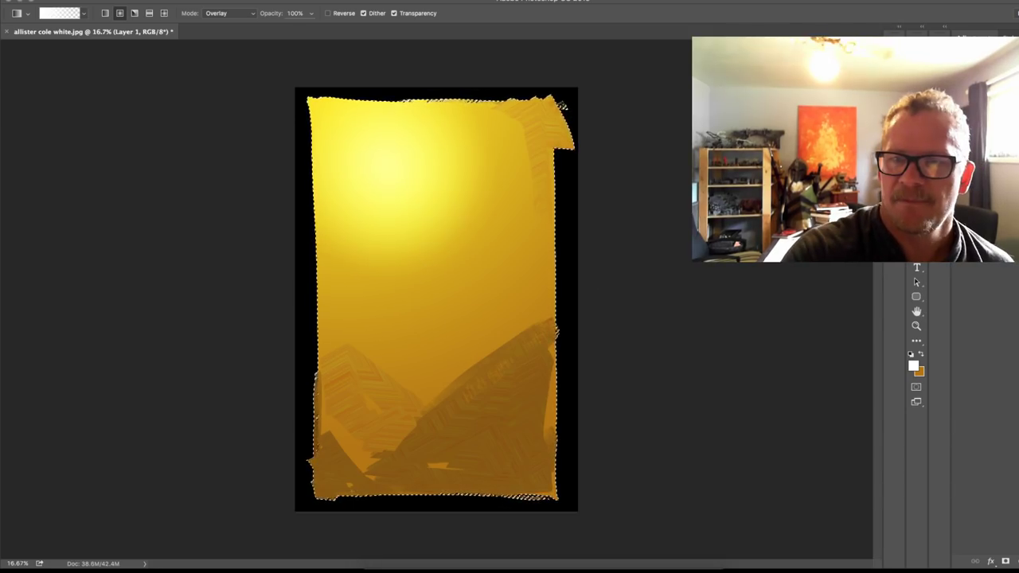
# Step: Select a circle over the bright glow with the Elliptical Marquee and ready the Brush tool for painting inside it
pyautogui.press('m')
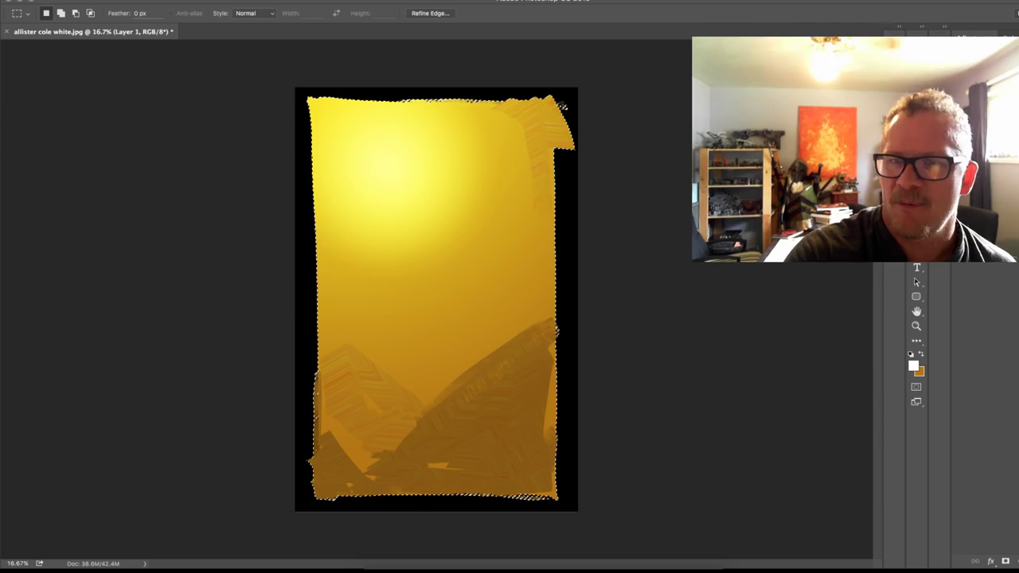
pyautogui.hotkey('shift', 'm')
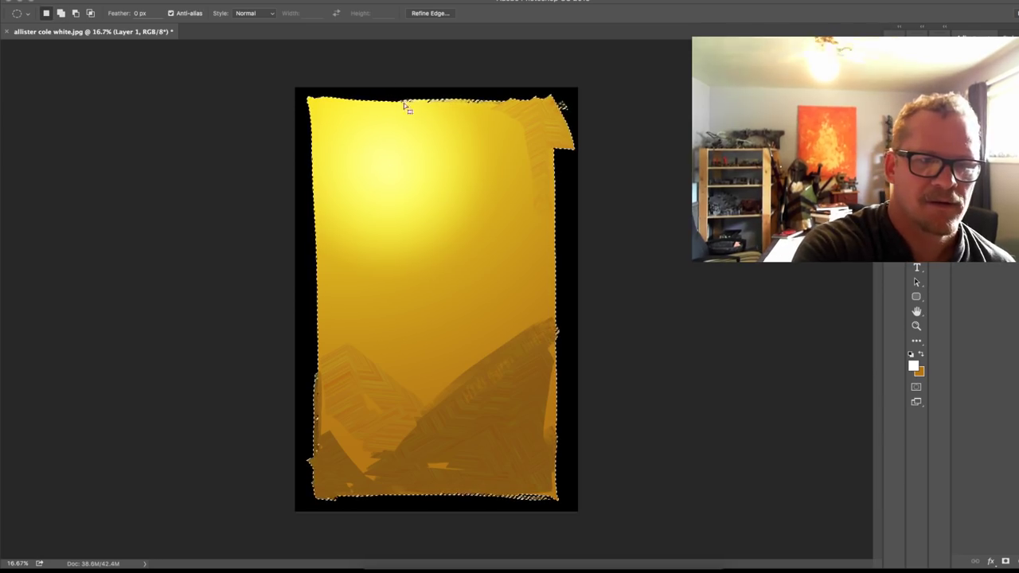
pyautogui.moveTo(402, 187); pyautogui.dragTo(439, 224)
pyautogui.moveTo(426, 193); pyautogui.dragTo(415, 177)
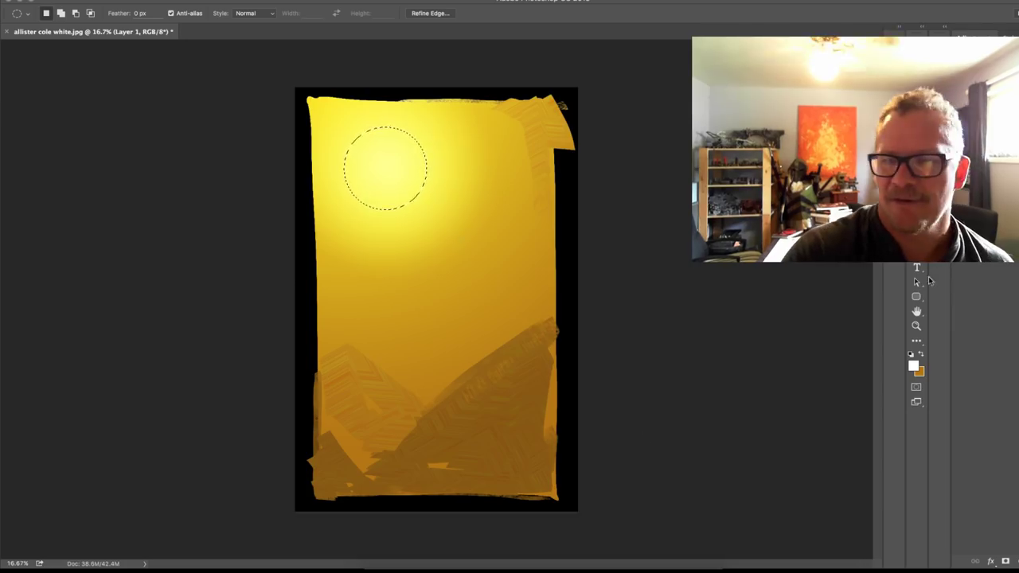
pyautogui.press('b')
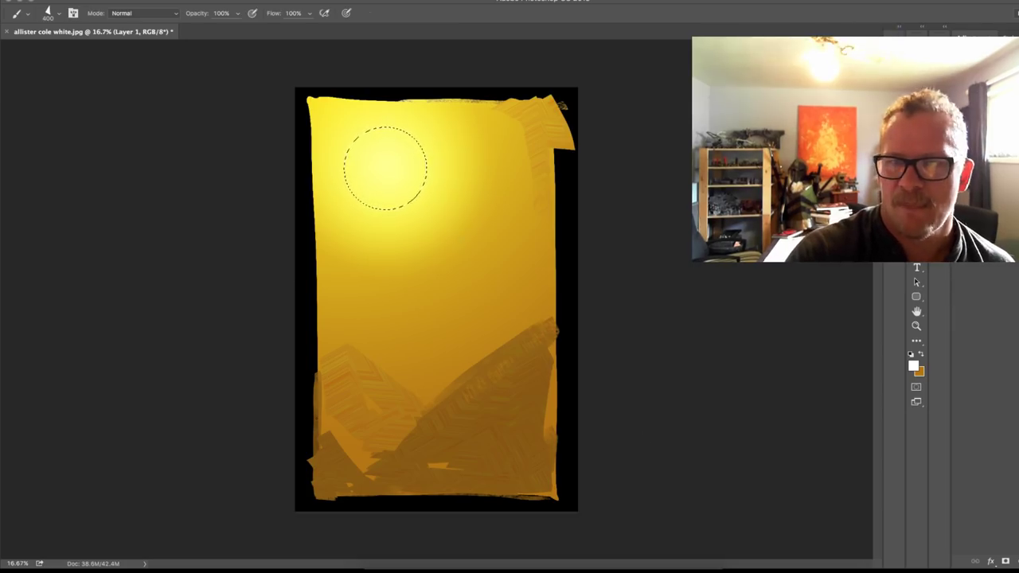
# Step: Fill the selected sun circle with sampled pale yellow, clear the selection, and paint sampled golden strokes through the glow to its right
pyautogui.keyDown('alt'); pyautogui.click(396, 172); pyautogui.keyUp('alt')
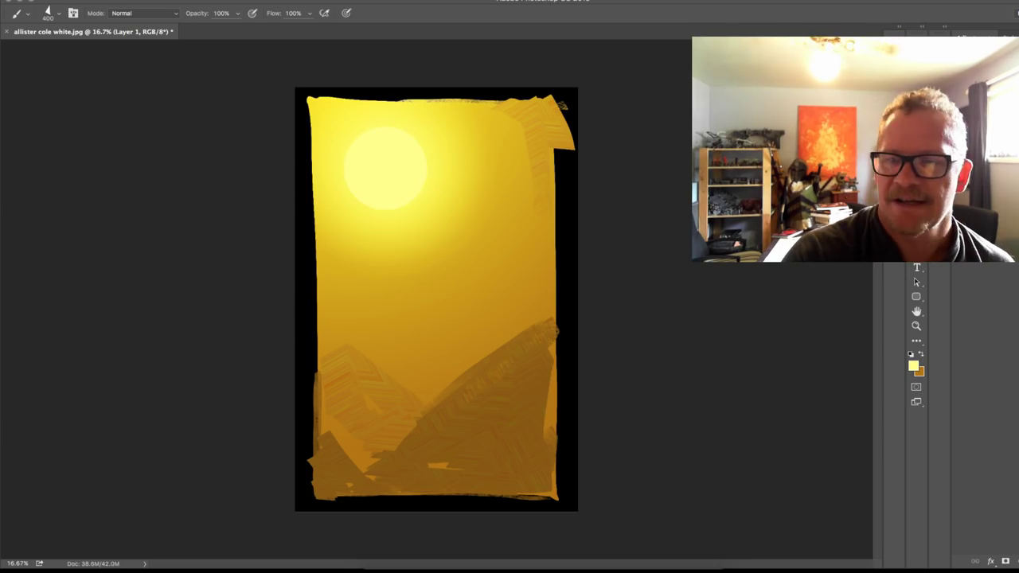
pyautogui.keyDown('alt'); pyautogui.click(450, 184); pyautogui.keyUp('alt')
pyautogui.moveTo(455, 165)
pyautogui.mouseDown()
pyautogui.moveTo(455, 194)
pyautogui.moveTo(471, 130)
pyautogui.moveTo(467, 214)
pyautogui.mouseUp()
pyautogui.keyDown('alt'); pyautogui.click(470, 130); pyautogui.keyUp('alt')
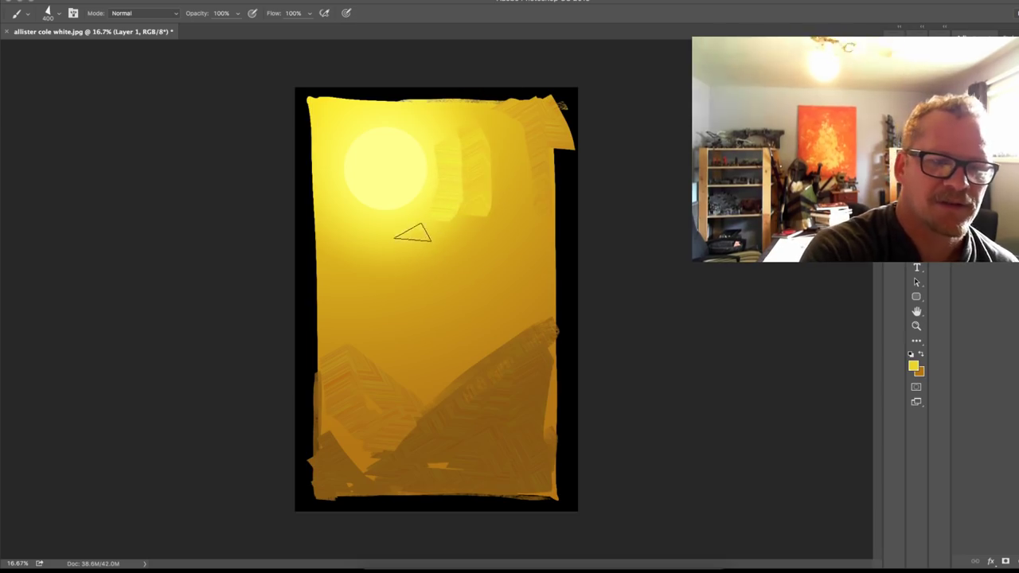
# Step: Paint broad textured strokes in sampled yellows around the sun, below it and along the sky's upper edge
pyautogui.keyDown('alt'); pyautogui.click(383, 228); pyautogui.keyUp('alt')
pyautogui.moveTo(383, 232)
pyautogui.mouseDown()
pyautogui.moveTo(512, 252)
pyautogui.moveTo(461, 175)
pyautogui.moveTo(431, 234)
pyautogui.moveTo(453, 233)
pyautogui.moveTo(432, 246)
pyautogui.moveTo(409, 250)
pyautogui.moveTo(371, 236)
pyautogui.moveTo(394, 256)
pyautogui.moveTo(358, 233)
pyautogui.mouseUp()
pyautogui.keyDown('alt'); pyautogui.click(438, 235); pyautogui.keyUp('alt')
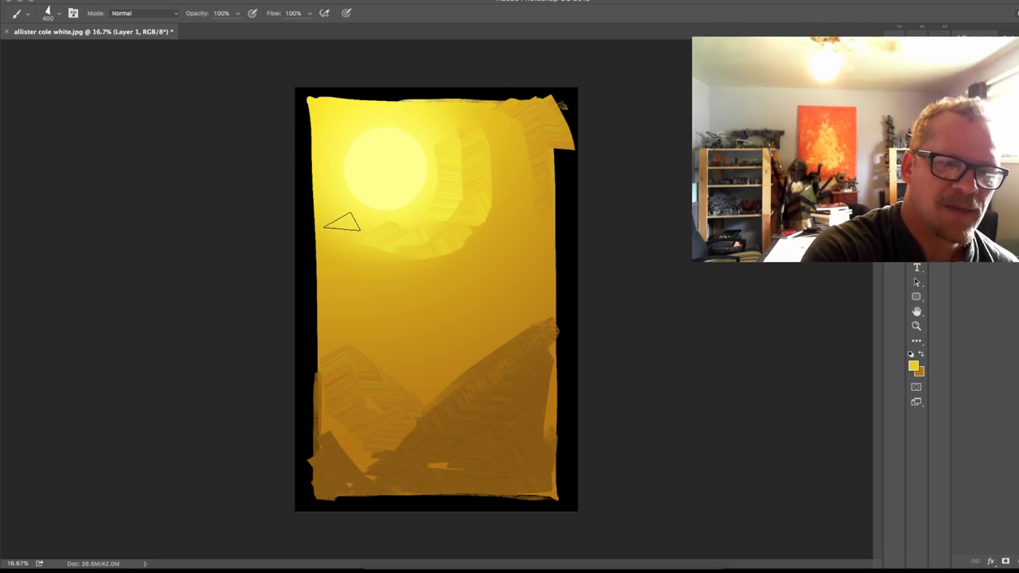
pyautogui.keyDown('alt'); pyautogui.click(436, 116); pyautogui.keyUp('alt')
pyautogui.moveTo(438, 111)
pyautogui.mouseDown()
pyautogui.moveTo(363, 110)
pyautogui.moveTo(409, 104)
pyautogui.mouseUp()
pyautogui.keyDown('alt'); pyautogui.click(343, 115); pyautogui.keyUp('alt')
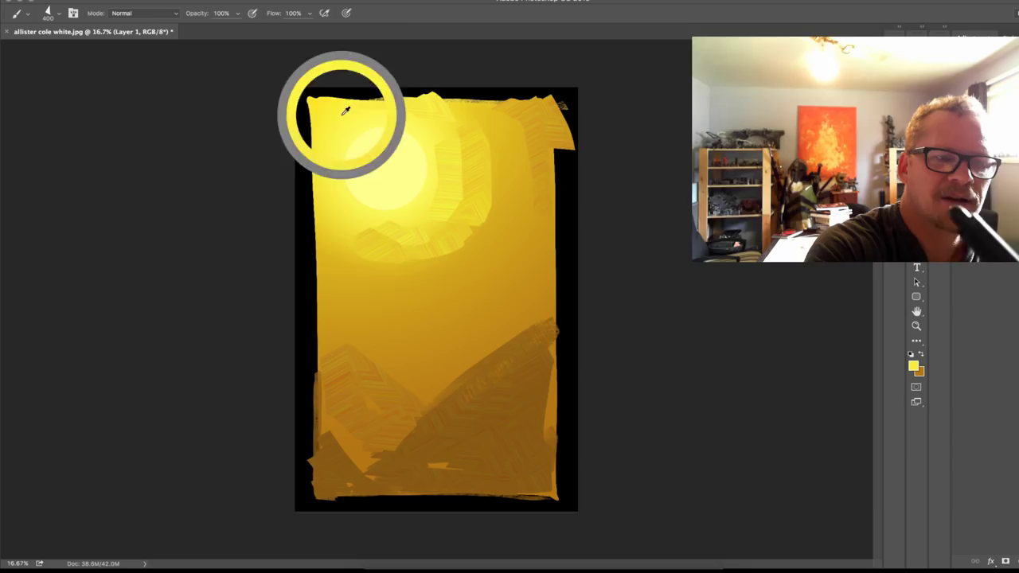
# Step: Paint rough yellow strokes down the painting's left edge from the top corner to the lighter mountain, resampling the sky's color on the way
pyautogui.keyDown('alt'); pyautogui.click(323, 162); pyautogui.keyUp('alt')
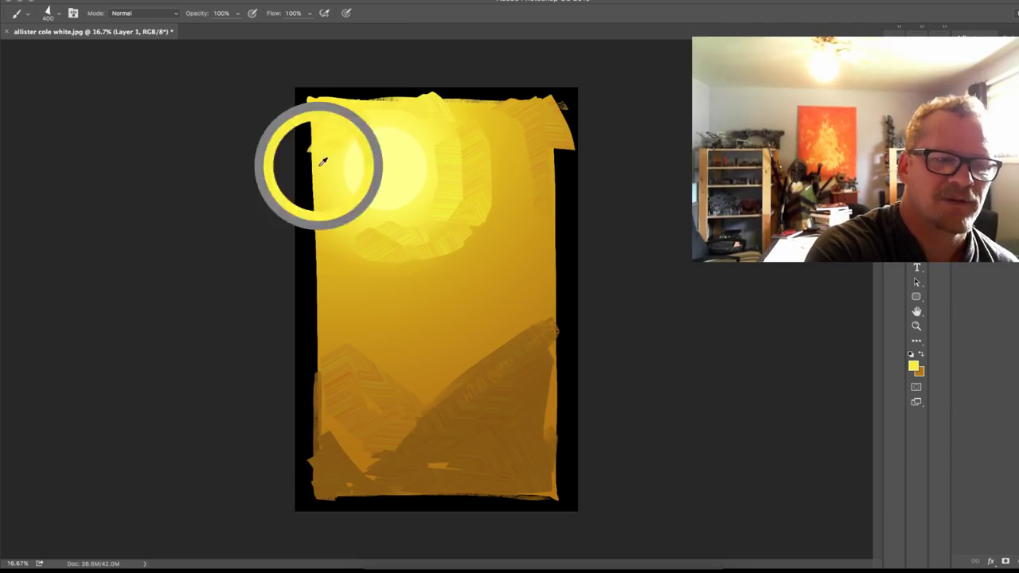
pyautogui.moveTo(318, 113); pyautogui.dragTo(318, 140)
pyautogui.moveTo(323, 212); pyautogui.dragTo(319, 175)
pyautogui.keyDown('alt'); pyautogui.click(330, 259); pyautogui.keyUp('alt')
pyautogui.moveTo(321, 234); pyautogui.dragTo(323, 257)
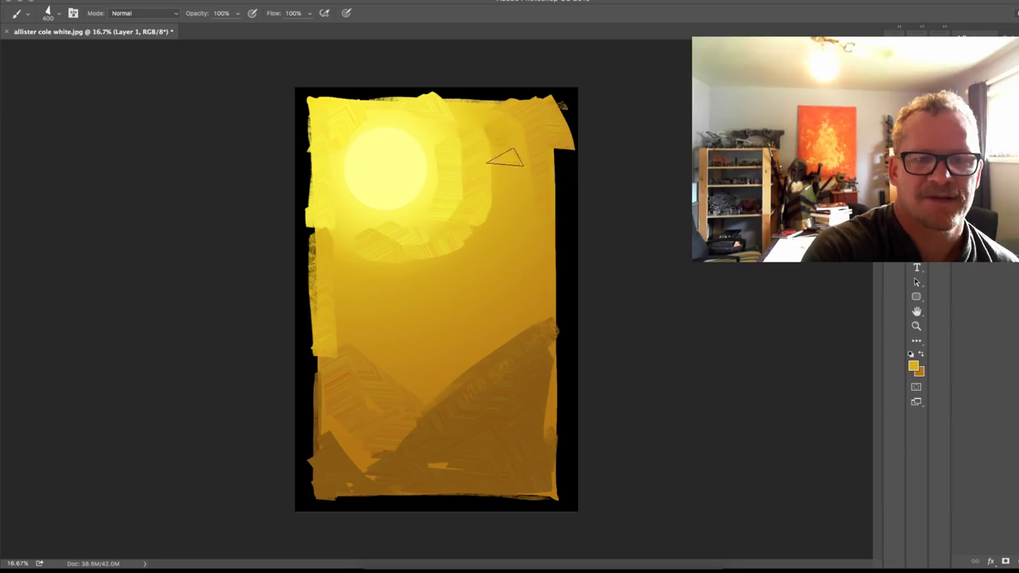
# Step: Break up the sky with angular gold strokes at the upper right, below the sun and above the mountains, extending down the right edge
pyautogui.moveTo(505, 158)
pyautogui.mouseDown()
pyautogui.moveTo(481, 240)
pyautogui.moveTo(480, 159)
pyautogui.mouseUp()
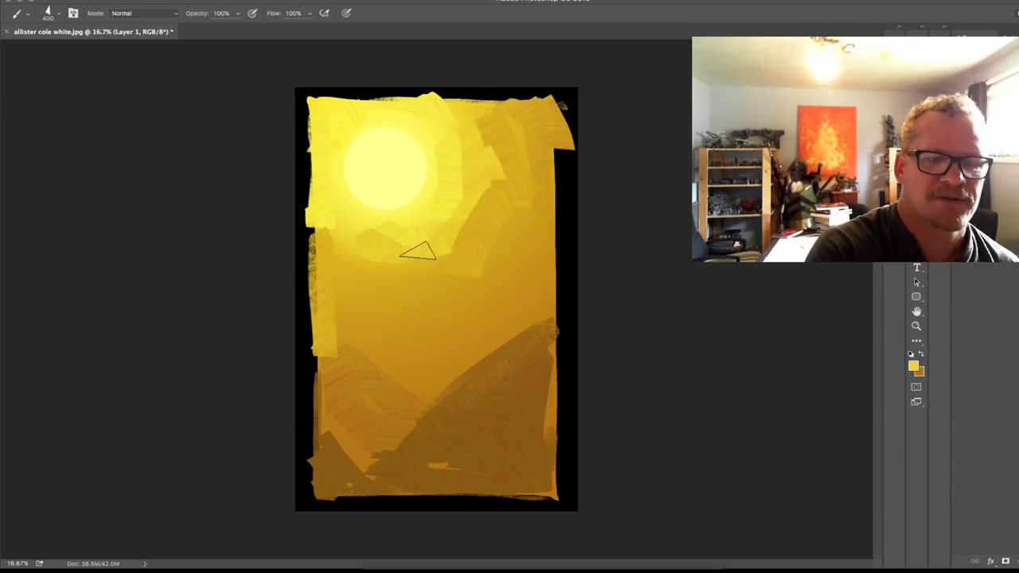
pyautogui.keyDown('alt'); pyautogui.click(403, 251); pyautogui.keyUp('alt')
pyautogui.moveTo(387, 264); pyautogui.dragTo(434, 280)
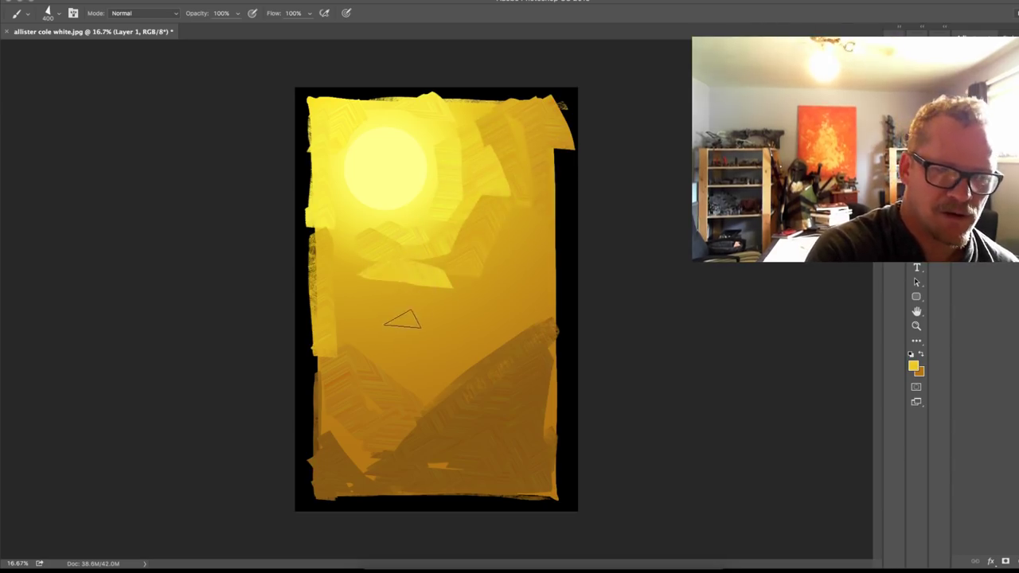
pyautogui.keyDown('alt'); pyautogui.click(406, 320); pyautogui.keyUp('alt')
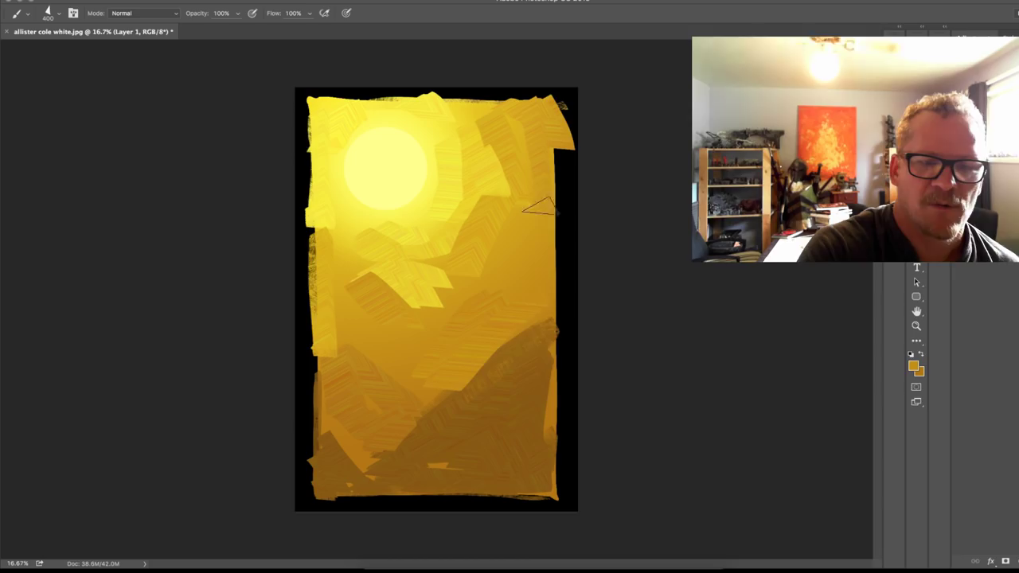
pyautogui.moveTo(540, 206); pyautogui.dragTo(555, 341)
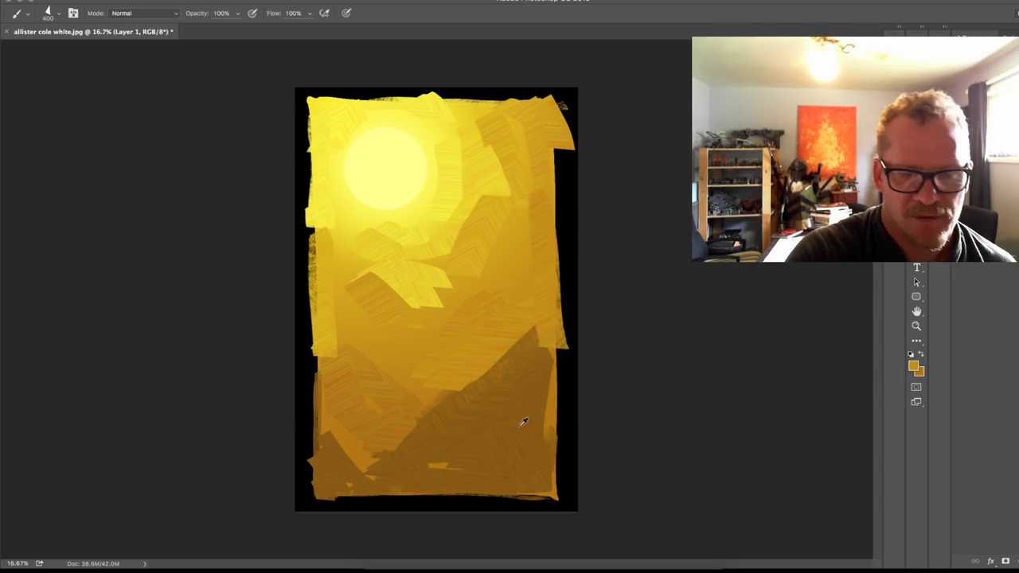
# Step: Shift the mountain brown's hue toward red and paint a trial stroke near the lower-right corner of the painting
pyautogui.click(914, 366)
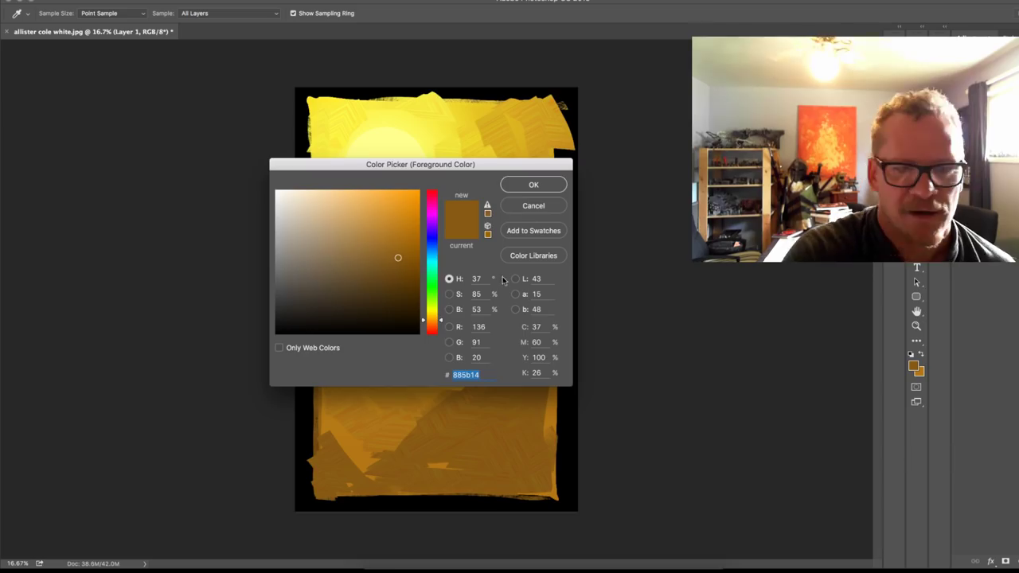
pyautogui.moveTo(440, 323); pyautogui.dragTo(441, 324)
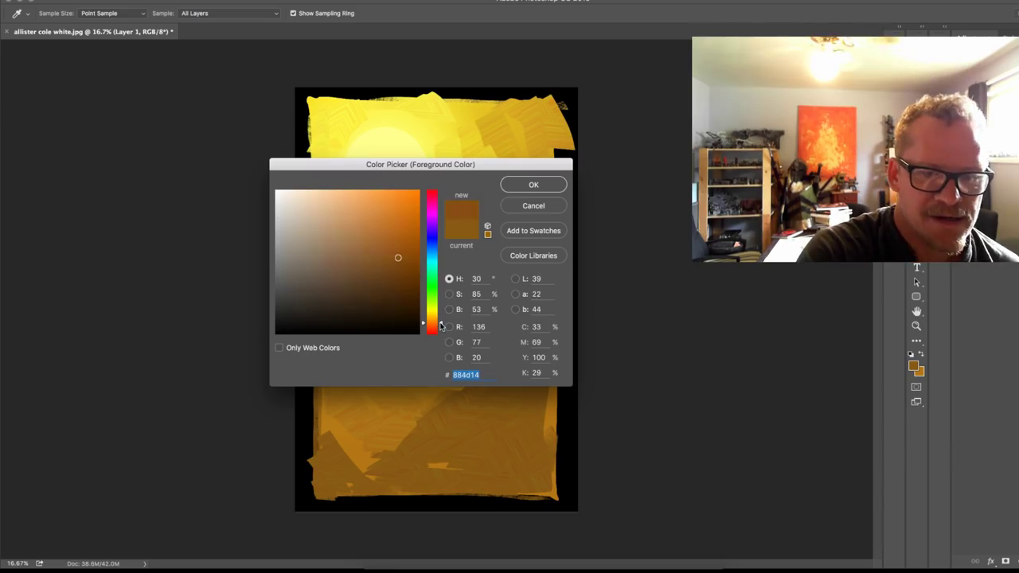
pyautogui.click(547, 184)
pyautogui.moveTo(547, 452)
pyautogui.mouseDown()
pyautogui.moveTo(537, 470)
pyautogui.moveTo(549, 460)
pyautogui.moveTo(544, 438)
pyautogui.moveTo(545, 470)
pyautogui.mouseUp()
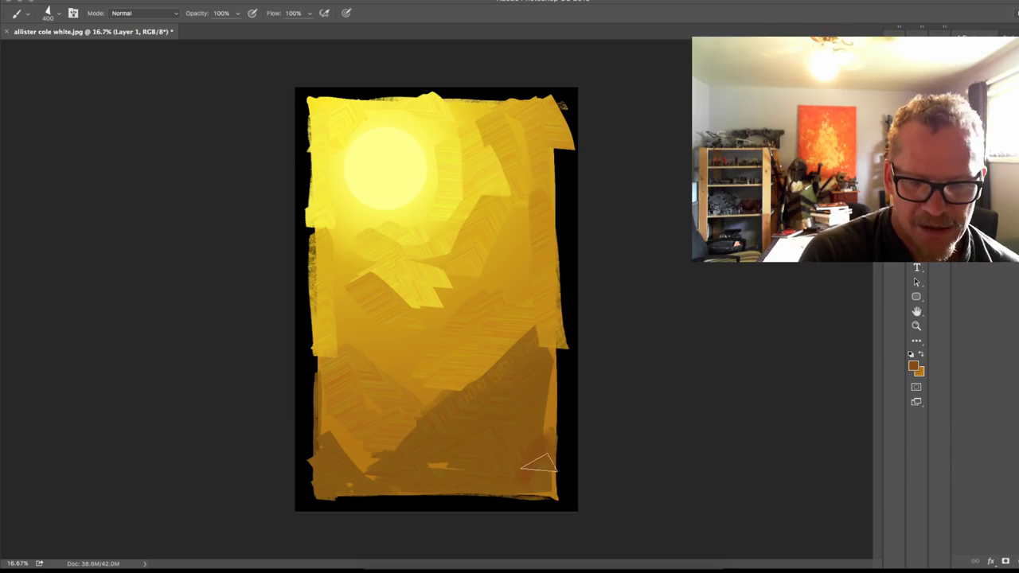
# Step: Choose a darker, redder brown as the foreground color and paint a foreground slope in the painting's lower-right corner
pyautogui.click(914, 366)
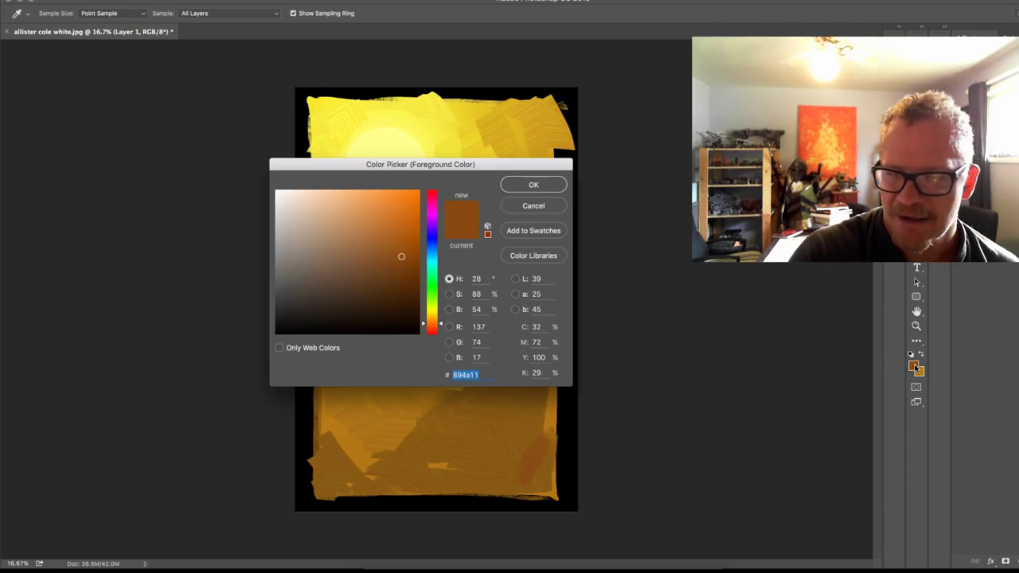
pyautogui.click(407, 268)
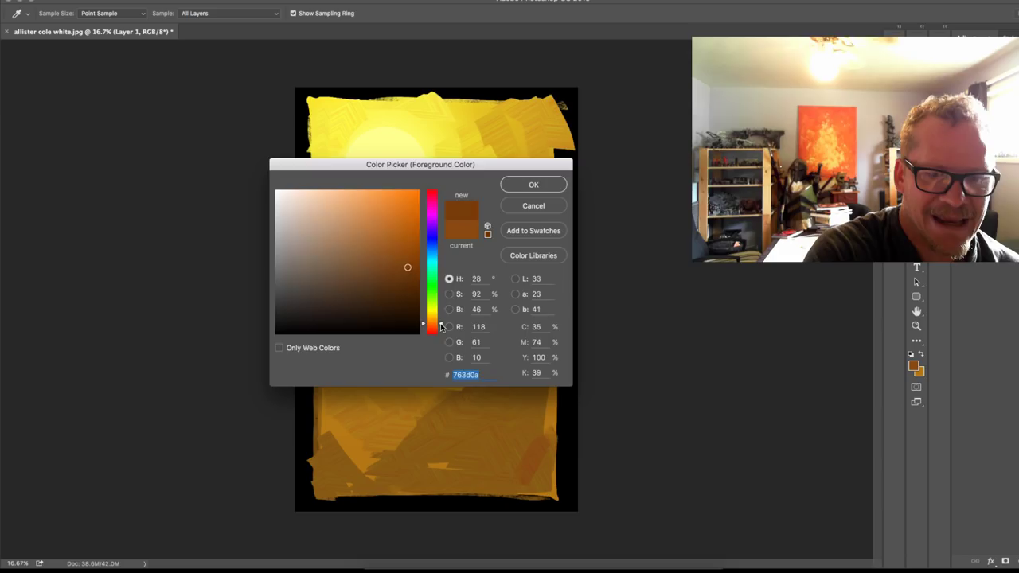
pyautogui.click(442, 328)
pyautogui.click(525, 189)
pyautogui.moveTo(518, 476)
pyautogui.mouseDown()
pyautogui.moveTo(548, 451)
pyautogui.moveTo(494, 482)
pyautogui.moveTo(542, 454)
pyautogui.moveTo(550, 403)
pyautogui.moveTo(546, 498)
pyautogui.moveTo(511, 484)
pyautogui.moveTo(427, 491)
pyautogui.mouseUp()
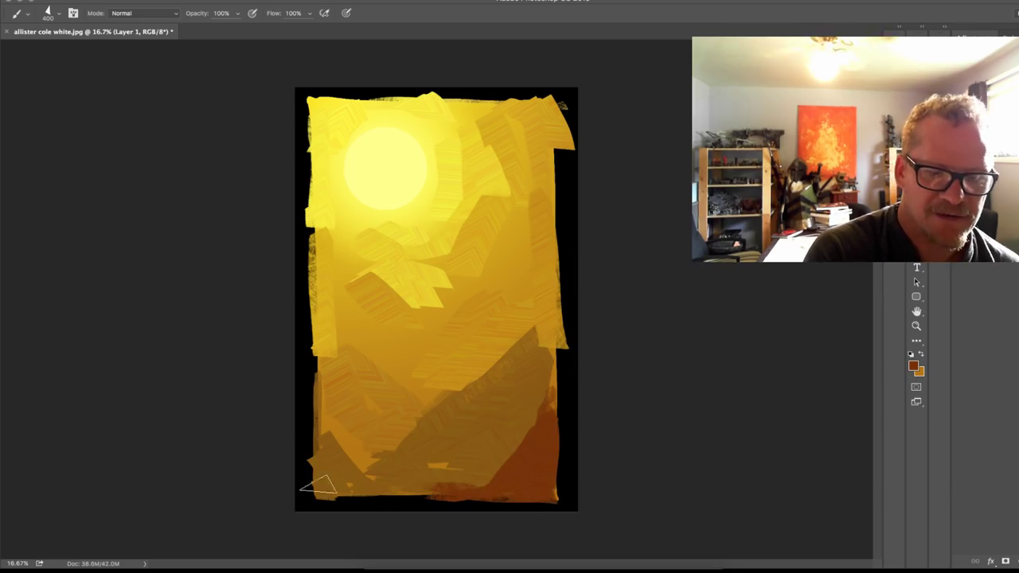
# Step: Add the dark red-brown to the lower-left corner and along the right edge beside the mountain and near the top
pyautogui.moveTo(337, 499)
pyautogui.mouseDown()
pyautogui.moveTo(325, 489)
pyautogui.moveTo(317, 440)
pyautogui.mouseUp()
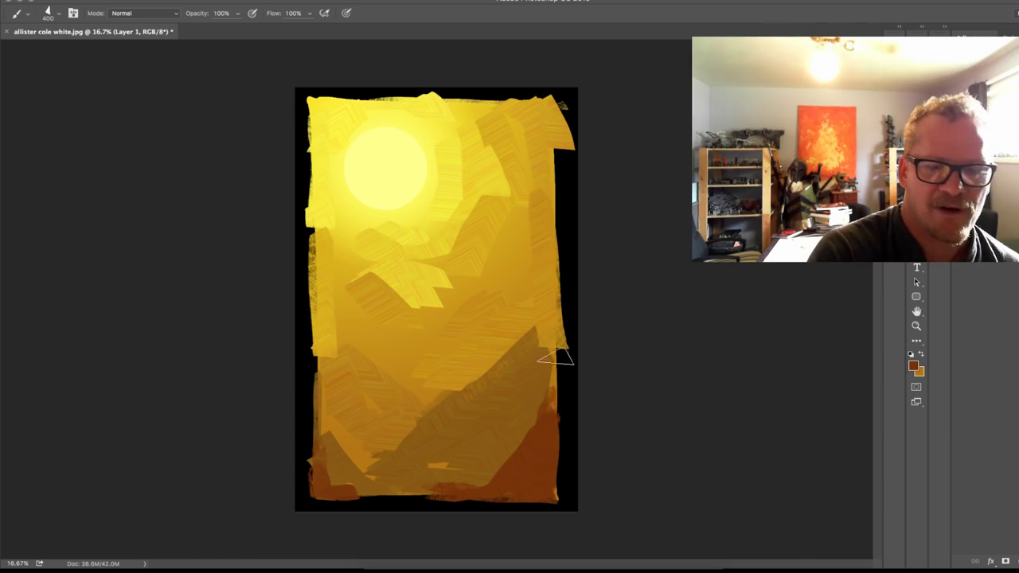
pyautogui.moveTo(556, 358); pyautogui.dragTo(573, 346)
pyautogui.moveTo(557, 142)
pyautogui.mouseDown()
pyautogui.moveTo(555, 195)
pyautogui.moveTo(549, 164)
pyautogui.mouseUp()
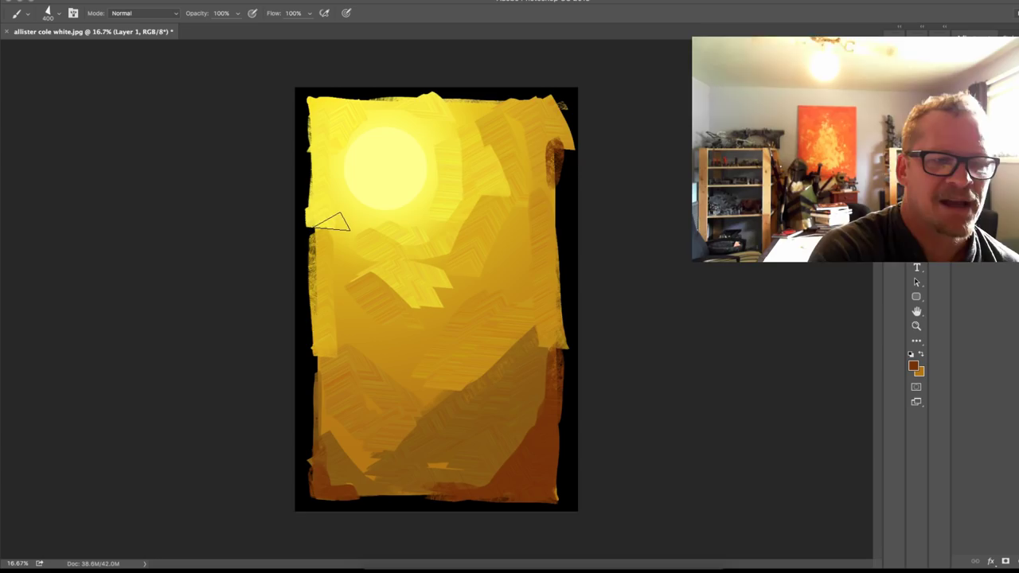
# Step: Rework the sky's upper edge and cloud shapes with sampled golds, and paint a brown rock shape left of the large mountain
pyautogui.keyDown('alt'); pyautogui.click(474, 105); pyautogui.keyUp('alt')
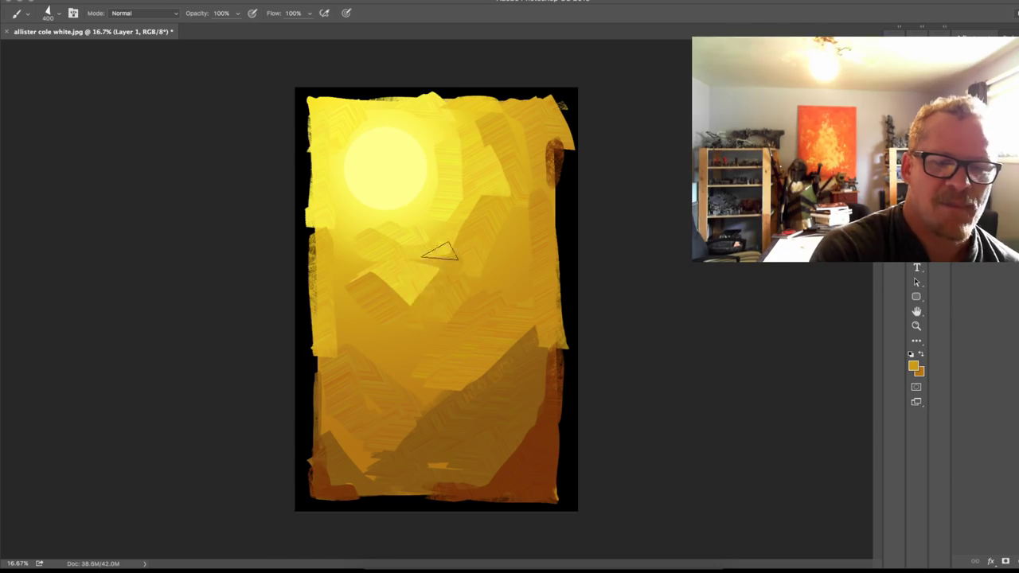
pyautogui.keyDown('alt'); pyautogui.click(382, 267); pyautogui.keyUp('alt')
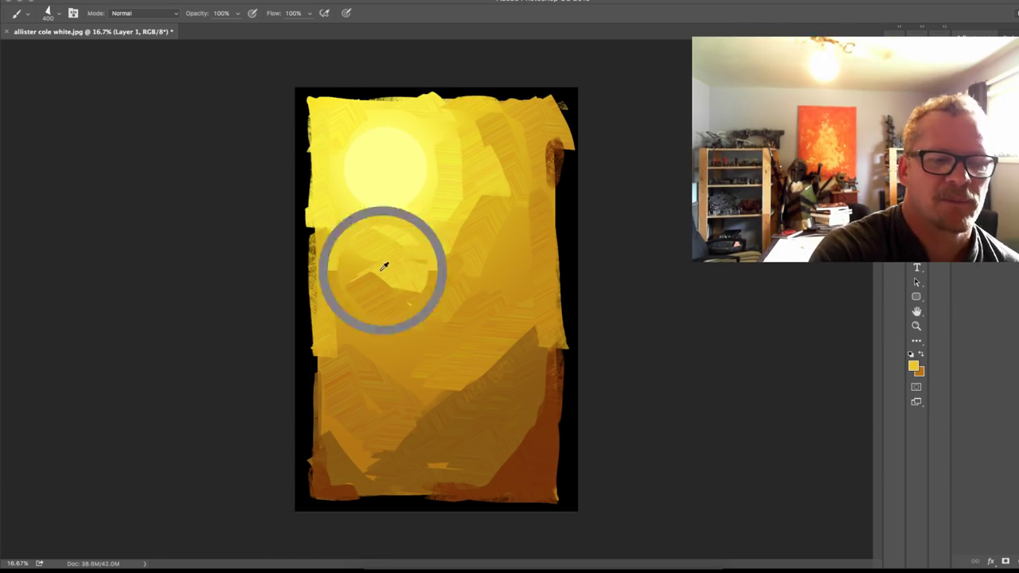
pyautogui.click(362, 264)
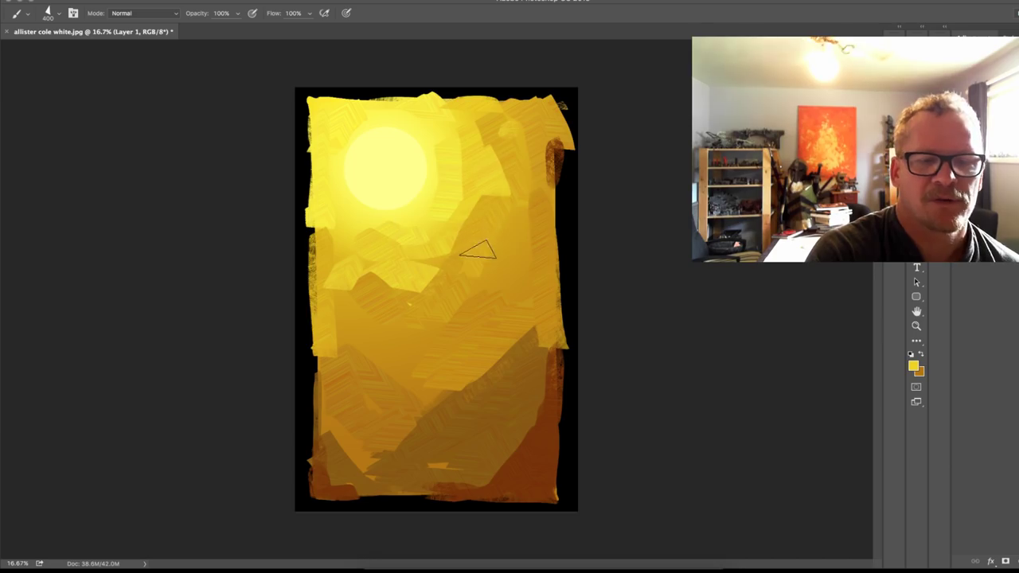
pyautogui.moveTo(458, 388); pyautogui.dragTo(373, 453)
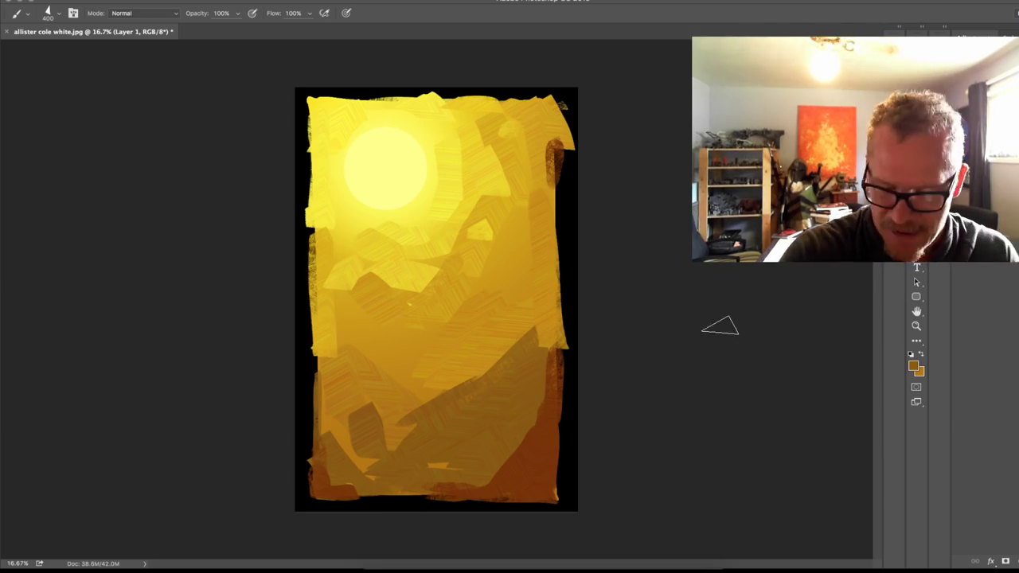
# Step: Reduce the brush size to 80 and paint thin, rough strokes along the painting's right edge in brown and sampled gold
pyautogui.press('[')
pyautogui.press('[')
pyautogui.press('[')
pyautogui.press('[')
pyautogui.press('[')
pyautogui.press('[')
pyautogui.press('[')
pyautogui.press('[')
pyautogui.moveTo(567, 148); pyautogui.dragTo(561, 292)
pyautogui.keyDown('alt'); pyautogui.click(568, 136); pyautogui.keyUp('alt')
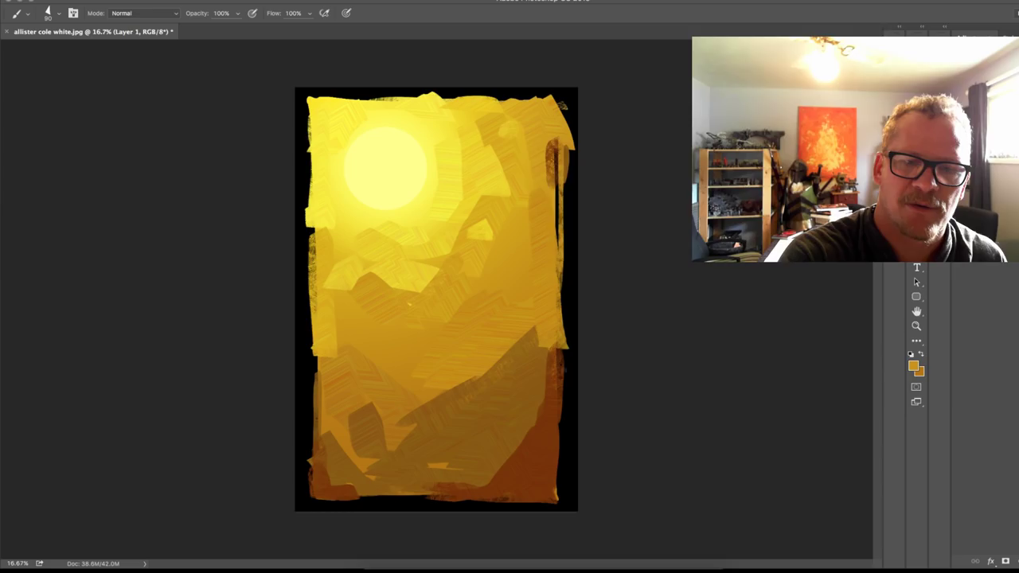
pyautogui.moveTo(560, 494); pyautogui.dragTo(561, 324)
# Step: Roughen the painting's left edge with sampled red-brown near the bottom and sampled bright yellow beside the sky
pyautogui.keyDown('alt'); pyautogui.click(324, 454); pyautogui.keyUp('alt')
pyautogui.moveTo(309, 452)
pyautogui.mouseDown()
pyautogui.moveTo(310, 422)
pyautogui.moveTo(312, 453)
pyautogui.mouseUp()
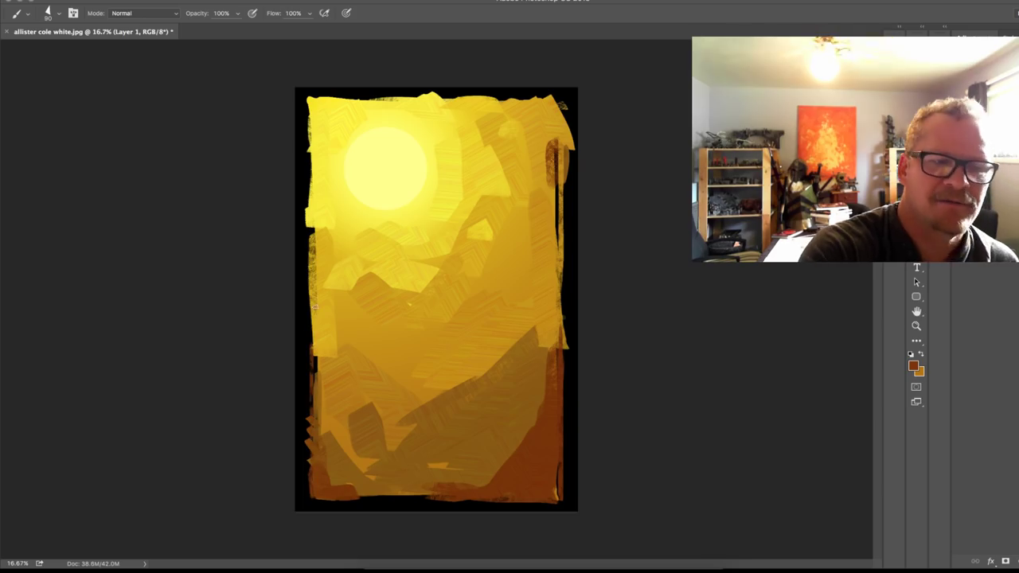
pyautogui.keyDown('alt'); pyautogui.click(309, 211); pyautogui.keyUp('alt')
pyautogui.moveTo(310, 214); pyautogui.dragTo(310, 263)
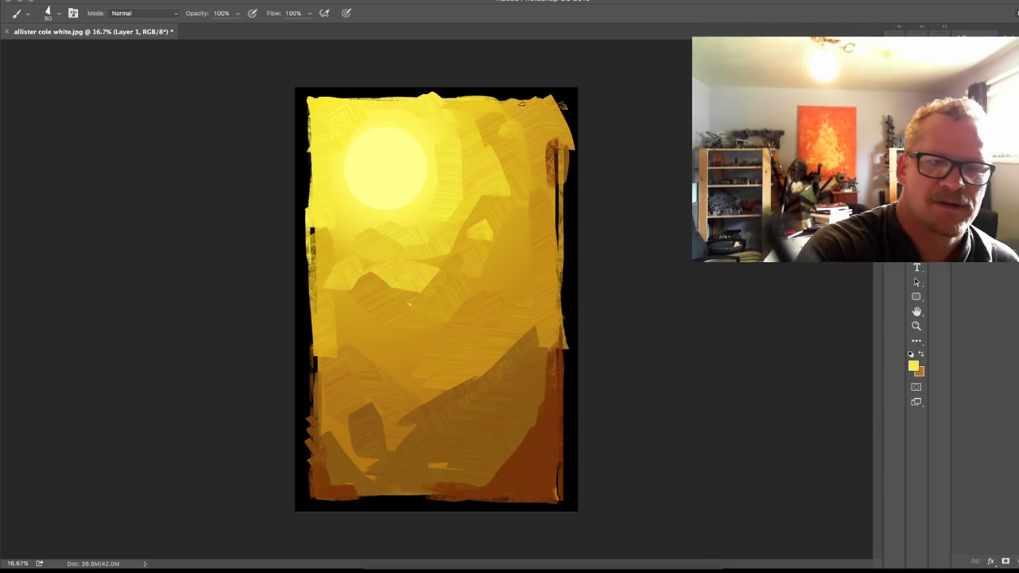
# Step: Paint a thin yellow stroke along the top border, undo it, and repaint it slightly higher from the right corner
pyautogui.moveTo(527, 98)
pyautogui.mouseDown()
pyautogui.moveTo(361, 97)
pyautogui.moveTo(313, 98)
pyautogui.mouseUp()
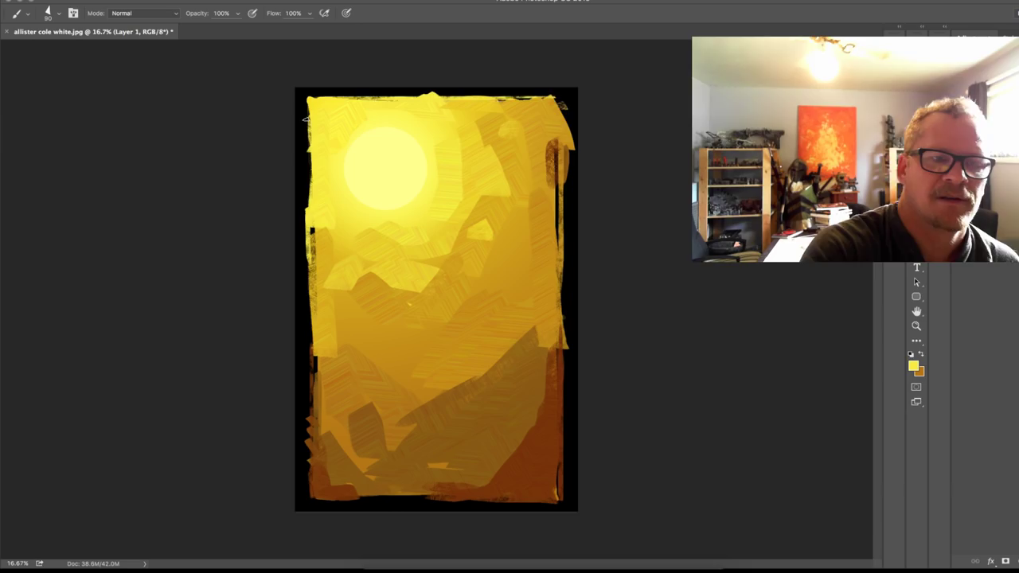
pyautogui.press('super+z')
pyautogui.moveTo(564, 95); pyautogui.dragTo(352, 97)
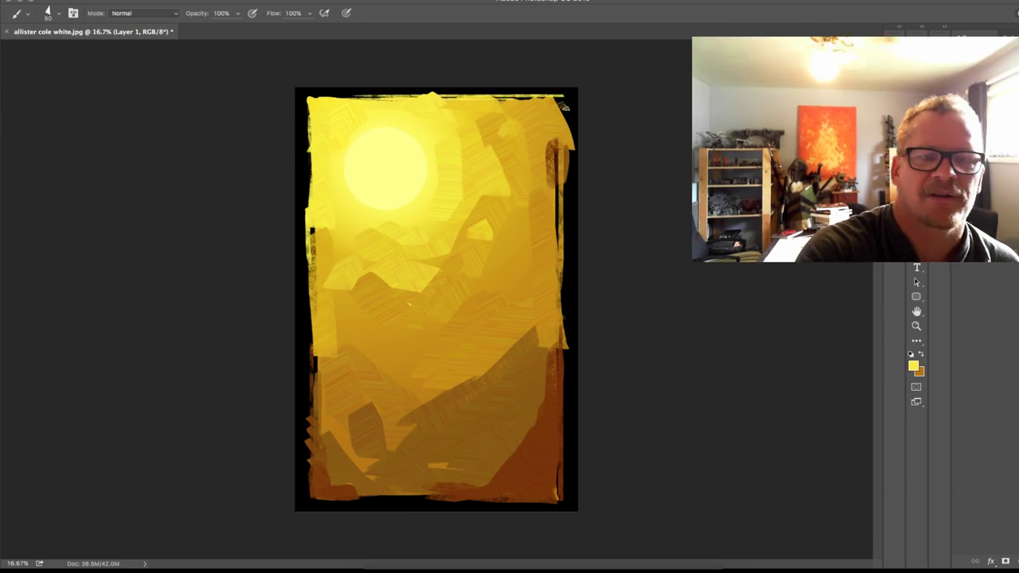
# Step: Reduce the brush size to 70 and paint a thin yellow line down the right edge, undoing and repainting the first attempt
pyautogui.press('[')
pyautogui.press('[')
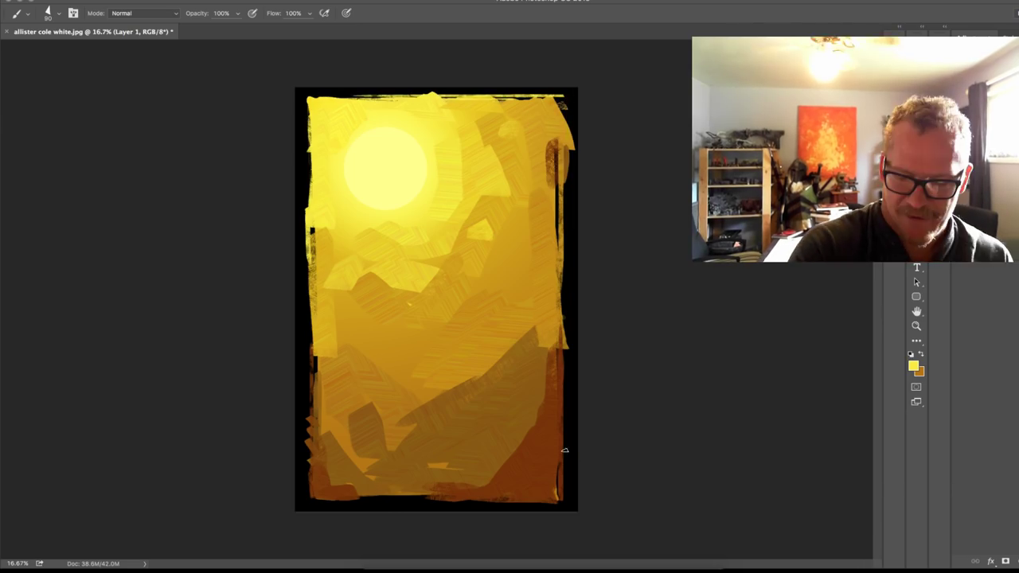
pyautogui.moveTo(564, 97); pyautogui.dragTo(565, 335)
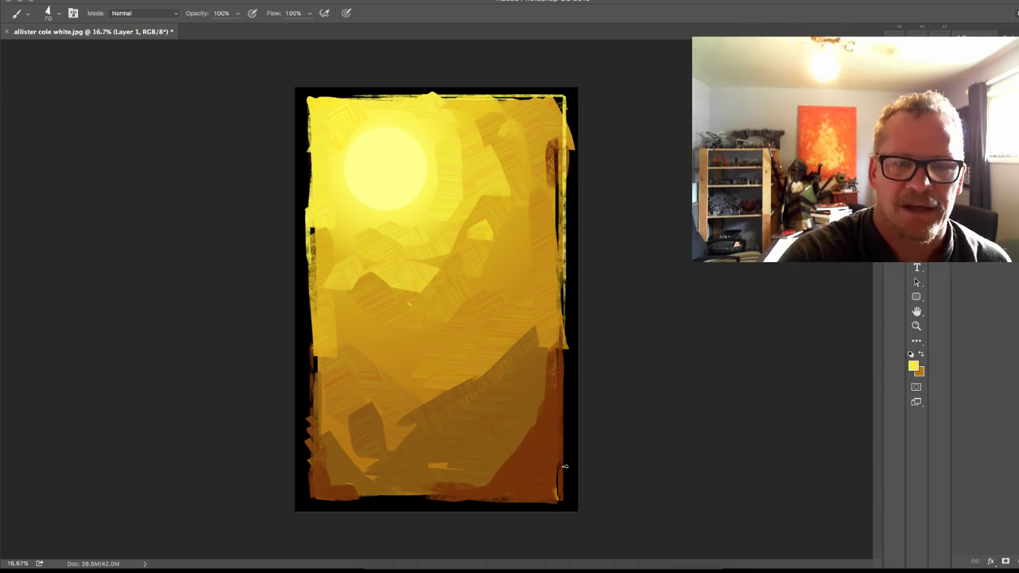
pyautogui.press('super+z')
pyautogui.moveTo(561, 102); pyautogui.dragTo(567, 336)
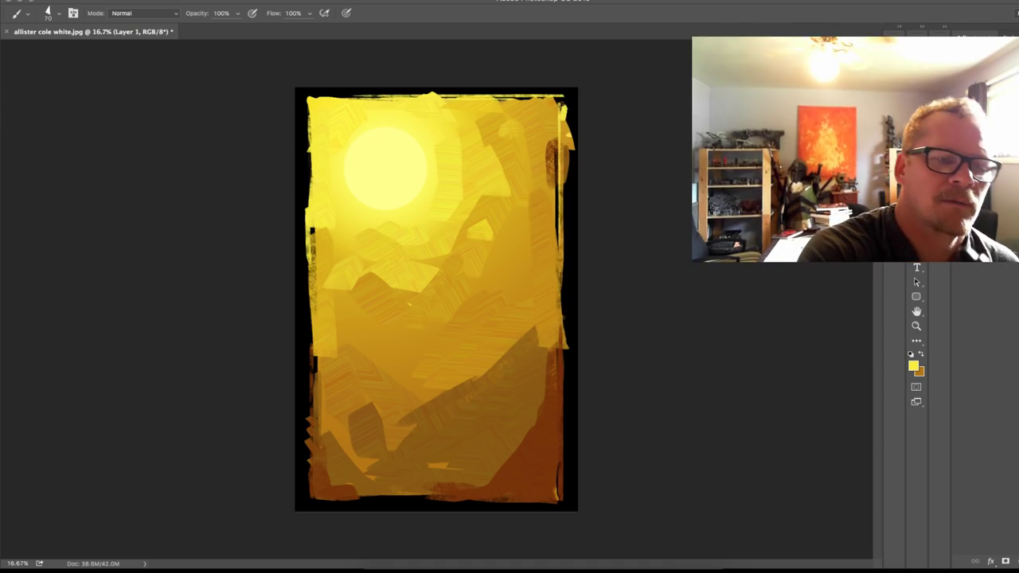
# Step: Roughen the foreground slopes' edges with sampled red-brown and add a narrow brown spire at the lower left
pyautogui.keyDown('alt'); pyautogui.click(534, 444); pyautogui.keyUp('alt')
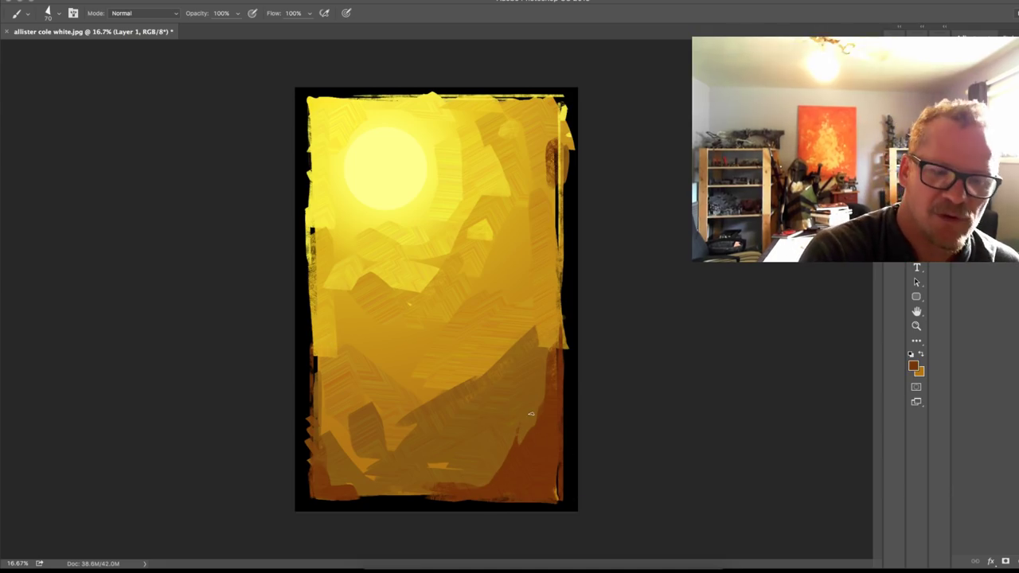
pyautogui.moveTo(337, 468)
pyautogui.mouseDown()
pyautogui.moveTo(326, 485)
pyautogui.moveTo(330, 473)
pyautogui.mouseUp()
pyautogui.keyDown('alt'); pyautogui.click(334, 446); pyautogui.keyUp('alt')
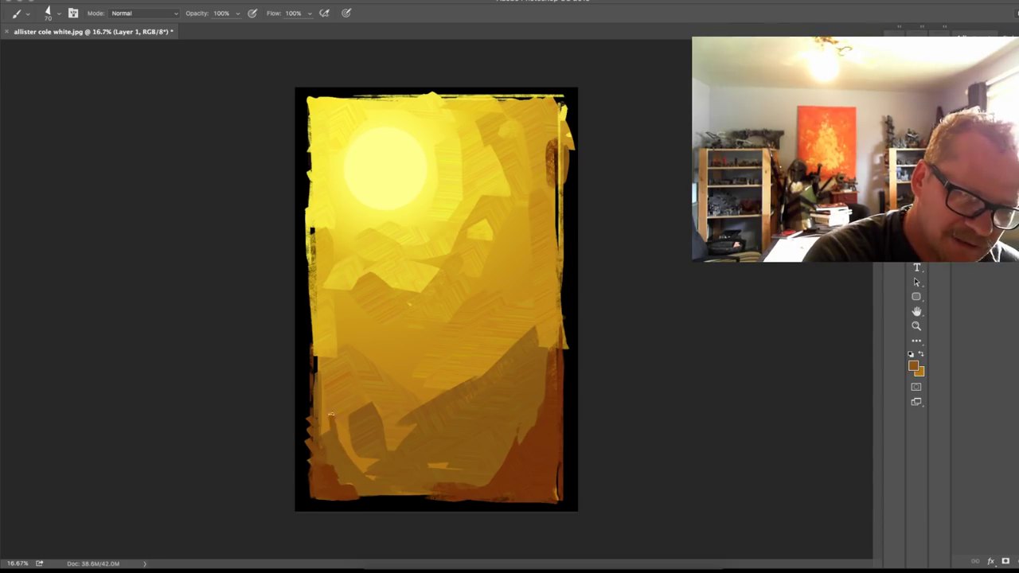
# Step: Enlarge the brush to 125, extend the brown rock left of the large mountain upward, and add a small shape above its tip
pyautogui.press(']')
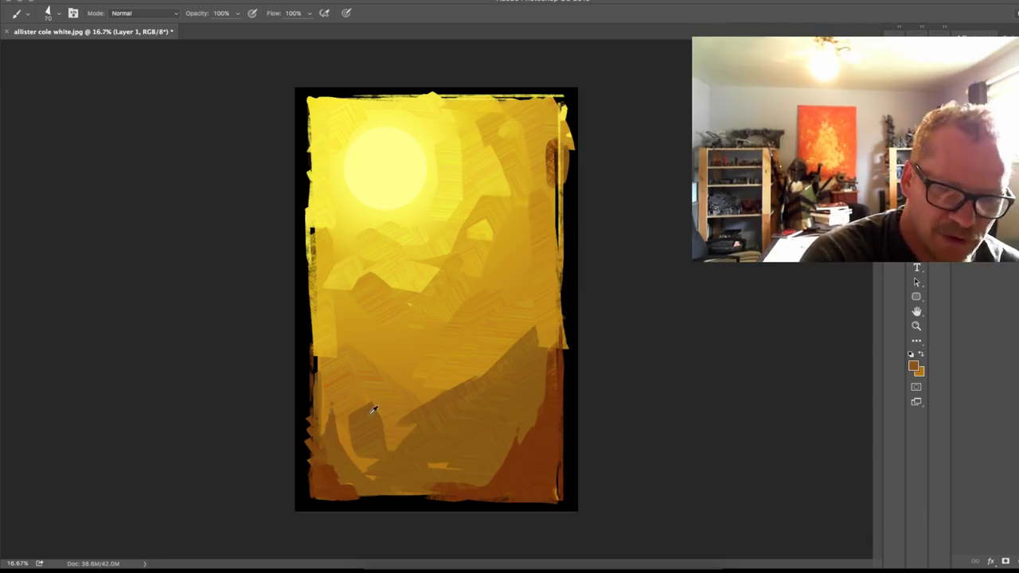
pyautogui.moveTo(374, 410); pyautogui.dragTo(370, 392)
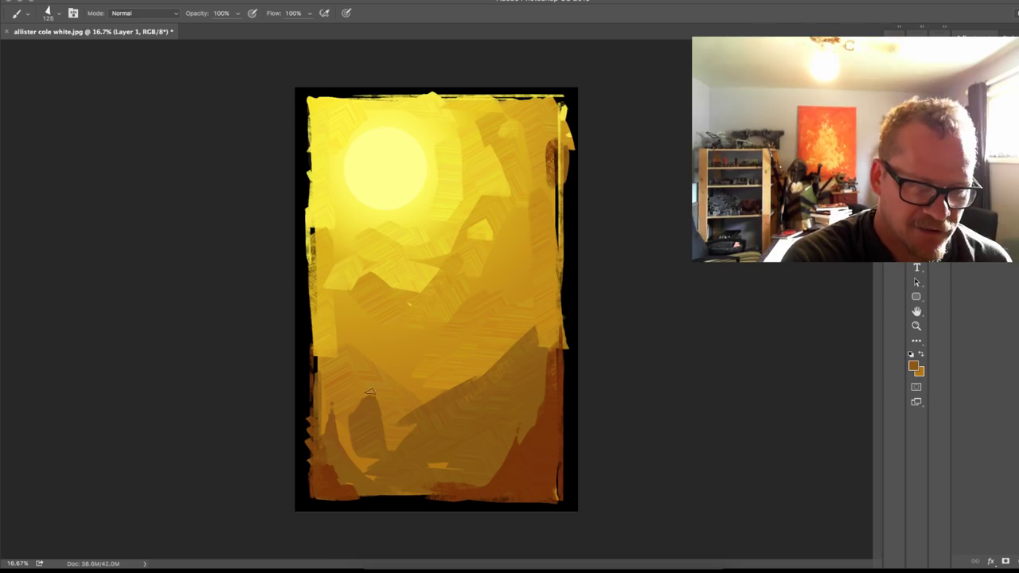
pyautogui.click(369, 380)
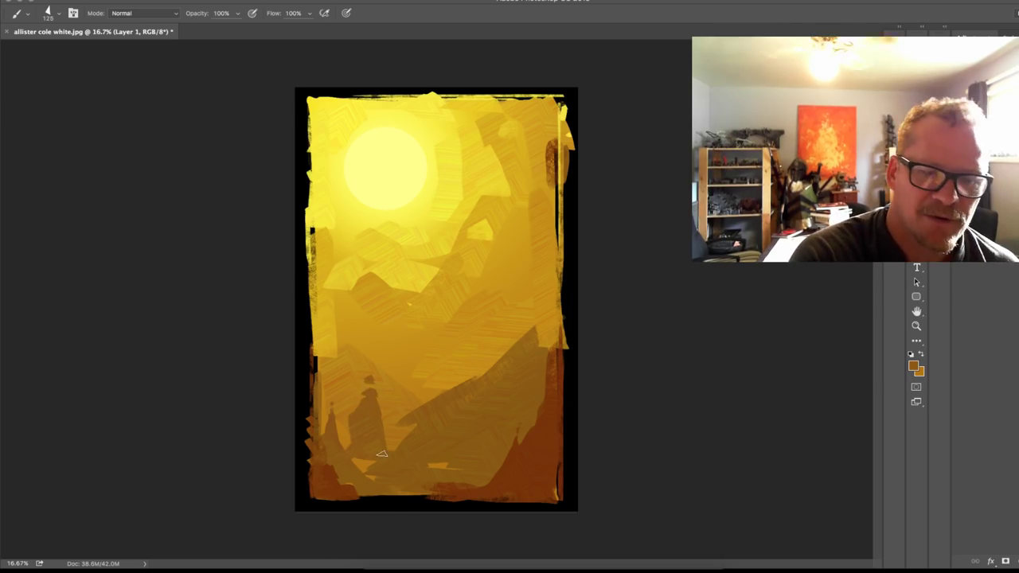
# Step: Extend the brown ridge beside the large mountain upward, then trim its tip with sampled gold and fill its base with sampled brown
pyautogui.keyDown('alt'); pyautogui.click(419, 406); pyautogui.keyUp('alt')
pyautogui.moveTo(404, 421); pyautogui.dragTo(466, 376)
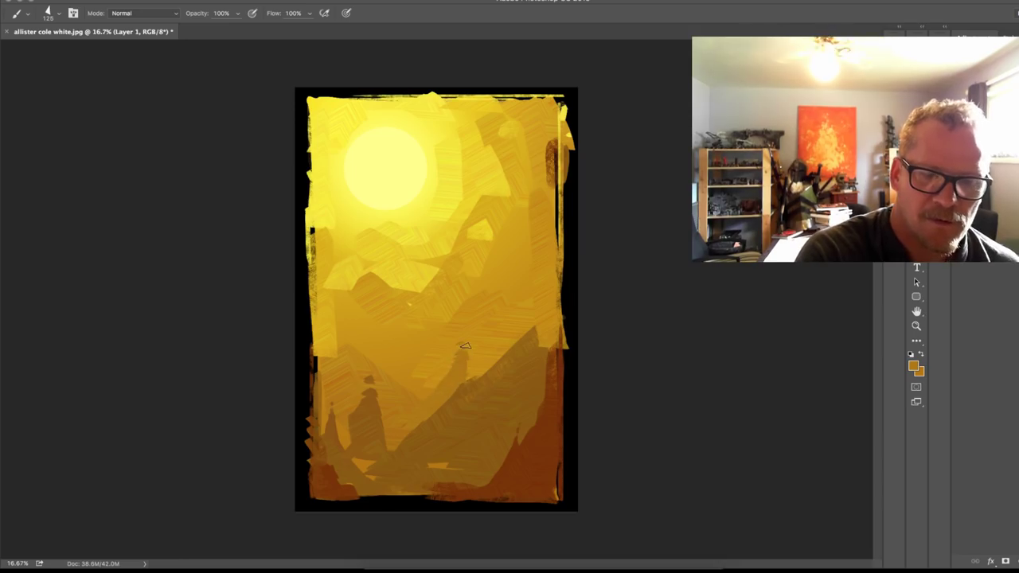
pyautogui.moveTo(465, 350)
pyautogui.mouseDown()
pyautogui.moveTo(460, 360)
pyautogui.moveTo(472, 350)
pyautogui.mouseUp()
pyautogui.keyDown('alt'); pyautogui.click(477, 340); pyautogui.keyUp('alt')
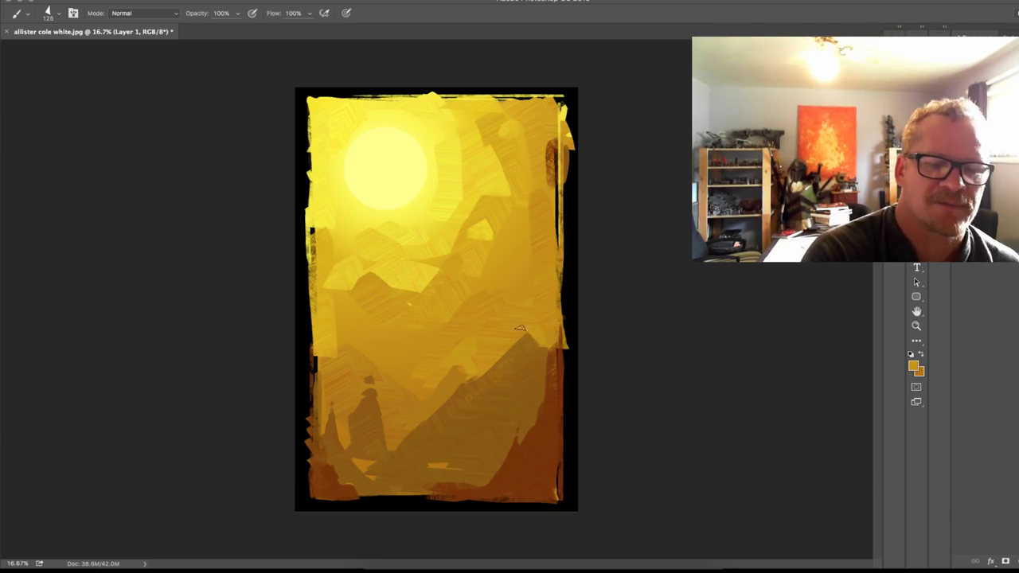
pyautogui.keyDown('alt'); pyautogui.click(384, 432); pyautogui.keyUp('alt')
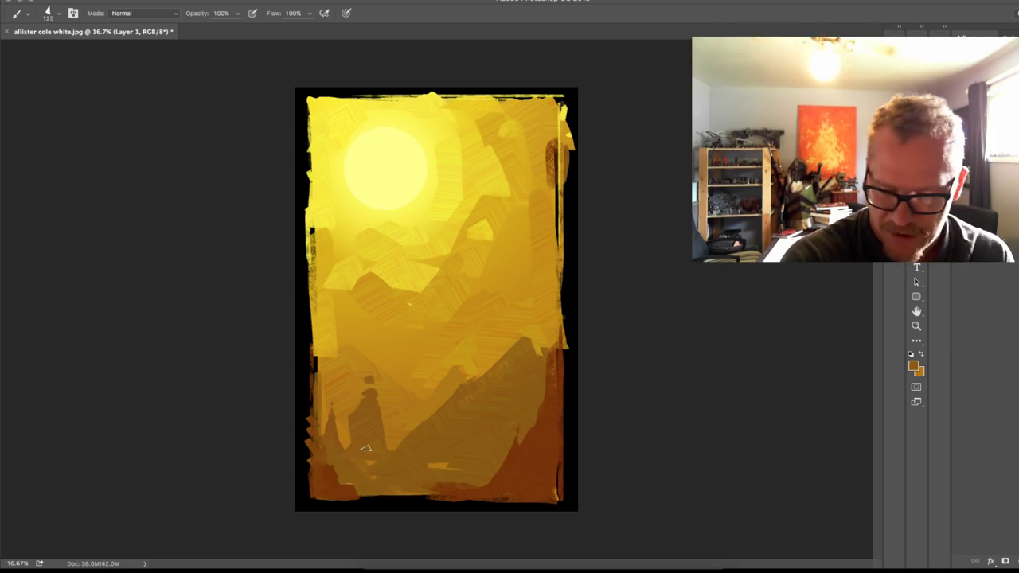
# Step: Enlarge the brush to 500 and soften the hills beneath the sun with broad strokes of sampled yellow
pyautogui.press(']')
pyautogui.press(']')
pyautogui.press(']')
pyautogui.press(']')
pyautogui.press(']')
pyautogui.press(']')
pyautogui.press(']')
pyautogui.press(']')
pyautogui.press(']')
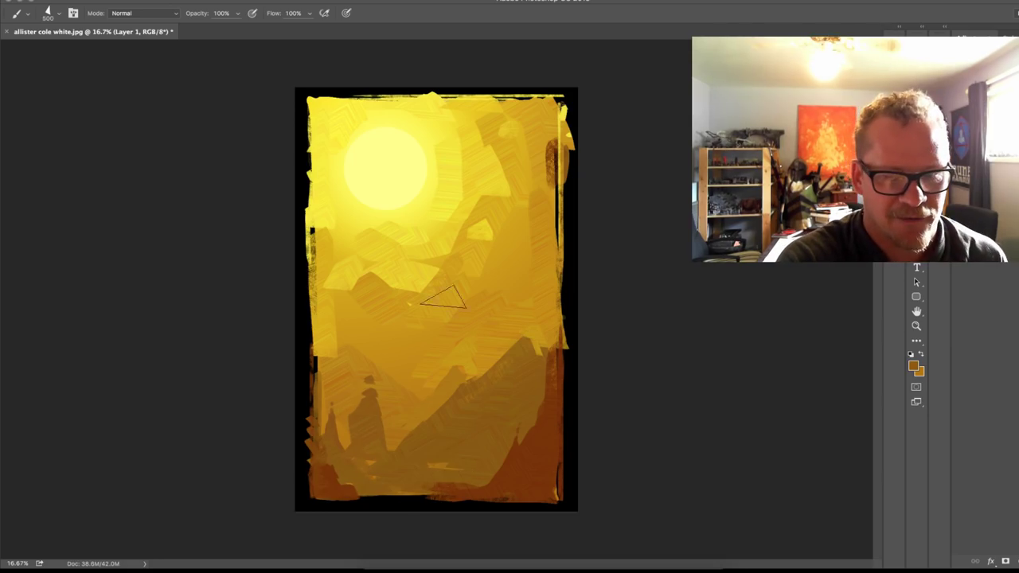
pyautogui.keyDown('alt'); pyautogui.click(398, 269); pyautogui.keyUp('alt')
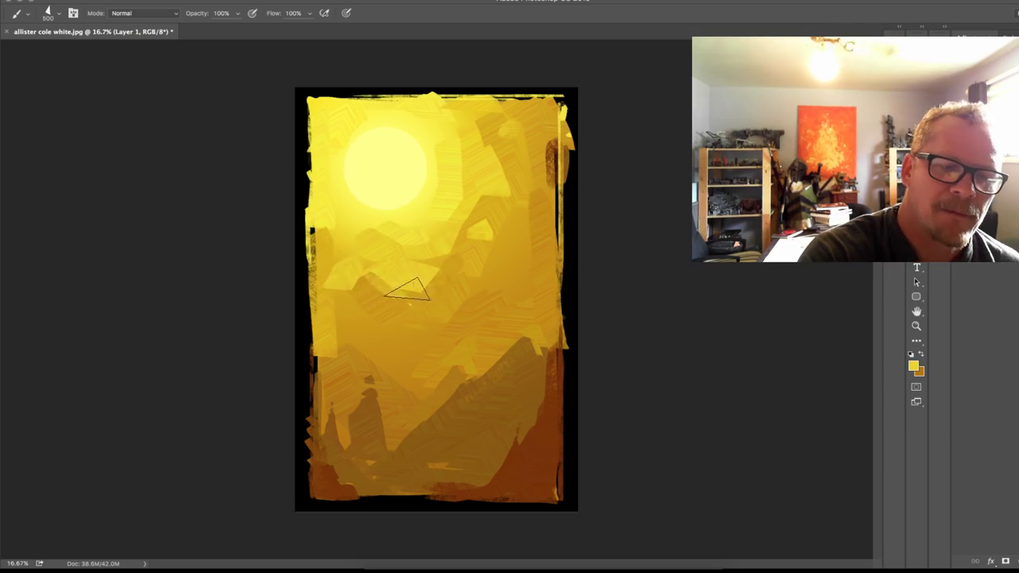
pyautogui.keyDown('alt'); pyautogui.click(383, 281); pyautogui.keyUp('alt')
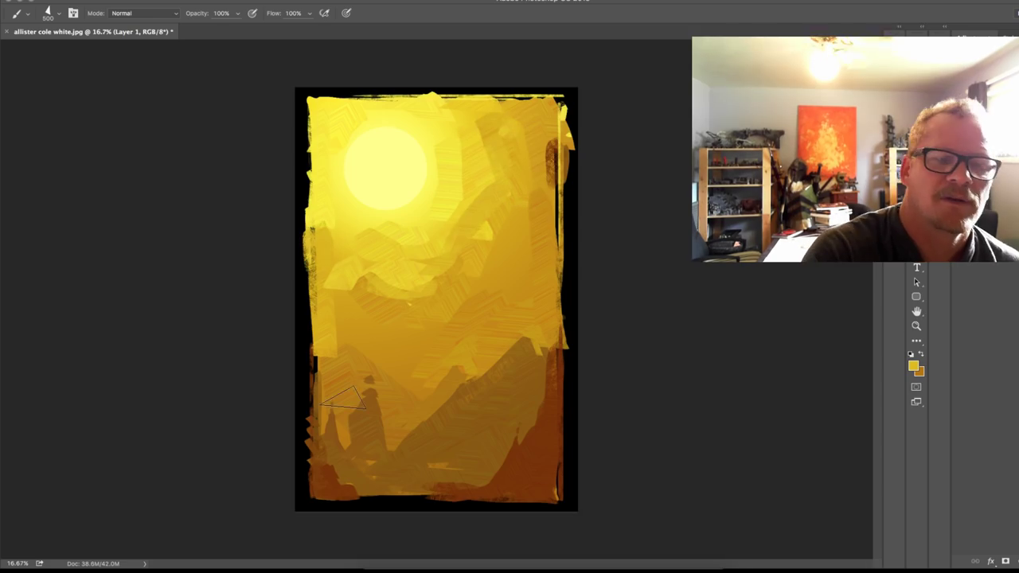
# Step: Reduce the brush to 70 and paint a thin line of sampled bright yellow down the upper part of the picture's left edge
pyautogui.keyDown('alt'); pyautogui.click(318, 189); pyautogui.keyUp('alt')
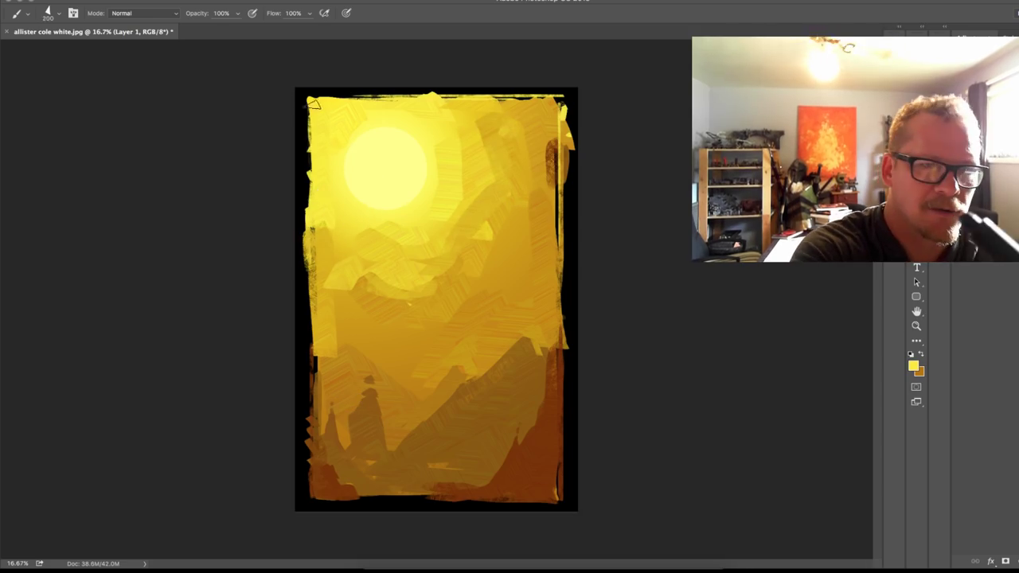
pyautogui.press('[')
pyautogui.press('[')
pyautogui.press('[')
pyautogui.moveTo(309, 102); pyautogui.dragTo(306, 214)
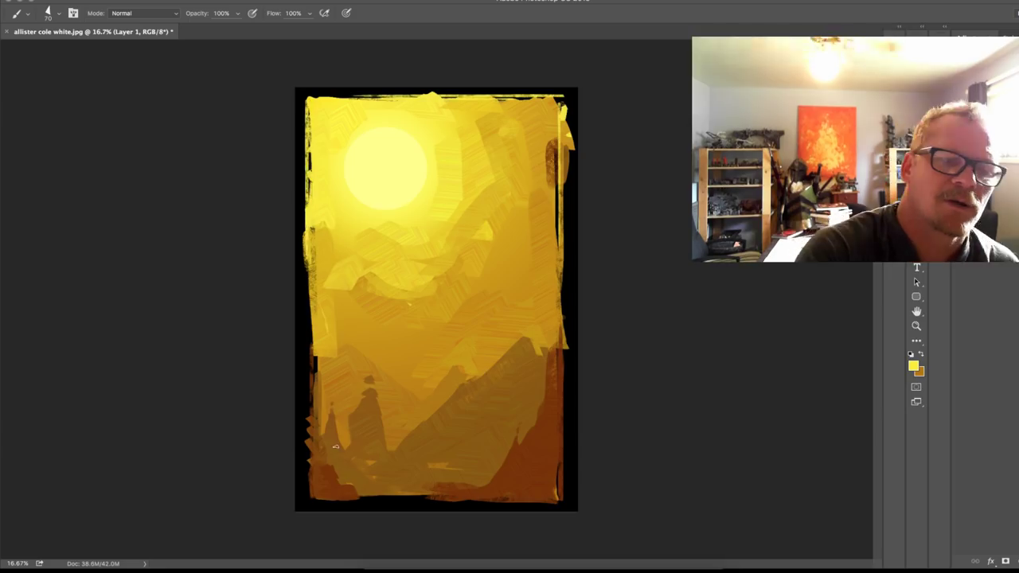
# Step: Paint thin, rough lines of sampled brown along the lower part of the picture's left edge with a size 45 brush
pyautogui.keyDown('alt'); pyautogui.click(312, 414); pyautogui.keyUp('alt')
pyautogui.moveTo(309, 449); pyautogui.dragTo(309, 275)
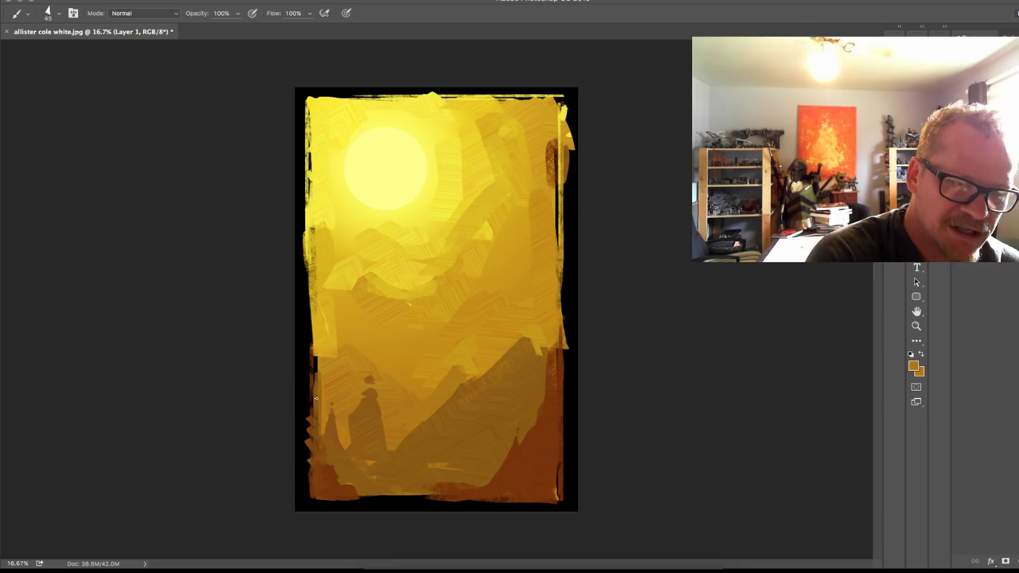
pyautogui.moveTo(306, 487); pyautogui.dragTo(308, 256)
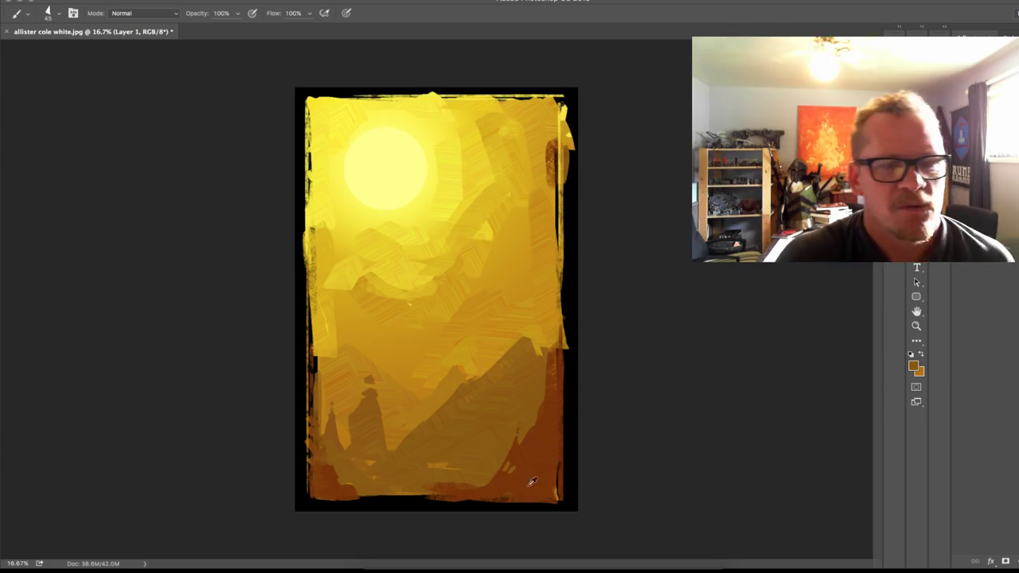
# Step: Dab pale yellow flecks around the sun with a size 80 brush, and broaden the rock spire's base with sampled brown
pyautogui.keyDown('alt'); pyautogui.click(414, 126); pyautogui.keyUp('alt')
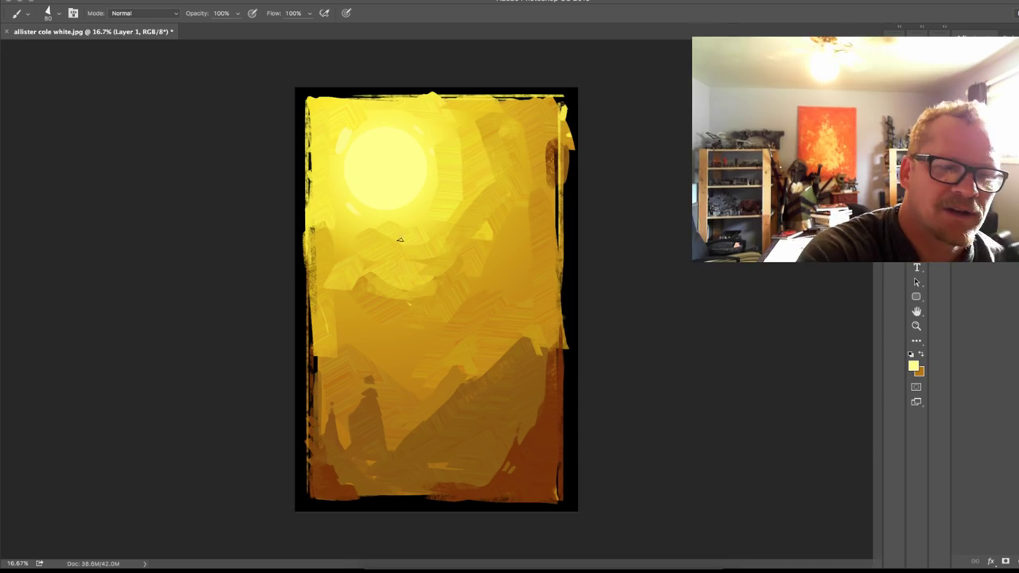
pyautogui.moveTo(468, 177); pyautogui.dragTo(461, 194)
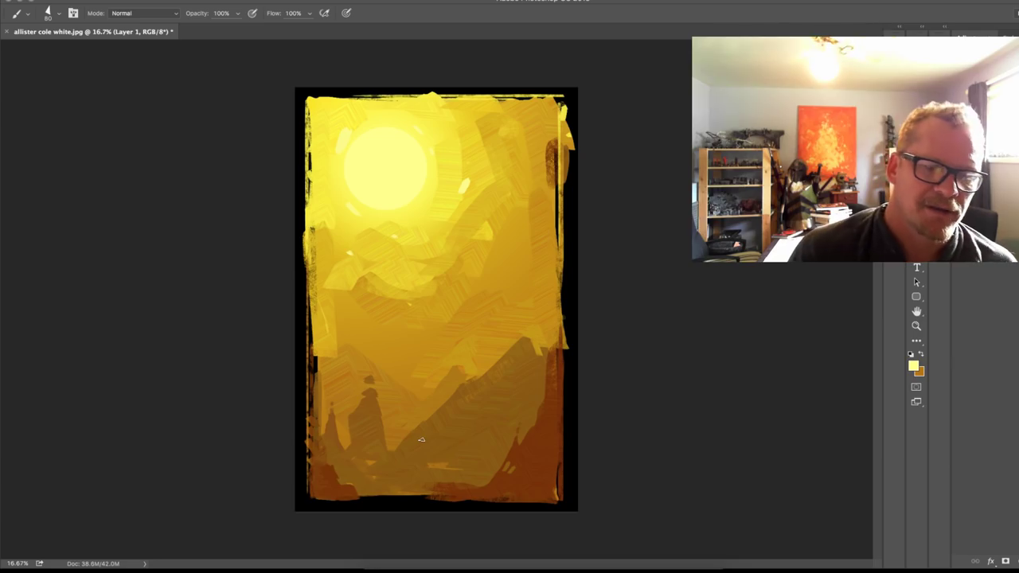
pyautogui.keyDown('alt'); pyautogui.click(380, 425); pyautogui.keyUp('alt')
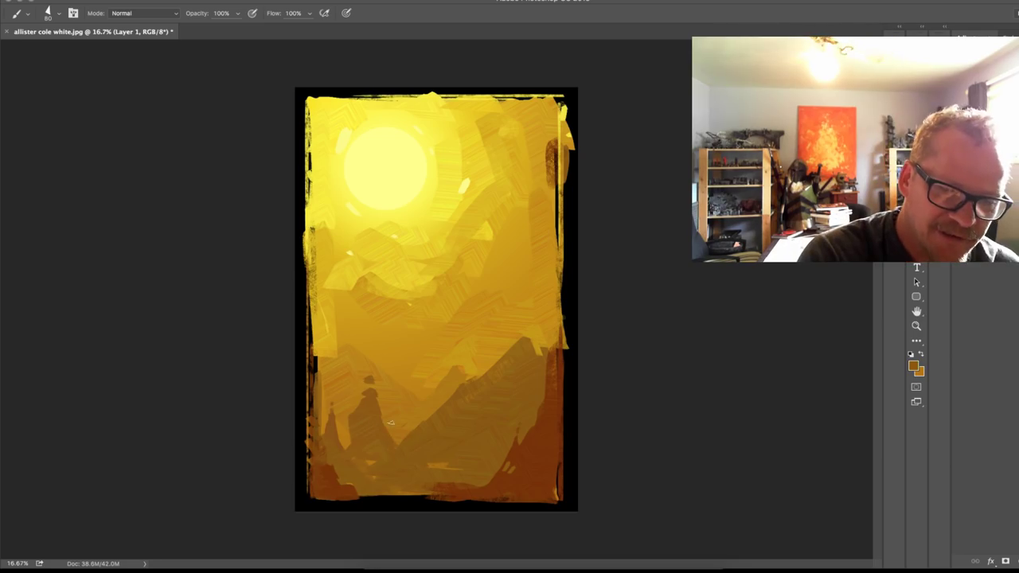
# Step: Enlarge the brush to 200 and rework the cliffs right of the sun with vertical strokes of sampled gold and yellow
pyautogui.keyDown('alt'); pyautogui.click(429, 341); pyautogui.keyUp('alt')
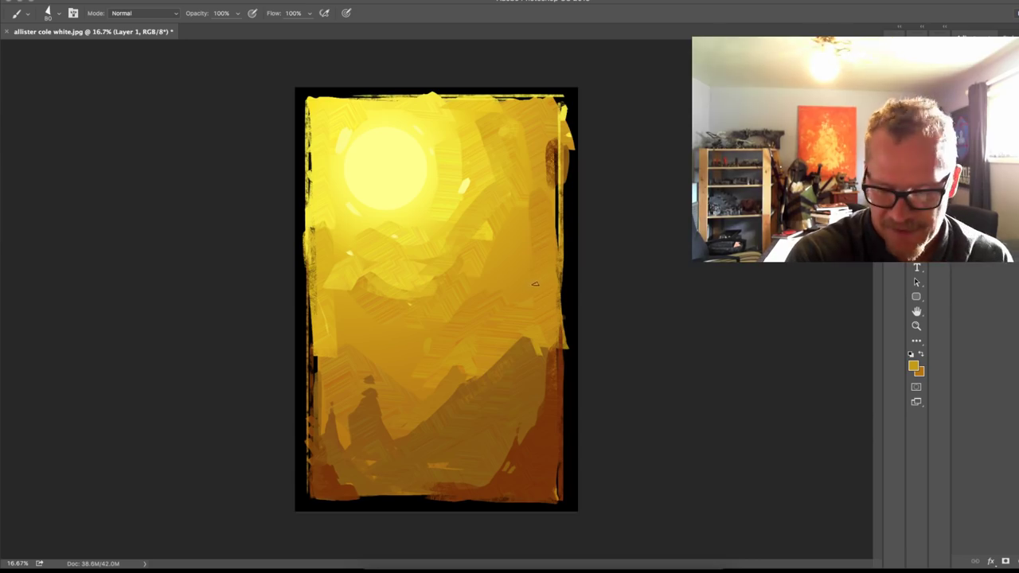
pyautogui.press(']')
pyautogui.press(']')
pyautogui.press(']')
pyautogui.press(']')
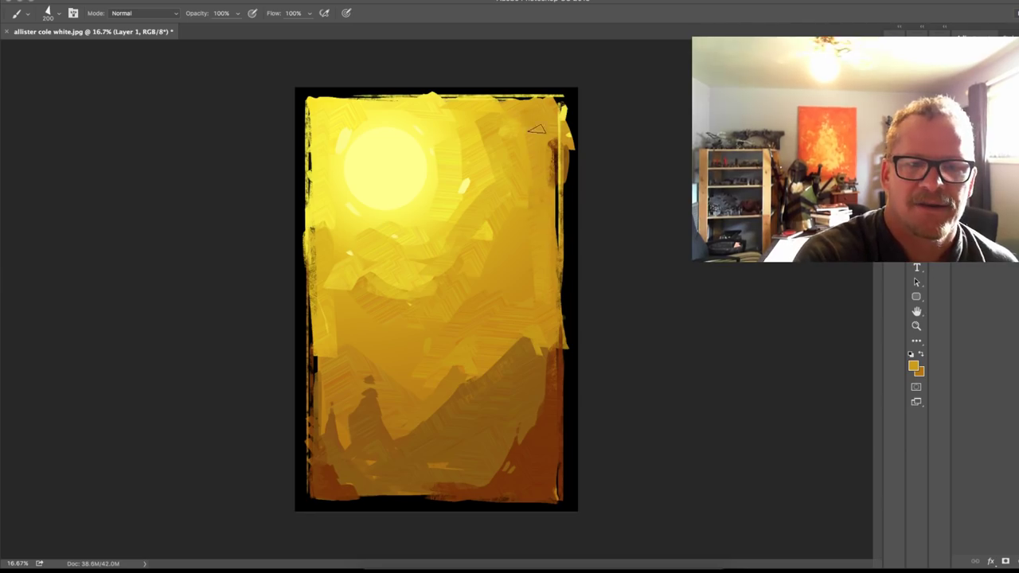
pyautogui.keyDown('alt'); pyautogui.click(495, 136); pyautogui.keyUp('alt')
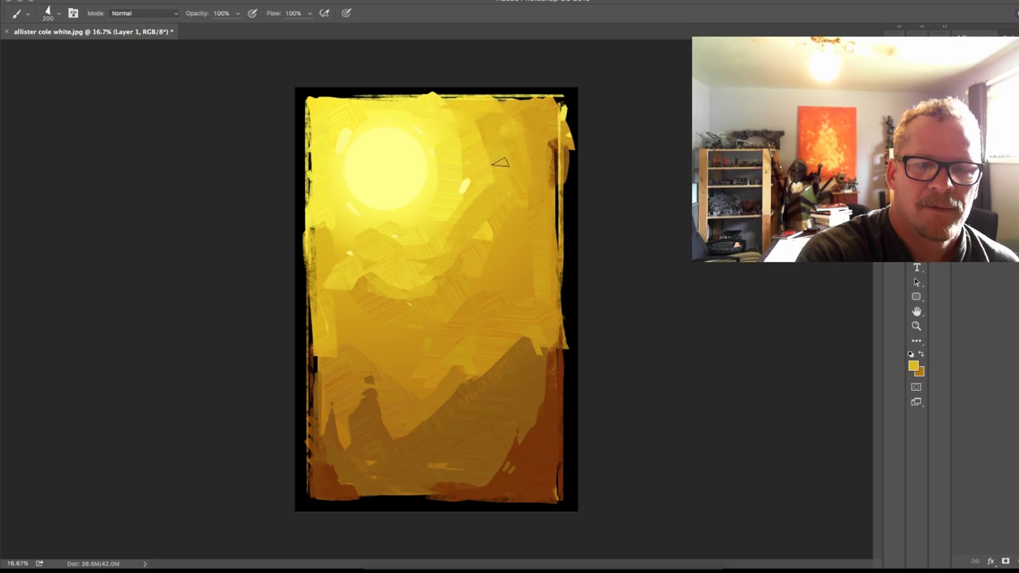
pyautogui.keyDown('alt'); pyautogui.click(455, 162); pyautogui.keyUp('alt')
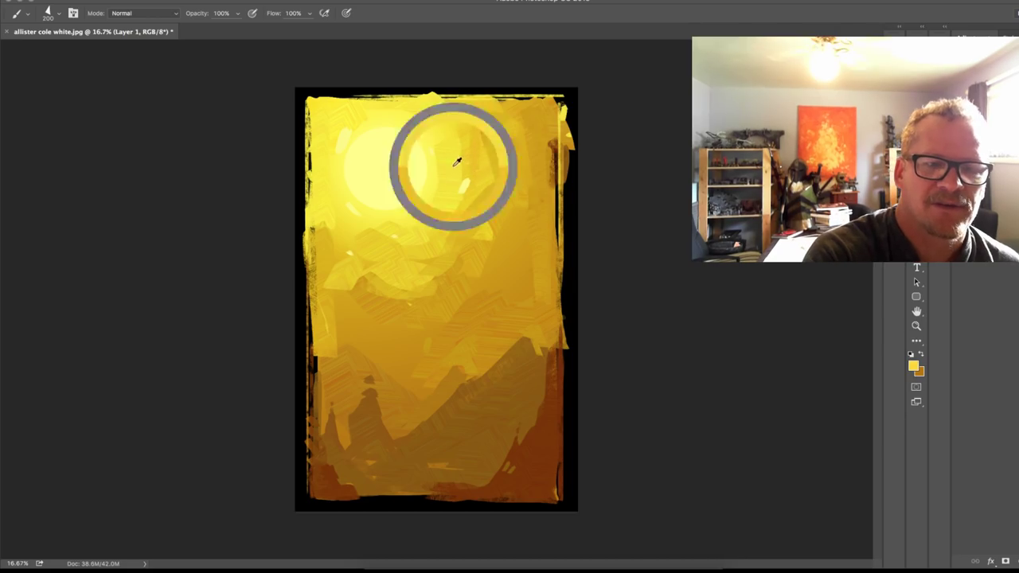
# Step: Blend the middle hills and the slope behind the lower-left spires with sampled ochre and gold tones
pyautogui.keyDown('alt'); pyautogui.click(455, 295); pyautogui.keyUp('alt')
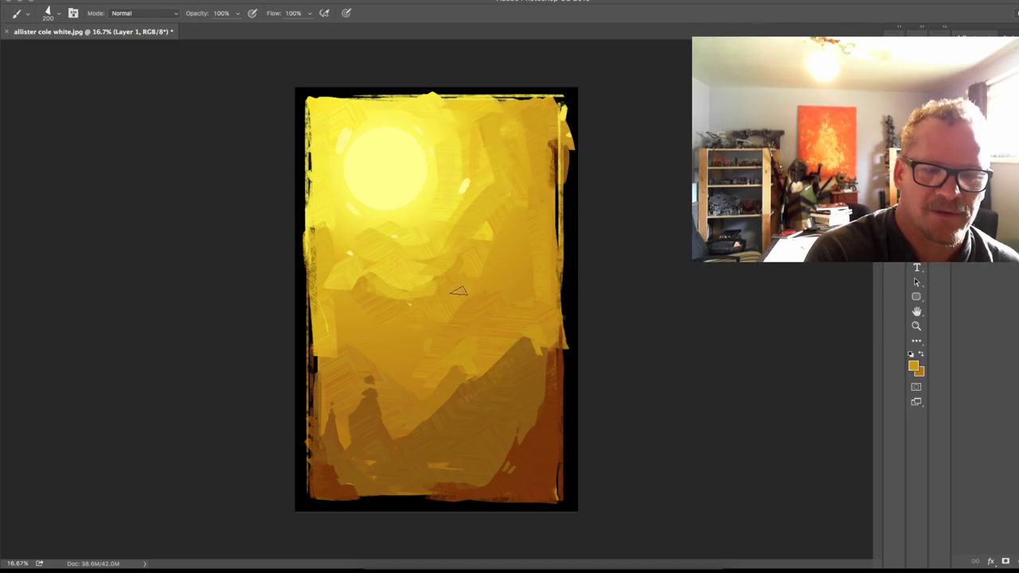
pyautogui.keyDown('alt'); pyautogui.click(371, 296); pyautogui.keyUp('alt')
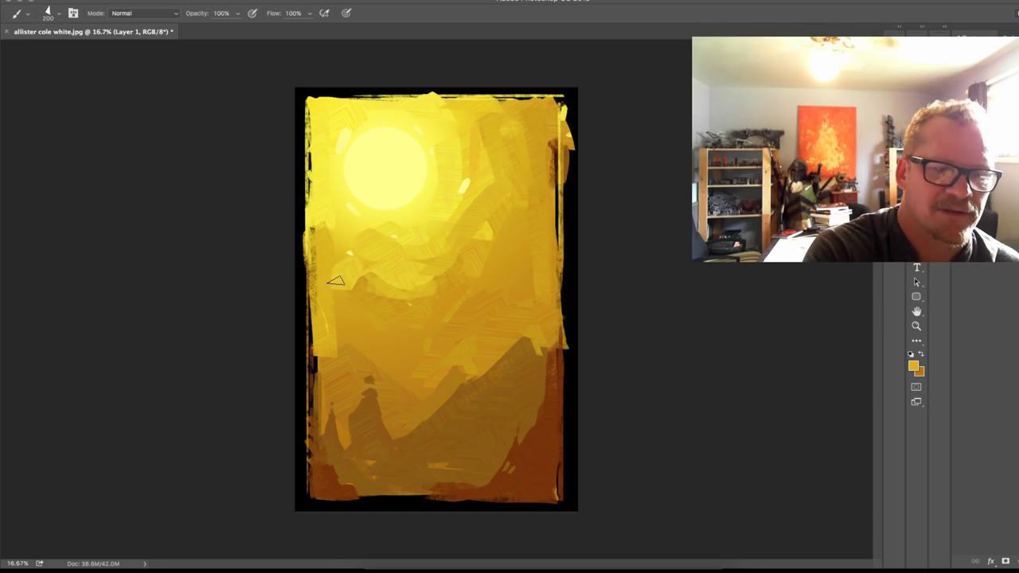
pyautogui.keyDown('alt'); pyautogui.click(454, 371); pyautogui.keyUp('alt')
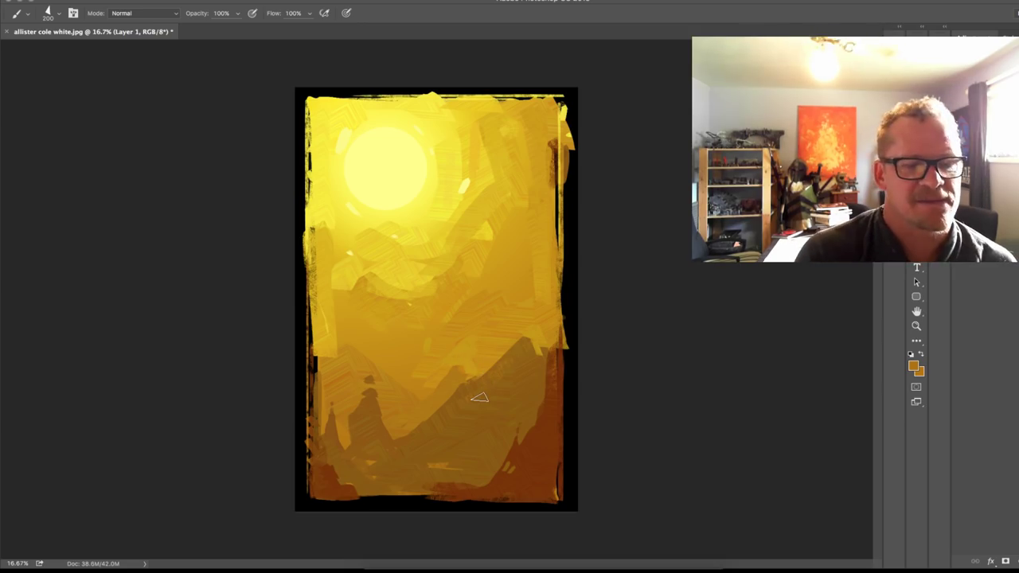
pyautogui.keyDown('alt'); pyautogui.click(349, 356); pyautogui.keyUp('alt')
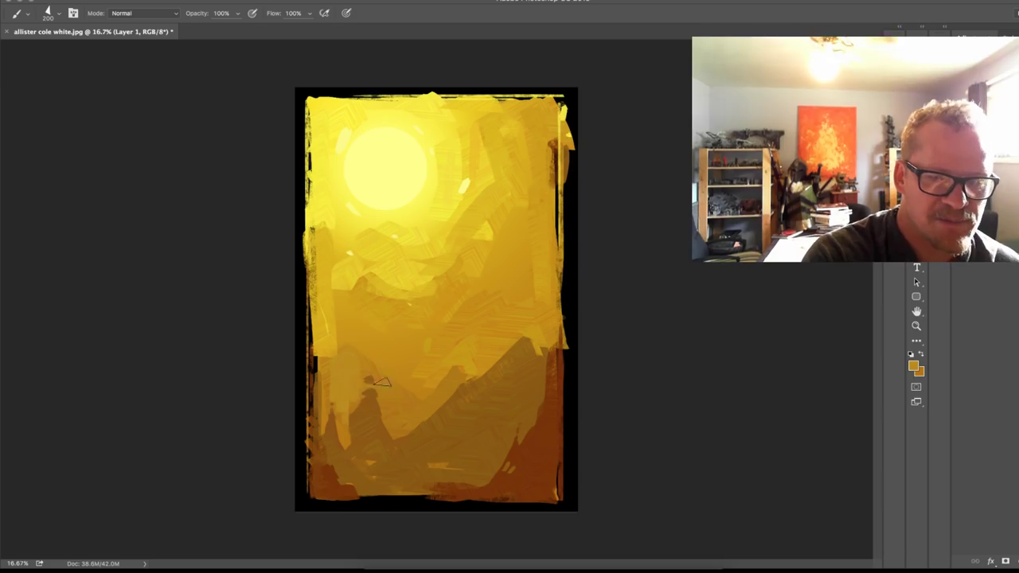
pyautogui.hotkey('ctrl', '1')
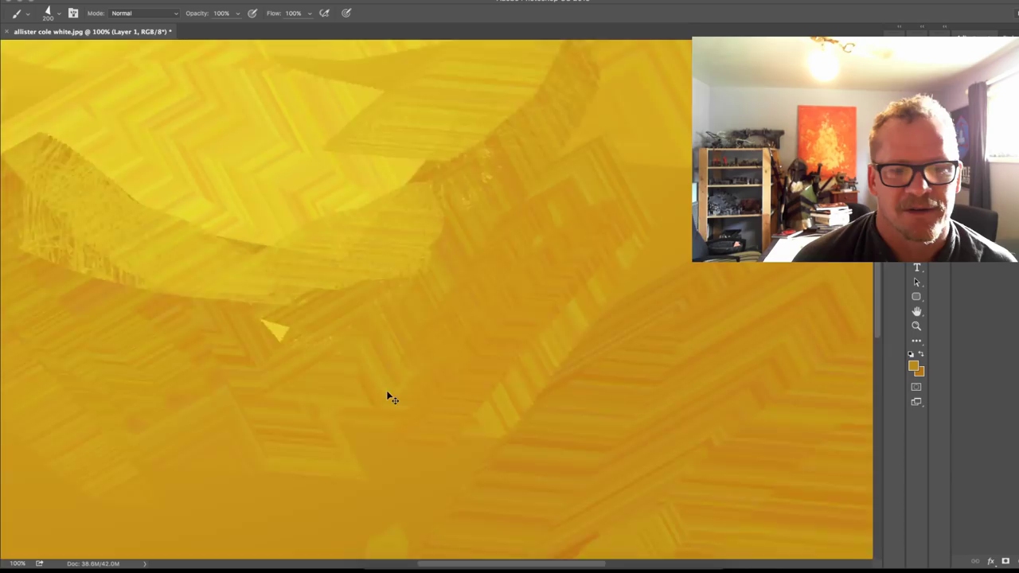
pyautogui.hotkey('ctrl', '0')
pyautogui.hotkey('ctrl', '-')
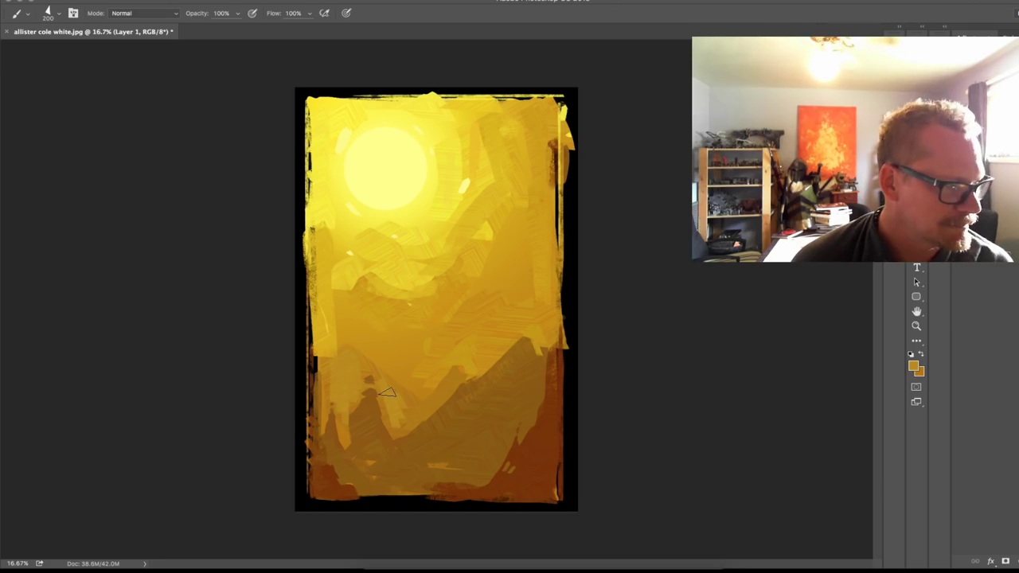
# Step: Add a new layer and save the painting in Photoshop format as grip.psd in the commissions folder
pyautogui.hotkey('ctrl', '+')
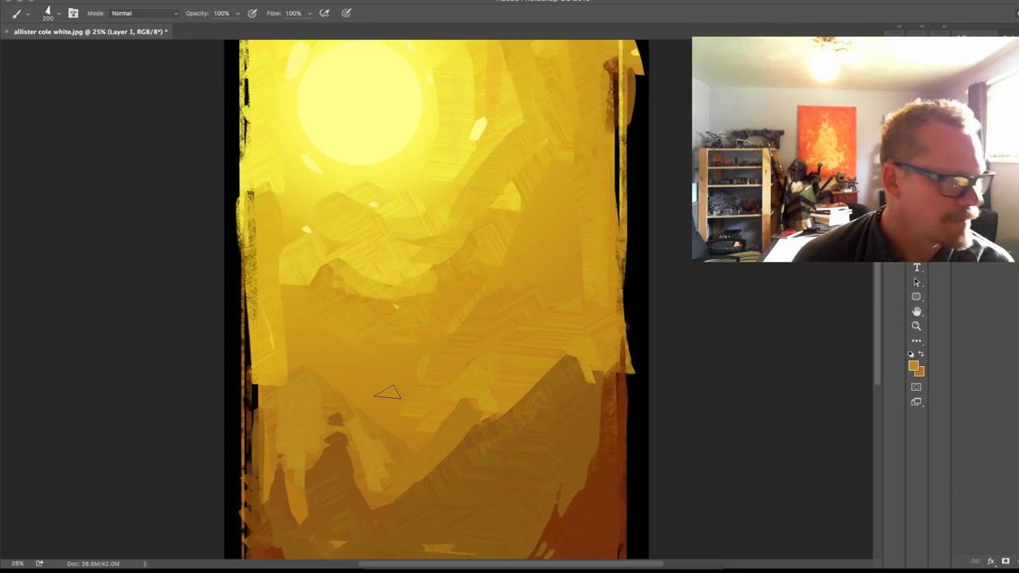
pyautogui.moveTo(600, 350); pyautogui.dragTo(584, 393)
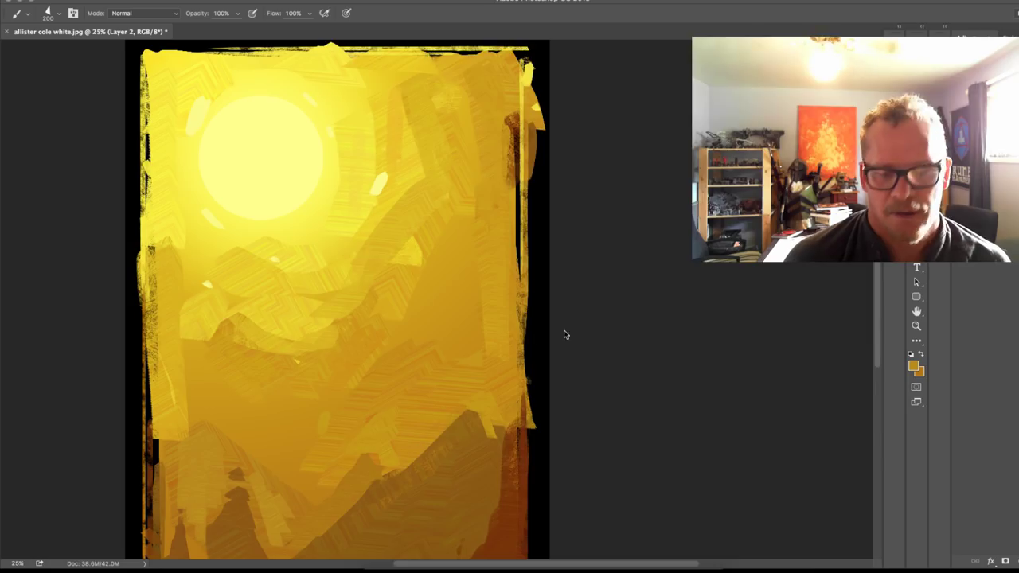
pyautogui.press('super+shift+s')
pyautogui.write('grip')
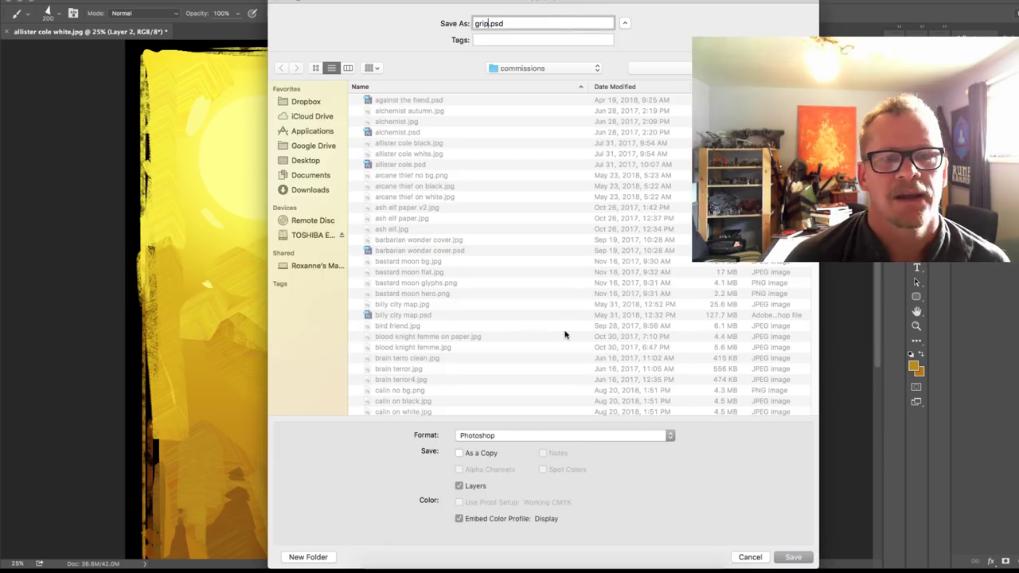
pyautogui.press('Return')
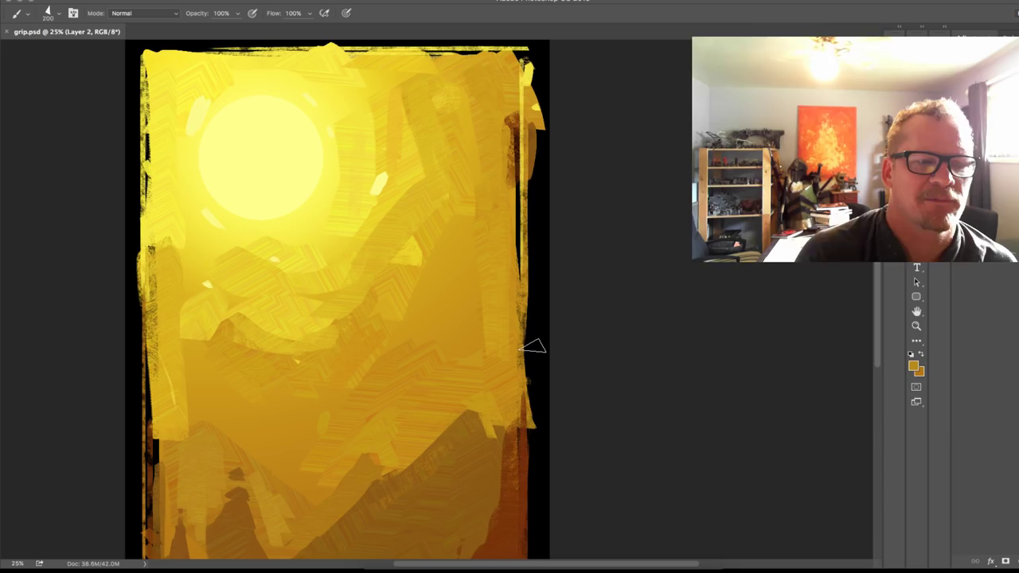
# Step: Paint a white core in the middle of the sun and tone it down with sampled pale yellow
pyautogui.press('d')
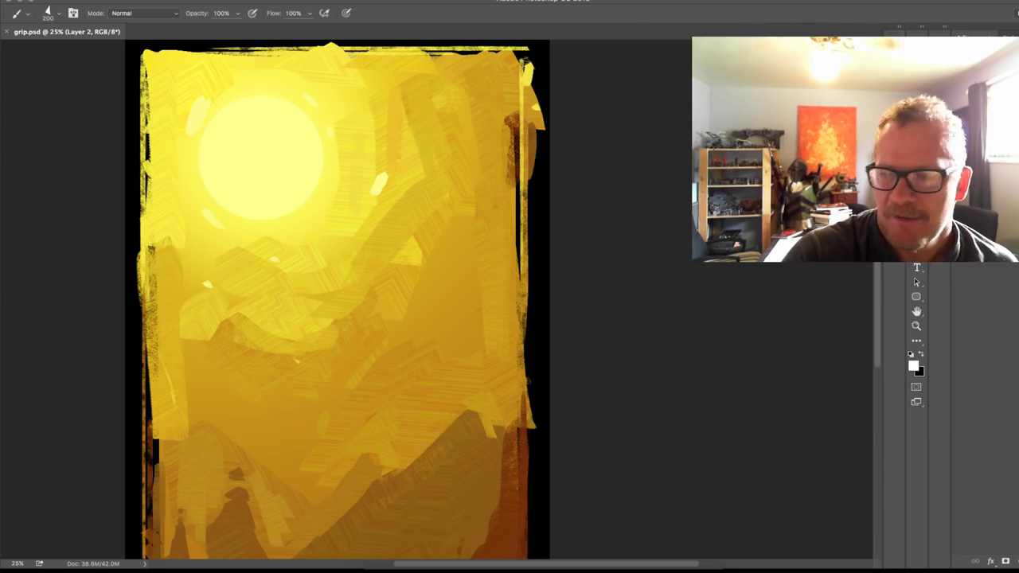
pyautogui.moveTo(264, 143)
pyautogui.mouseDown()
pyautogui.moveTo(271, 180)
pyautogui.moveTo(254, 183)
pyautogui.moveTo(244, 169)
pyautogui.moveTo(273, 154)
pyautogui.mouseUp()
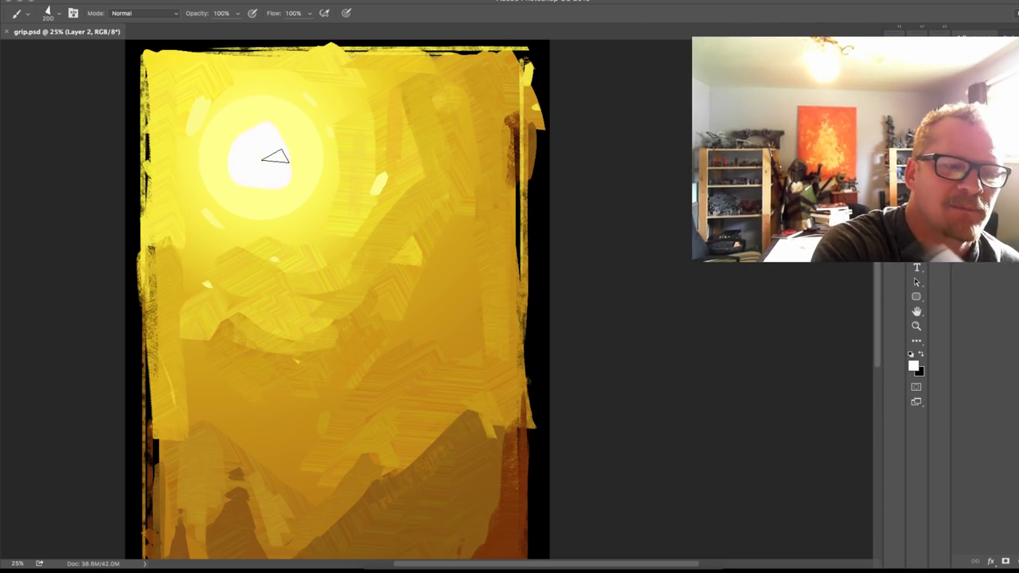
pyautogui.press('super+z')
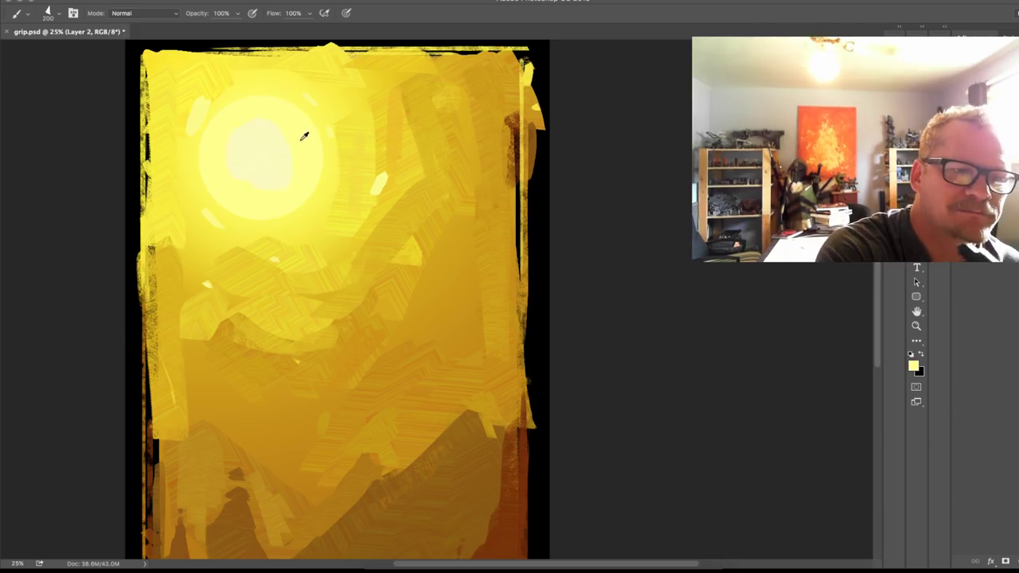
pyautogui.moveTo(255, 182); pyautogui.dragTo(284, 178)
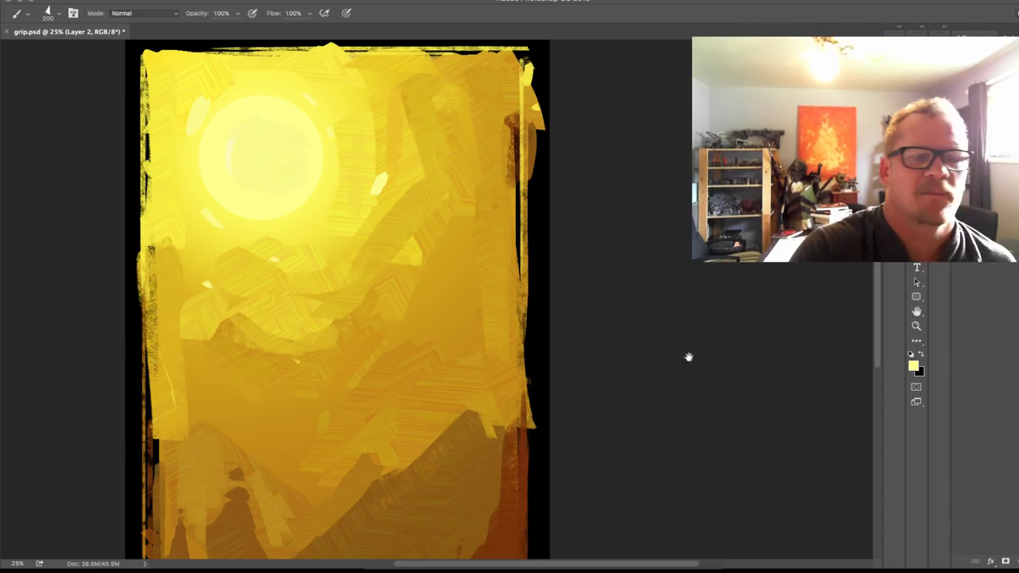
# Step: Merge the sun highlight into the landscape layer and add a fresh layer above it
pyautogui.moveTo(690, 358); pyautogui.dragTo(799, 334)
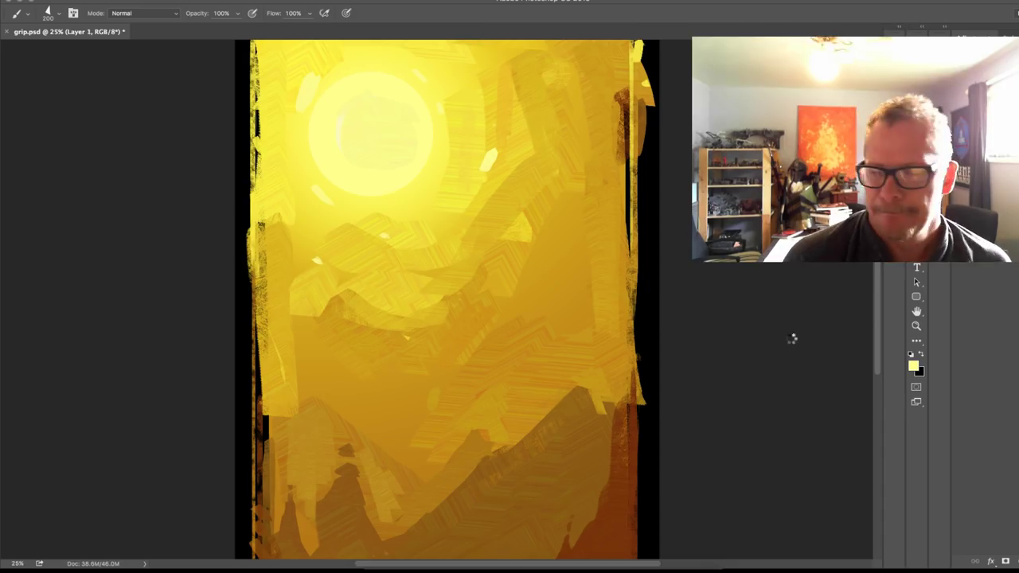
pyautogui.hotkey('alt', '[')
pyautogui.hotkey('alt', ']')
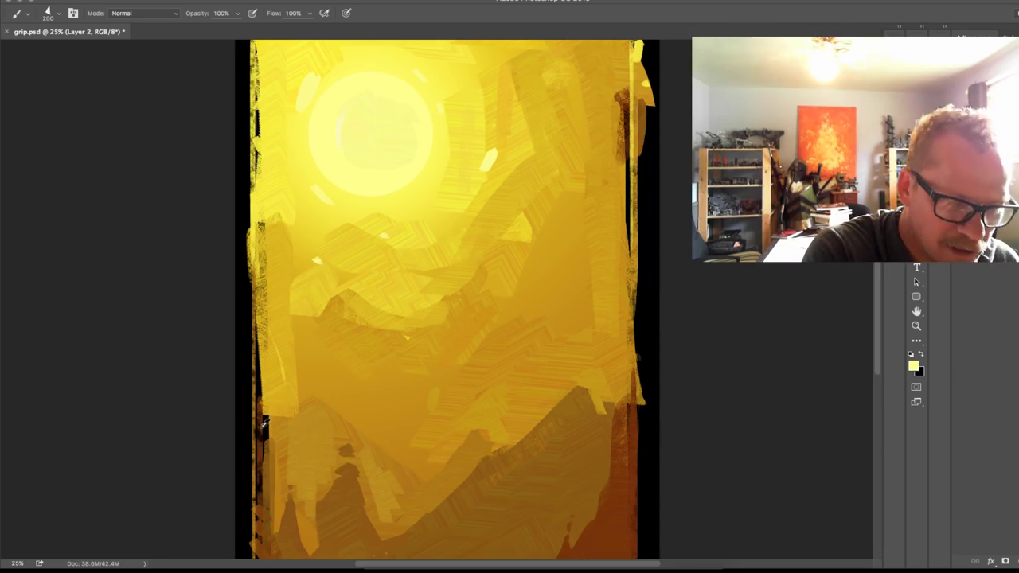
# Step: Set the foreground colour to dark brown #281e16 and try it with a long diagonal stroke across the landscape
pyautogui.moveTo(376, 403); pyautogui.dragTo(450, 328)
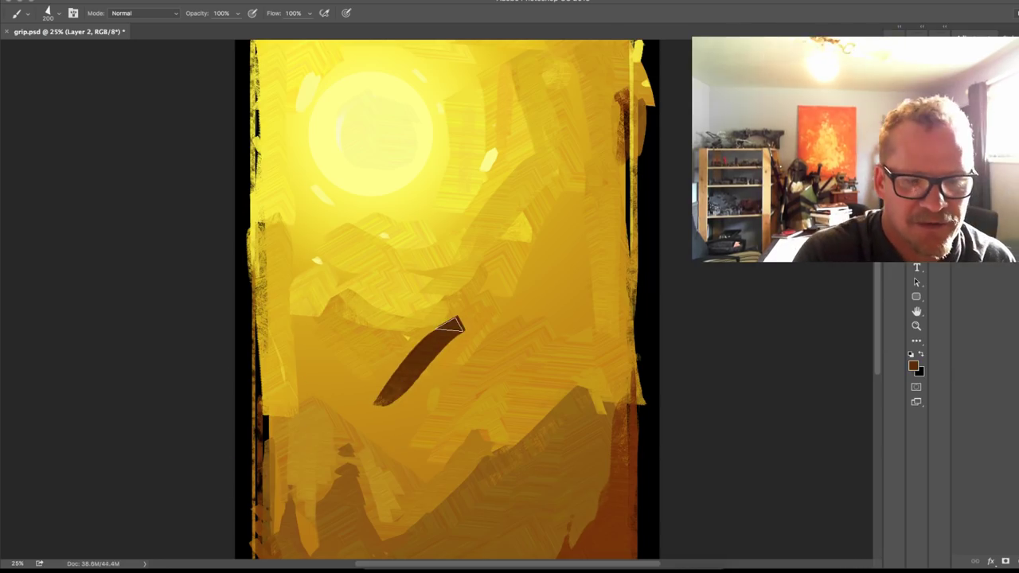
pyautogui.hotkey('ctrl', 'z')
pyautogui.click(912, 364)
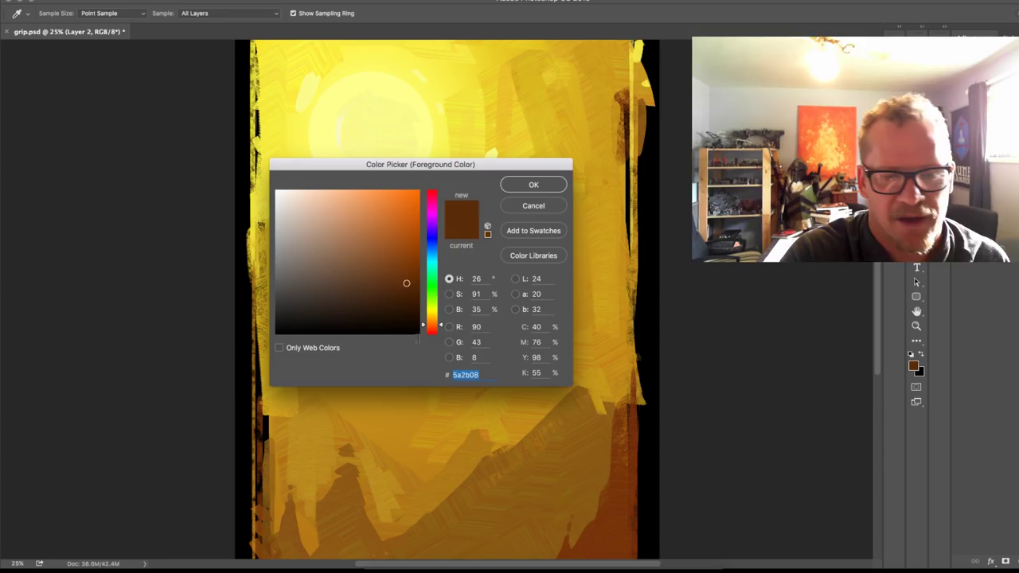
pyautogui.click(338, 310)
pyautogui.click(534, 185)
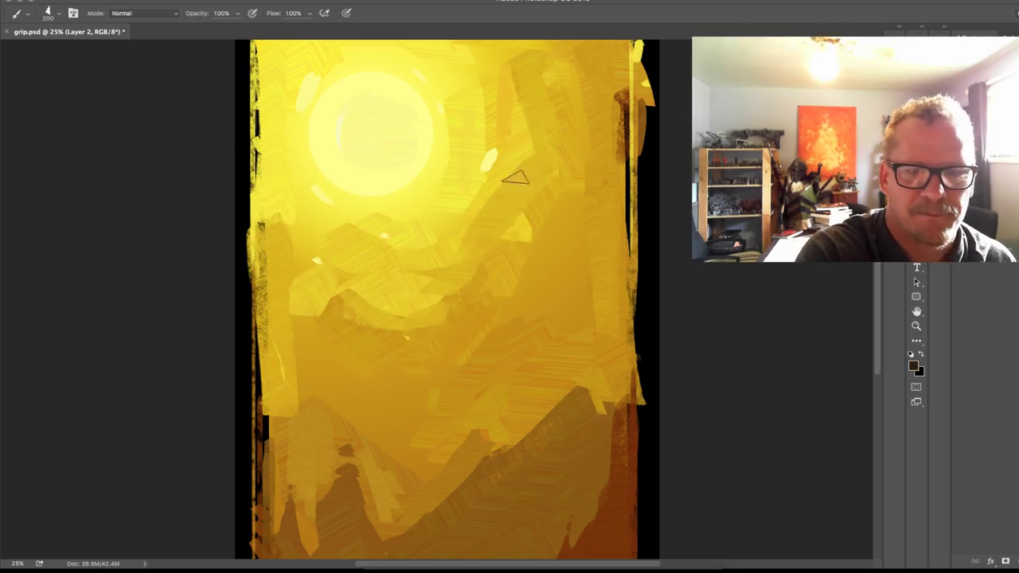
pyautogui.moveTo(515, 174); pyautogui.dragTo(438, 365)
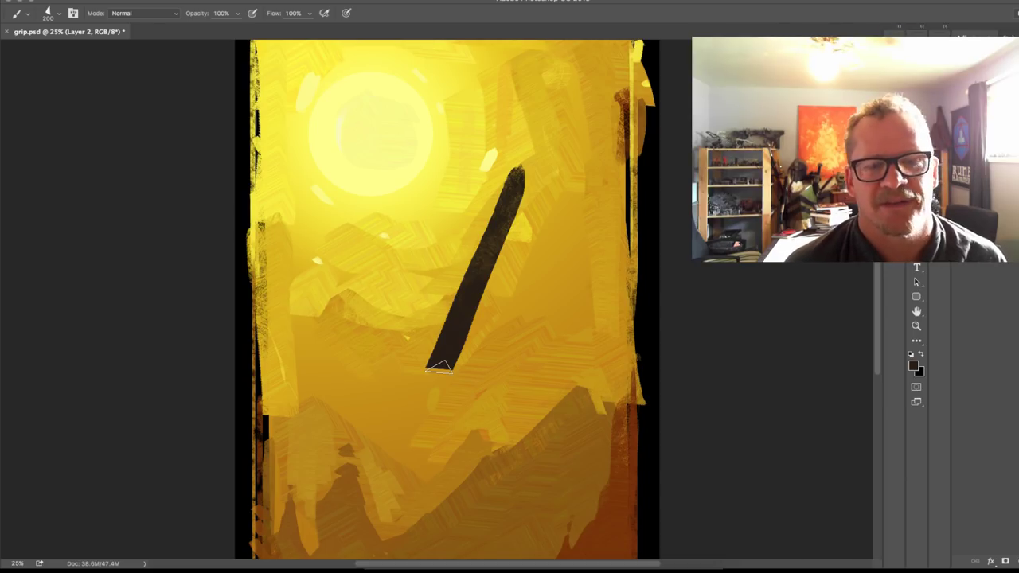
pyautogui.hotkey('ctrl', 'z')
# Step: Shift the foreground colour to a slightly lighter dark brown and paint a short slanted swatch over the right-hand middle slope
pyautogui.click(912, 369)
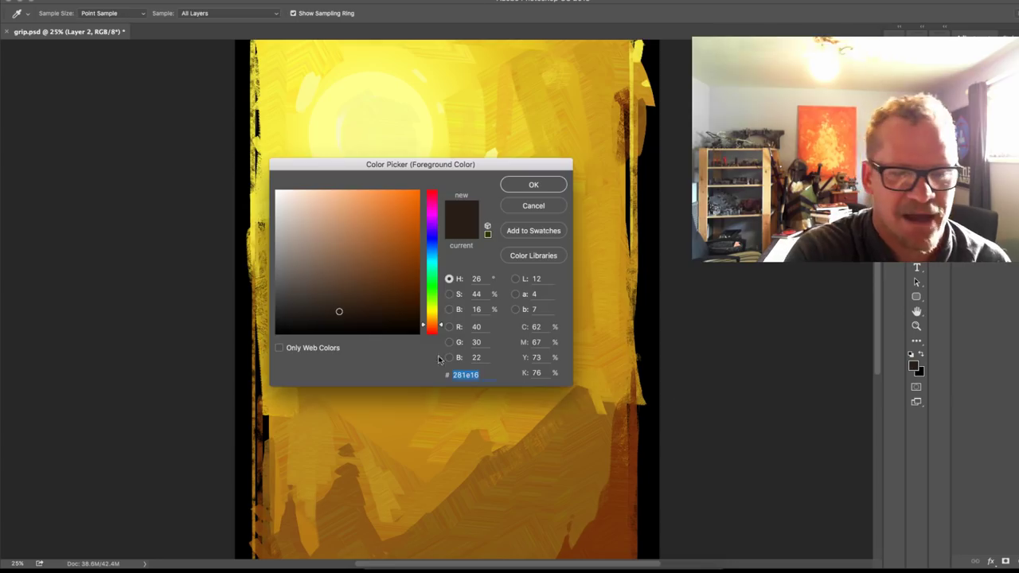
pyautogui.click(344, 305)
pyautogui.click(532, 185)
pyautogui.moveTo(496, 176); pyautogui.dragTo(384, 392)
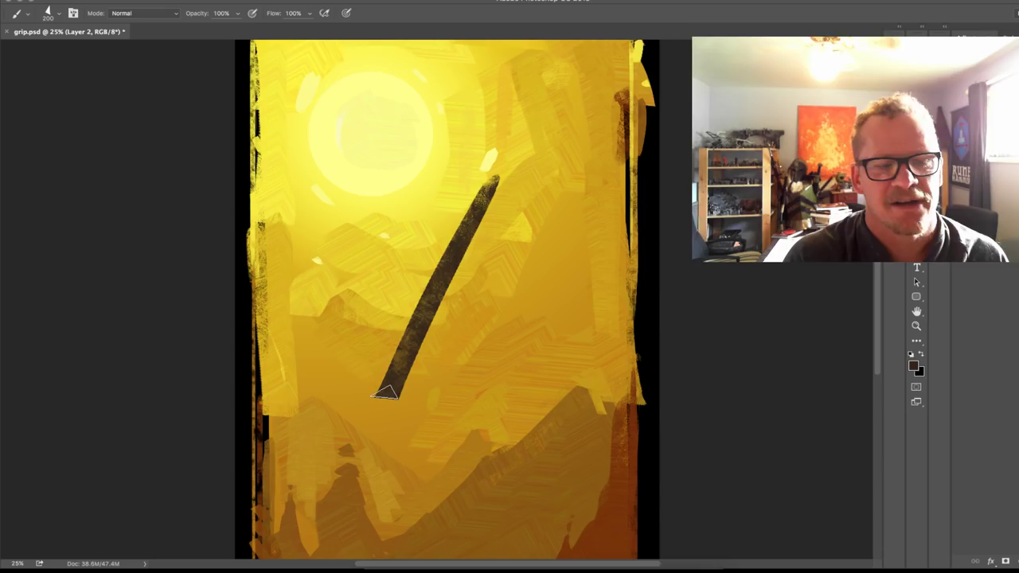
pyautogui.hotkey('ctrl', 'z')
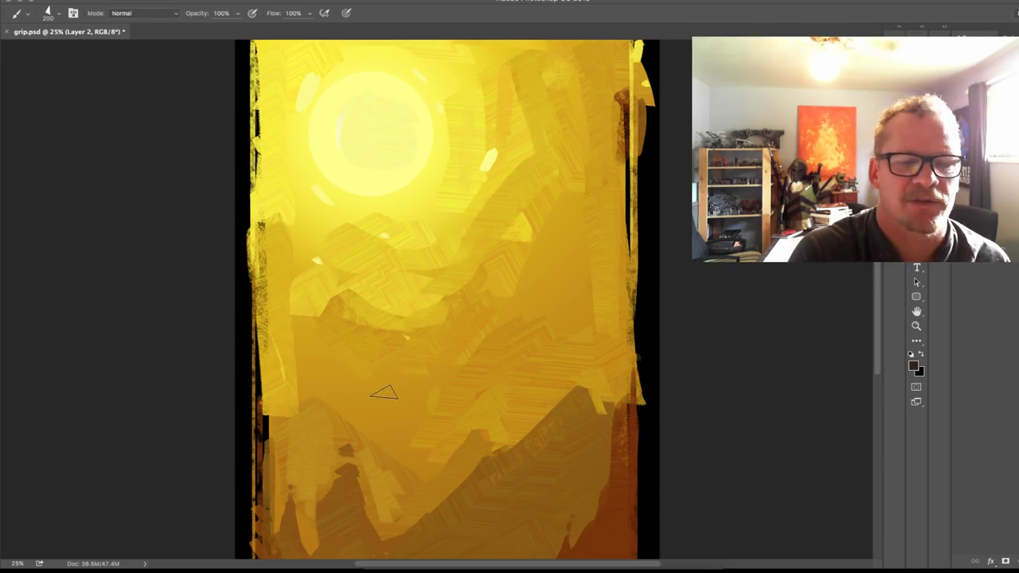
pyautogui.moveTo(535, 299); pyautogui.dragTo(490, 362)
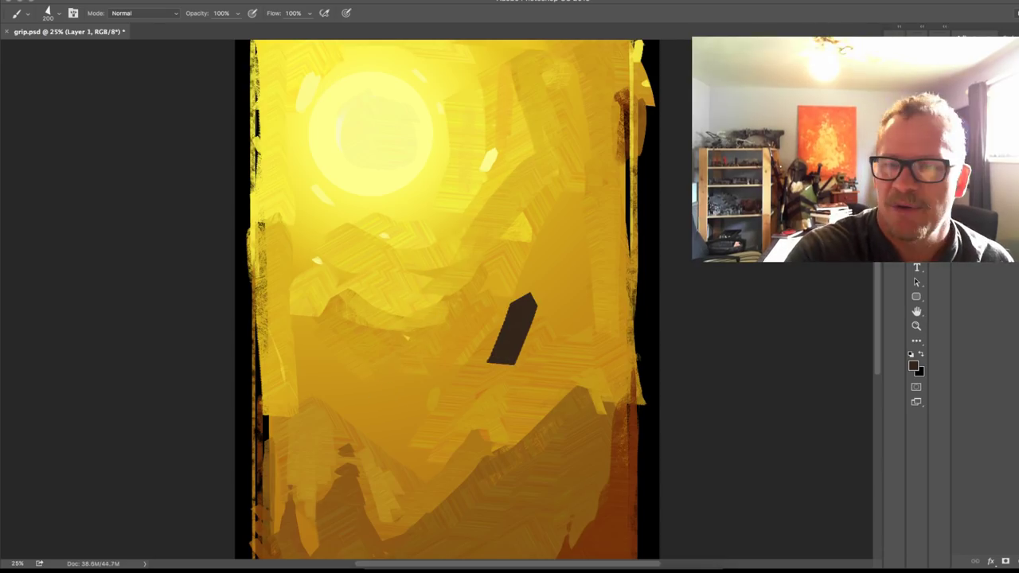
# Step: Touch up the middle hills on Layer 1 with small accents in sampled light and golden yellows
pyautogui.keyDown('alt'); pyautogui.click(328, 218); pyautogui.keyUp('alt')
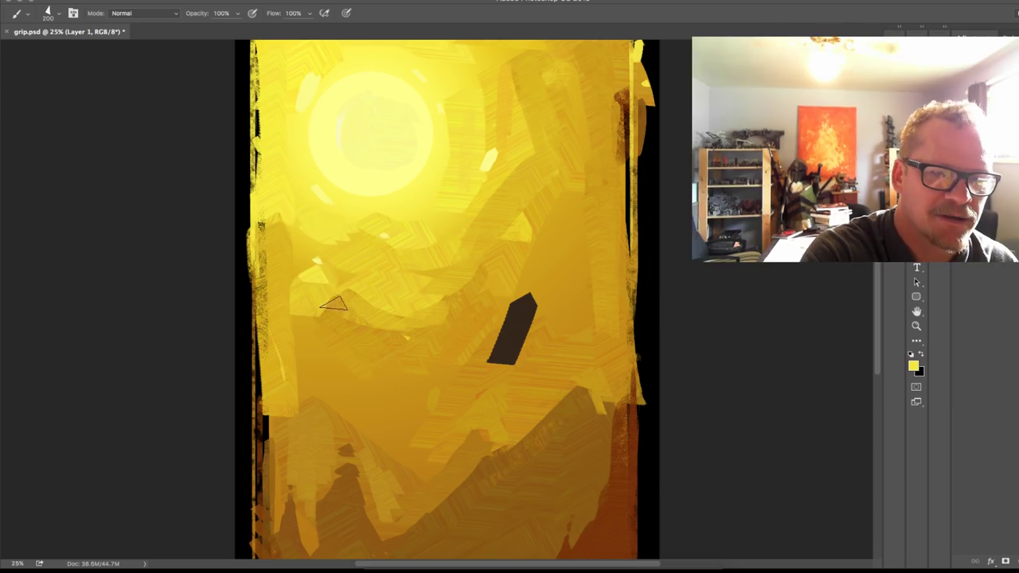
pyautogui.moveTo(332, 304); pyautogui.dragTo(348, 309)
pyautogui.keyDown('alt'); pyautogui.click(451, 243); pyautogui.keyUp('alt')
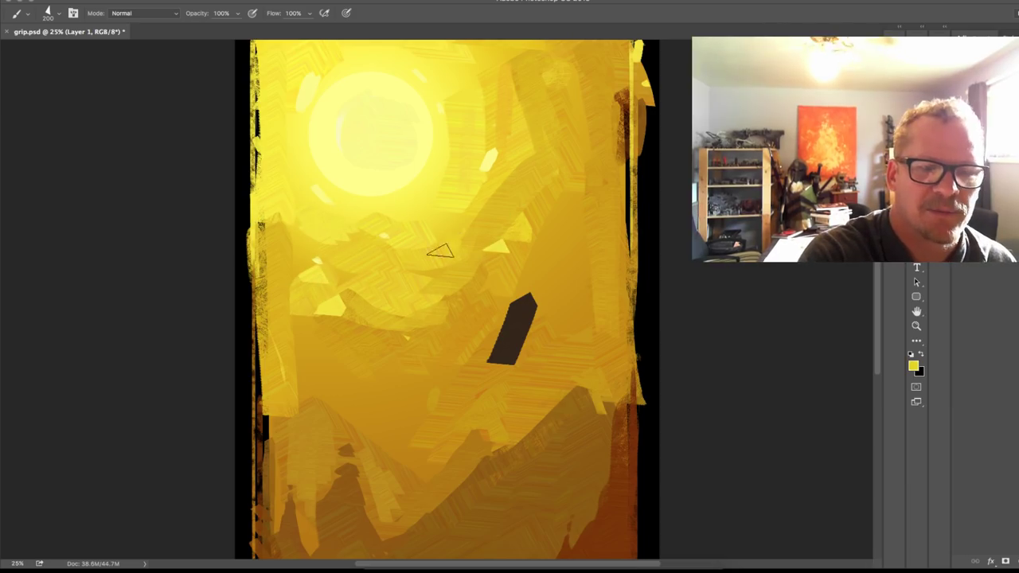
pyautogui.keyDown('alt'); pyautogui.click(425, 232); pyautogui.keyUp('alt')
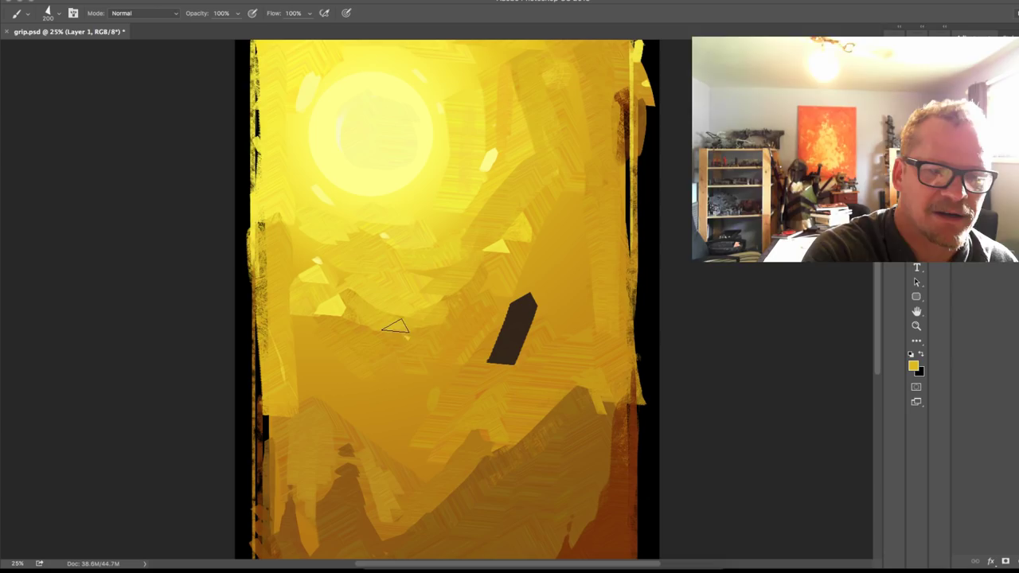
# Step: On Layer 2, sample the dark brown swatch and paint a solid rounded head silhouette below the sun's right side with an 80-size brush
pyautogui.press('super+shift+alt+n')
pyautogui.keyDown('alt'); pyautogui.click(512, 323); pyautogui.keyUp('alt')
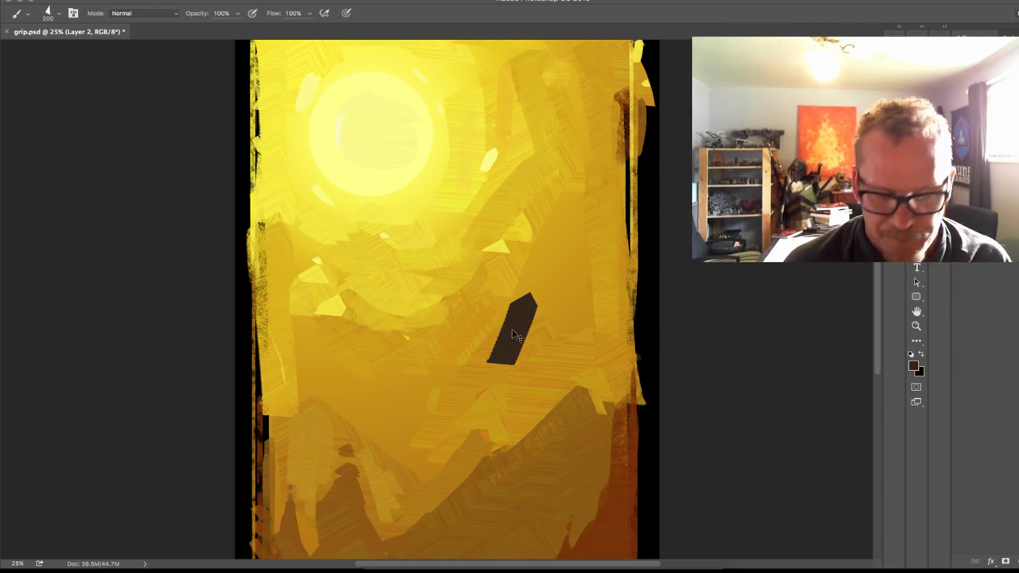
pyautogui.hotkey('ctrl', '+')
pyautogui.moveTo(626, 200)
pyautogui.mouseDown()
pyautogui.moveTo(633, 382)
pyautogui.moveTo(630, 291)
pyautogui.mouseUp()
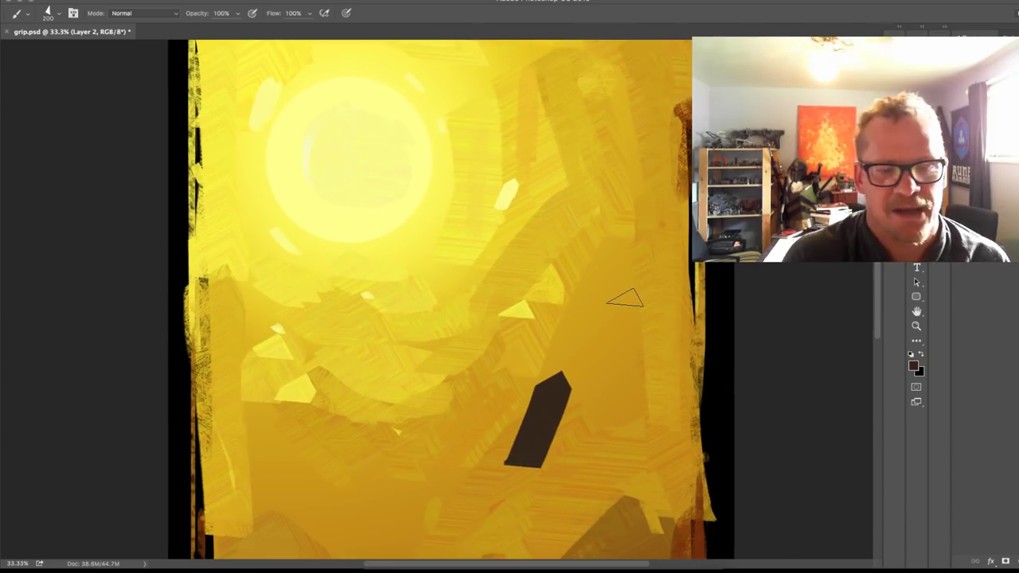
pyautogui.press('[')
pyautogui.press('[')
pyautogui.press('[')
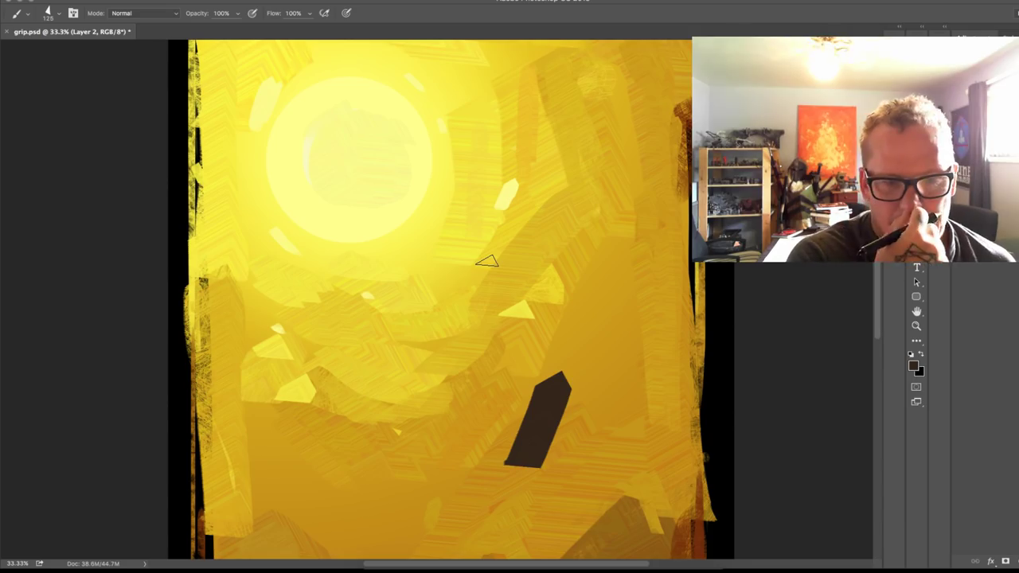
pyautogui.press('[')
pyautogui.press('[')
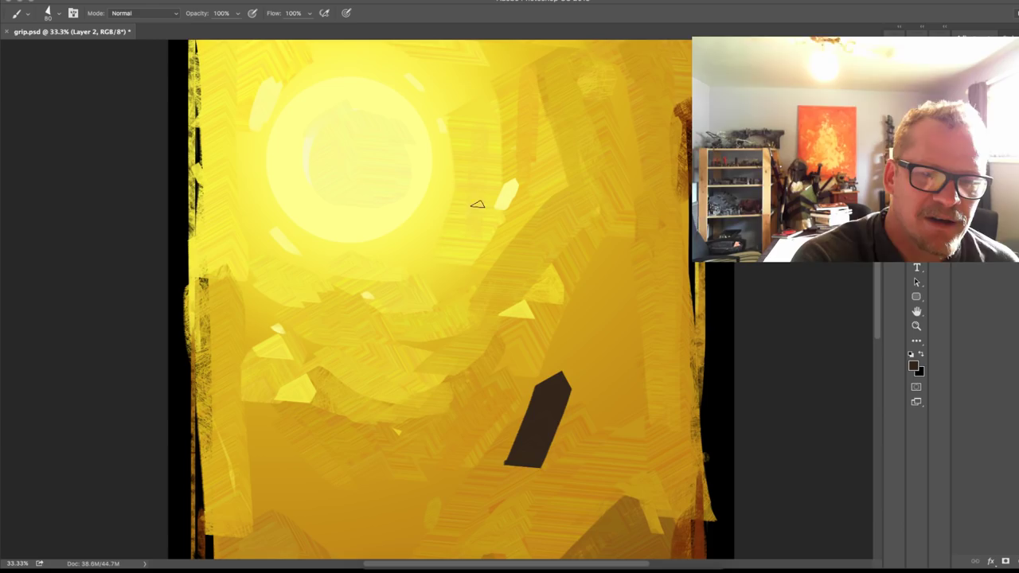
pyautogui.moveTo(478, 204)
pyautogui.mouseDown()
pyautogui.moveTo(440, 275)
pyautogui.moveTo(472, 307)
pyautogui.moveTo(505, 307)
pyautogui.moveTo(518, 285)
pyautogui.moveTo(513, 241)
pyautogui.moveTo(487, 201)
pyautogui.mouseUp()
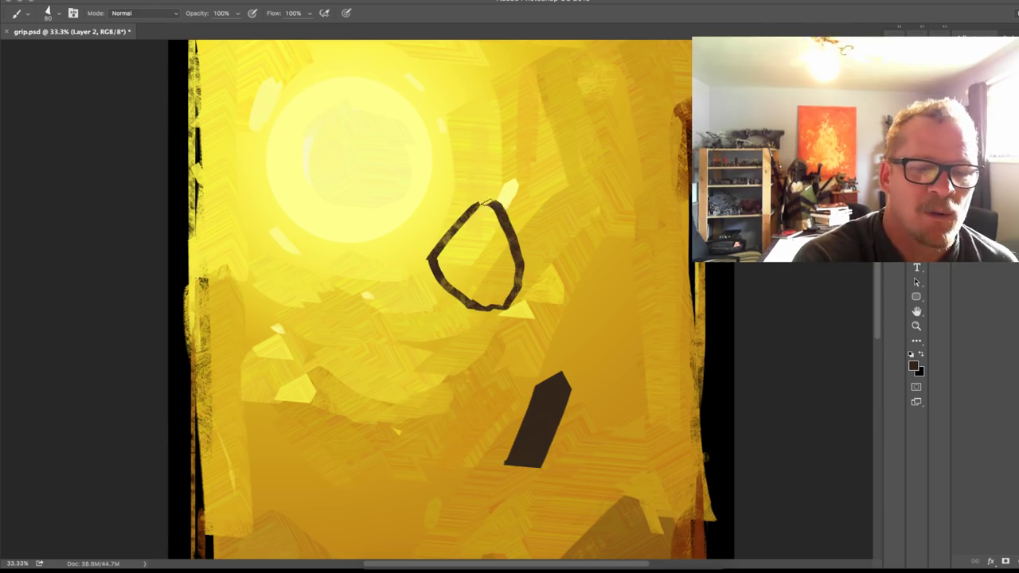
pyautogui.moveTo(528, 236)
pyautogui.mouseDown()
pyautogui.moveTo(513, 303)
pyautogui.moveTo(513, 229)
pyautogui.moveTo(491, 200)
pyautogui.moveTo(472, 207)
pyautogui.moveTo(437, 260)
pyautogui.moveTo(445, 286)
pyautogui.moveTo(499, 302)
pyautogui.moveTo(512, 269)
pyautogui.moveTo(496, 226)
pyautogui.moveTo(462, 240)
pyautogui.moveTo(480, 286)
pyautogui.moveTo(495, 298)
pyautogui.moveTo(503, 260)
pyautogui.moveTo(520, 274)
pyautogui.moveTo(480, 302)
pyautogui.moveTo(458, 292)
pyautogui.moveTo(471, 305)
pyautogui.moveTo(509, 307)
pyautogui.mouseUp()
# Step: Paint two pointed, outward-slanting ears on the upper sides of the head silhouette
pyautogui.moveTo(480, 204)
pyautogui.mouseDown()
pyautogui.moveTo(449, 233)
pyautogui.moveTo(473, 202)
pyautogui.moveTo(518, 225)
pyautogui.moveTo(454, 214)
pyautogui.moveTo(435, 183)
pyautogui.moveTo(451, 215)
pyautogui.moveTo(424, 189)
pyautogui.moveTo(446, 228)
pyautogui.moveTo(424, 180)
pyautogui.moveTo(451, 216)
pyautogui.mouseUp()
pyautogui.press('super+z')
pyautogui.press('super+z')
pyautogui.hotkey('ctrl', 'shift', 'z')
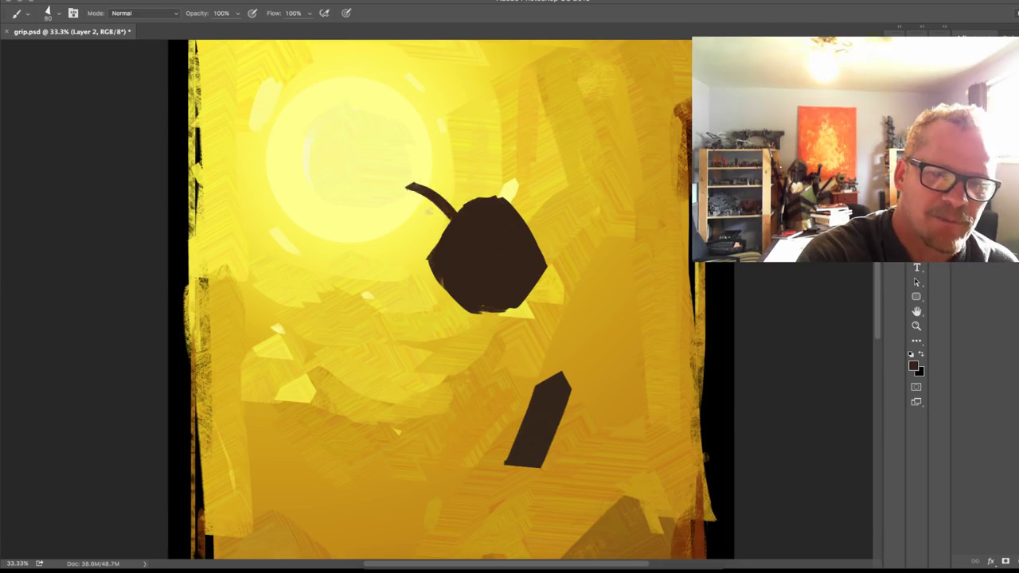
pyautogui.hotkey('ctrl', 'shift', 'z')
pyautogui.moveTo(515, 216)
pyautogui.mouseDown()
pyautogui.moveTo(545, 204)
pyautogui.moveTo(544, 217)
pyautogui.moveTo(549, 207)
pyautogui.moveTo(527, 221)
pyautogui.mouseUp()
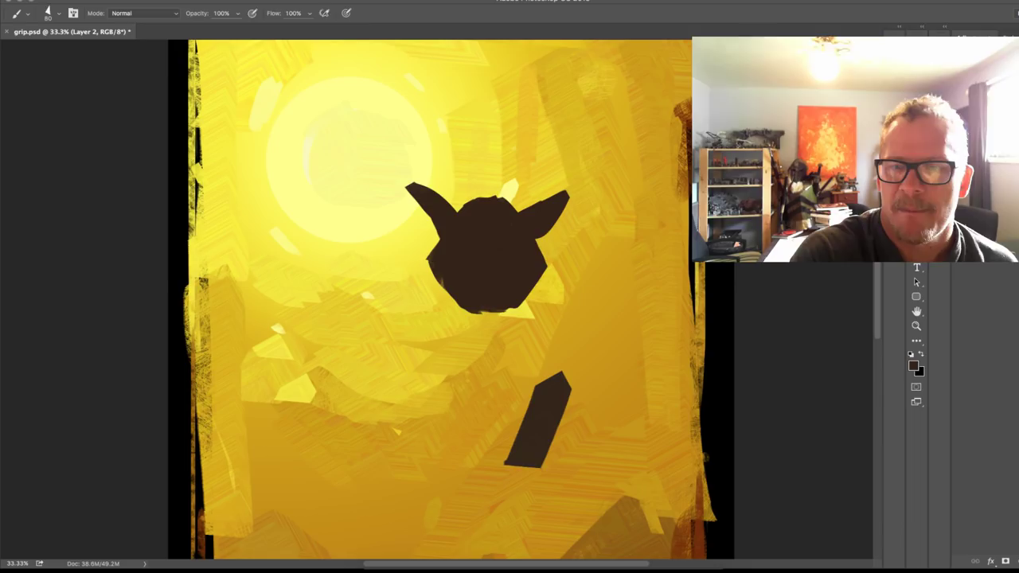
# Step: Erase along the cheeks and jaw to narrow the head silhouette into a pointed chin
pyautogui.press('e')
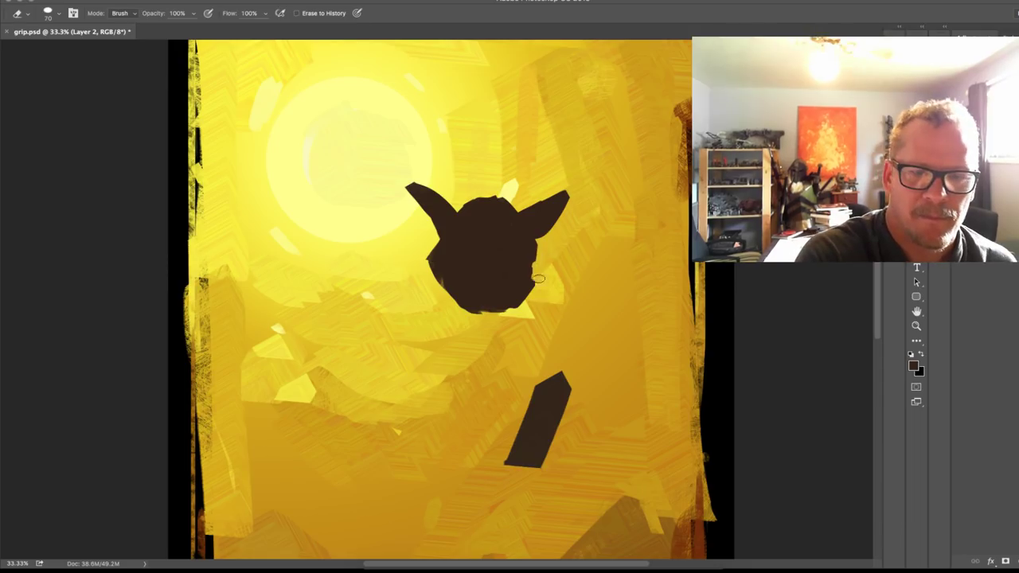
pyautogui.moveTo(538, 279); pyautogui.dragTo(538, 262)
pyautogui.moveTo(427, 249); pyautogui.dragTo(440, 286)
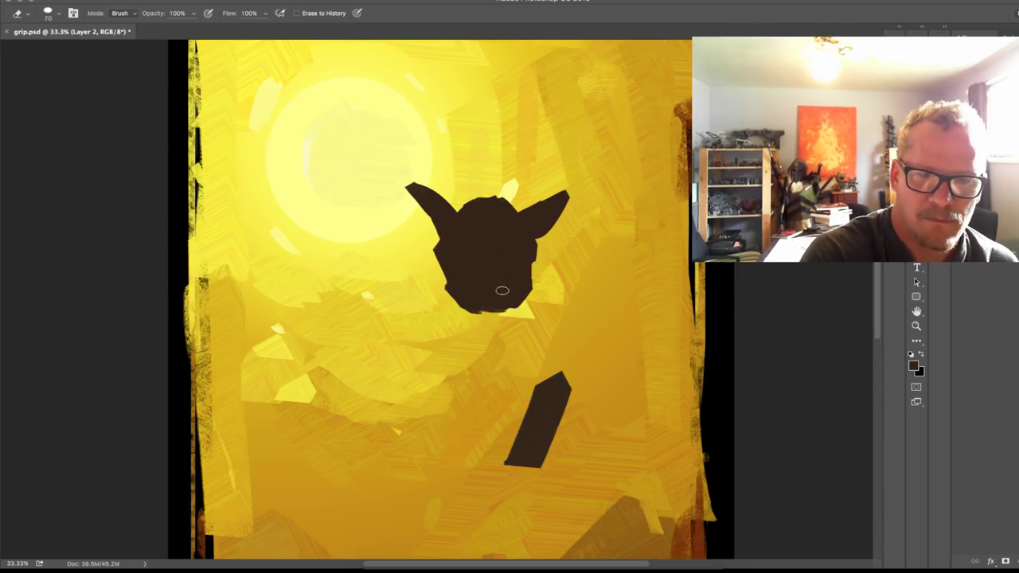
pyautogui.moveTo(530, 281); pyautogui.dragTo(504, 317)
pyautogui.moveTo(442, 290)
pyautogui.mouseDown()
pyautogui.moveTo(477, 351)
pyautogui.moveTo(516, 298)
pyautogui.moveTo(534, 292)
pyautogui.moveTo(517, 313)
pyautogui.moveTo(532, 295)
pyautogui.moveTo(439, 283)
pyautogui.moveTo(471, 324)
pyautogui.moveTo(451, 287)
pyautogui.moveTo(483, 319)
pyautogui.moveTo(508, 277)
pyautogui.moveTo(483, 294)
pyautogui.moveTo(505, 313)
pyautogui.mouseUp()
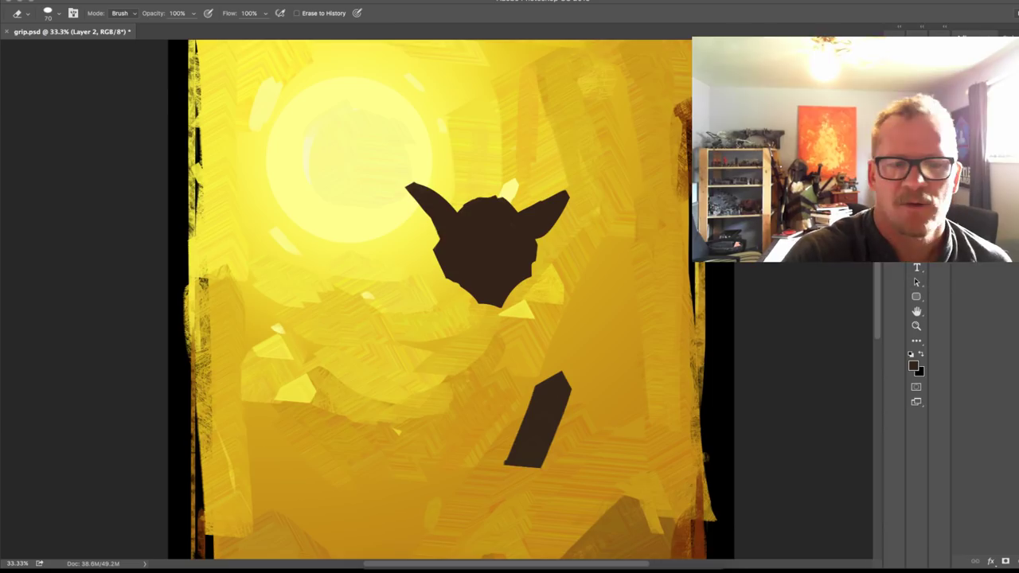
# Step: Paint neck lines sloping outward below both sides of the jaw and move the whole figure slightly upward
pyautogui.press('b')
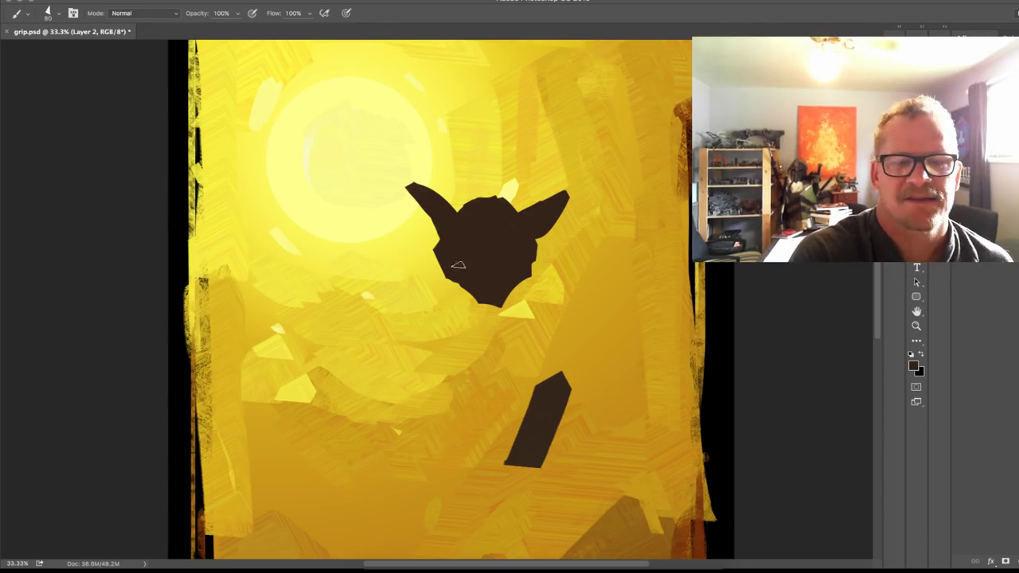
pyautogui.moveTo(455, 283)
pyautogui.mouseDown()
pyautogui.moveTo(449, 332)
pyautogui.moveTo(430, 353)
pyautogui.mouseUp()
pyautogui.moveTo(523, 277); pyautogui.dragTo(552, 348)
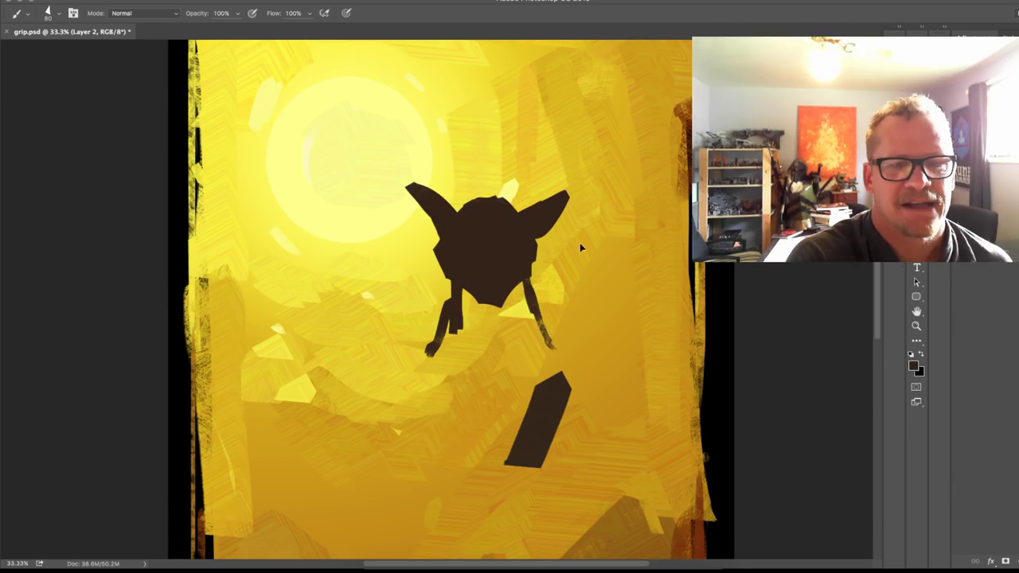
pyautogui.moveTo(586, 284)
pyautogui.mouseDown()
pyautogui.moveTo(580, 222)
pyautogui.moveTo(597, 244)
pyautogui.mouseUp()
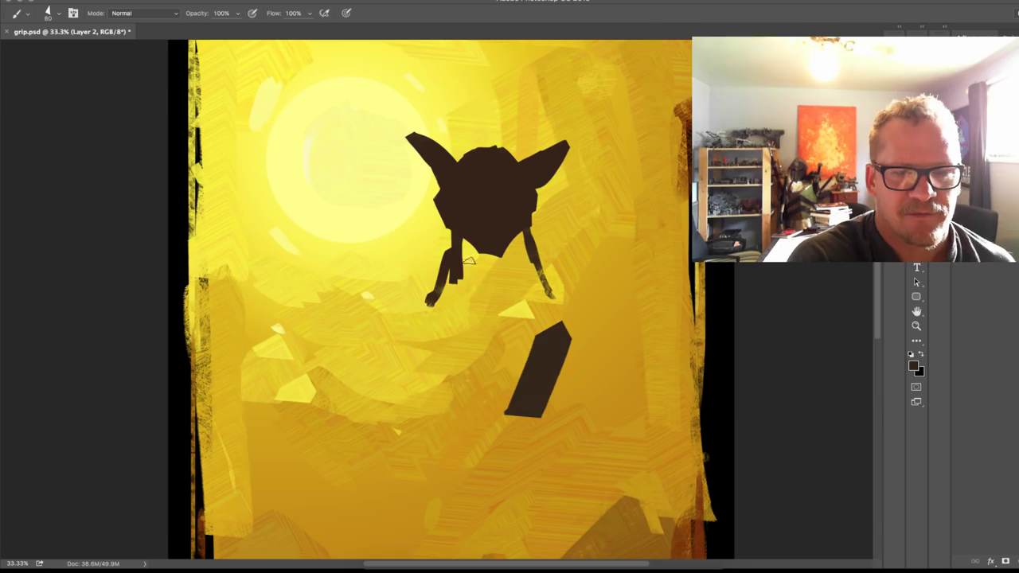
# Step: Add inner neck lines and paint collarbone strokes running inward from both shoulders
pyautogui.moveTo(523, 227)
pyautogui.mouseDown()
pyautogui.moveTo(518, 276)
pyautogui.moveTo(516, 266)
pyautogui.mouseUp()
pyautogui.press('super+z')
pyautogui.moveTo(533, 210); pyautogui.dragTo(509, 287)
pyautogui.moveTo(459, 256); pyautogui.dragTo(470, 290)
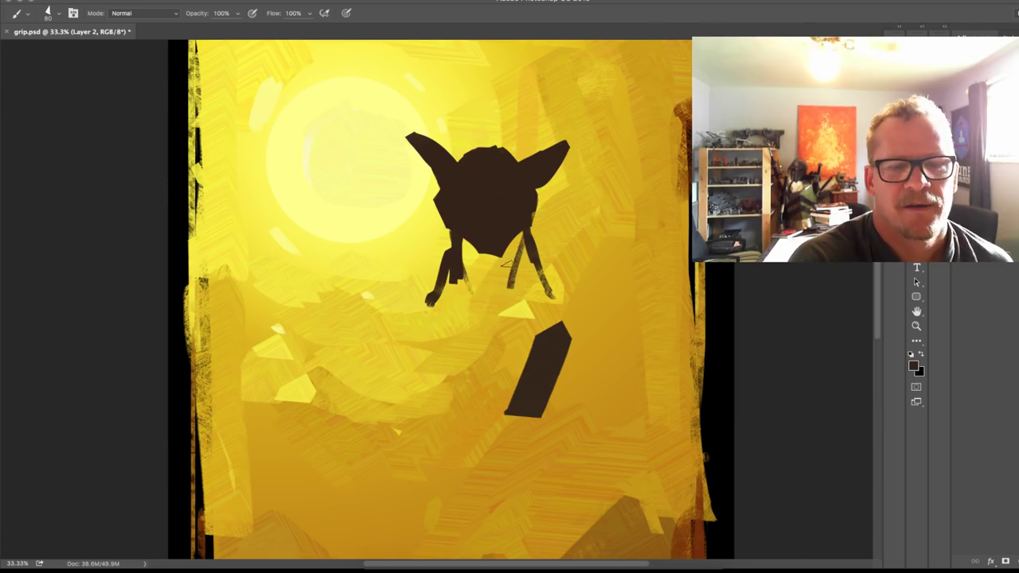
pyautogui.moveTo(523, 231)
pyautogui.mouseDown()
pyautogui.moveTo(545, 289)
pyautogui.moveTo(573, 299)
pyautogui.mouseUp()
pyautogui.moveTo(573, 299); pyautogui.dragTo(511, 309)
pyautogui.moveTo(416, 290); pyautogui.dragTo(474, 309)
pyautogui.press('super+z')
pyautogui.moveTo(410, 301); pyautogui.dragTo(474, 309)
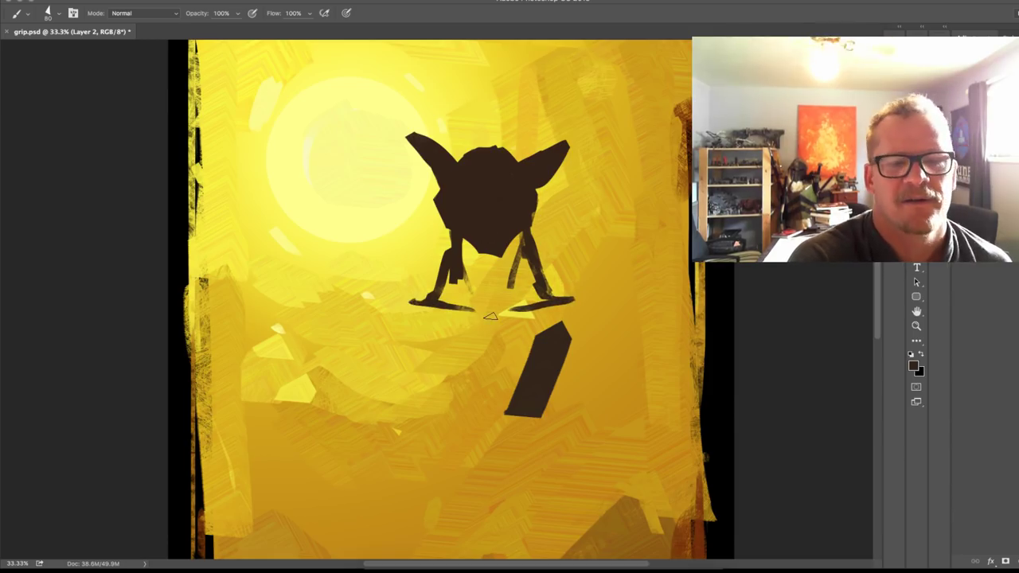
# Step: Paint slanting neck muscles meeting at the throat and a thin line running down the centre of the chest
pyautogui.moveTo(445, 271)
pyautogui.mouseDown()
pyautogui.moveTo(411, 301)
pyautogui.moveTo(462, 322)
pyautogui.moveTo(525, 242)
pyautogui.mouseUp()
pyautogui.moveTo(481, 298)
pyautogui.mouseDown()
pyautogui.moveTo(519, 243)
pyautogui.moveTo(483, 293)
pyautogui.mouseUp()
pyautogui.moveTo(463, 239); pyautogui.dragTo(454, 378)
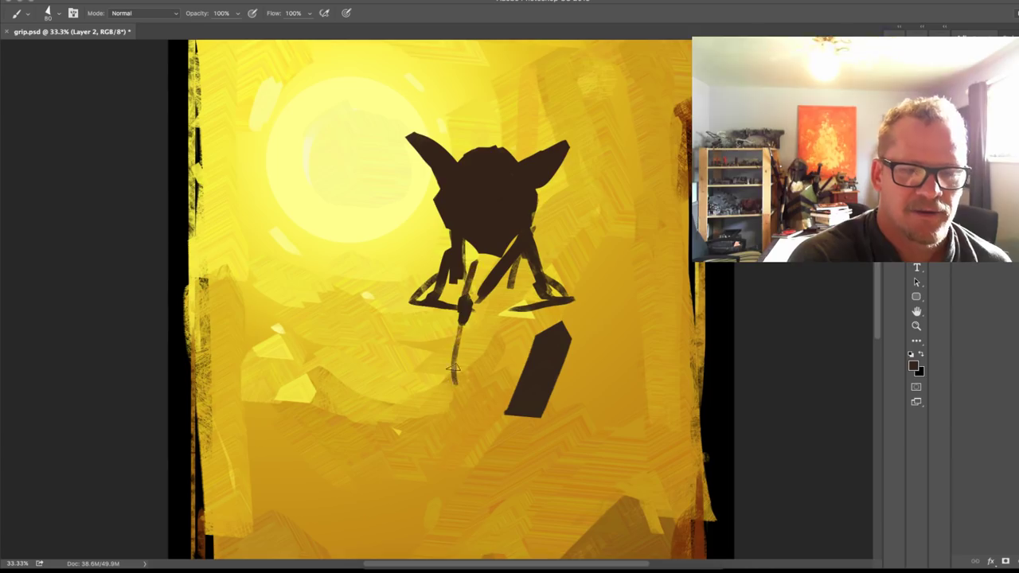
pyautogui.press('super+z')
pyautogui.moveTo(467, 295); pyautogui.dragTo(438, 388)
pyautogui.press('super+z')
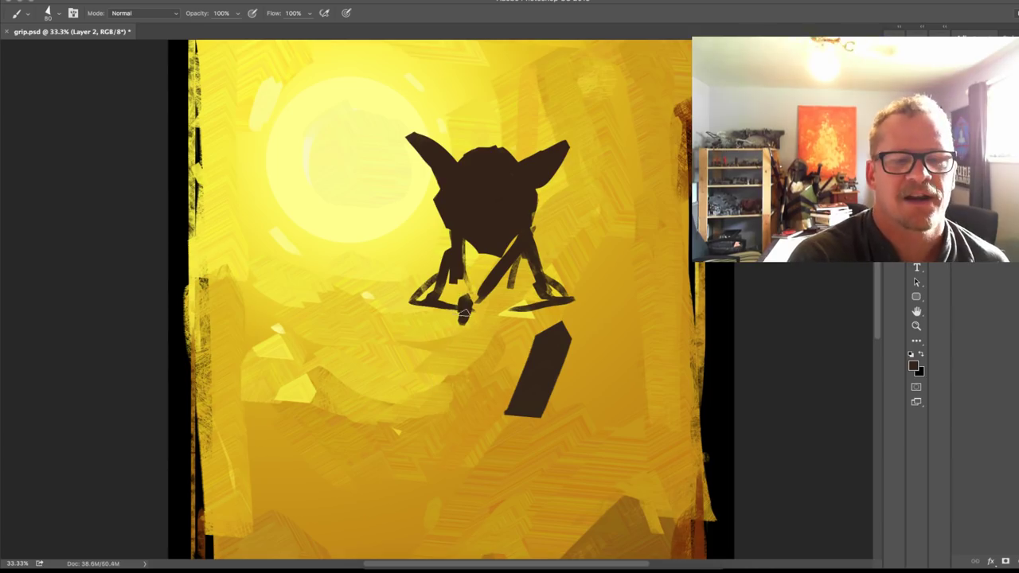
pyautogui.moveTo(462, 295); pyautogui.dragTo(445, 410)
pyautogui.moveTo(444, 347); pyautogui.dragTo(441, 392)
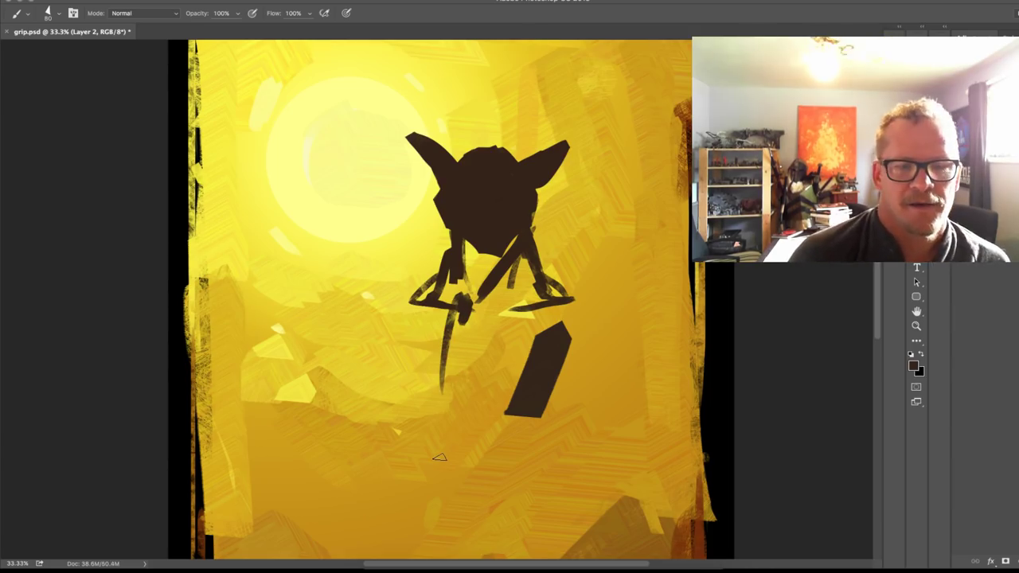
# Step: Paint V-shaped crossing strokes over the upper chest, linking the two shoulders below the collarbones
pyautogui.moveTo(430, 355); pyautogui.dragTo(529, 314)
pyautogui.moveTo(398, 311)
pyautogui.mouseDown()
pyautogui.moveTo(414, 329)
pyautogui.moveTo(482, 342)
pyautogui.mouseUp()
pyautogui.moveTo(406, 302); pyautogui.dragTo(483, 337)
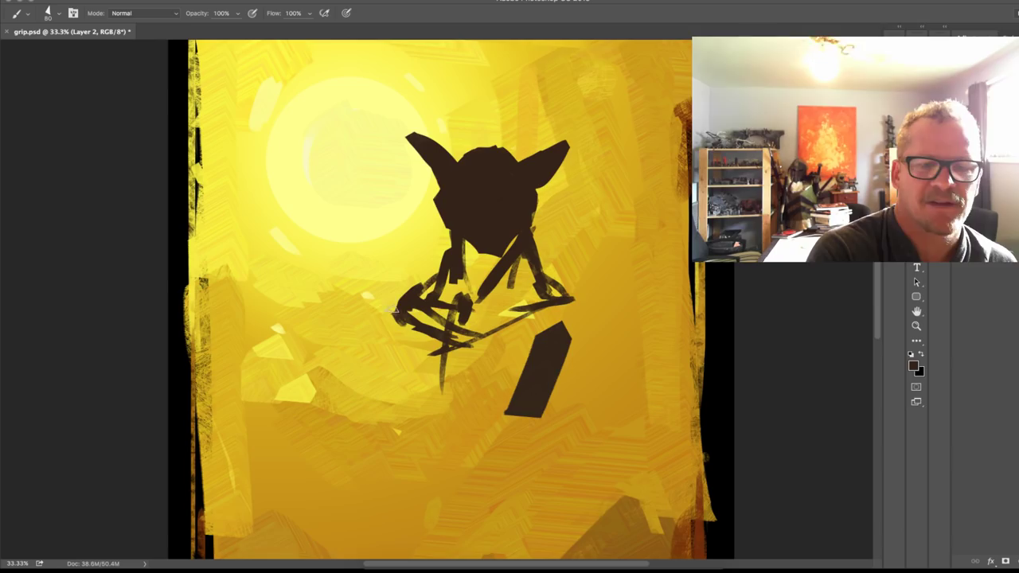
# Step: Sketch the outer and inner arm lines sloping down and outward from both shoulders
pyautogui.moveTo(388, 305); pyautogui.dragTo(363, 357)
pyautogui.moveTo(561, 291)
pyautogui.mouseDown()
pyautogui.moveTo(605, 342)
pyautogui.moveTo(633, 405)
pyautogui.mouseUp()
pyautogui.moveTo(596, 318); pyautogui.dragTo(635, 465)
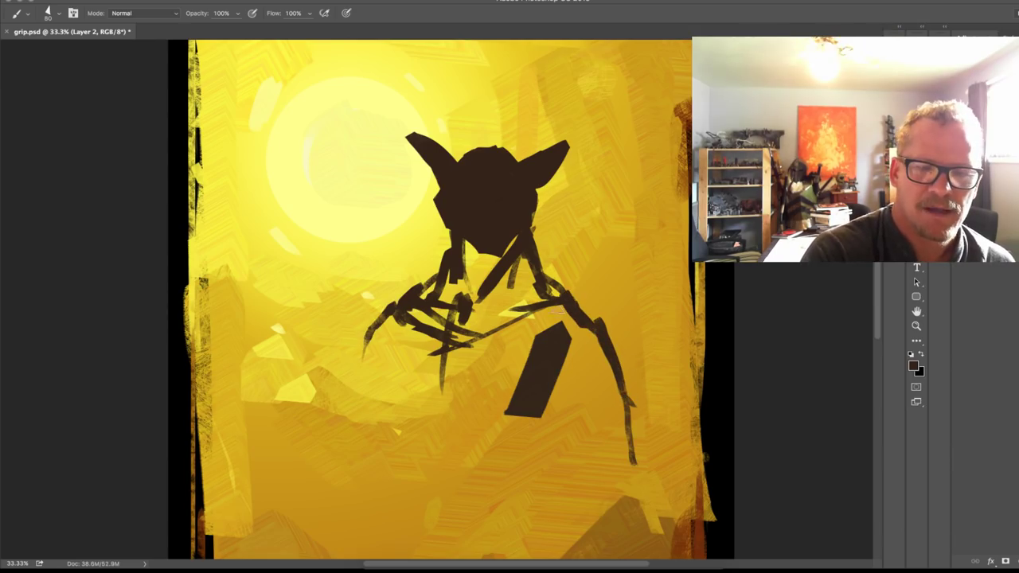
pyautogui.moveTo(553, 307); pyautogui.dragTo(606, 399)
pyautogui.moveTo(438, 259); pyautogui.dragTo(358, 356)
pyautogui.moveTo(403, 320); pyautogui.dragTo(328, 413)
pyautogui.press('super+z')
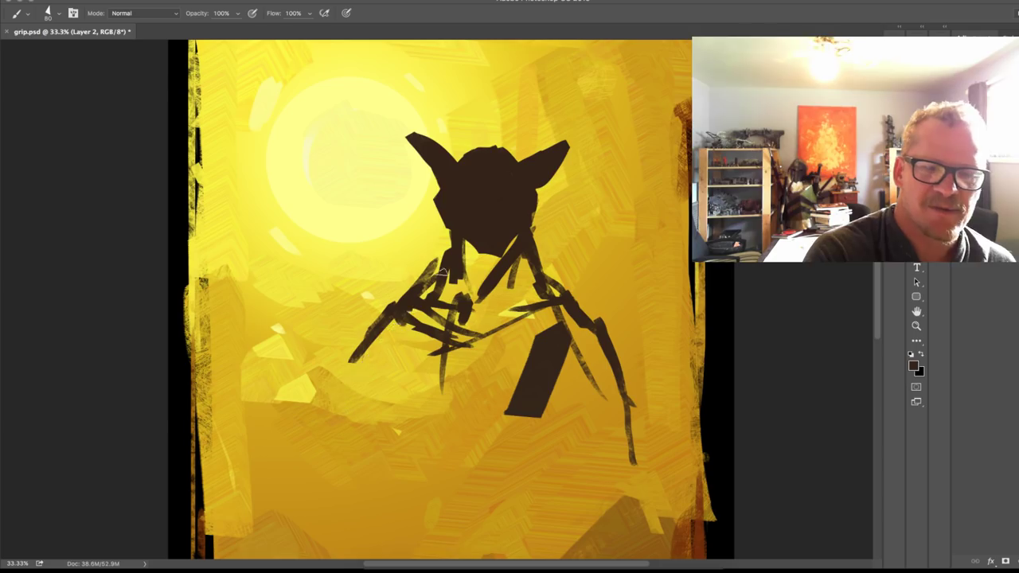
pyautogui.moveTo(435, 279); pyautogui.dragTo(348, 388)
pyautogui.moveTo(411, 317); pyautogui.dragTo(333, 429)
pyautogui.moveTo(550, 304); pyautogui.dragTo(615, 447)
# Step: Erase the outer arm lines on both sides of the figure, then return to the Brush tool
pyautogui.press('e')
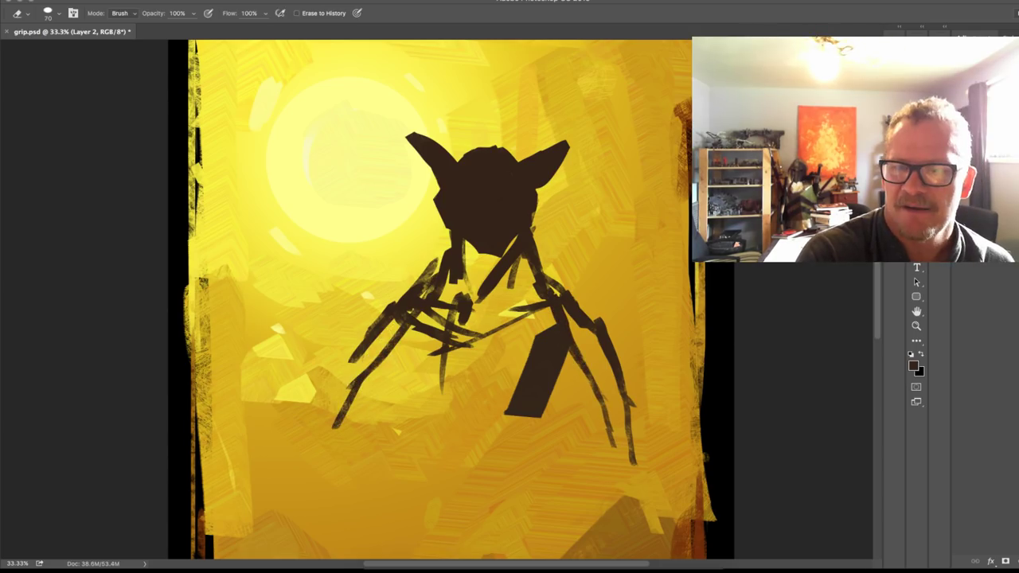
pyautogui.moveTo(567, 275)
pyautogui.mouseDown()
pyautogui.moveTo(580, 326)
pyautogui.moveTo(591, 315)
pyautogui.moveTo(626, 398)
pyautogui.moveTo(633, 448)
pyautogui.mouseUp()
pyautogui.hotkey('ctrl', 'z')
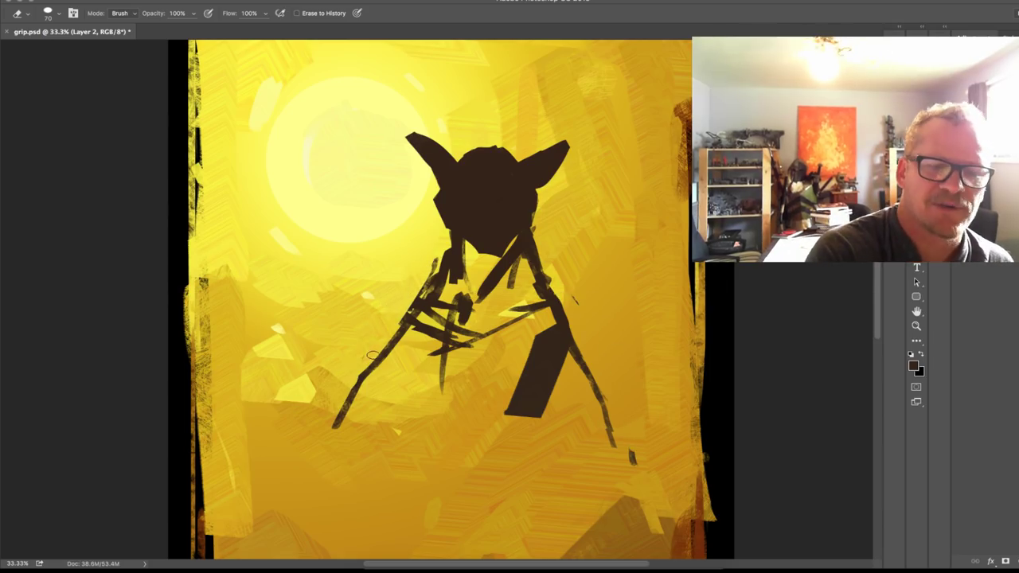
pyautogui.press('b')
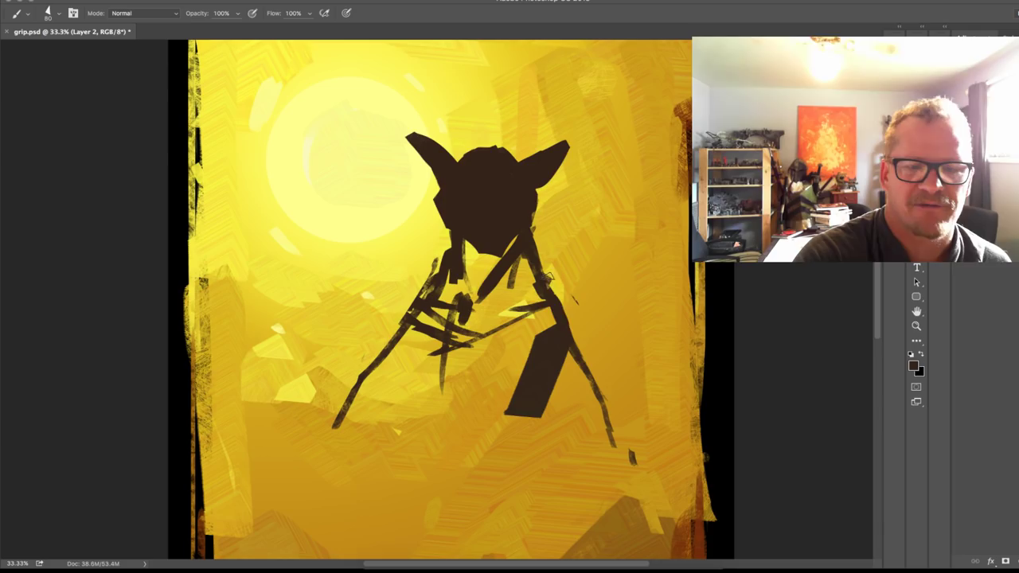
# Step: Thicken the chest strokes near both shoulders and shift the whole figure slightly higher against the background
pyautogui.moveTo(545, 304)
pyautogui.mouseDown()
pyautogui.moveTo(505, 331)
pyautogui.moveTo(459, 341)
pyautogui.mouseUp()
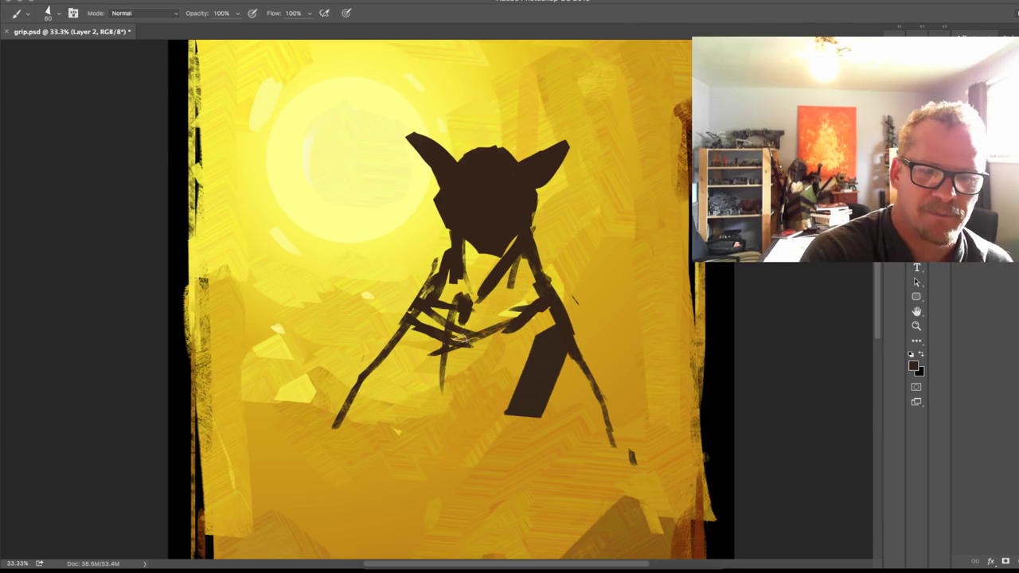
pyautogui.moveTo(414, 301); pyautogui.dragTo(398, 315)
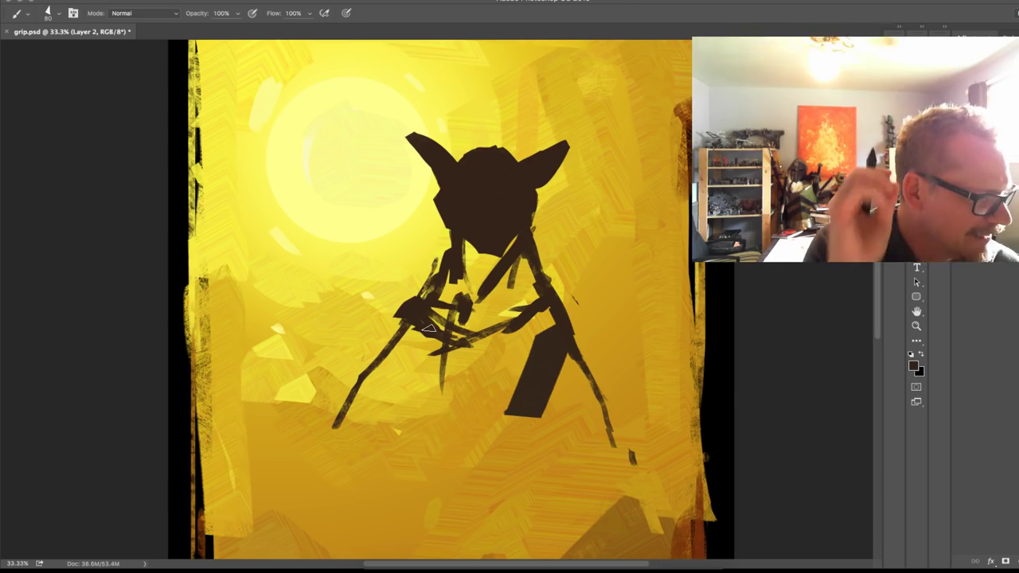
pyautogui.hotkey('ctrl', '-')
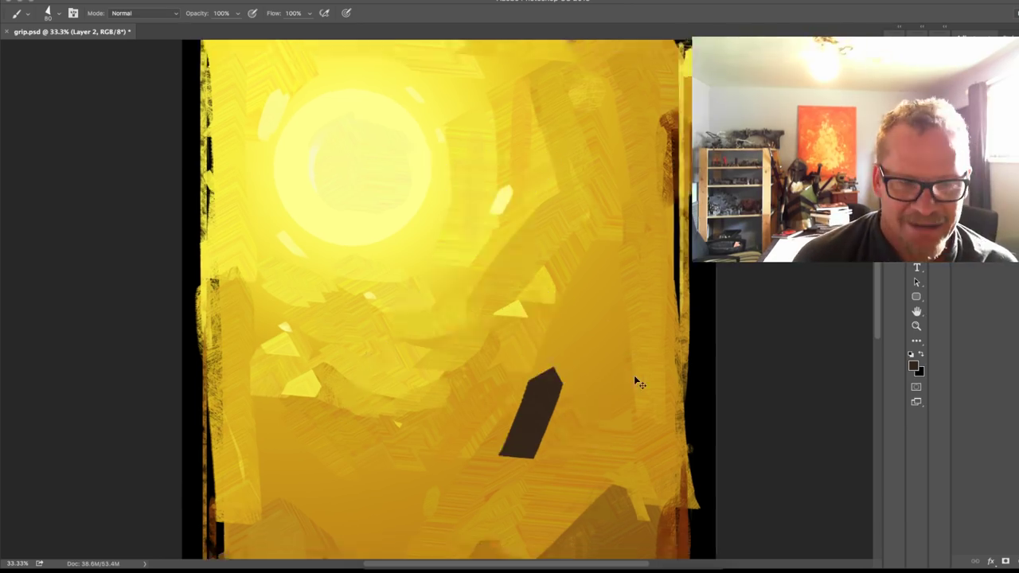
pyautogui.moveTo(635, 376)
pyautogui.mouseDown()
pyautogui.moveTo(629, 312)
pyautogui.moveTo(610, 298)
pyautogui.moveTo(619, 313)
pyautogui.moveTo(641, 273)
pyautogui.moveTo(628, 359)
pyautogui.moveTo(564, 355)
pyautogui.moveTo(564, 336)
pyautogui.moveTo(548, 358)
pyautogui.moveTo(560, 403)
pyautogui.mouseUp()
# Step: Sketch the tapering side of the torso nearest the sun and a curved waistline joining its two sides
pyautogui.moveTo(396, 295); pyautogui.dragTo(372, 351)
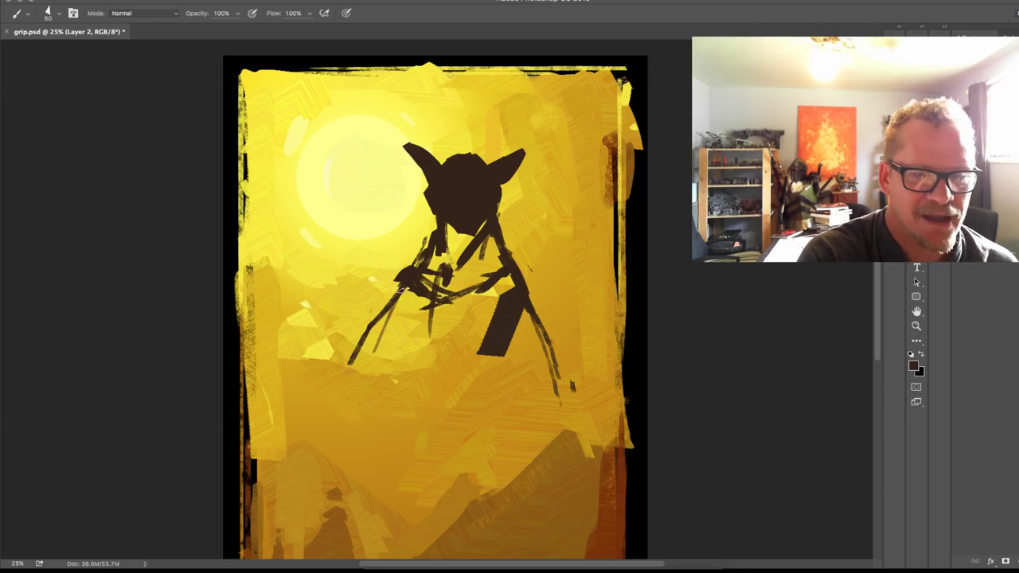
pyautogui.hotkey('ctrl', 'z')
pyautogui.moveTo(398, 298)
pyautogui.mouseDown()
pyautogui.moveTo(378, 373)
pyautogui.moveTo(396, 398)
pyautogui.mouseUp()
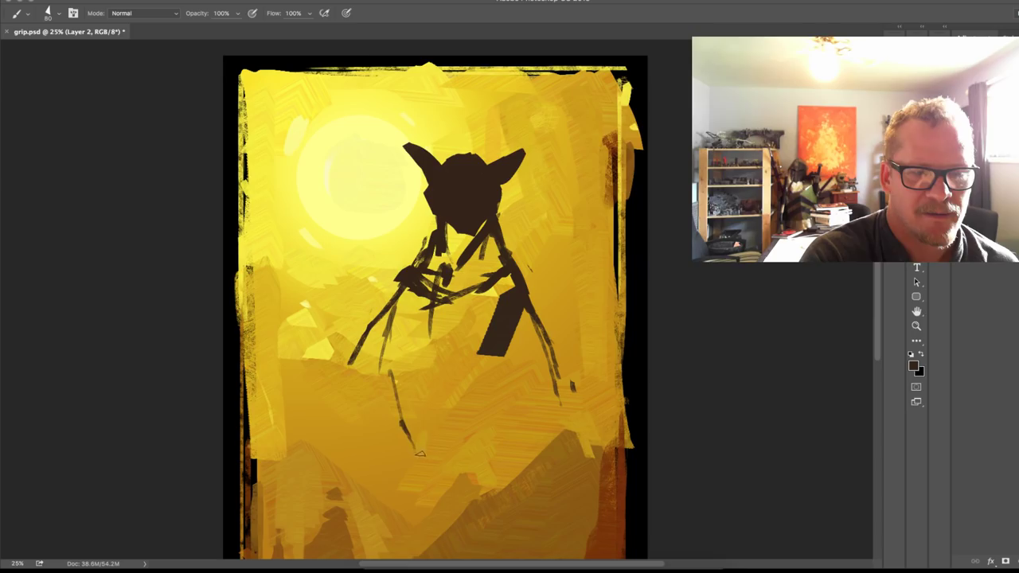
pyautogui.moveTo(413, 318)
pyautogui.mouseDown()
pyautogui.moveTo(393, 371)
pyautogui.moveTo(422, 436)
pyautogui.moveTo(492, 402)
pyautogui.moveTo(513, 362)
pyautogui.mouseUp()
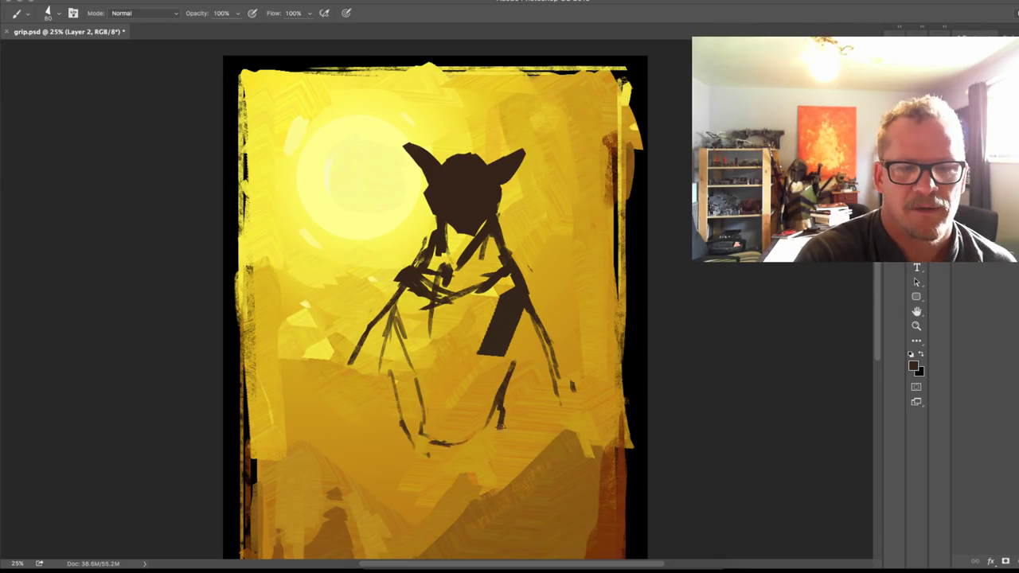
# Step: Strengthen the torso side away from the sun, add thin arm lines beside it, and outline the V-shaped pelvis
pyautogui.moveTo(500, 430)
pyautogui.mouseDown()
pyautogui.moveTo(532, 316)
pyautogui.moveTo(522, 359)
pyautogui.moveTo(540, 447)
pyautogui.mouseUp()
pyautogui.moveTo(522, 387); pyautogui.dragTo(530, 427)
pyautogui.moveTo(515, 387); pyautogui.dragTo(525, 489)
pyautogui.moveTo(554, 386); pyautogui.dragTo(570, 222)
pyautogui.moveTo(434, 271)
pyautogui.mouseDown()
pyautogui.moveTo(421, 316)
pyautogui.moveTo(433, 375)
pyautogui.moveTo(477, 327)
pyautogui.moveTo(498, 275)
pyautogui.moveTo(444, 380)
pyautogui.moveTo(425, 309)
pyautogui.mouseUp()
# Step: Sketch a long, rounded thigh outline from the hip on the side away from the sun
pyautogui.moveTo(447, 418)
pyautogui.mouseDown()
pyautogui.moveTo(436, 379)
pyautogui.moveTo(471, 453)
pyautogui.mouseUp()
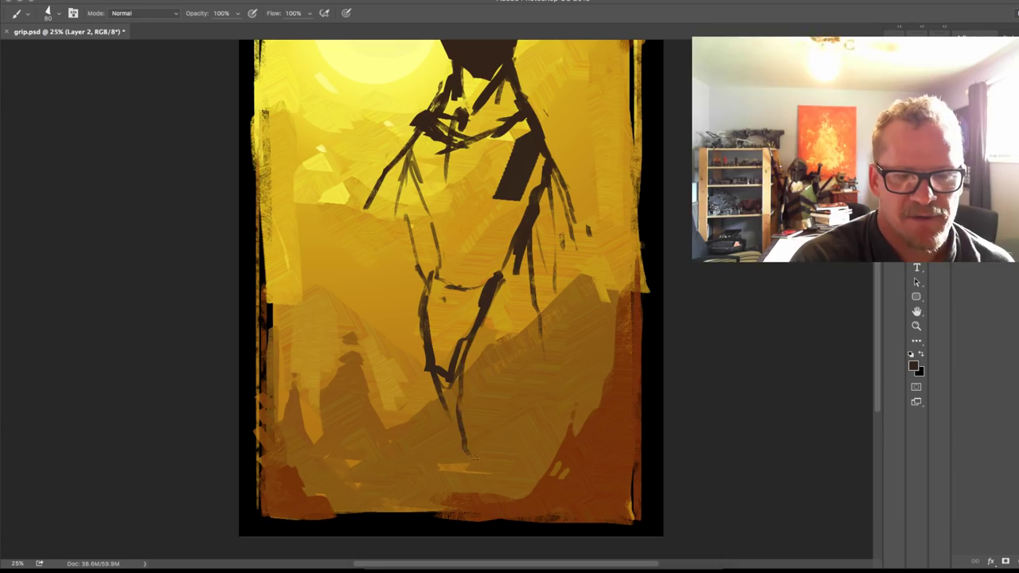
pyautogui.hotkey('ctrl', 'z')
pyautogui.moveTo(504, 278)
pyautogui.mouseDown()
pyautogui.moveTo(529, 347)
pyautogui.moveTo(540, 445)
pyautogui.moveTo(515, 467)
pyautogui.moveTo(478, 441)
pyautogui.moveTo(468, 355)
pyautogui.moveTo(471, 421)
pyautogui.moveTo(542, 364)
pyautogui.moveTo(506, 270)
pyautogui.mouseUp()
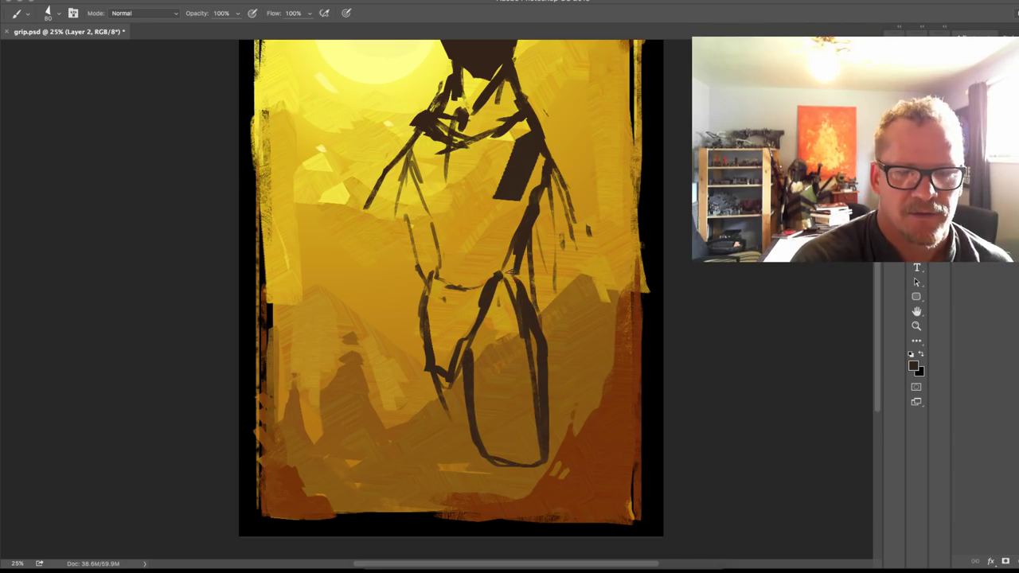
# Step: Sketch the sun-side thigh as a flared, rounded outline running from the hip to the knee
pyautogui.moveTo(416, 293)
pyautogui.mouseDown()
pyautogui.moveTo(404, 408)
pyautogui.moveTo(421, 439)
pyautogui.mouseUp()
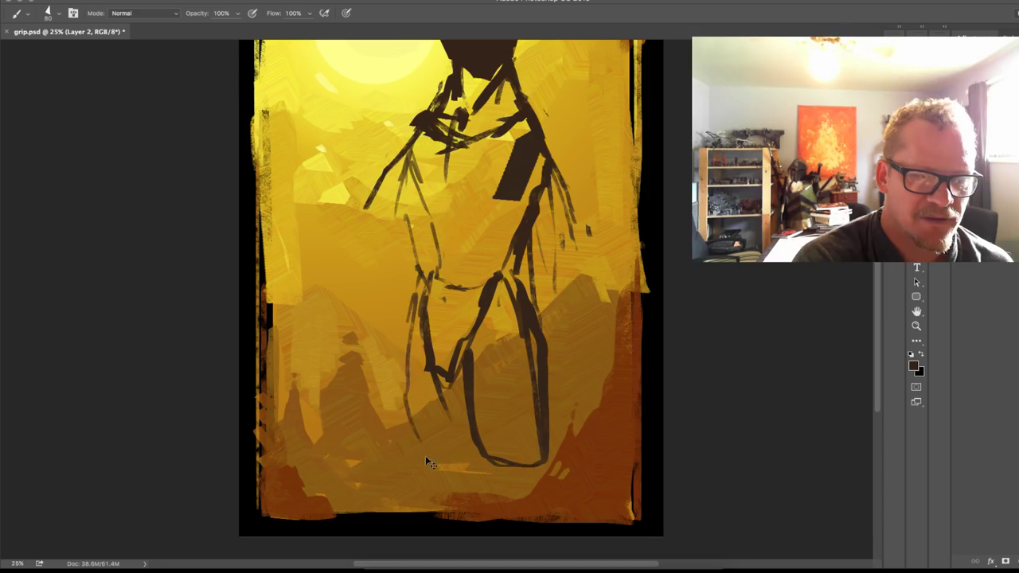
pyautogui.hotkey('ctrl', 'z')
pyautogui.moveTo(425, 269)
pyautogui.mouseDown()
pyautogui.moveTo(379, 363)
pyautogui.moveTo(369, 450)
pyautogui.mouseUp()
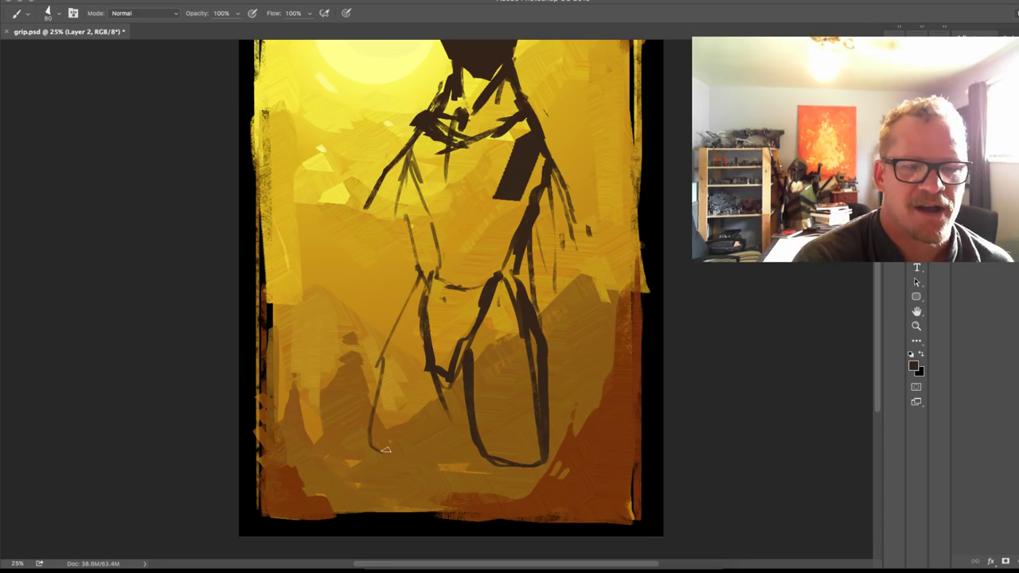
pyautogui.moveTo(437, 460); pyautogui.dragTo(446, 395)
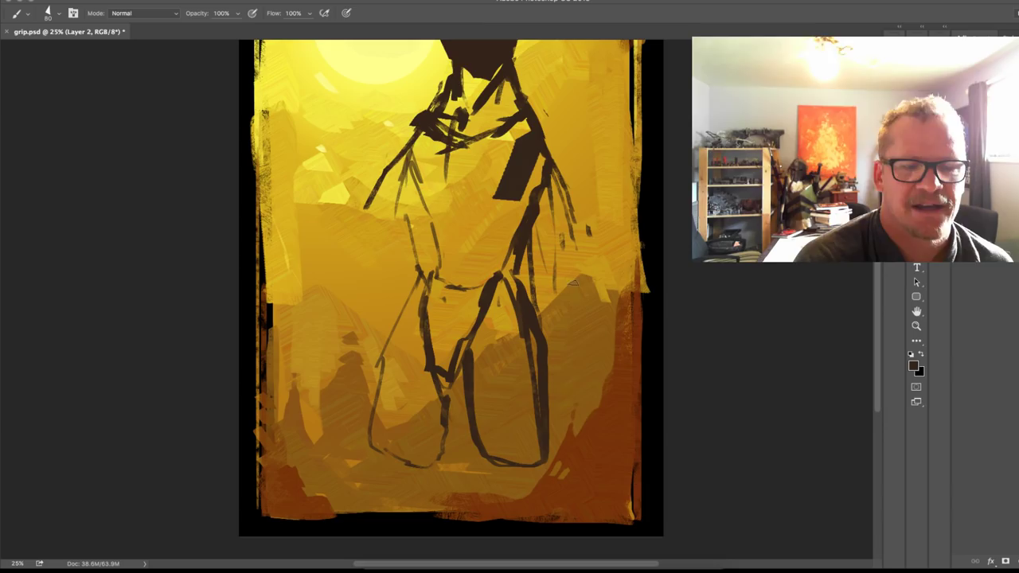
# Step: Scale the whole figure down to about 85% and return to the Brush tool
pyautogui.hotkey('ctrl', 't')
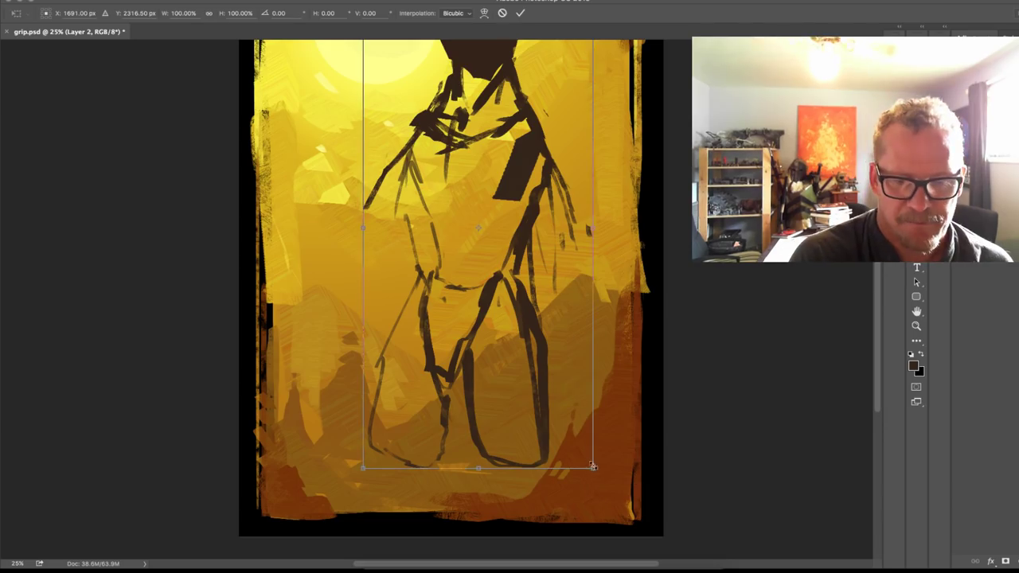
pyautogui.moveTo(583, 448); pyautogui.dragTo(539, 394)
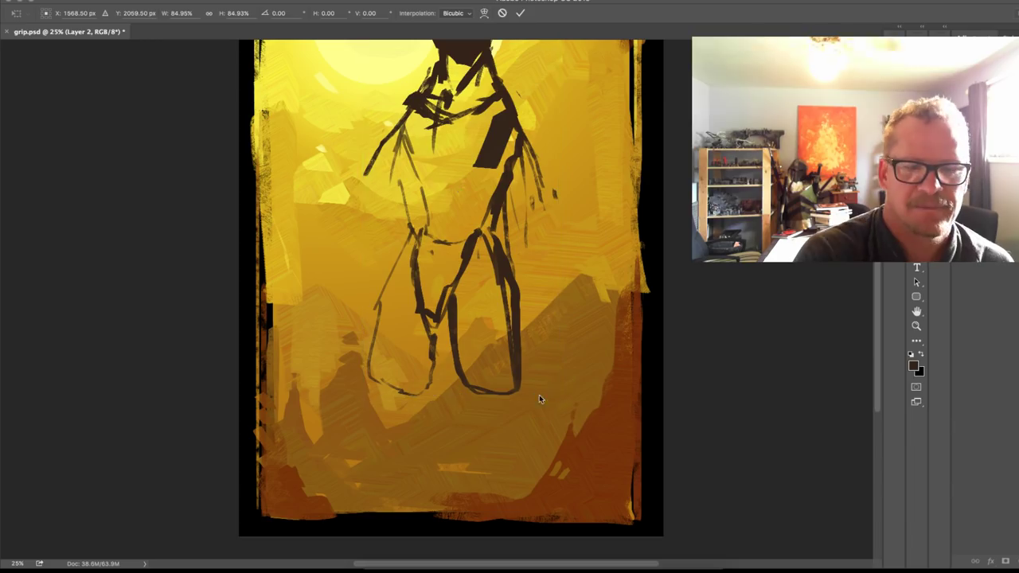
pyautogui.press('Return')
pyautogui.press('b')
# Step: Sketch a backward-bending lower leg and small foot below the thigh on the side away from the sun
pyautogui.moveTo(517, 360)
pyautogui.mouseDown()
pyautogui.moveTo(526, 397)
pyautogui.moveTo(486, 392)
pyautogui.moveTo(519, 418)
pyautogui.mouseUp()
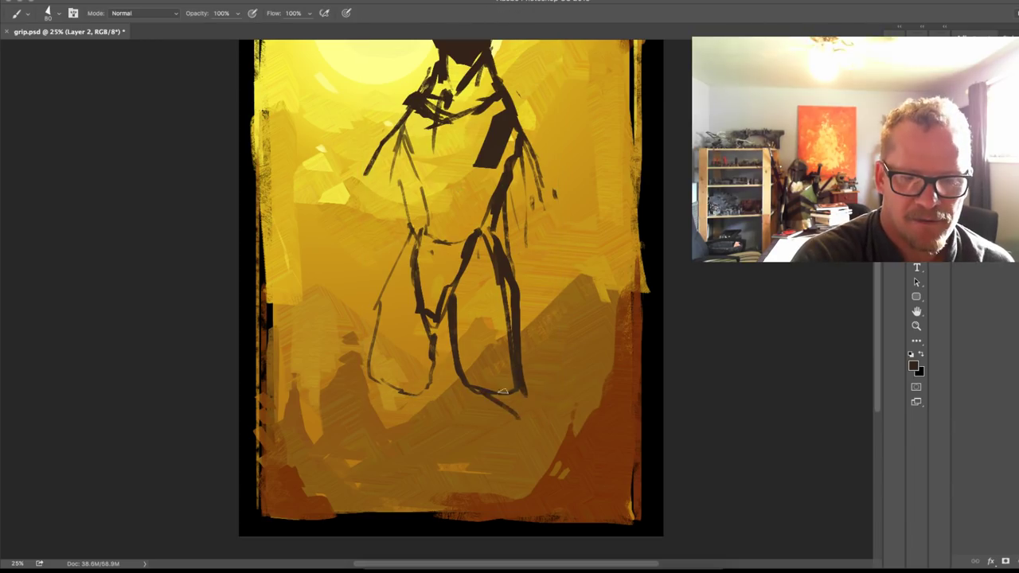
pyautogui.hotkey('ctrl', 'z')
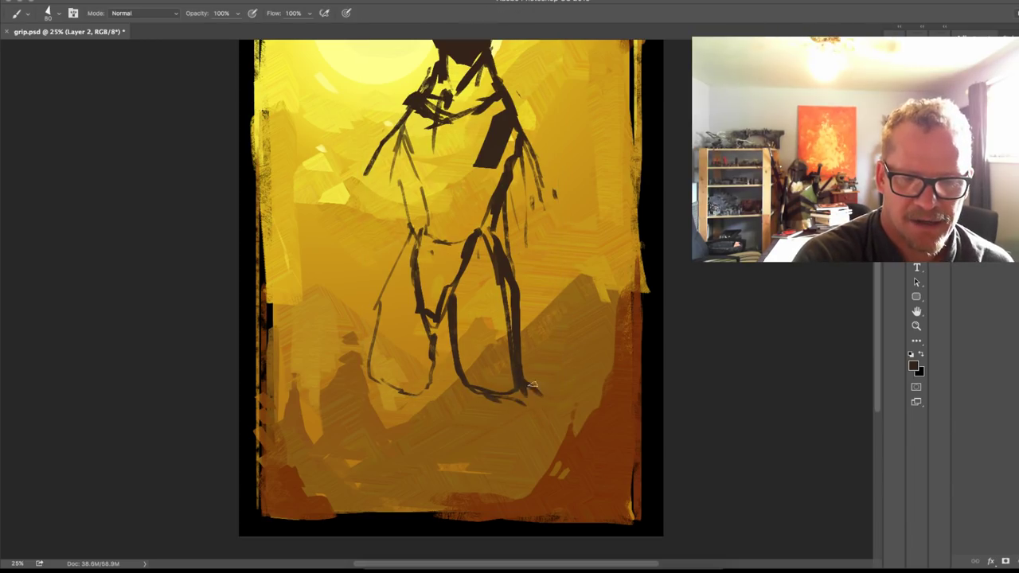
pyautogui.moveTo(549, 385)
pyautogui.mouseDown()
pyautogui.moveTo(557, 415)
pyautogui.moveTo(531, 500)
pyautogui.mouseUp()
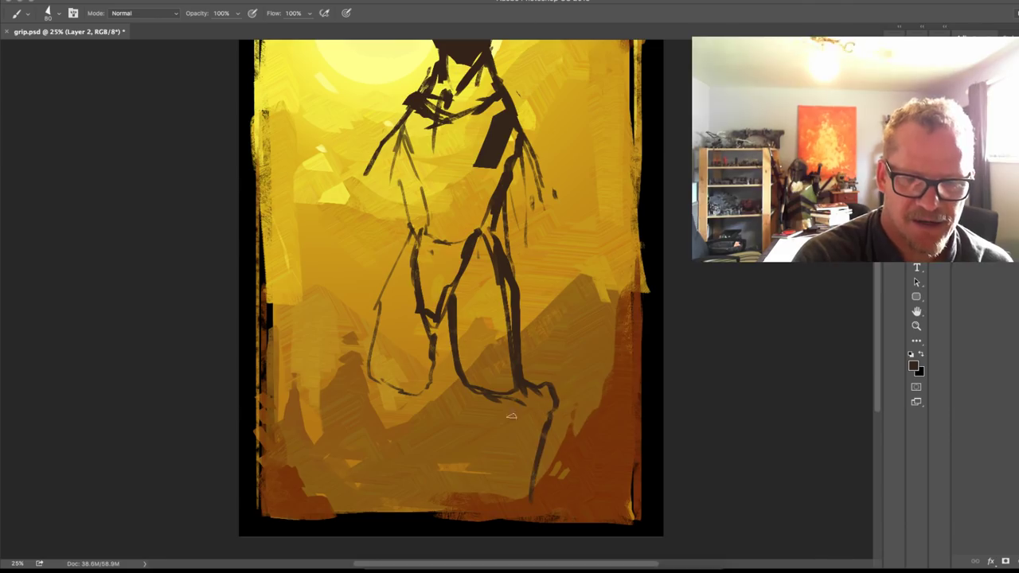
pyautogui.moveTo(521, 404); pyautogui.dragTo(517, 439)
pyautogui.keyDown('shift'); pyautogui.click(508, 492); pyautogui.keyUp('shift')
pyautogui.keyDown('shift'); pyautogui.click(489, 500); pyautogui.keyUp('shift')
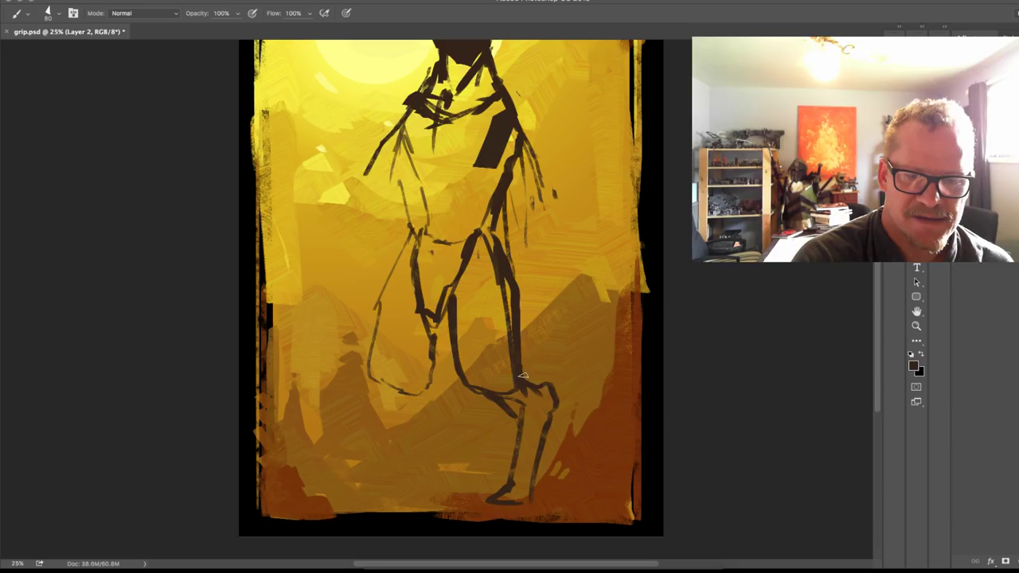
pyautogui.moveTo(519, 352); pyautogui.dragTo(538, 390)
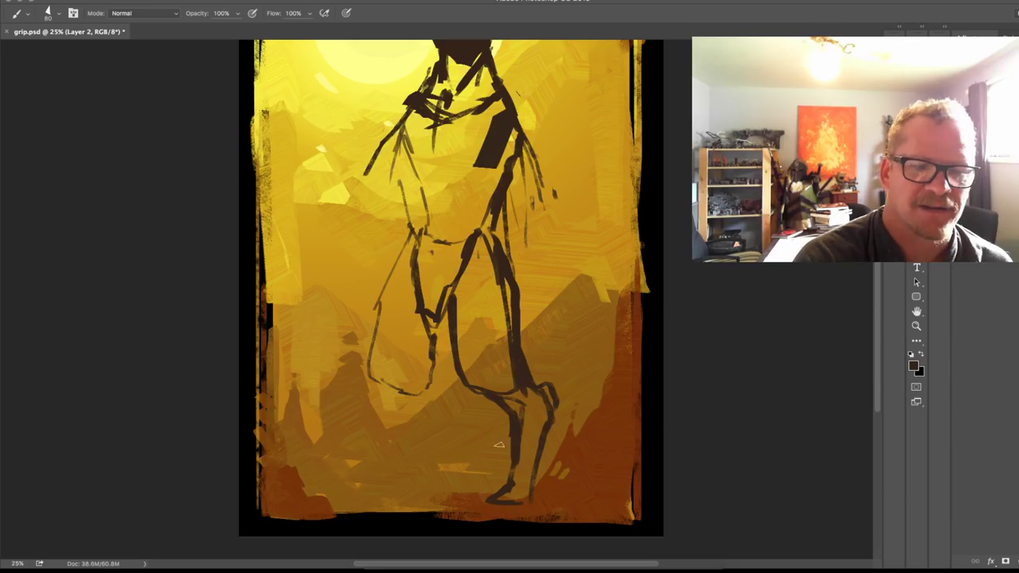
# Step: Sketch the sun-side lower leg with two shin lines running down to a foot pointing outward
pyautogui.moveTo(387, 382); pyautogui.dragTo(426, 460)
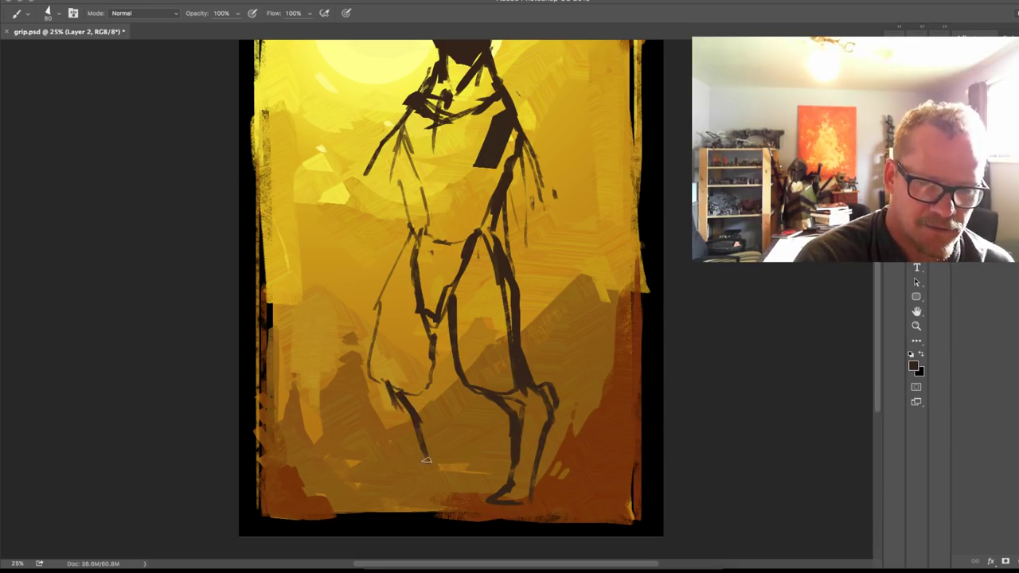
pyautogui.hotkey('ctrl', 'z')
pyautogui.moveTo(390, 387)
pyautogui.mouseDown()
pyautogui.moveTo(417, 437)
pyautogui.moveTo(415, 479)
pyautogui.moveTo(397, 483)
pyautogui.moveTo(443, 486)
pyautogui.moveTo(439, 435)
pyautogui.moveTo(454, 388)
pyautogui.moveTo(434, 374)
pyautogui.mouseUp()
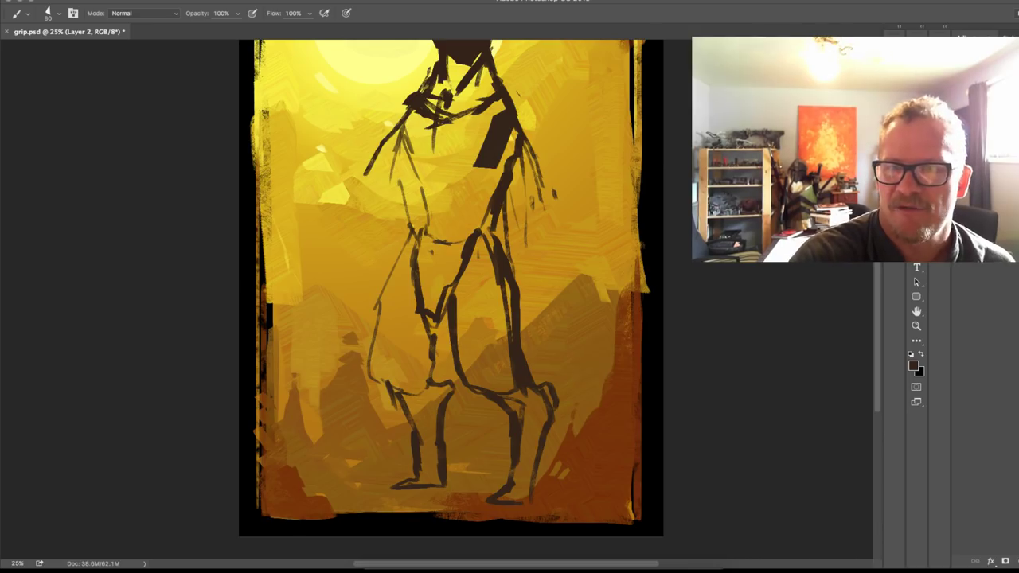
# Step: Erase the bent lower leg and foot on the side away from the sun, then clear the selection
pyautogui.press('l')
pyautogui.moveTo(490, 458)
pyautogui.mouseDown()
pyautogui.moveTo(565, 424)
pyautogui.moveTo(571, 374)
pyautogui.mouseUp()
pyautogui.press('BackSpace')
pyautogui.press('super+d')
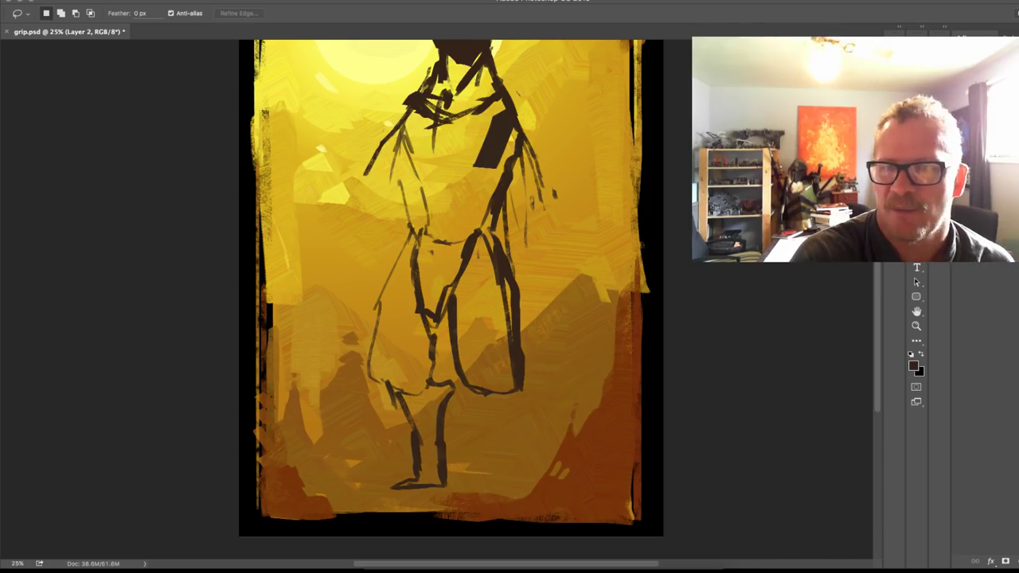
# Step: Sketch a straight lower leg with an arched, front-facing foot away from the sun, and thicken the thigh contours
pyautogui.press('b')
pyautogui.moveTo(486, 390); pyautogui.dragTo(478, 481)
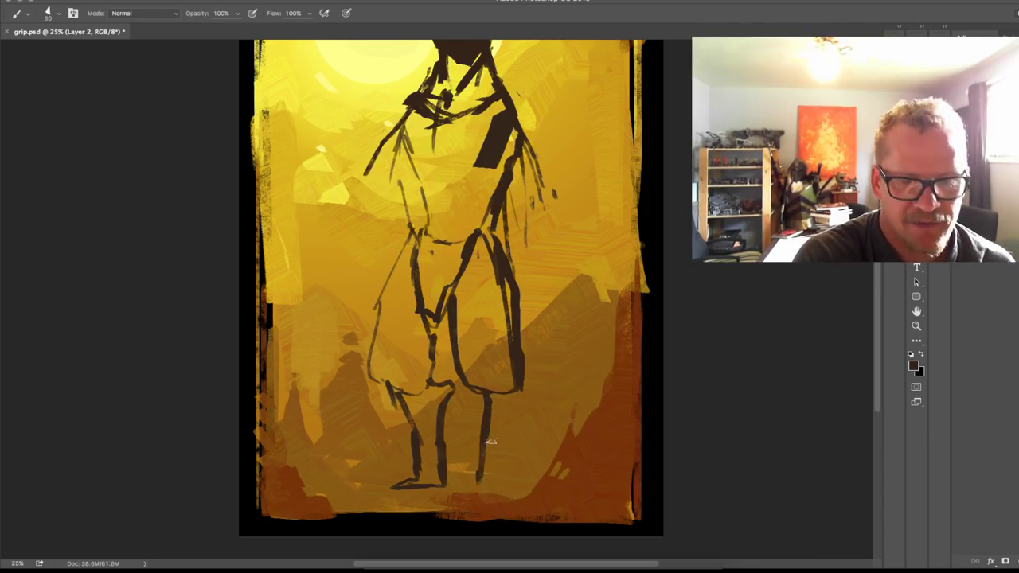
pyautogui.hotkey('ctrl', 'z')
pyautogui.moveTo(487, 390); pyautogui.dragTo(473, 480)
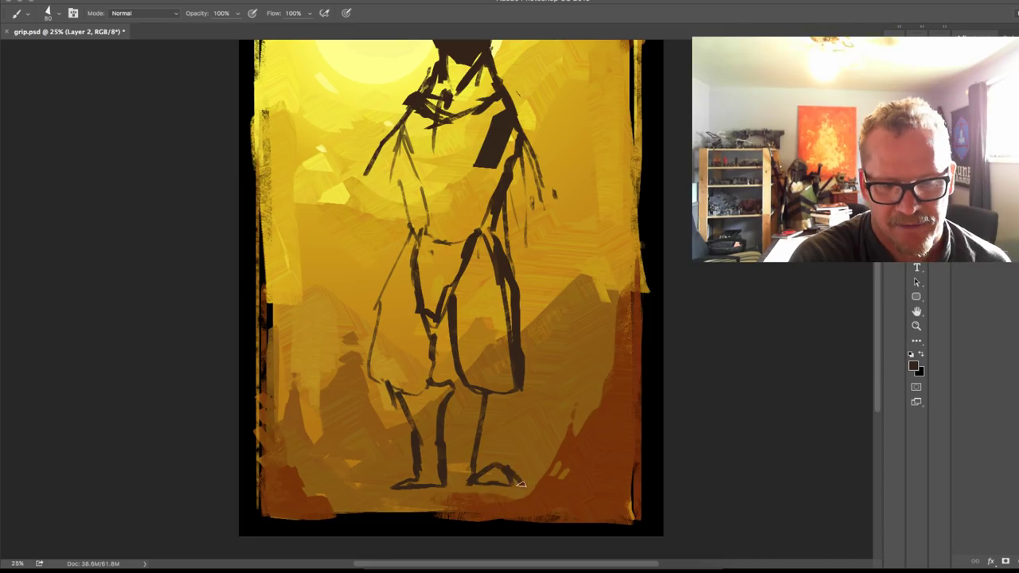
pyautogui.moveTo(504, 462)
pyautogui.mouseDown()
pyautogui.moveTo(506, 398)
pyautogui.moveTo(525, 377)
pyautogui.moveTo(516, 274)
pyautogui.mouseUp()
pyautogui.moveTo(434, 374); pyautogui.dragTo(432, 321)
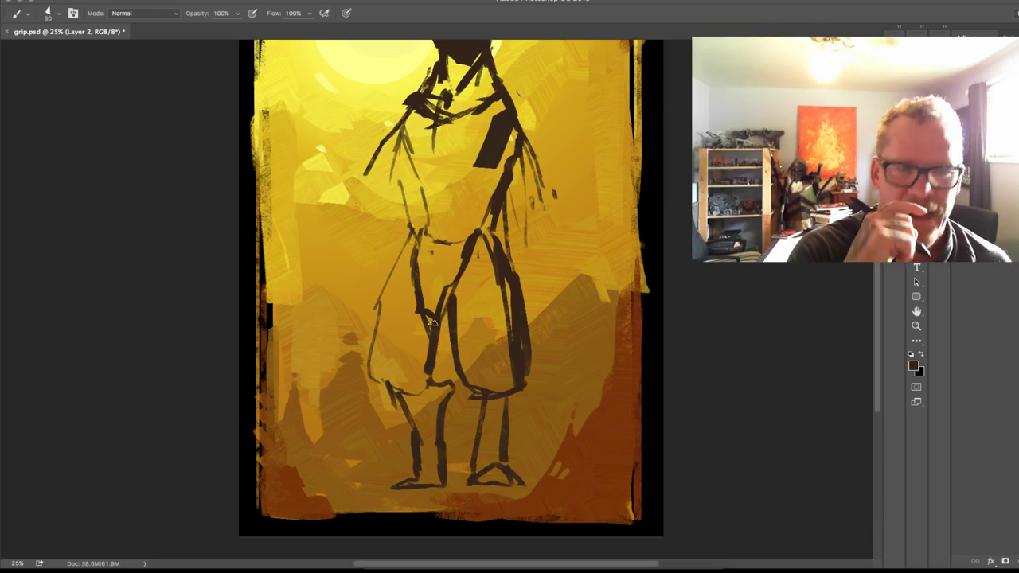
# Step: Thicken the knee and shin of the sun-side leg and reshape its foot outline
pyautogui.moveTo(427, 390)
pyautogui.mouseDown()
pyautogui.moveTo(445, 383)
pyautogui.moveTo(415, 430)
pyautogui.mouseUp()
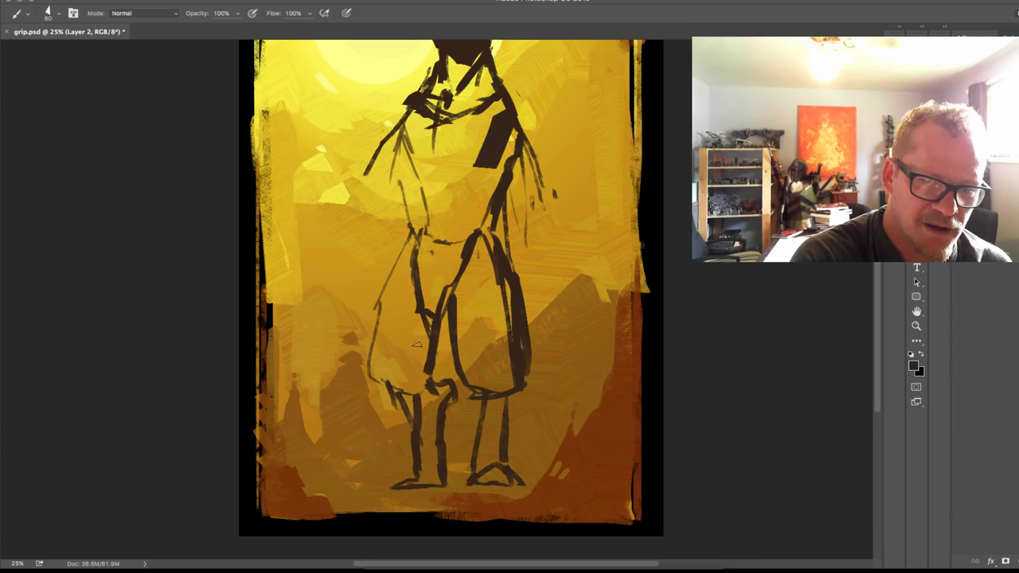
pyautogui.press('super+z')
pyautogui.moveTo(409, 395); pyautogui.dragTo(415, 432)
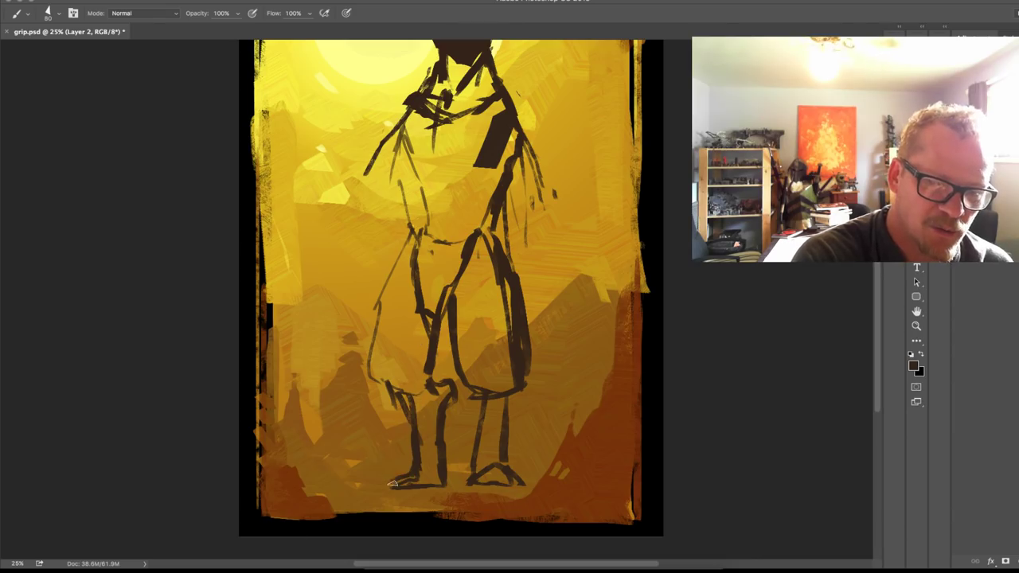
pyautogui.moveTo(392, 483); pyautogui.dragTo(439, 482)
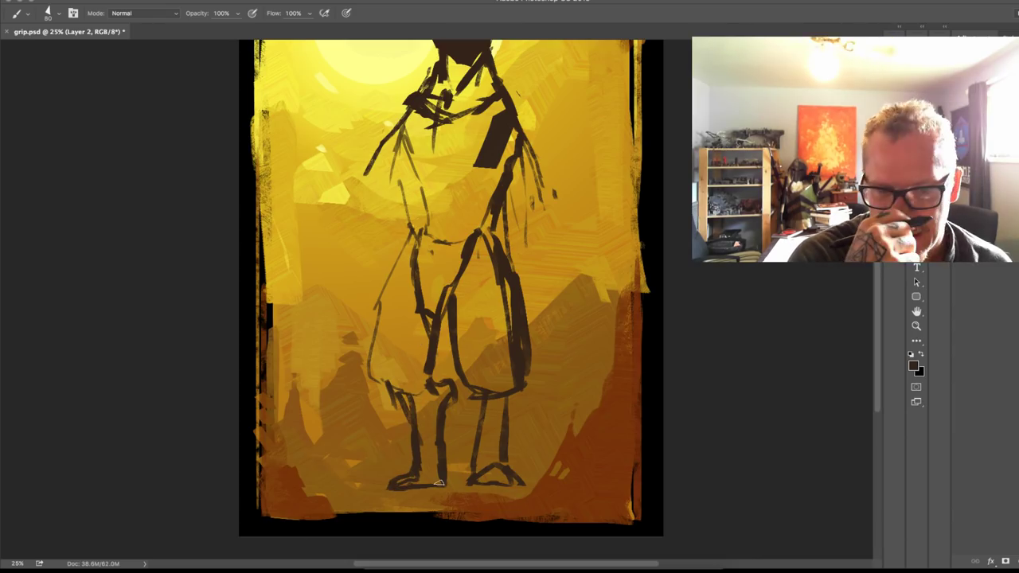
# Step: Thicken the outer contours of both thighs up to the hips
pyautogui.press('space')
pyautogui.moveTo(561, 236)
pyautogui.mouseDown()
pyautogui.moveTo(566, 332)
pyautogui.moveTo(586, 235)
pyautogui.mouseUp()
pyautogui.moveTo(436, 213)
pyautogui.mouseDown()
pyautogui.moveTo(403, 354)
pyautogui.moveTo(426, 394)
pyautogui.moveTo(406, 364)
pyautogui.moveTo(443, 214)
pyautogui.mouseUp()
pyautogui.moveTo(533, 304); pyautogui.dragTo(521, 213)
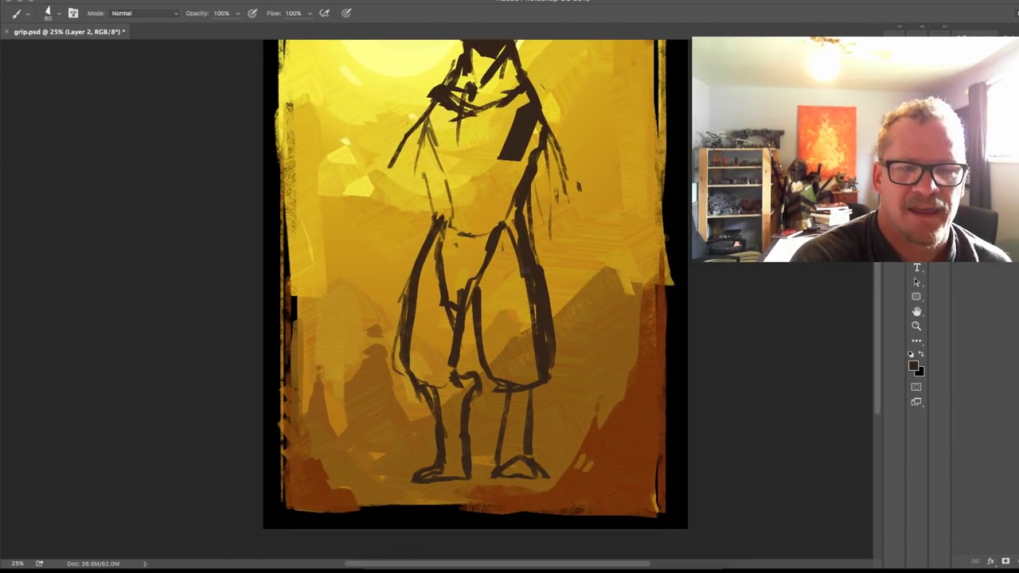
# Step: Sketch the arm away from the sun as long lines hanging beside the thigh, with a thick outer forearm stroke
pyautogui.press('space')
pyautogui.moveTo(589, 184); pyautogui.dragTo(584, 273)
pyautogui.moveTo(544, 222); pyautogui.dragTo(566, 338)
pyautogui.press('super+z')
pyautogui.moveTo(544, 226); pyautogui.dragTo(557, 391)
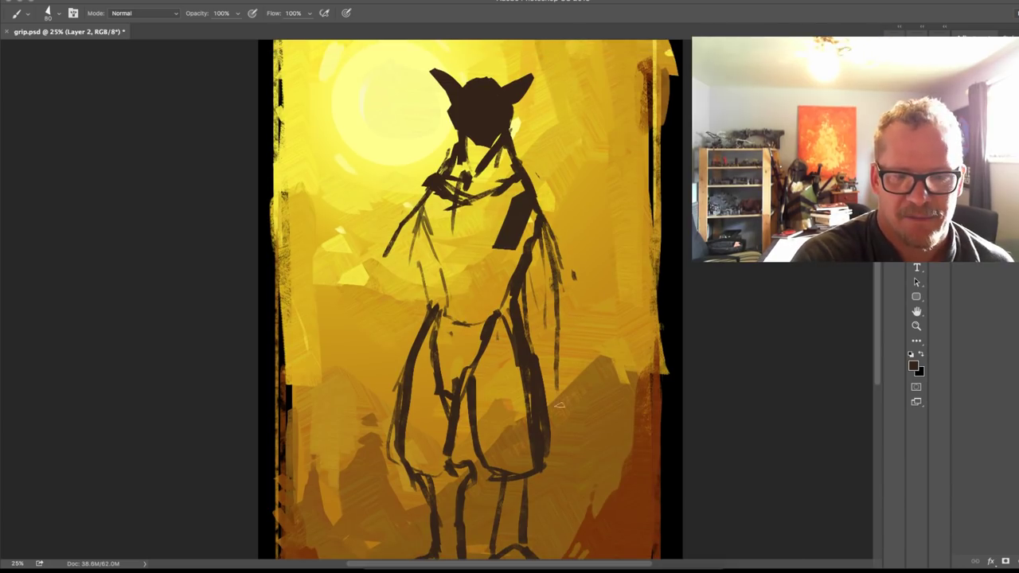
pyautogui.moveTo(530, 263); pyautogui.dragTo(545, 387)
pyautogui.press('super+z')
pyautogui.moveTo(556, 425); pyautogui.dragTo(558, 300)
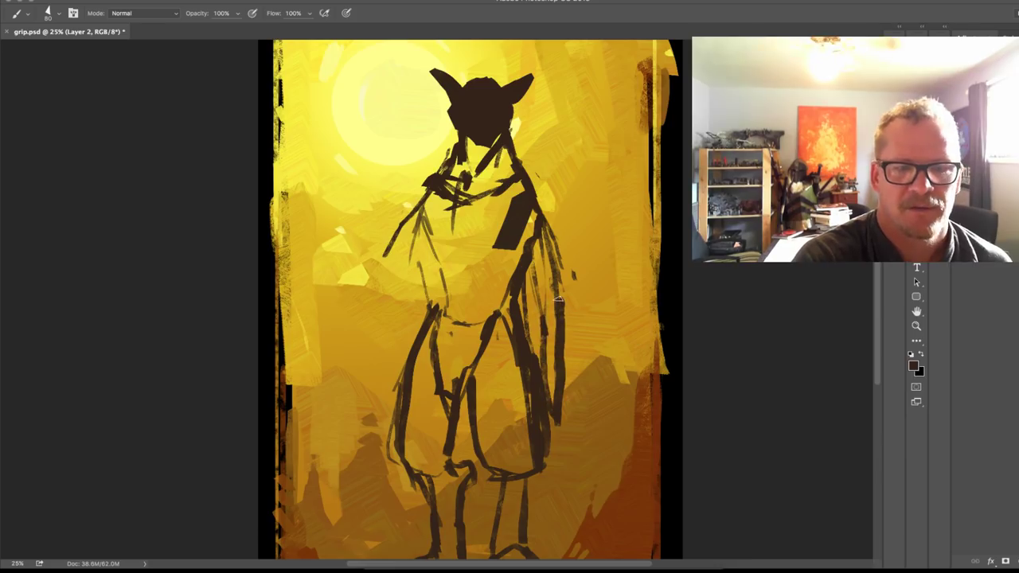
pyautogui.moveTo(415, 207)
pyautogui.mouseDown()
pyautogui.moveTo(398, 251)
pyautogui.moveTo(369, 272)
pyautogui.mouseUp()
pyautogui.press('super+z')
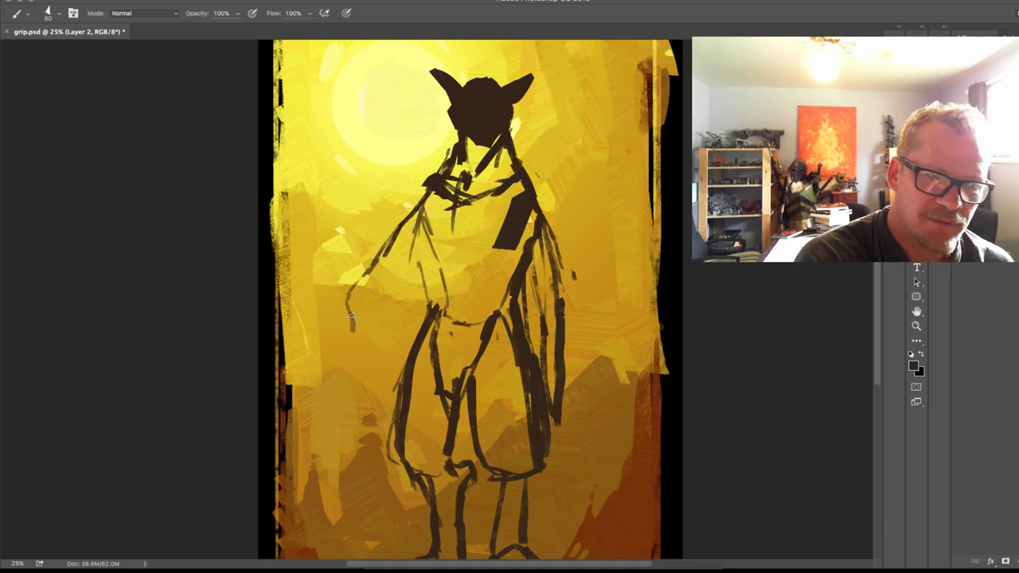
pyautogui.hotkey('ctrl', 'z')
pyautogui.hotkey('ctrl', 'z')
# Step: Sketch a rounded hand with a pointed thumb just below the end of the sun-side arm
pyautogui.moveTo(348, 306)
pyautogui.mouseDown()
pyautogui.moveTo(369, 341)
pyautogui.moveTo(386, 341)
pyautogui.moveTo(358, 292)
pyautogui.mouseUp()
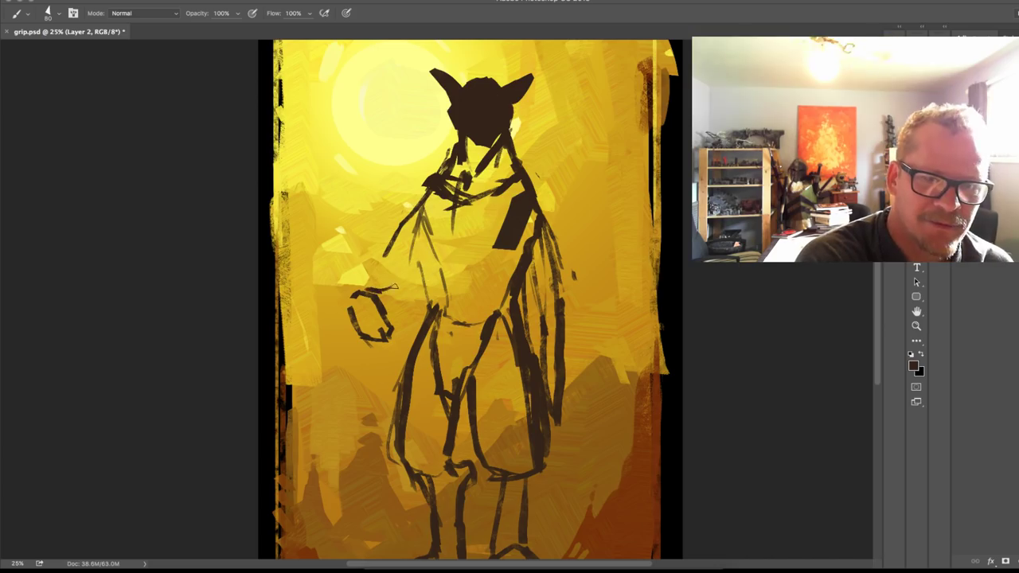
pyautogui.moveTo(387, 302)
pyautogui.mouseDown()
pyautogui.moveTo(383, 311)
pyautogui.moveTo(382, 289)
pyautogui.moveTo(398, 284)
pyautogui.moveTo(388, 301)
pyautogui.mouseUp()
pyautogui.press('super+z')
pyautogui.press('super+z')
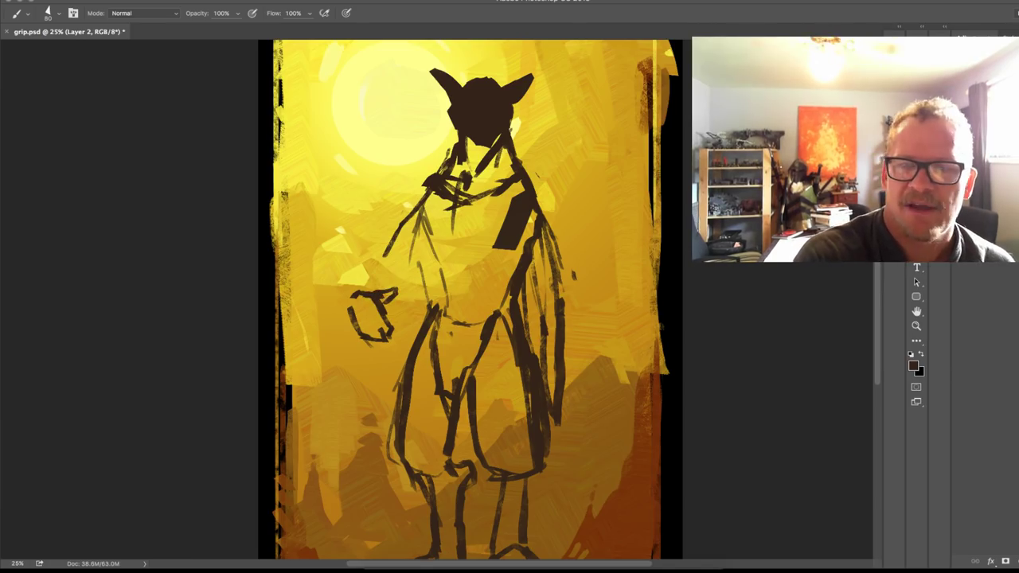
# Step: Lasso the sketched hand, move it up against the end of the sun-side arm, and clear the selection
pyautogui.press('l')
pyautogui.moveTo(325, 309)
pyautogui.mouseDown()
pyautogui.moveTo(412, 339)
pyautogui.moveTo(335, 318)
pyautogui.mouseUp()
pyautogui.moveTo(399, 309)
pyautogui.keyDown('super'); pyautogui.mouseDown()
pyautogui.moveTo(396, 285)
pyautogui.moveTo(405, 292)
pyautogui.mouseUp(); pyautogui.keyUp('super')
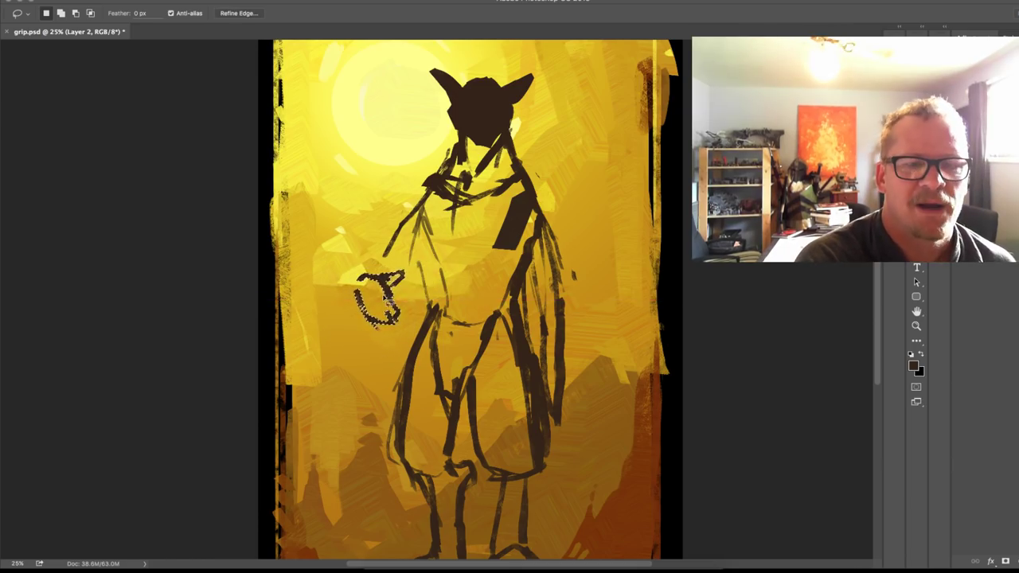
pyautogui.moveTo(579, 204)
pyautogui.mouseDown()
pyautogui.moveTo(576, 174)
pyautogui.moveTo(584, 185)
pyautogui.mouseUp()
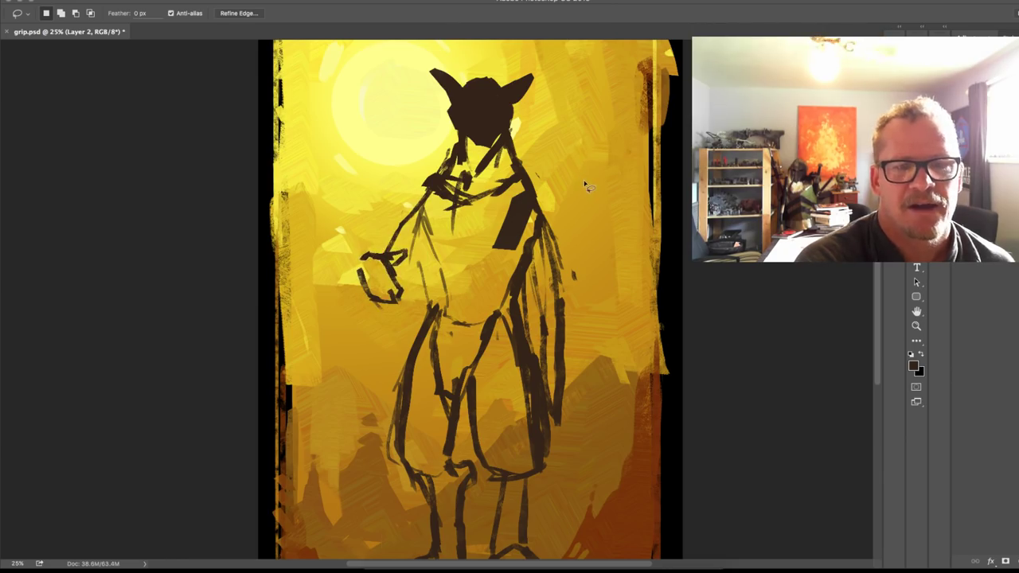
# Step: Add curved lines around the sun-side hand and sketch a bulky rounded shape from the hand down to the hip
pyautogui.hotkey('ctrl', 'd')
pyautogui.press('b')
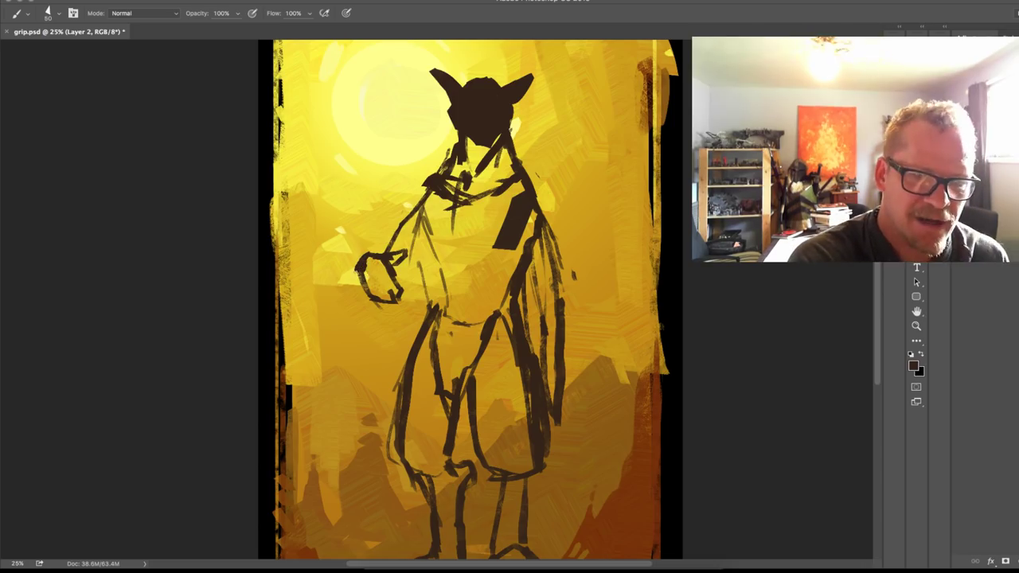
pyautogui.moveTo(351, 272); pyautogui.dragTo(386, 313)
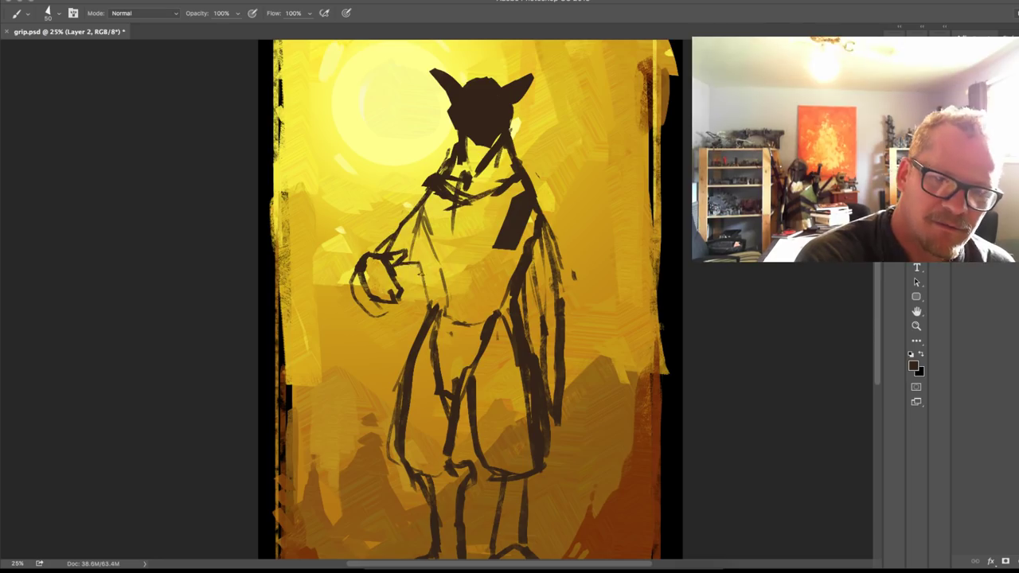
pyautogui.moveTo(402, 344); pyautogui.dragTo(412, 351)
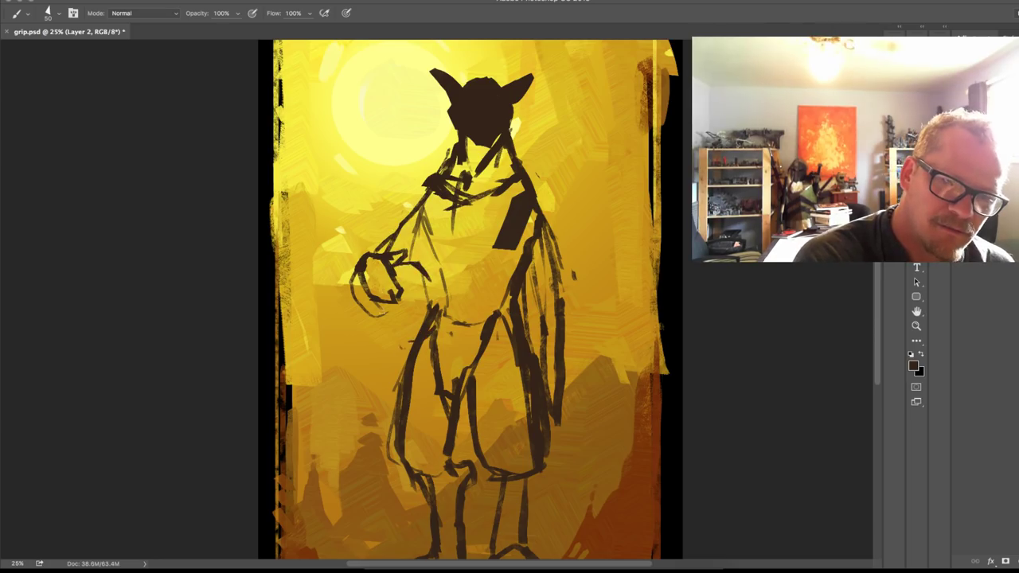
pyautogui.moveTo(381, 317); pyautogui.dragTo(400, 355)
pyautogui.moveTo(424, 271)
pyautogui.mouseDown()
pyautogui.moveTo(450, 327)
pyautogui.moveTo(401, 352)
pyautogui.mouseUp()
pyautogui.moveTo(379, 307)
pyautogui.mouseDown()
pyautogui.moveTo(401, 355)
pyautogui.moveTo(409, 351)
pyautogui.mouseUp()
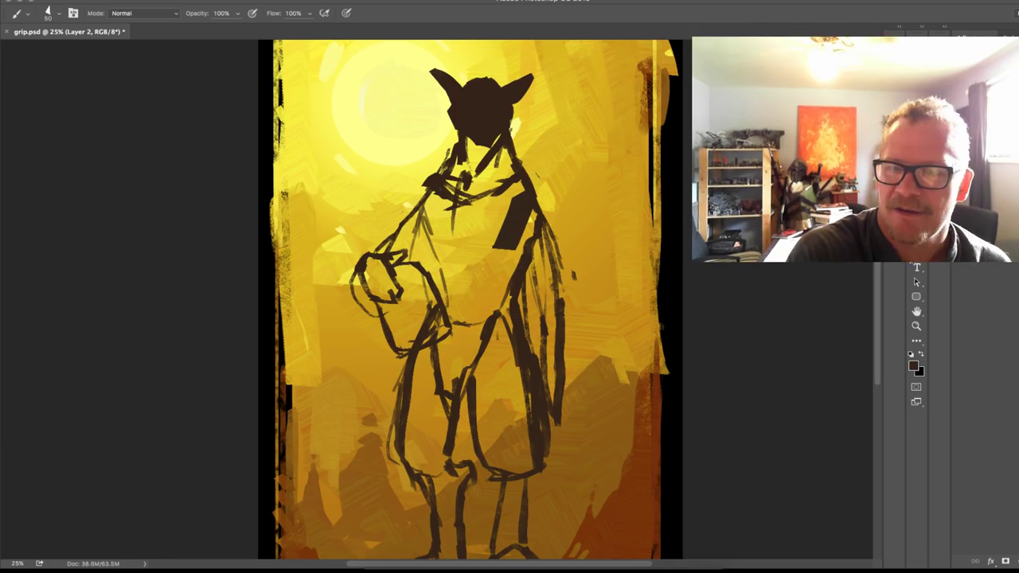
# Step: Draw a long curved outer contour for the hanging arm and try out hand strokes at its end
pyautogui.moveTo(544, 210)
pyautogui.mouseDown()
pyautogui.moveTo(564, 277)
pyautogui.moveTo(566, 369)
pyautogui.mouseUp()
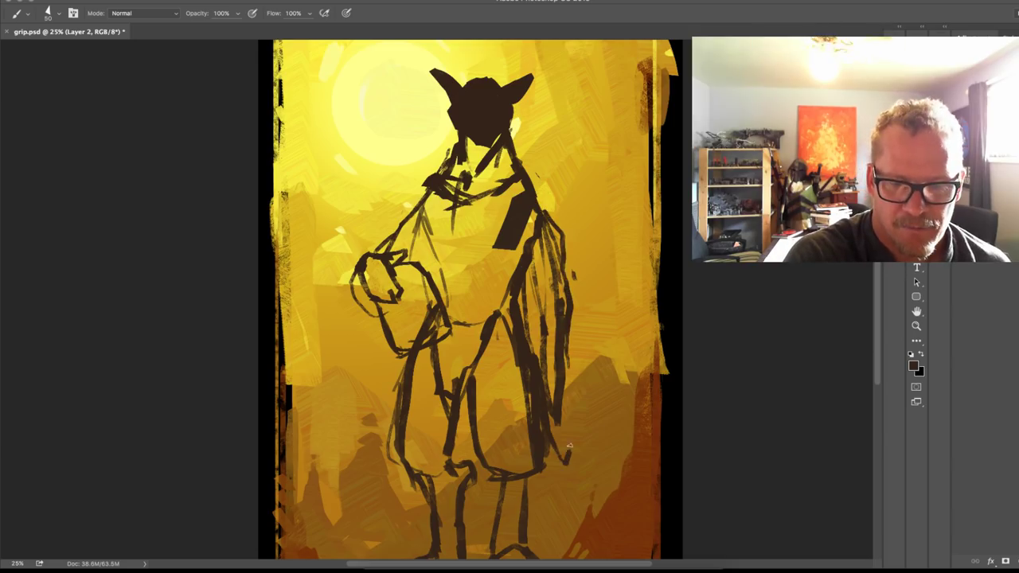
pyautogui.moveTo(570, 446); pyautogui.dragTo(567, 367)
pyautogui.hotkey('ctrl', 'z')
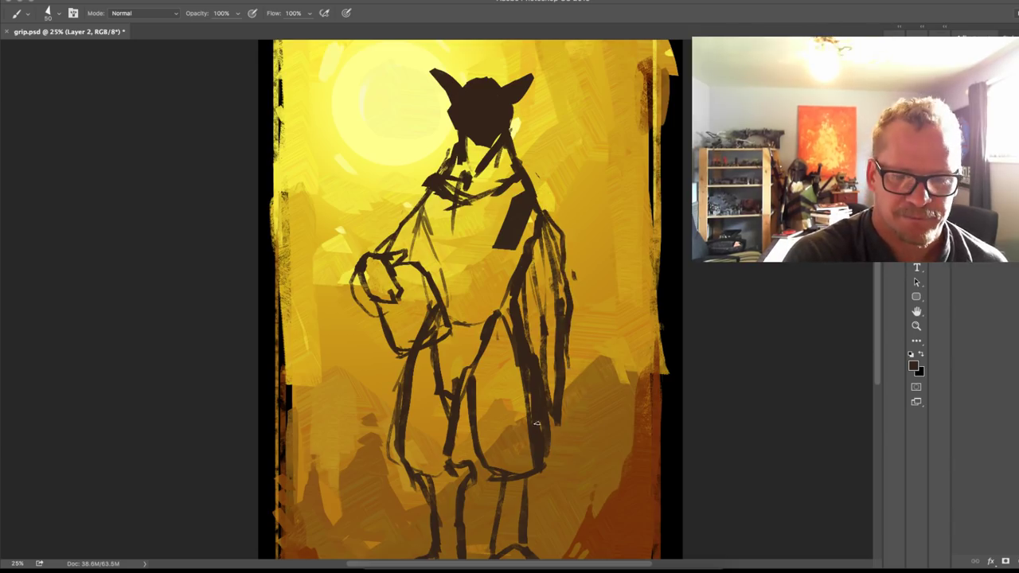
pyautogui.moveTo(562, 446); pyautogui.dragTo(567, 390)
pyautogui.moveTo(642, 336)
pyautogui.mouseDown()
pyautogui.moveTo(827, 270)
pyautogui.moveTo(782, 346)
pyautogui.mouseUp()
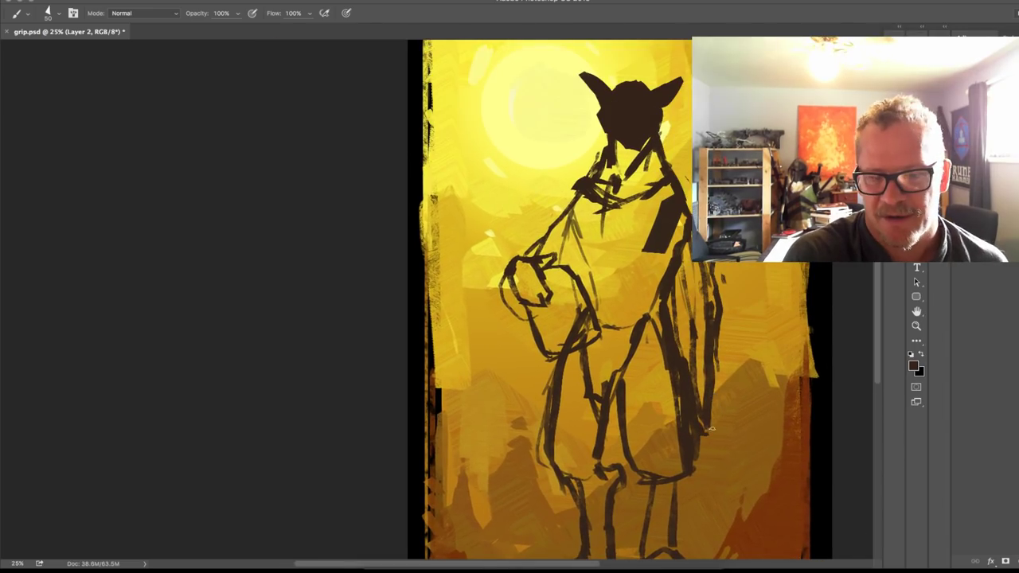
pyautogui.press('super+z')
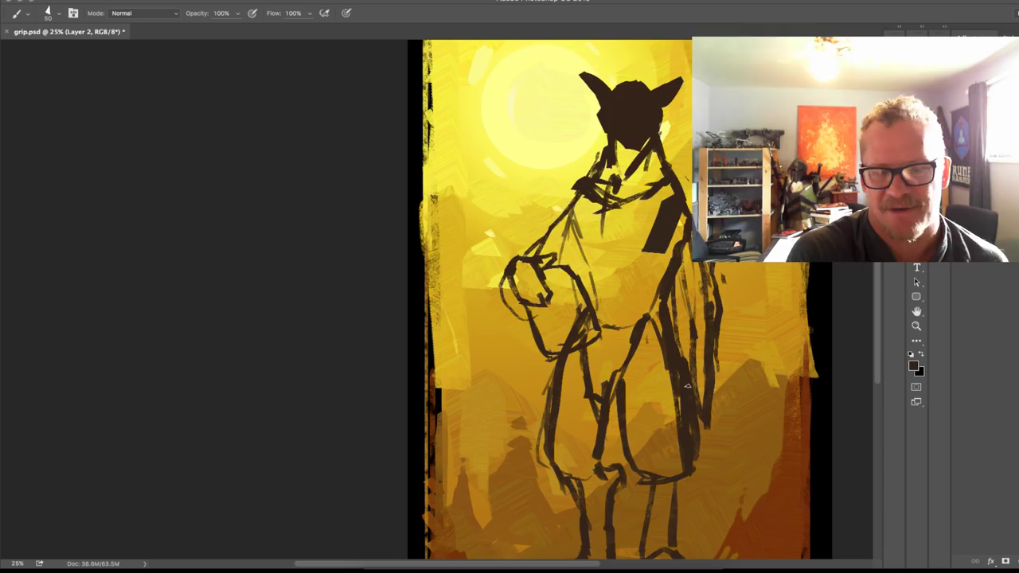
# Step: Sketch a small hand on the hanging arm gripping a long diagonal sword, its blade crossing the legs to the ground, with a round pommel
pyautogui.moveTo(691, 416)
pyautogui.mouseDown()
pyautogui.moveTo(722, 422)
pyautogui.moveTo(718, 390)
pyautogui.moveTo(466, 503)
pyautogui.mouseUp()
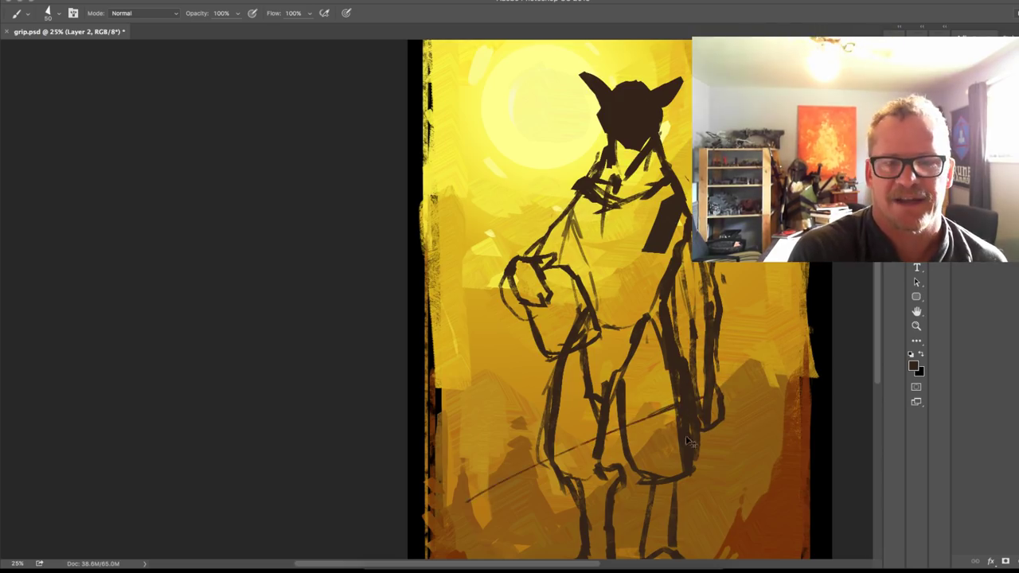
pyautogui.moveTo(755, 421); pyautogui.dragTo(667, 307)
pyautogui.press('super+z')
pyautogui.moveTo(601, 309); pyautogui.dragTo(424, 438)
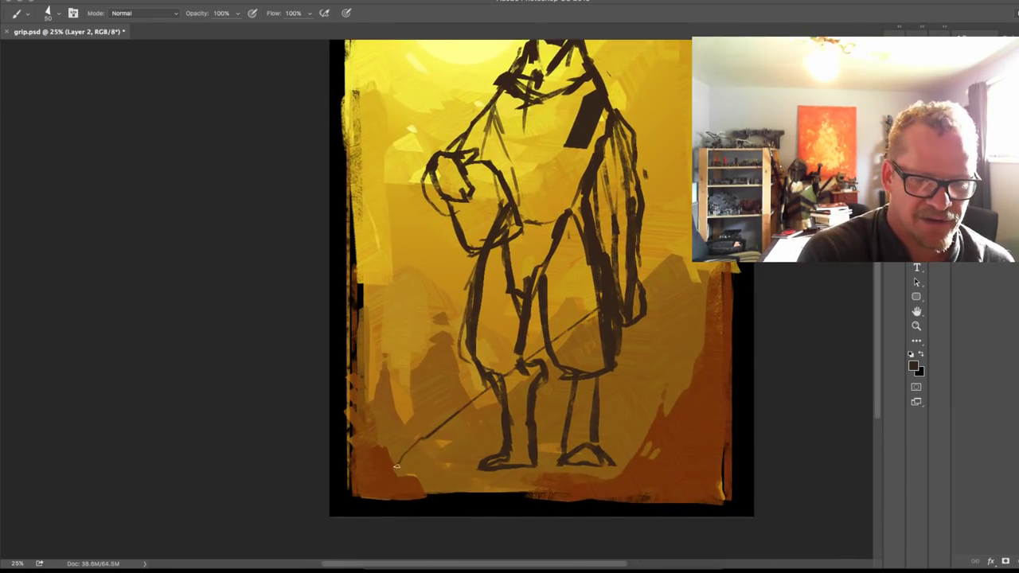
pyautogui.press('super+z')
pyautogui.moveTo(425, 437)
pyautogui.mouseDown()
pyautogui.moveTo(394, 470)
pyautogui.moveTo(432, 460)
pyautogui.moveTo(604, 322)
pyautogui.mouseUp()
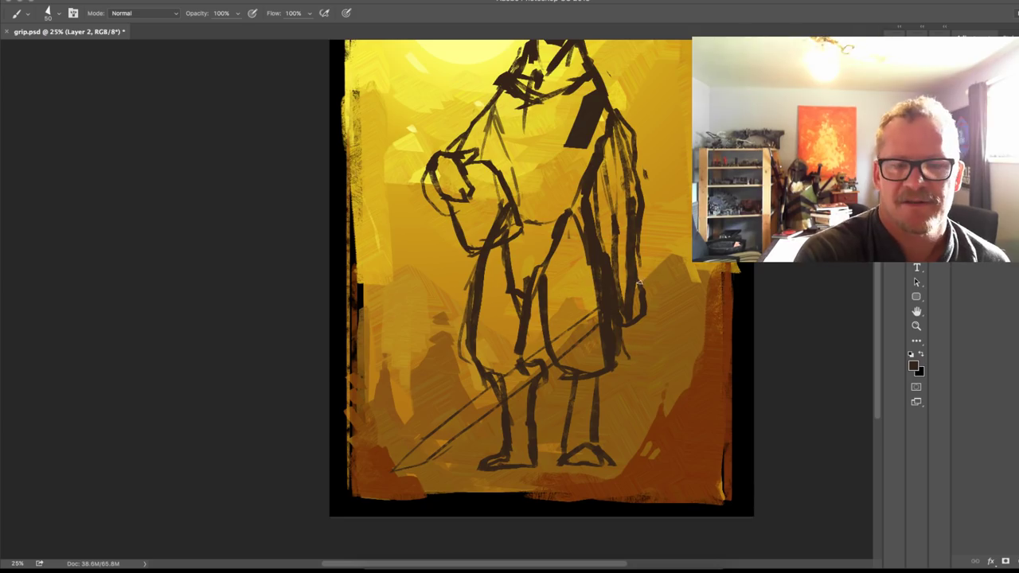
pyautogui.moveTo(640, 283); pyautogui.dragTo(681, 254)
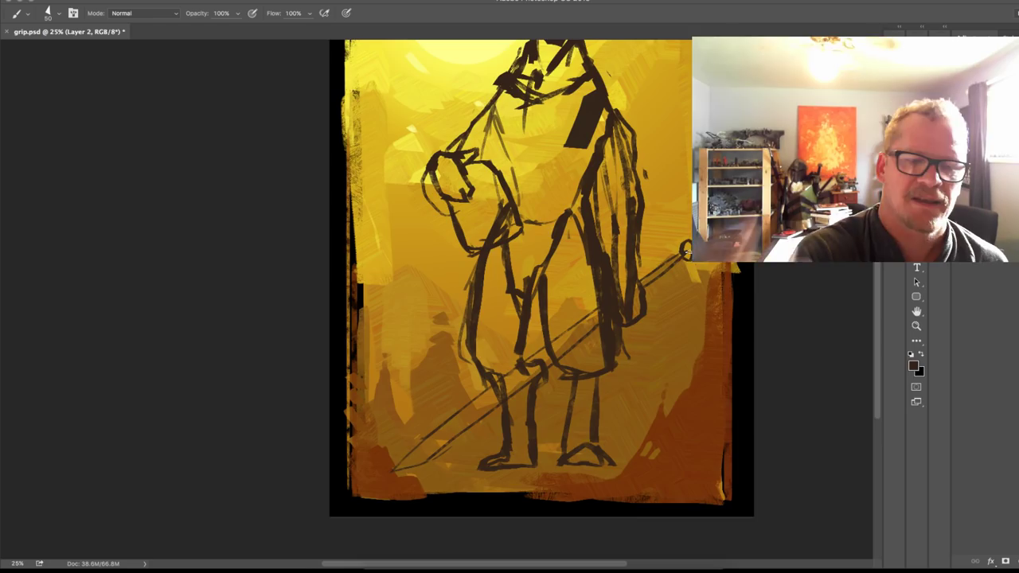
# Step: Shift the whole figure sketch slightly away from the sun
pyautogui.moveTo(683, 321); pyautogui.dragTo(669, 428)
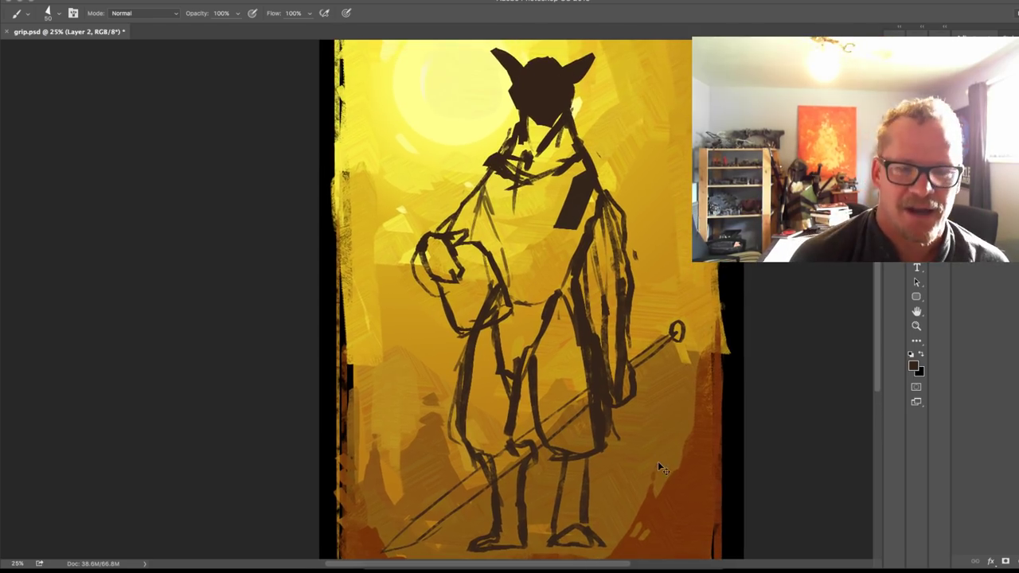
pyautogui.hotkey('ctrl', '-')
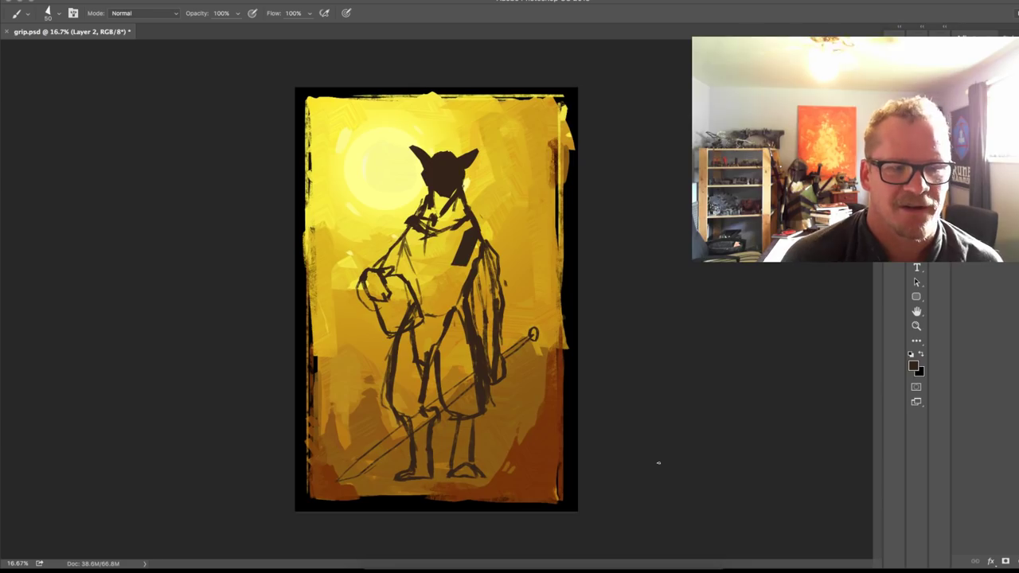
pyautogui.moveTo(534, 372); pyautogui.dragTo(541, 366)
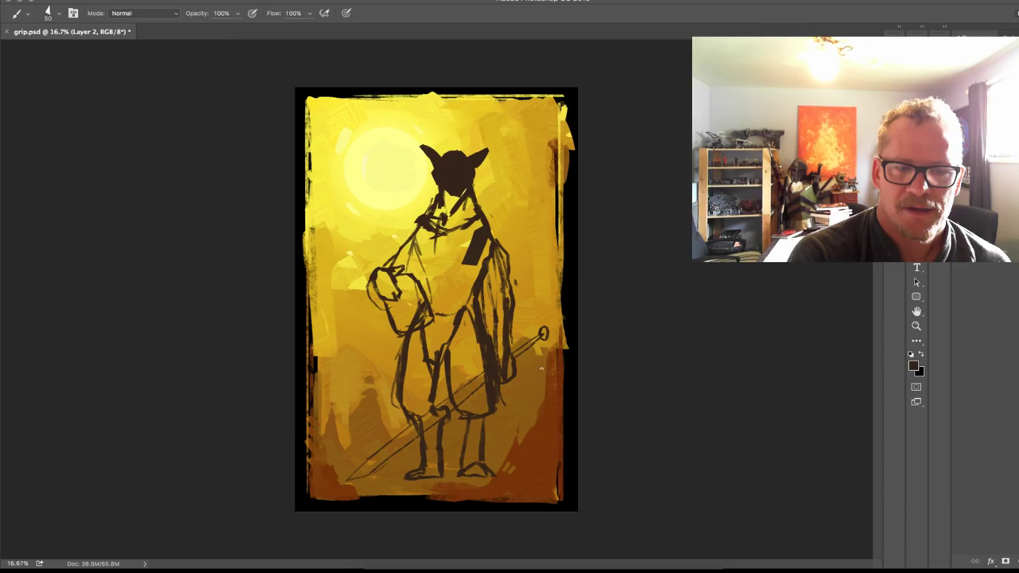
# Step: Fill the figure's upper chest, sun-side flank and thigh with dark brown using a size 100 brush, and save the file
pyautogui.press(']')
pyautogui.press(']')
pyautogui.press(']')
pyautogui.press(']')
pyautogui.press(']')
pyautogui.moveTo(422, 313)
pyautogui.mouseDown()
pyautogui.moveTo(414, 338)
pyautogui.moveTo(428, 318)
pyautogui.moveTo(426, 341)
pyautogui.moveTo(424, 322)
pyautogui.moveTo(410, 375)
pyautogui.moveTo(411, 334)
pyautogui.moveTo(429, 299)
pyautogui.moveTo(409, 267)
pyautogui.moveTo(418, 235)
pyautogui.moveTo(457, 279)
pyautogui.mouseUp()
pyautogui.moveTo(461, 234); pyautogui.dragTo(451, 269)
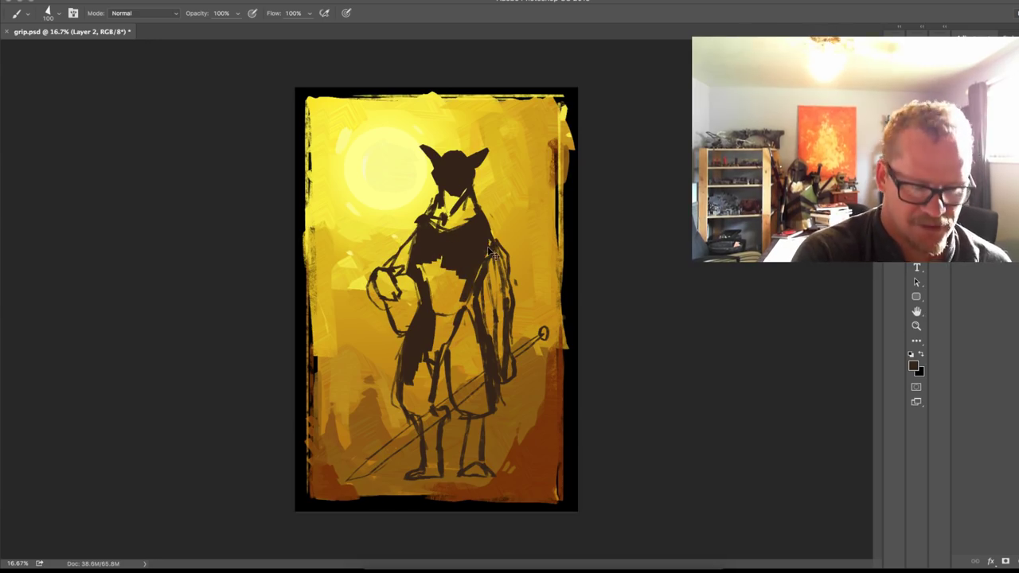
pyautogui.hotkey('ctrl', 's')
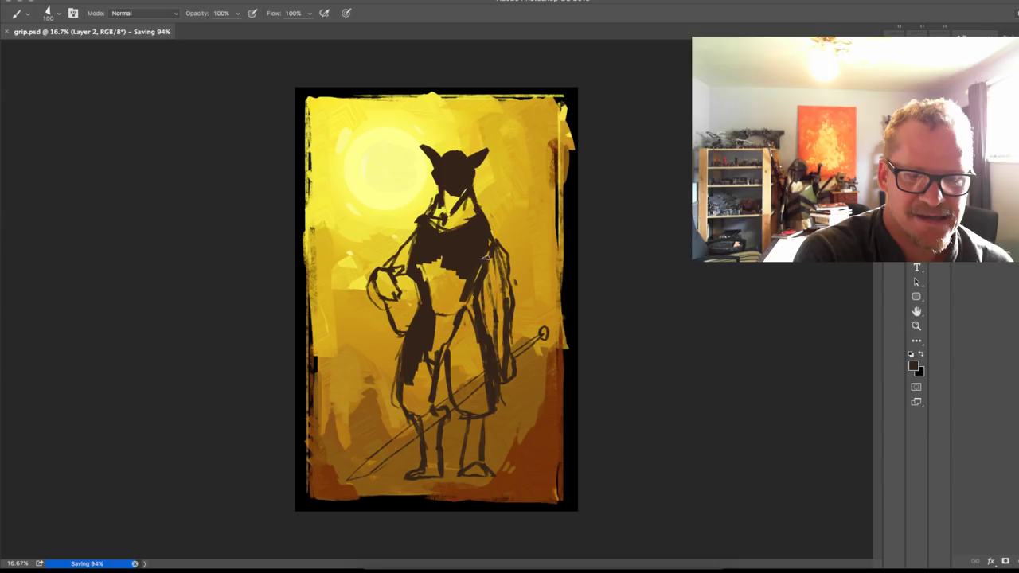
# Step: Fill the hanging arm, the sun-side upper arm and the rest of the torso down to the hips with dark brown
pyautogui.moveTo(491, 265)
pyautogui.mouseDown()
pyautogui.moveTo(494, 300)
pyautogui.moveTo(502, 294)
pyautogui.mouseUp()
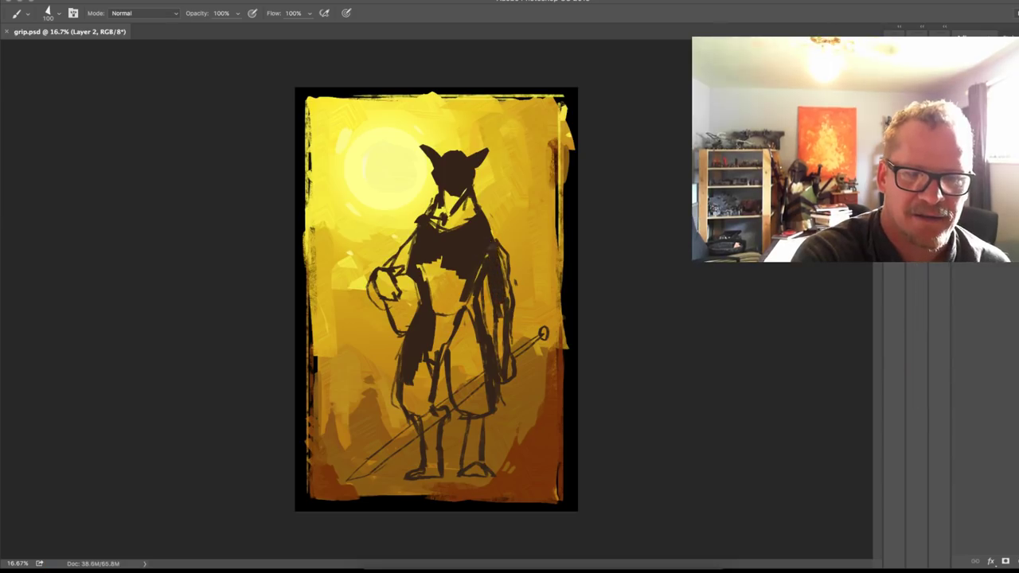
pyautogui.moveTo(494, 237)
pyautogui.mouseDown()
pyautogui.moveTo(508, 294)
pyautogui.moveTo(500, 355)
pyautogui.mouseUp()
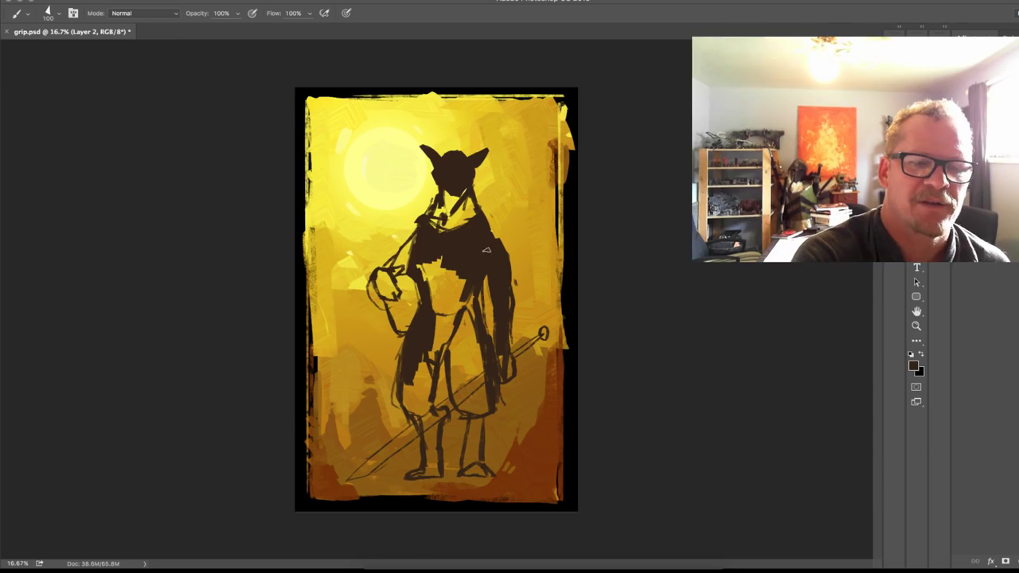
pyautogui.moveTo(409, 246); pyautogui.dragTo(396, 264)
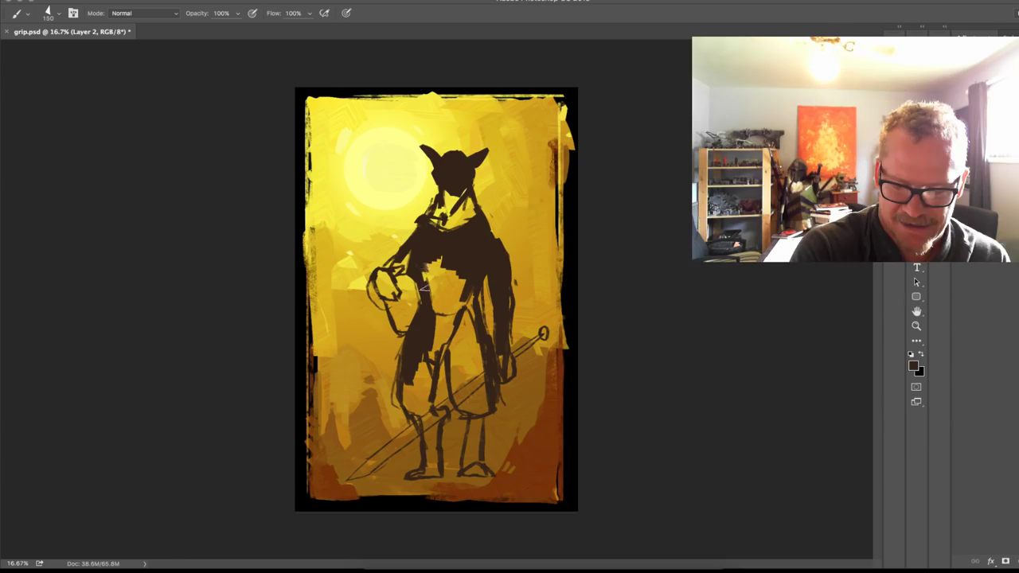
pyautogui.moveTo(425, 288)
pyautogui.mouseDown()
pyautogui.moveTo(449, 262)
pyautogui.moveTo(463, 299)
pyautogui.moveTo(432, 305)
pyautogui.moveTo(456, 318)
pyautogui.moveTo(442, 307)
pyautogui.moveTo(431, 320)
pyautogui.moveTo(467, 319)
pyautogui.moveTo(469, 349)
pyautogui.moveTo(460, 326)
pyautogui.mouseUp()
pyautogui.moveTo(458, 265); pyautogui.dragTo(448, 337)
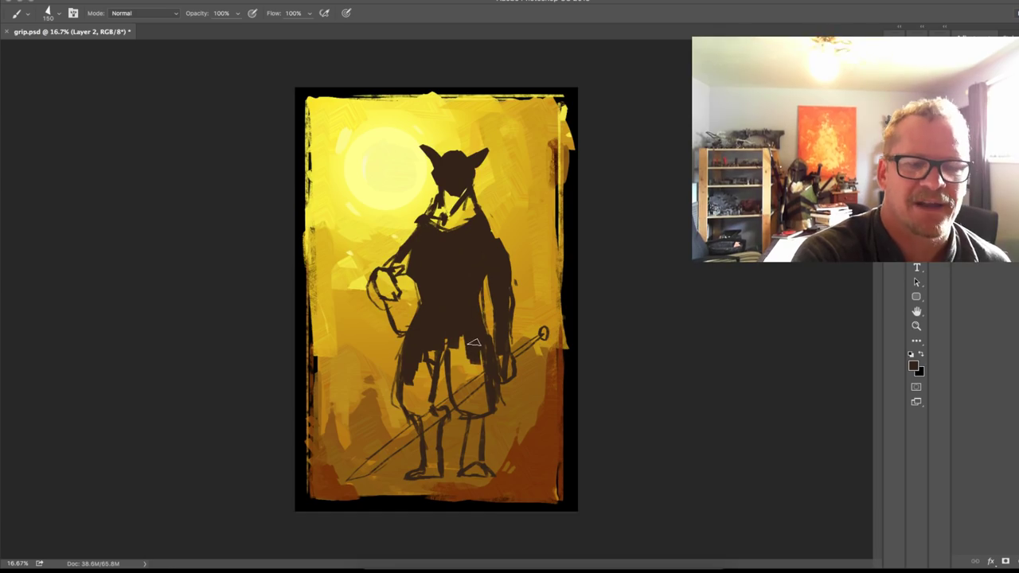
# Step: Paint an olive snout patch in the middle of the dark face and olive strokes inside both ears with a size 60 brush
pyautogui.press('super+equal')
pyautogui.press('super+equal')
pyautogui.press('super+equal')
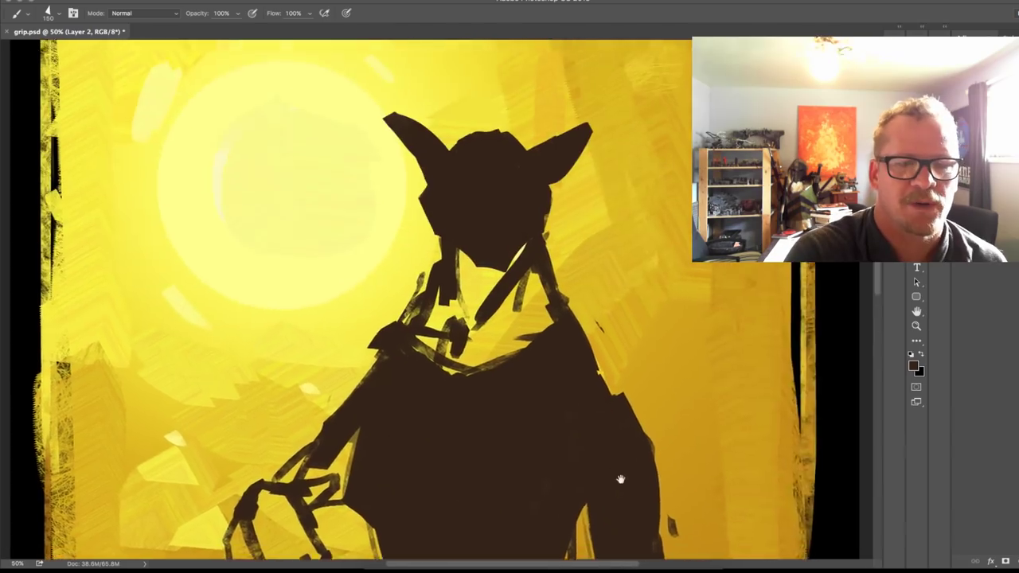
pyautogui.scroll(3, 648, 350)
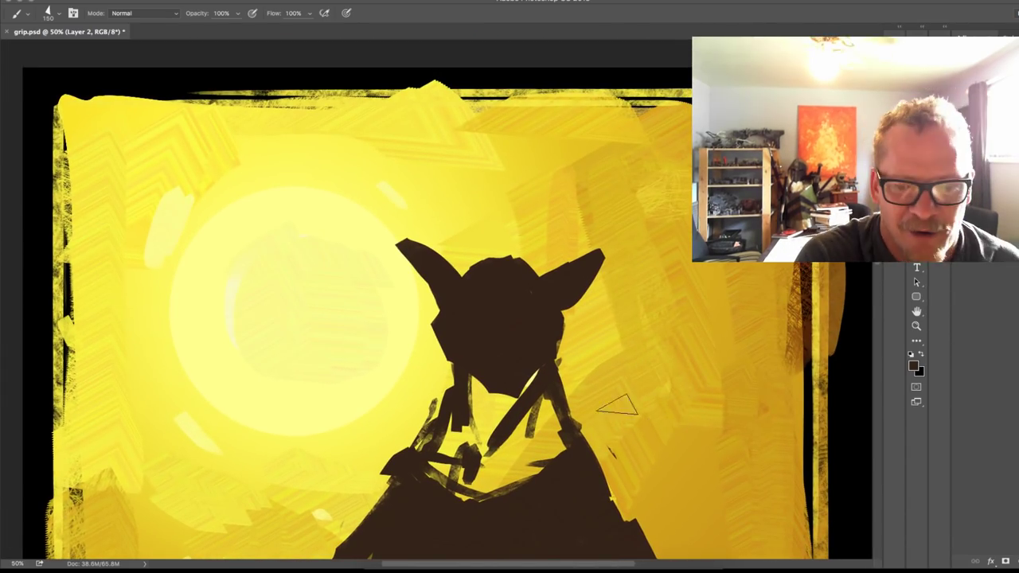
pyautogui.keyDown('alt'); pyautogui.click(535, 414); pyautogui.keyUp('alt')
pyautogui.press('[')
pyautogui.press('[')
pyautogui.press('[')
pyautogui.press('[')
pyautogui.press('[')
pyautogui.press('[')
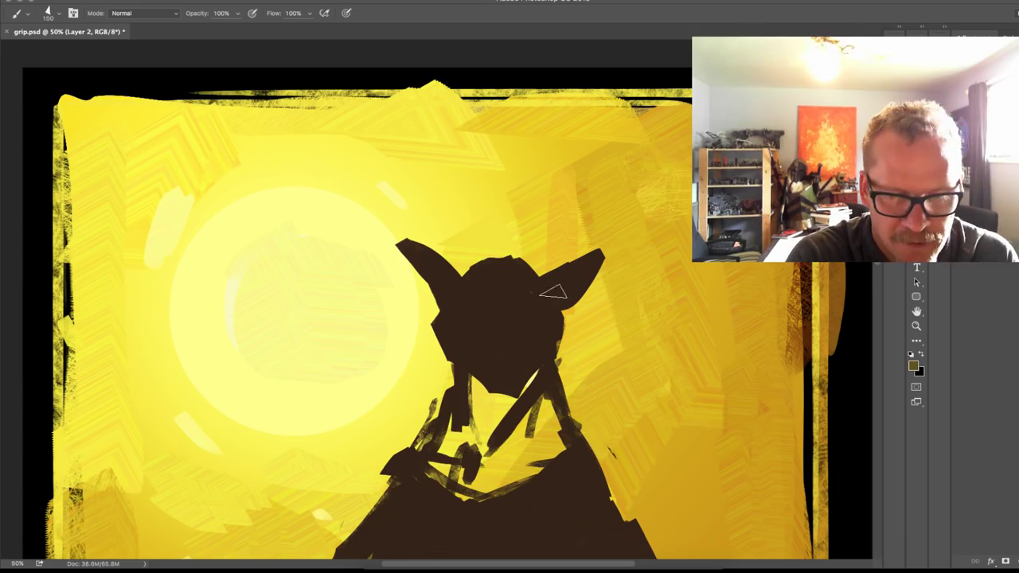
pyautogui.moveTo(486, 333)
pyautogui.mouseDown()
pyautogui.moveTo(498, 354)
pyautogui.moveTo(509, 322)
pyautogui.moveTo(501, 337)
pyautogui.moveTo(488, 327)
pyautogui.moveTo(502, 355)
pyautogui.moveTo(515, 335)
pyautogui.moveTo(481, 327)
pyautogui.moveTo(500, 350)
pyautogui.mouseUp()
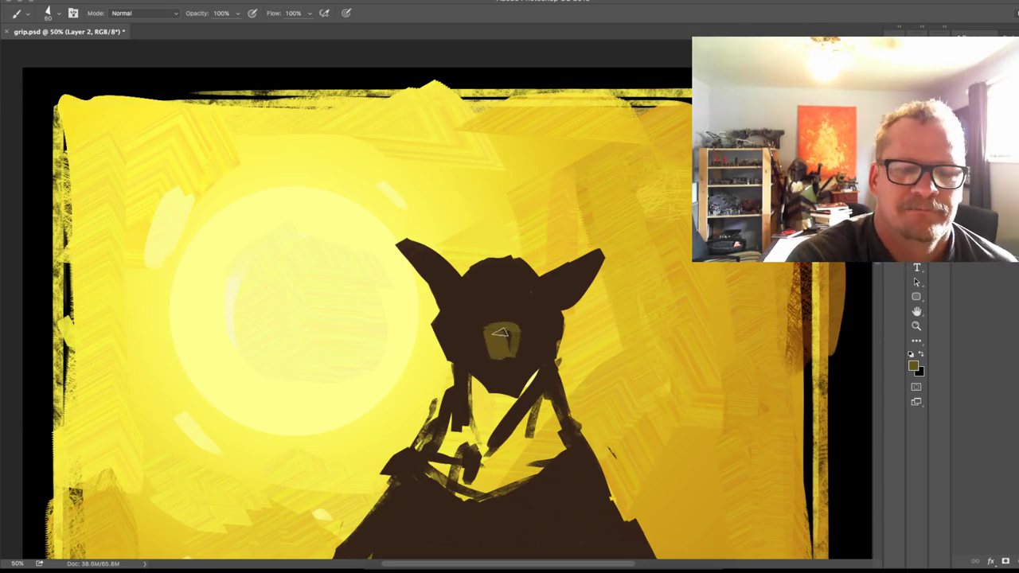
pyautogui.moveTo(551, 280); pyautogui.dragTo(596, 255)
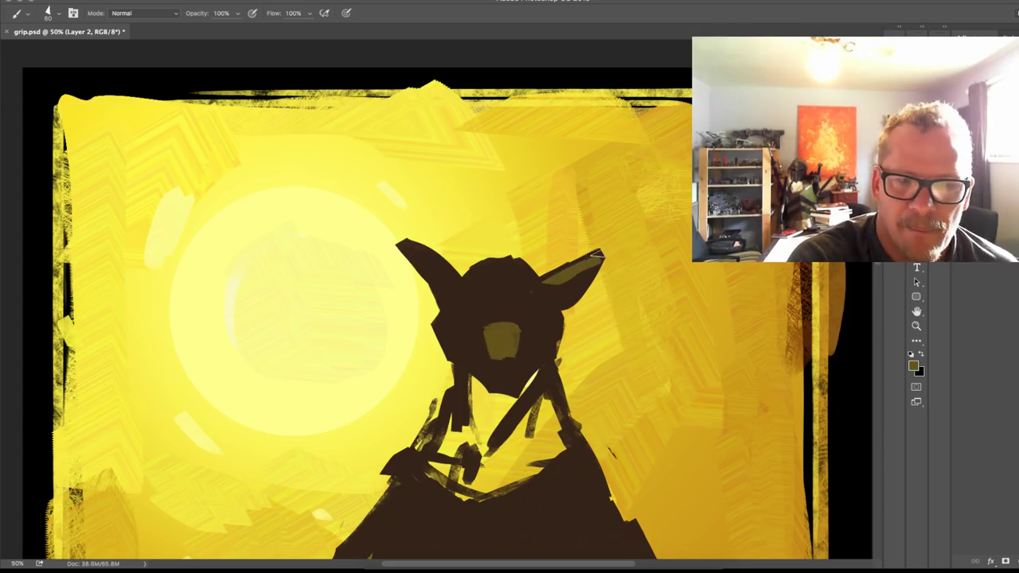
pyautogui.moveTo(455, 278); pyautogui.dragTo(407, 242)
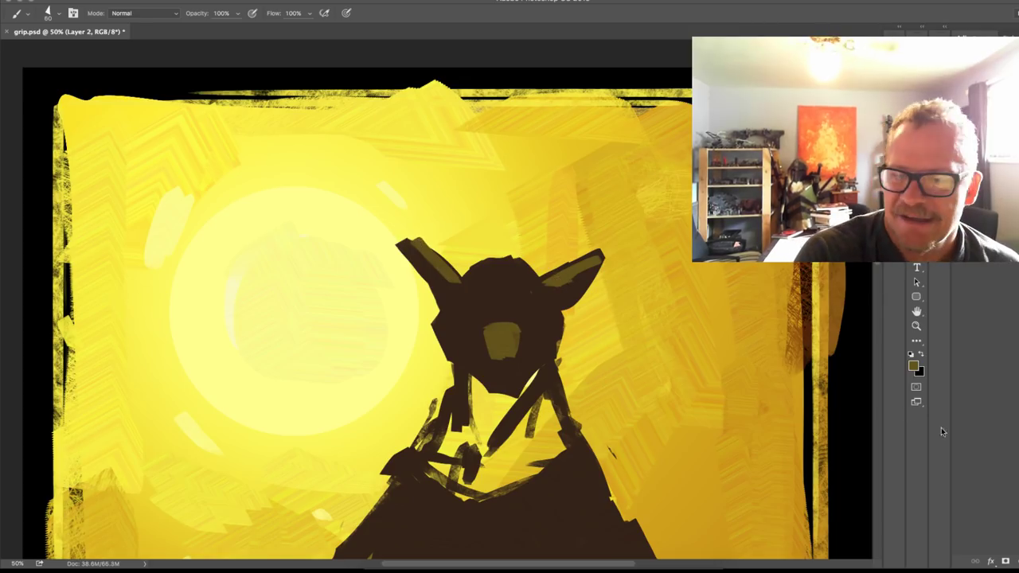
# Step: Choose a less saturated olive-grey and paint it over the inner ears, the top of the head and the brow away from the sun
pyautogui.click(914, 367)
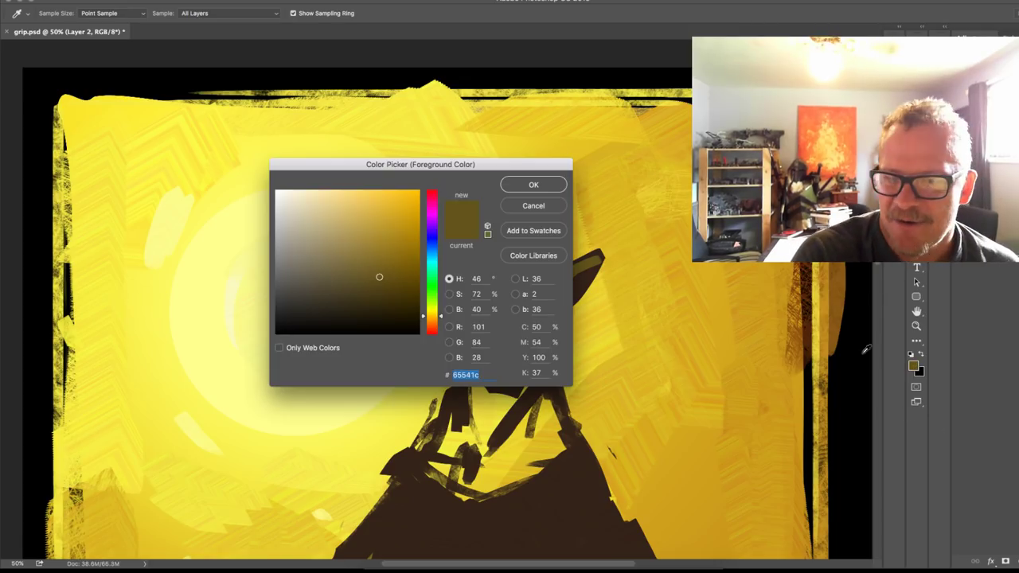
pyautogui.click(338, 266)
pyautogui.click(533, 184)
pyautogui.moveTo(554, 280); pyautogui.dragTo(593, 261)
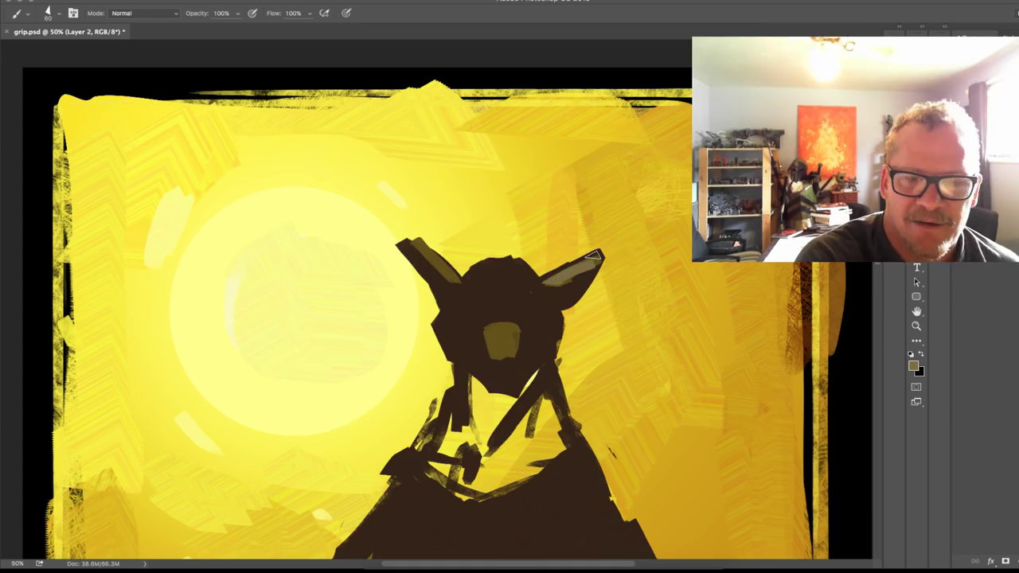
pyautogui.moveTo(460, 281)
pyautogui.mouseDown()
pyautogui.moveTo(411, 246)
pyautogui.moveTo(453, 280)
pyautogui.moveTo(523, 274)
pyautogui.moveTo(533, 284)
pyautogui.moveTo(497, 274)
pyautogui.moveTo(513, 288)
pyautogui.moveTo(507, 305)
pyautogui.moveTo(543, 305)
pyautogui.mouseUp()
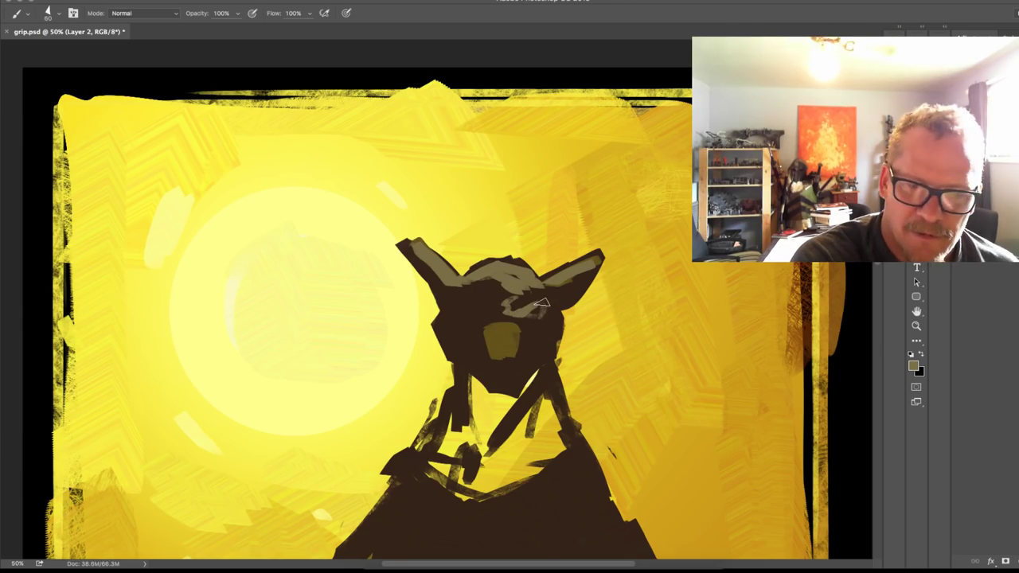
# Step: Outline both eyes with thin olive-grey strokes using a size 20 brush
pyautogui.press('[')
pyautogui.press('[')
pyautogui.press('[')
pyautogui.press('[')
pyautogui.press('[')
pyautogui.press('[')
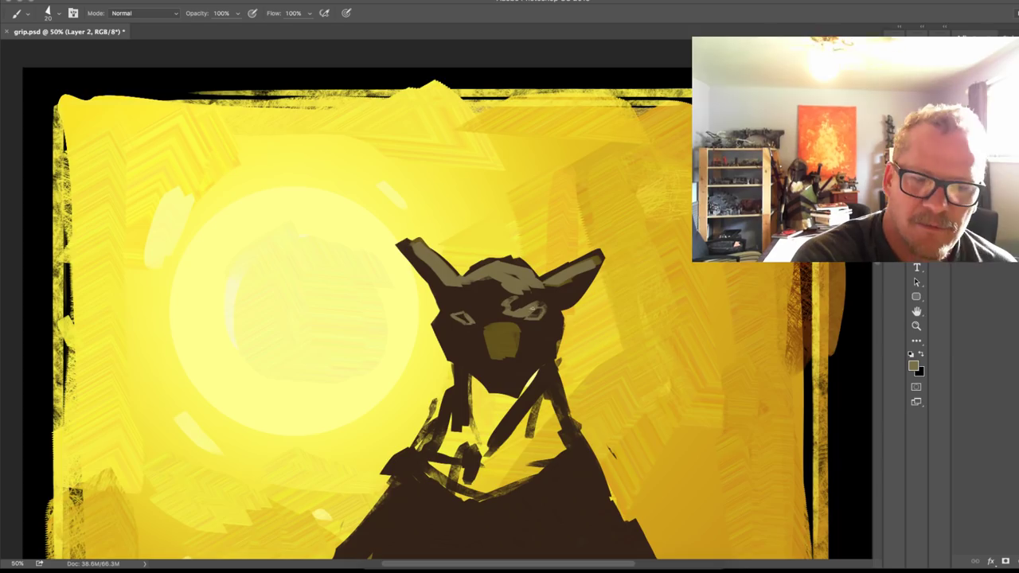
# Step: Sample the head's dark brown, cut small nostril notches into both sides of the snout patch, and resample the forehead's olive-grey
pyautogui.keyDown('alt'); pyautogui.click(548, 312); pyautogui.keyUp('alt')
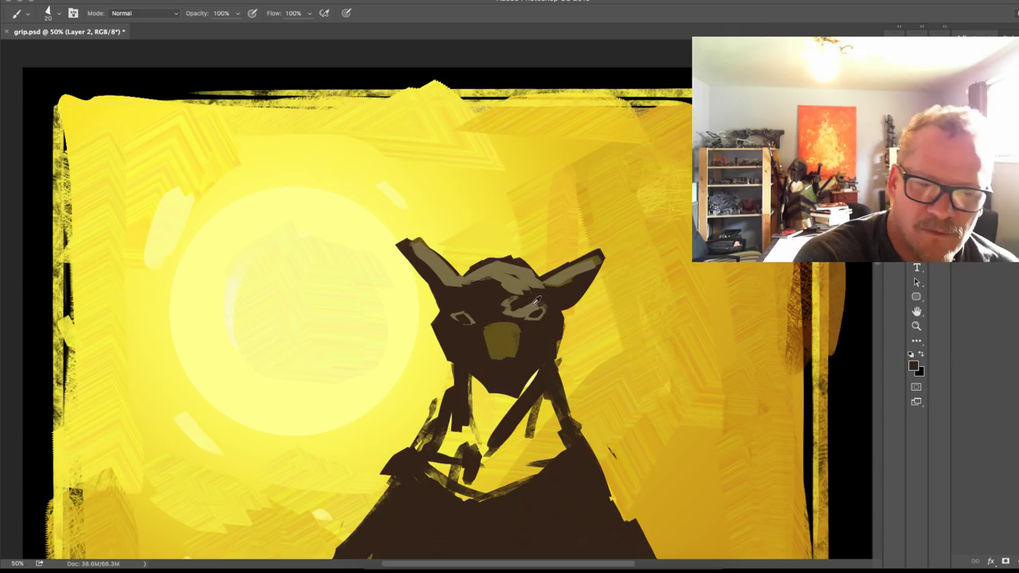
pyautogui.keyDown('alt'); pyautogui.click(527, 311); pyautogui.keyUp('alt')
pyautogui.click(517, 338)
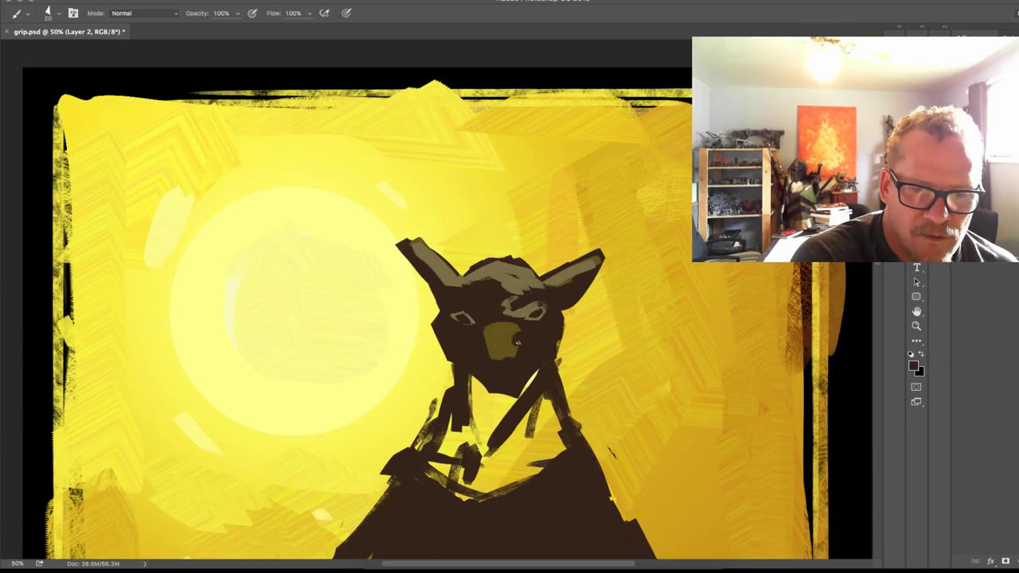
pyautogui.click(486, 336)
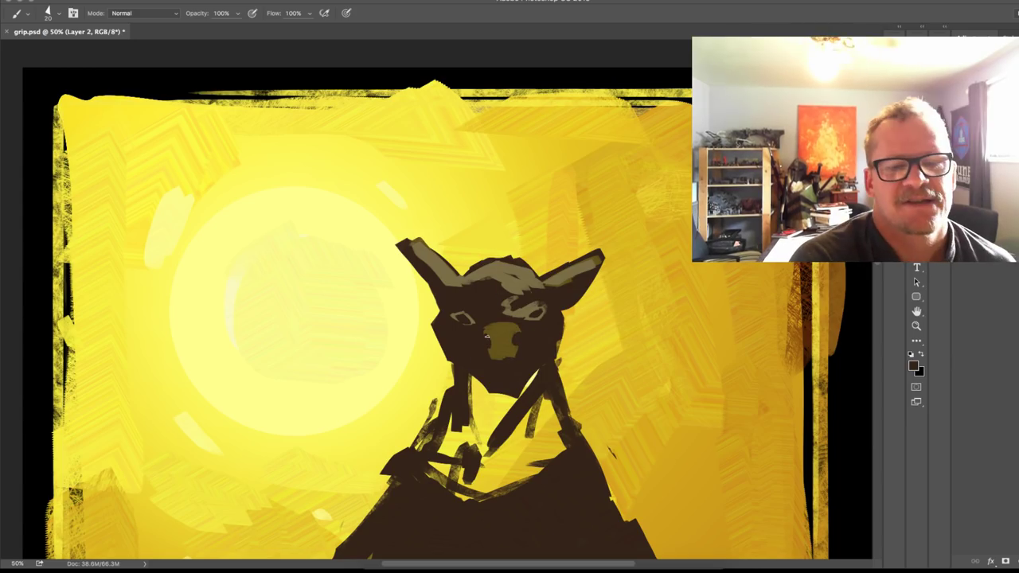
pyautogui.keyDown('alt'); pyautogui.click(522, 284); pyautogui.keyUp('alt')
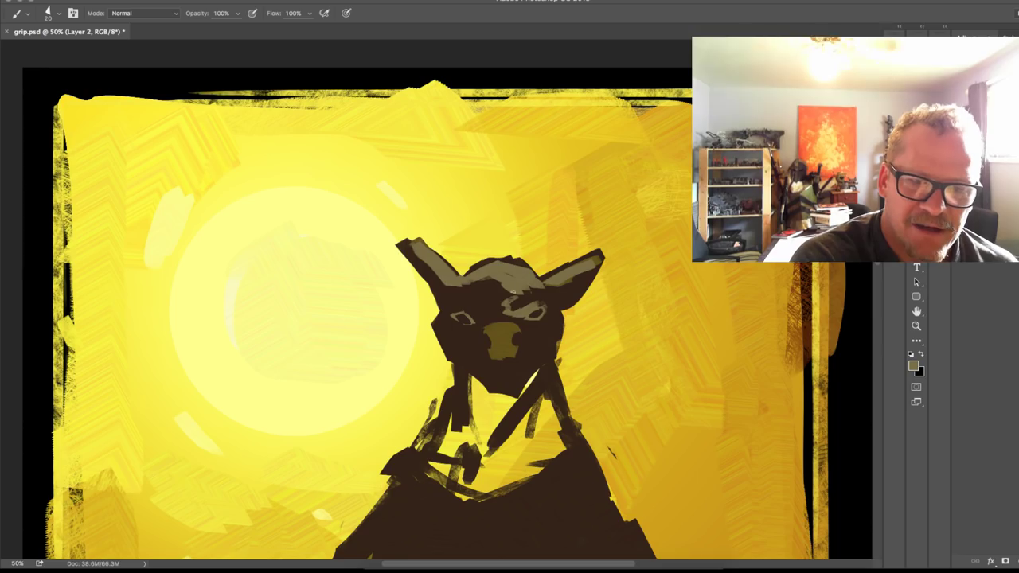
# Step: Fill the brow and forehead with olive-grey across to the sunward side, enlarging the brush to size 40
pyautogui.moveTo(512, 302); pyautogui.dragTo(553, 289)
pyautogui.press(']')
pyautogui.press(']')
pyautogui.press(']')
pyautogui.press(']')
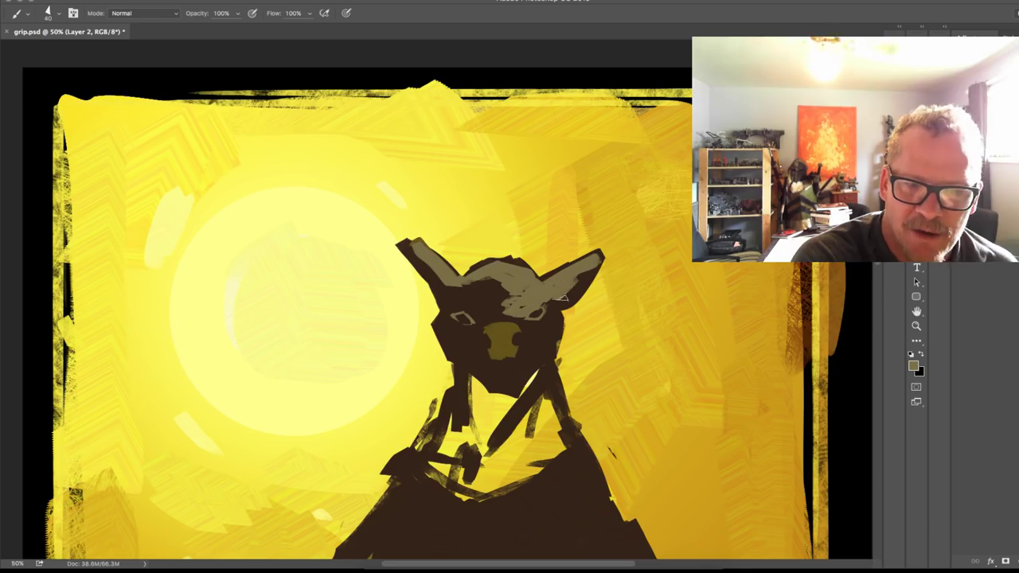
pyautogui.moveTo(524, 292)
pyautogui.mouseDown()
pyautogui.moveTo(485, 275)
pyautogui.moveTo(476, 293)
pyautogui.moveTo(499, 315)
pyautogui.moveTo(507, 284)
pyautogui.moveTo(470, 299)
pyautogui.mouseUp()
# Step: Block in the base of the sunward ear and both cheeks with olive-grey tones using a size 70 brush
pyautogui.press(']')
pyautogui.press(']')
pyautogui.press(']')
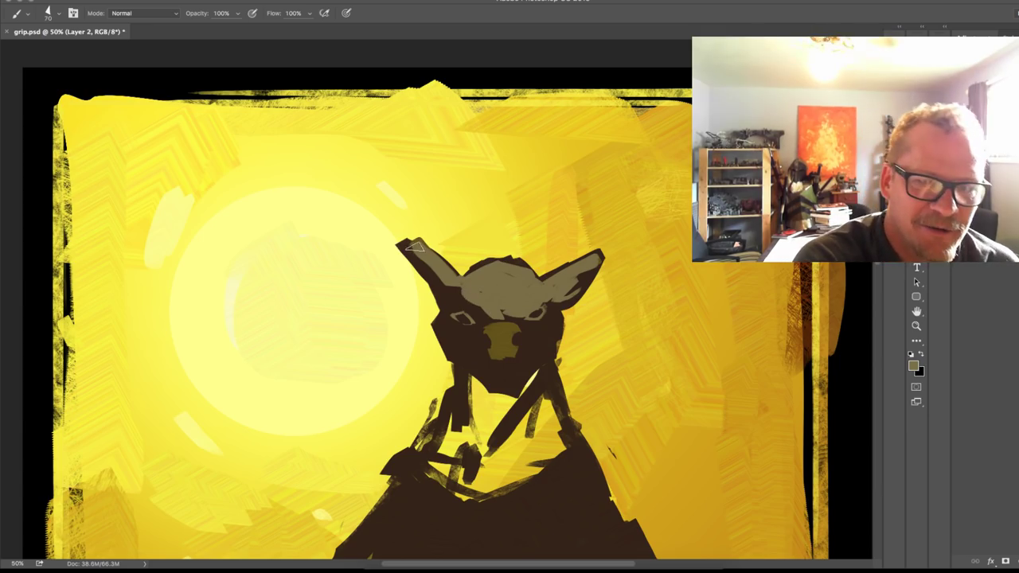
pyautogui.moveTo(415, 247)
pyautogui.mouseDown()
pyautogui.moveTo(450, 287)
pyautogui.moveTo(448, 301)
pyautogui.moveTo(510, 319)
pyautogui.mouseUp()
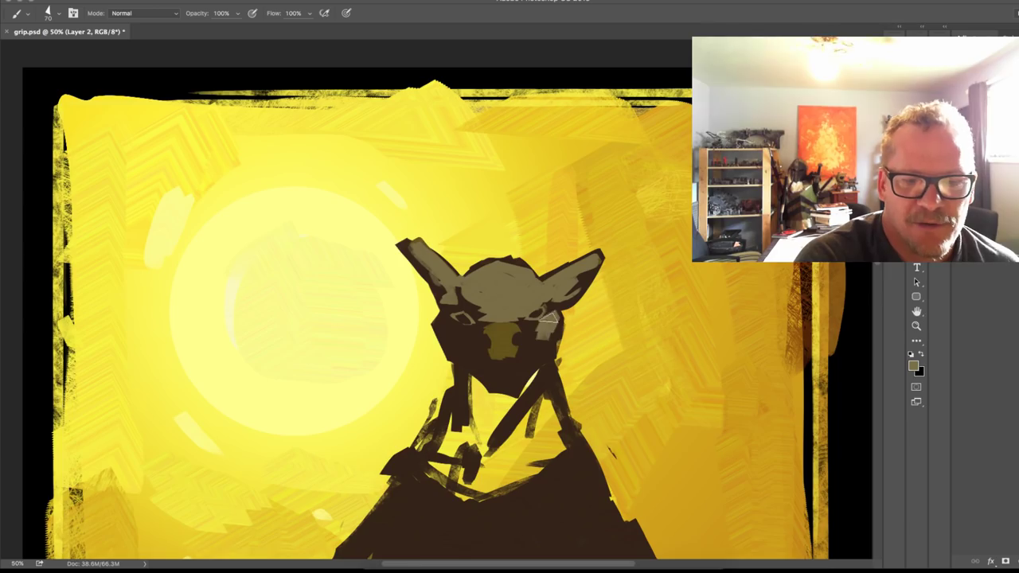
pyautogui.moveTo(532, 360); pyautogui.dragTo(549, 321)
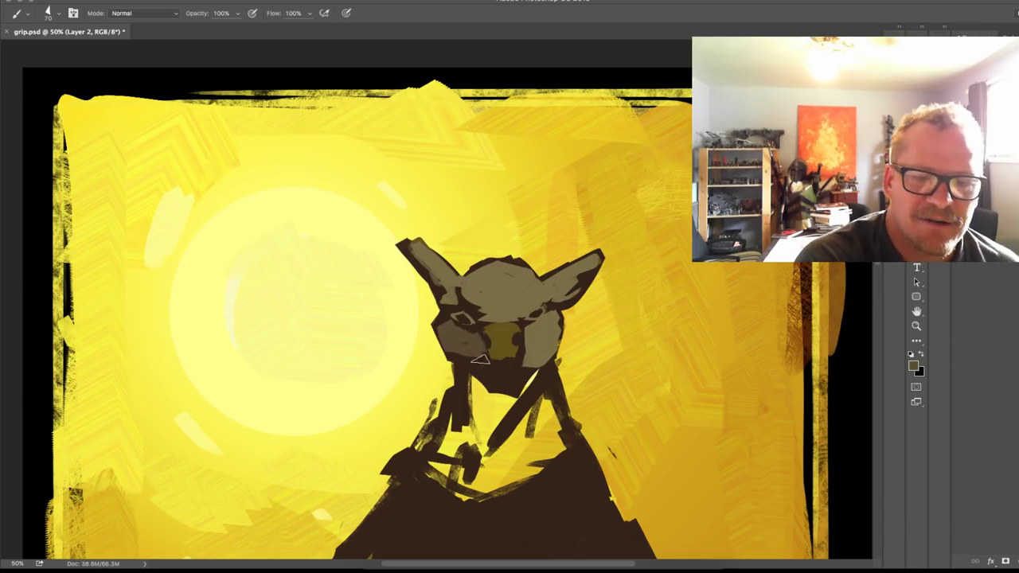
# Step: Cover the olive snout patch with sampled dark brown and reshape the muzzle and upper lip in olive-grey with a size 40 brush
pyautogui.keyDown('alt'); pyautogui.click(519, 325); pyautogui.keyUp('alt')
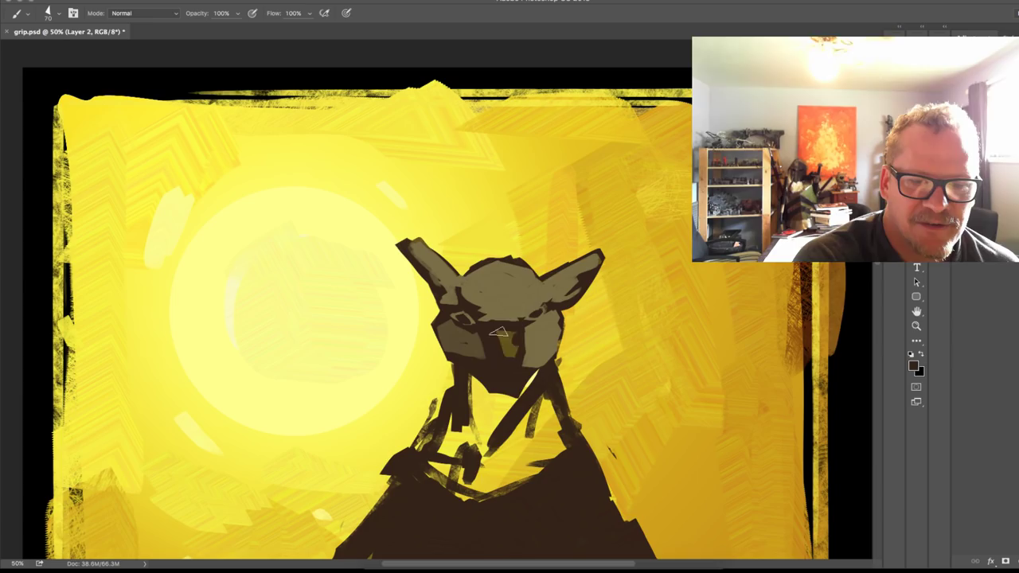
pyautogui.moveTo(499, 332); pyautogui.dragTo(521, 350)
pyautogui.keyDown('alt'); pyautogui.click(520, 303); pyautogui.keyUp('alt')
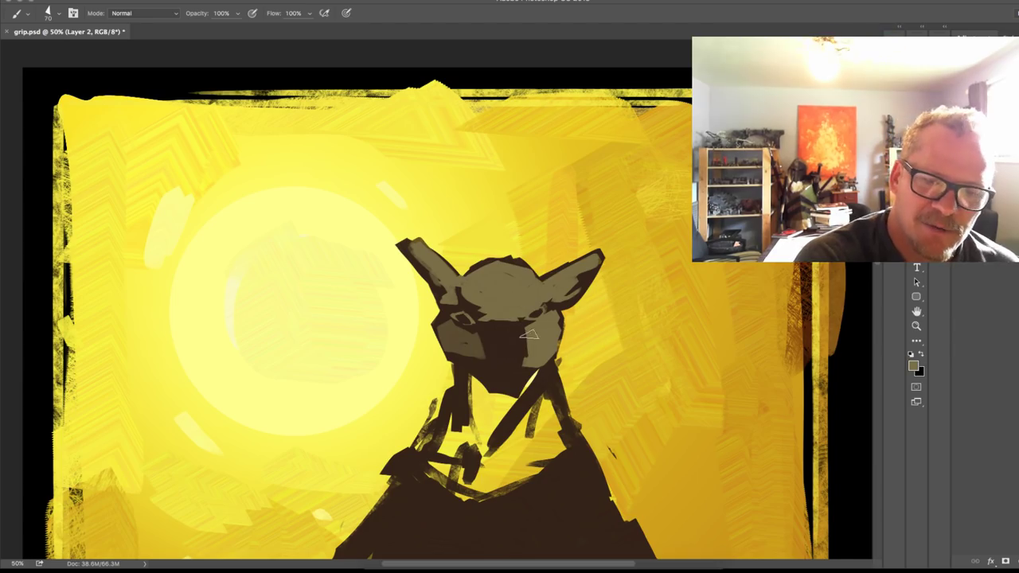
pyautogui.press(']')
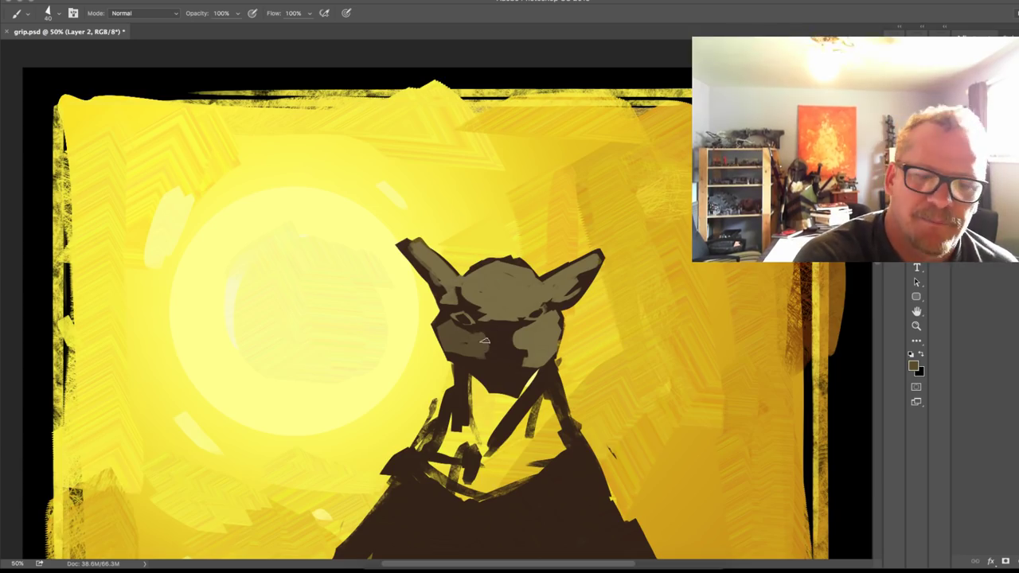
pyautogui.keyDown('alt'); pyautogui.click(528, 341); pyautogui.keyUp('alt')
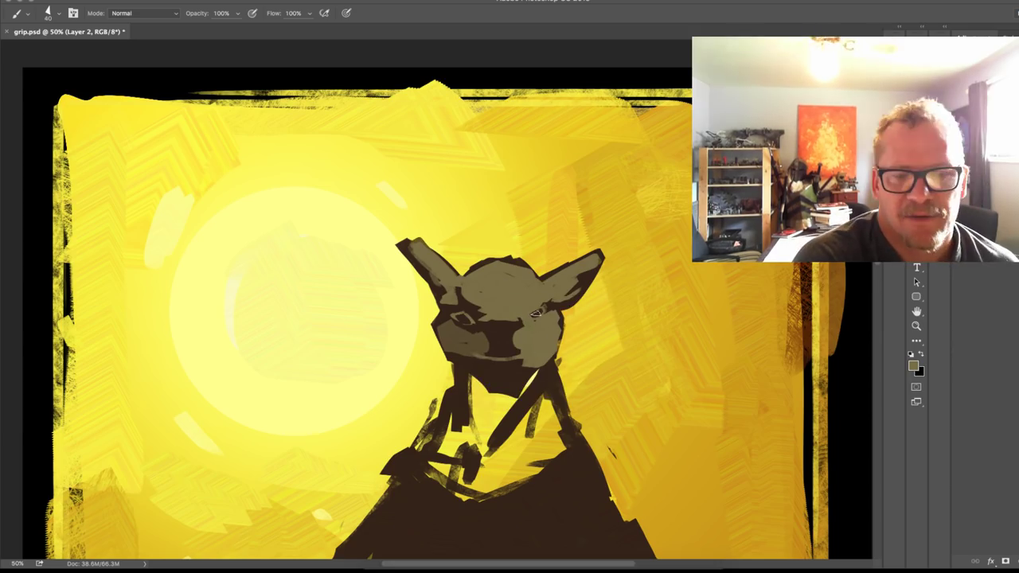
# Step: Sample the dark brown and paint over the outlined eyes to leave shadowed sockets under the brow
pyautogui.keyDown('alt'); pyautogui.click(538, 314); pyautogui.keyUp('alt')
pyautogui.moveTo(540, 311); pyautogui.dragTo(528, 317)
pyautogui.keyDown('alt'); pyautogui.click(529, 311); pyautogui.keyUp('alt')
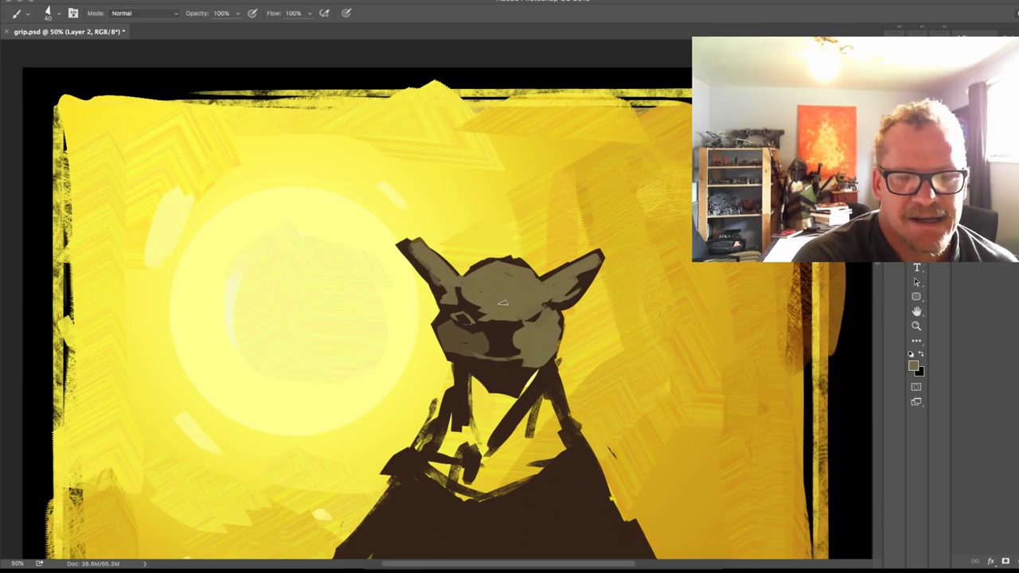
pyautogui.keyDown('alt'); pyautogui.click(475, 310); pyautogui.keyUp('alt')
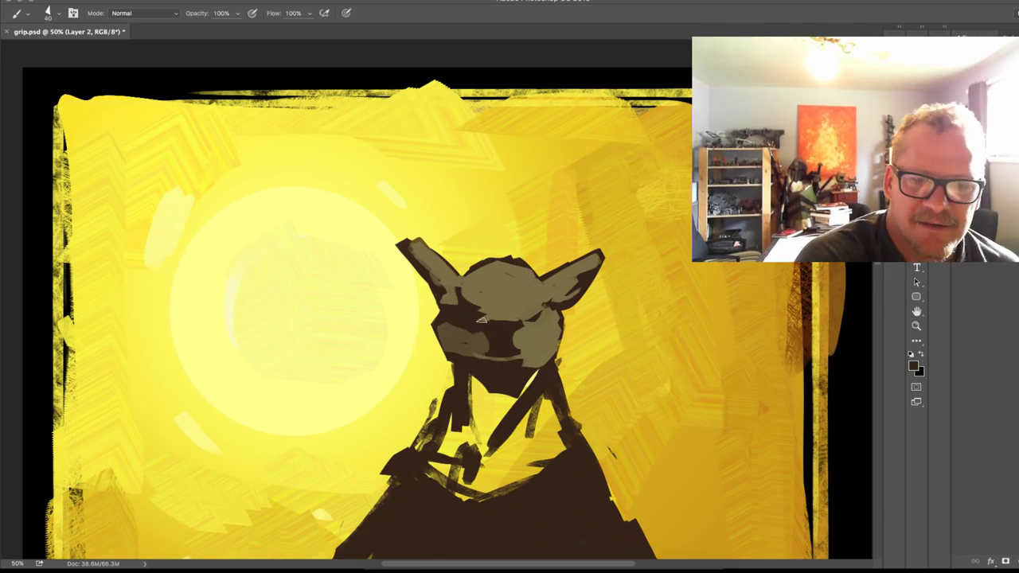
# Step: Shape the lower cheeks with a dark brown mouth line and fill the chin with sampled olive-grey
pyautogui.keyDown('alt'); pyautogui.click(521, 341); pyautogui.keyUp('alt')
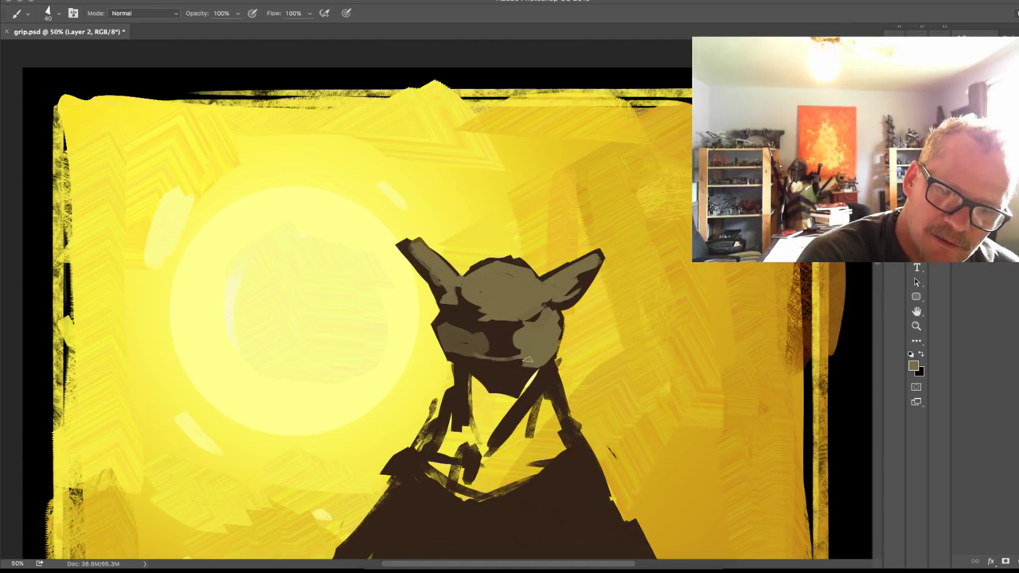
pyautogui.keyDown('alt'); pyautogui.click(513, 360); pyautogui.keyUp('alt')
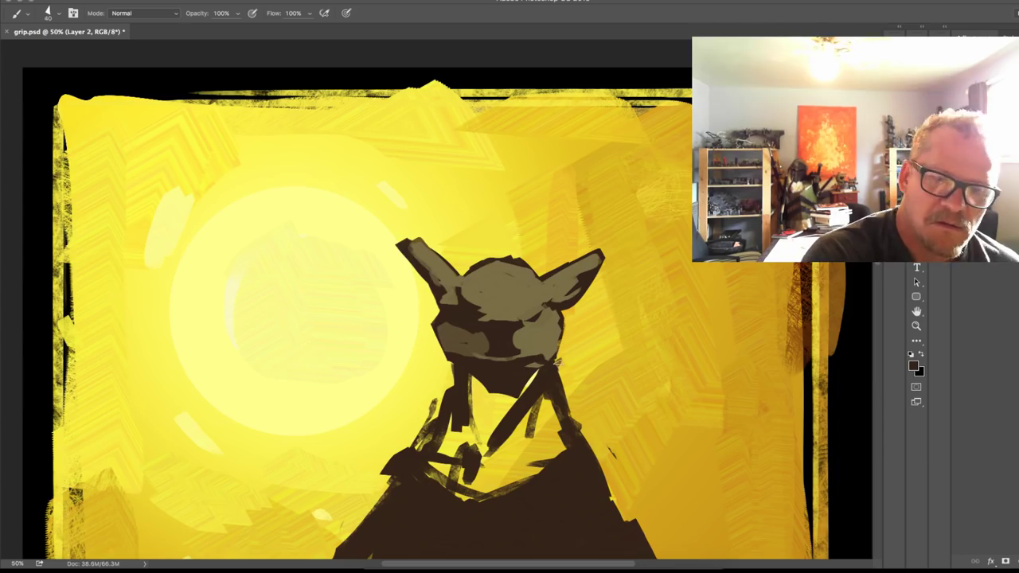
pyautogui.keyDown('alt'); pyautogui.click(533, 343); pyautogui.keyUp('alt')
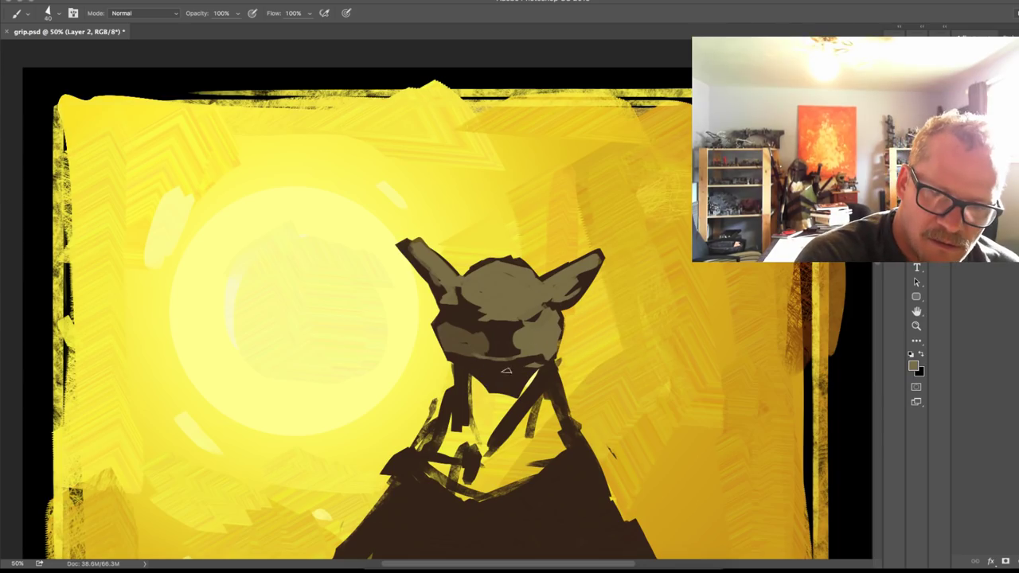
pyautogui.moveTo(506, 371)
pyautogui.mouseDown()
pyautogui.moveTo(494, 387)
pyautogui.moveTo(522, 375)
pyautogui.moveTo(482, 374)
pyautogui.mouseUp()
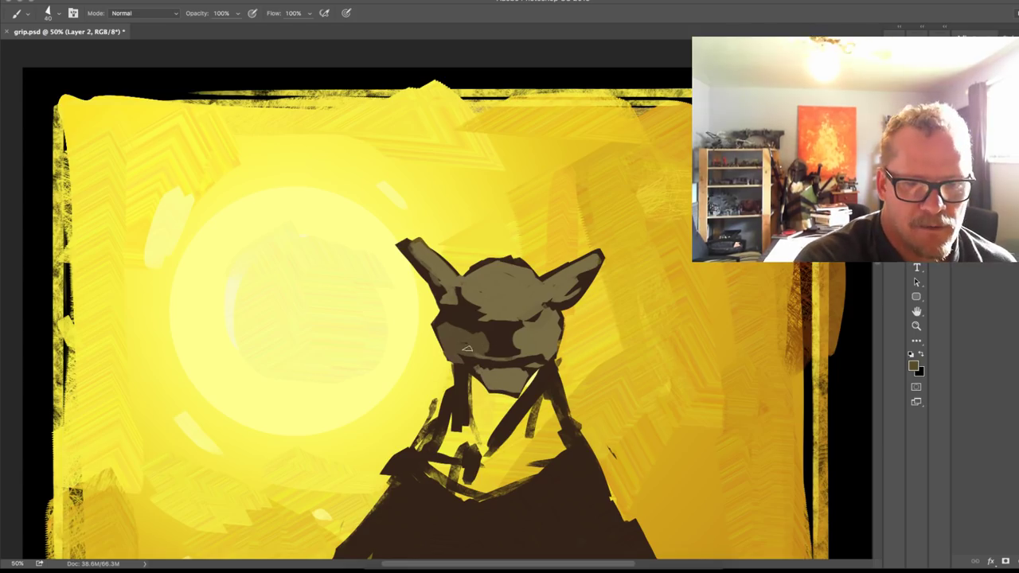
# Step: Fill the open neck and chest area with dark brown and paint olive-grey folds below the chin with a size 70 brush
pyautogui.keyDown('alt'); pyautogui.click(547, 374); pyautogui.keyUp('alt')
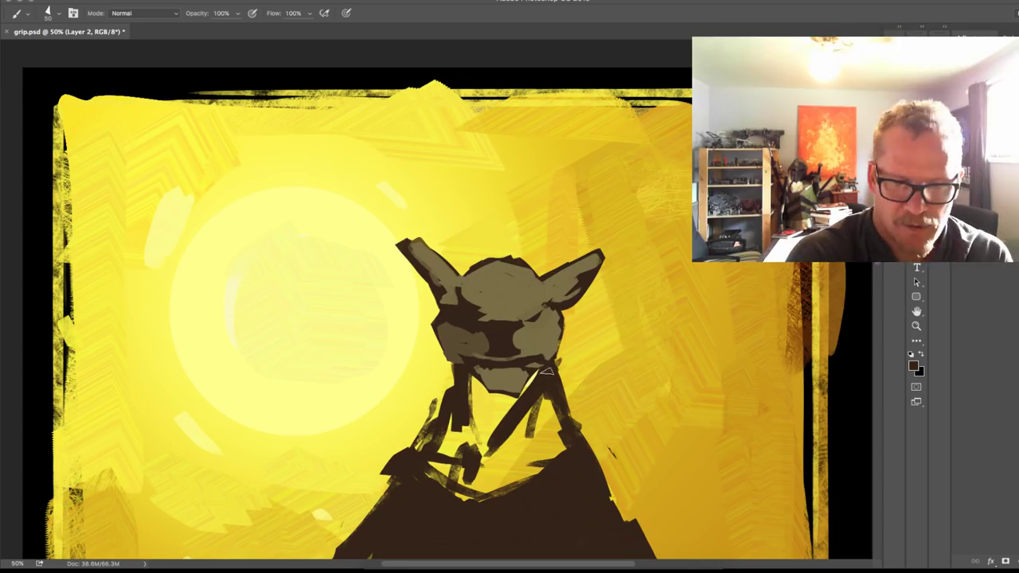
pyautogui.moveTo(538, 371)
pyautogui.mouseDown()
pyautogui.moveTo(513, 402)
pyautogui.moveTo(476, 383)
pyautogui.moveTo(499, 428)
pyautogui.moveTo(450, 422)
pyautogui.moveTo(442, 470)
pyautogui.moveTo(477, 478)
pyautogui.moveTo(522, 410)
pyautogui.moveTo(550, 402)
pyautogui.moveTo(565, 447)
pyautogui.mouseUp()
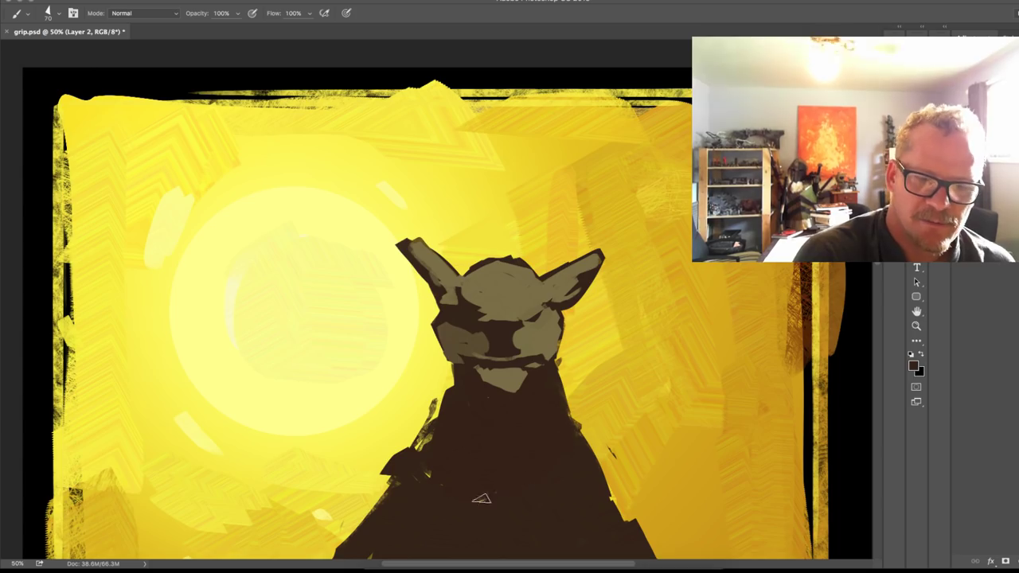
pyautogui.keyDown('alt'); pyautogui.click(540, 330); pyautogui.keyUp('alt')
pyautogui.moveTo(549, 374); pyautogui.dragTo(492, 458)
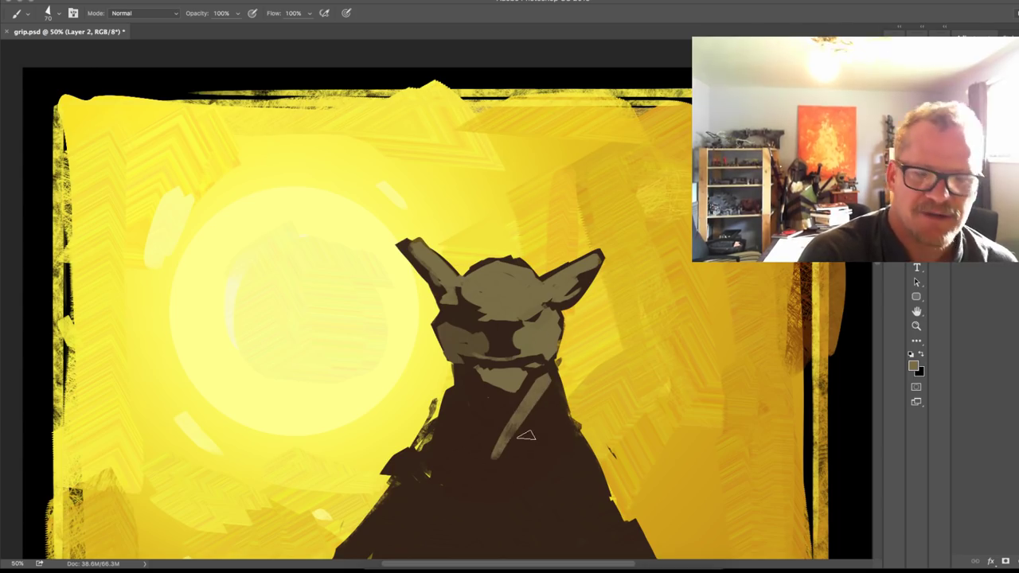
pyautogui.moveTo(468, 382)
pyautogui.mouseDown()
pyautogui.moveTo(497, 434)
pyautogui.moveTo(553, 426)
pyautogui.moveTo(548, 387)
pyautogui.moveTo(497, 368)
pyautogui.moveTo(534, 416)
pyautogui.moveTo(544, 443)
pyautogui.moveTo(533, 455)
pyautogui.moveTo(547, 387)
pyautogui.moveTo(521, 415)
pyautogui.moveTo(482, 390)
pyautogui.moveTo(502, 415)
pyautogui.moveTo(482, 440)
pyautogui.moveTo(477, 407)
pyautogui.moveTo(503, 422)
pyautogui.mouseUp()
pyautogui.press('alt+super+z')
pyautogui.press('alt+super+z')
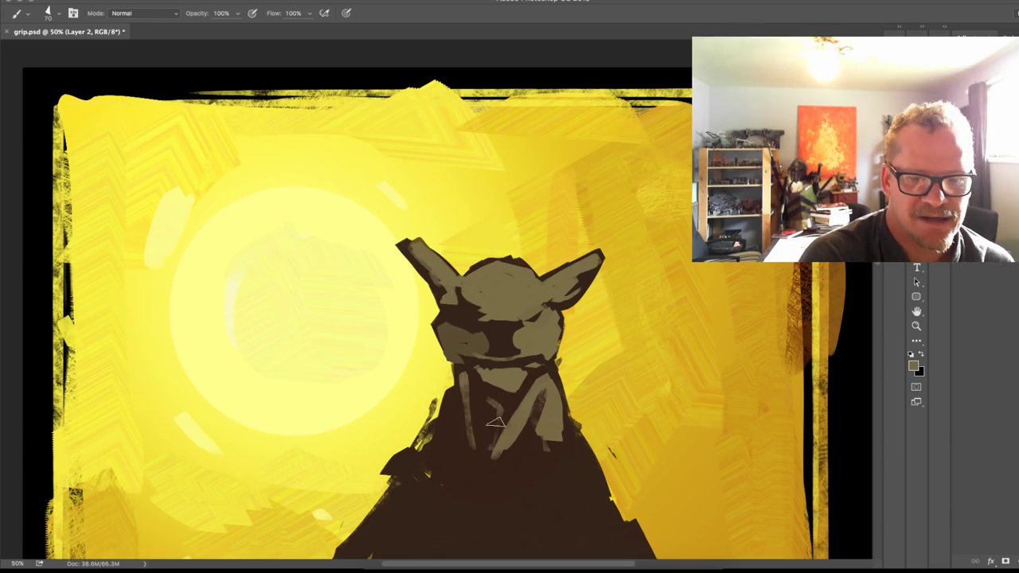
pyautogui.moveTo(499, 418)
pyautogui.mouseDown()
pyautogui.moveTo(487, 442)
pyautogui.moveTo(503, 403)
pyautogui.moveTo(460, 439)
pyautogui.moveTo(454, 416)
pyautogui.mouseUp()
pyautogui.keyDown('alt'); pyautogui.click(464, 398); pyautogui.keyUp('alt')
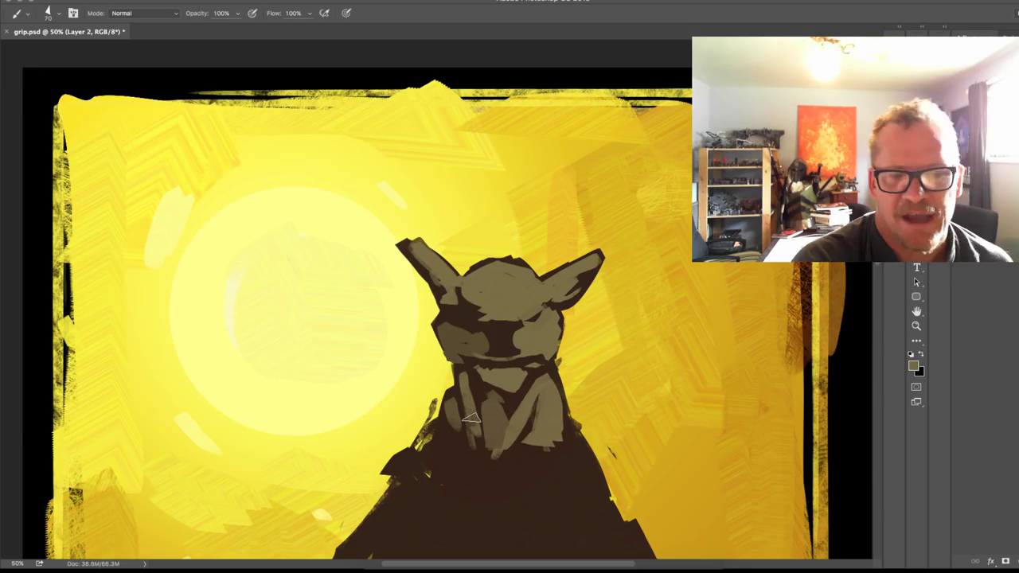
# Step: Reduce the brush to size 35 and refine the nose and upper lip with sampled dark brown and olive-grey
pyautogui.keyDown('alt'); pyautogui.click(500, 360); pyautogui.keyUp('alt')
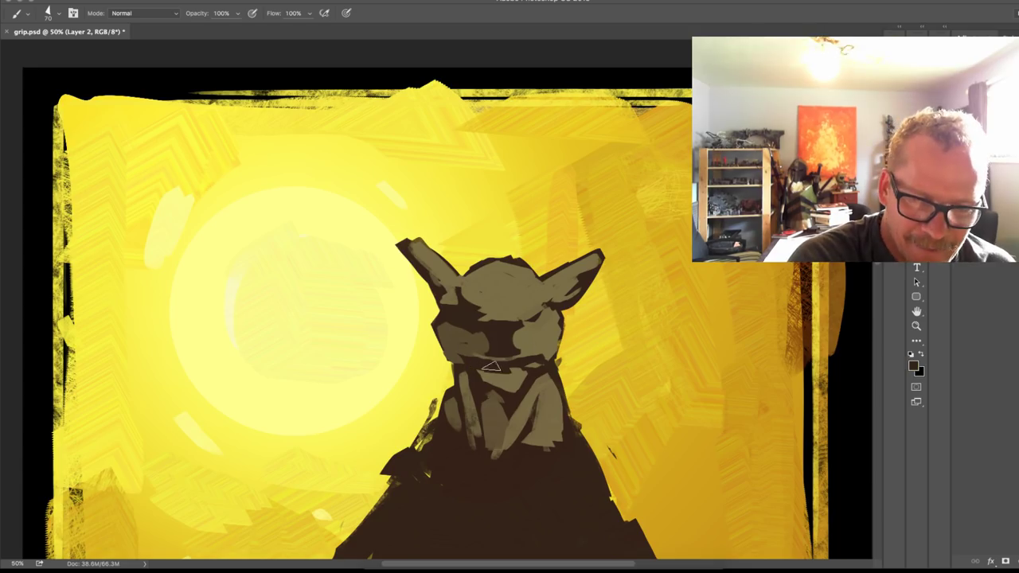
pyautogui.press('[')
pyautogui.press('[')
pyautogui.press('[')
pyautogui.press('[')
pyautogui.press('[')
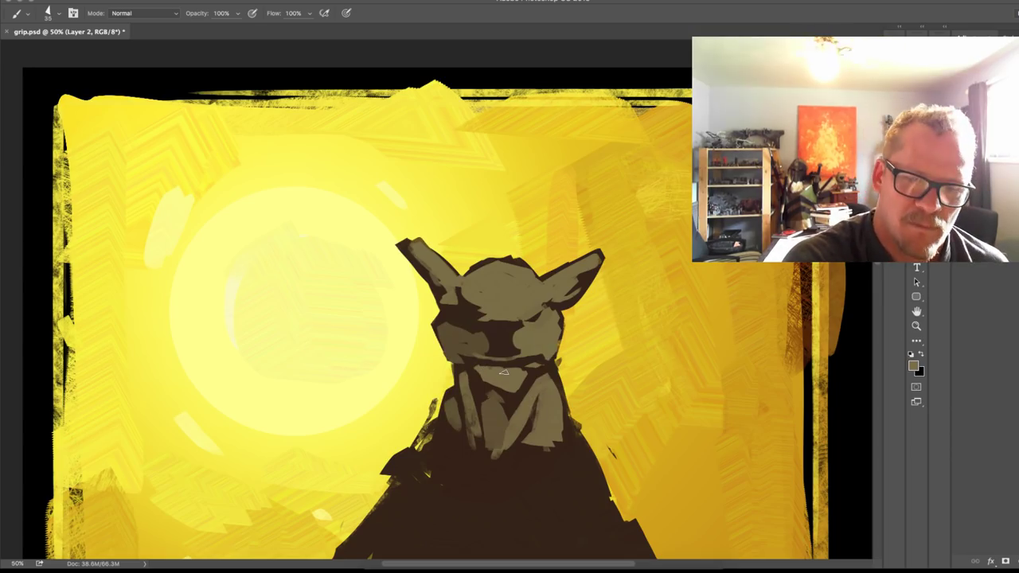
pyautogui.keyDown('alt'); pyautogui.click(504, 357); pyautogui.keyUp('alt')
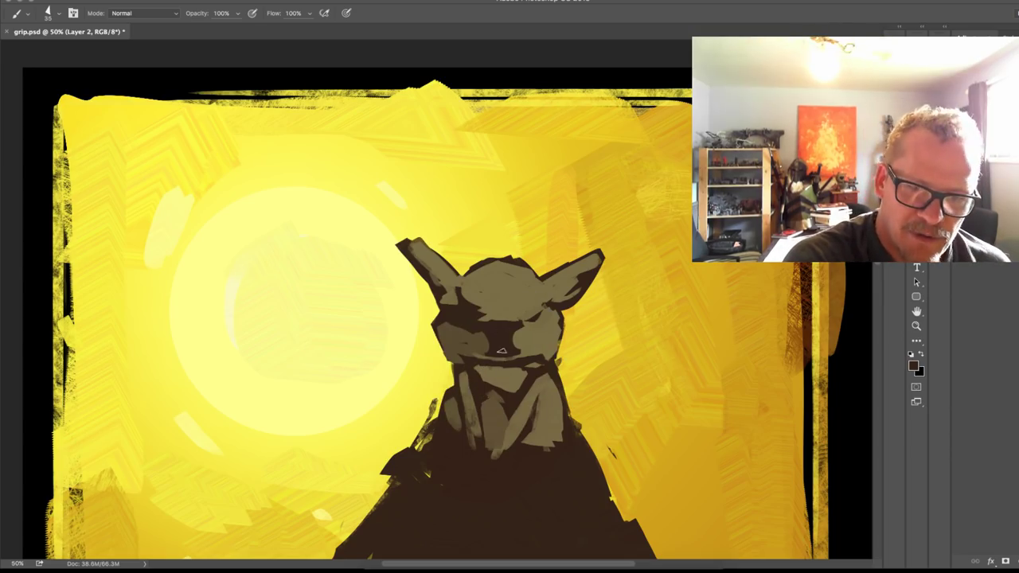
pyautogui.keyDown('alt'); pyautogui.click(538, 329); pyautogui.keyUp('alt')
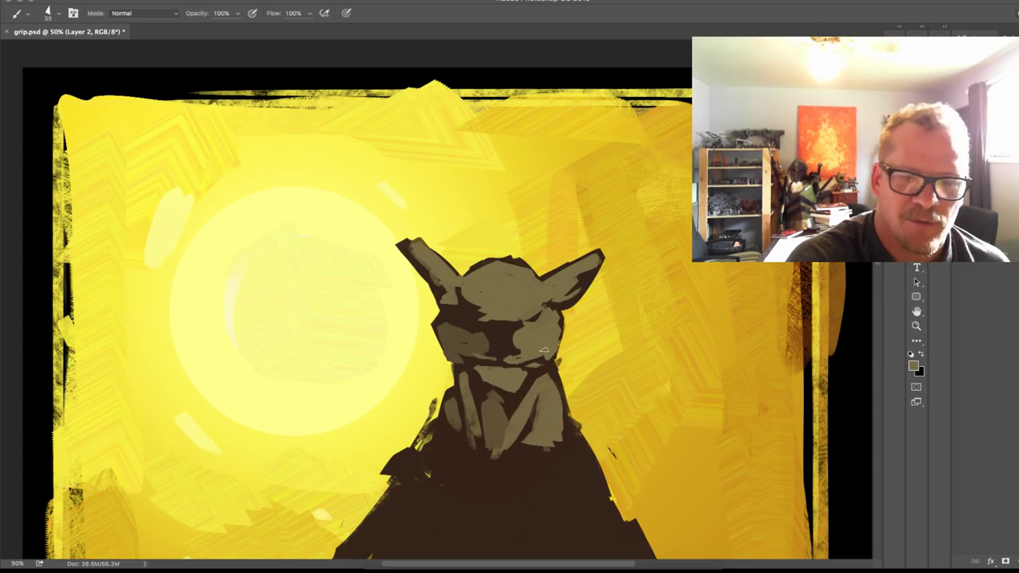
pyautogui.moveTo(496, 358); pyautogui.dragTo(477, 361)
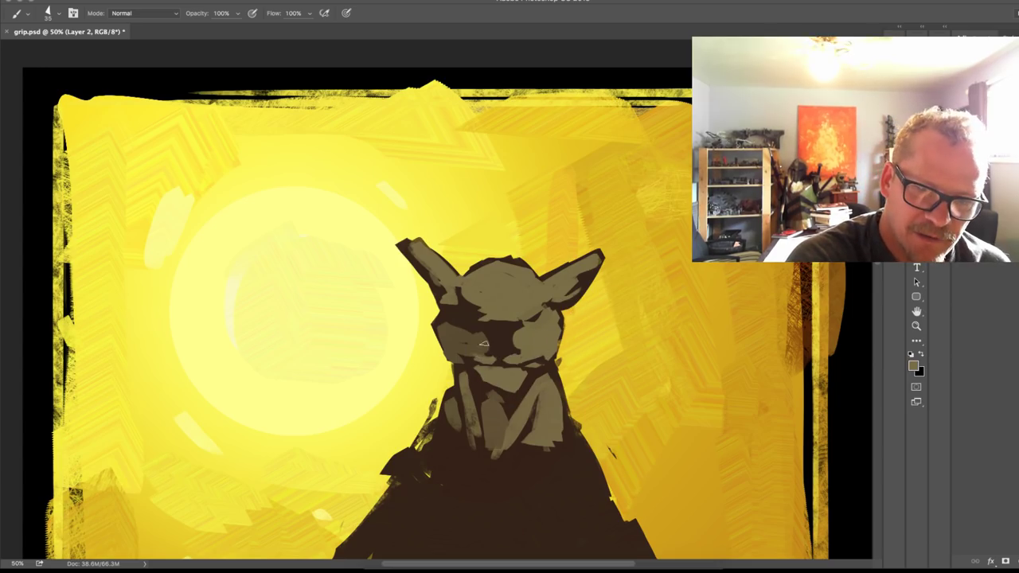
# Step: Sample dark brown to touch up the mouth line and save grip.psd
pyautogui.keyDown('alt'); pyautogui.click(480, 351); pyautogui.keyUp('alt')
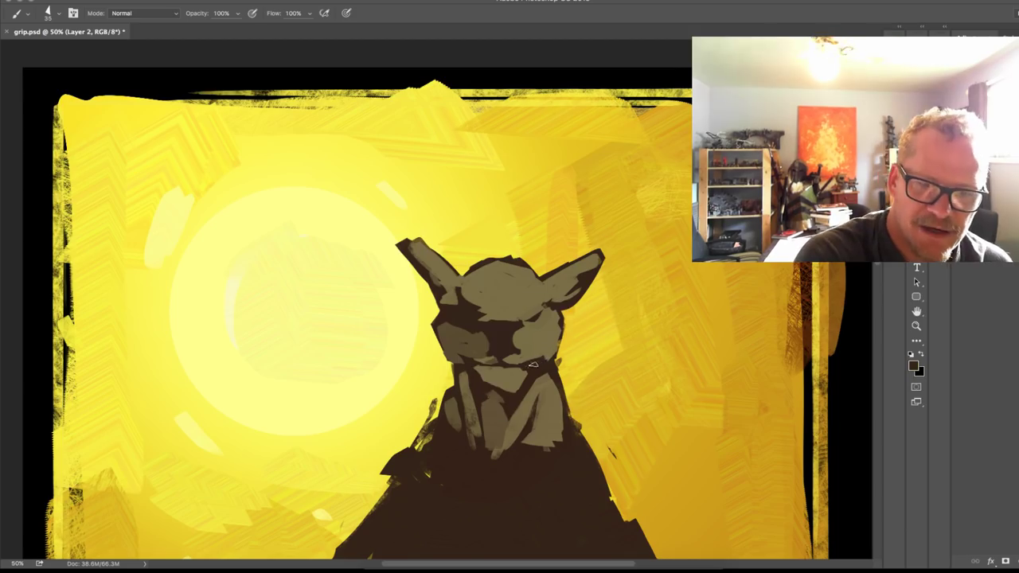
pyautogui.keyDown('alt'); pyautogui.click(542, 370); pyautogui.keyUp('alt')
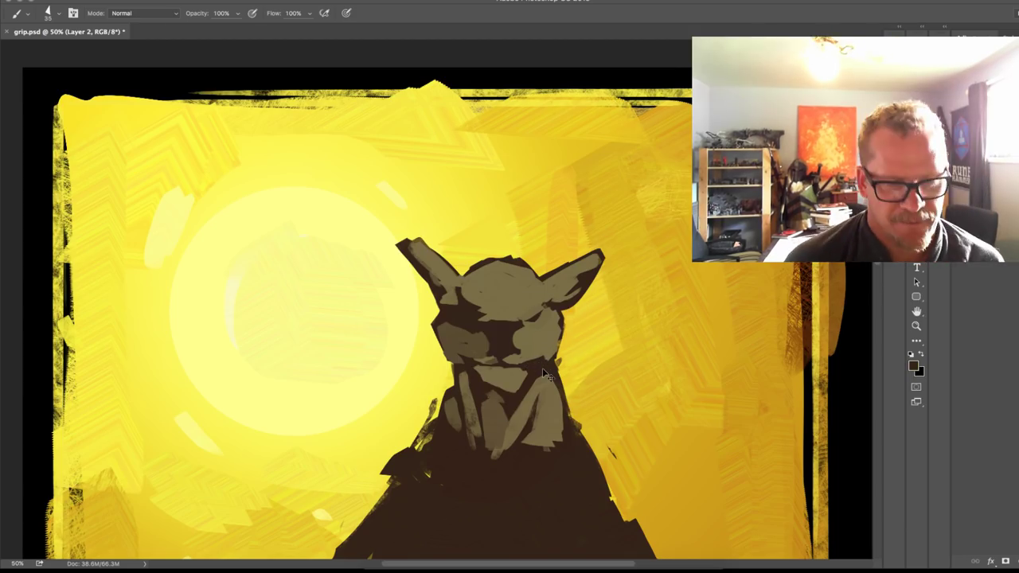
pyautogui.hotkey('ctrl', 's')
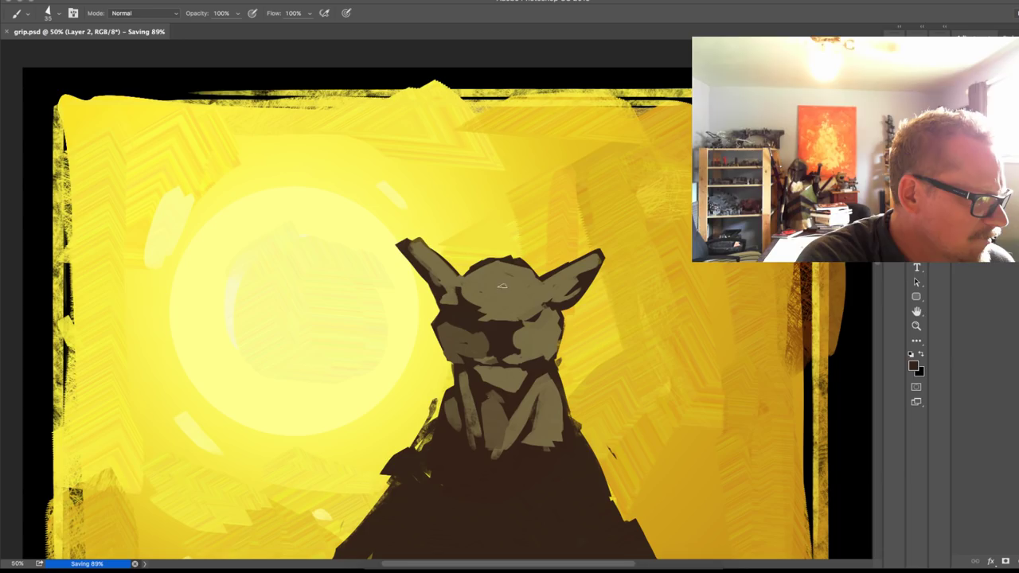
# Step: Extend the forehead's olive-grey toward the sunward ear and redefine the ear's base with sampled dark brown
pyautogui.keyDown('alt'); pyautogui.click(502, 286); pyautogui.keyUp('alt')
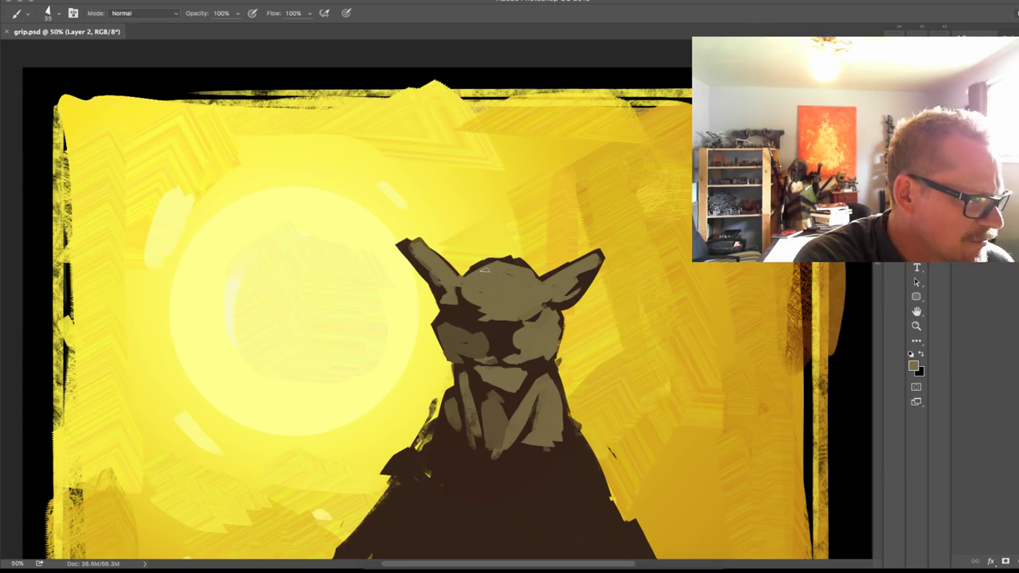
pyautogui.moveTo(479, 308); pyautogui.dragTo(479, 274)
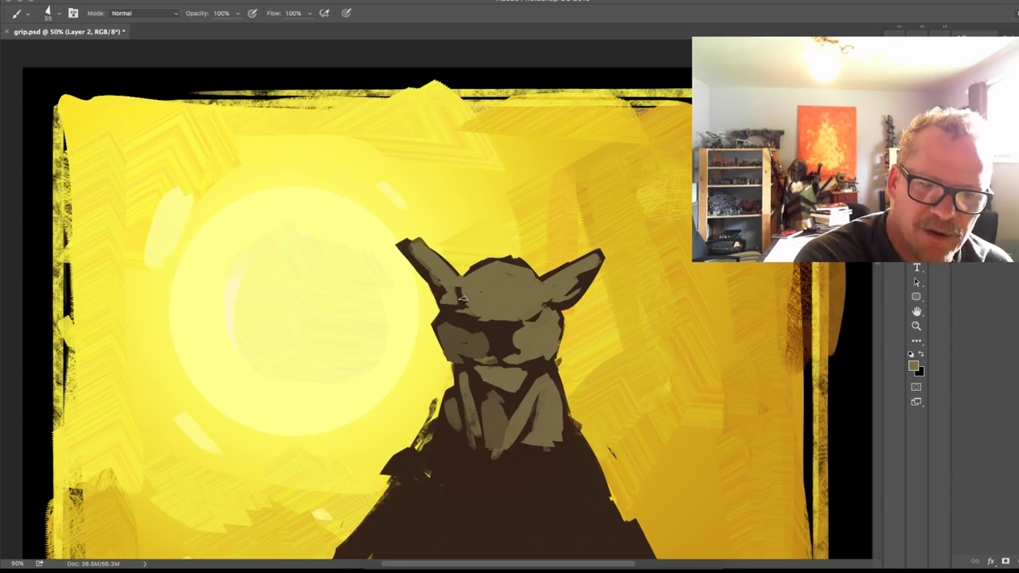
pyautogui.keyDown('alt'); pyautogui.click(443, 291); pyautogui.keyUp('alt')
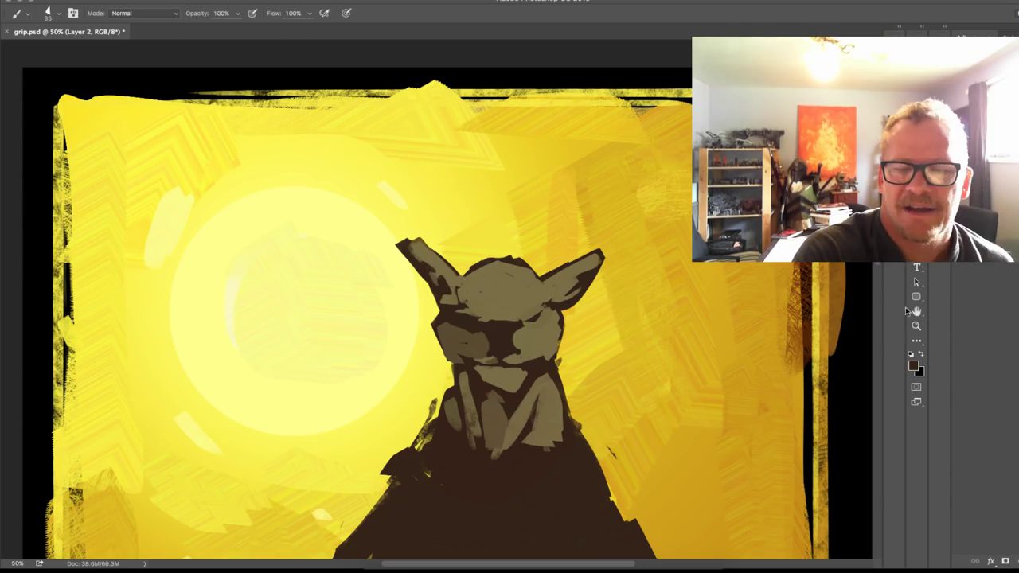
# Step: Erase the outer edges of both ears to taper them, reducing the eraser to size 35
pyautogui.press('e')
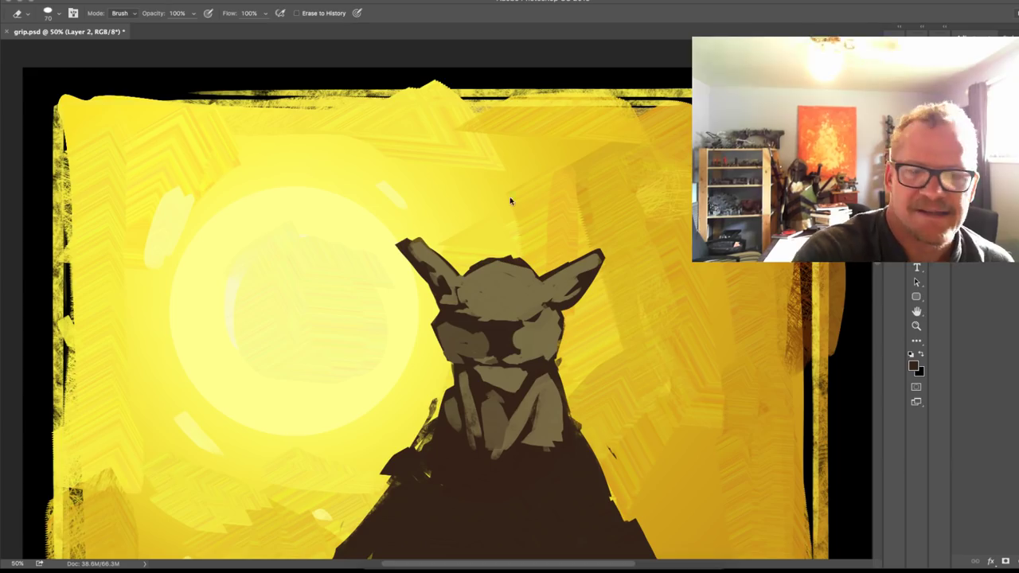
pyautogui.moveTo(405, 236)
pyautogui.mouseDown()
pyautogui.moveTo(432, 249)
pyautogui.moveTo(401, 237)
pyautogui.moveTo(456, 262)
pyautogui.mouseUp()
pyautogui.moveTo(576, 245)
pyautogui.mouseDown()
pyautogui.moveTo(620, 257)
pyautogui.moveTo(590, 302)
pyautogui.moveTo(579, 295)
pyautogui.moveTo(597, 303)
pyautogui.moveTo(570, 308)
pyautogui.mouseUp()
pyautogui.press('super+z')
pyautogui.press('[')
pyautogui.press('[')
pyautogui.press('[')
pyautogui.press('[')
pyautogui.press('[')
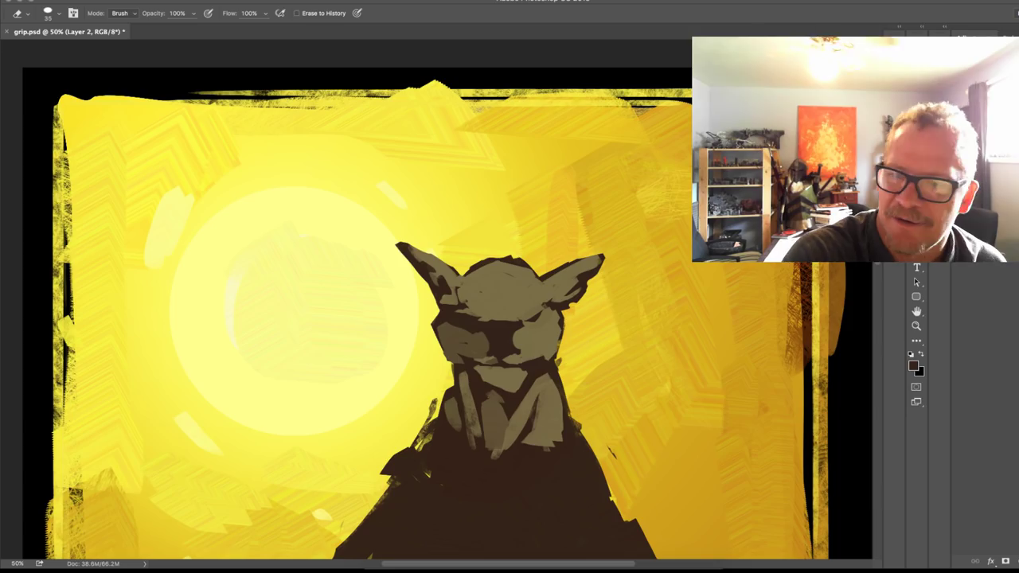
# Step: Refine the brow and eye sockets with sampled olive-grey and dark brown, ending with the brush at size 25
pyautogui.press('b')
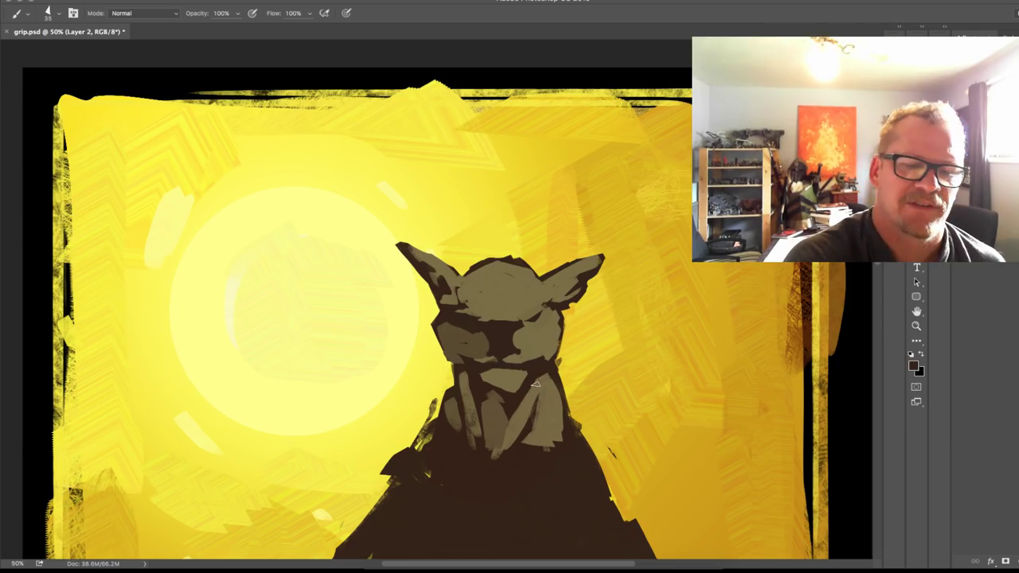
pyautogui.moveTo(580, 302); pyautogui.dragTo(588, 256)
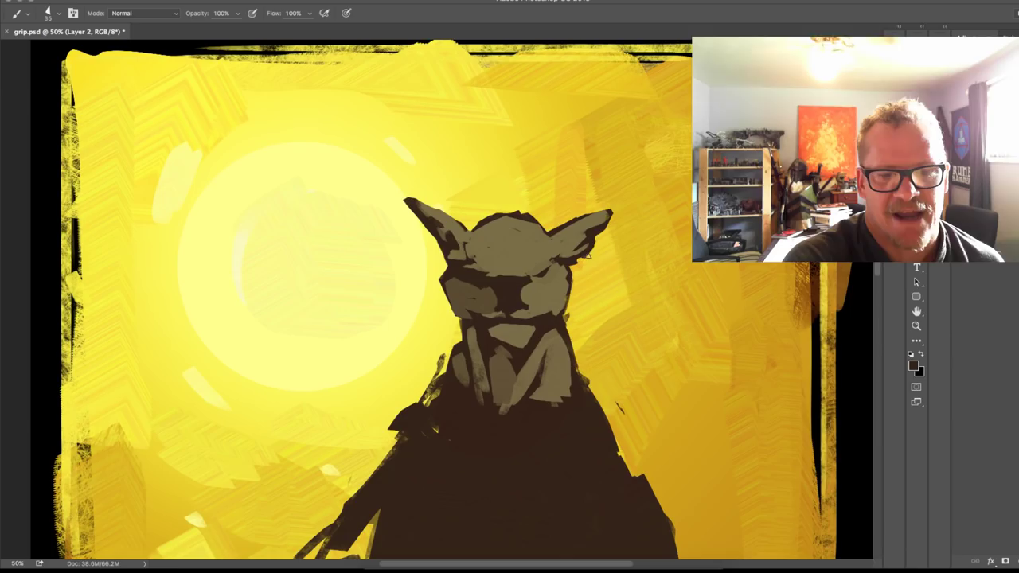
pyautogui.keyDown('alt'); pyautogui.click(555, 278); pyautogui.keyUp('alt')
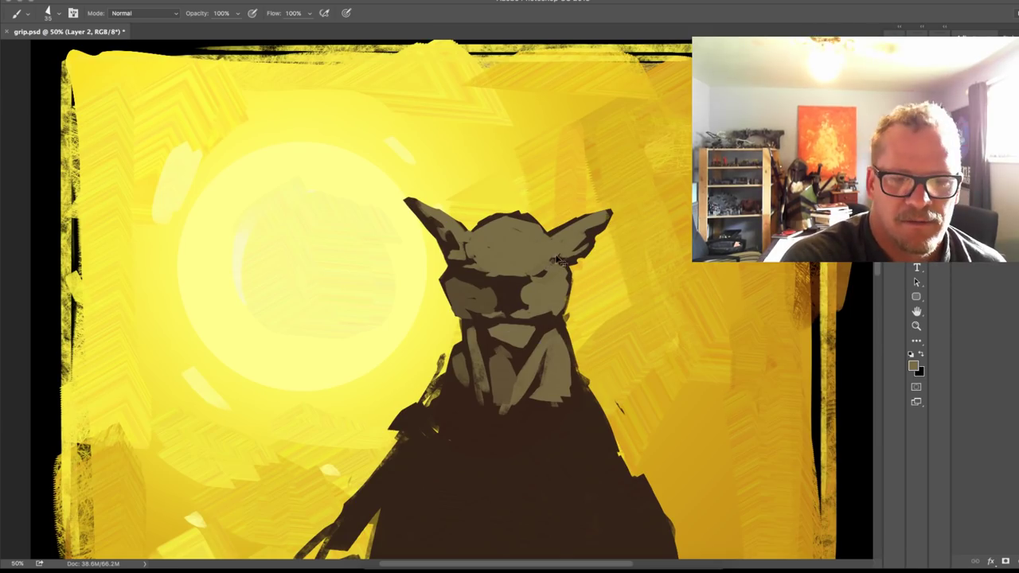
pyautogui.keyDown('alt'); pyautogui.click(484, 289); pyautogui.keyUp('alt')
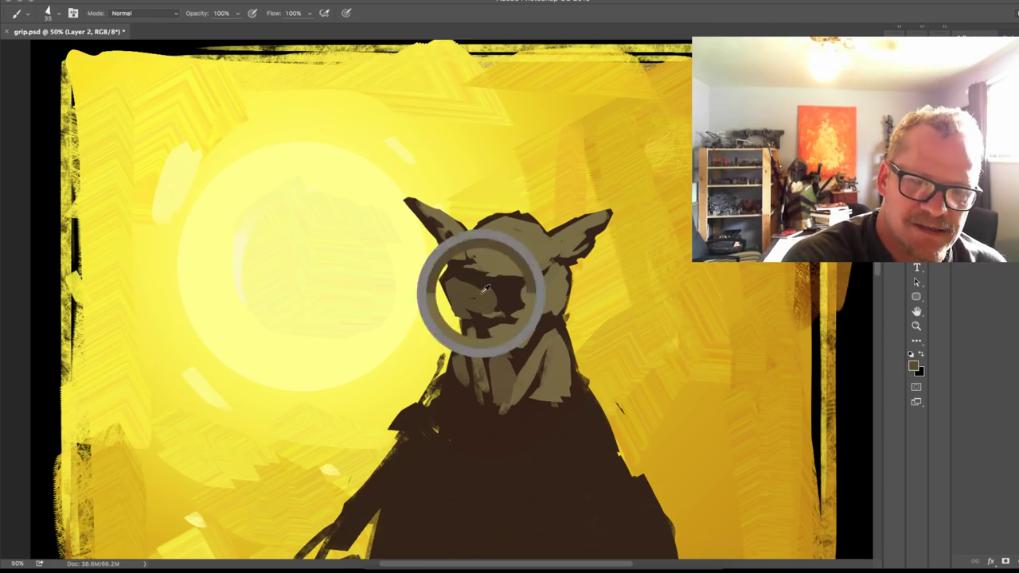
pyautogui.press('[')
pyautogui.press('[')
pyautogui.press('[')
pyautogui.press('[')
pyautogui.press('[')
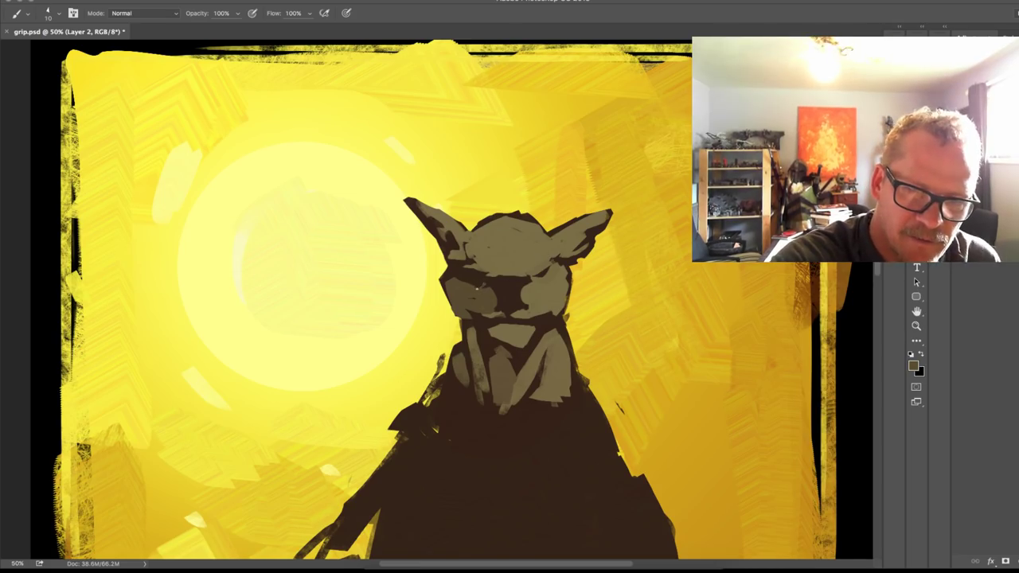
pyautogui.press(']')
pyautogui.press(']')
pyautogui.press(']')
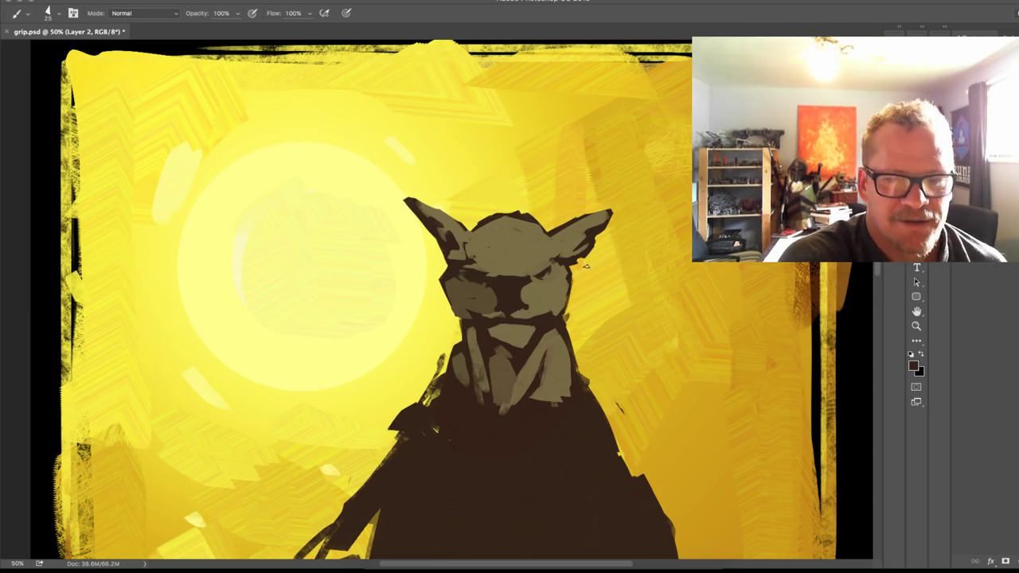
# Step: Shade the sunward side of the forehead and cheek with darker olive-brown tones sampled from the face
pyautogui.moveTo(665, 358); pyautogui.dragTo(651, 273)
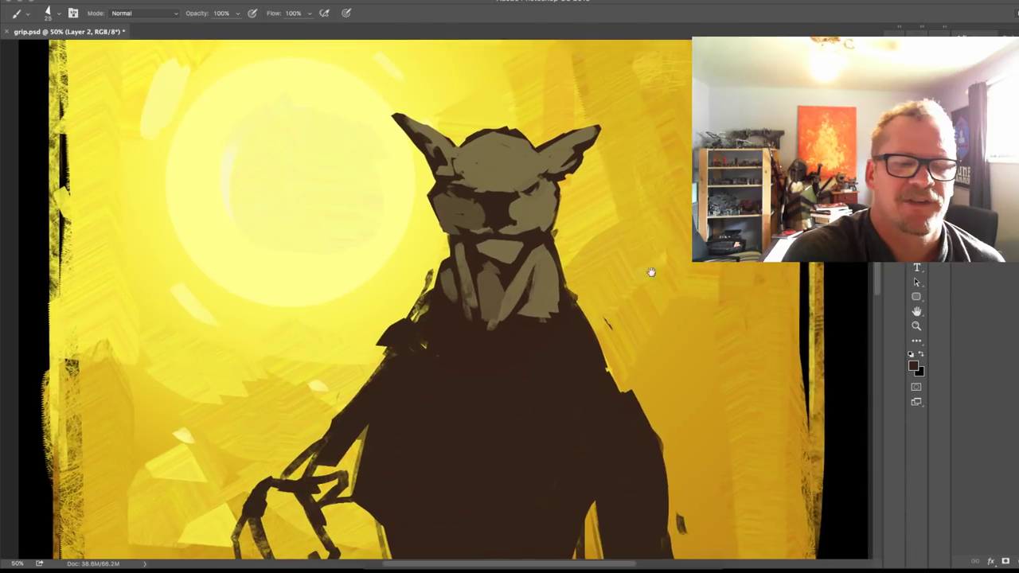
pyautogui.keyDown('alt'); pyautogui.click(506, 236); pyautogui.keyUp('alt')
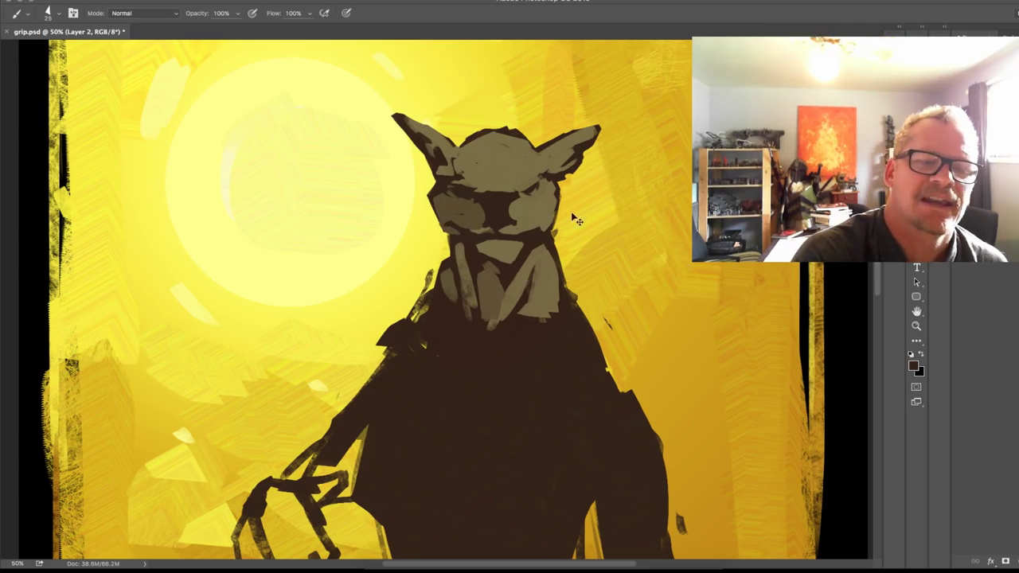
pyautogui.keyDown('alt'); pyautogui.click(471, 223); pyautogui.keyUp('alt')
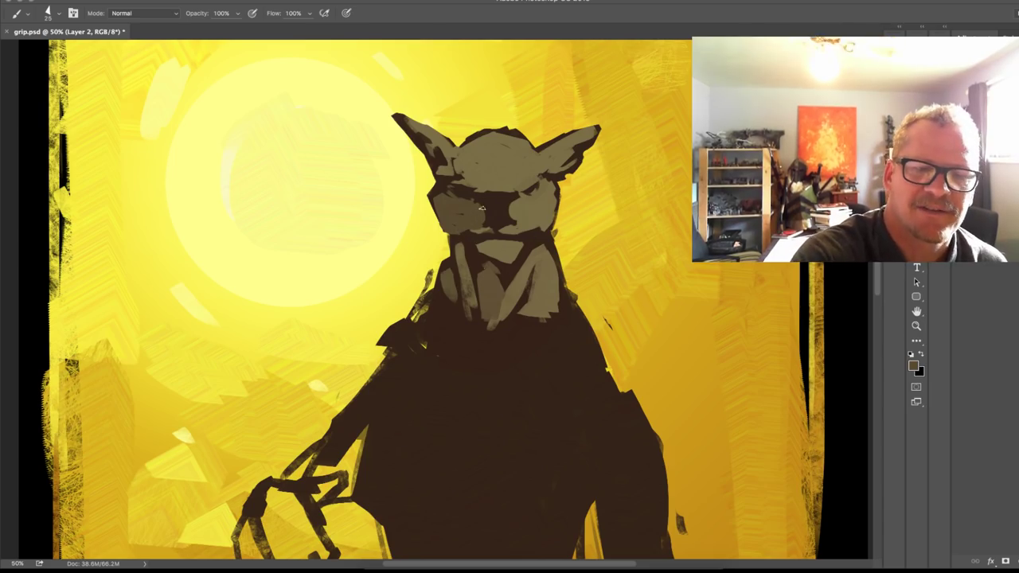
pyautogui.keyDown('alt'); pyautogui.click(462, 201); pyautogui.keyUp('alt')
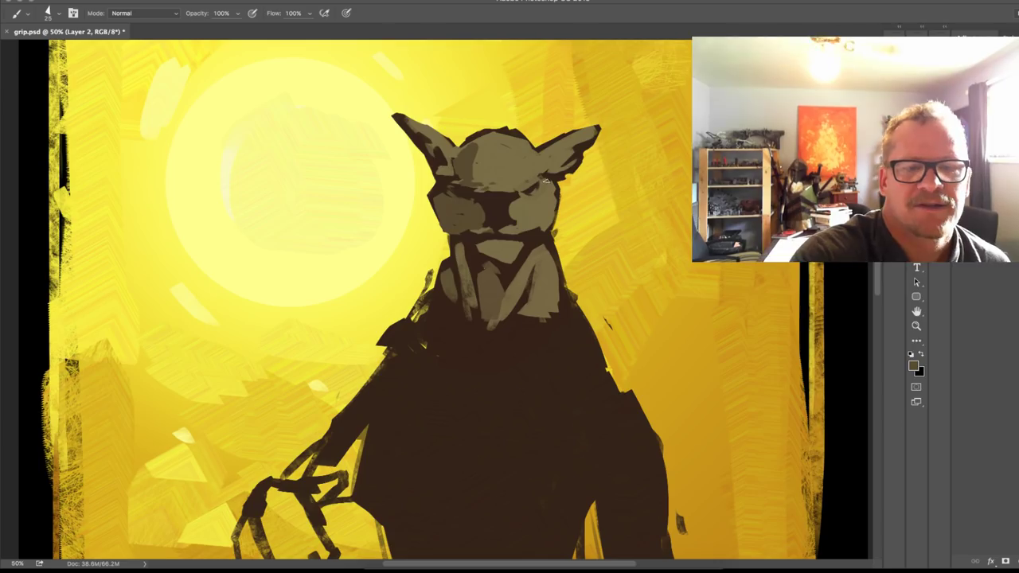
# Step: Choose a bright yellow foreground colour, reduce the brush size and paint small glowing slits for both eyes
pyautogui.click(914, 367)
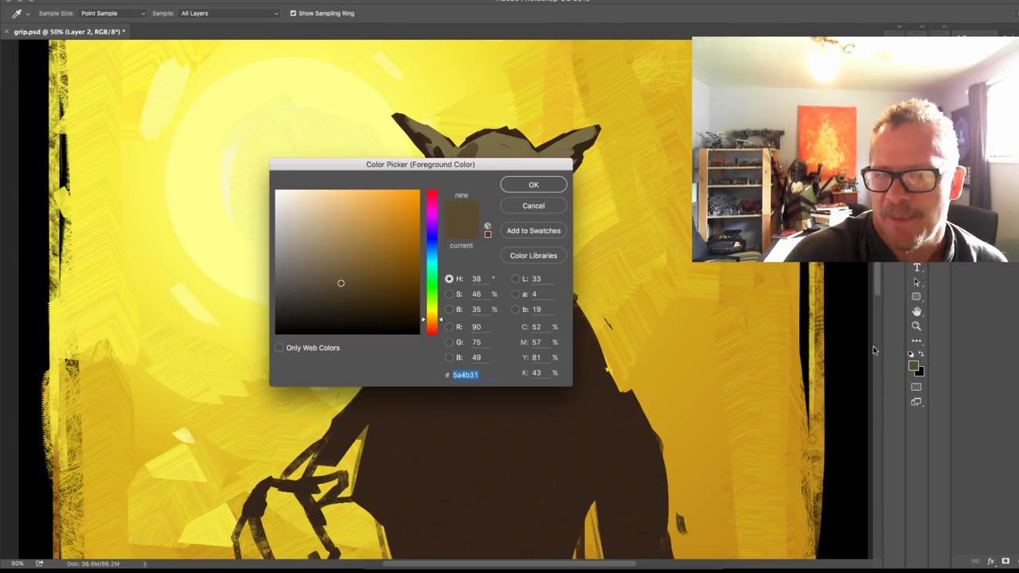
pyautogui.moveTo(432, 314); pyautogui.dragTo(433, 301)
pyautogui.click(396, 199)
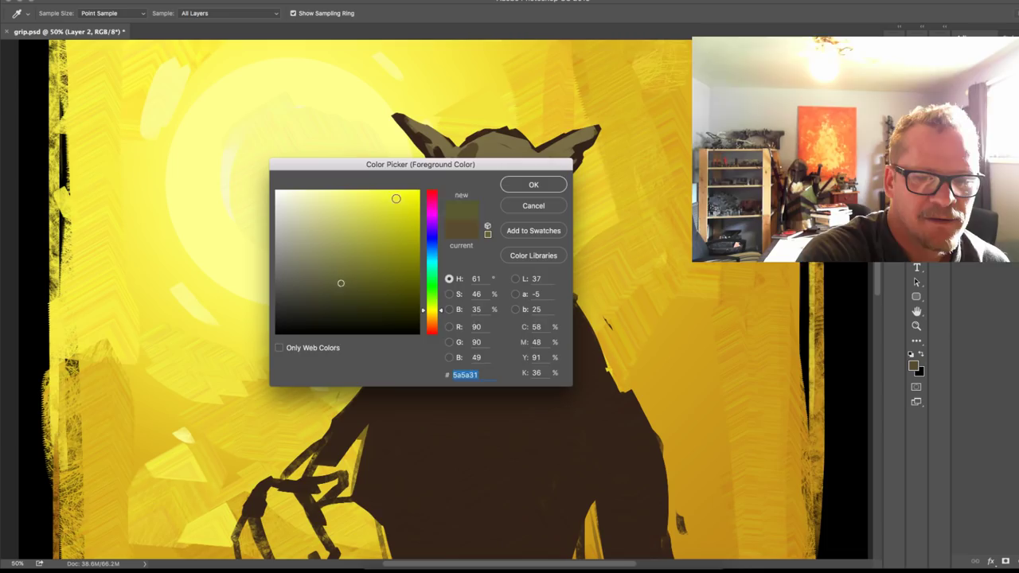
pyautogui.click(534, 185)
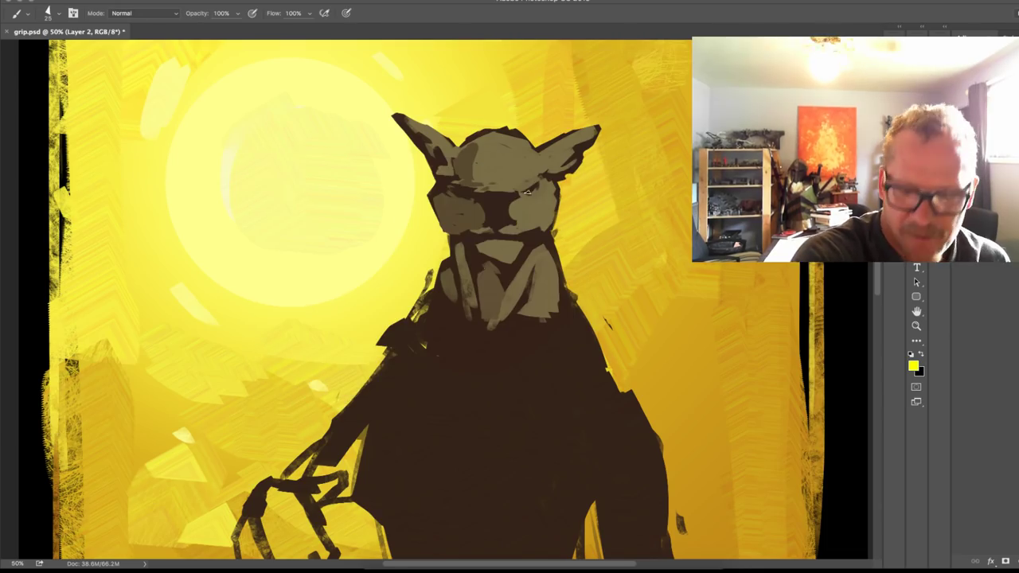
pyautogui.press('[')
pyautogui.press('[')
pyautogui.press('[')
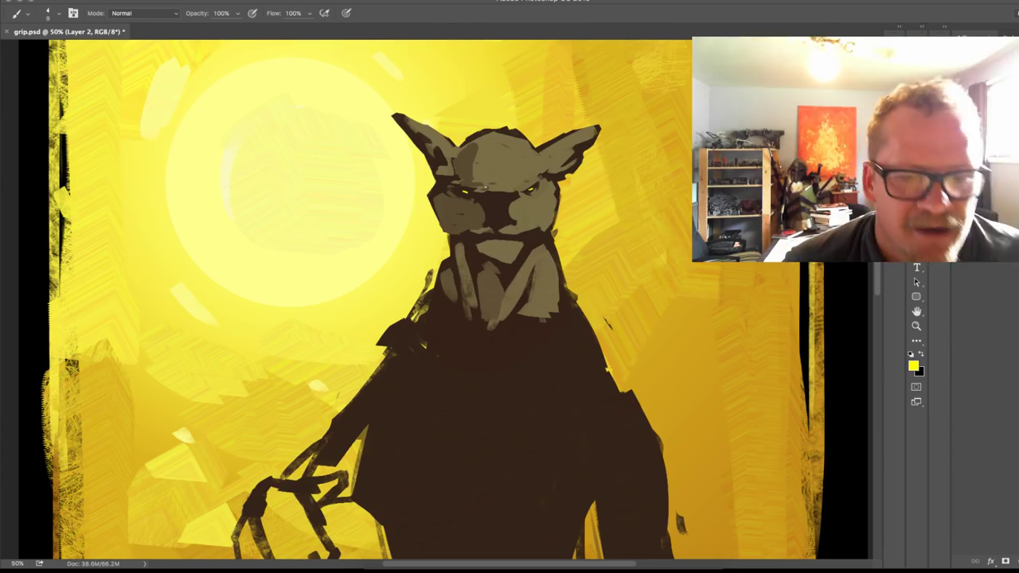
# Step: Set the foreground colour to grey 76746f and paint a few small teeth along the mouth with the brush at size 15
pyautogui.keyDown('alt'); pyautogui.click(473, 156); pyautogui.keyUp('alt')
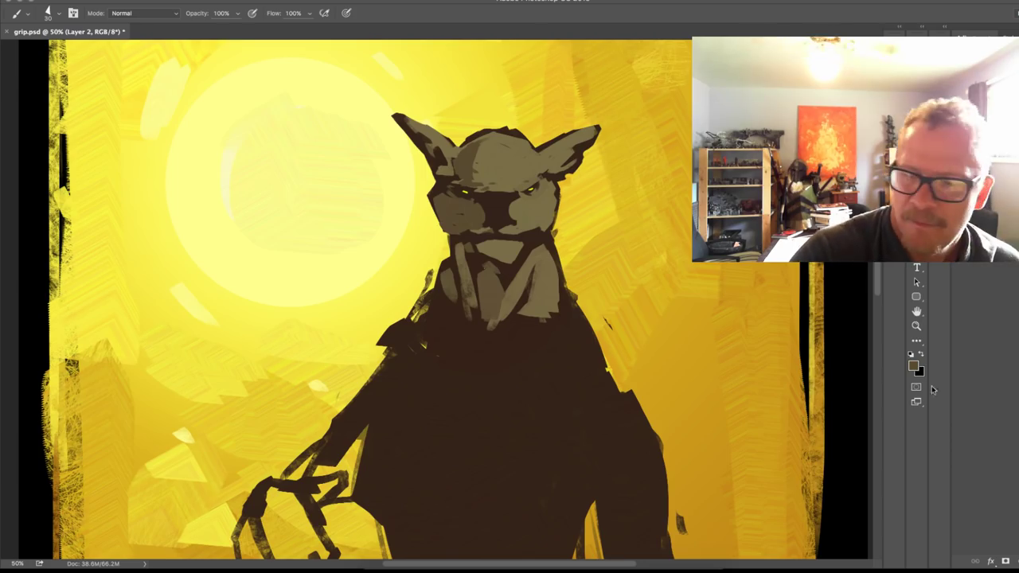
pyautogui.click(913, 365)
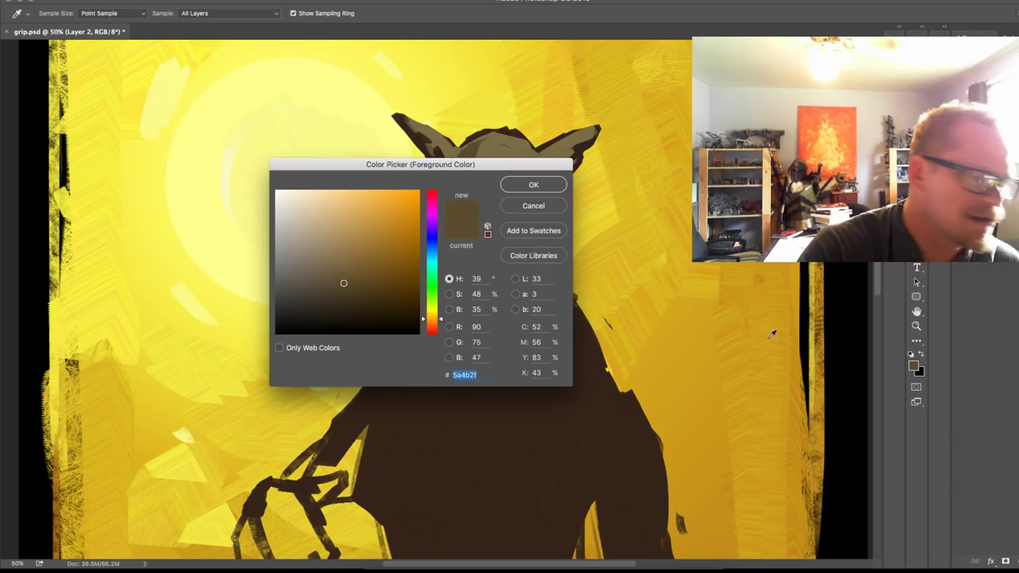
pyautogui.moveTo(296, 279); pyautogui.dragTo(283, 267)
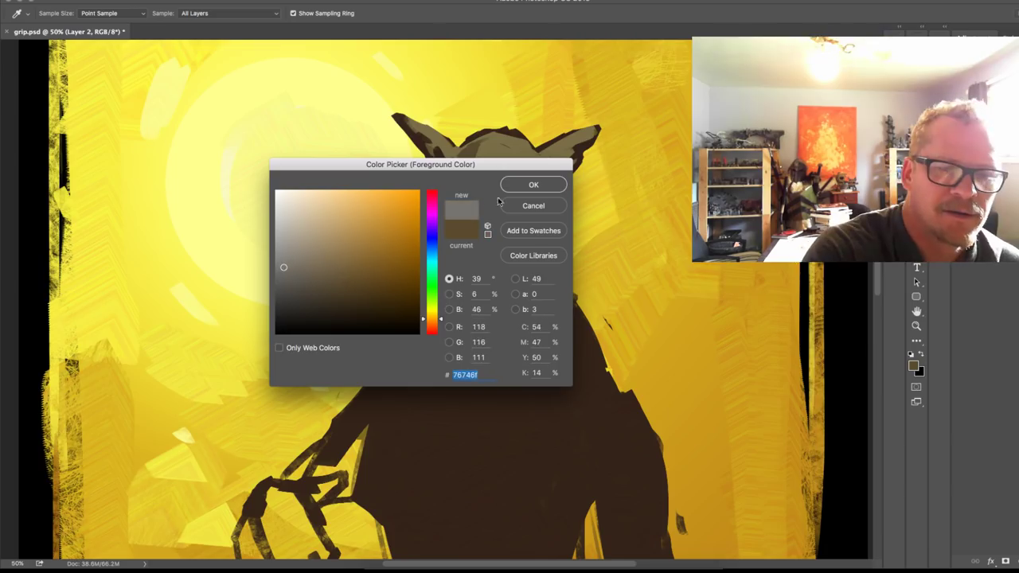
pyautogui.click(542, 184)
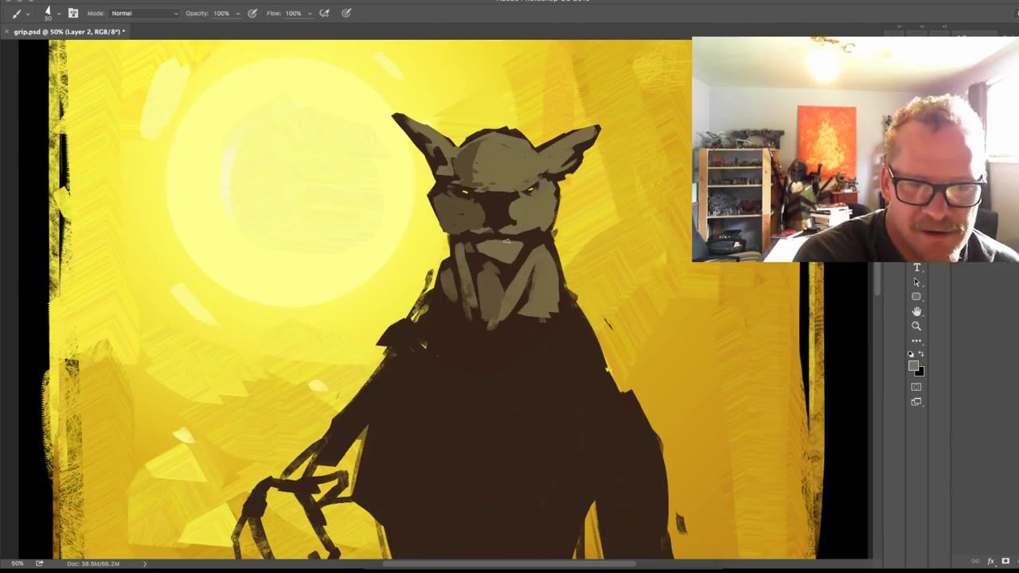
pyautogui.hotkey('ctrl', '+')
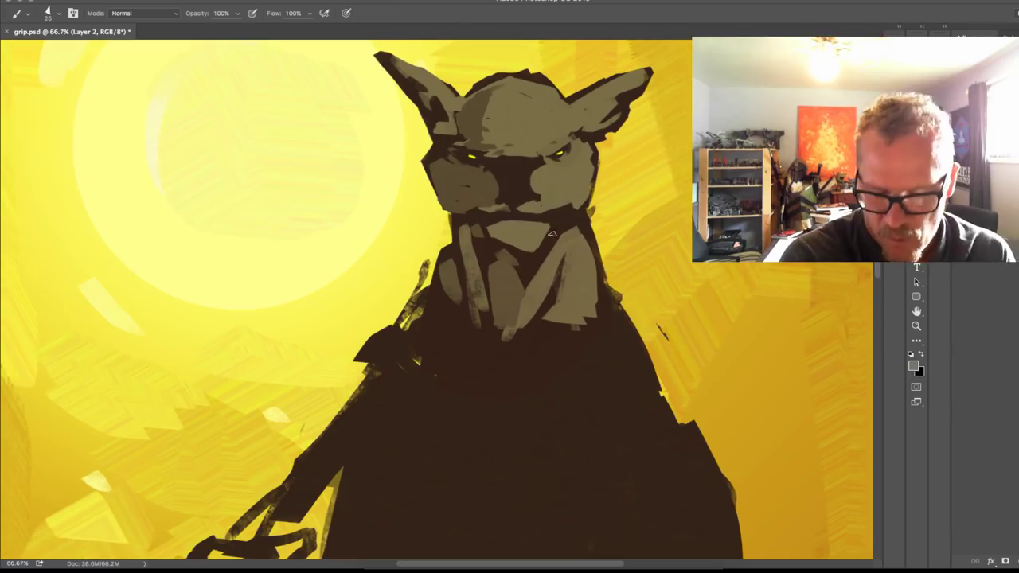
pyautogui.press('[')
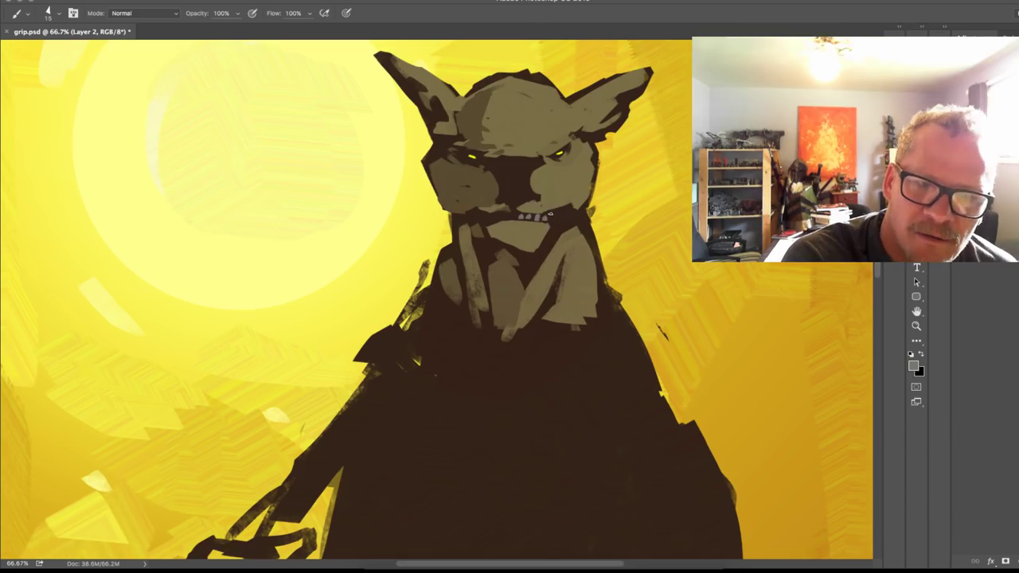
# Step: Paint a long fang at each side of the mouth and complete the row of grey teeth, undoing stray strokes
pyautogui.moveTo(549, 213)
pyautogui.mouseDown()
pyautogui.moveTo(552, 229)
pyautogui.moveTo(562, 227)
pyautogui.mouseUp()
pyautogui.press('alt+super+z')
pyautogui.press('alt+super+z')
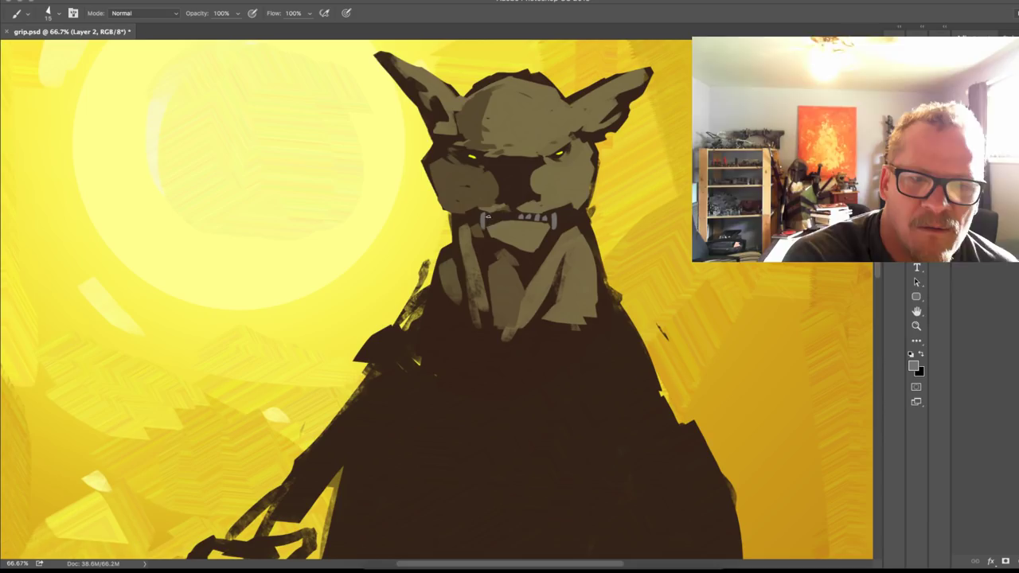
pyautogui.moveTo(490, 215); pyautogui.dragTo(506, 216)
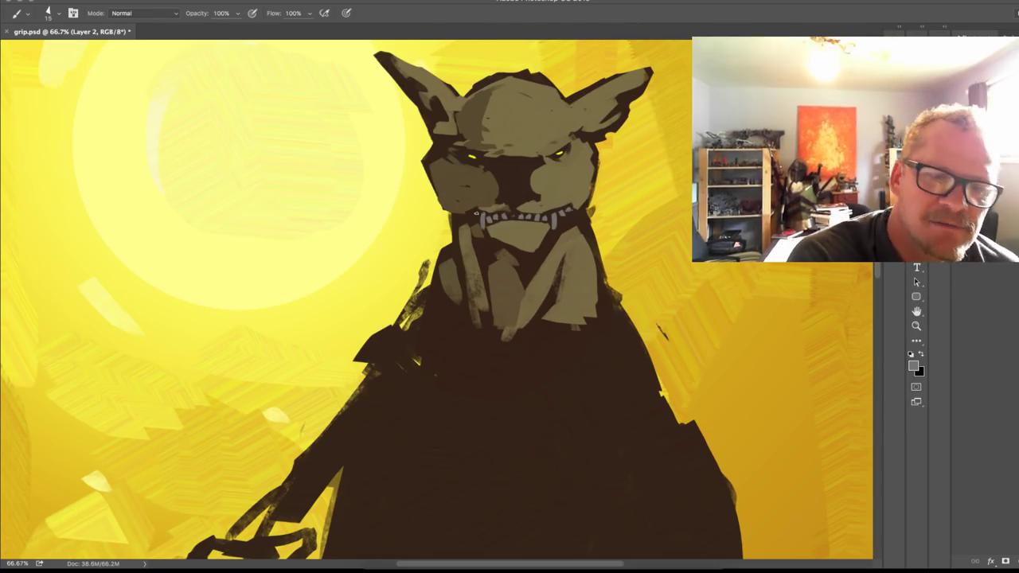
pyautogui.moveTo(478, 219); pyautogui.dragTo(470, 213)
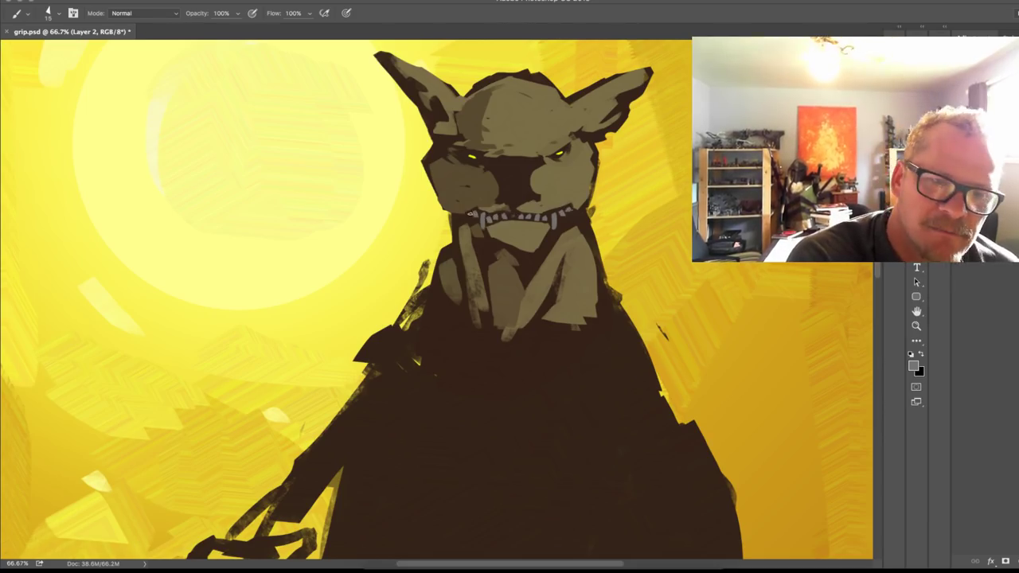
# Step: Paint a stitched scar down the cheek away from the sun in sampled dark brown and scars on the forehead in olive-brown
pyautogui.keyDown('alt'); pyautogui.click(567, 194); pyautogui.keyUp('alt')
pyautogui.keyDown('alt'); pyautogui.click(560, 204); pyautogui.keyUp('alt')
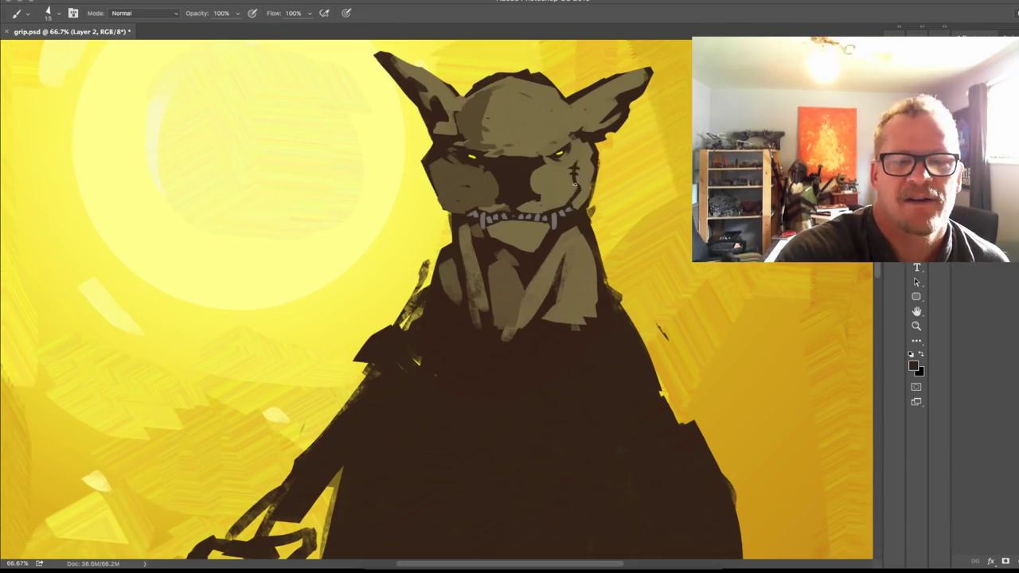
pyautogui.keyDown('alt'); pyautogui.click(480, 122); pyautogui.keyUp('alt')
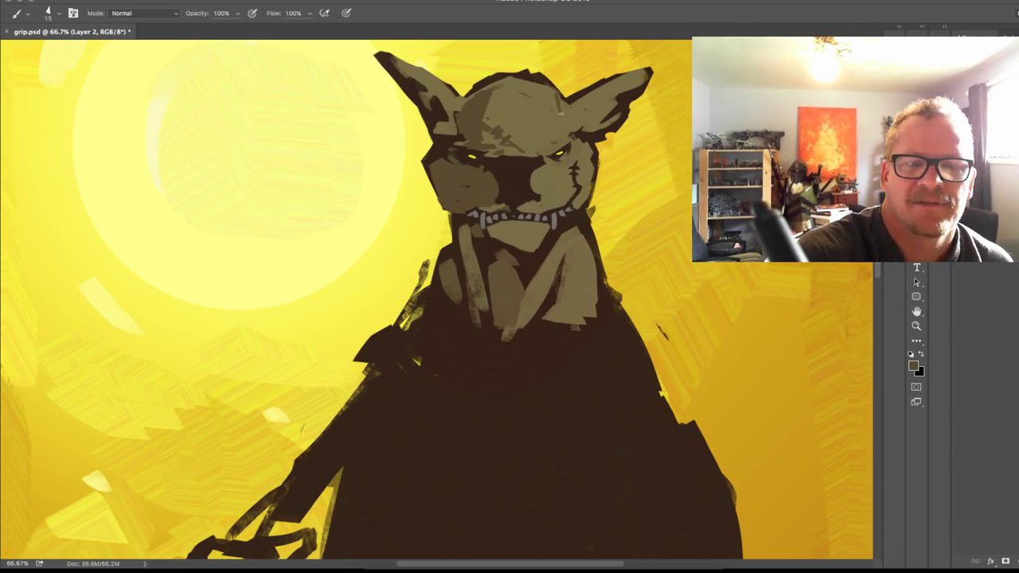
# Step: Add sampled light olive-grey highlights to the sunward cheek and under the eyes, and reshape the muzzle with dark brown
pyautogui.keyDown('alt'); pyautogui.click(487, 205); pyautogui.keyUp('alt')
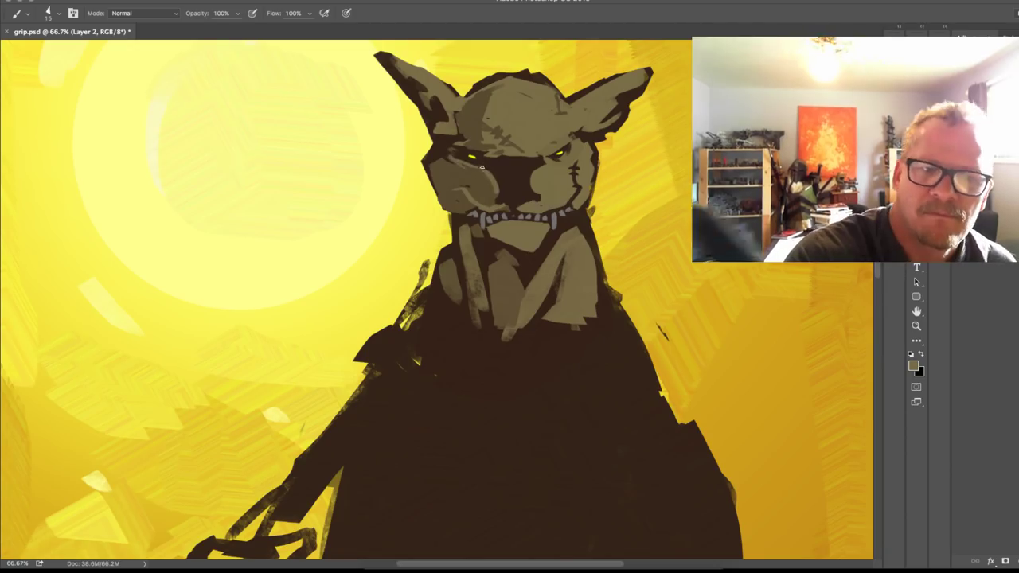
pyautogui.keyDown('alt'); pyautogui.click(506, 181); pyautogui.keyUp('alt')
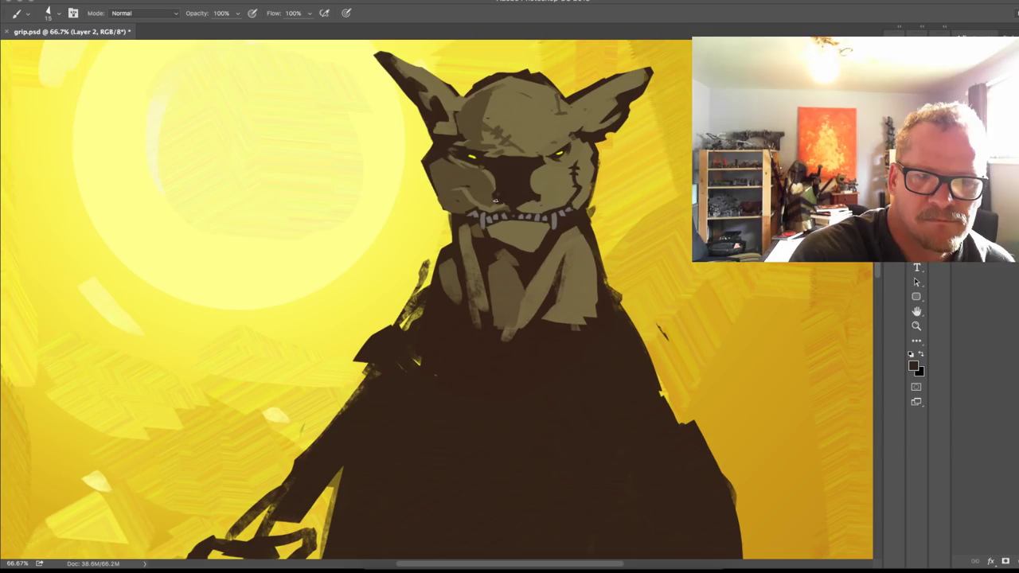
pyautogui.keyDown('alt'); pyautogui.click(549, 165); pyautogui.keyUp('alt')
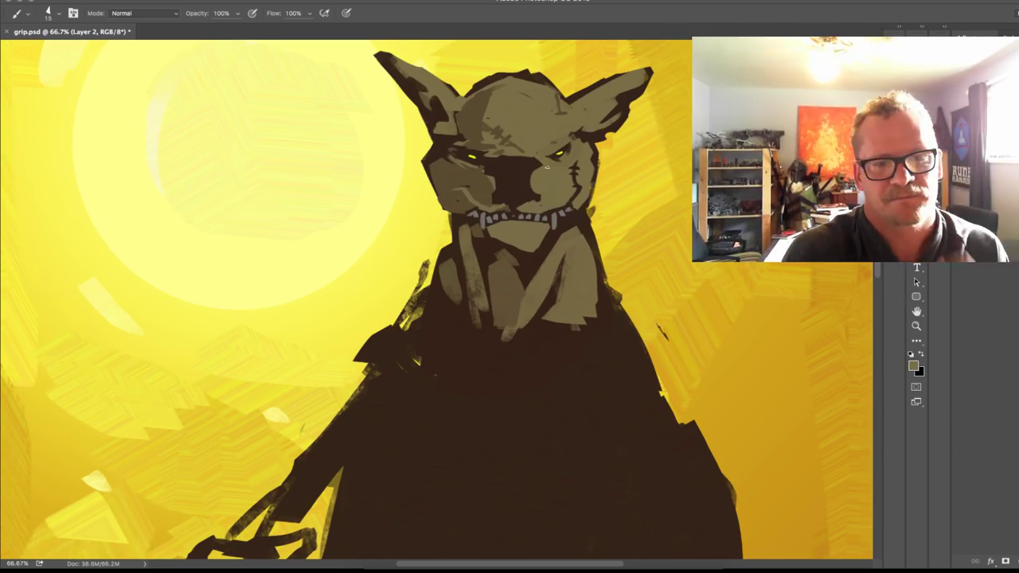
# Step: Outline heavy brow ridges above both eyes with sampled dark brown and model them with olive tones
pyautogui.keyDown('alt'); pyautogui.click(530, 163); pyautogui.keyUp('alt')
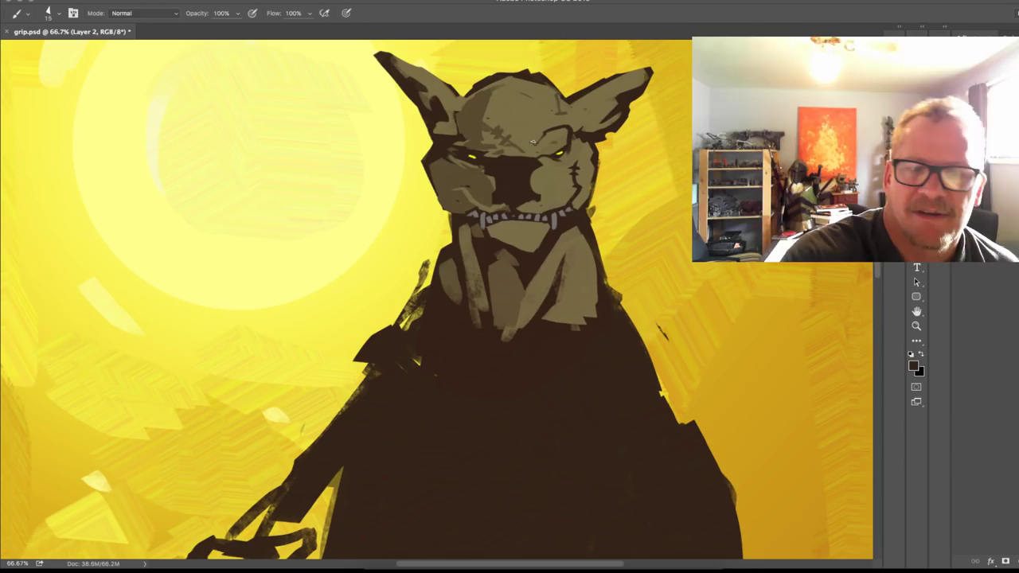
pyautogui.keyDown('alt'); pyautogui.click(490, 141); pyautogui.keyUp('alt')
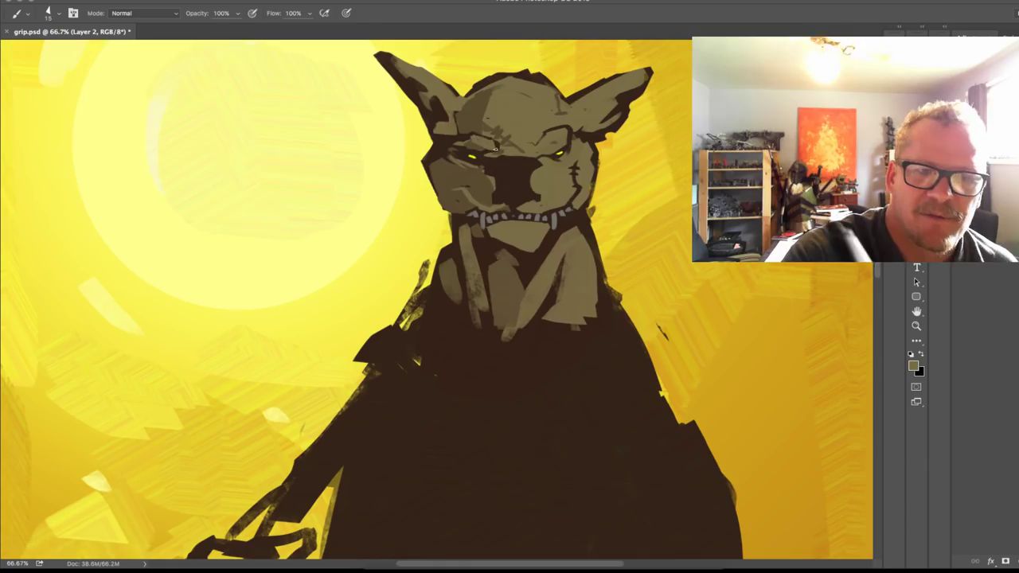
pyautogui.keyDown('alt'); pyautogui.click(473, 148); pyautogui.keyUp('alt')
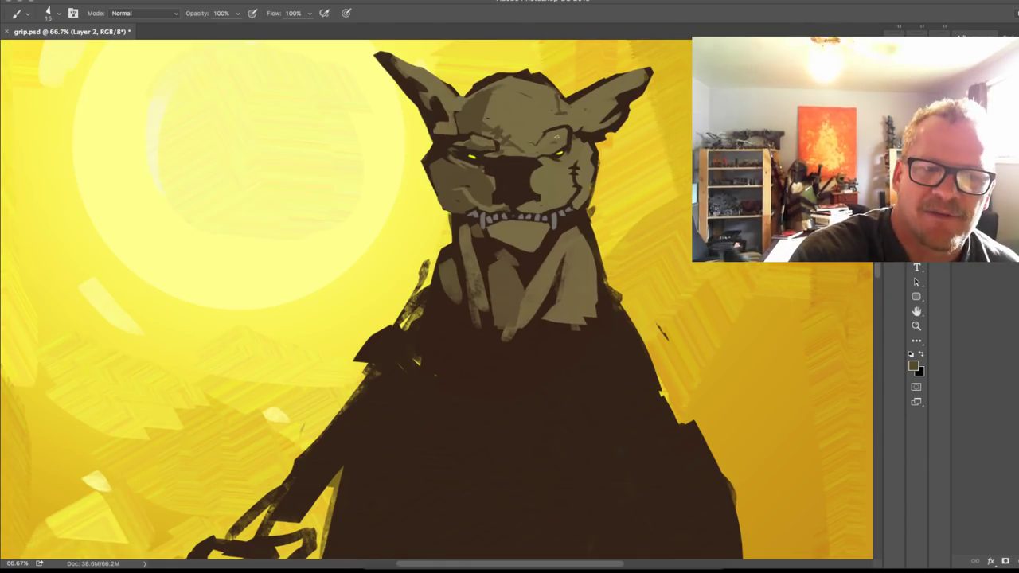
# Step: Paint dark brown wrinkles across the bridge of the nose between the eyes and sample the cheek's olive-grey for touch-ups
pyautogui.keyDown('alt'); pyautogui.click(550, 151); pyautogui.keyUp('alt')
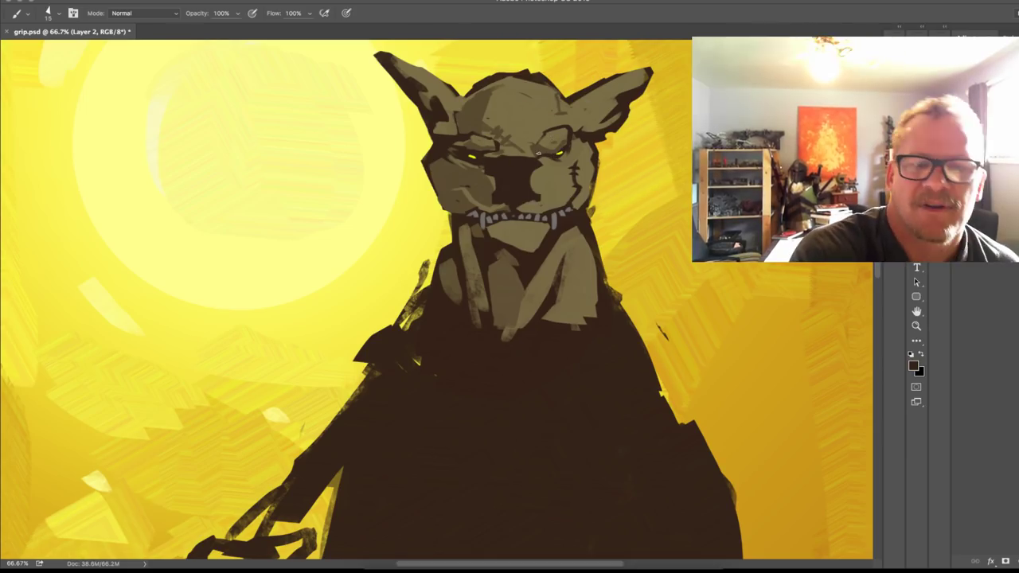
pyautogui.keyDown('alt'); pyautogui.click(546, 154); pyautogui.keyUp('alt')
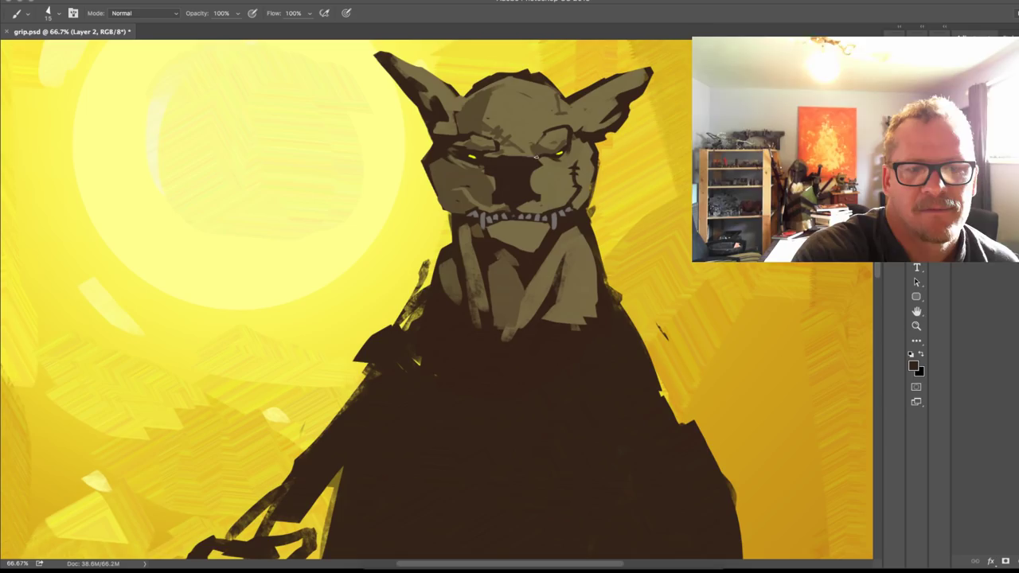
pyautogui.moveTo(523, 156); pyautogui.dragTo(503, 147)
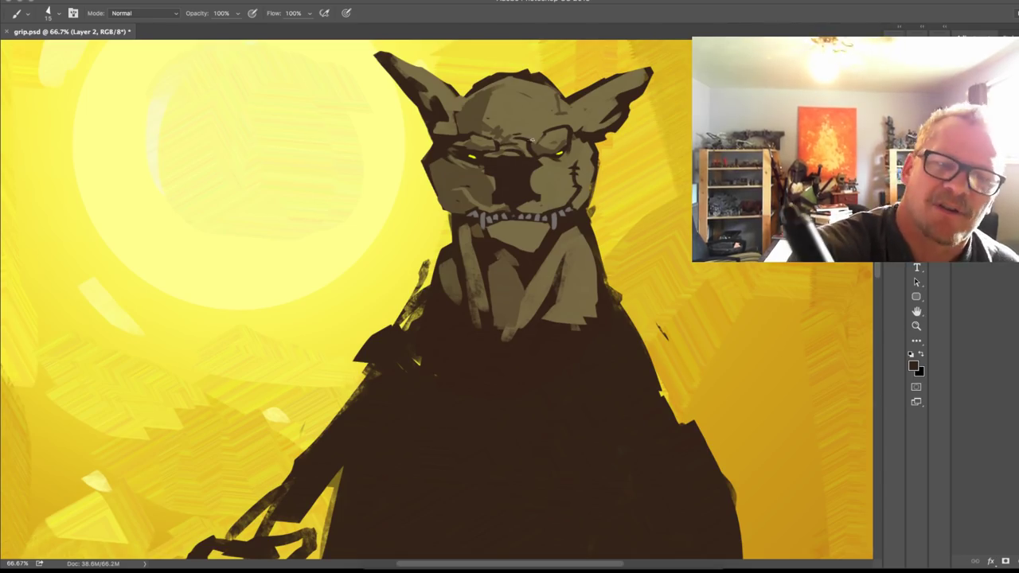
pyautogui.keyDown('alt'); pyautogui.click(547, 171); pyautogui.keyUp('alt')
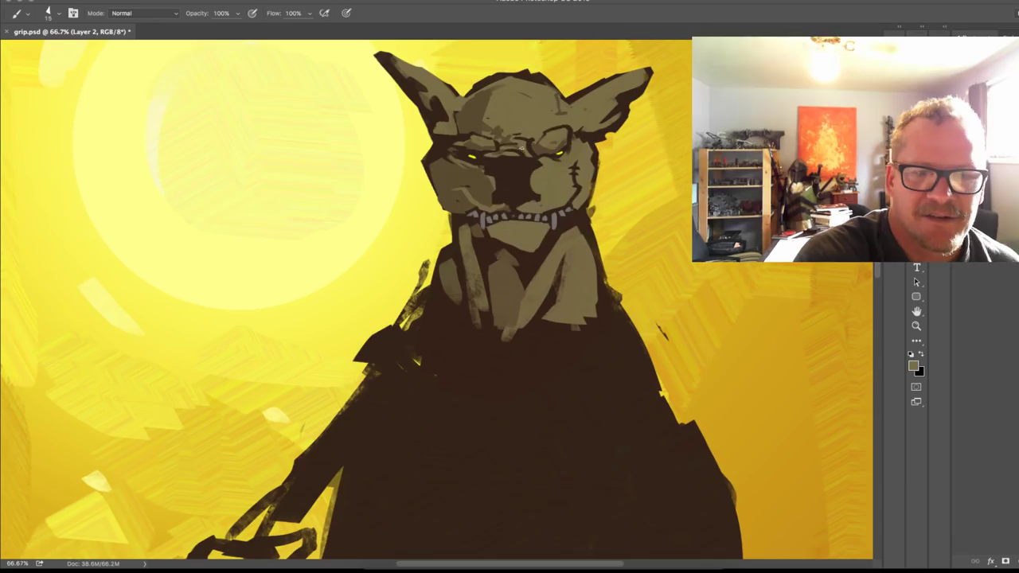
# Step: Touch up the nose bridge, add small dark brown scars to the forehead, and spot the forehead and chin with sampled olive tones
pyautogui.moveTo(515, 154)
pyautogui.mouseDown()
pyautogui.moveTo(526, 158)
pyautogui.moveTo(507, 141)
pyautogui.mouseUp()
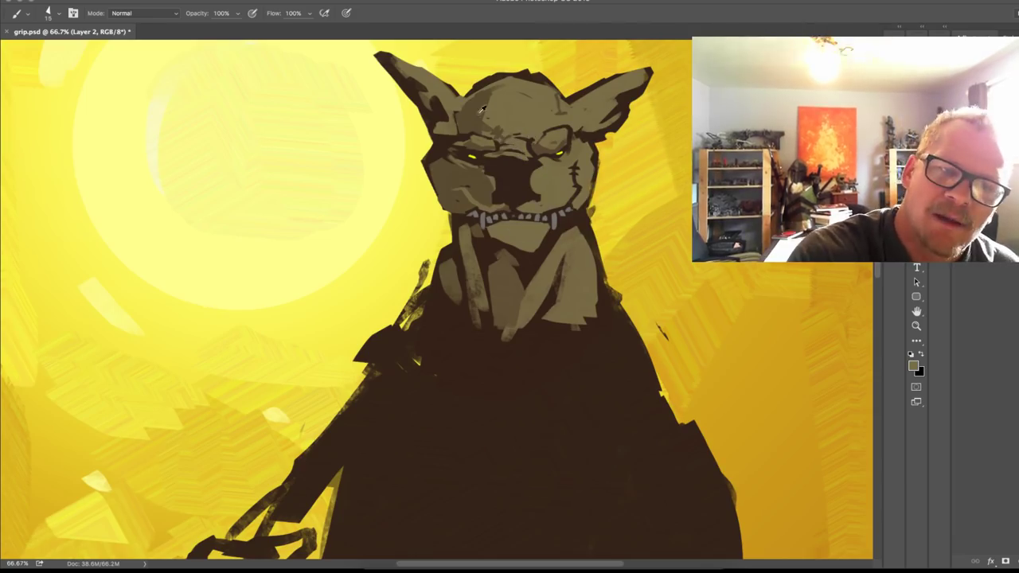
pyautogui.keyDown('alt'); pyautogui.click(470, 116); pyautogui.keyUp('alt')
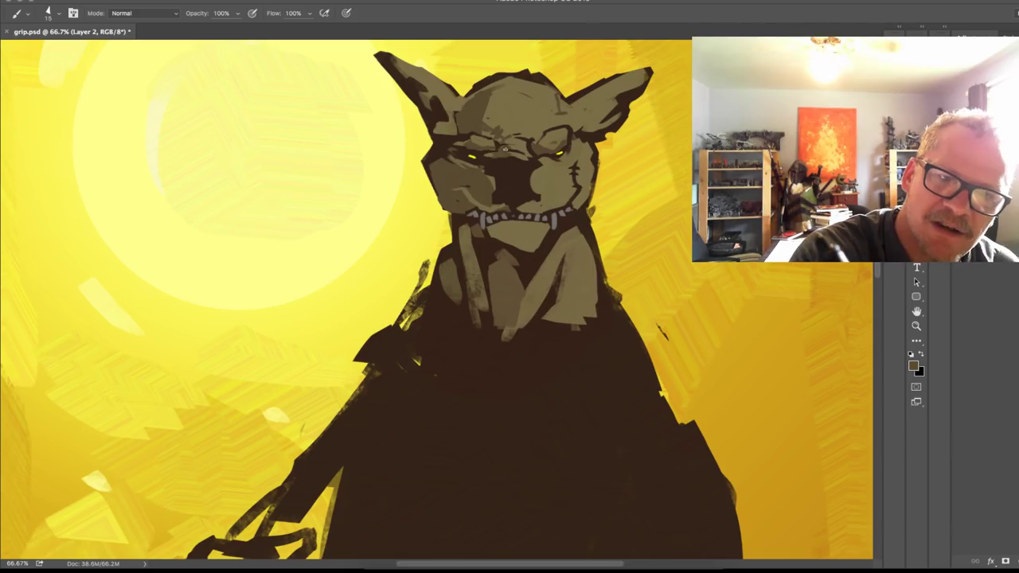
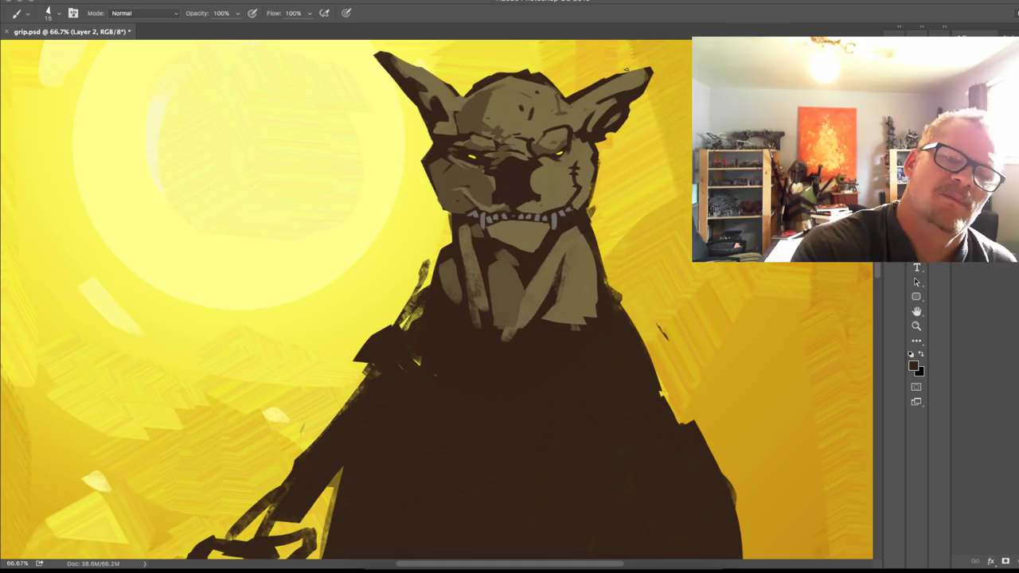
pyautogui.keyDown('alt'); pyautogui.click(454, 113); pyautogui.keyUp('alt')
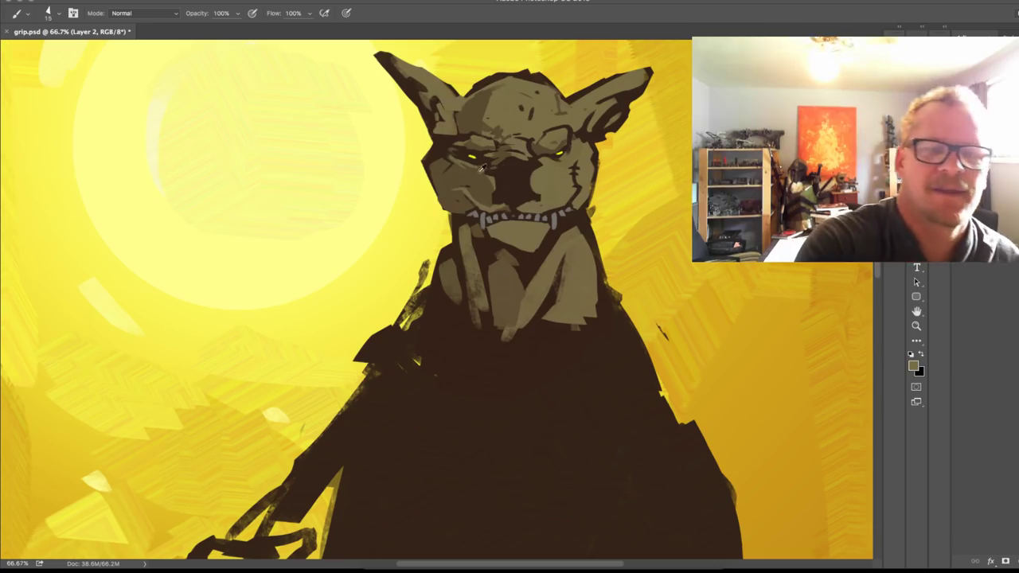
pyautogui.press(']')
pyautogui.press(']')
pyautogui.press(']')
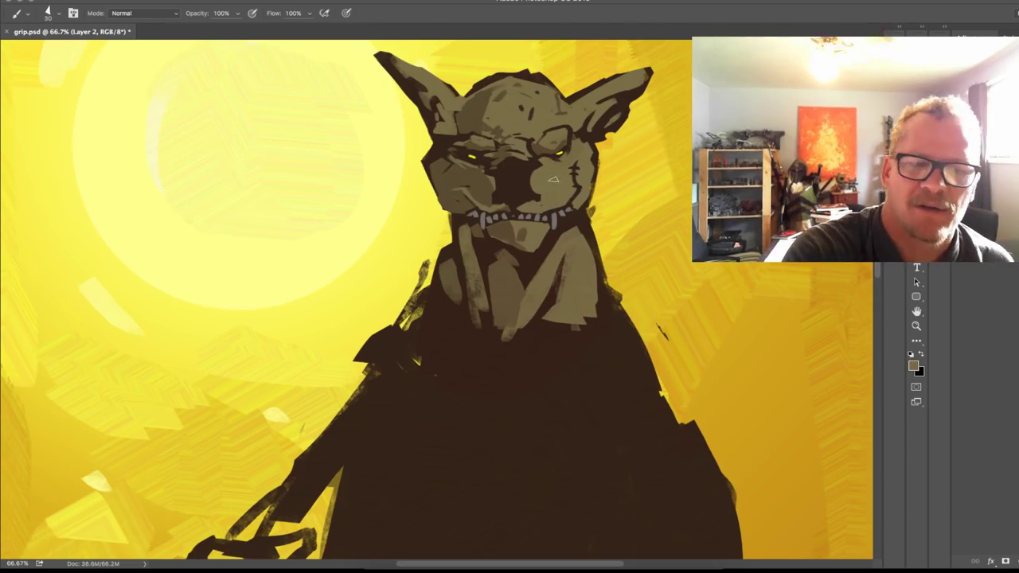
# Step: Set the painting colour to lighter olive #9d8a52 and paint broad highlights on the forehead with the size 30 brush
pyautogui.click(914, 368)
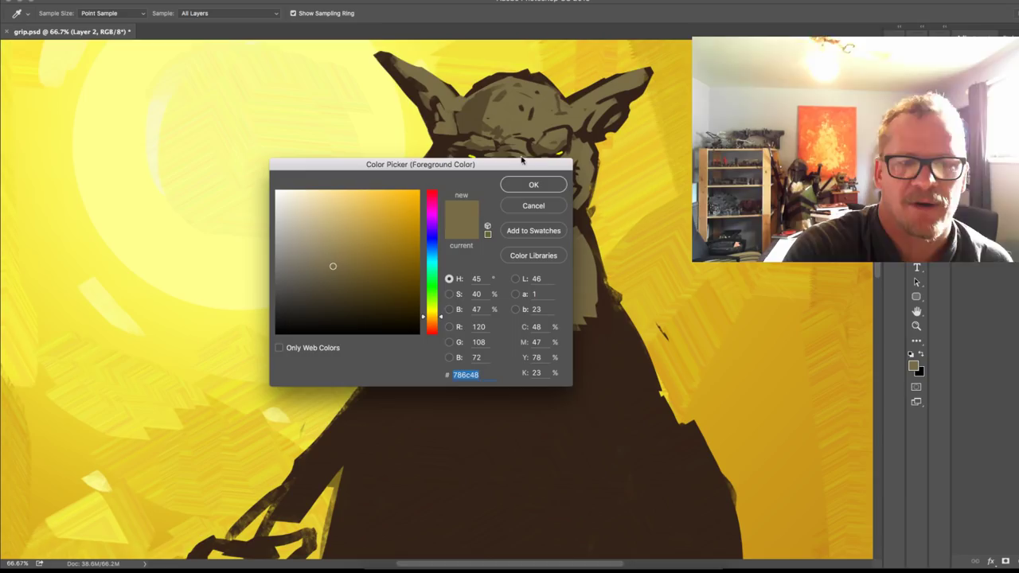
pyautogui.click(344, 246)
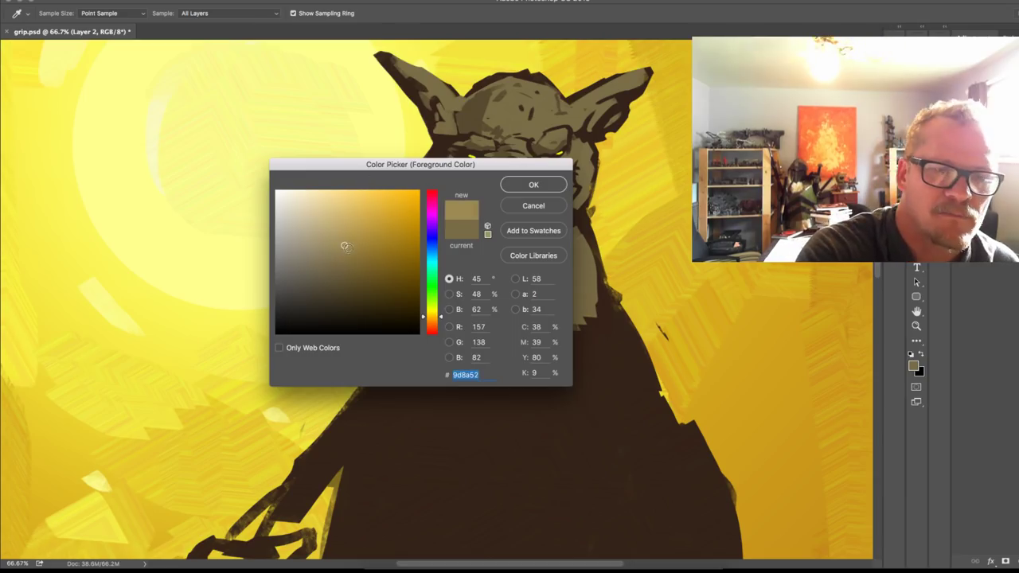
pyautogui.click(532, 186)
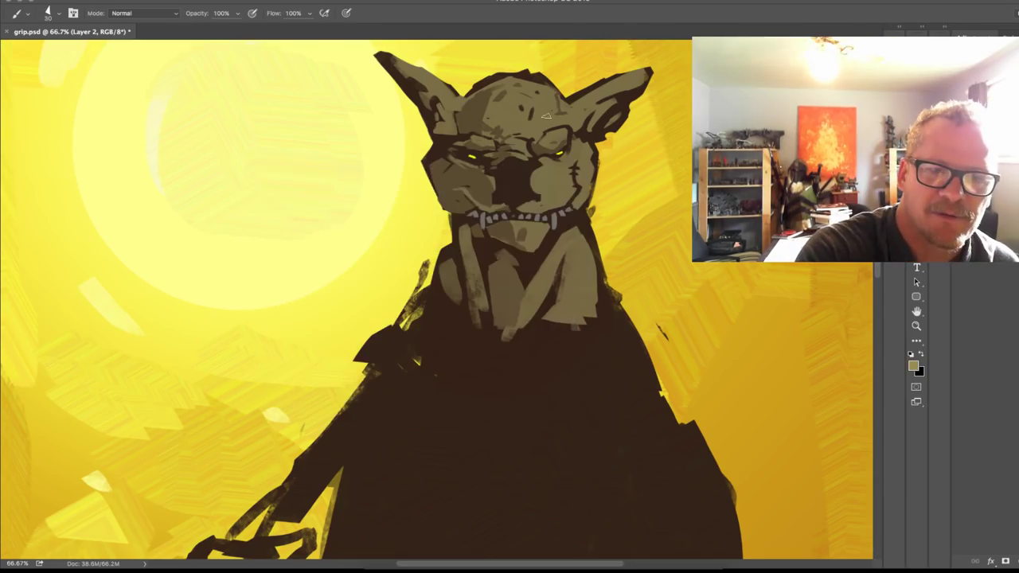
pyautogui.press('super+z')
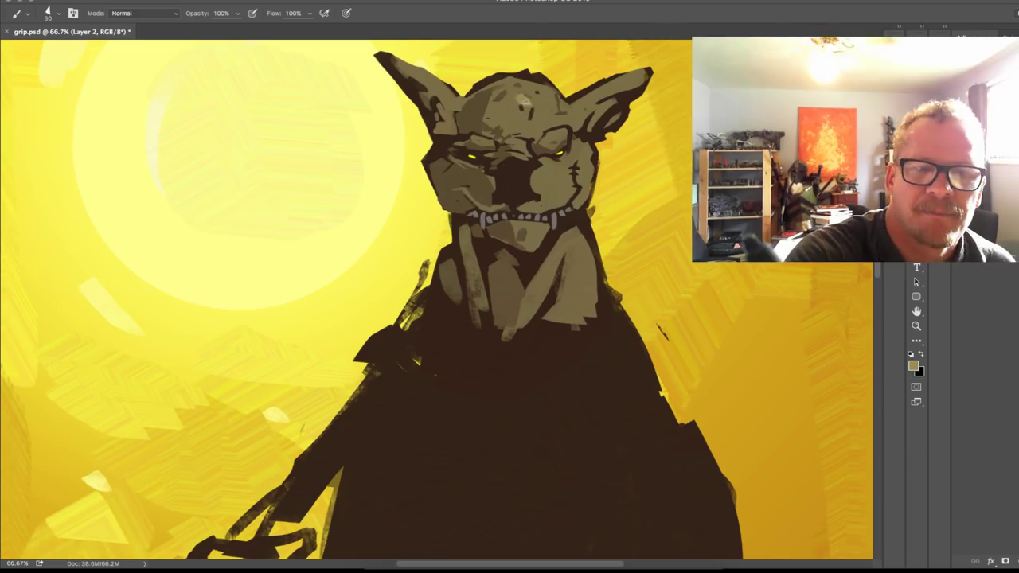
pyautogui.moveTo(521, 98)
pyautogui.mouseDown()
pyautogui.moveTo(524, 125)
pyautogui.moveTo(533, 128)
pyautogui.moveTo(543, 106)
pyautogui.moveTo(531, 92)
pyautogui.moveTo(549, 97)
pyautogui.moveTo(546, 126)
pyautogui.moveTo(551, 118)
pyautogui.moveTo(553, 109)
pyautogui.moveTo(508, 127)
pyautogui.mouseUp()
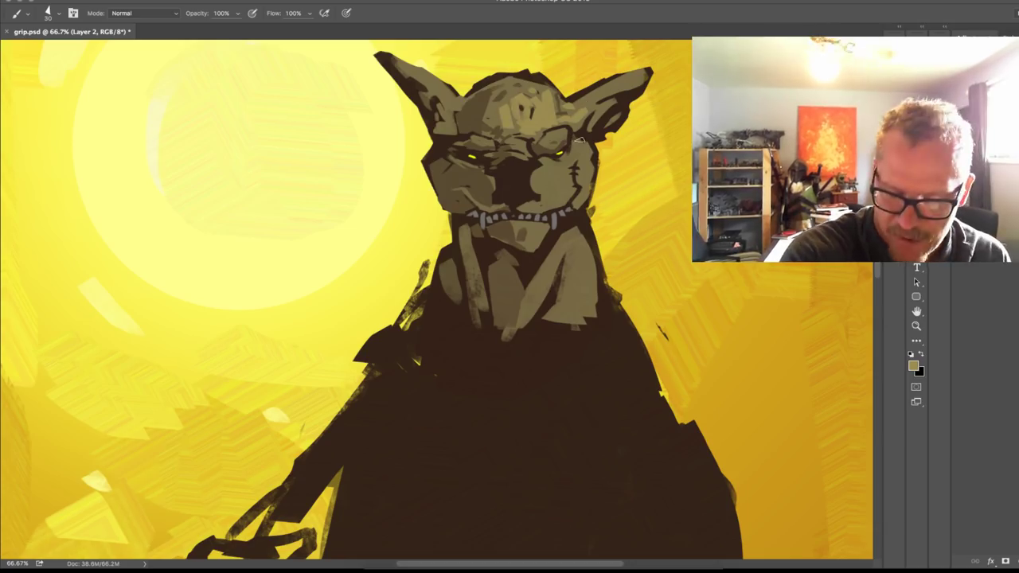
# Step: Reduce the brush to size 15 and add light olive highlights to the brow, cheeks, muzzle and ears
pyautogui.press('[')
pyautogui.press('[')
pyautogui.press('[')
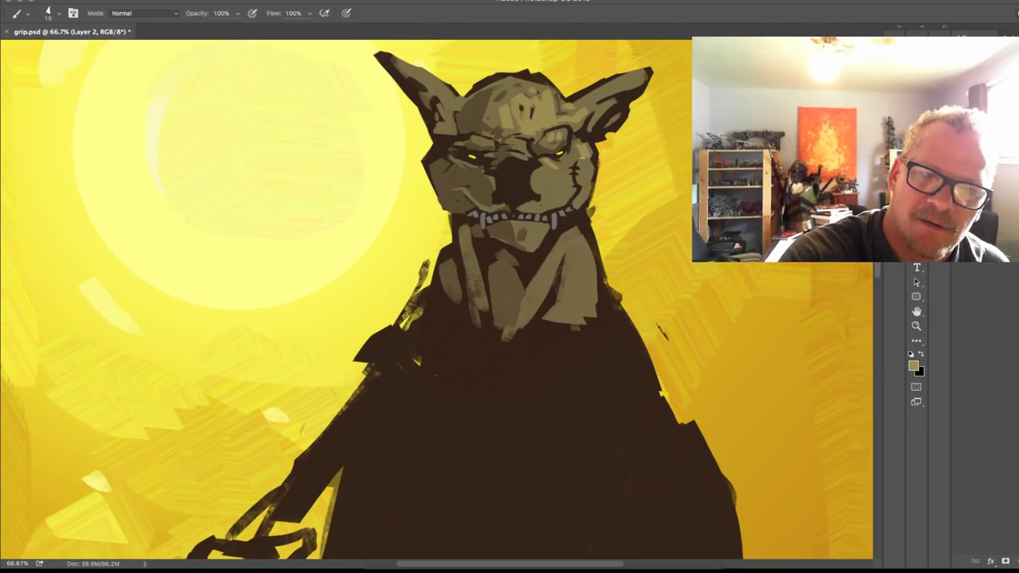
pyautogui.moveTo(564, 172)
pyautogui.mouseDown()
pyautogui.moveTo(562, 188)
pyautogui.moveTo(543, 181)
pyautogui.moveTo(558, 197)
pyautogui.mouseUp()
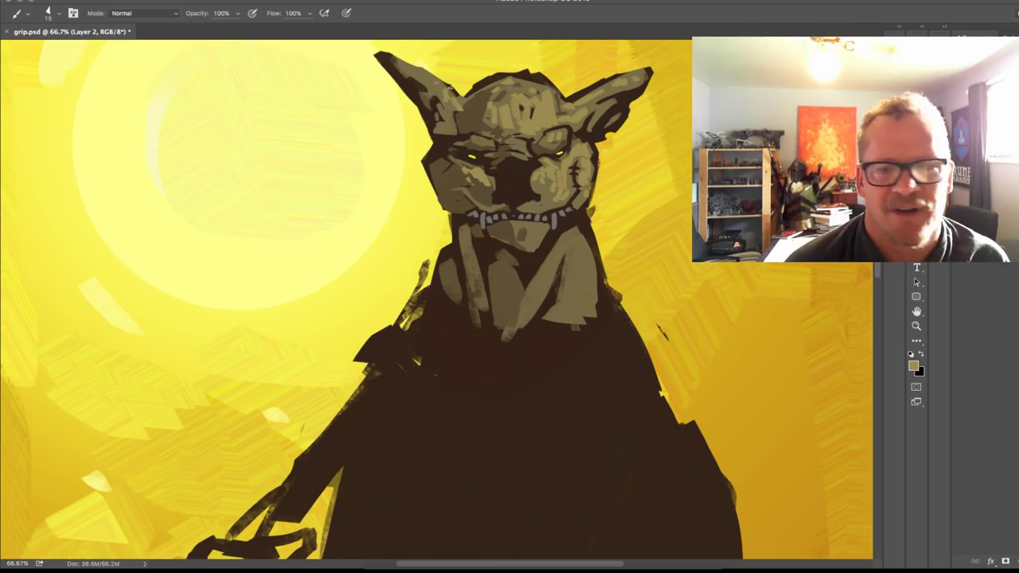
# Step: Flip the background painting on Layer 1 horizontally so the sun sits on the scarred side of the face
pyautogui.hotkey('ctrl', '-')
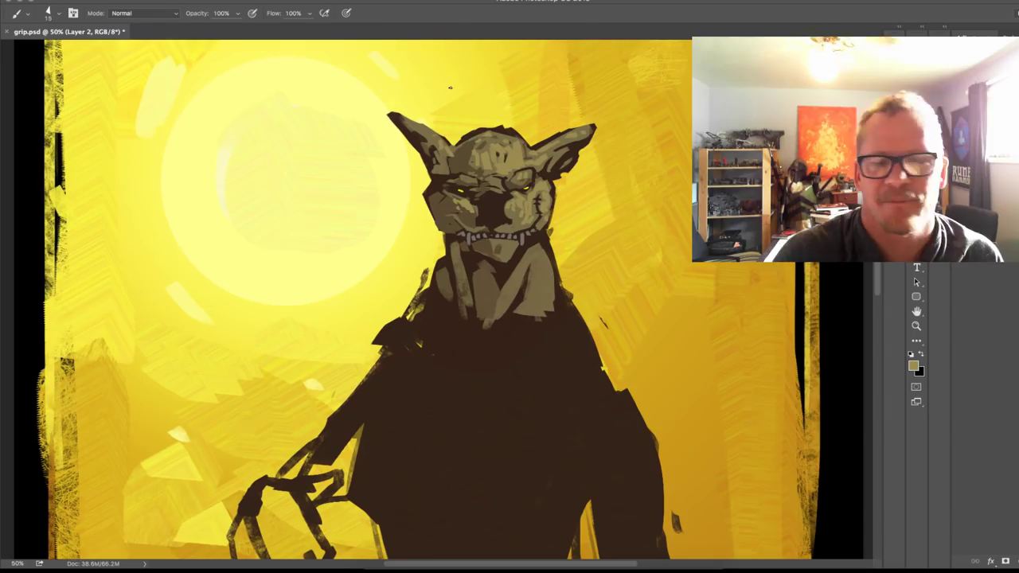
pyautogui.hotkey('alt', '[')
pyautogui.hotkey('ctrl', 't')
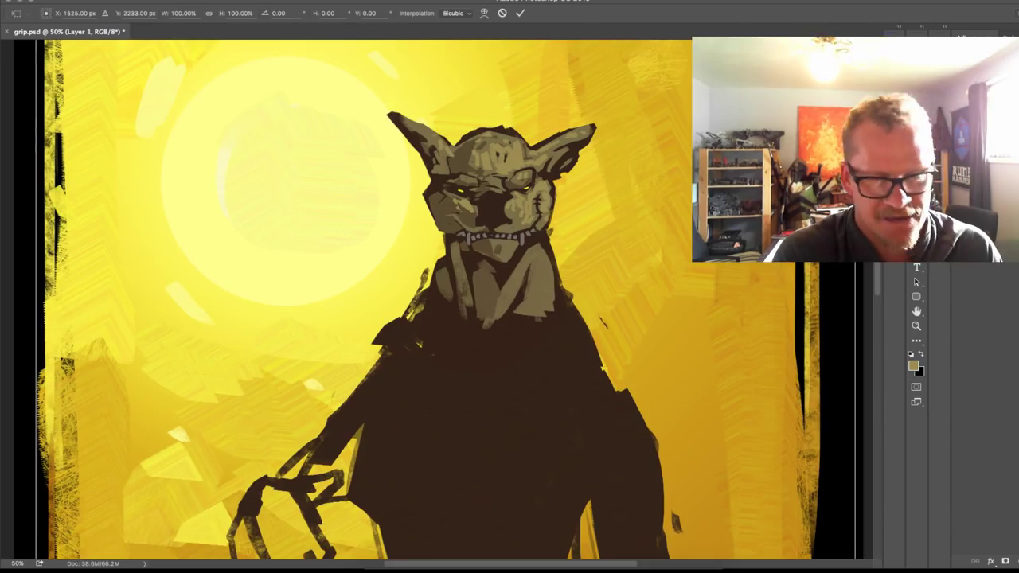
pyautogui.rightClick(578, 323)
pyautogui.click(627, 443)
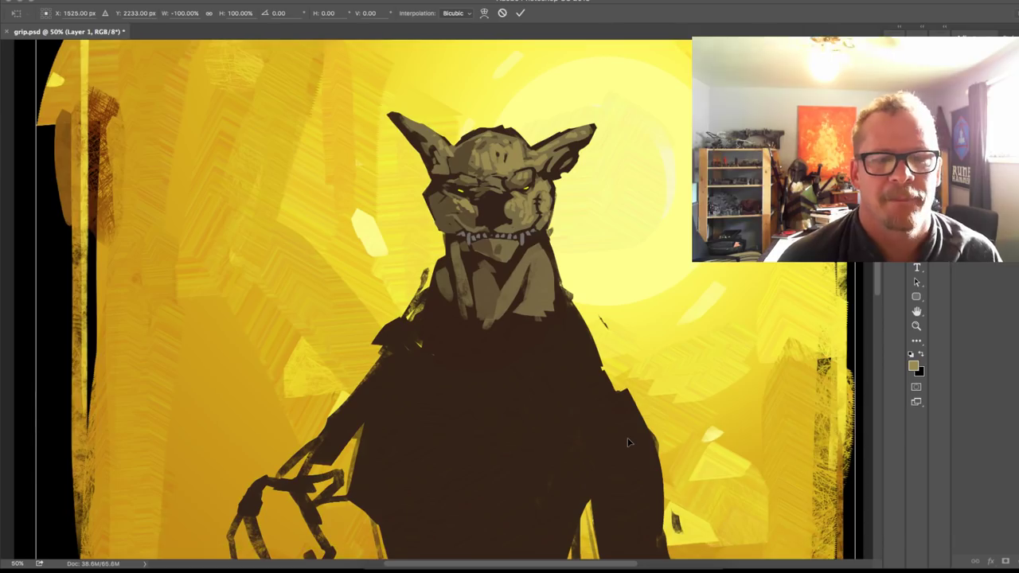
pyautogui.press('Return')
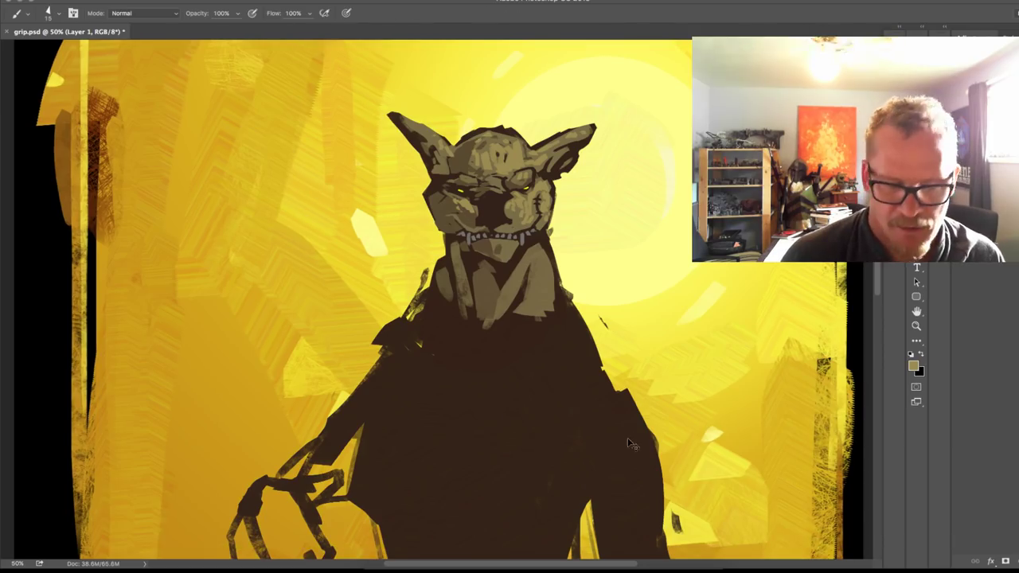
# Step: Nudge the figure on Layer 2 slightly to the left, away from the sun
pyautogui.press('super+minus')
pyautogui.press('super+minus')
pyautogui.hotkey('alt', ']')
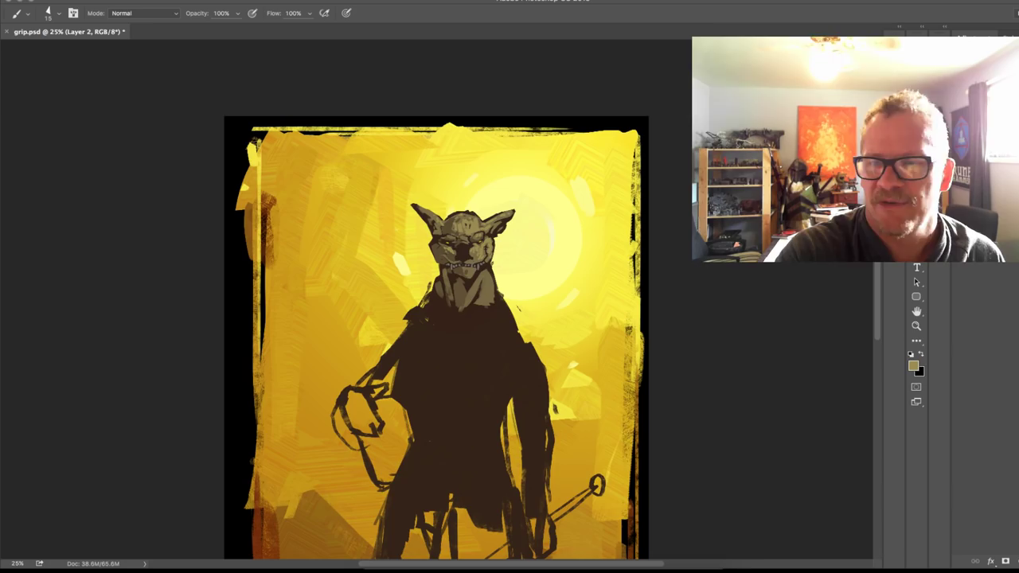
pyautogui.press('shift+super+Left')
pyautogui.press('shift+super+Left')
pyautogui.press('shift+super+Left')
pyautogui.press('shift+super+Left')
pyautogui.press('shift+super+Left')
pyautogui.press('shift+super+Left')
pyautogui.press('shift+super+Left')
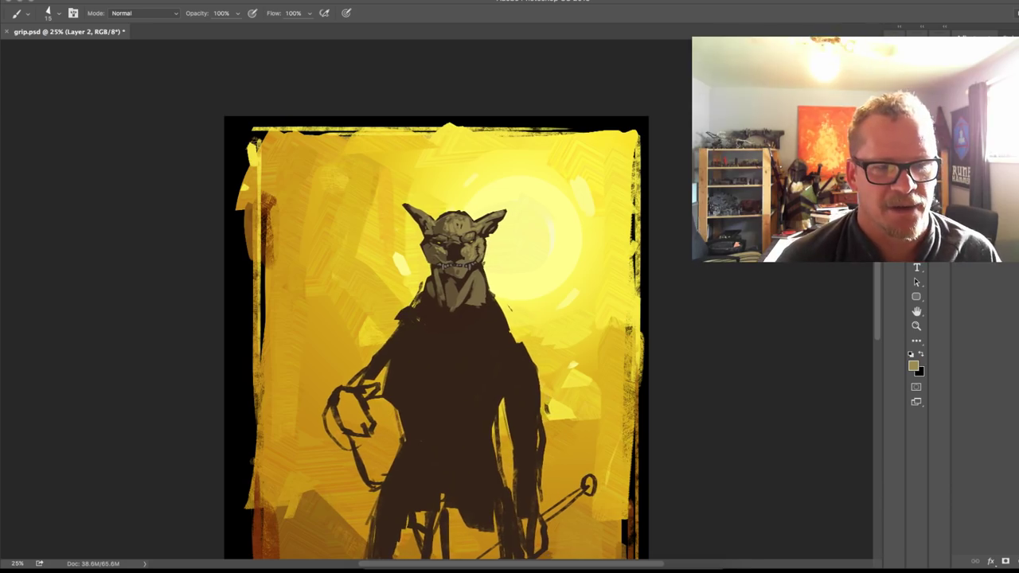
# Step: Paint rim lights in sampled bright yellow along the crown, ears, brow and sunward edge of the face
pyautogui.press('super+plus')
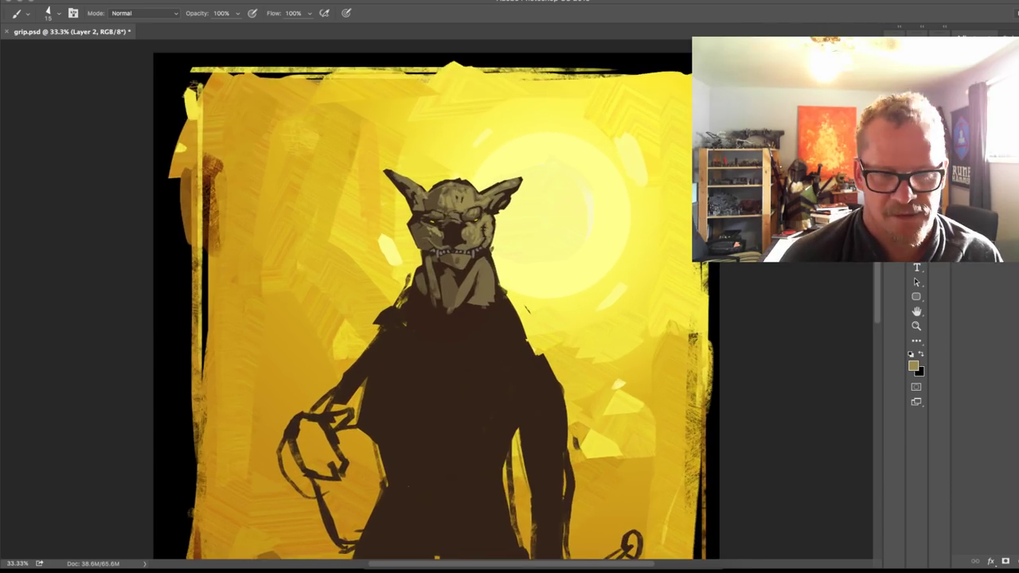
pyautogui.press('super+plus')
pyautogui.press('super+plus')
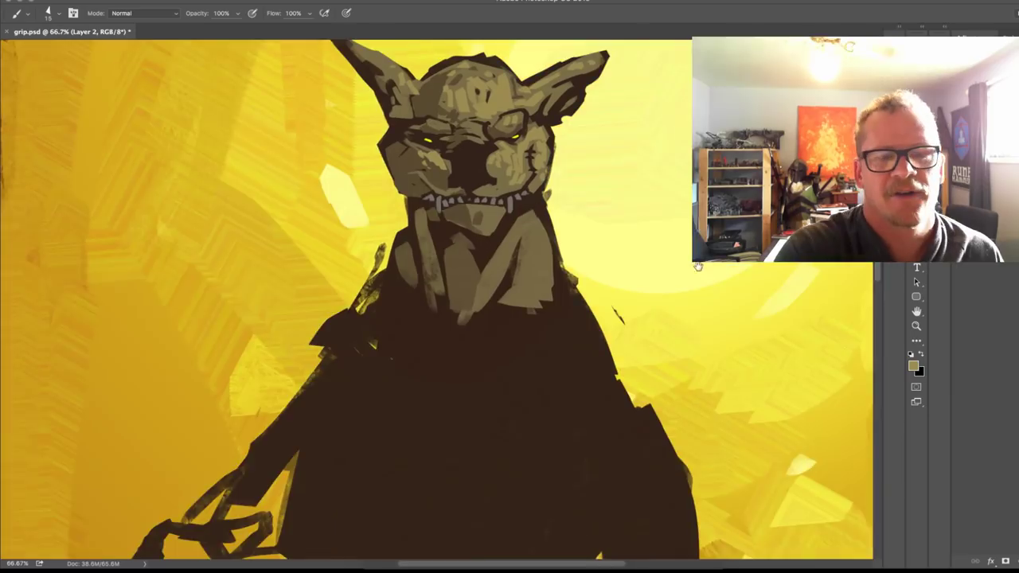
pyautogui.moveTo(699, 272); pyautogui.dragTo(581, 419)
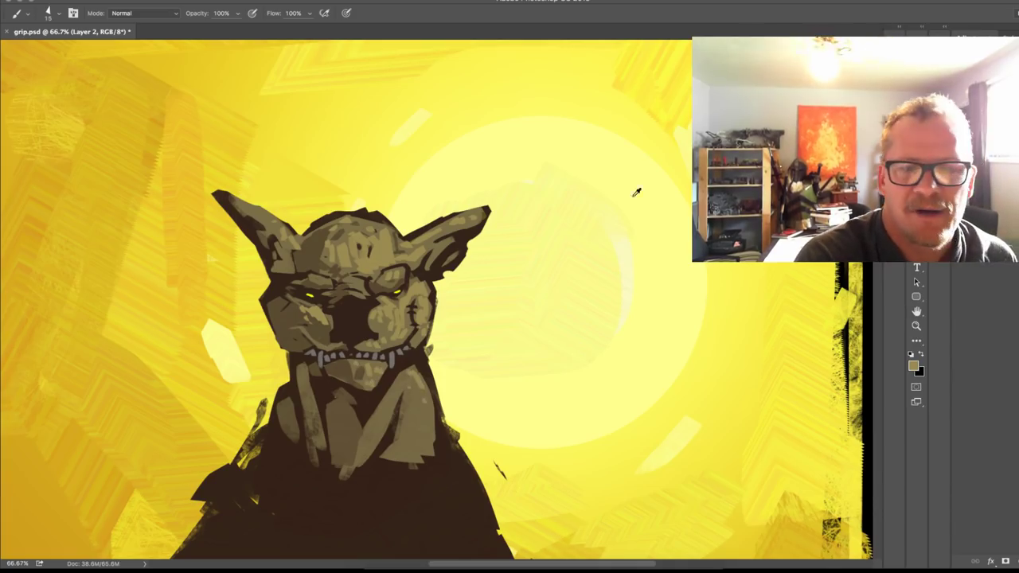
pyautogui.keyDown('alt'); pyautogui.click(639, 115); pyautogui.keyUp('alt')
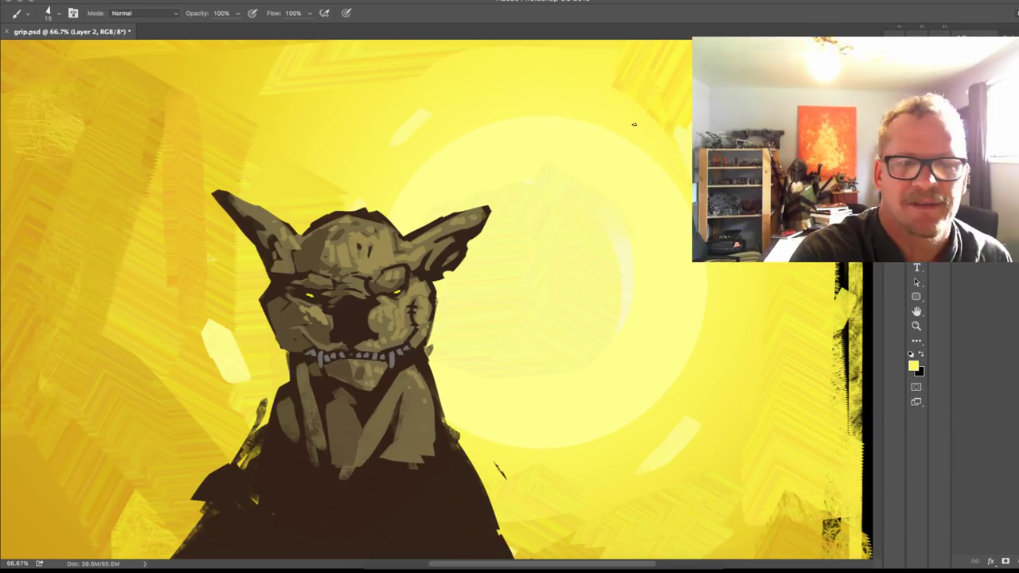
pyautogui.moveTo(395, 230); pyautogui.dragTo(347, 214)
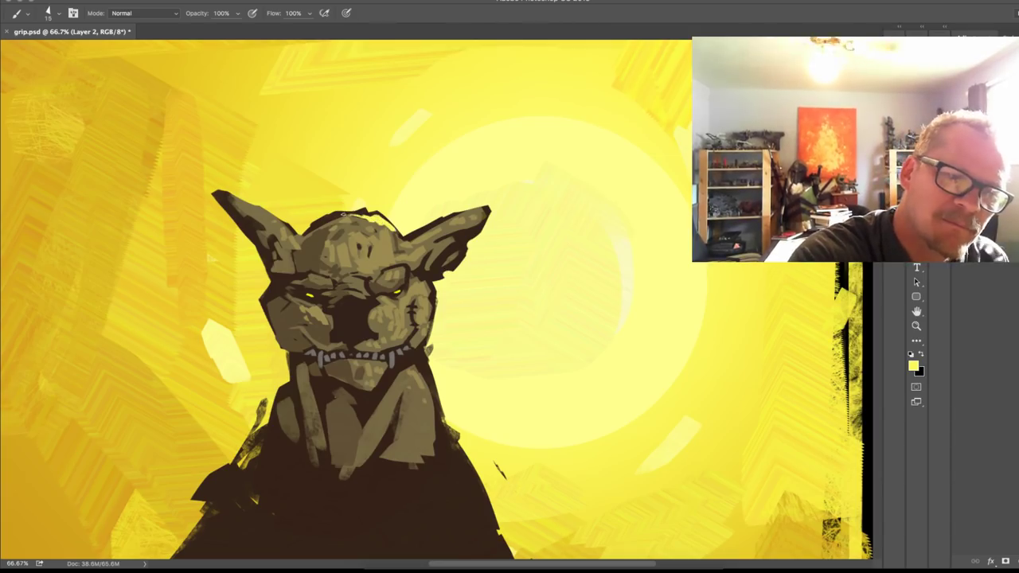
pyautogui.moveTo(452, 220)
pyautogui.mouseDown()
pyautogui.moveTo(434, 255)
pyautogui.moveTo(452, 238)
pyautogui.moveTo(422, 287)
pyautogui.moveTo(416, 276)
pyautogui.moveTo(439, 277)
pyautogui.moveTo(427, 323)
pyautogui.mouseUp()
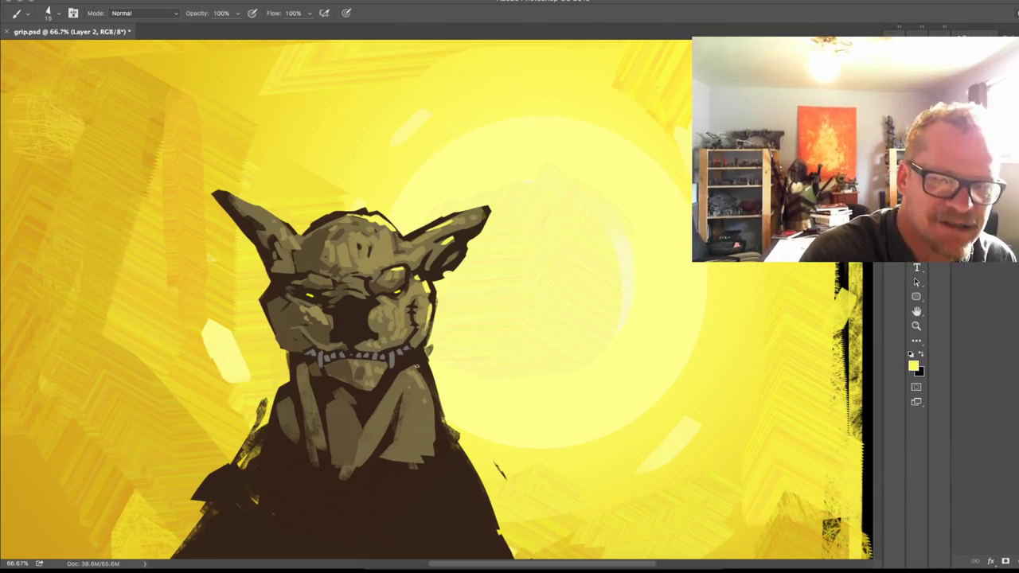
# Step: Erase the stray dark mark sticking out beside the sunward jaw
pyautogui.moveTo(632, 296)
pyautogui.mouseDown()
pyautogui.moveTo(657, 273)
pyautogui.moveTo(648, 257)
pyautogui.mouseUp()
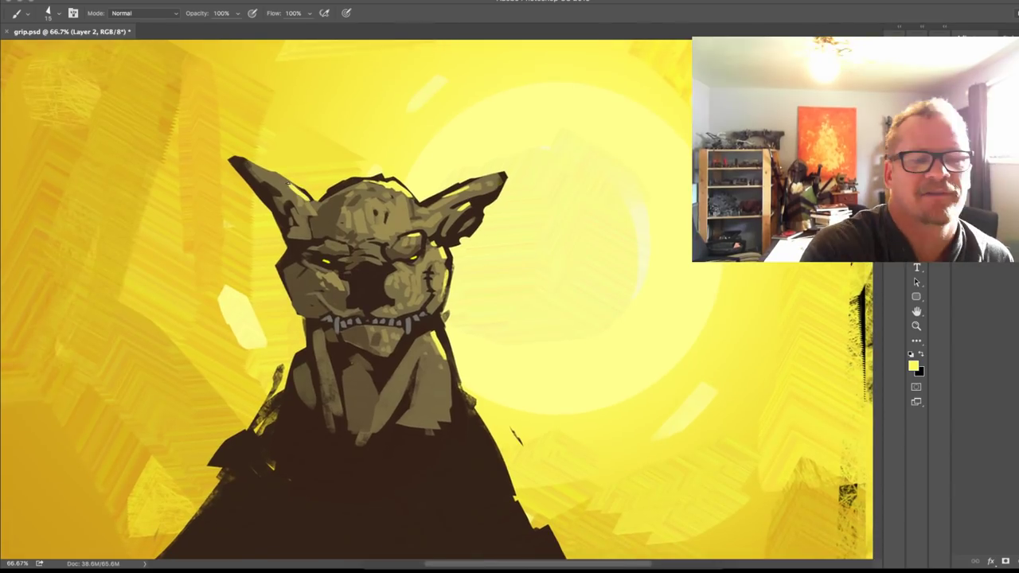
pyautogui.press('e')
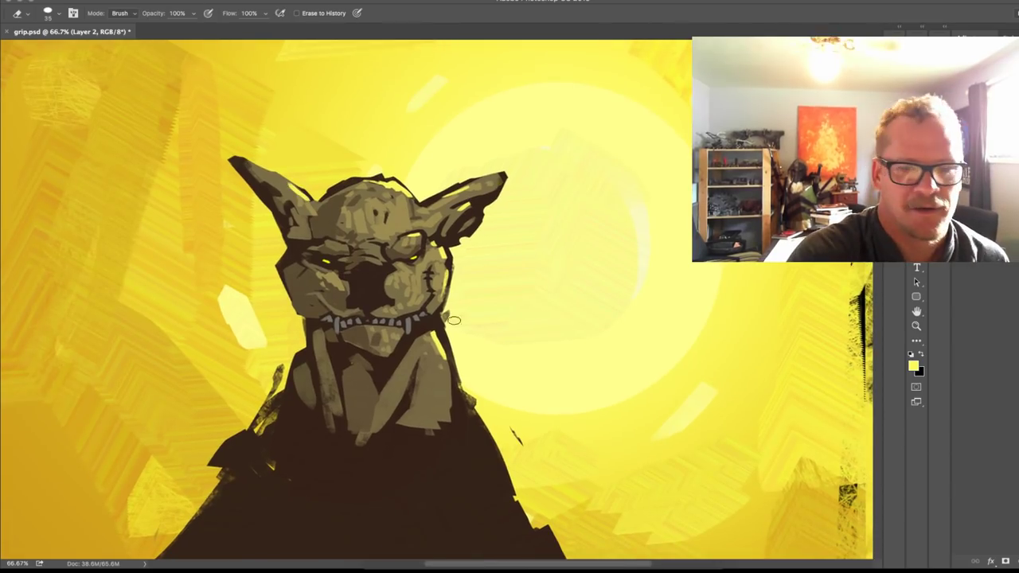
pyautogui.moveTo(454, 320); pyautogui.dragTo(451, 347)
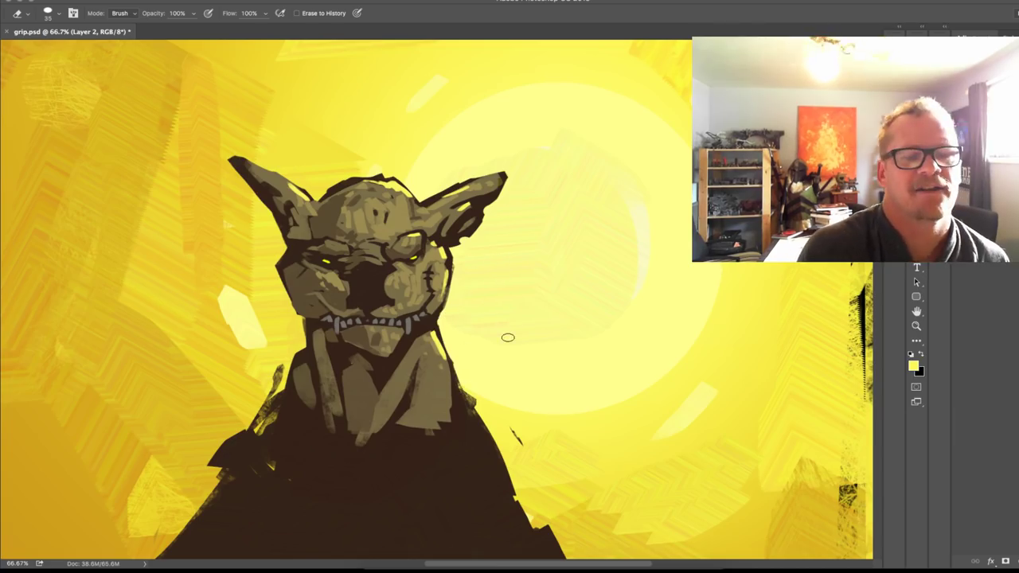
# Step: Dab bright yellow highlights on the chin, the throat and the sunward side of the neck with the brush
pyautogui.hscroll(-5, 637, 410)
pyautogui.scroll(-2, 637, 410)
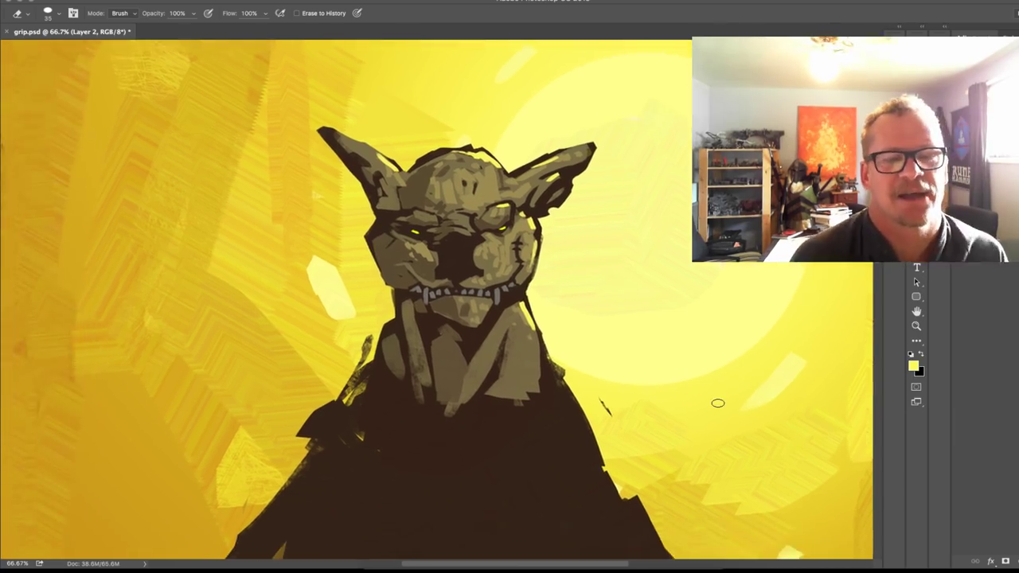
pyautogui.press('b')
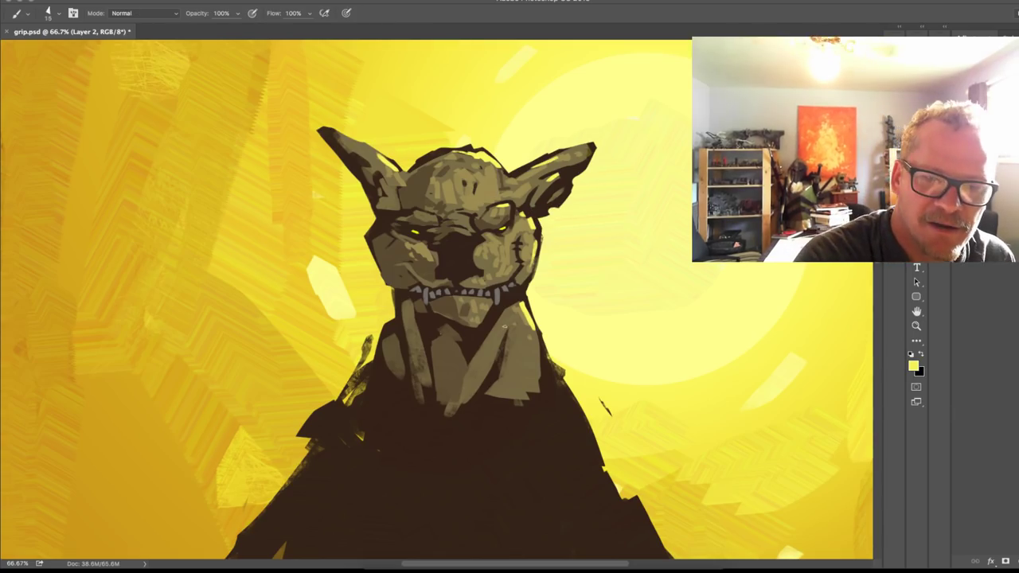
pyautogui.moveTo(467, 352); pyautogui.dragTo(465, 364)
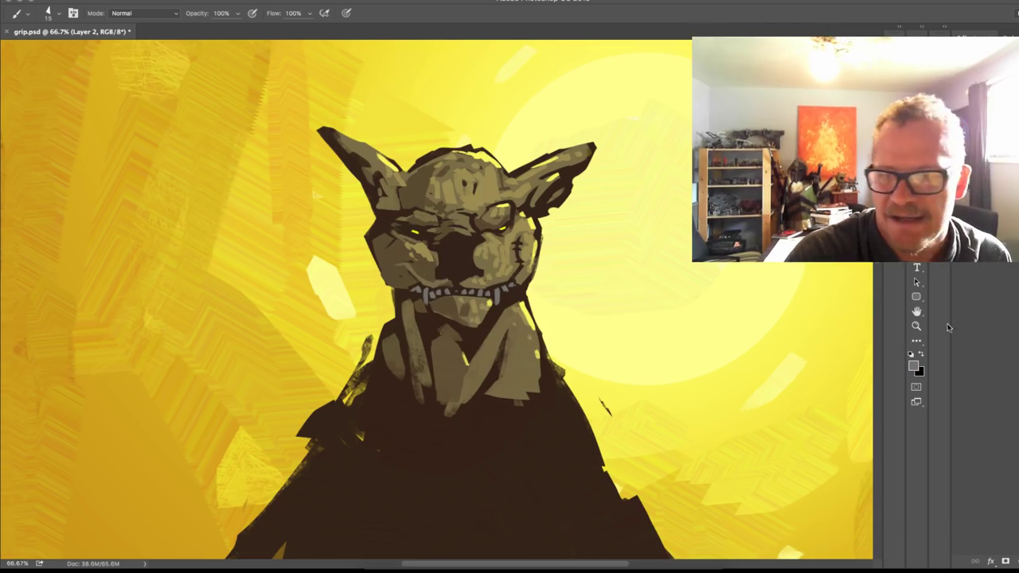
# Step: Choose a light warm grey and paint highlights along the fangs and teeth with a size 10 brush
pyautogui.press('super+1')
pyautogui.press('[')
pyautogui.press('[')
pyautogui.press('[')
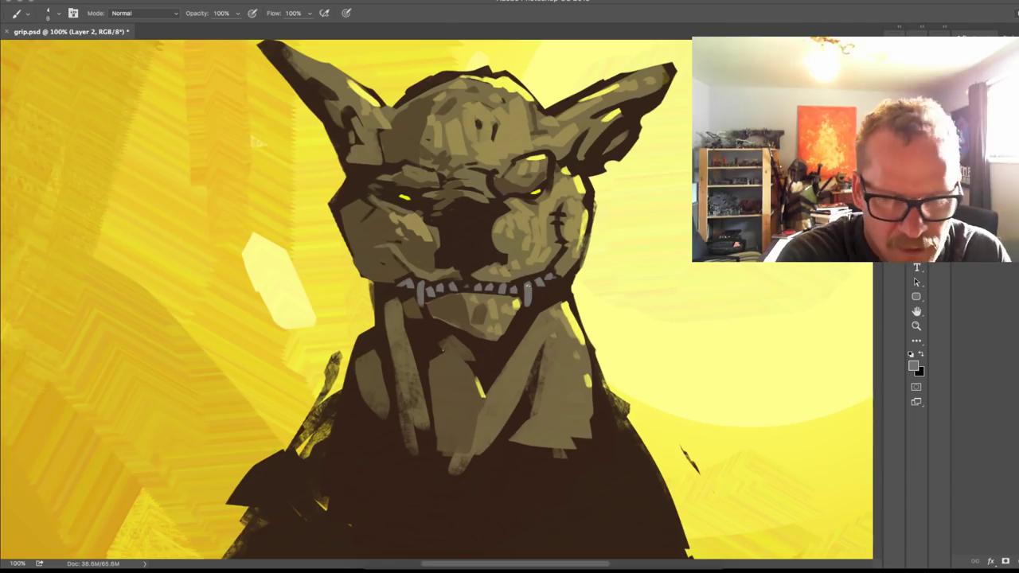
pyautogui.moveTo(523, 281); pyautogui.dragTo(521, 291)
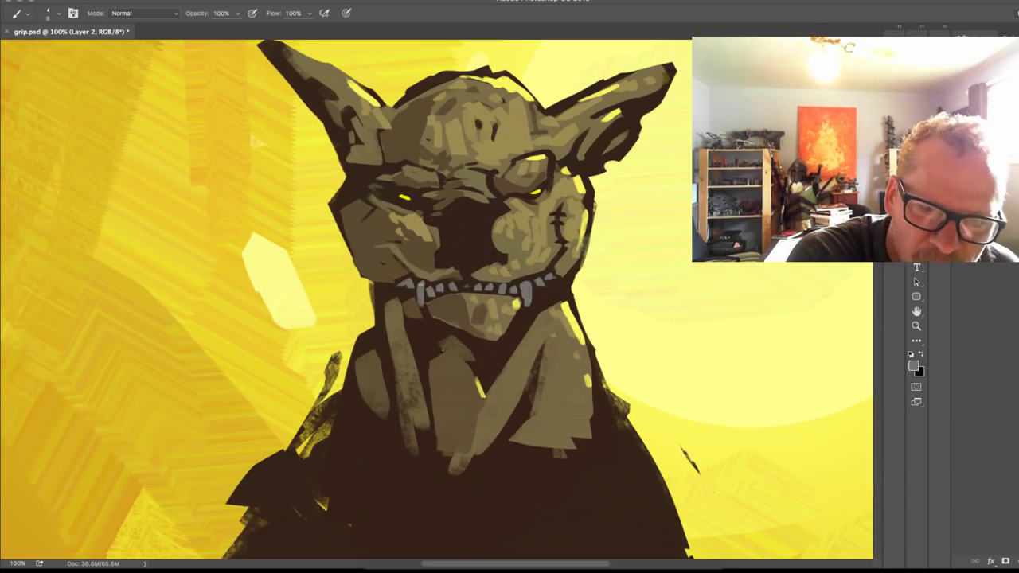
pyautogui.click(912, 366)
pyautogui.moveTo(290, 241); pyautogui.dragTo(276, 223)
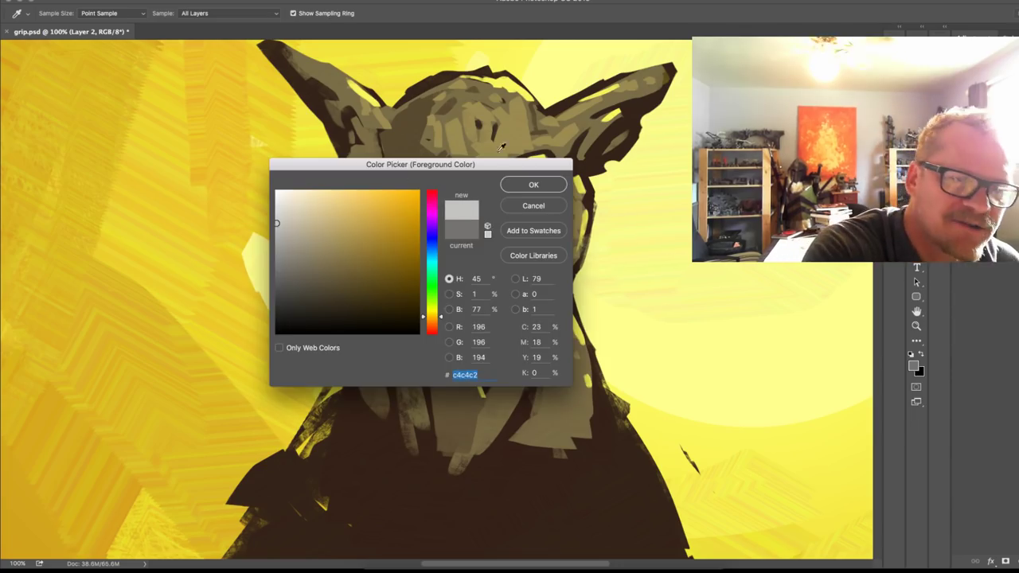
pyautogui.click(293, 219)
pyautogui.click(534, 184)
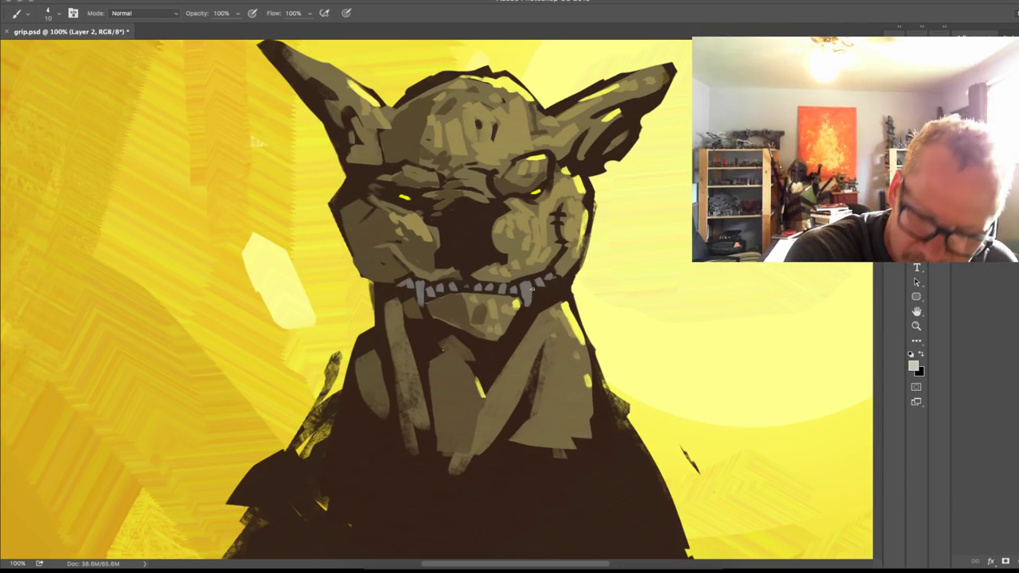
pyautogui.moveTo(529, 284)
pyautogui.mouseDown()
pyautogui.moveTo(527, 298)
pyautogui.moveTo(503, 285)
pyautogui.moveTo(421, 298)
pyautogui.mouseUp()
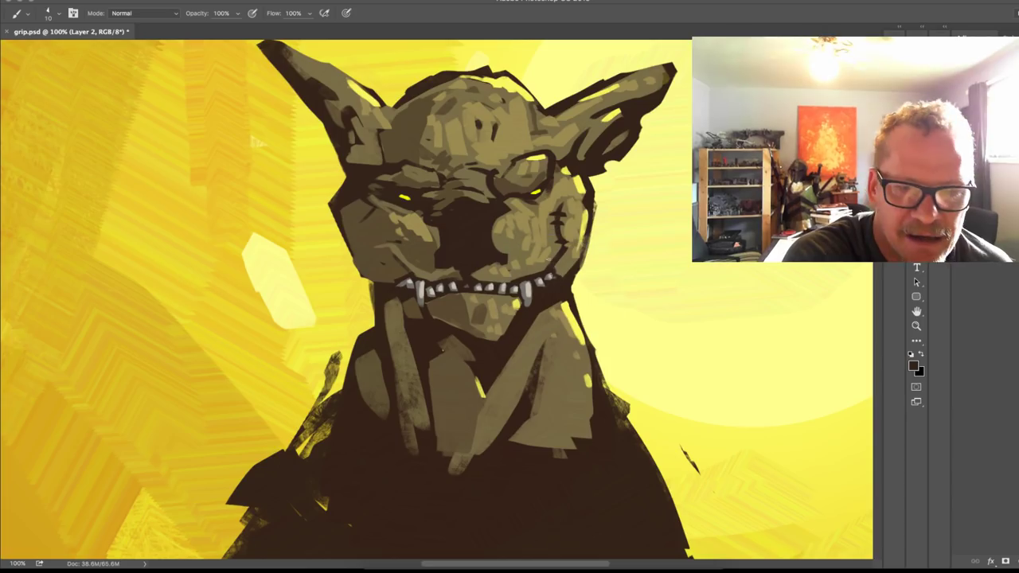
# Step: Paint small dark crease lines beside the sunward mouth corner and on the shadow-side cheek with a size 8 brush
pyautogui.press('[')
pyautogui.press('[')
pyautogui.moveTo(564, 258); pyautogui.dragTo(553, 269)
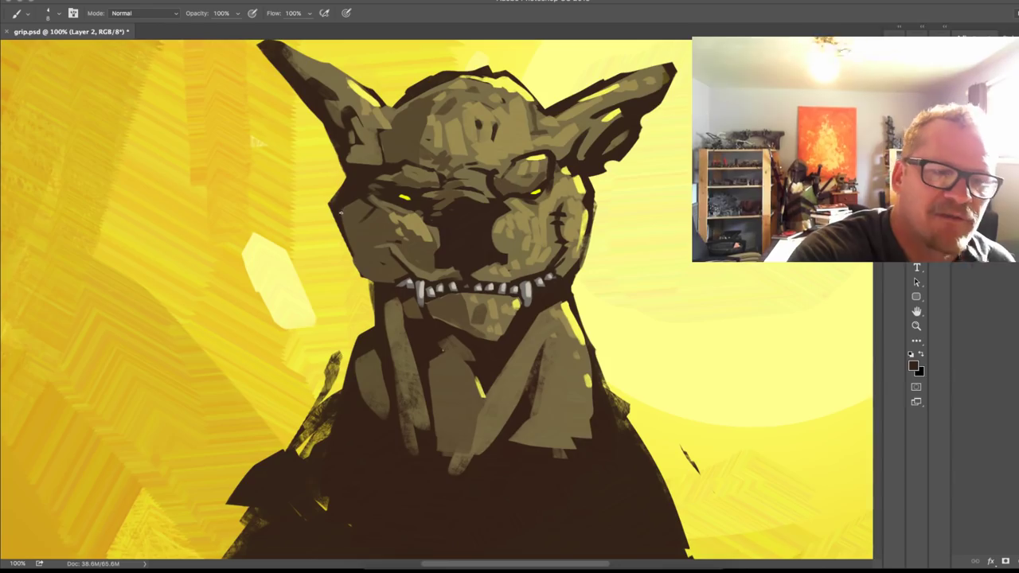
pyautogui.moveTo(341, 214); pyautogui.dragTo(348, 240)
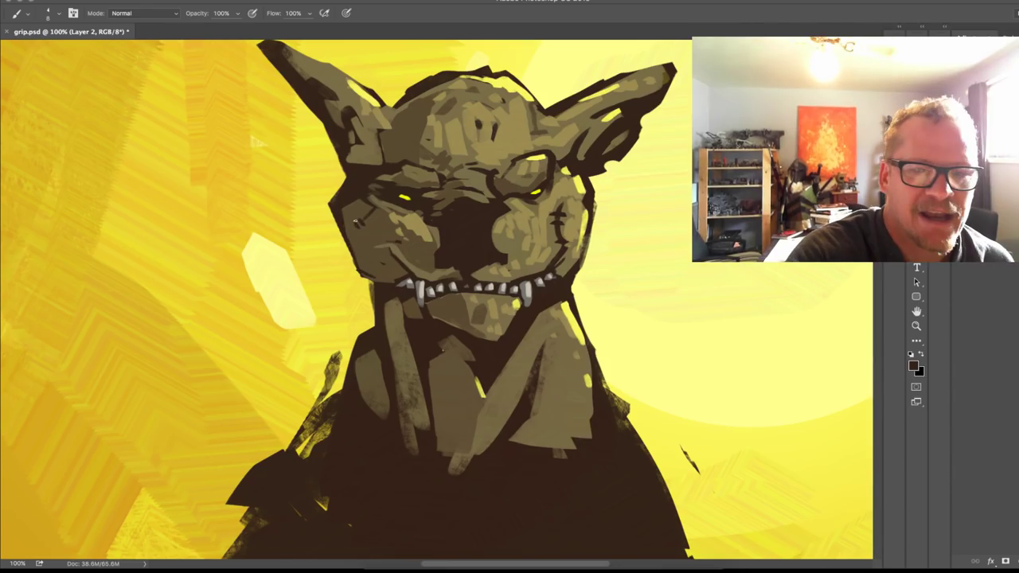
pyautogui.keyDown('alt'); pyautogui.click(427, 223); pyautogui.keyUp('alt')
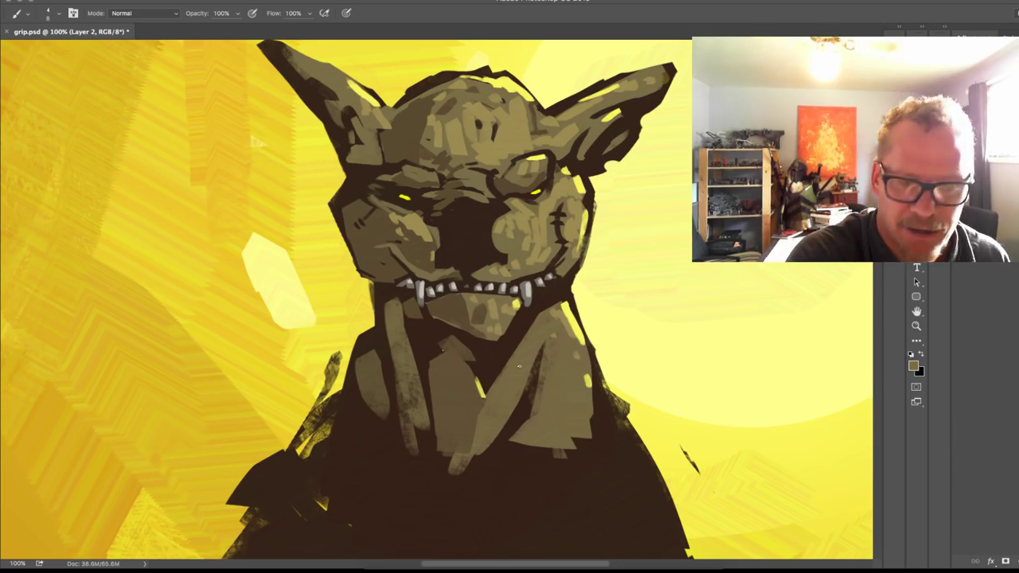
pyautogui.moveTo(471, 414)
pyautogui.mouseDown()
pyautogui.moveTo(461, 366)
pyautogui.moveTo(458, 386)
pyautogui.moveTo(452, 382)
pyautogui.moveTo(468, 412)
pyautogui.mouseUp()
pyautogui.press('super+z')
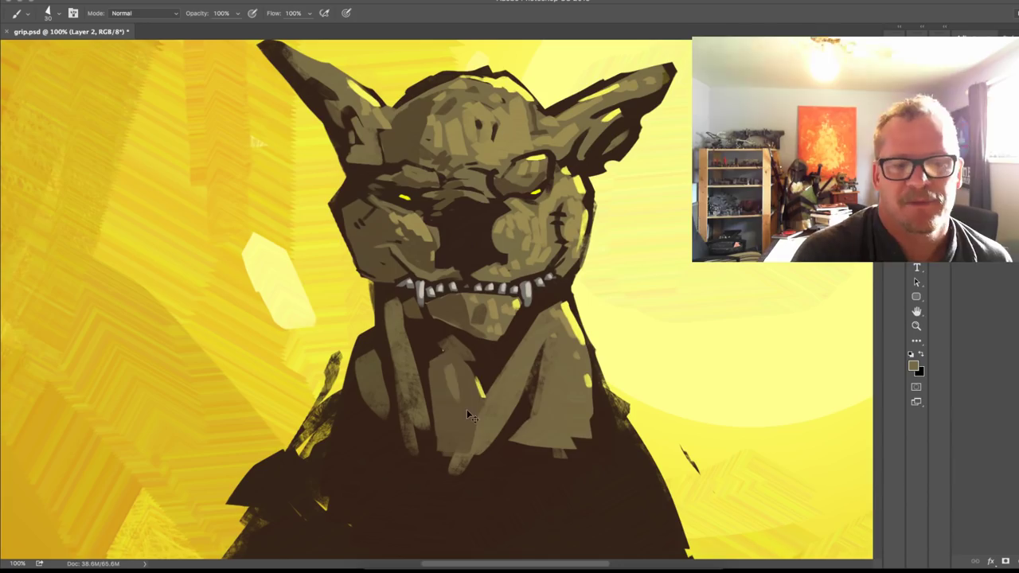
pyautogui.press('super+z')
# Step: Paint a curved olive-brown band around the base of the neck in sampled skin tones with a size 30 brush
pyautogui.keyDown('alt'); pyautogui.click(522, 416); pyautogui.keyUp('alt')
pyautogui.moveTo(513, 436)
pyautogui.mouseDown()
pyautogui.moveTo(528, 416)
pyautogui.moveTo(551, 419)
pyautogui.mouseUp()
pyautogui.keyDown('alt'); pyautogui.click(561, 426); pyautogui.keyUp('alt')
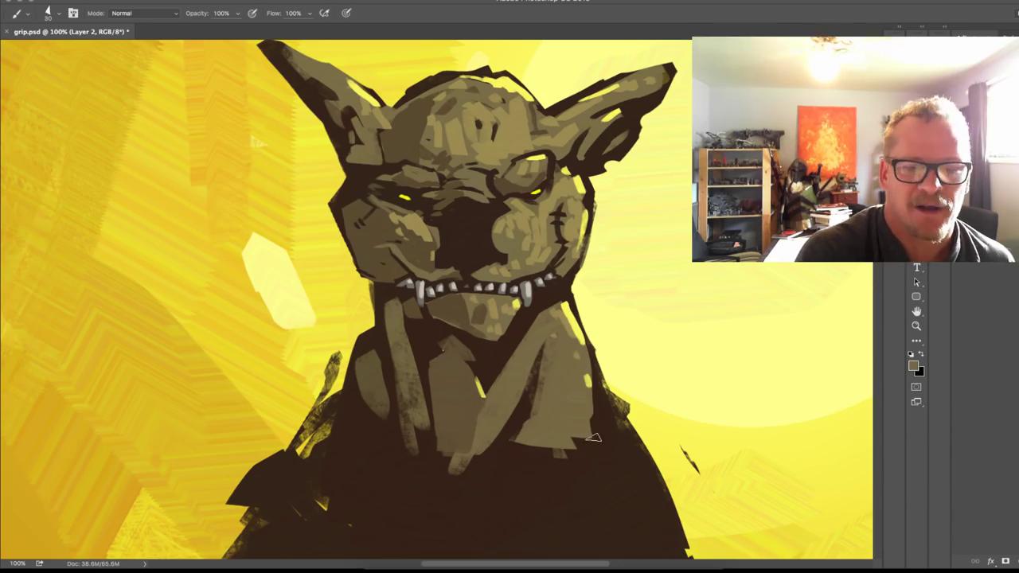
pyautogui.moveTo(615, 440)
pyautogui.mouseDown()
pyautogui.moveTo(565, 441)
pyautogui.moveTo(461, 473)
pyautogui.moveTo(588, 445)
pyautogui.moveTo(531, 444)
pyautogui.mouseUp()
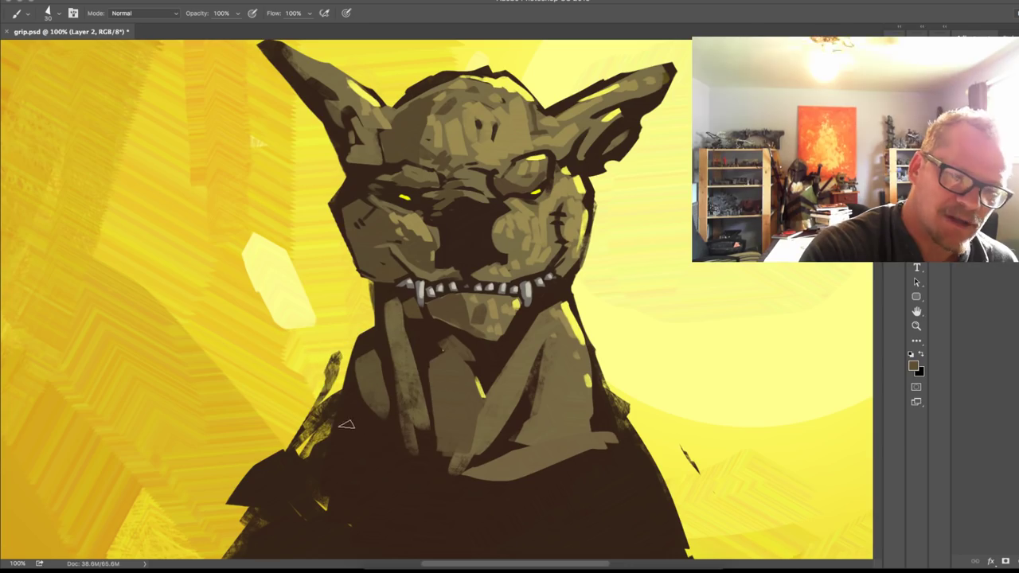
pyautogui.moveTo(346, 425)
pyautogui.mouseDown()
pyautogui.moveTo(435, 472)
pyautogui.moveTo(402, 467)
pyautogui.moveTo(361, 433)
pyautogui.moveTo(412, 460)
pyautogui.mouseUp()
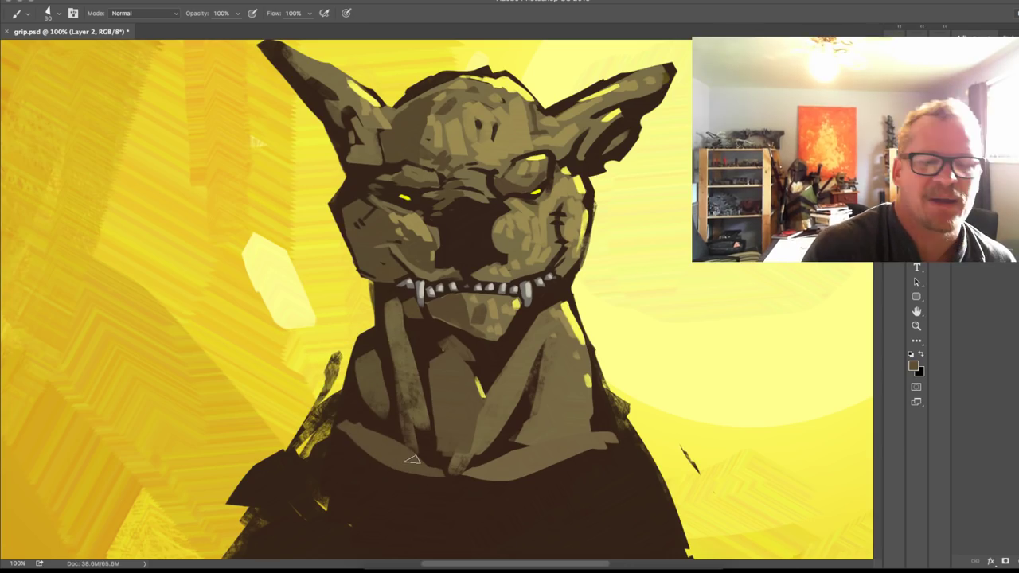
# Step: Redo the shadow-side half of the neck-base band in sampled olive brown and extend the band across the throat
pyautogui.hotkey('ctrl', '-')
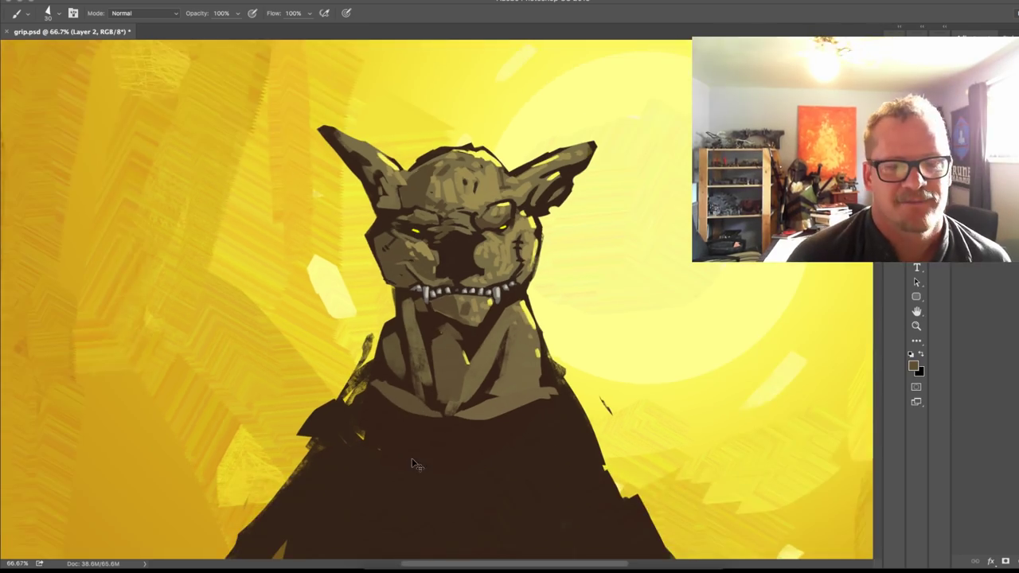
pyautogui.press('super+z')
pyautogui.keyDown('alt'); pyautogui.click(486, 405); pyautogui.keyUp('alt')
pyautogui.moveTo(481, 404)
pyautogui.mouseDown()
pyautogui.moveTo(434, 413)
pyautogui.moveTo(445, 424)
pyautogui.moveTo(469, 401)
pyautogui.moveTo(474, 412)
pyautogui.moveTo(430, 415)
pyautogui.moveTo(467, 403)
pyautogui.moveTo(418, 424)
pyautogui.moveTo(399, 392)
pyautogui.moveTo(375, 402)
pyautogui.moveTo(410, 400)
pyautogui.moveTo(366, 387)
pyautogui.moveTo(414, 416)
pyautogui.mouseUp()
pyautogui.press('super+z')
pyautogui.press('super+z')
pyautogui.keyDown('alt'); pyautogui.click(394, 353); pyautogui.keyUp('alt')
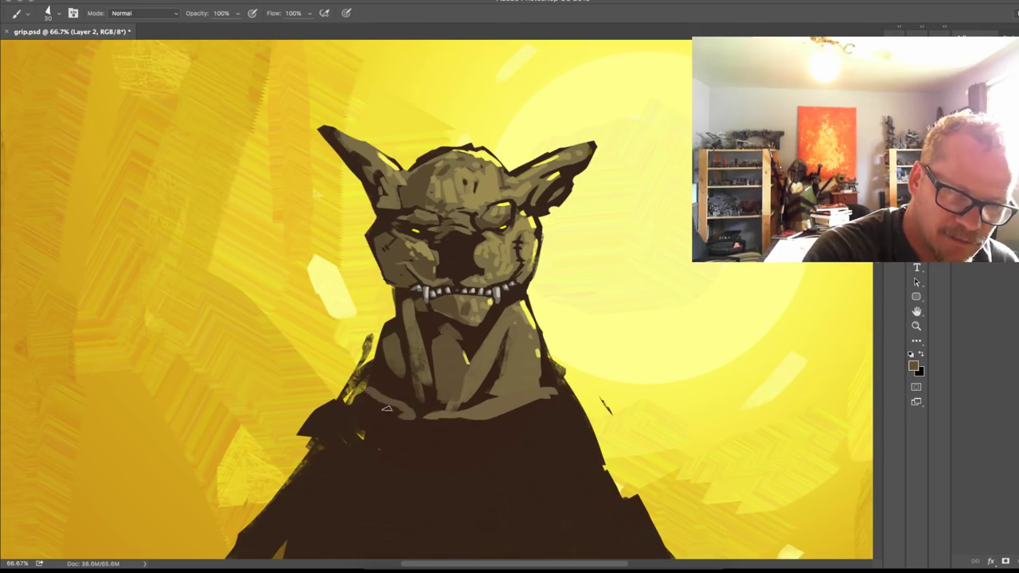
pyautogui.moveTo(364, 392); pyautogui.dragTo(402, 412)
pyautogui.keyDown('alt'); pyautogui.click(394, 384); pyautogui.keyUp('alt')
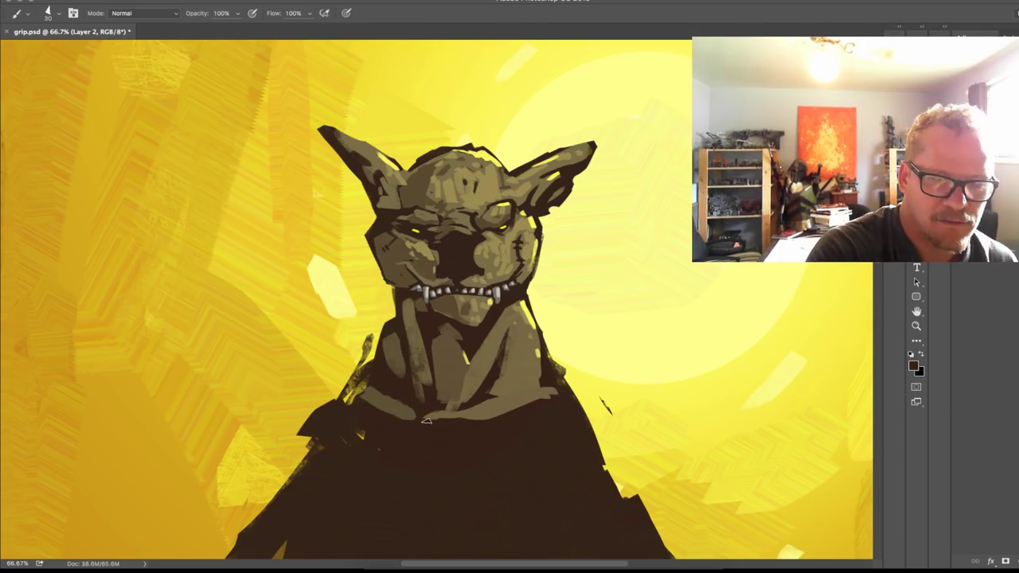
# Step: Fill the dark gaps on the shadow side of the neck and the throat fold in sampled olive tones with a size 60 brush
pyautogui.keyDown('alt'); pyautogui.click(391, 345); pyautogui.keyUp('alt')
pyautogui.press(']')
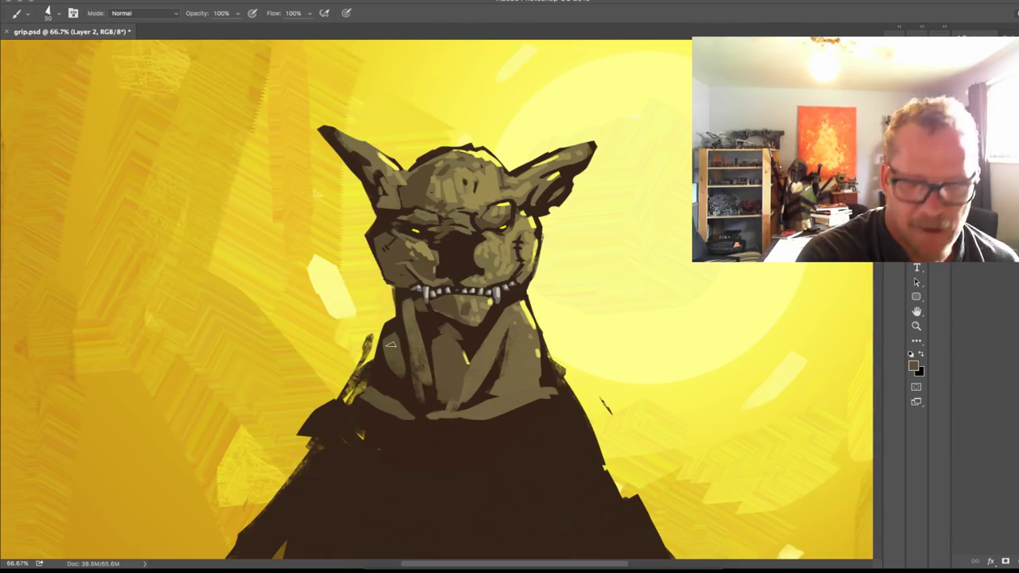
pyautogui.moveTo(395, 376)
pyautogui.mouseDown()
pyautogui.moveTo(419, 405)
pyautogui.moveTo(402, 370)
pyautogui.moveTo(412, 379)
pyautogui.mouseUp()
pyautogui.keyDown('alt'); pyautogui.click(403, 326); pyautogui.keyUp('alt')
pyautogui.moveTo(404, 335)
pyautogui.mouseDown()
pyautogui.moveTo(388, 378)
pyautogui.moveTo(375, 360)
pyautogui.moveTo(383, 385)
pyautogui.mouseUp()
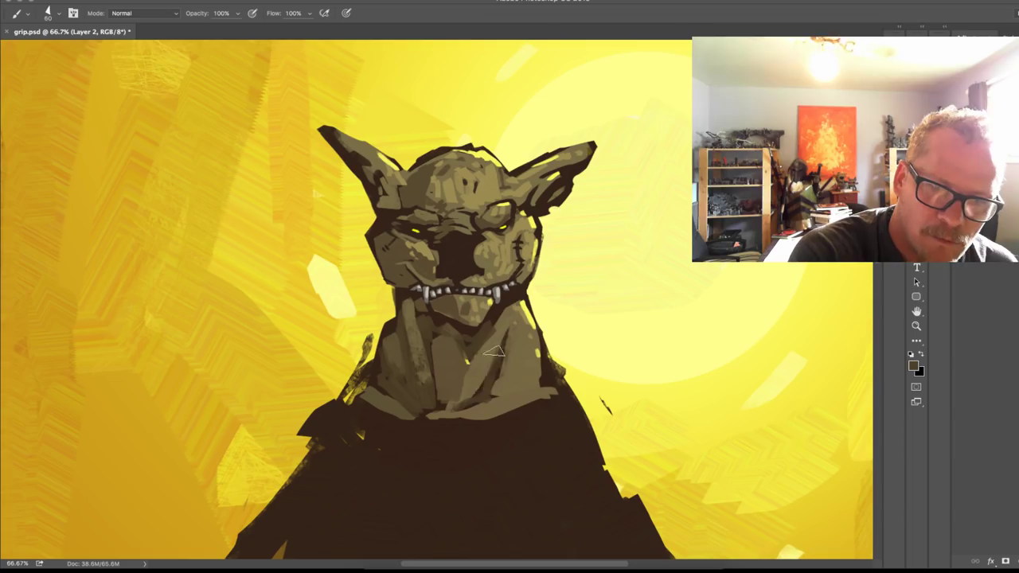
pyautogui.keyDown('alt'); pyautogui.click(484, 374); pyautogui.keyUp('alt')
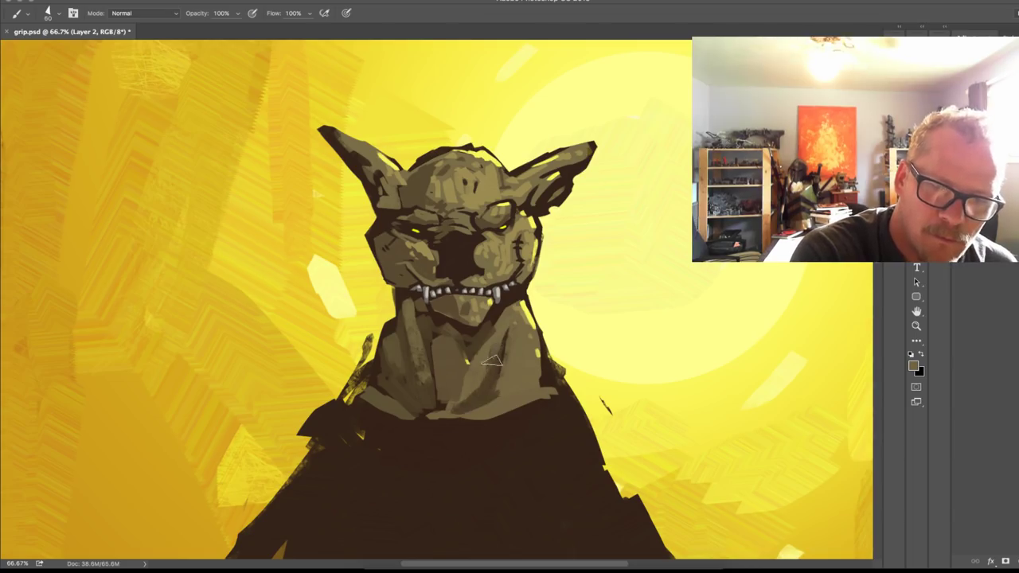
pyautogui.moveTo(492, 360); pyautogui.dragTo(457, 408)
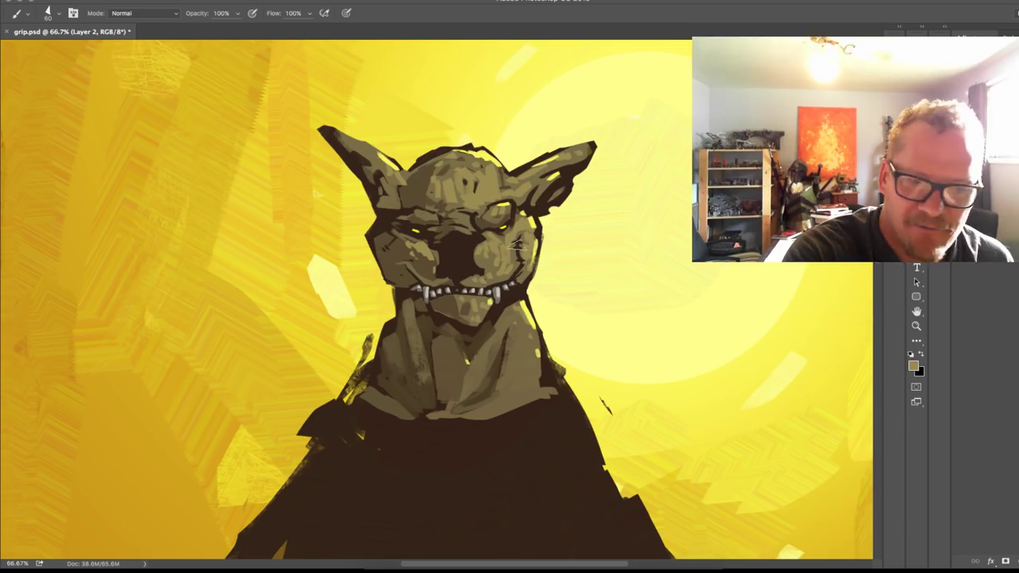
# Step: Dab lighter olive highlights over the sunward side of the neck with a size 25 brush
pyautogui.press('[')
pyautogui.press('[')
pyautogui.press('[')
pyautogui.press('[')
pyautogui.press('[')
pyautogui.press('[')
pyautogui.moveTo(516, 317); pyautogui.dragTo(521, 355)
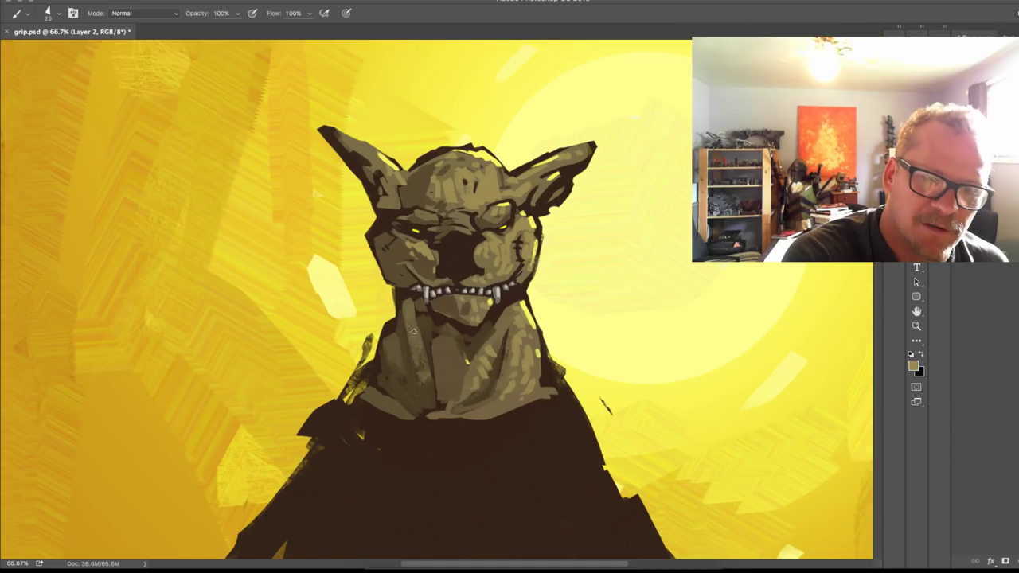
# Step: Paint a sampled dark brown shadow under the jaw and chin and break its edge into the throat with a size 25 brush
pyautogui.keyDown('alt'); pyautogui.click(413, 295); pyautogui.keyUp('alt')
pyautogui.moveTo(408, 300); pyautogui.dragTo(418, 309)
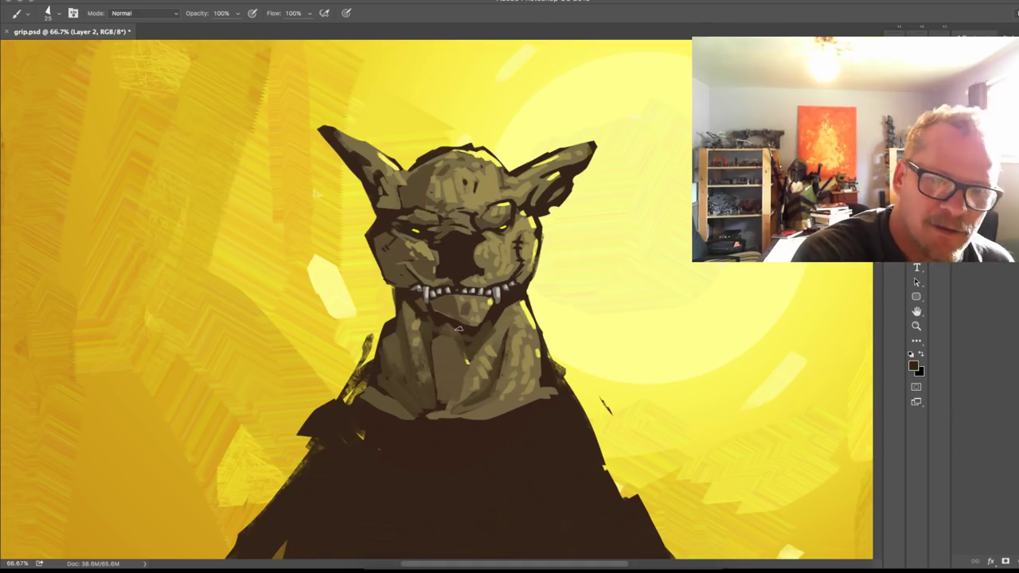
pyautogui.moveTo(419, 351)
pyautogui.mouseDown()
pyautogui.moveTo(398, 328)
pyautogui.moveTo(414, 344)
pyautogui.mouseUp()
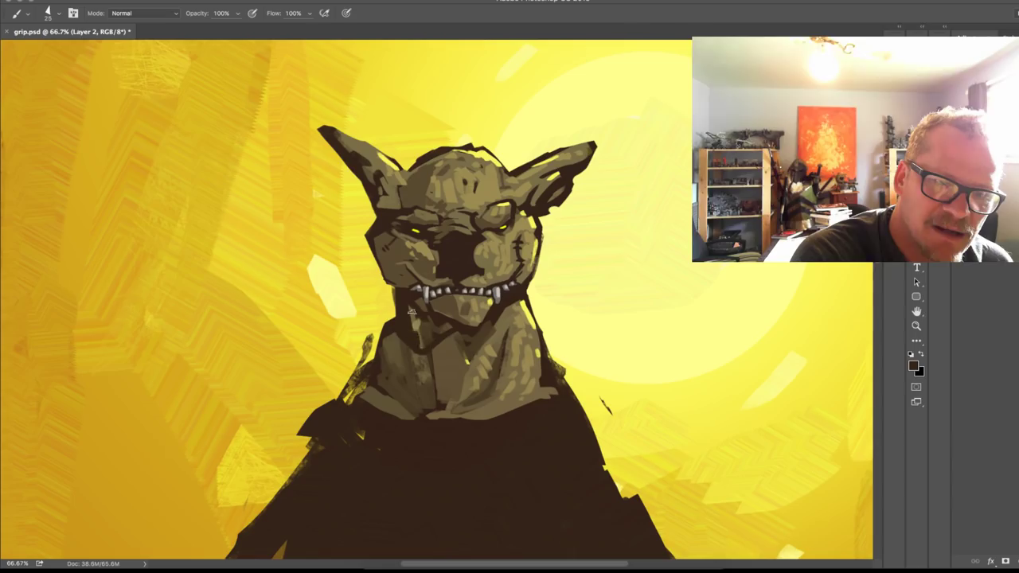
pyautogui.moveTo(412, 309); pyautogui.dragTo(423, 347)
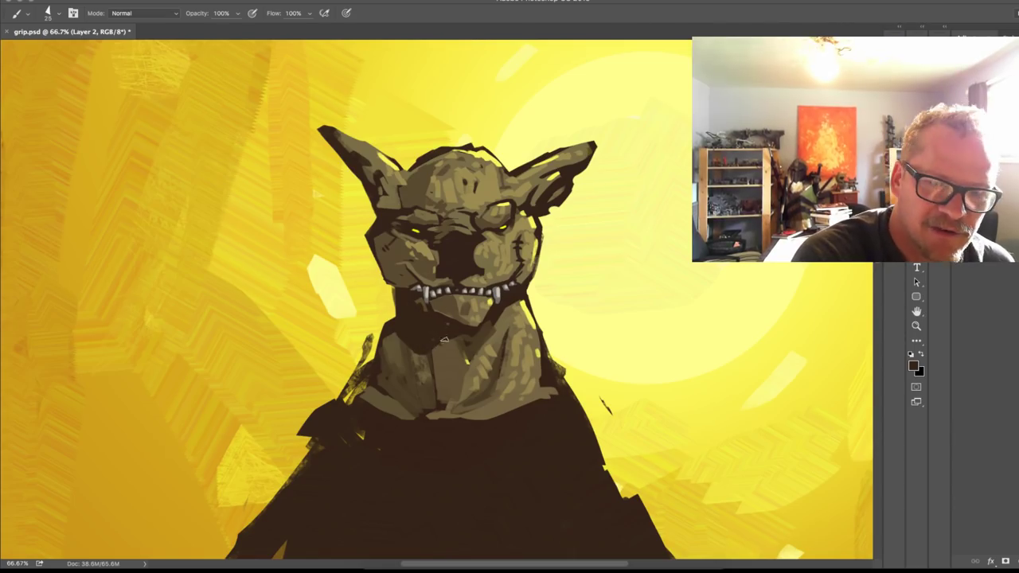
pyautogui.moveTo(445, 344); pyautogui.dragTo(432, 375)
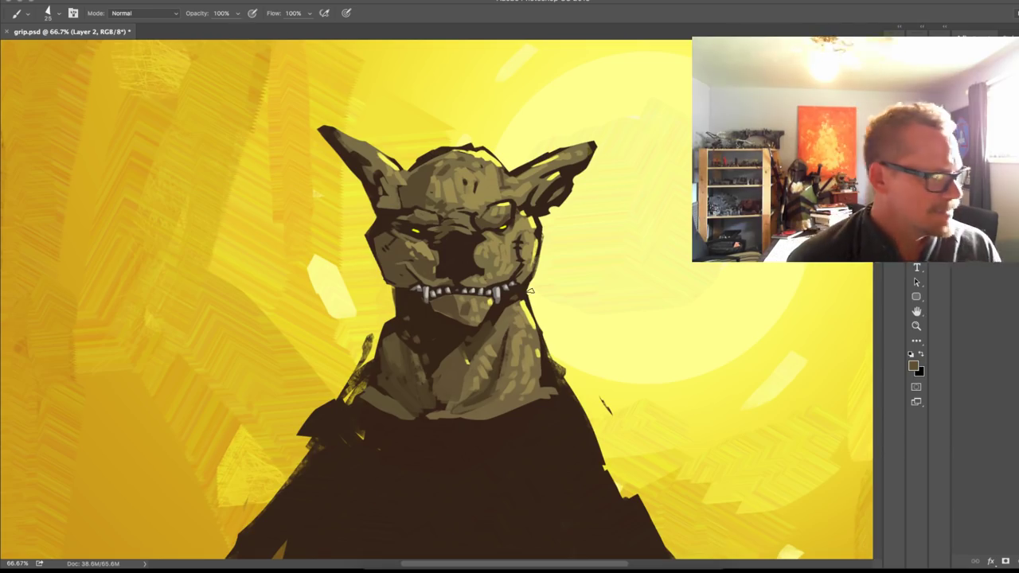
pyautogui.keyDown('alt'); pyautogui.click(467, 328); pyautogui.keyUp('alt')
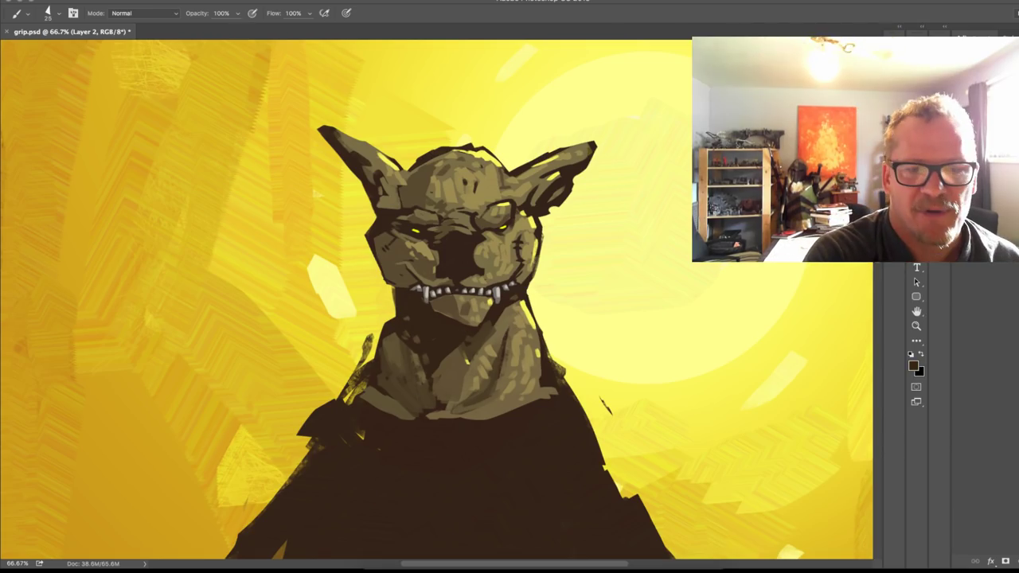
pyautogui.moveTo(692, 199); pyautogui.dragTo(551, 315)
pyautogui.moveTo(575, 275)
pyautogui.mouseDown()
pyautogui.moveTo(550, 321)
pyautogui.moveTo(585, 294)
pyautogui.mouseUp()
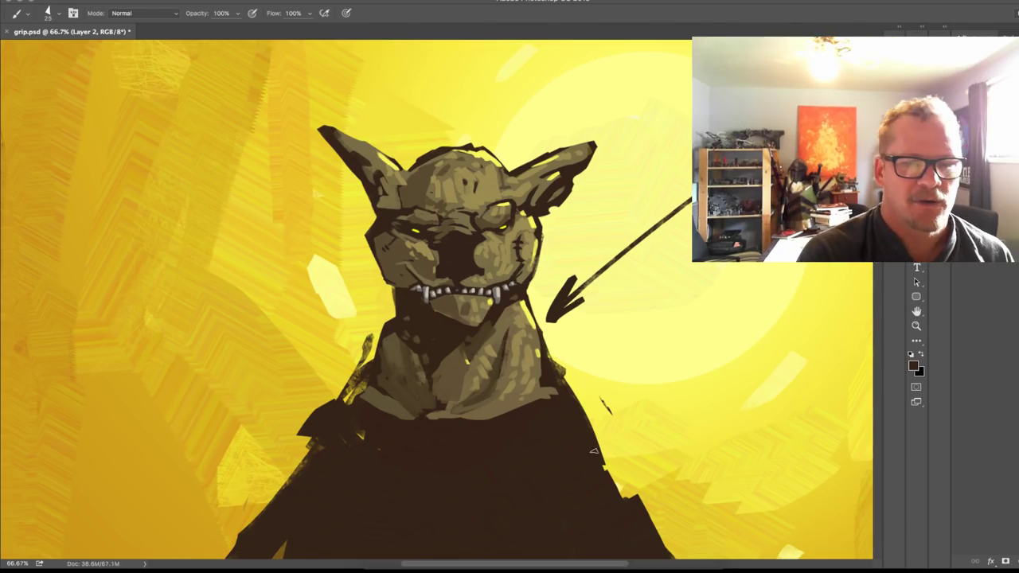
pyautogui.hotkey('ctrl', 'z')
pyautogui.hotkey('ctrl', 'z')
pyautogui.hotkey('ctrl', 'z')
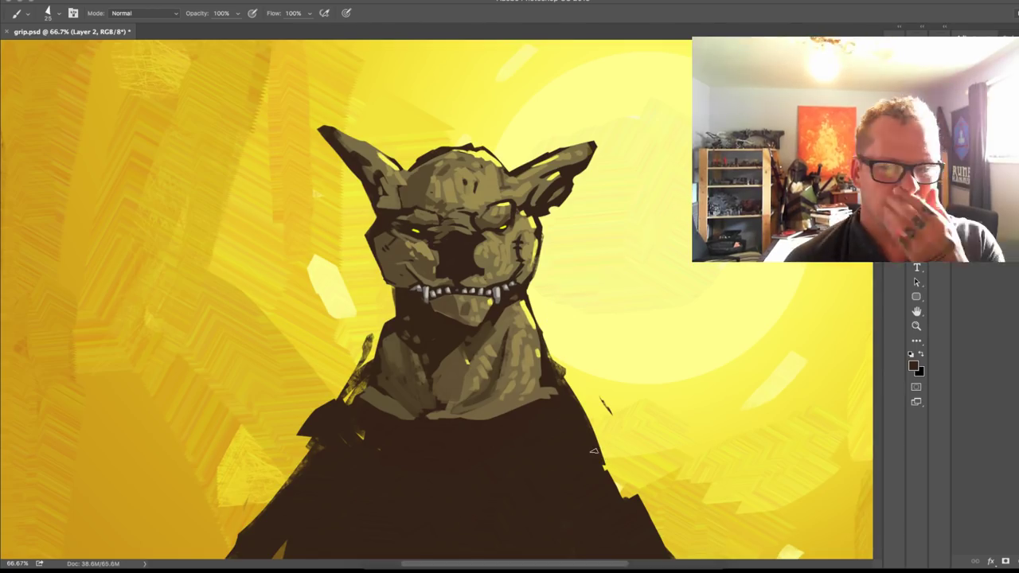
# Step: Rework the sunward eye and brow with sampled dark brown, light olive and yellow, using a size 10 brush for details
pyautogui.keyDown('alt'); pyautogui.click(508, 224); pyautogui.keyUp('alt')
pyautogui.moveTo(513, 215); pyautogui.dragTo(500, 226)
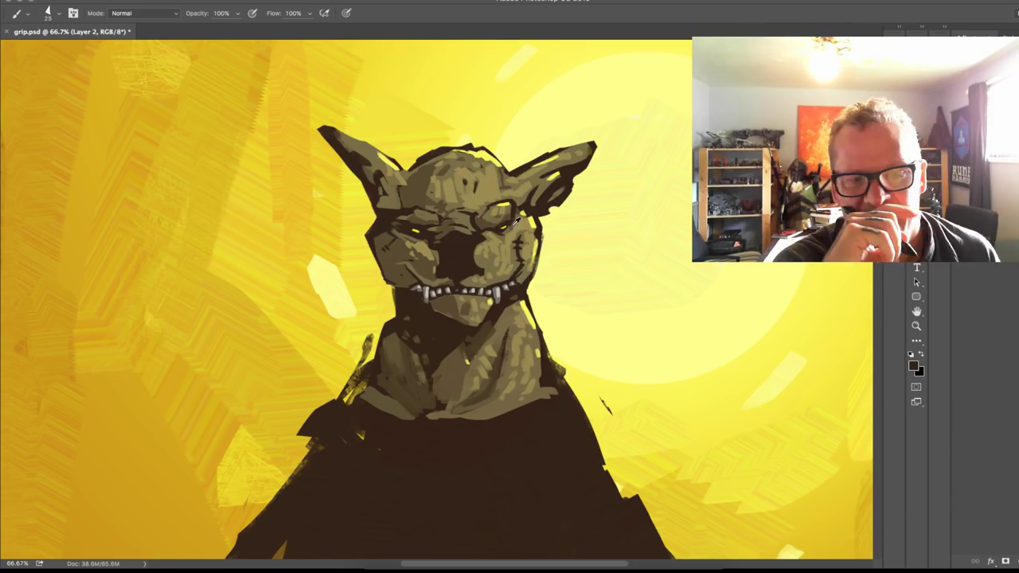
pyautogui.keyDown('alt'); pyautogui.click(490, 191); pyautogui.keyUp('alt')
pyautogui.press('[')
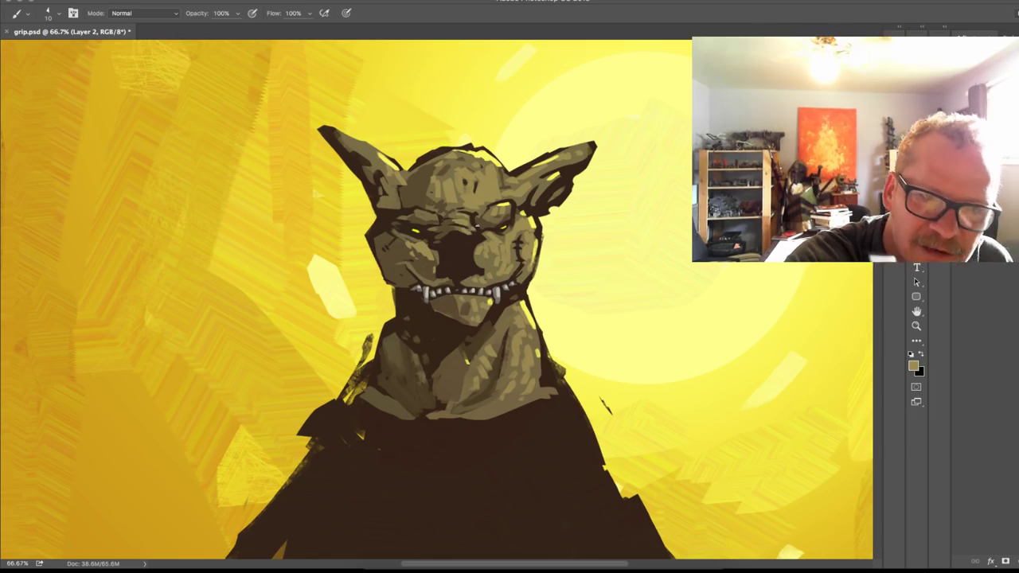
pyautogui.keyDown('alt'); pyautogui.click(536, 220); pyautogui.keyUp('alt')
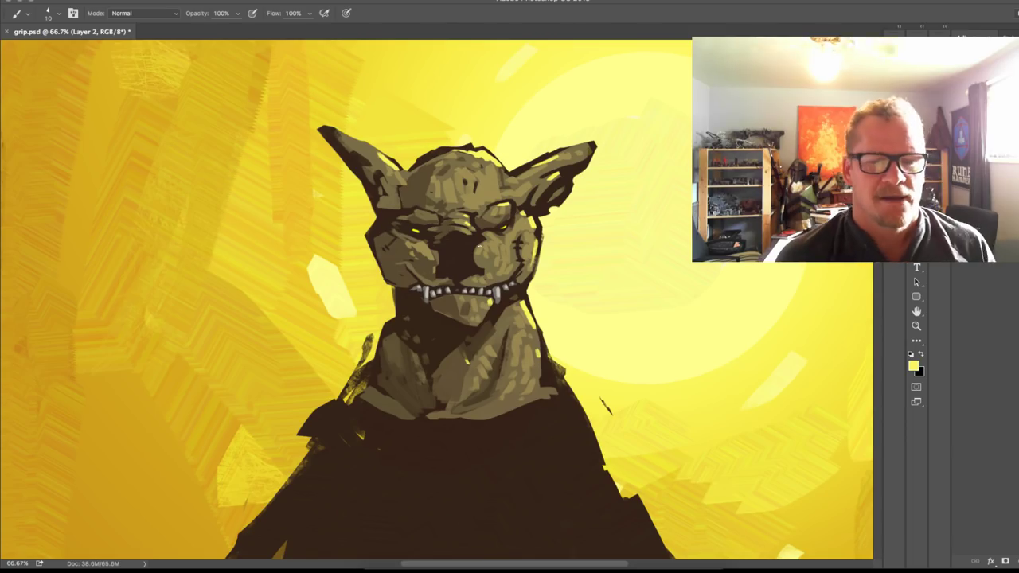
# Step: Paint over the outer teeth in sampled face tones and repaint the fangs and teeth in sampled light grey at brush size 15
pyautogui.keyDown('alt'); pyautogui.click(512, 291); pyautogui.keyUp('alt')
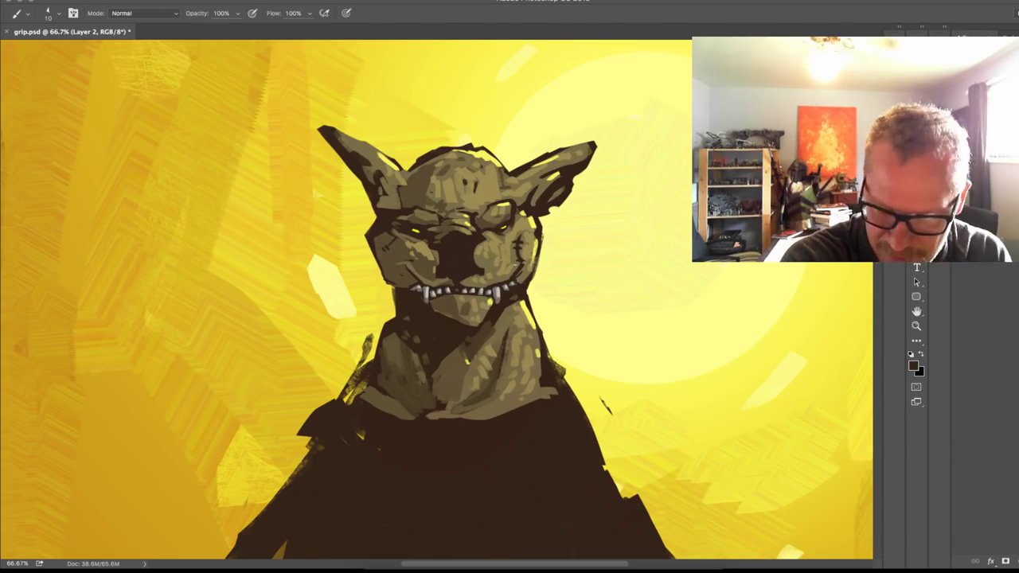
pyautogui.keyDown('alt'); pyautogui.click(510, 276); pyautogui.keyUp('alt')
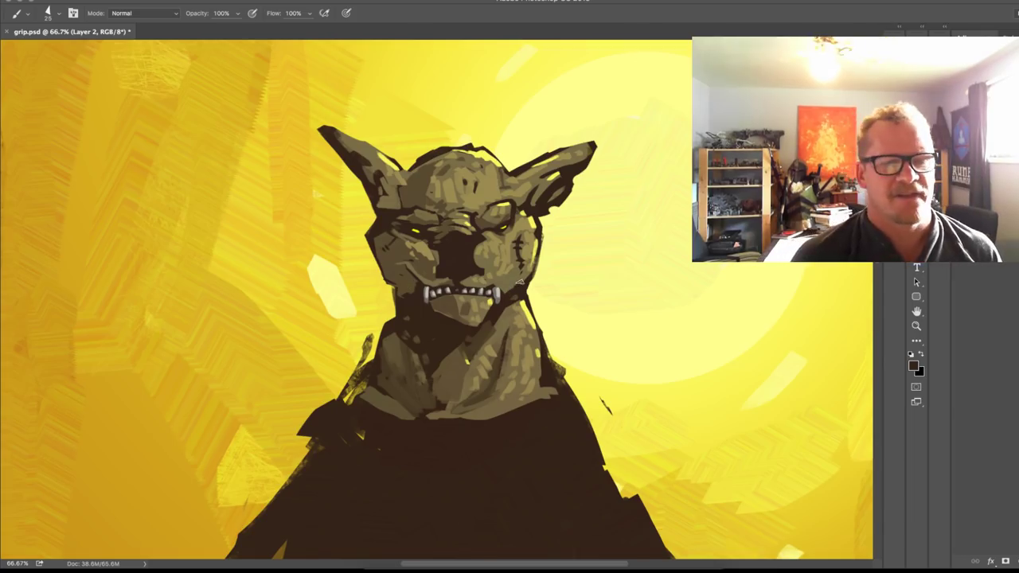
pyautogui.keyDown('alt'); pyautogui.click(430, 292); pyautogui.keyUp('alt')
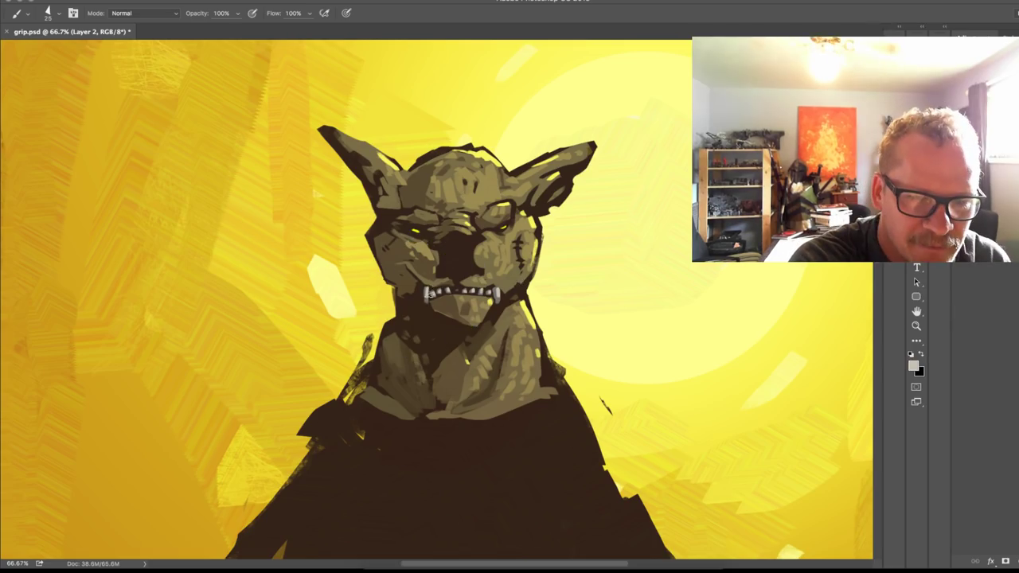
pyautogui.press('[')
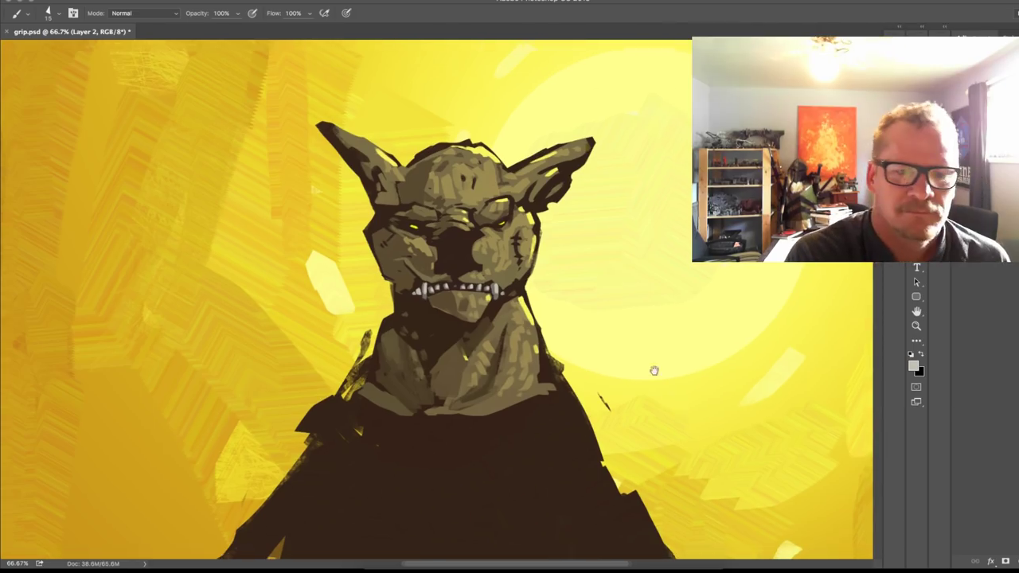
# Step: Paint dark pointed fur tufts on the ear tips and along both cheek edges with a size 15 brush
pyautogui.moveTo(653, 368)
pyautogui.mouseDown()
pyautogui.moveTo(609, 311)
pyautogui.moveTo(712, 345)
pyautogui.moveTo(709, 334)
pyautogui.mouseUp()
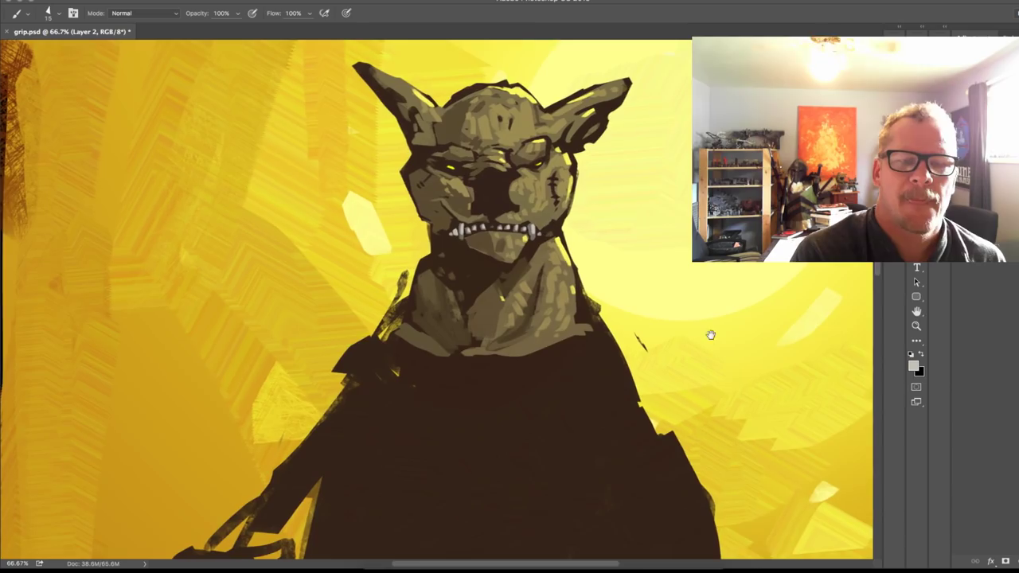
pyautogui.press('super+minus')
pyautogui.press('super+minus')
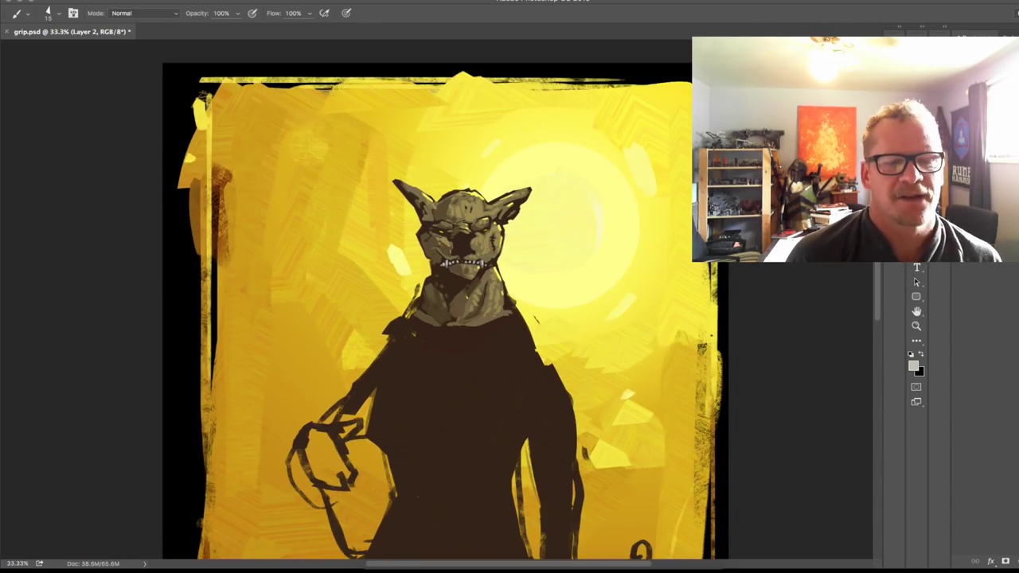
pyautogui.press('super+plus')
pyautogui.press('super+plus')
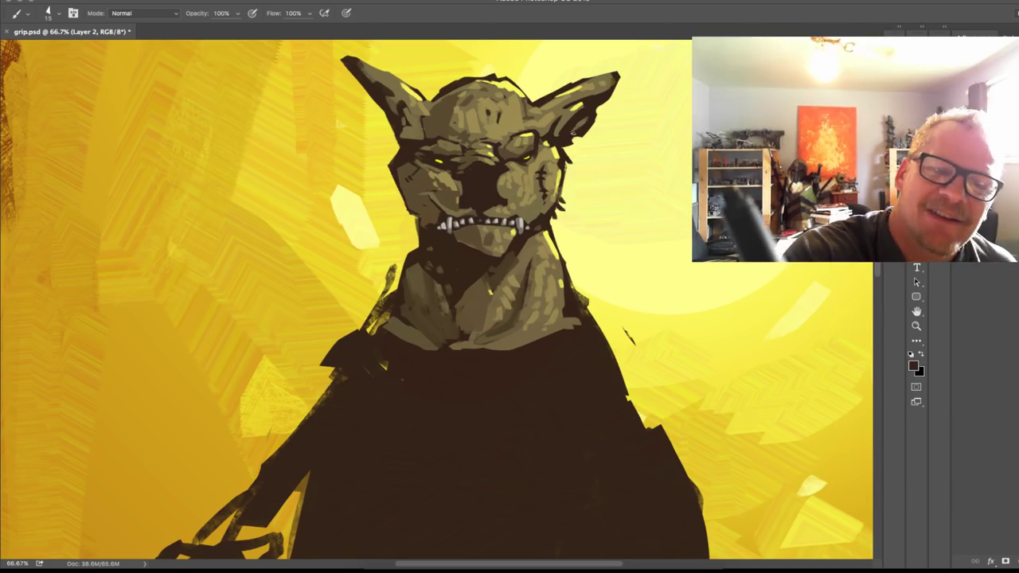
pyautogui.moveTo(614, 75); pyautogui.dragTo(628, 66)
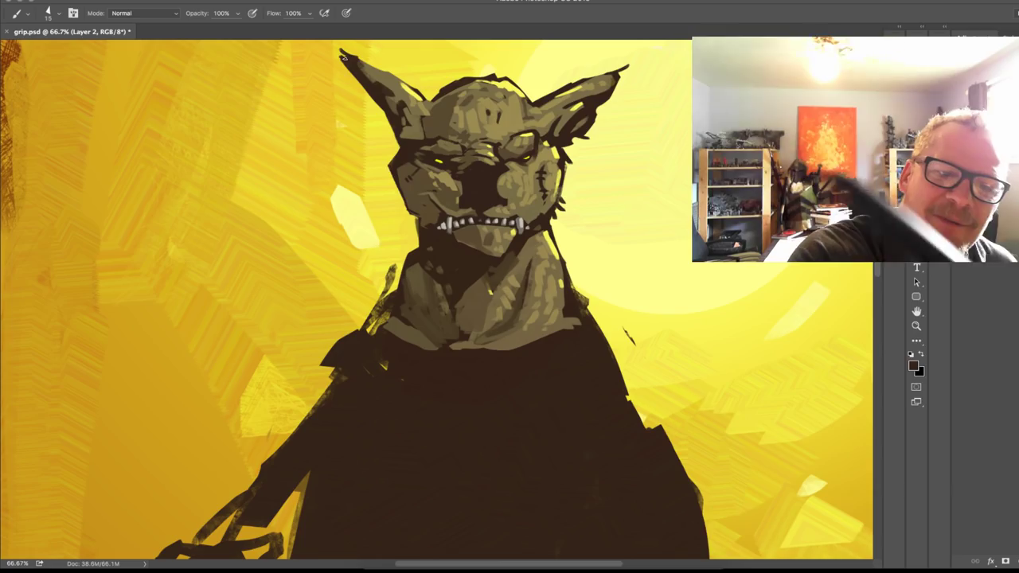
pyautogui.moveTo(397, 162); pyautogui.dragTo(385, 171)
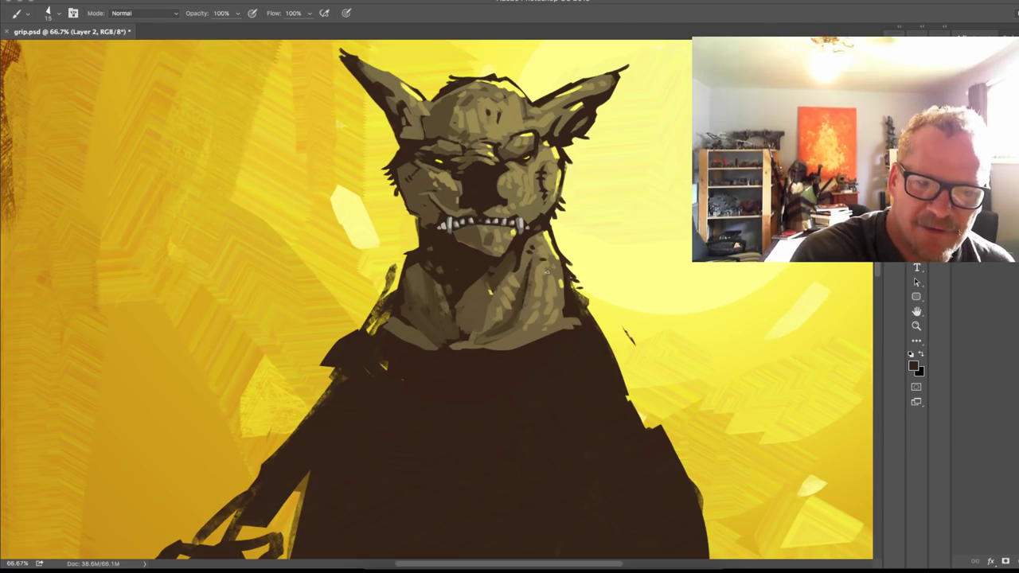
# Step: Dab dark spots on the neck, muzzle and forehead and draw thin whiskers with a size 8 brush
pyautogui.click(538, 297)
pyautogui.click(547, 297)
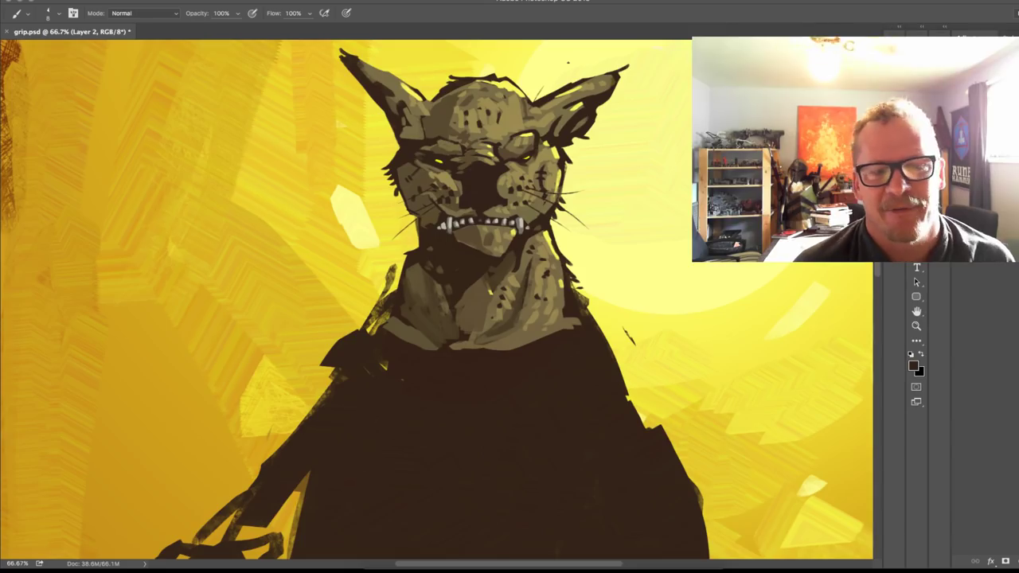
# Step: Pick the warm grey 978b84 for the foreground colour
pyautogui.click(913, 367)
pyautogui.click(301, 250)
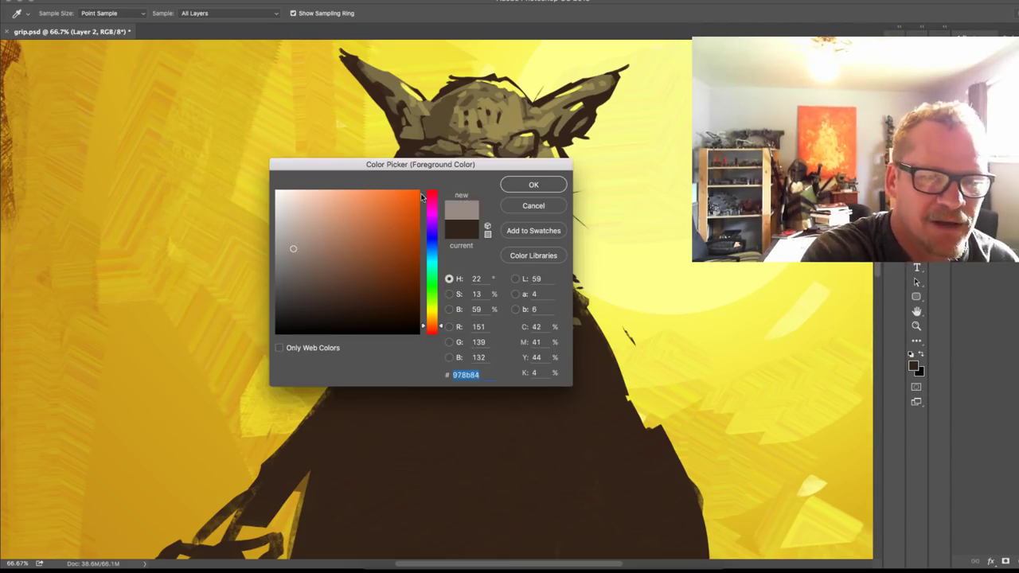
# Step: Set the foreground color to 978b84 and paint a grey highlight on the creature's nose
pyautogui.press('Return')
pyautogui.press(']')
pyautogui.moveTo(478, 168); pyautogui.dragTo(495, 172)
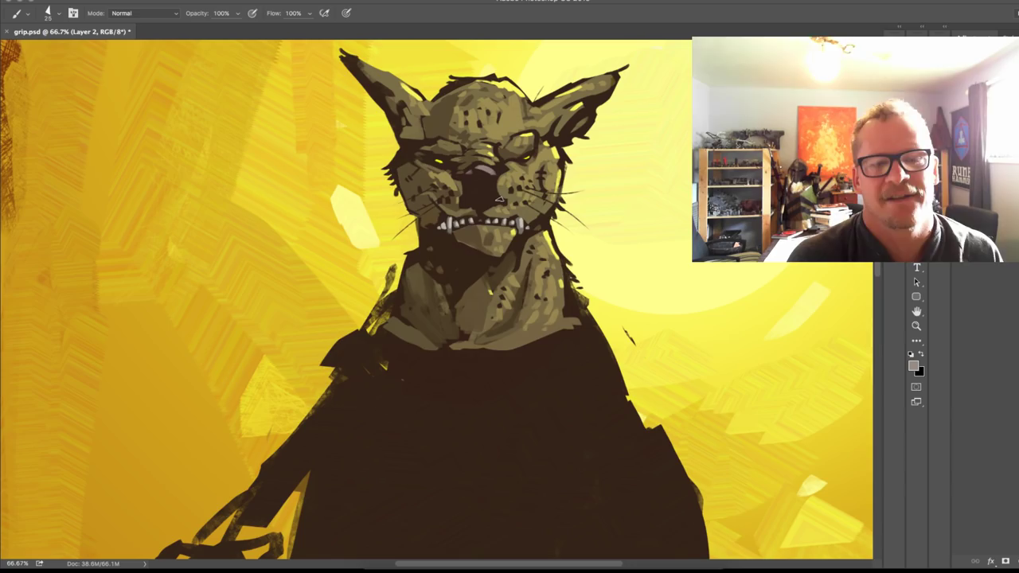
# Step: Accent the nose highlight in white with a size 10 brush, and save the document
pyautogui.click(915, 366)
pyautogui.moveTo(288, 209); pyautogui.dragTo(272, 187)
pyautogui.click(524, 188)
pyautogui.press('[')
pyautogui.press('[')
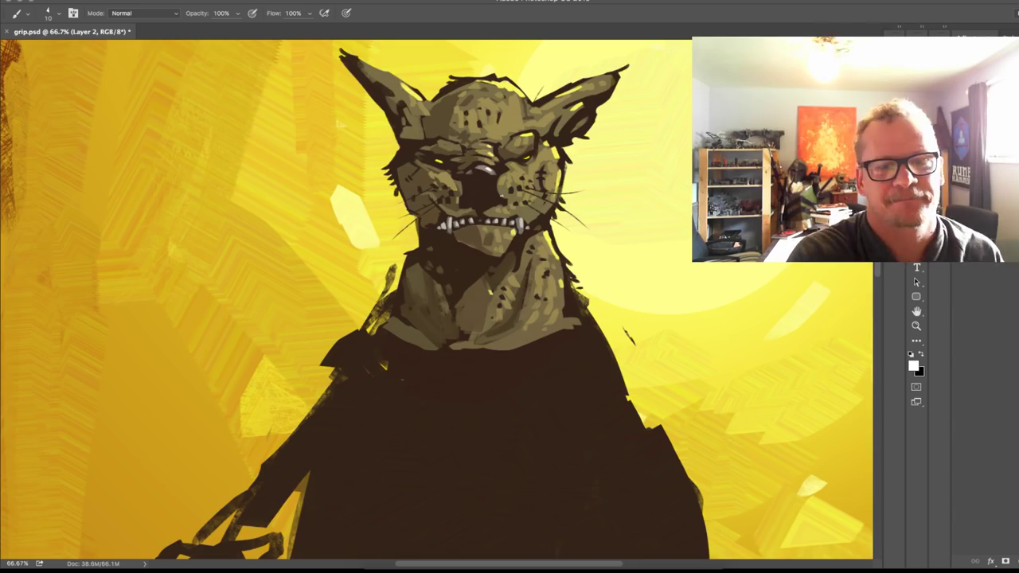
pyautogui.moveTo(642, 229)
pyautogui.mouseDown()
pyautogui.moveTo(671, 152)
pyautogui.moveTo(655, 337)
pyautogui.mouseUp()
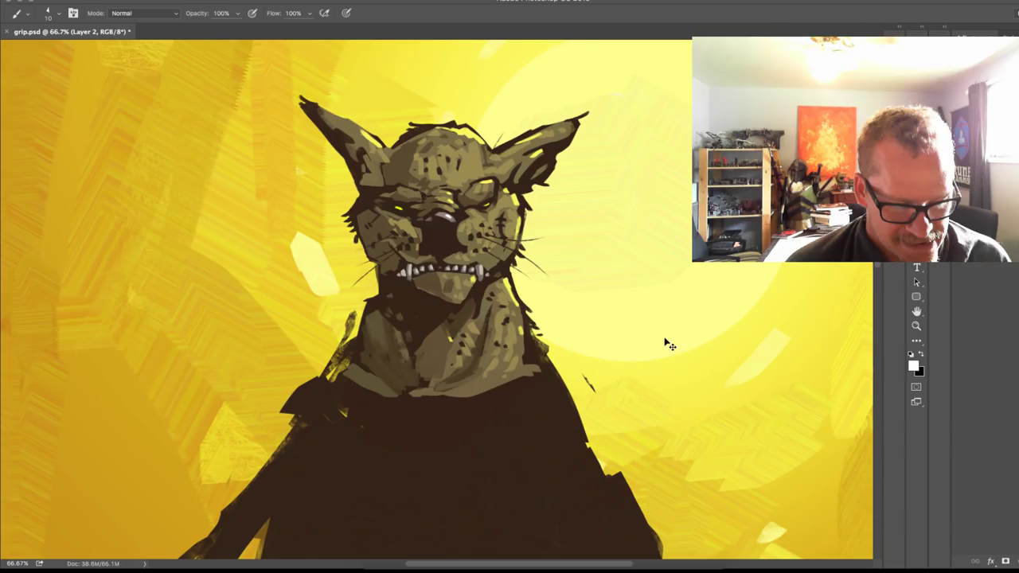
pyautogui.hotkey('ctrl', 's')
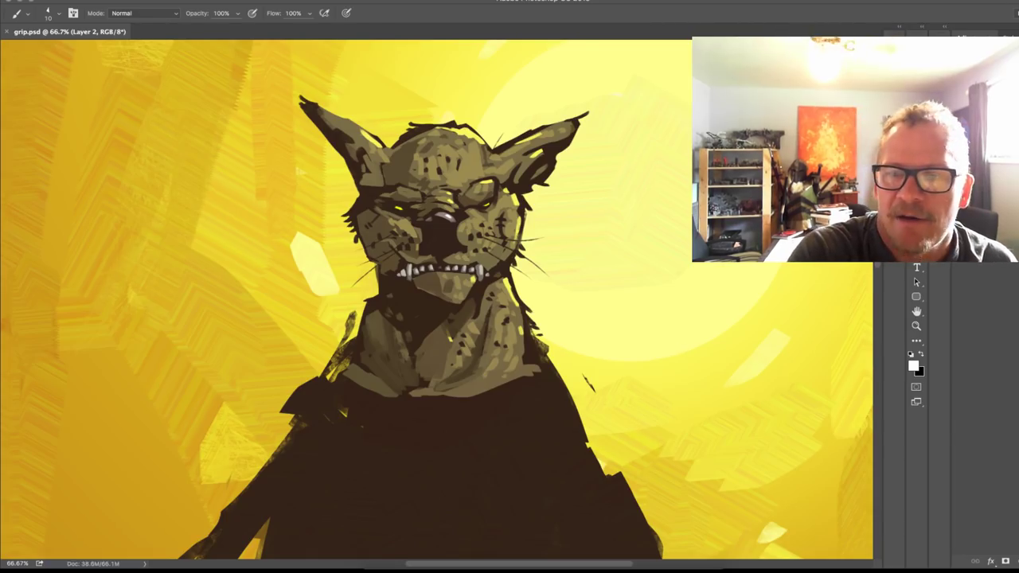
# Step: Select both of the creature's eyes together with the Lasso tool
pyautogui.press('l')
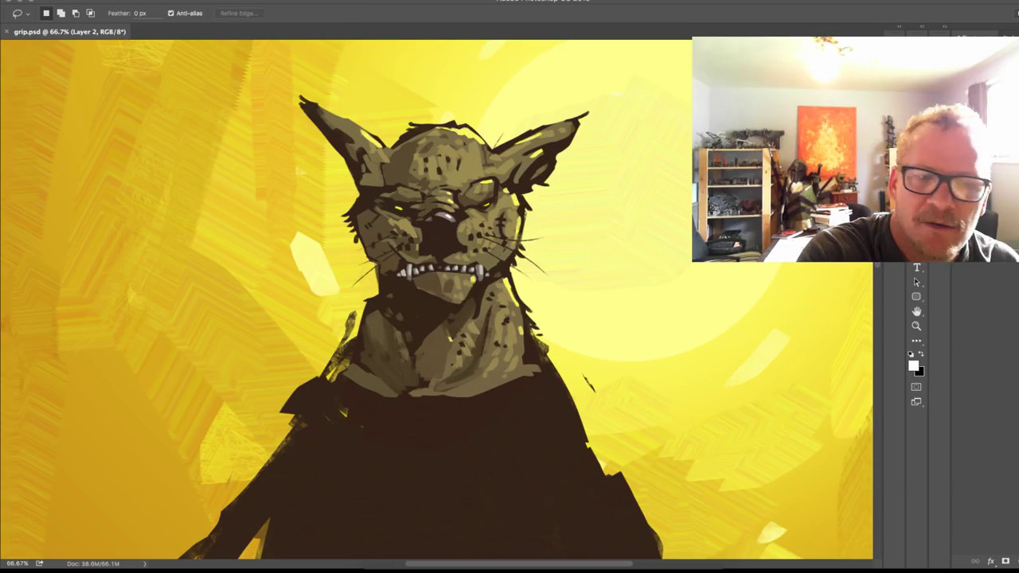
pyautogui.moveTo(481, 202)
pyautogui.mouseDown()
pyautogui.moveTo(500, 217)
pyautogui.moveTo(482, 206)
pyautogui.mouseUp()
pyautogui.press('shift')
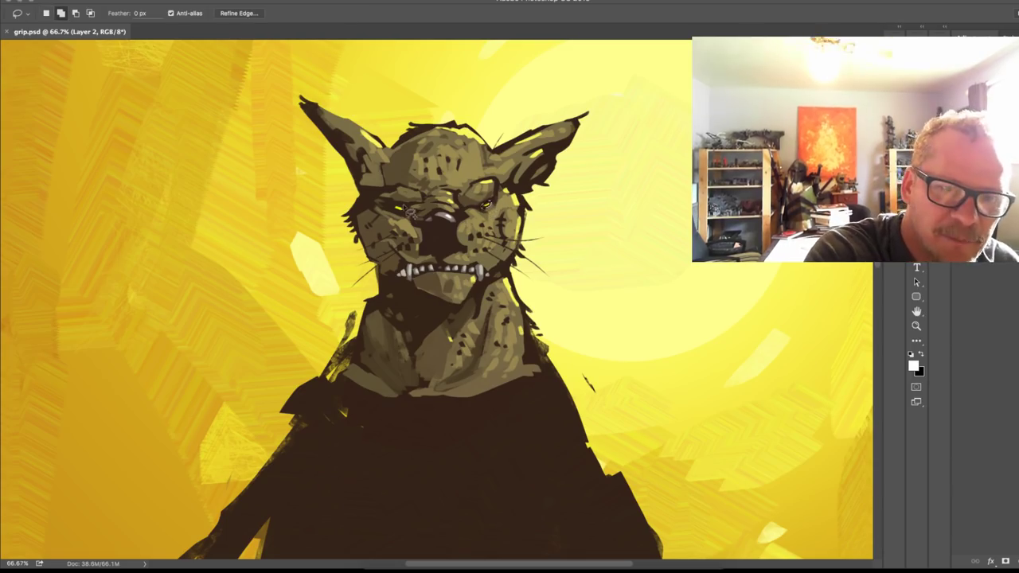
pyautogui.moveTo(408, 210)
pyautogui.mouseDown()
pyautogui.moveTo(395, 214)
pyautogui.moveTo(414, 222)
pyautogui.mouseUp()
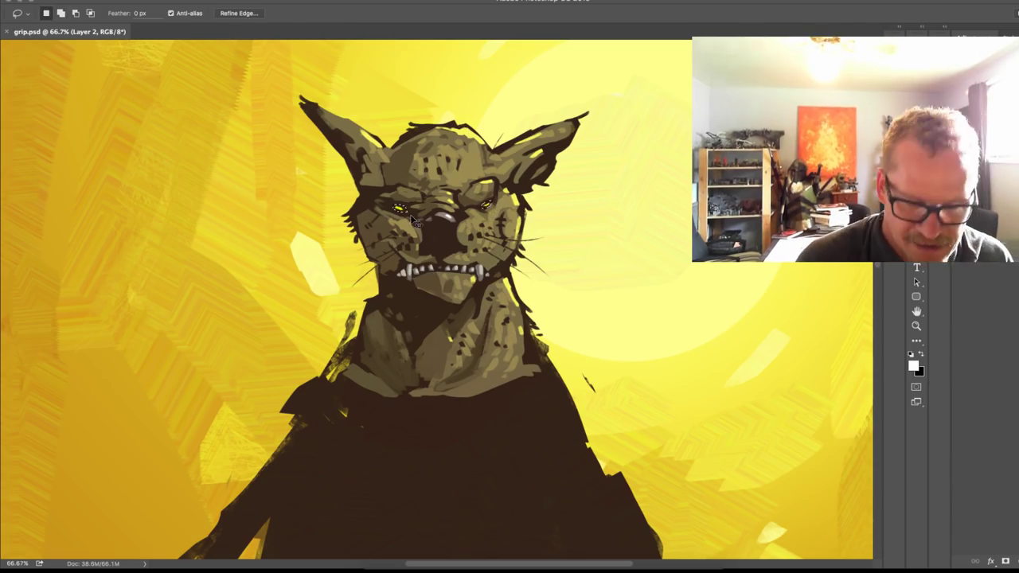
# Step: Recolor the selected eyes green using Hue +106 and Saturation +60, and clear the selection
pyautogui.hotkey('ctrl', 'u')
pyautogui.moveTo(890, 413); pyautogui.dragTo(863, 416)
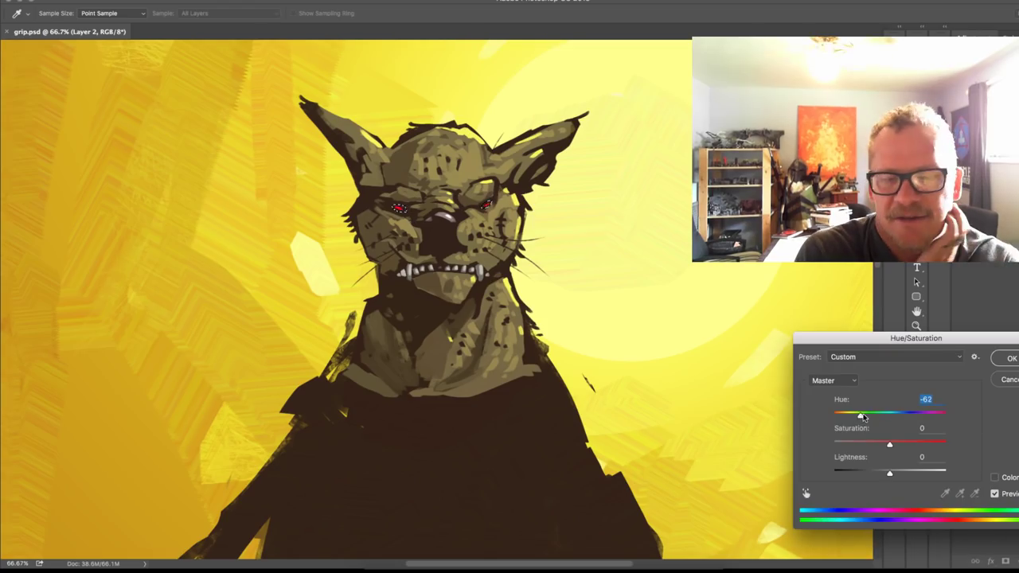
pyautogui.click(930, 415)
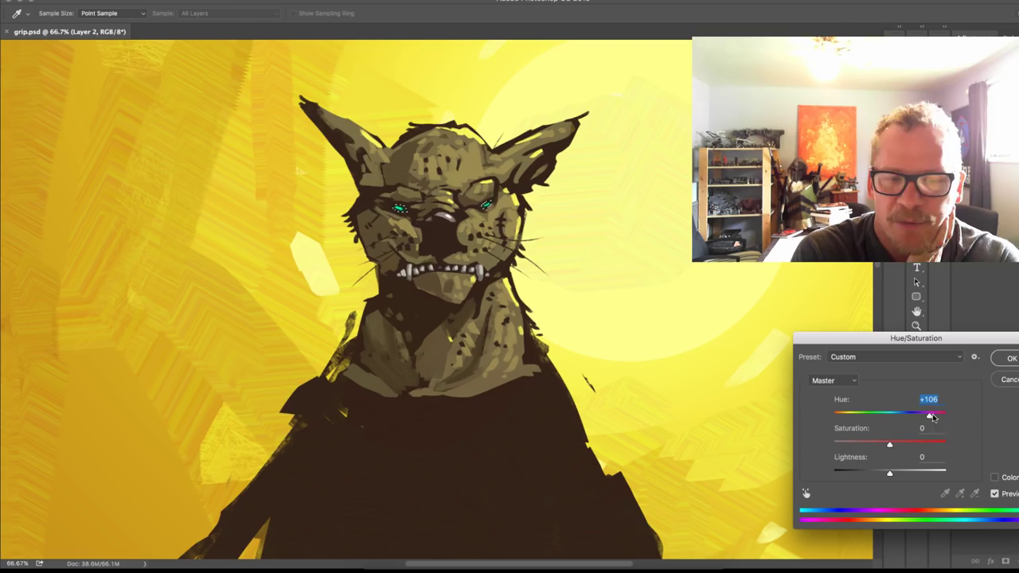
pyautogui.click(925, 443)
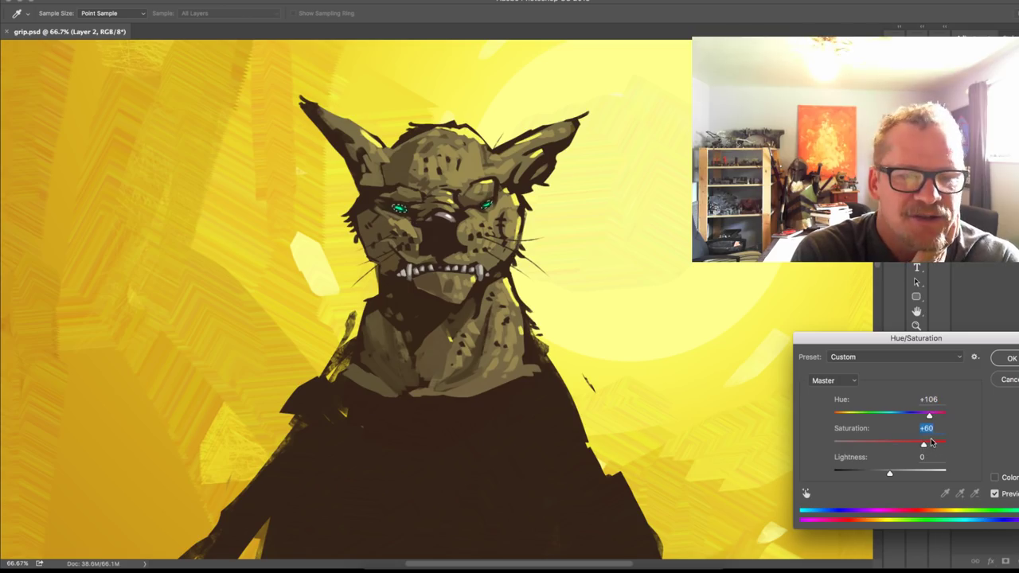
pyautogui.click(1004, 359)
pyautogui.press('l')
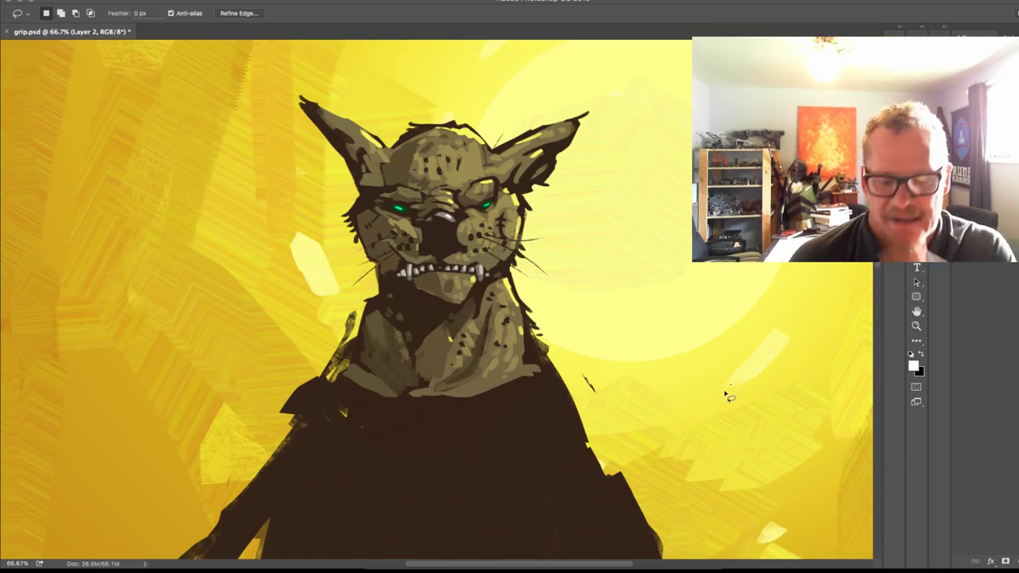
# Step: Examine the recolored eyes against the whole figure and close up on the face
pyautogui.hotkey('ctrl', '-')
pyautogui.hotkey('ctrl', '-')
pyautogui.hotkey('ctrl', '-')
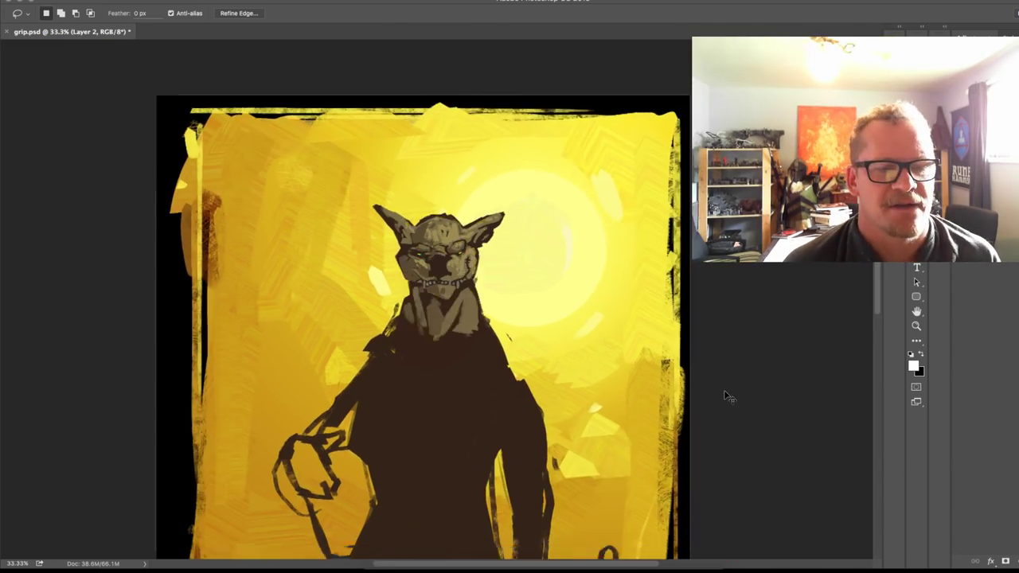
pyautogui.moveTo(724, 389); pyautogui.dragTo(559, 337)
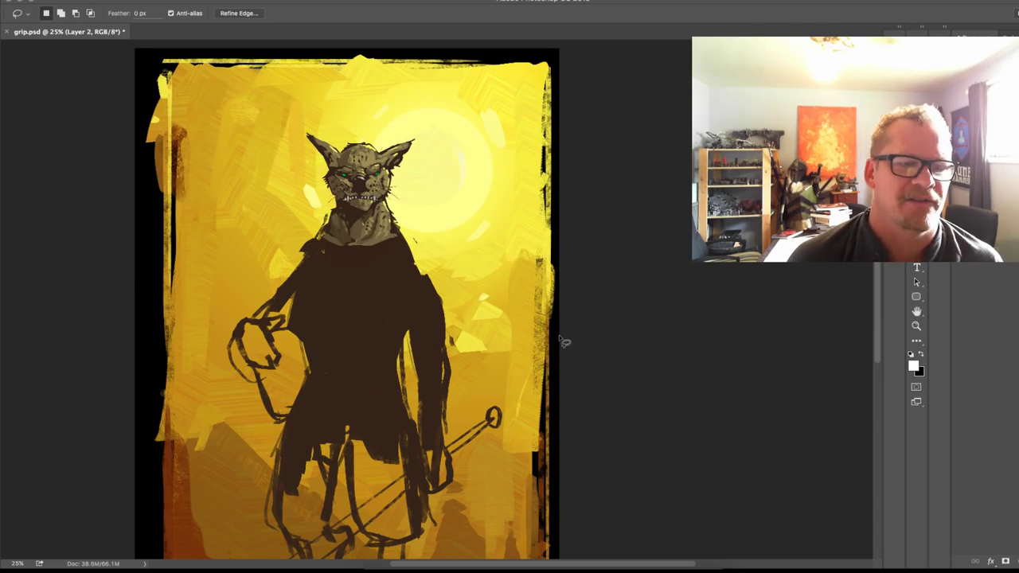
pyautogui.hotkey('ctrl', '+')
pyautogui.hotkey('ctrl', '+')
pyautogui.hotkey('ctrl', '+')
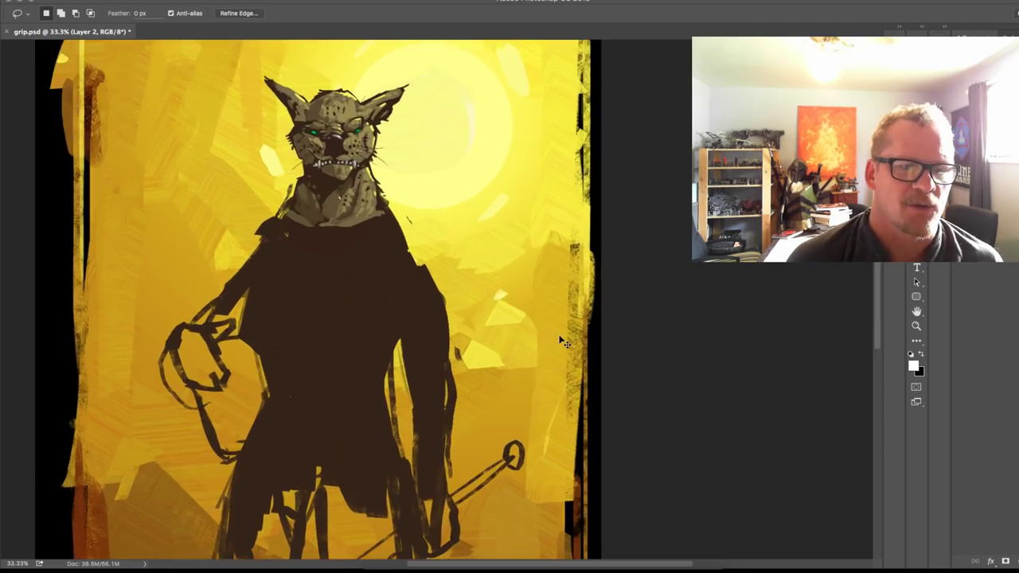
pyautogui.moveTo(471, 224); pyautogui.dragTo(618, 405)
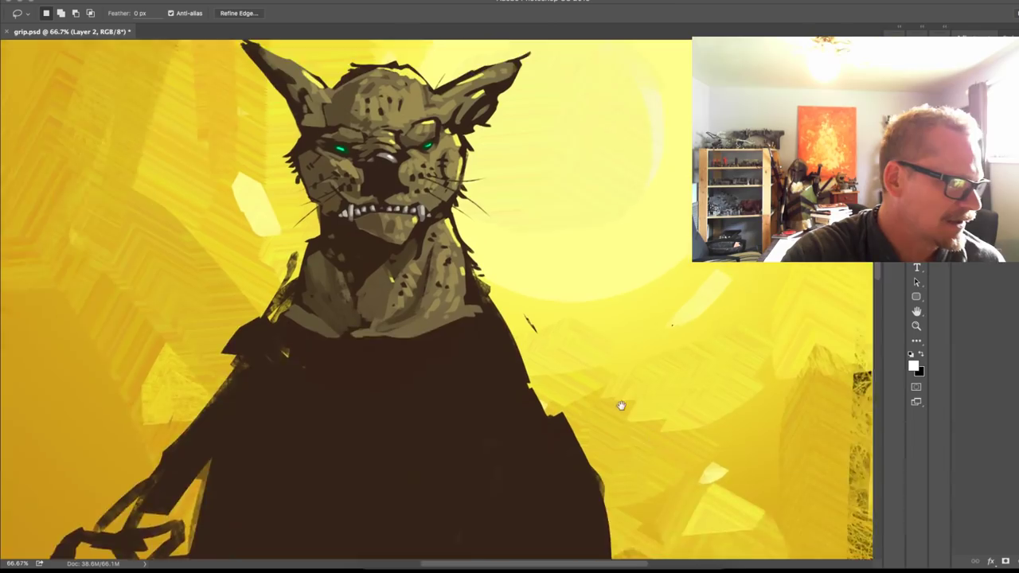
pyautogui.hotkey('ctrl', '+')
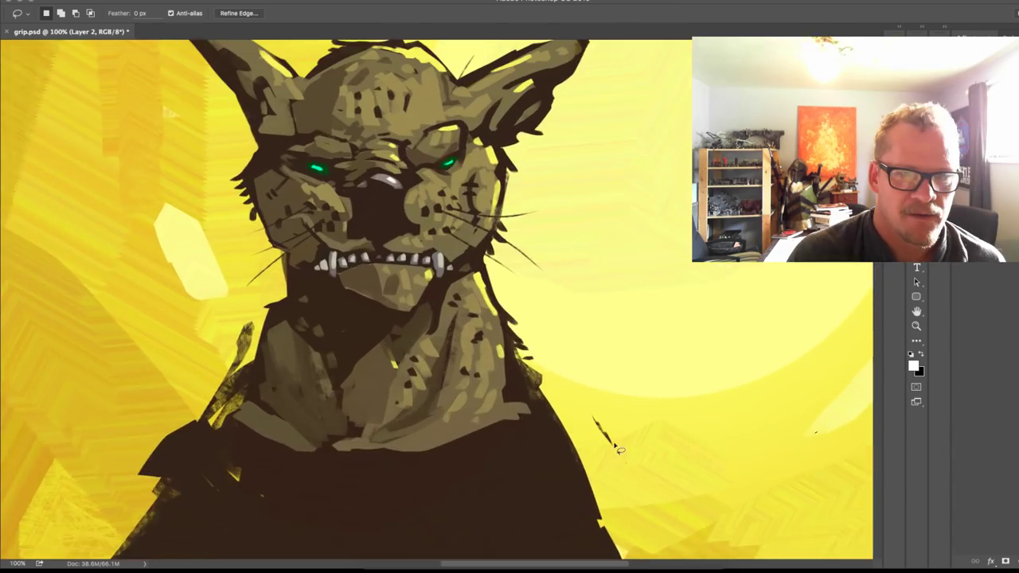
pyautogui.moveTo(621, 293); pyautogui.dragTo(684, 392)
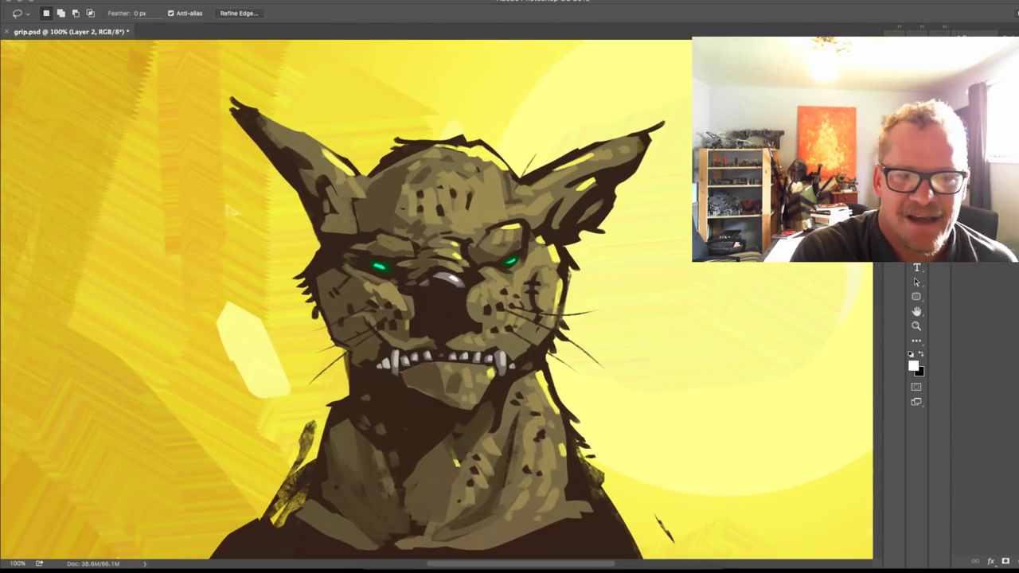
# Step: Trim the edges of the green eyes with dark brown at brush size 10, and sample the brown of the neck
pyautogui.press('b')
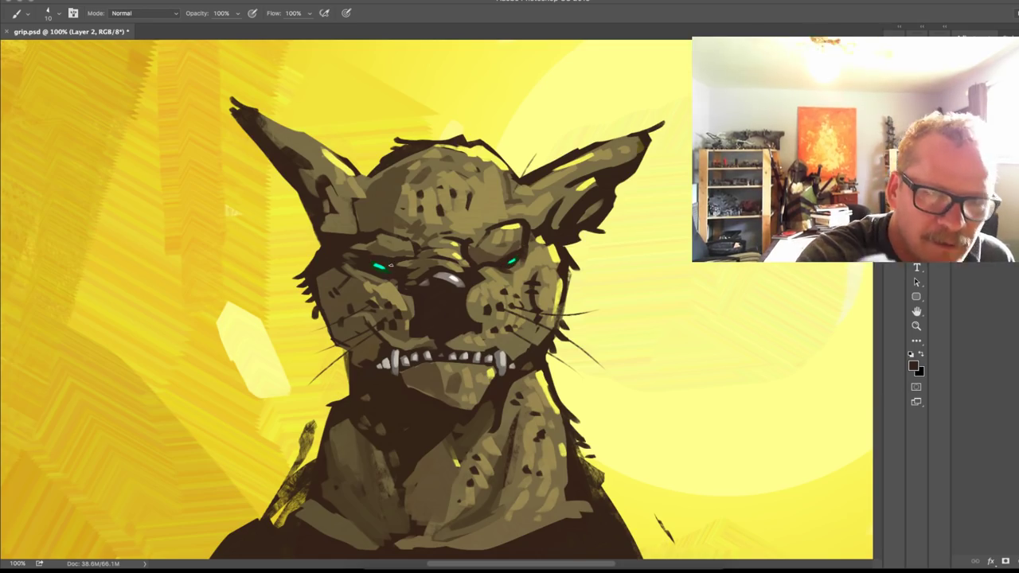
pyautogui.moveTo(675, 407); pyautogui.dragTo(562, 323)
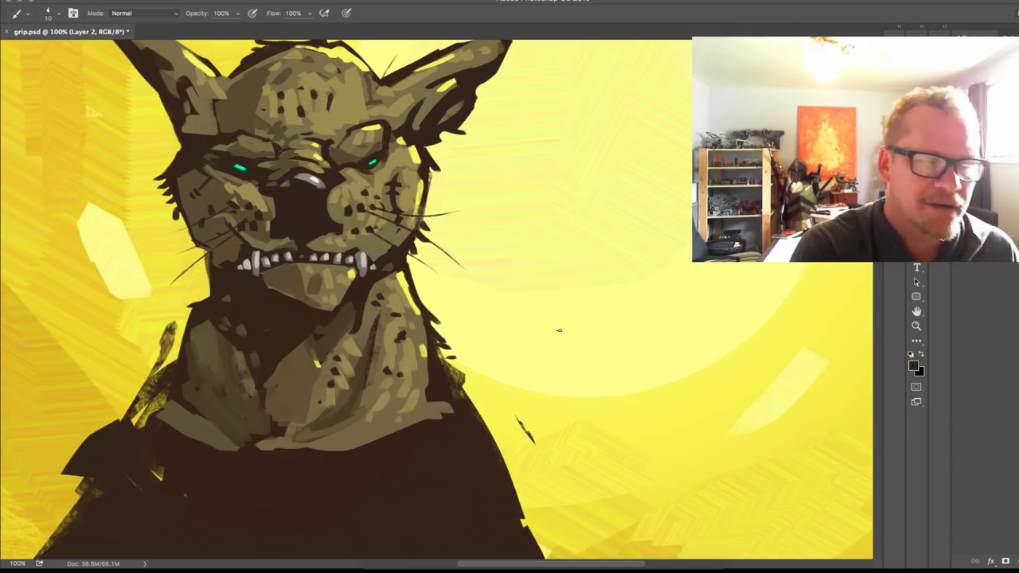
pyautogui.keyDown('alt'); pyautogui.click(290, 372); pyautogui.keyUp('alt')
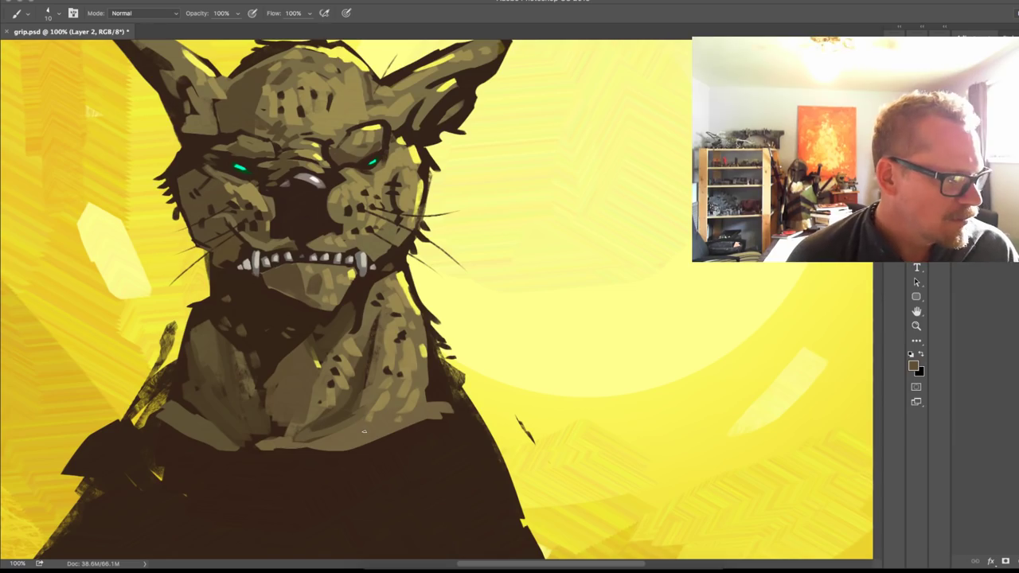
# Step: Sample the dark brown of the body and fill out both shoulders and upper arms with a size 40 brush
pyautogui.press('super+minus')
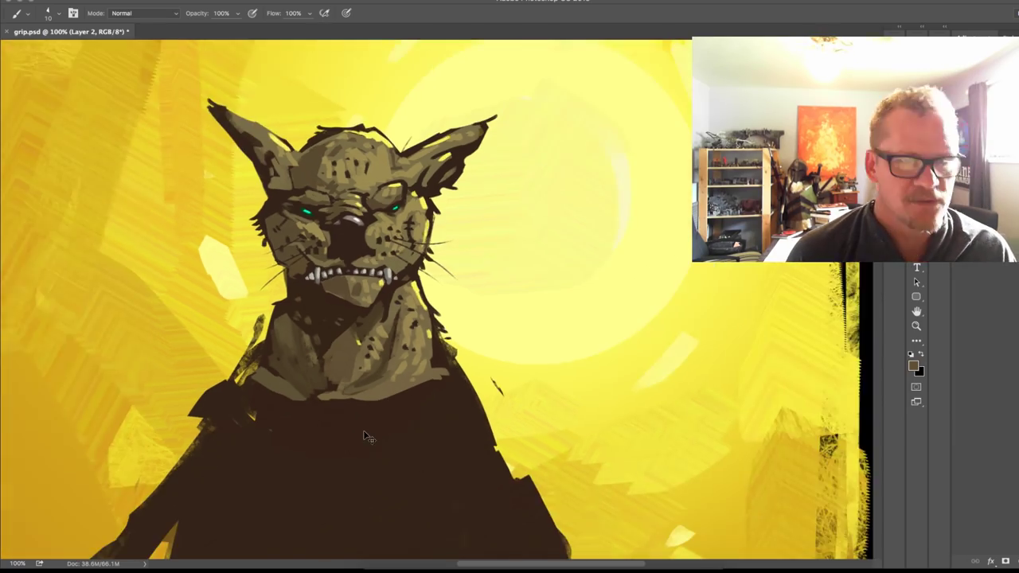
pyautogui.press('super+minus')
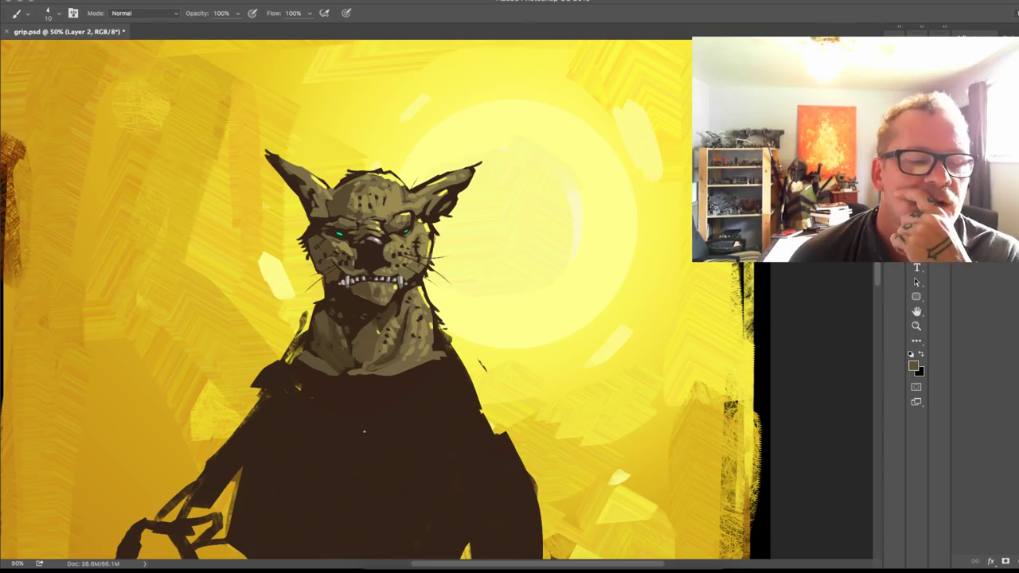
pyautogui.moveTo(617, 275); pyautogui.dragTo(683, 181)
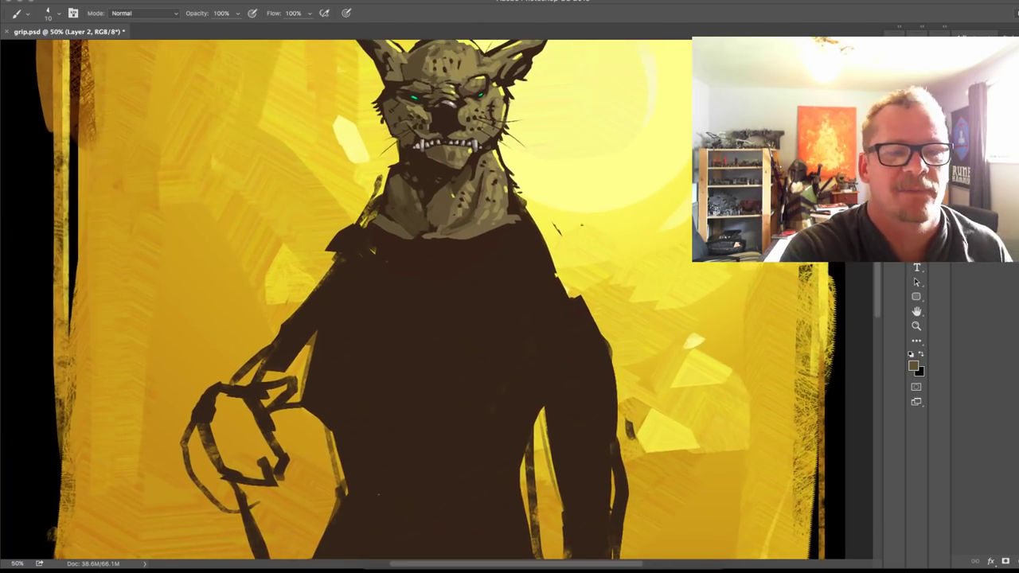
pyautogui.keyDown('alt'); pyautogui.click(515, 272); pyautogui.keyUp('alt')
pyautogui.press(']')
pyautogui.press(']')
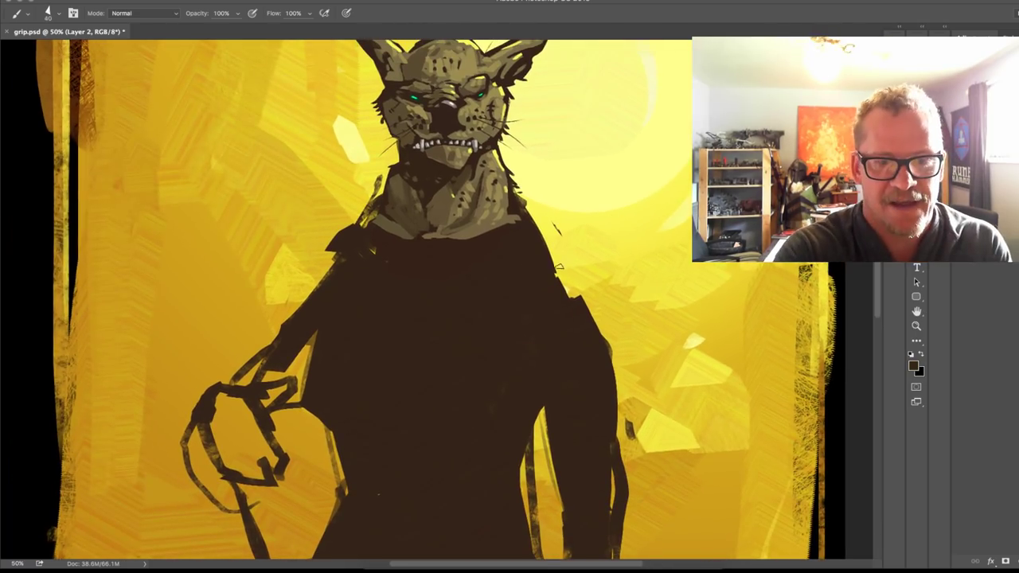
pyautogui.moveTo(559, 267); pyautogui.dragTo(610, 360)
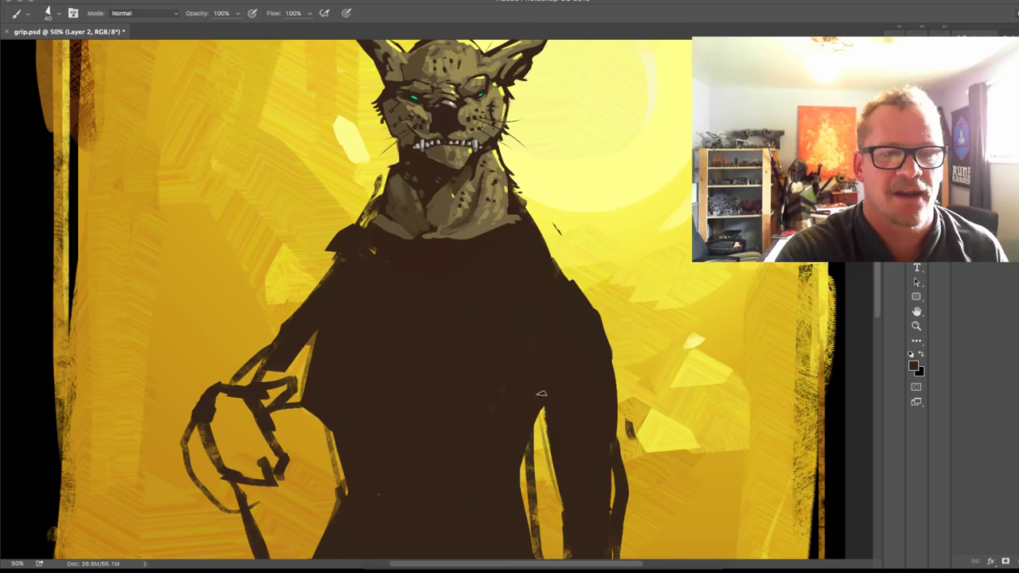
pyautogui.moveTo(541, 408); pyautogui.dragTo(547, 452)
pyautogui.moveTo(575, 283)
pyautogui.mouseDown()
pyautogui.moveTo(614, 349)
pyautogui.moveTo(620, 426)
pyautogui.mouseUp()
pyautogui.moveTo(304, 304); pyautogui.dragTo(329, 255)
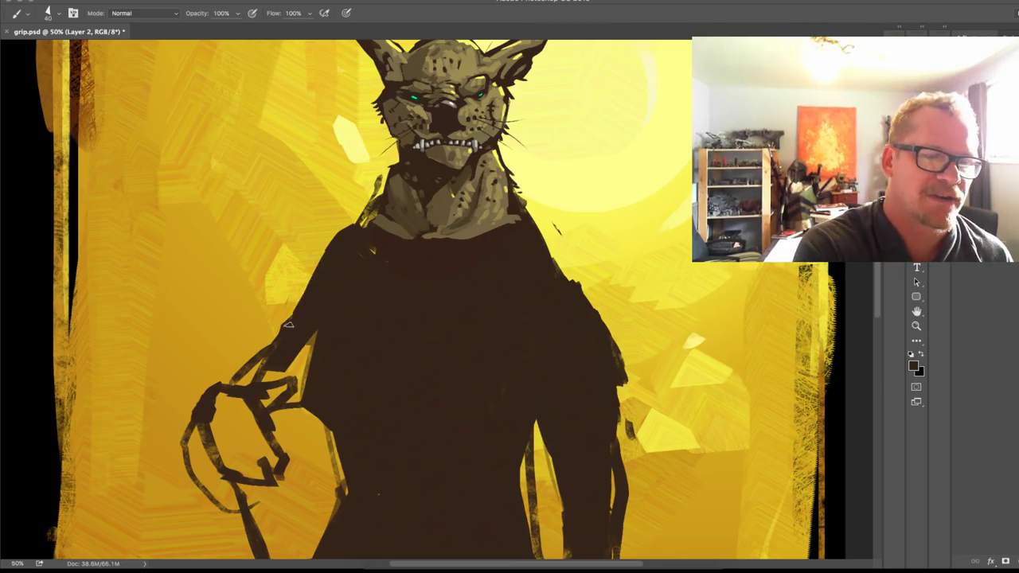
# Step: Fill the waist edge, the weapon's round pommel and shaft, and the hand gripping it with solid dark brown
pyautogui.scroll(-5, 571, 304)
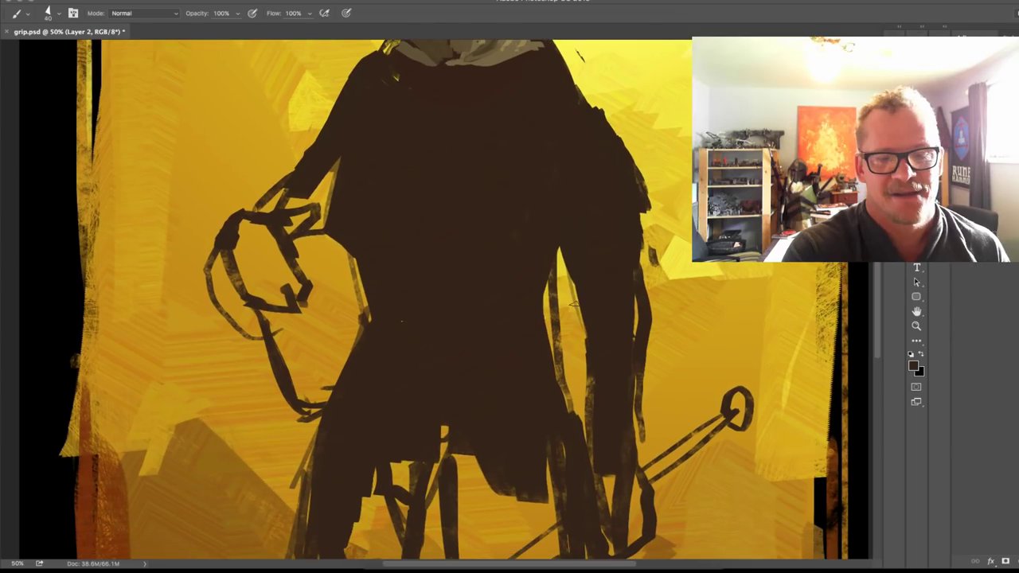
pyautogui.moveTo(551, 271)
pyautogui.mouseDown()
pyautogui.moveTo(546, 369)
pyautogui.moveTo(544, 336)
pyautogui.mouseUp()
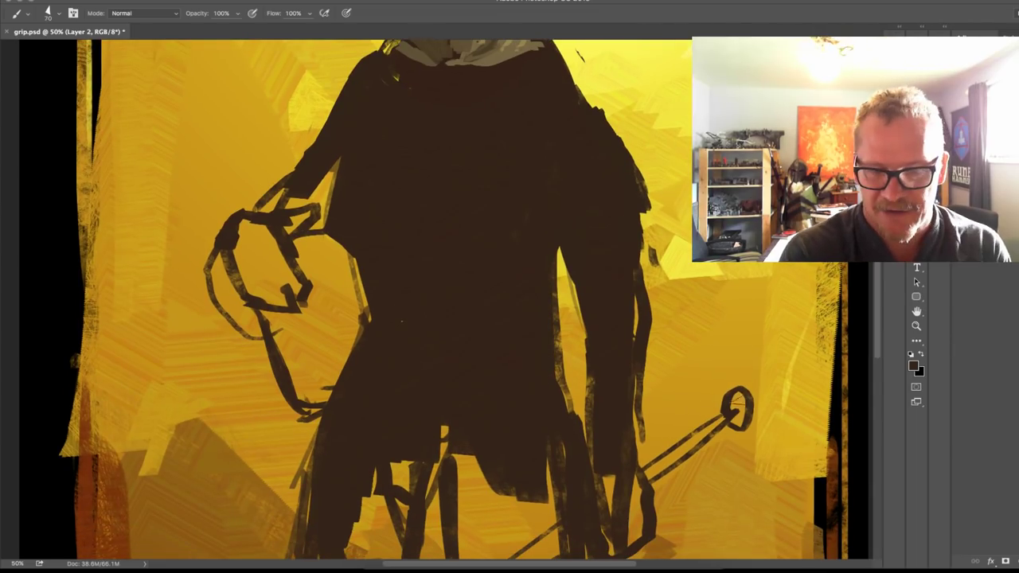
pyautogui.moveTo(738, 396)
pyautogui.mouseDown()
pyautogui.moveTo(709, 419)
pyautogui.moveTo(714, 410)
pyautogui.moveTo(728, 413)
pyautogui.moveTo(640, 473)
pyautogui.moveTo(719, 420)
pyautogui.mouseUp()
pyautogui.moveTo(633, 473); pyautogui.dragTo(697, 292)
pyautogui.moveTo(675, 362)
pyautogui.mouseDown()
pyautogui.moveTo(630, 380)
pyautogui.moveTo(635, 323)
pyautogui.moveTo(651, 366)
pyautogui.moveTo(663, 348)
pyautogui.moveTo(643, 389)
pyautogui.mouseUp()
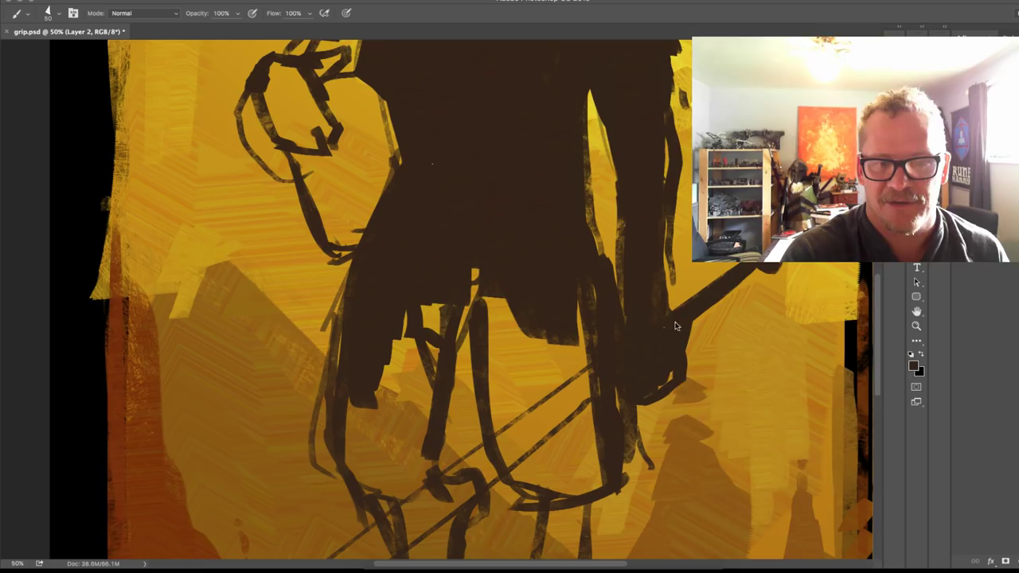
# Step: Thicken the weapon arm's forearm and wrist with dark brown strokes at brush size 50
pyautogui.rightClick(667, 353)
pyautogui.moveTo(673, 287); pyautogui.dragTo(670, 306)
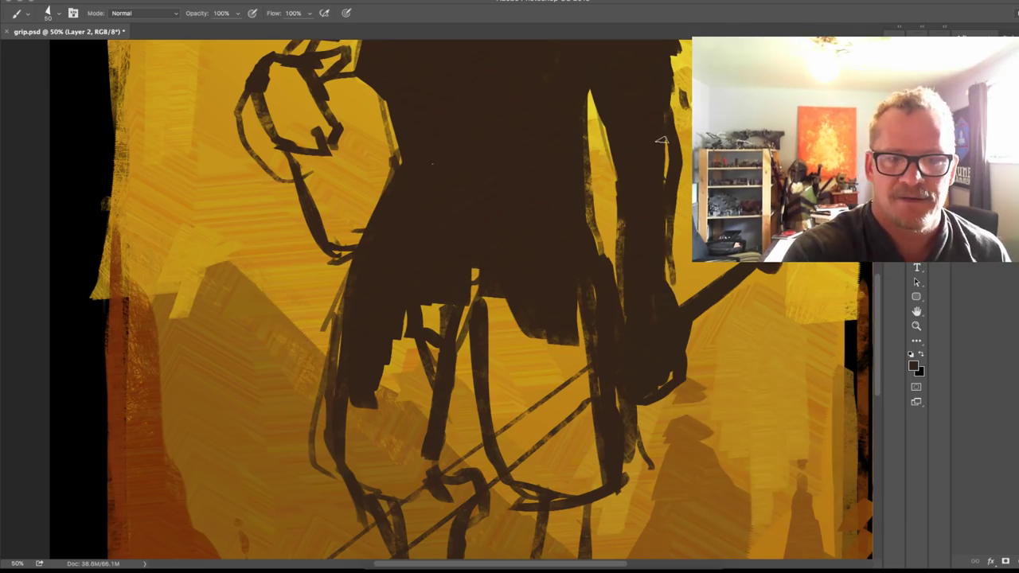
pyautogui.moveTo(663, 219)
pyautogui.mouseDown()
pyautogui.moveTo(673, 291)
pyautogui.moveTo(685, 163)
pyautogui.mouseUp()
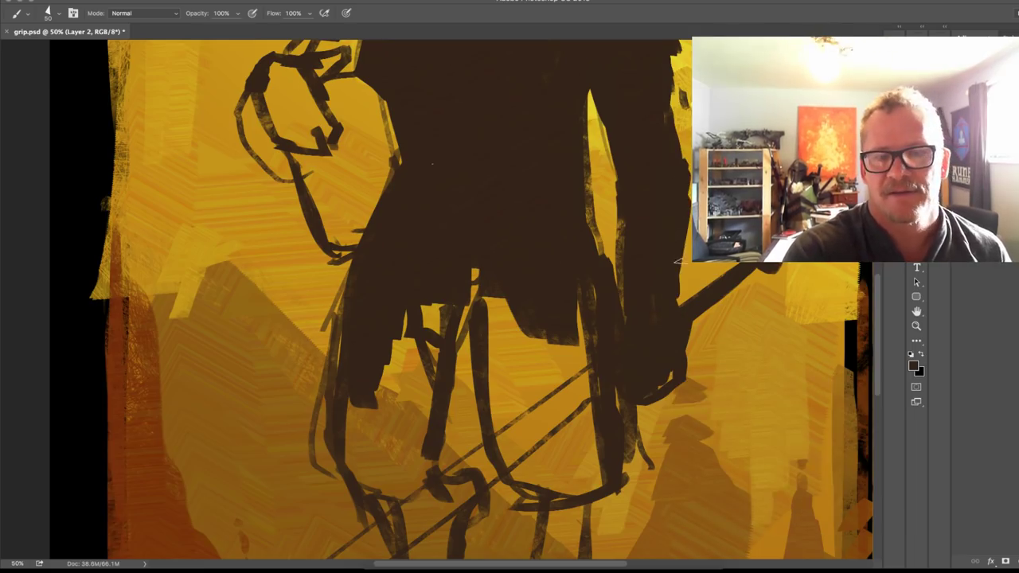
pyautogui.moveTo(681, 267); pyautogui.dragTo(689, 188)
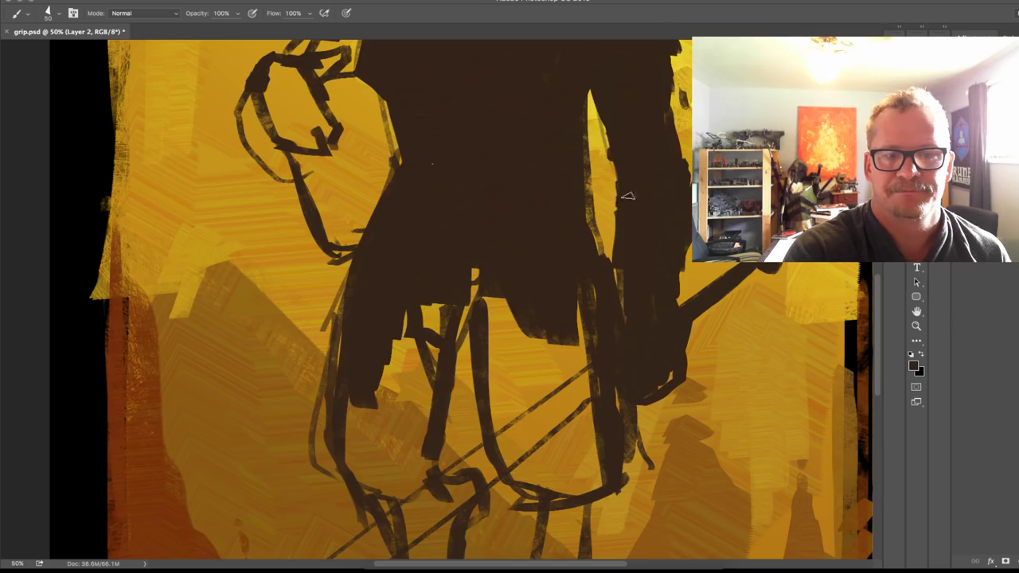
# Step: Block in both thighs down to the knees in dark brown with a size 100 brush
pyautogui.moveTo(593, 245)
pyautogui.mouseDown()
pyautogui.moveTo(608, 269)
pyautogui.moveTo(596, 387)
pyautogui.moveTo(570, 327)
pyautogui.moveTo(566, 392)
pyautogui.moveTo(535, 268)
pyautogui.moveTo(511, 401)
pyautogui.moveTo(524, 400)
pyautogui.moveTo(492, 293)
pyautogui.moveTo(498, 430)
pyautogui.moveTo(507, 313)
pyautogui.moveTo(527, 420)
pyautogui.moveTo(554, 444)
pyautogui.moveTo(575, 403)
pyautogui.moveTo(594, 428)
pyautogui.moveTo(596, 484)
pyautogui.moveTo(566, 489)
pyautogui.moveTo(574, 452)
pyautogui.moveTo(572, 482)
pyautogui.moveTo(523, 476)
pyautogui.moveTo(557, 499)
pyautogui.mouseUp()
pyautogui.moveTo(450, 307)
pyautogui.mouseDown()
pyautogui.moveTo(432, 357)
pyautogui.moveTo(414, 352)
pyautogui.moveTo(406, 328)
pyautogui.moveTo(392, 329)
pyautogui.moveTo(369, 302)
pyautogui.moveTo(343, 308)
pyautogui.moveTo(348, 464)
pyautogui.moveTo(334, 464)
pyautogui.moveTo(355, 460)
pyautogui.moveTo(360, 432)
pyautogui.moveTo(396, 395)
pyautogui.moveTo(414, 399)
pyautogui.moveTo(403, 425)
pyautogui.mouseUp()
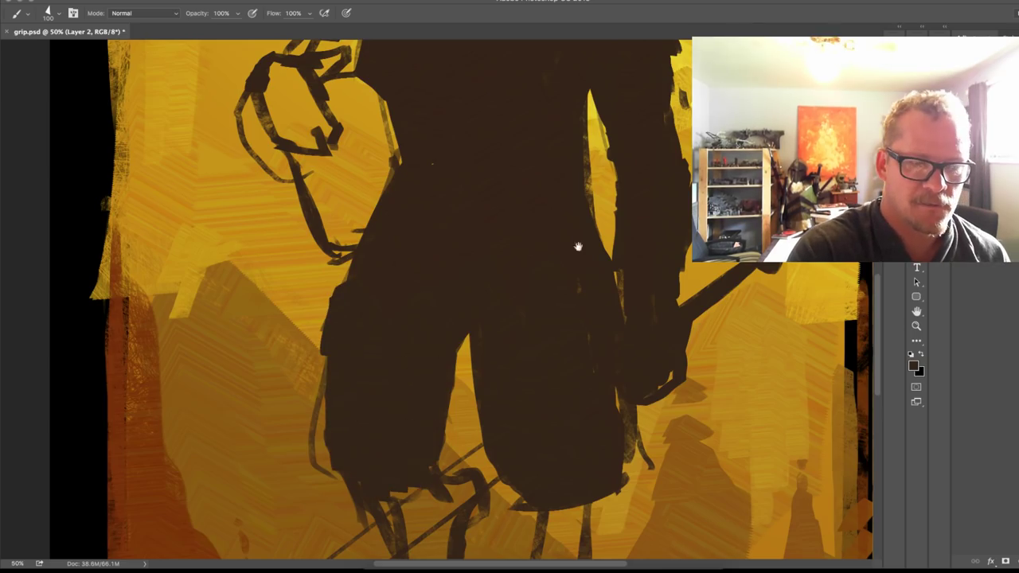
# Step: Reduce the brush to size 50 and fill the outlined fist of the bent arm with dark brown
pyautogui.moveTo(633, 318); pyautogui.dragTo(664, 470)
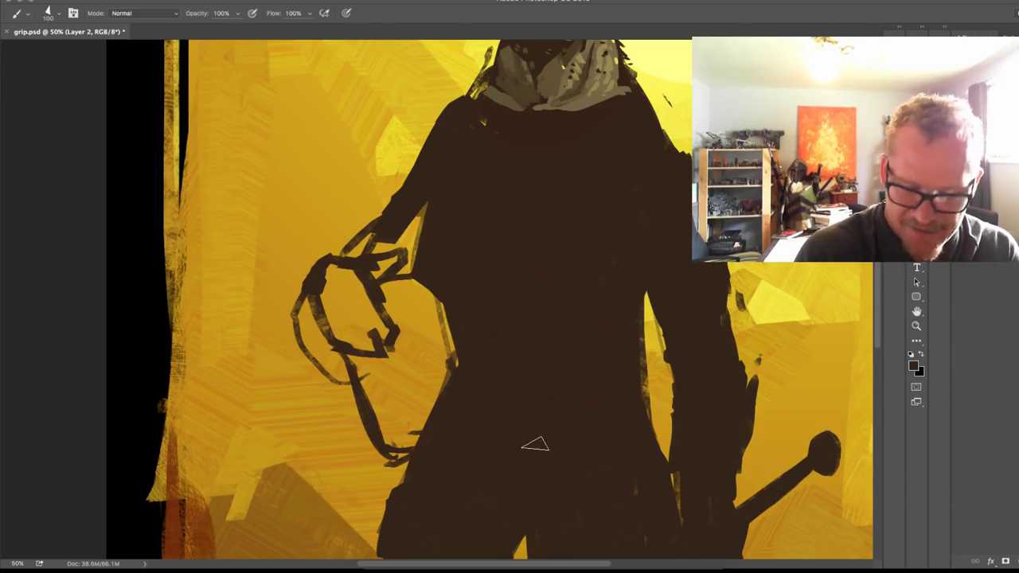
pyautogui.press('[')
pyautogui.press('[')
pyautogui.press('[')
pyautogui.press('[')
pyautogui.press('[')
pyautogui.moveTo(358, 275)
pyautogui.mouseDown()
pyautogui.moveTo(380, 328)
pyautogui.moveTo(379, 338)
pyautogui.moveTo(372, 325)
pyautogui.moveTo(369, 348)
pyautogui.moveTo(338, 344)
pyautogui.moveTo(312, 282)
pyautogui.moveTo(356, 296)
pyautogui.moveTo(361, 308)
pyautogui.moveTo(341, 302)
pyautogui.moveTo(341, 329)
pyautogui.moveTo(353, 289)
pyautogui.mouseUp()
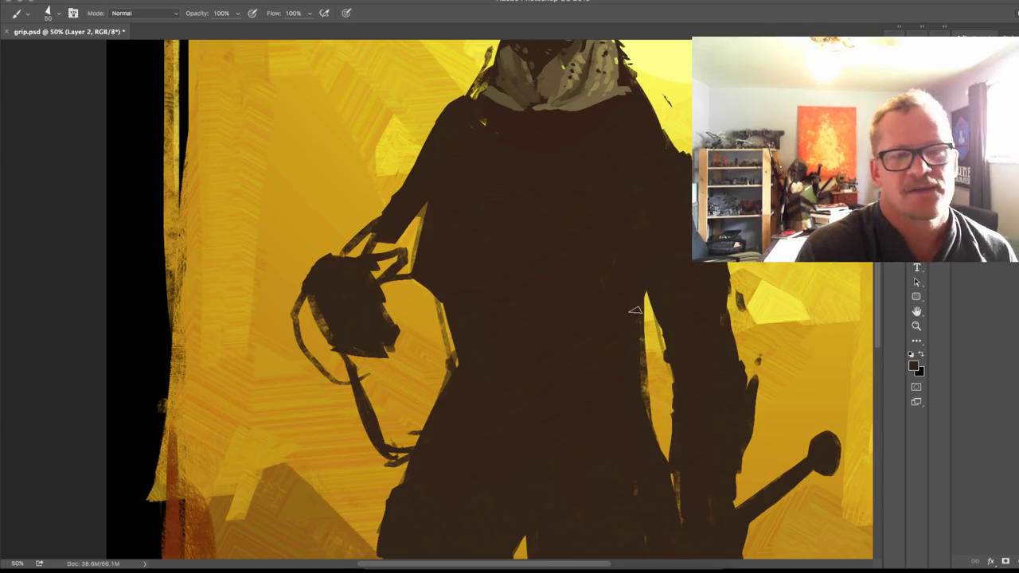
# Step: Add Layer 3 above Layer 1 and set the foreground color to warm grey 716a5d
pyautogui.click(991, 239)
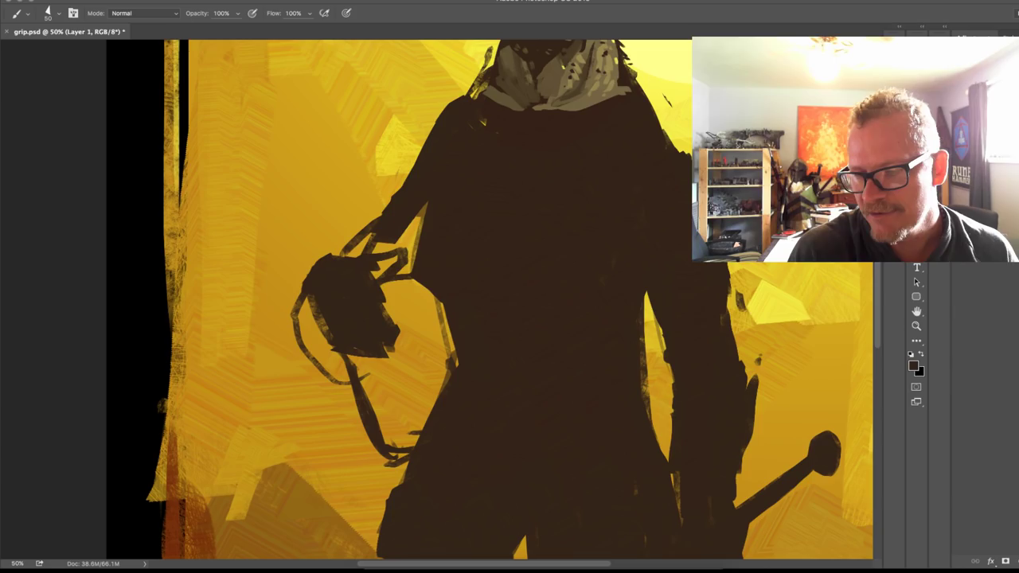
pyautogui.click(916, 366)
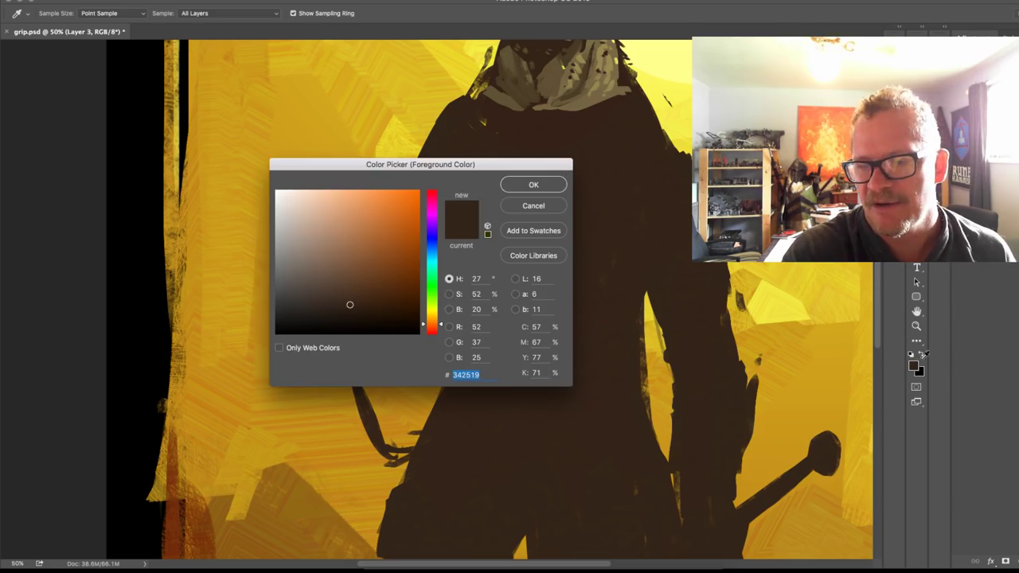
pyautogui.click(293, 266)
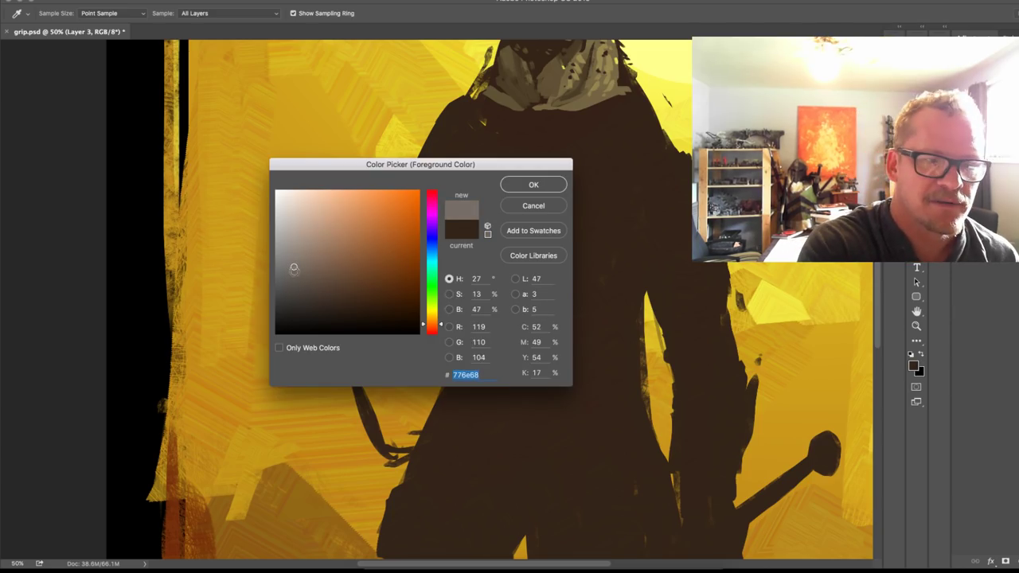
pyautogui.click(300, 270)
pyautogui.moveTo(440, 324); pyautogui.dragTo(440, 319)
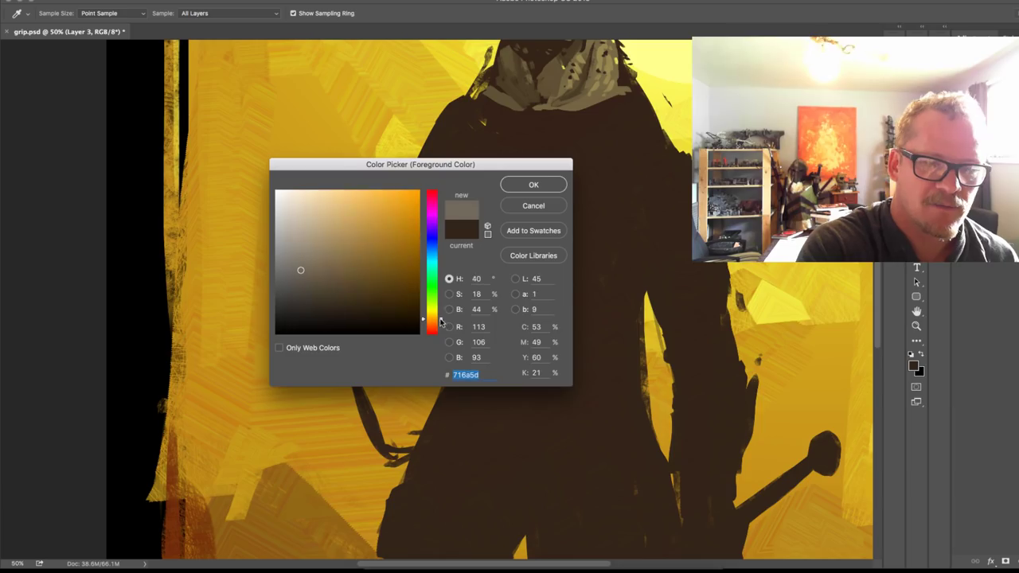
pyautogui.click(535, 183)
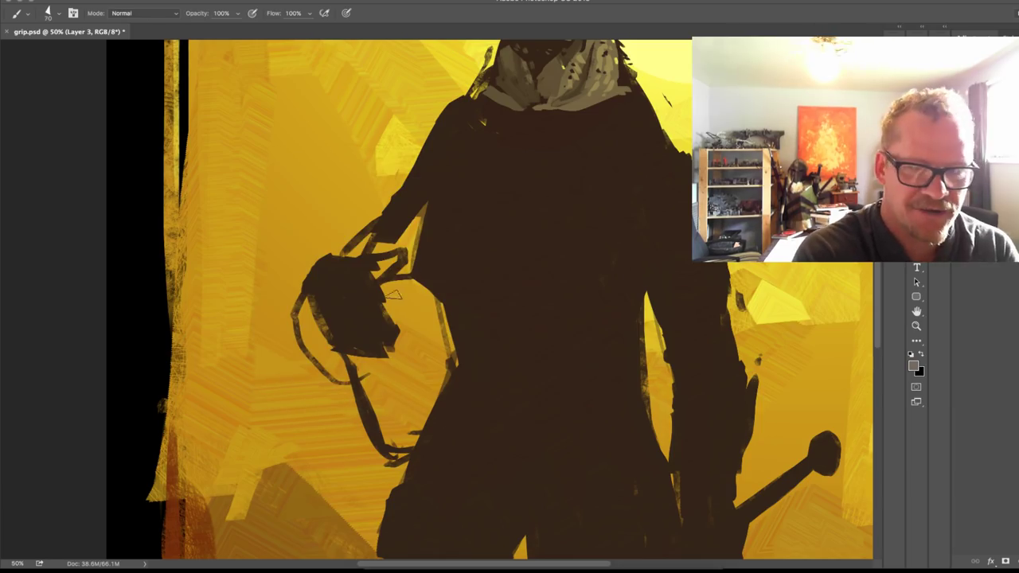
# Step: Fill the outlined helmet beneath the bent arm's fist with solid grey at brush size 80, covering its inner outline marks
pyautogui.moveTo(390, 285)
pyautogui.mouseDown()
pyautogui.moveTo(430, 283)
pyautogui.moveTo(418, 283)
pyautogui.moveTo(439, 341)
pyautogui.moveTo(382, 288)
pyautogui.moveTo(374, 371)
pyautogui.moveTo(384, 407)
pyautogui.moveTo(368, 400)
pyautogui.moveTo(368, 376)
pyautogui.moveTo(406, 453)
pyautogui.moveTo(422, 436)
pyautogui.moveTo(452, 334)
pyautogui.moveTo(414, 407)
pyautogui.moveTo(402, 374)
pyautogui.mouseUp()
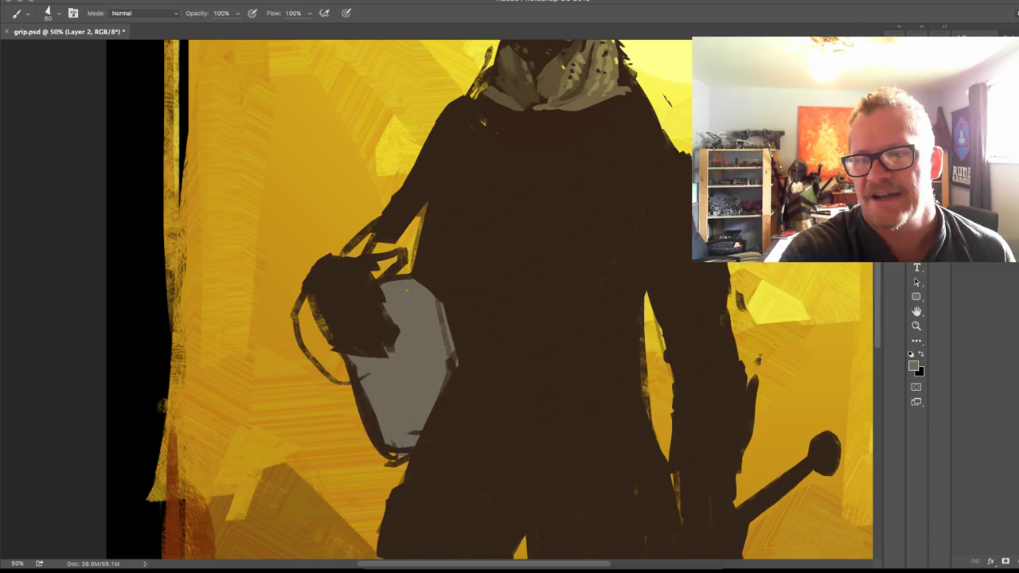
pyautogui.hotkey('alt', '[')
pyautogui.hotkey('alt', ']')
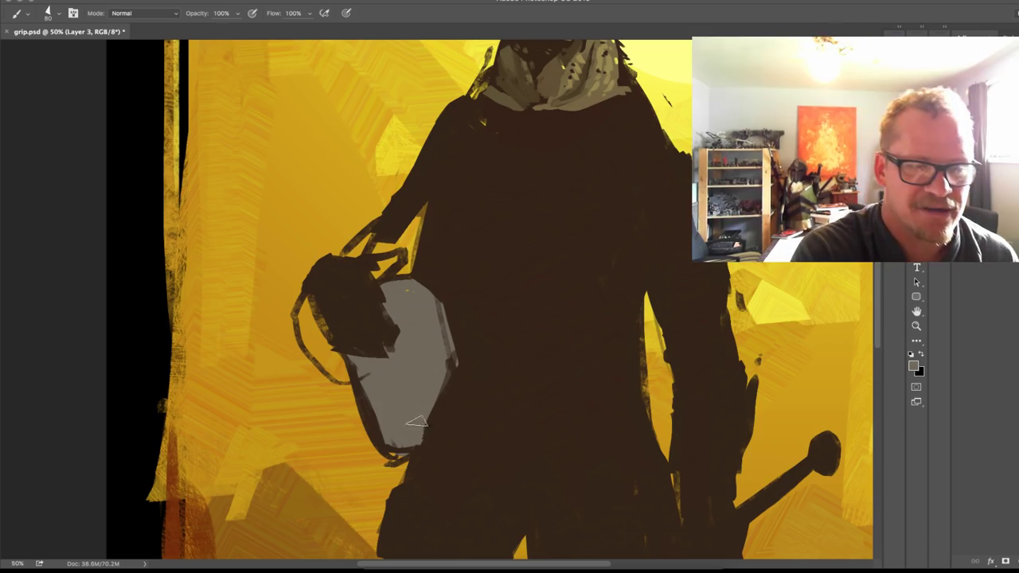
pyautogui.moveTo(358, 363); pyautogui.dragTo(402, 444)
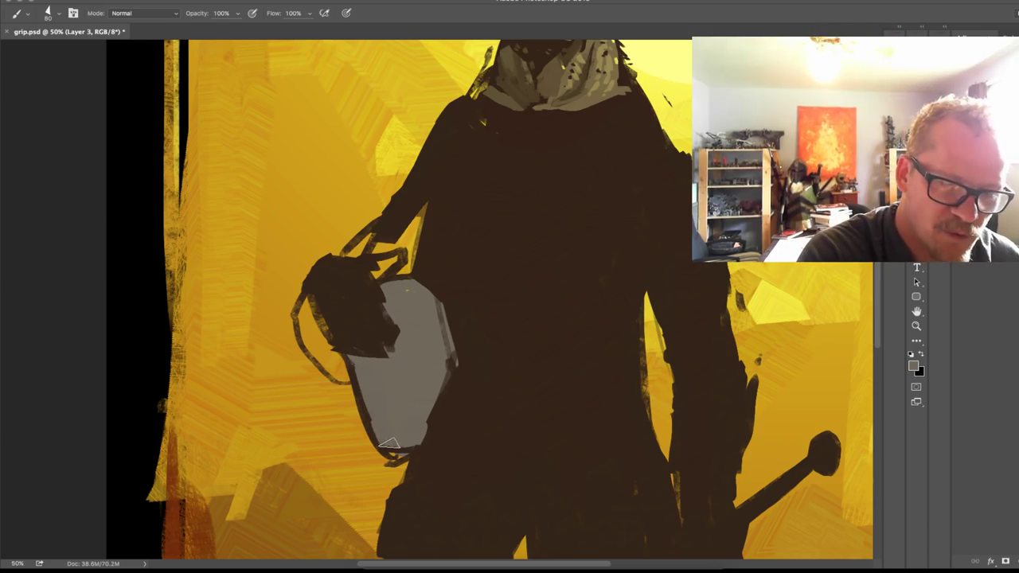
pyautogui.moveTo(446, 342); pyautogui.dragTo(436, 315)
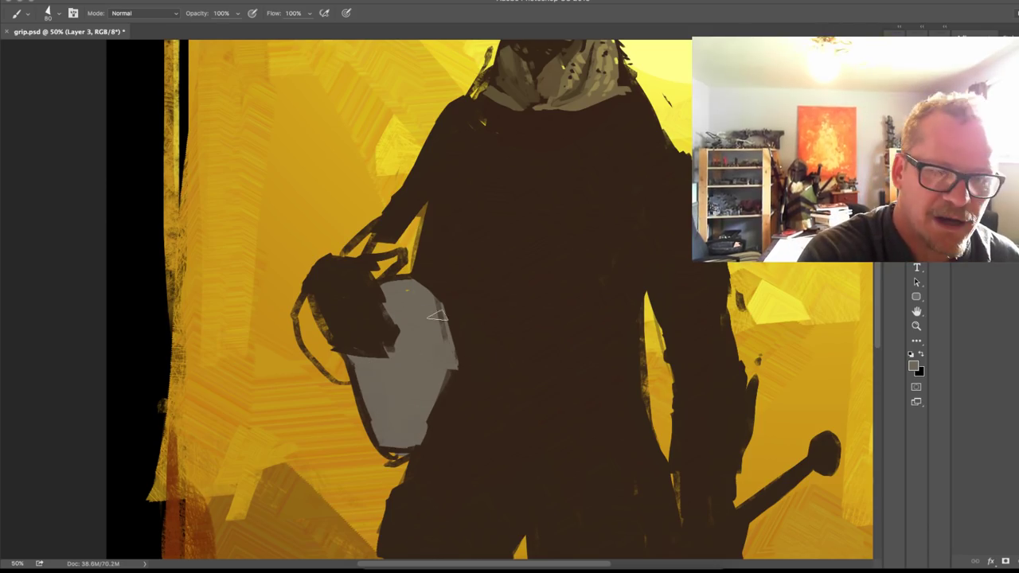
pyautogui.keyDown('alt'); pyautogui.click(419, 451); pyautogui.keyUp('alt')
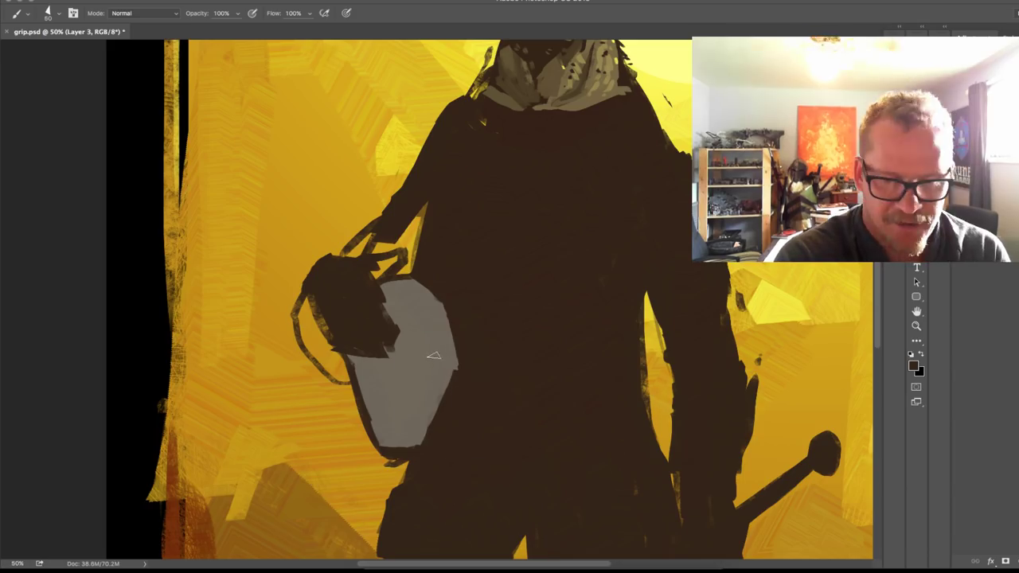
pyautogui.moveTo(365, 395); pyautogui.dragTo(397, 372)
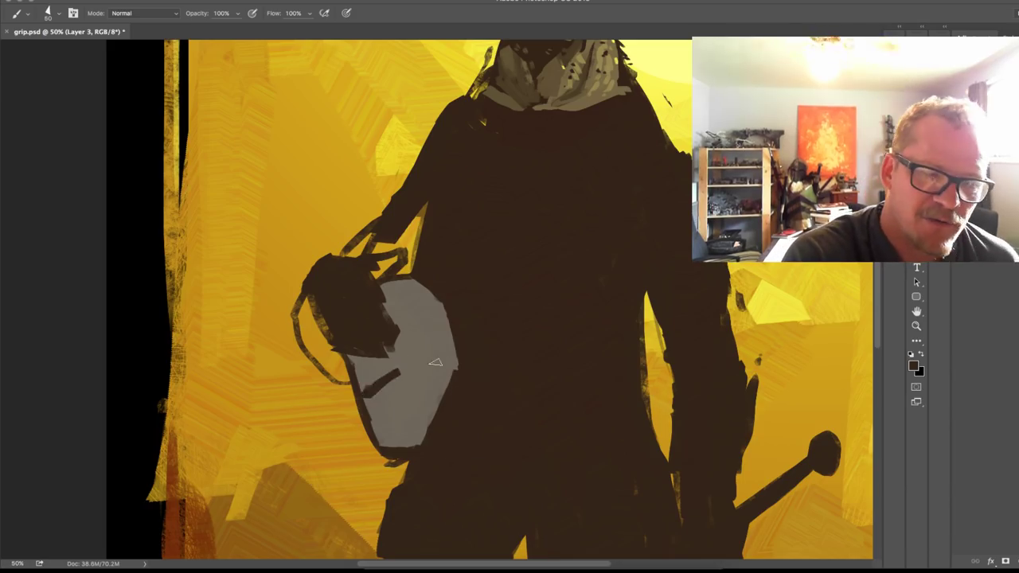
pyautogui.hotkey('ctrl', 'z')
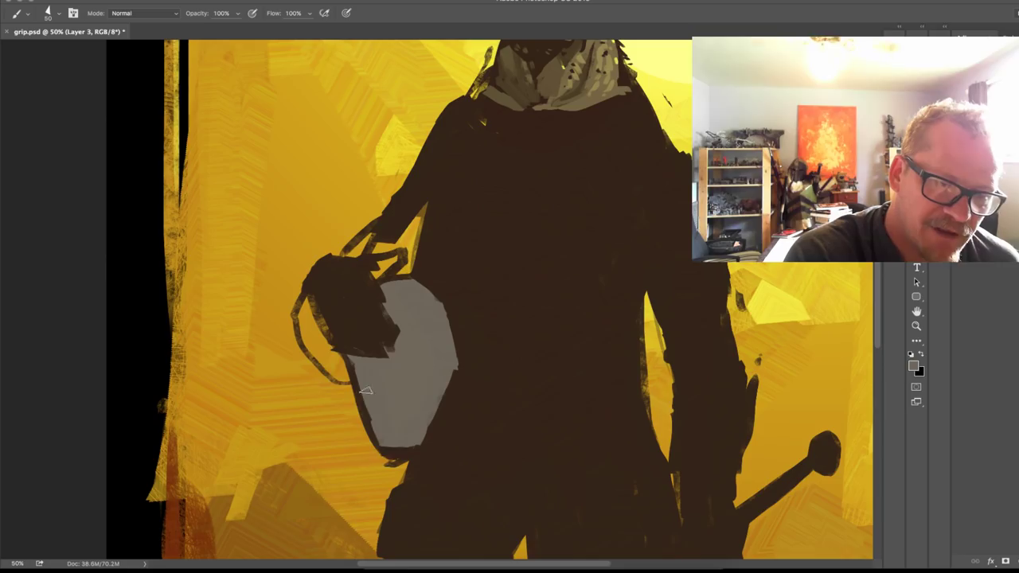
# Step: Bulge the helmet's lower outer edge outward with a dark brown outline and grey fill at brush size 50
pyautogui.keyDown('alt'); pyautogui.click(355, 398); pyautogui.keyUp('alt')
pyautogui.moveTo(354, 388)
pyautogui.mouseDown()
pyautogui.moveTo(348, 429)
pyautogui.moveTo(387, 457)
pyautogui.mouseUp()
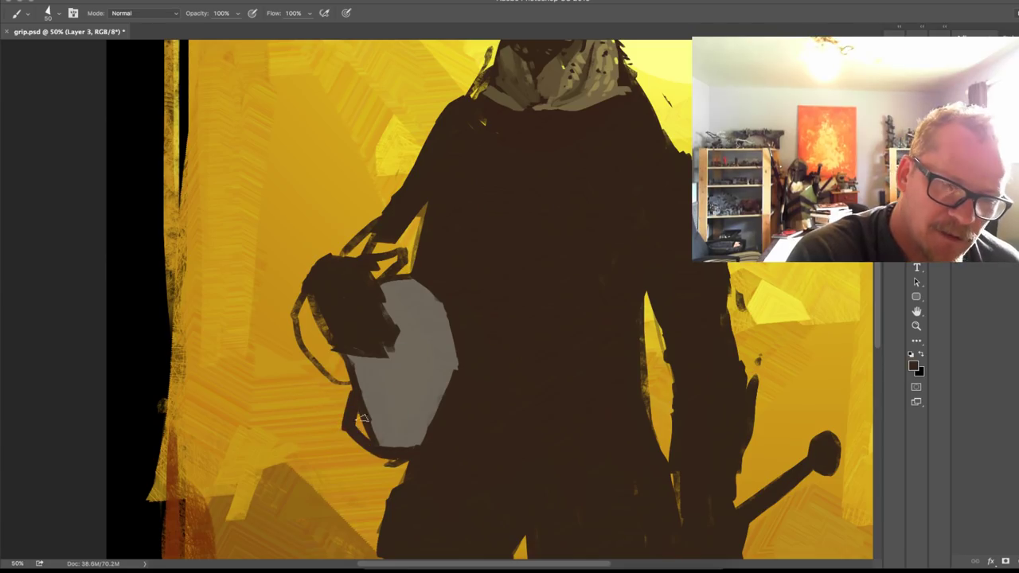
pyautogui.moveTo(363, 418); pyautogui.dragTo(370, 435)
pyautogui.keyDown('alt'); pyautogui.click(384, 394); pyautogui.keyUp('alt')
pyautogui.moveTo(366, 396)
pyautogui.mouseDown()
pyautogui.moveTo(354, 418)
pyautogui.moveTo(378, 433)
pyautogui.moveTo(373, 411)
pyautogui.moveTo(353, 423)
pyautogui.moveTo(385, 449)
pyautogui.moveTo(410, 446)
pyautogui.mouseUp()
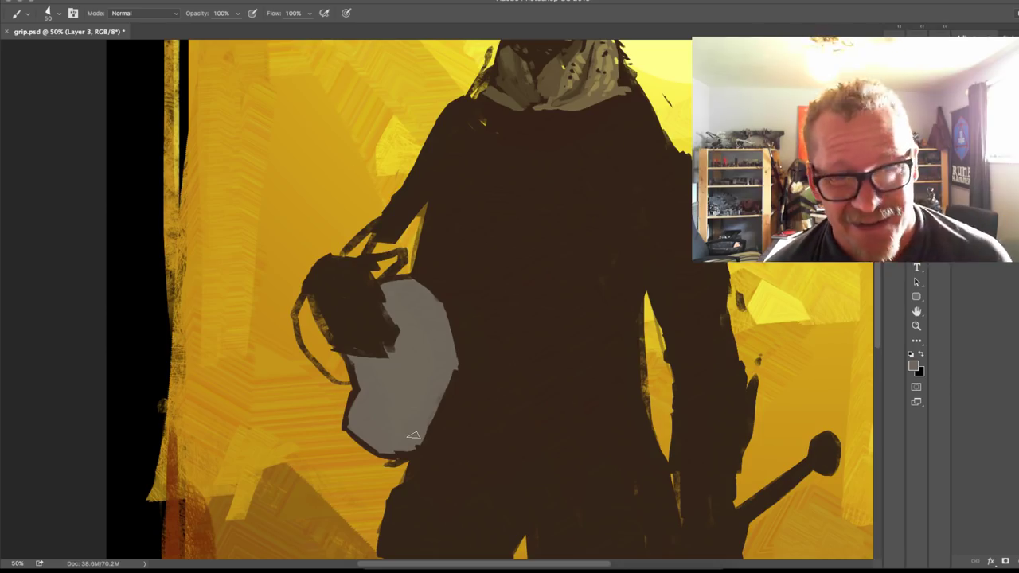
pyautogui.keyDown('alt'); pyautogui.click(360, 380); pyautogui.keyUp('alt')
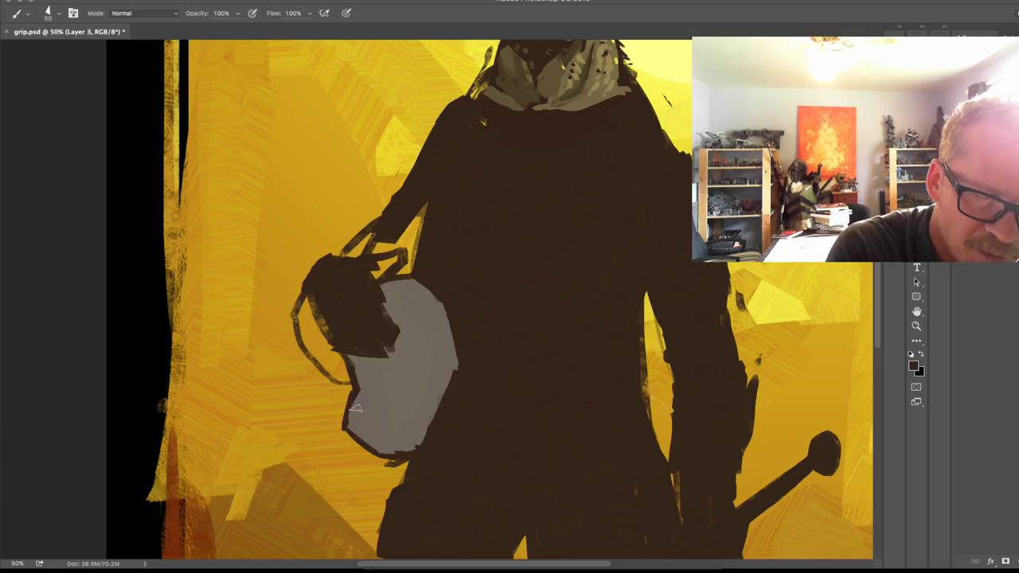
pyautogui.moveTo(357, 389)
pyautogui.mouseDown()
pyautogui.moveTo(334, 432)
pyautogui.moveTo(366, 460)
pyautogui.moveTo(406, 452)
pyautogui.moveTo(379, 420)
pyautogui.moveTo(352, 425)
pyautogui.mouseUp()
pyautogui.keyDown('alt'); pyautogui.click(363, 421); pyautogui.keyUp('alt')
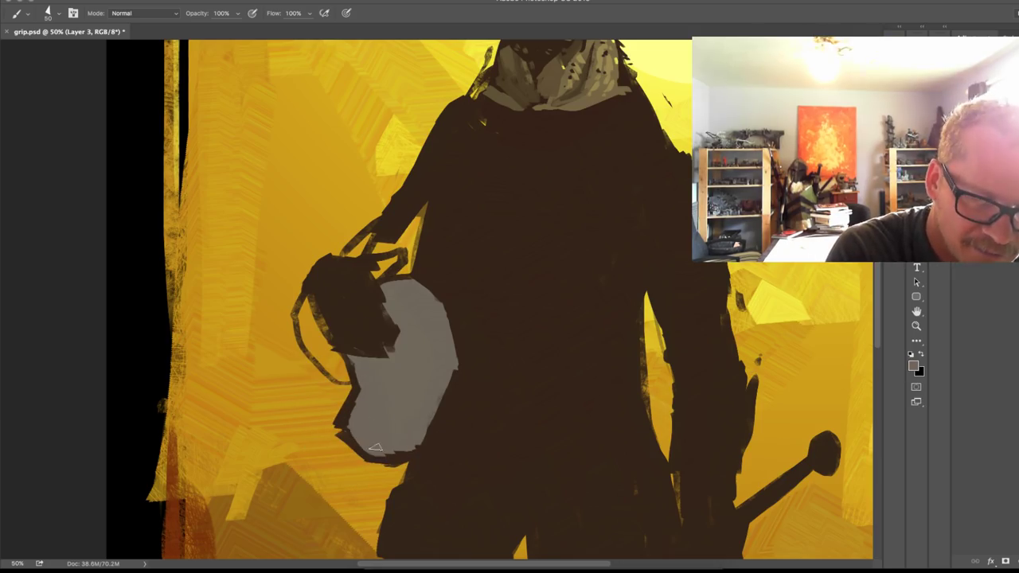
# Step: Try thin dark brown dividing lines across the middle of the helmet at brush size 30, undoing each attempt
pyautogui.keyDown('alt'); pyautogui.click(344, 419); pyautogui.keyUp('alt')
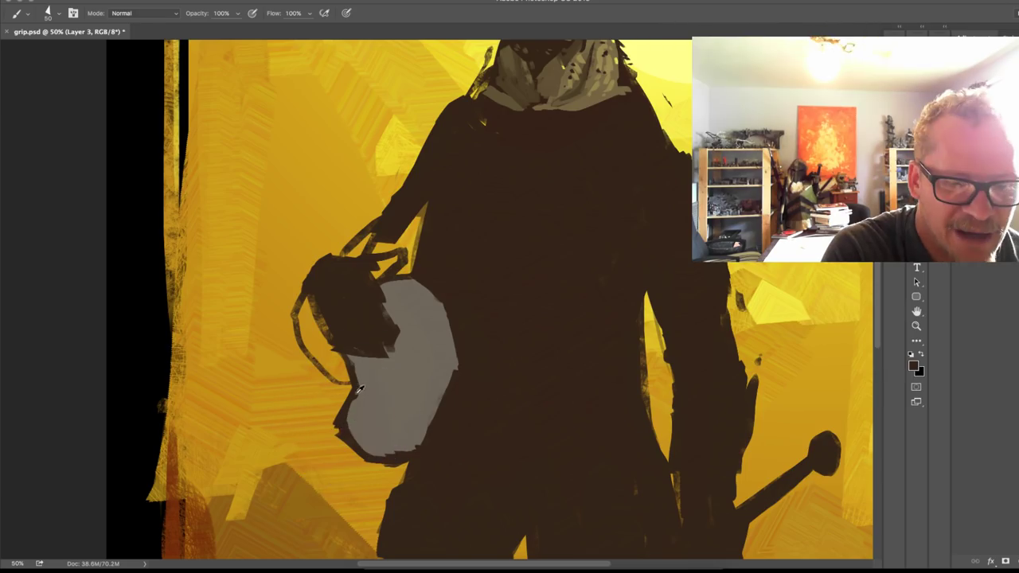
pyautogui.press('[')
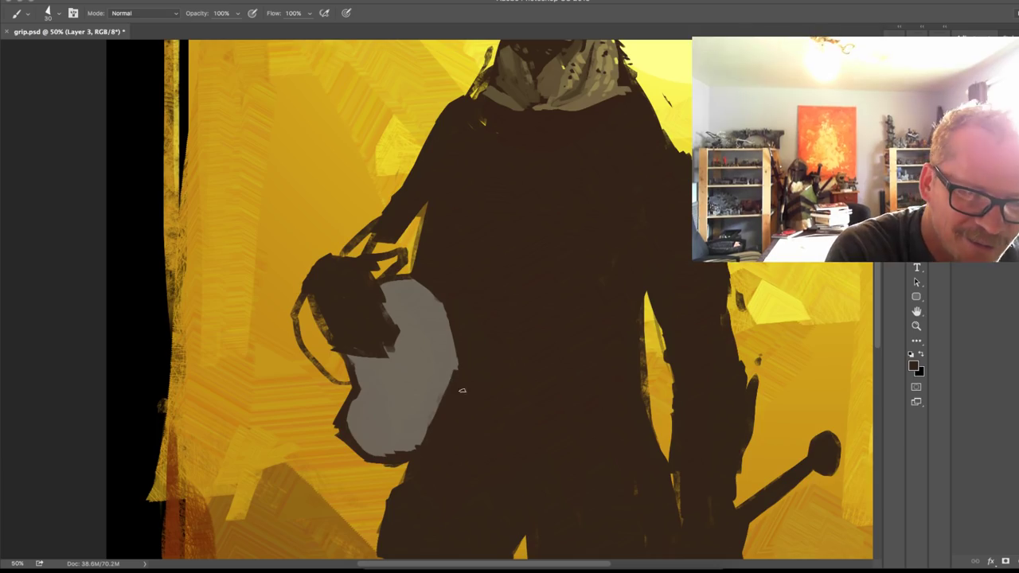
pyautogui.moveTo(457, 367); pyautogui.dragTo(352, 383)
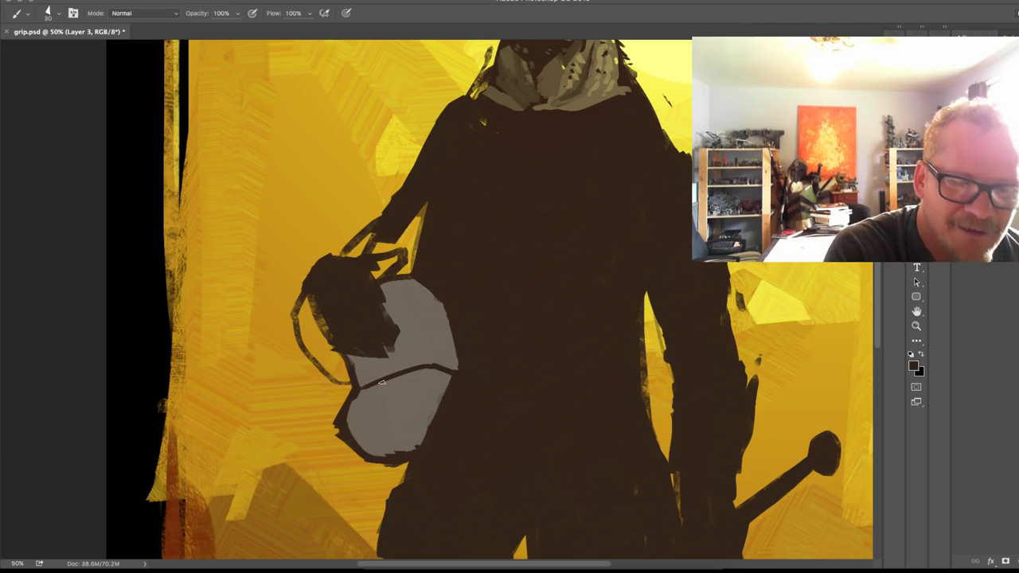
pyautogui.press('super+z')
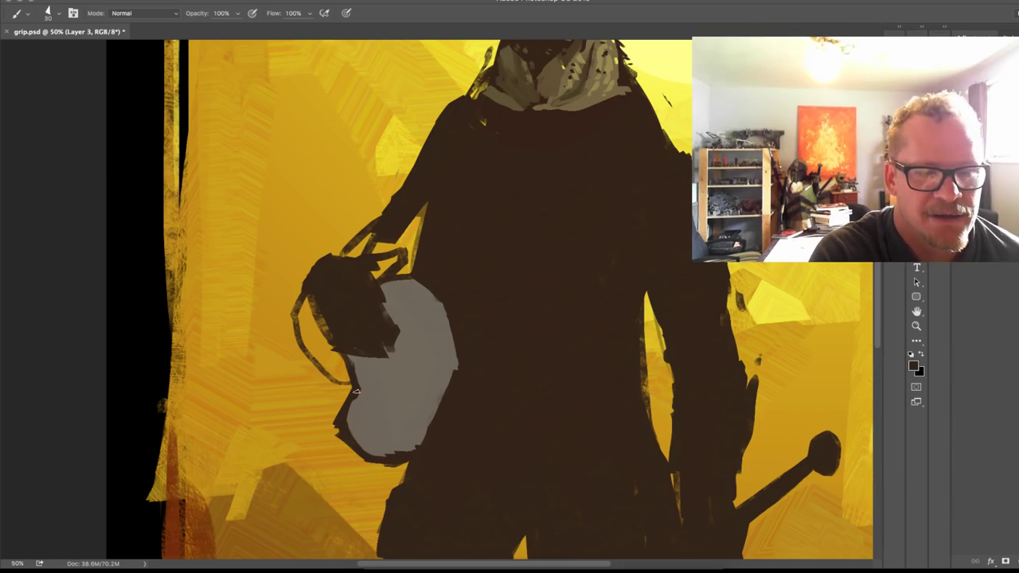
pyautogui.moveTo(352, 387)
pyautogui.mouseDown()
pyautogui.moveTo(392, 398)
pyautogui.moveTo(457, 362)
pyautogui.mouseUp()
pyautogui.press('super+z')
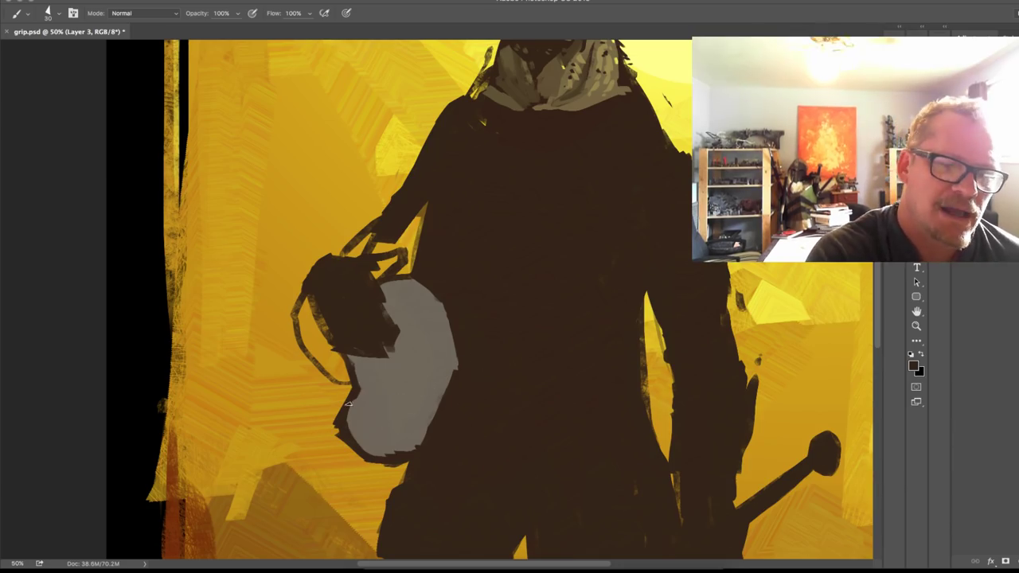
pyautogui.moveTo(357, 386)
pyautogui.mouseDown()
pyautogui.moveTo(378, 371)
pyautogui.moveTo(454, 371)
pyautogui.mouseUp()
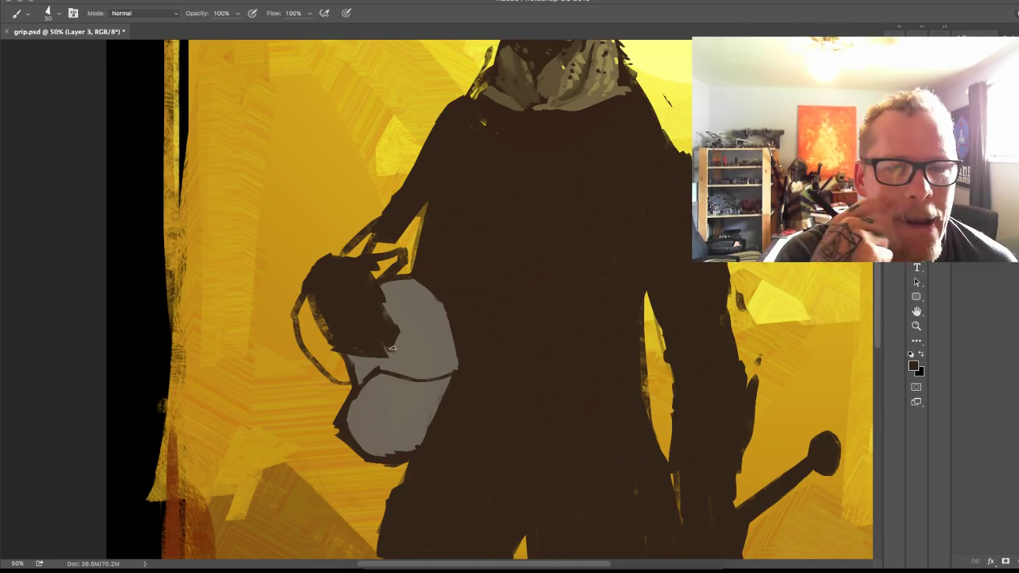
pyautogui.press('super+z')
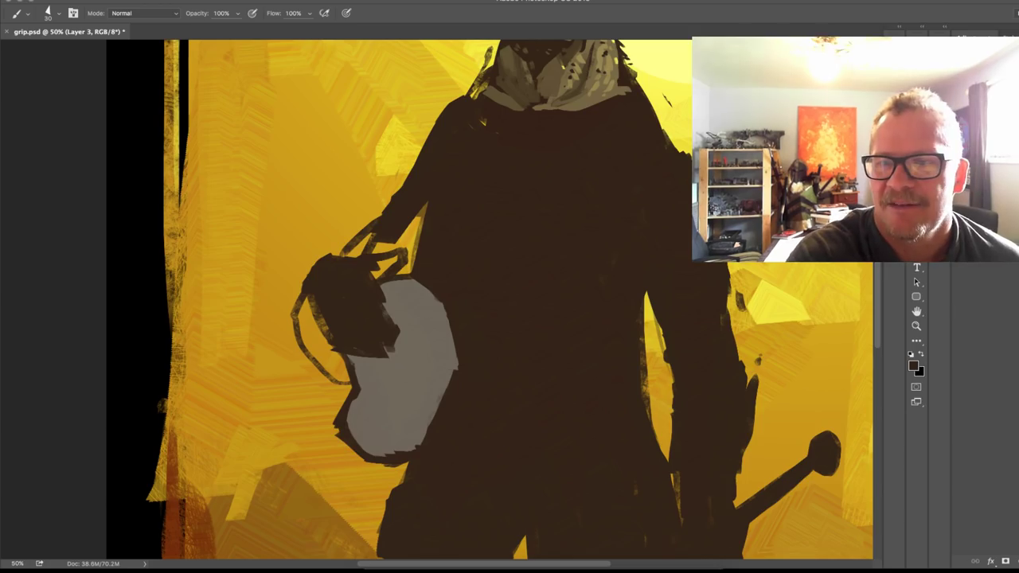
# Step: Revert the painting through its history to the state before the helmet's lower edge was bulged outward
pyautogui.hotkey('alt', 'F9')
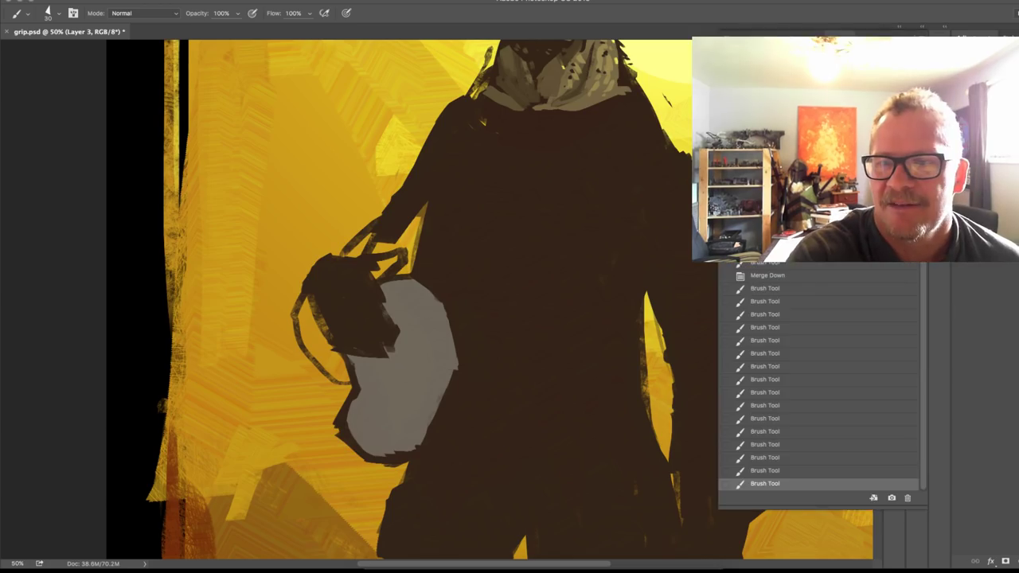
pyautogui.click(778, 355)
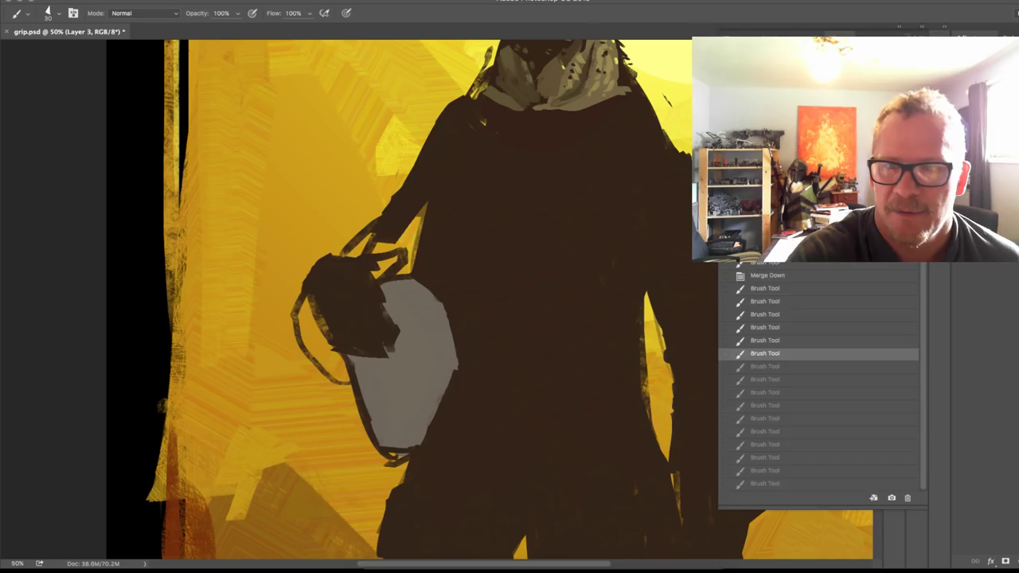
pyautogui.hotkey('alt', 'F9')
# Step: Extend the helmet's lower body-side edge with sampled grey and paint an arched dark brown slit across its middle at brush size 50
pyautogui.keyDown('alt'); pyautogui.click(410, 400); pyautogui.keyUp('alt')
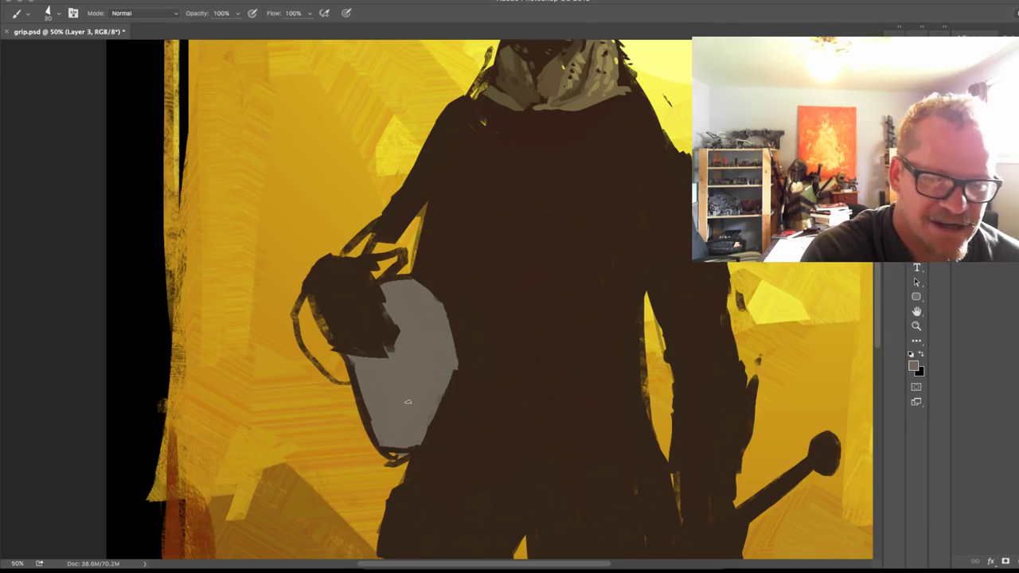
pyautogui.moveTo(424, 437)
pyautogui.mouseDown()
pyautogui.moveTo(451, 387)
pyautogui.moveTo(432, 421)
pyautogui.mouseUp()
pyautogui.keyDown('alt'); pyautogui.click(363, 402); pyautogui.keyUp('alt')
pyautogui.moveTo(373, 401)
pyautogui.mouseDown()
pyautogui.moveTo(405, 359)
pyautogui.moveTo(394, 352)
pyautogui.moveTo(401, 367)
pyautogui.moveTo(392, 363)
pyautogui.moveTo(446, 360)
pyautogui.moveTo(430, 361)
pyautogui.moveTo(460, 367)
pyautogui.mouseUp()
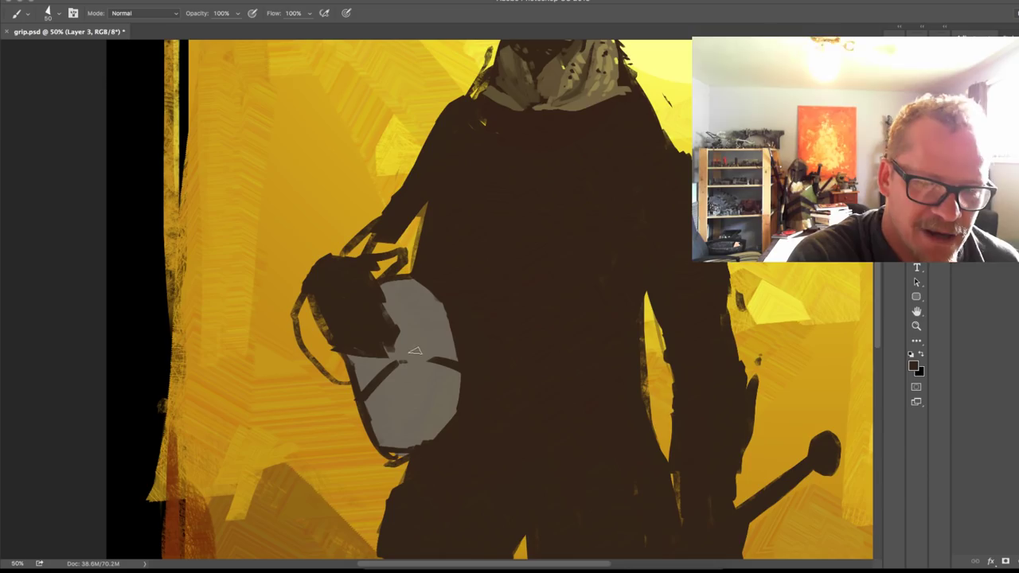
pyautogui.moveTo(405, 352)
pyautogui.mouseDown()
pyautogui.moveTo(464, 321)
pyautogui.moveTo(432, 346)
pyautogui.moveTo(368, 368)
pyautogui.mouseUp()
pyautogui.hotkey('ctrl', 'z')
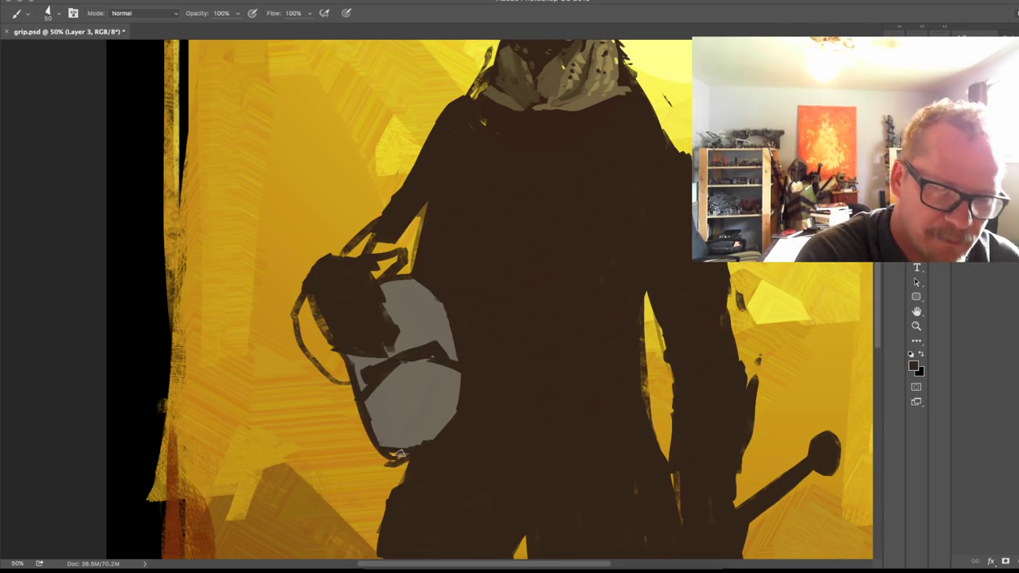
# Step: Erase the stray outline strokes under the helmet's chin with a size 35 eraser
pyautogui.press('e')
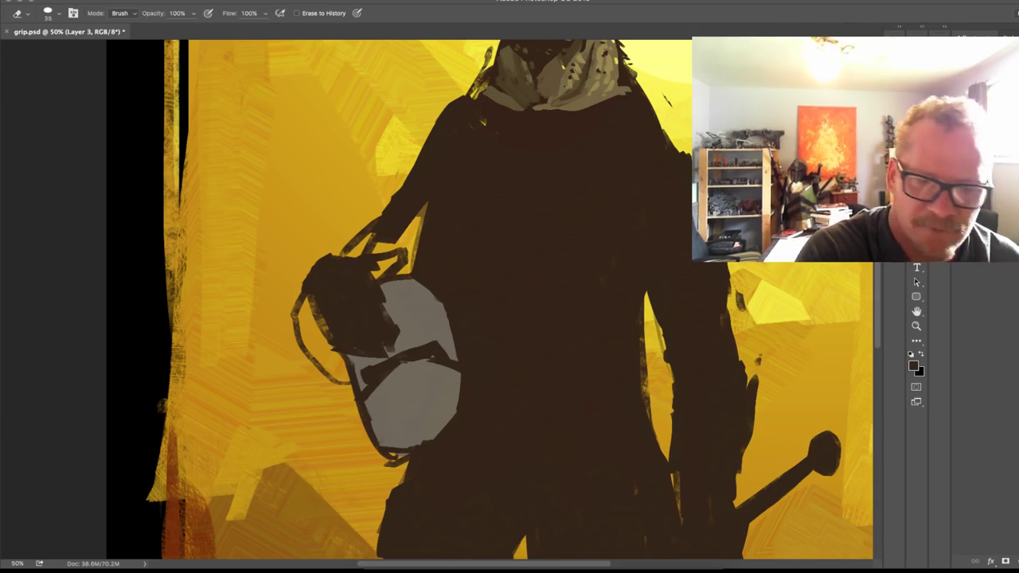
pyautogui.moveTo(383, 455); pyautogui.dragTo(394, 455)
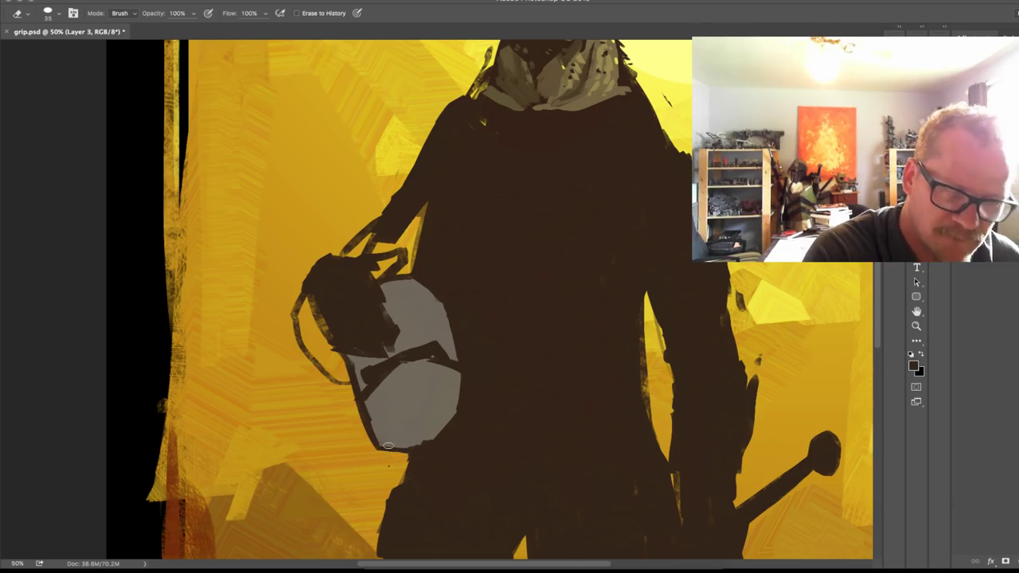
pyautogui.press('b')
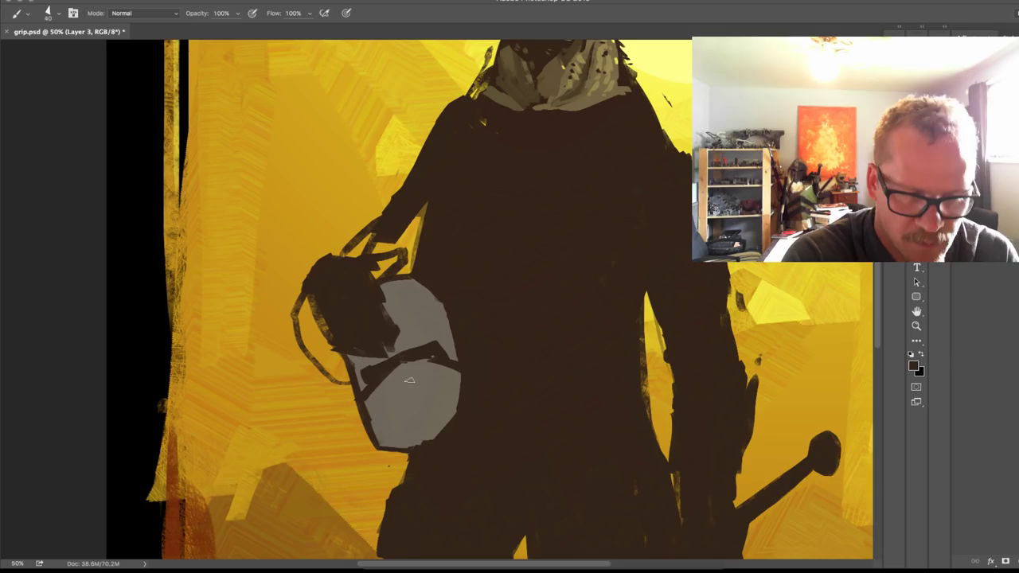
# Step: Paint dark brown vent holes on both sides of the helmet's lower half at brush size 40 and trim its edge against the thigh
pyautogui.press('[')
pyautogui.press('[')
pyautogui.keyDown('alt'); pyautogui.click(429, 349); pyautogui.keyUp('alt')
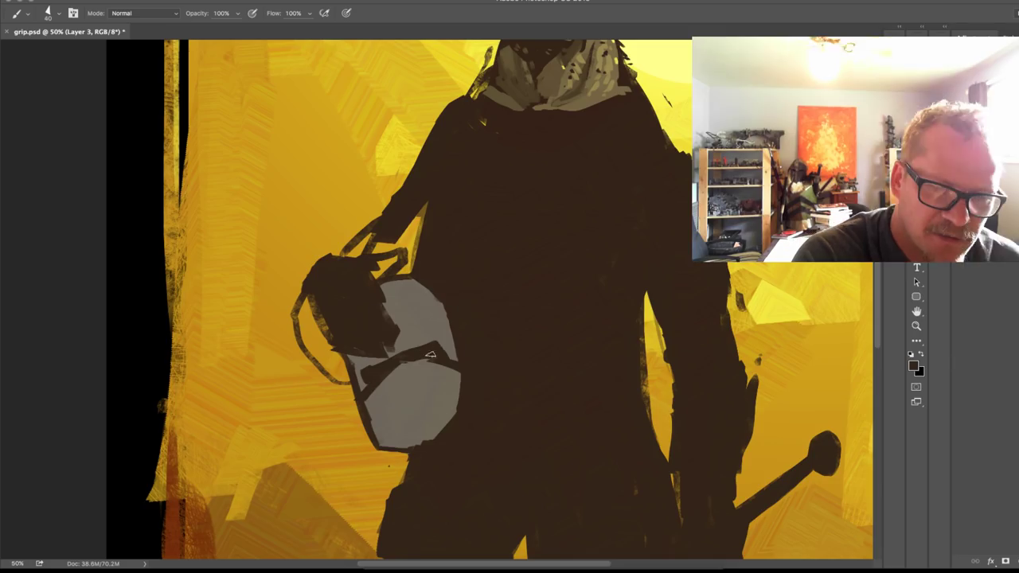
pyautogui.click(386, 398)
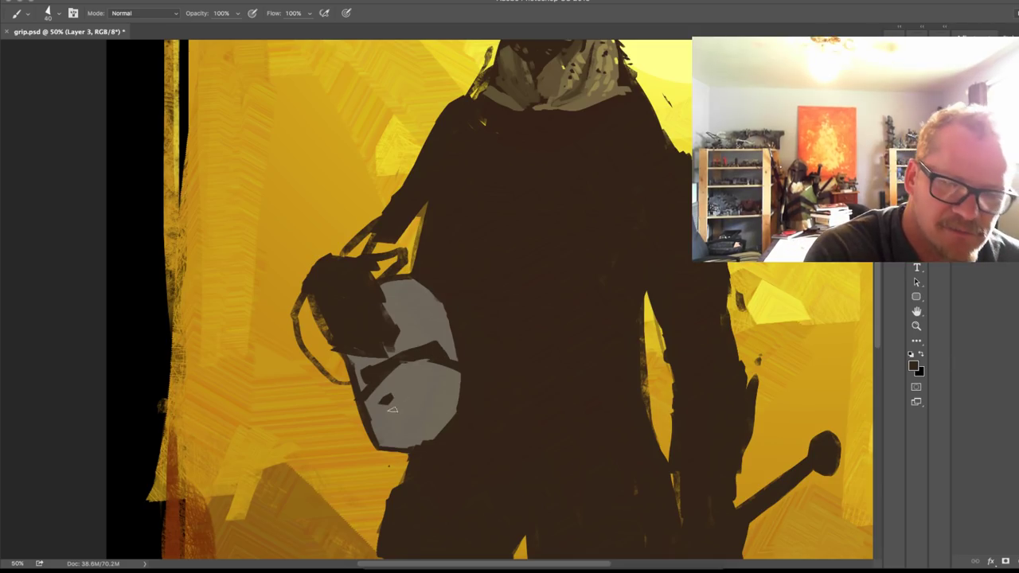
pyautogui.click(392, 412)
pyautogui.click(395, 424)
pyautogui.click(438, 384)
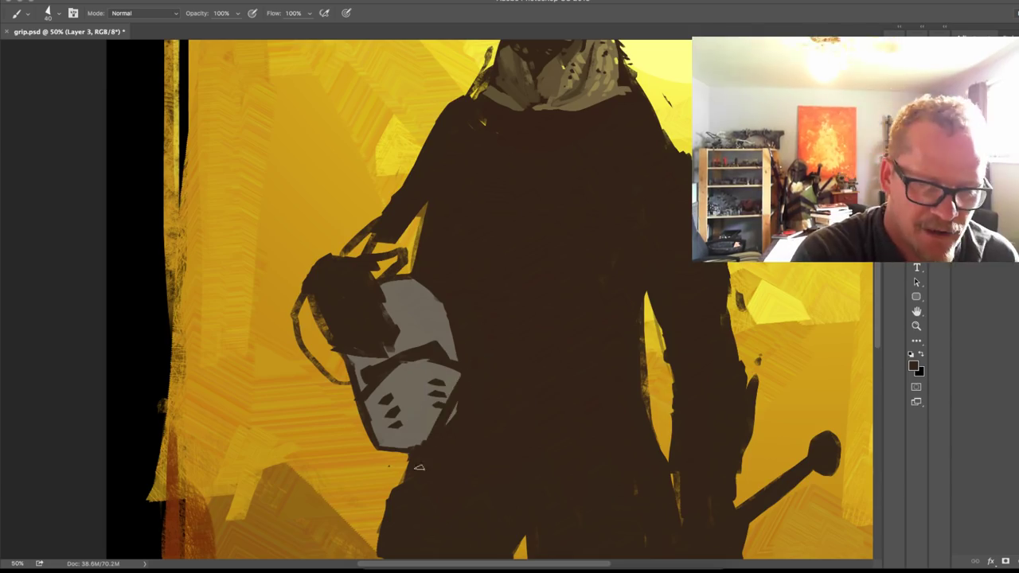
pyautogui.click(422, 428)
pyautogui.moveTo(437, 427); pyautogui.dragTo(421, 444)
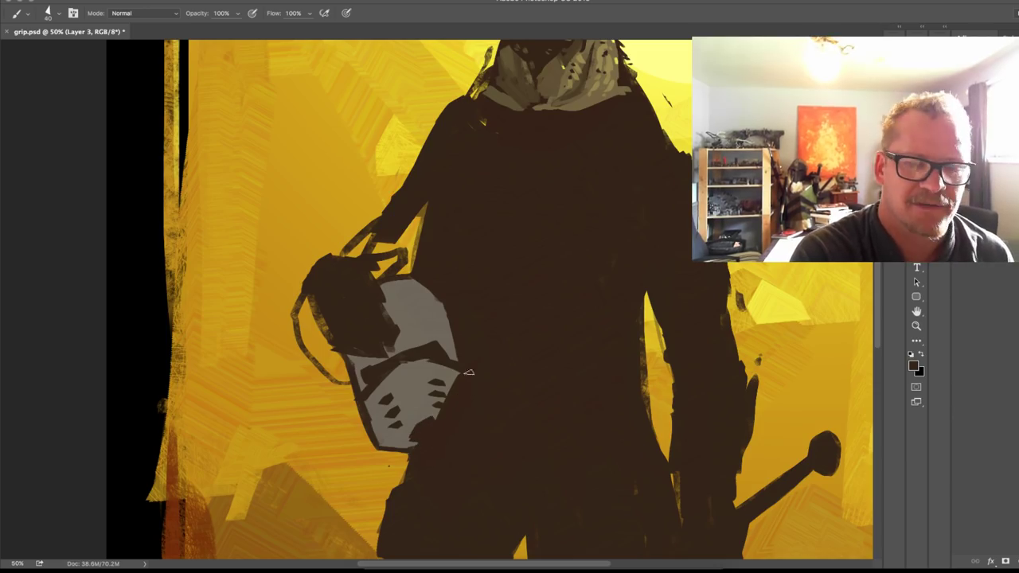
# Step: Trim the helmet's body-side edge with dark brown and paint a curved seam line down its dome at brush size 15
pyautogui.moveTo(460, 370); pyautogui.dragTo(450, 393)
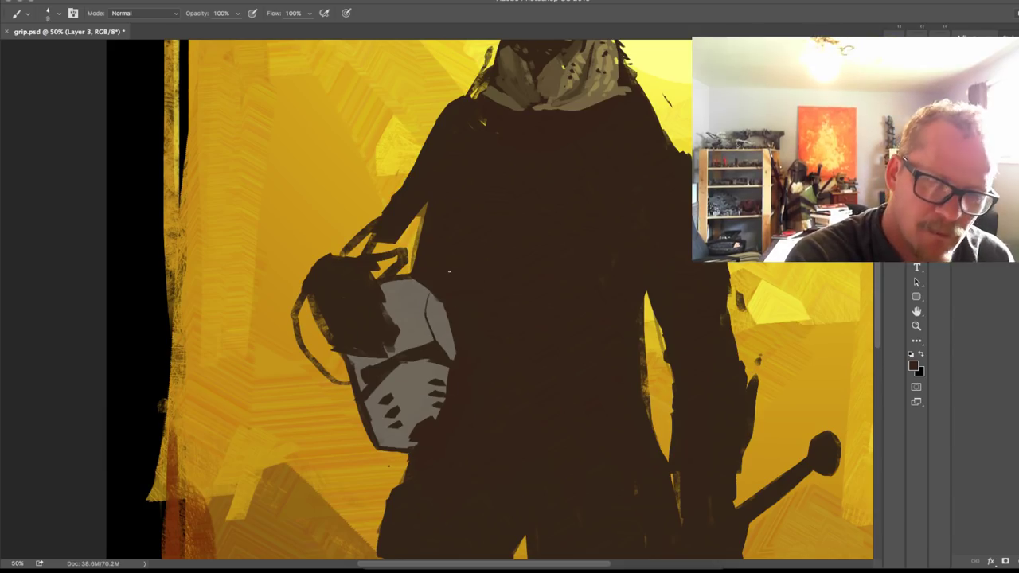
pyautogui.press(']')
pyautogui.press(']')
pyautogui.press(']')
pyautogui.press(']')
pyautogui.press(']')
pyautogui.moveTo(426, 320); pyautogui.dragTo(430, 295)
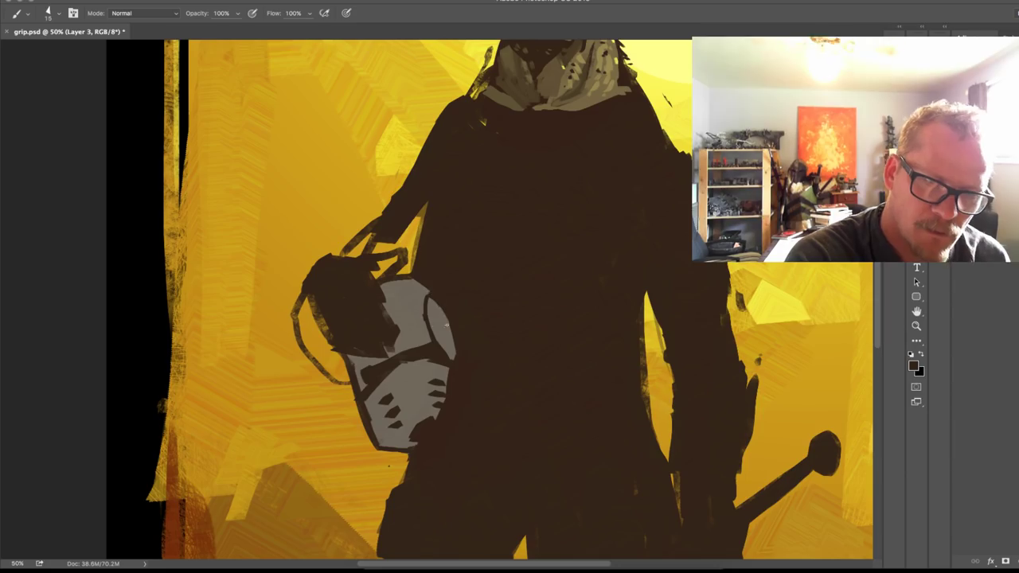
# Step: Refine the helmet's outer rim and slit edges with sampled grey and dark brown, and cover the dark patch near the thigh with grey
pyautogui.moveTo(355, 353); pyautogui.dragTo(363, 373)
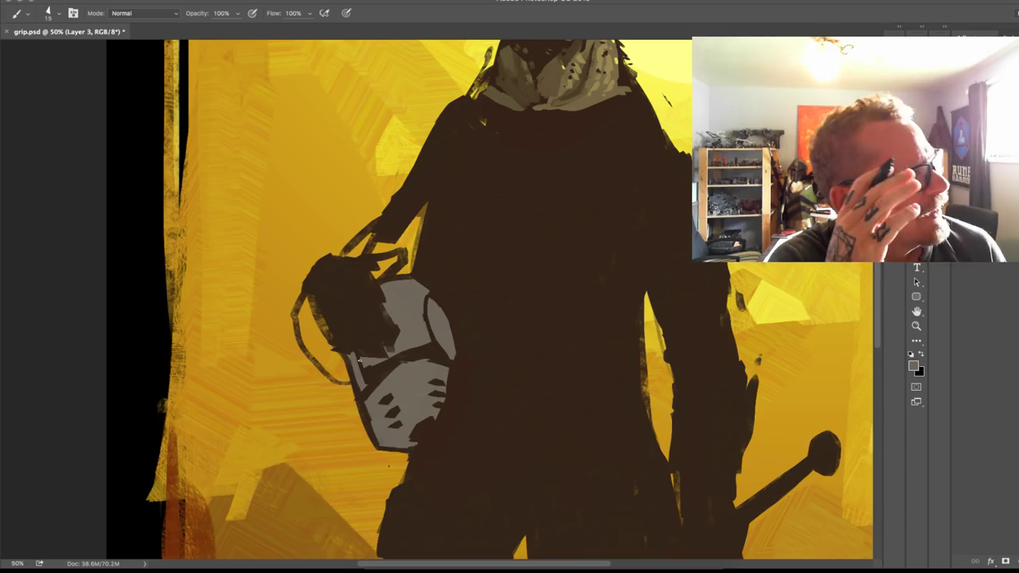
pyautogui.keyDown('alt'); pyautogui.click(437, 345); pyautogui.keyUp('alt')
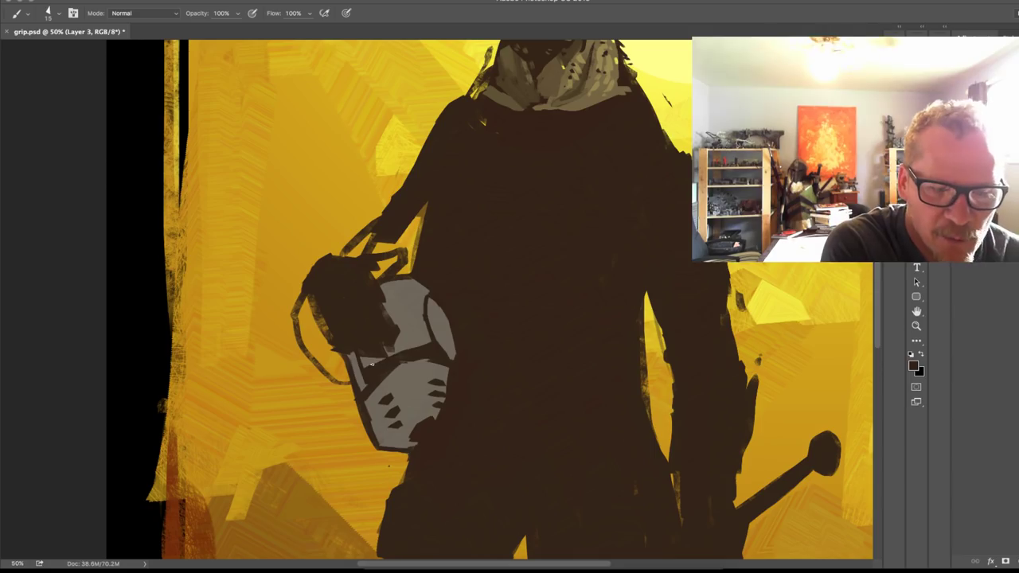
pyautogui.keyDown('alt'); pyautogui.click(403, 345); pyautogui.keyUp('alt')
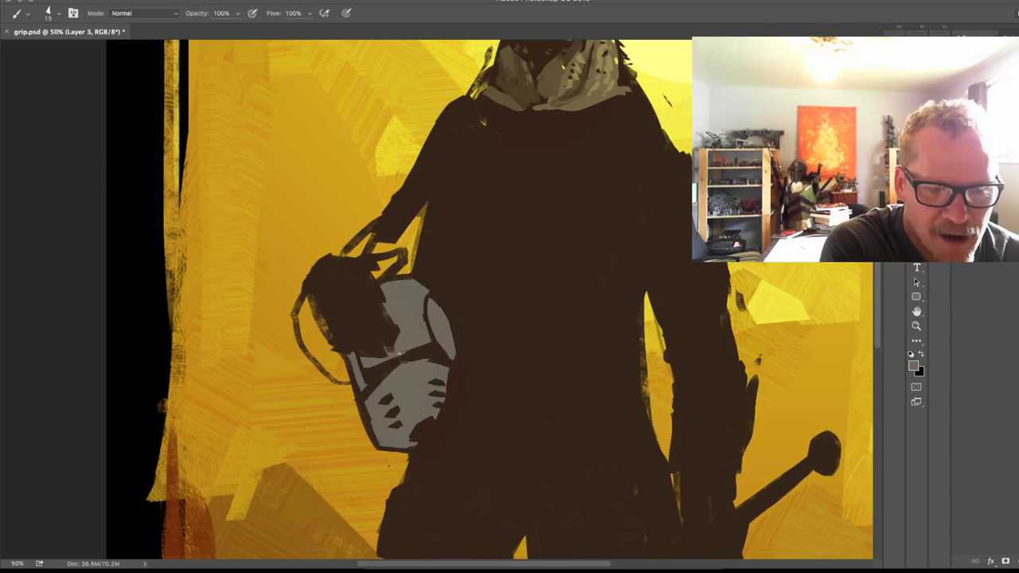
pyautogui.keyDown('alt'); pyautogui.click(434, 347); pyautogui.keyUp('alt')
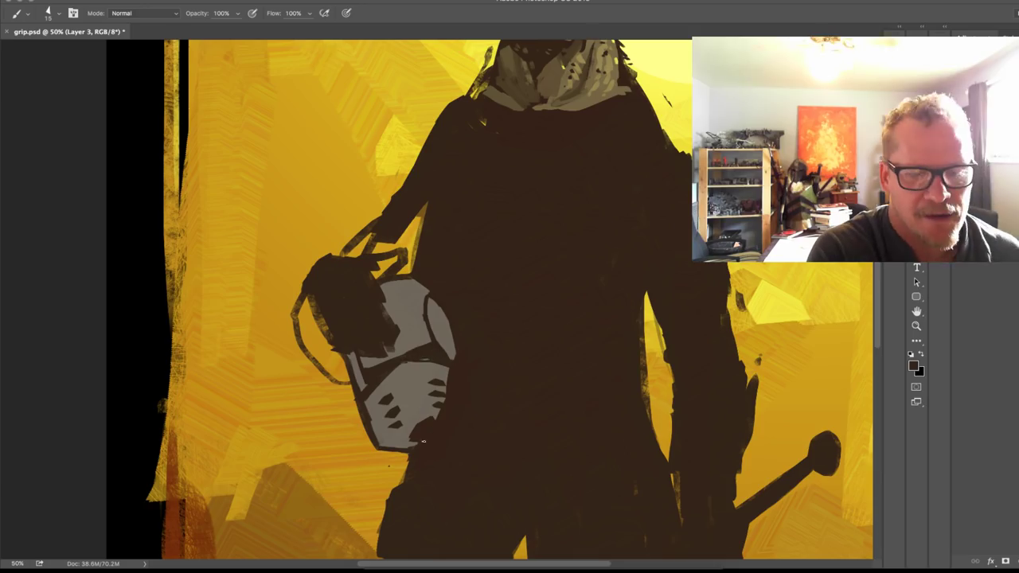
pyautogui.keyDown('alt'); pyautogui.click(407, 431); pyautogui.keyUp('alt')
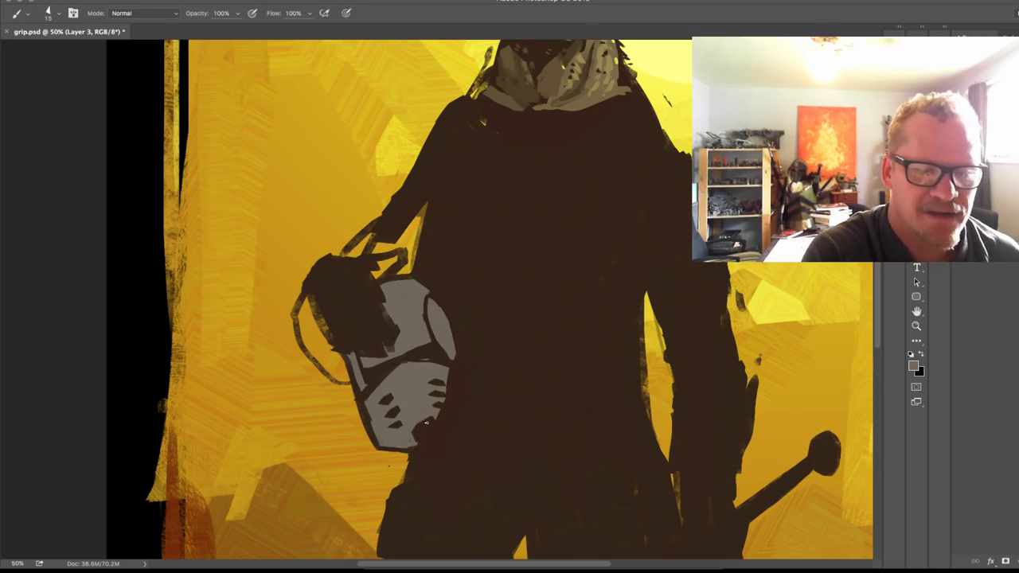
pyautogui.moveTo(432, 413); pyautogui.dragTo(426, 432)
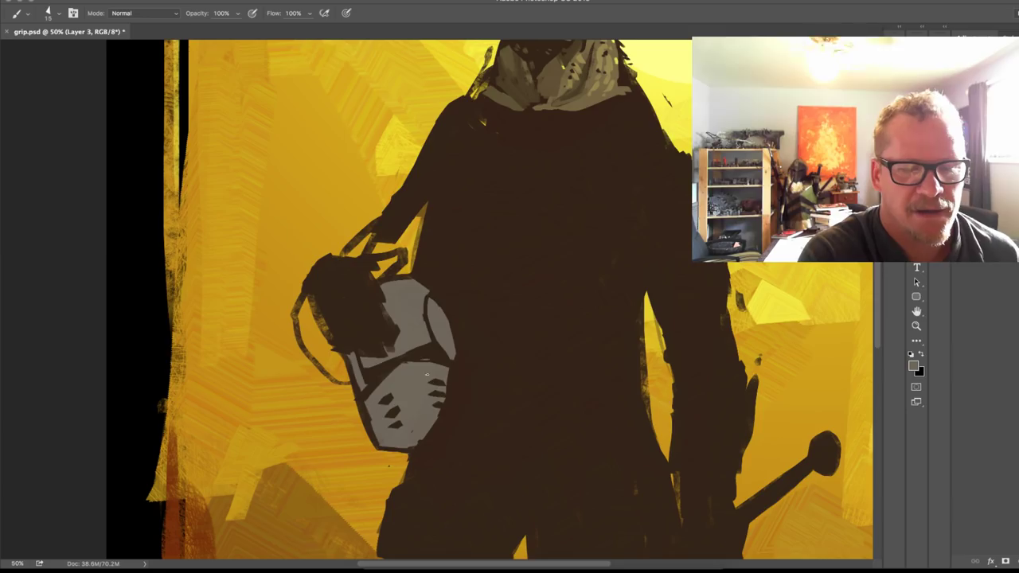
# Step: Try to divide the helmet's lower half with thin dark brown crease lines
pyautogui.keyDown('alt'); pyautogui.click(427, 352); pyautogui.keyUp('alt')
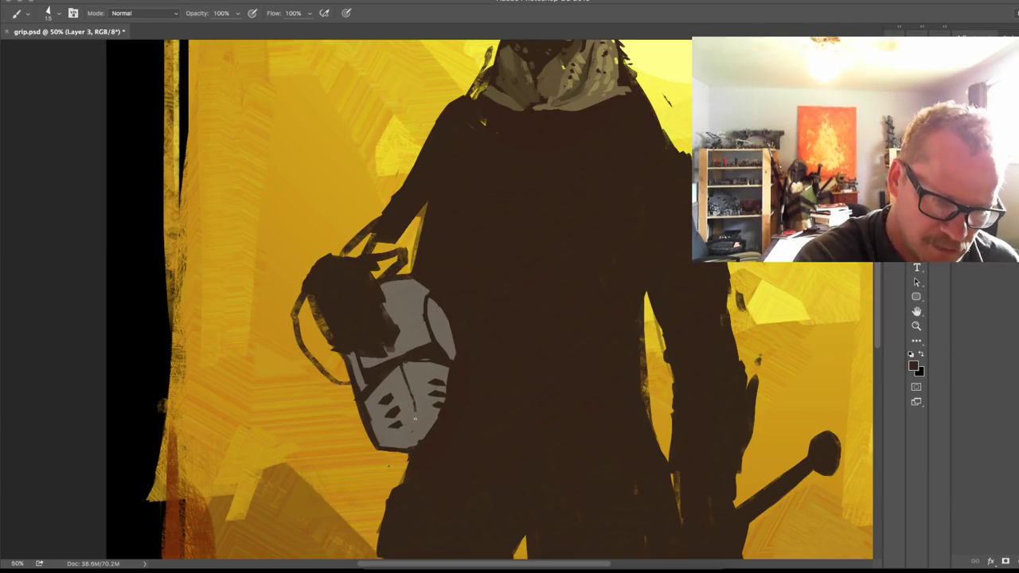
pyautogui.moveTo(414, 418); pyautogui.dragTo(415, 404)
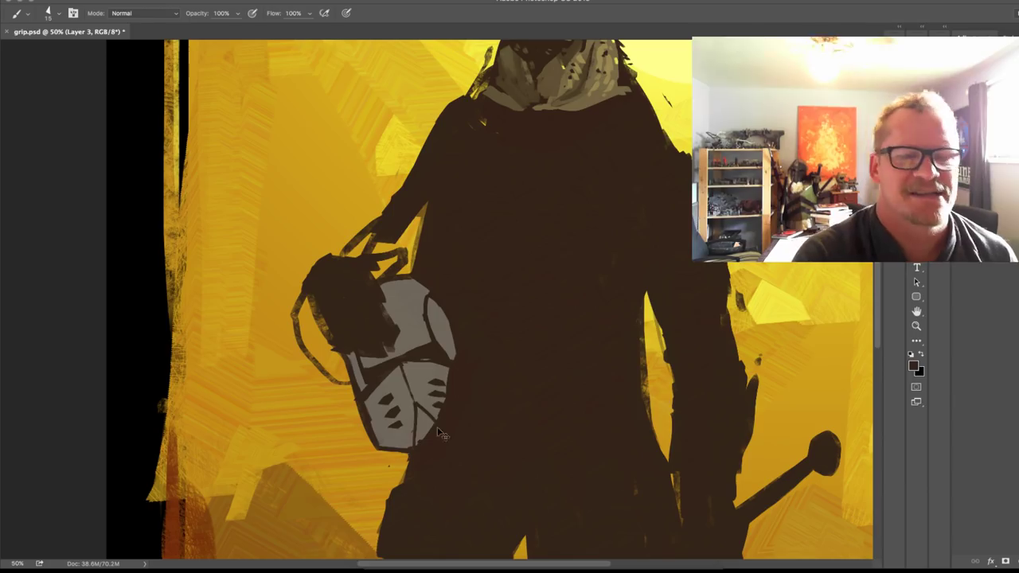
pyautogui.hotkey('ctrl', 'z')
pyautogui.moveTo(404, 364)
pyautogui.mouseDown()
pyautogui.moveTo(415, 404)
pyautogui.moveTo(409, 448)
pyautogui.mouseUp()
pyautogui.moveTo(417, 396)
pyautogui.mouseDown()
pyautogui.moveTo(446, 429)
pyautogui.moveTo(408, 396)
pyautogui.moveTo(403, 363)
pyautogui.mouseUp()
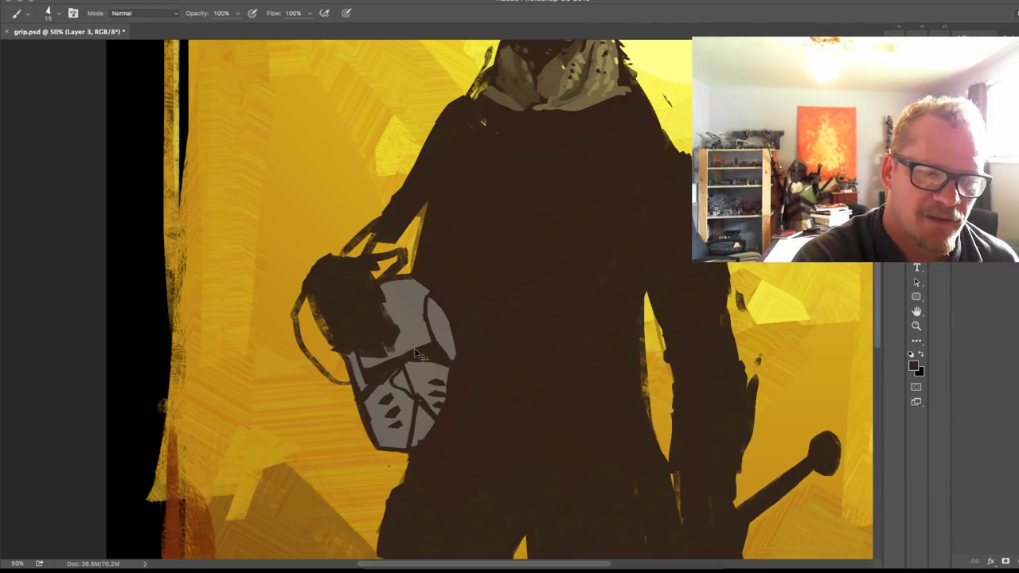
pyautogui.hotkey('ctrl', 'z')
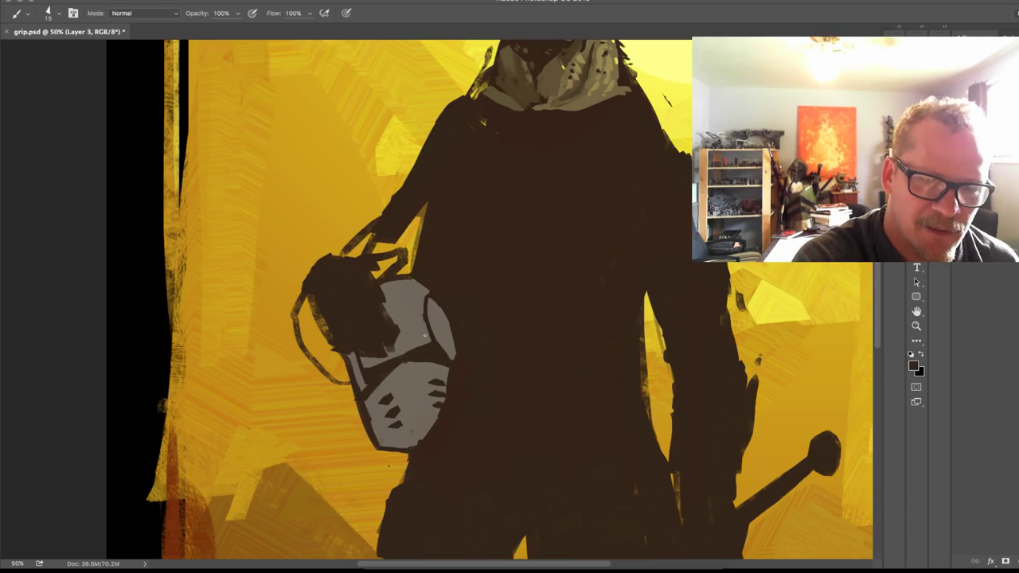
# Step: Paint short grey bars across the helmet's slit and fill the gripping hand and forearm with dark brown at brush size 40
pyautogui.keyDown('alt'); pyautogui.click(419, 342); pyautogui.keyUp('alt')
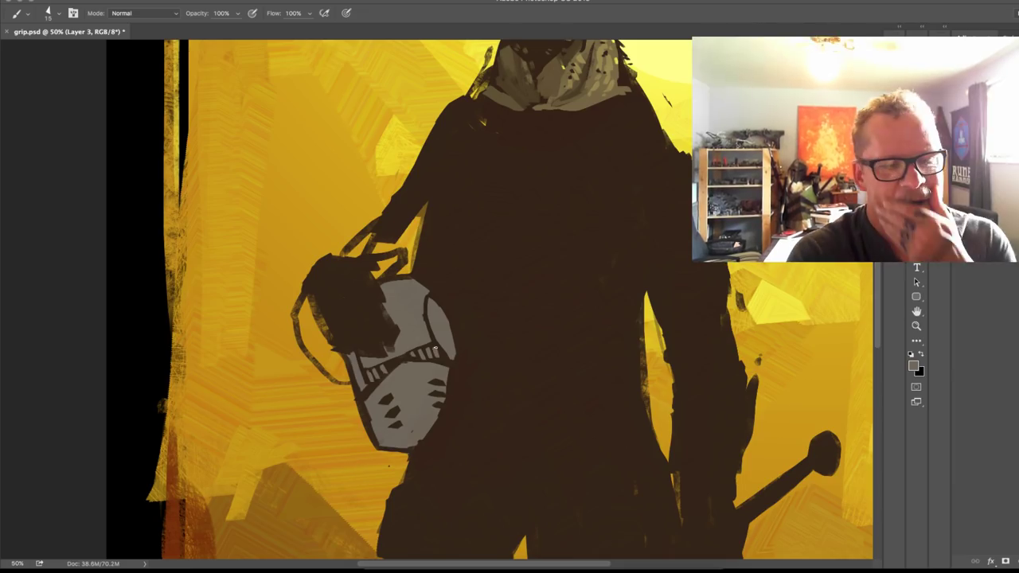
pyautogui.keyDown('alt'); pyautogui.click(444, 272); pyautogui.keyUp('alt')
pyautogui.moveTo(370, 263)
pyautogui.mouseDown()
pyautogui.moveTo(395, 258)
pyautogui.moveTo(407, 274)
pyautogui.moveTo(425, 201)
pyautogui.moveTo(386, 259)
pyautogui.moveTo(378, 235)
pyautogui.moveTo(344, 253)
pyautogui.mouseUp()
pyautogui.moveTo(312, 296)
pyautogui.mouseDown()
pyautogui.moveTo(300, 327)
pyautogui.moveTo(325, 363)
pyautogui.moveTo(317, 302)
pyautogui.moveTo(343, 376)
pyautogui.mouseUp()
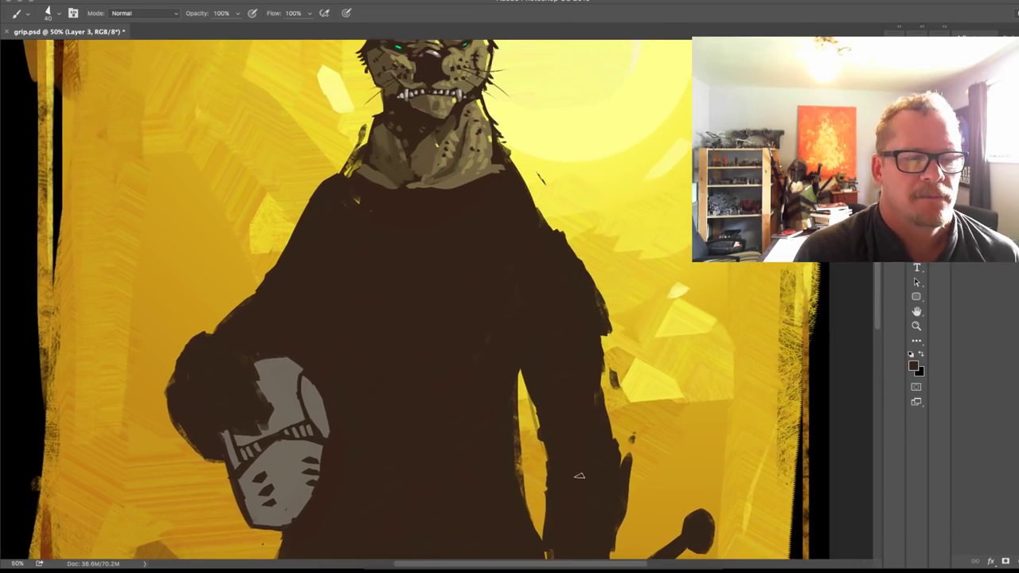
# Step: Paint over the vent holes on the helmet's lower half with sampled grey
pyautogui.moveTo(562, 483); pyautogui.dragTo(746, 402)
pyautogui.keyDown('alt'); pyautogui.click(386, 422); pyautogui.keyUp('alt')
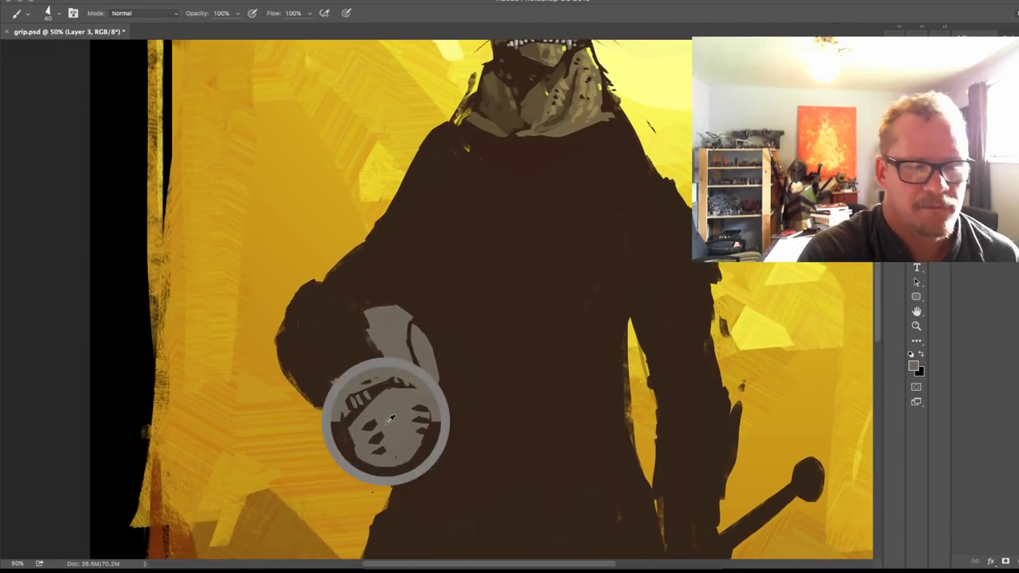
pyautogui.moveTo(371, 424); pyautogui.dragTo(378, 455)
pyautogui.moveTo(414, 410); pyautogui.dragTo(423, 433)
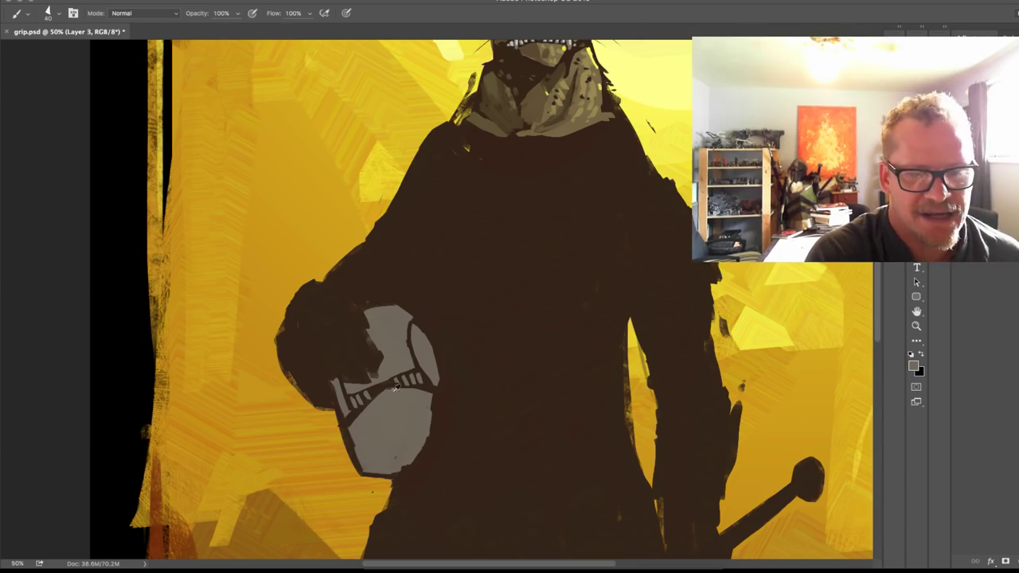
pyautogui.keyDown('alt'); pyautogui.click(350, 427); pyautogui.keyUp('alt')
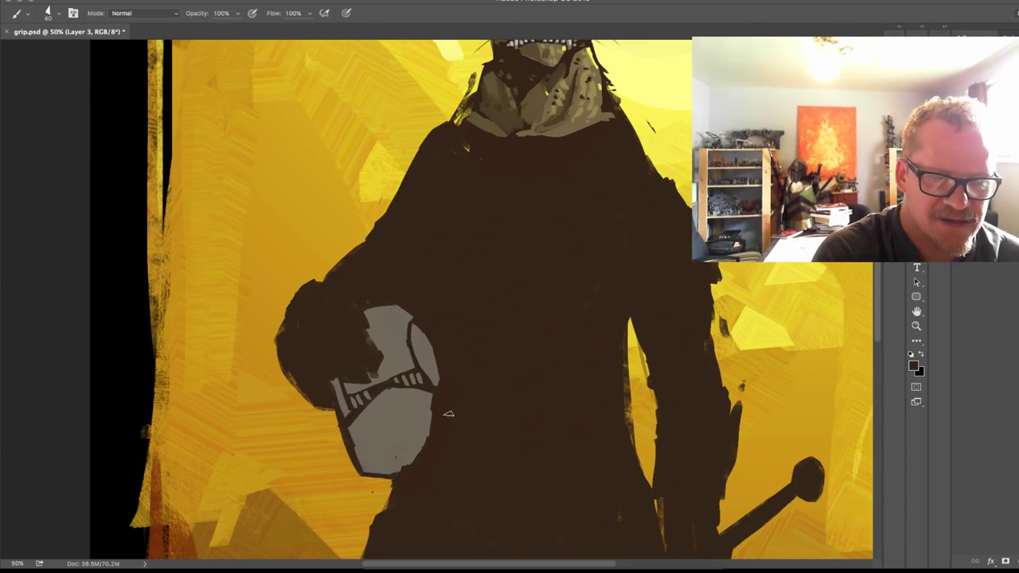
# Step: Choose a darker grey and shade the outer side and bottom of the helmet's lower half
pyautogui.click(914, 366)
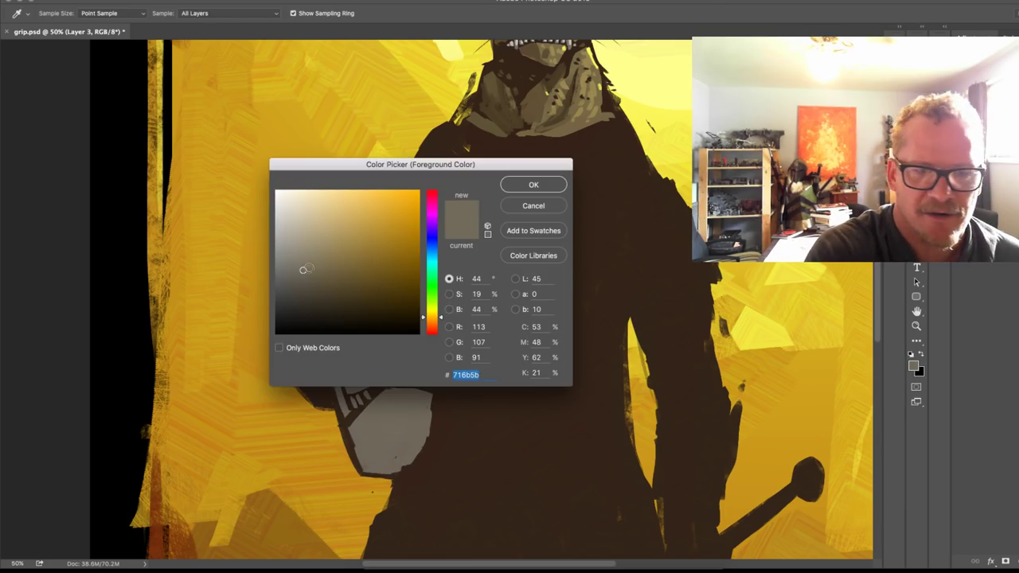
pyautogui.click(291, 282)
pyautogui.press('Return')
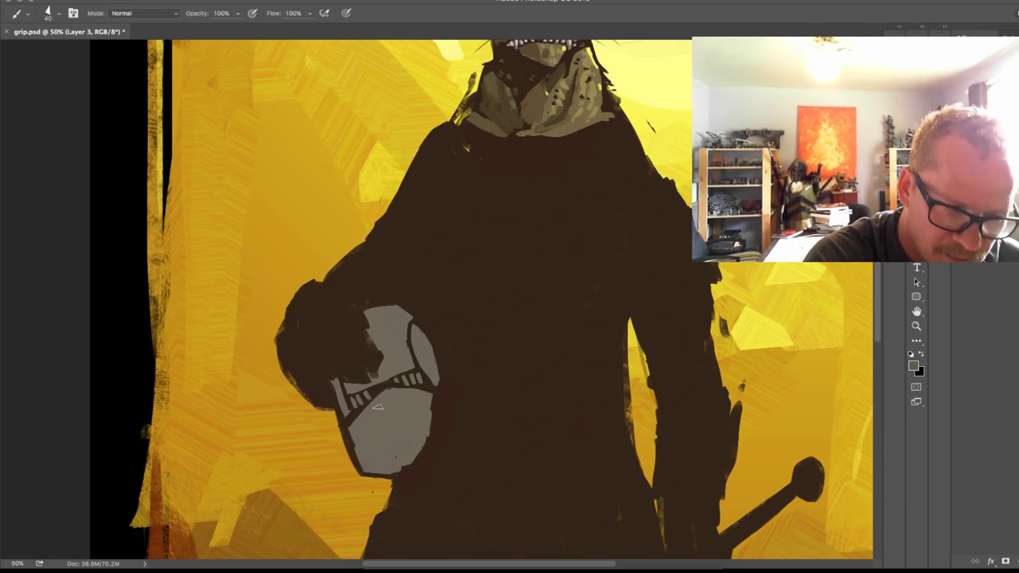
pyautogui.moveTo(379, 401); pyautogui.dragTo(355, 429)
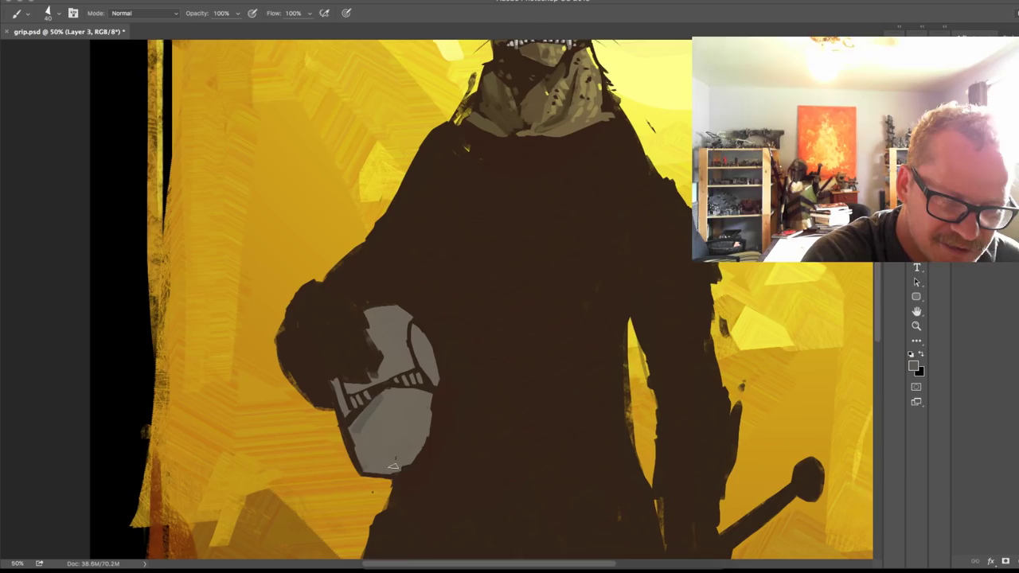
pyautogui.moveTo(394, 465)
pyautogui.mouseDown()
pyautogui.moveTo(391, 432)
pyautogui.moveTo(361, 429)
pyautogui.moveTo(366, 419)
pyautogui.moveTo(379, 431)
pyautogui.moveTo(370, 411)
pyautogui.moveTo(365, 436)
pyautogui.moveTo(406, 450)
pyautogui.moveTo(406, 460)
pyautogui.moveTo(382, 458)
pyautogui.moveTo(356, 434)
pyautogui.moveTo(364, 462)
pyautogui.moveTo(392, 469)
pyautogui.moveTo(404, 461)
pyautogui.mouseUp()
pyautogui.hotkey('ctrl', 'z')
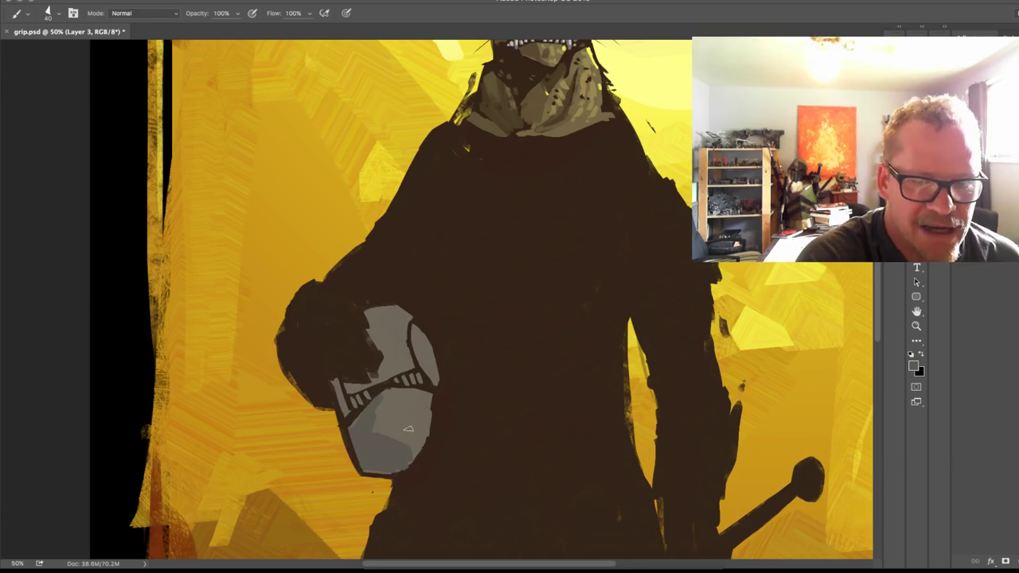
# Step: Choose a light grey and paint highlights on both sides of the seam on the helmet's dome
pyautogui.keyDown('alt'); pyautogui.click(404, 414); pyautogui.keyUp('alt')
pyautogui.click(914, 364)
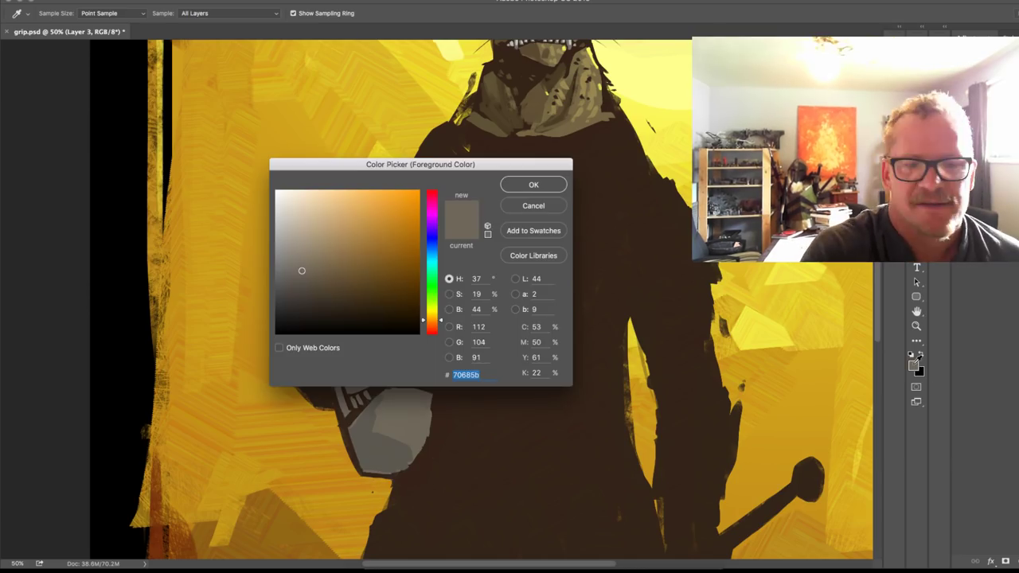
pyautogui.click(296, 227)
pyautogui.click(527, 186)
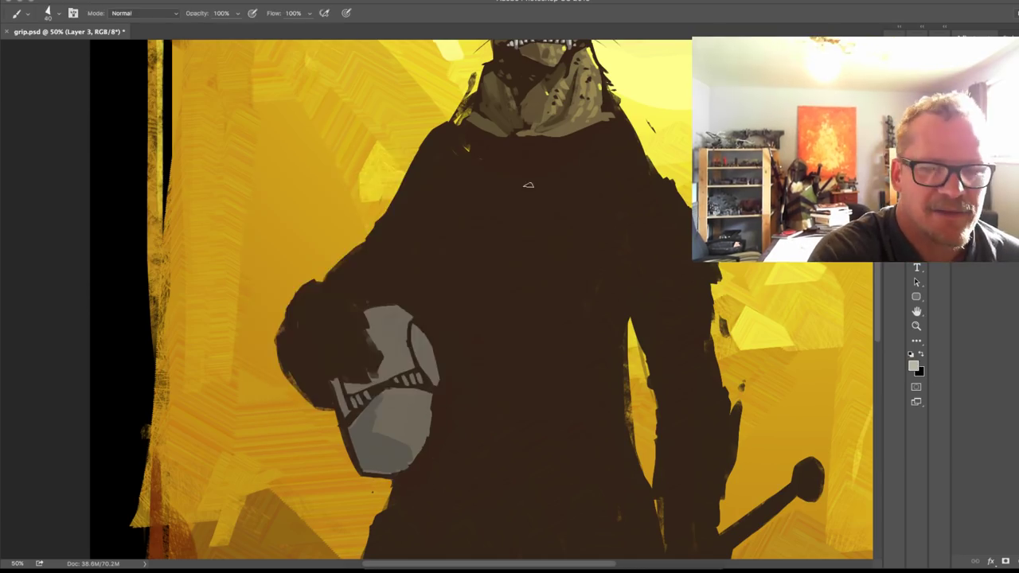
pyautogui.moveTo(392, 321)
pyautogui.mouseDown()
pyautogui.moveTo(398, 312)
pyautogui.moveTo(389, 360)
pyautogui.moveTo(405, 315)
pyautogui.moveTo(388, 319)
pyautogui.mouseUp()
pyautogui.moveTo(401, 358); pyautogui.dragTo(406, 368)
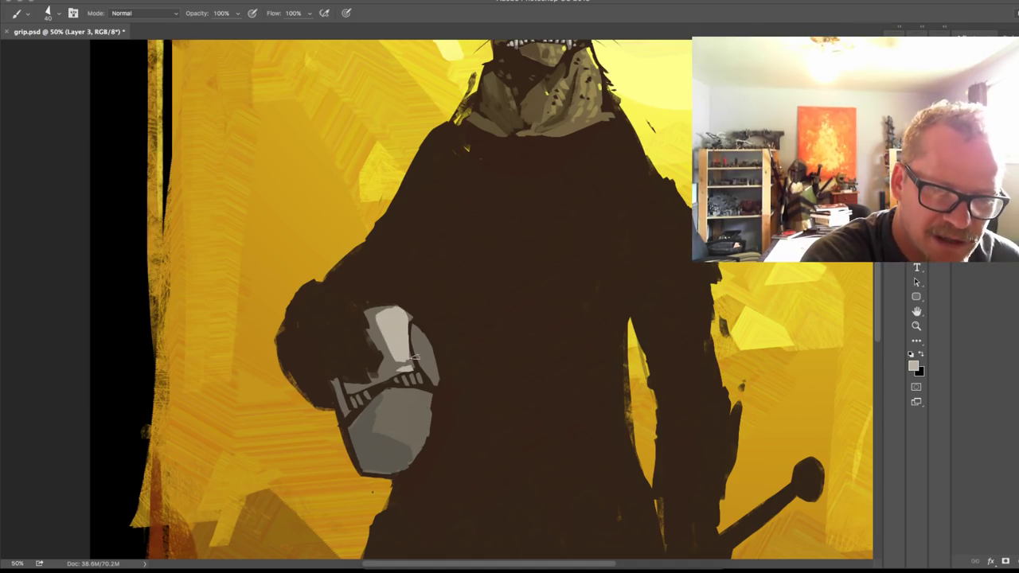
pyautogui.moveTo(417, 330)
pyautogui.mouseDown()
pyautogui.moveTo(432, 372)
pyautogui.moveTo(415, 342)
pyautogui.mouseUp()
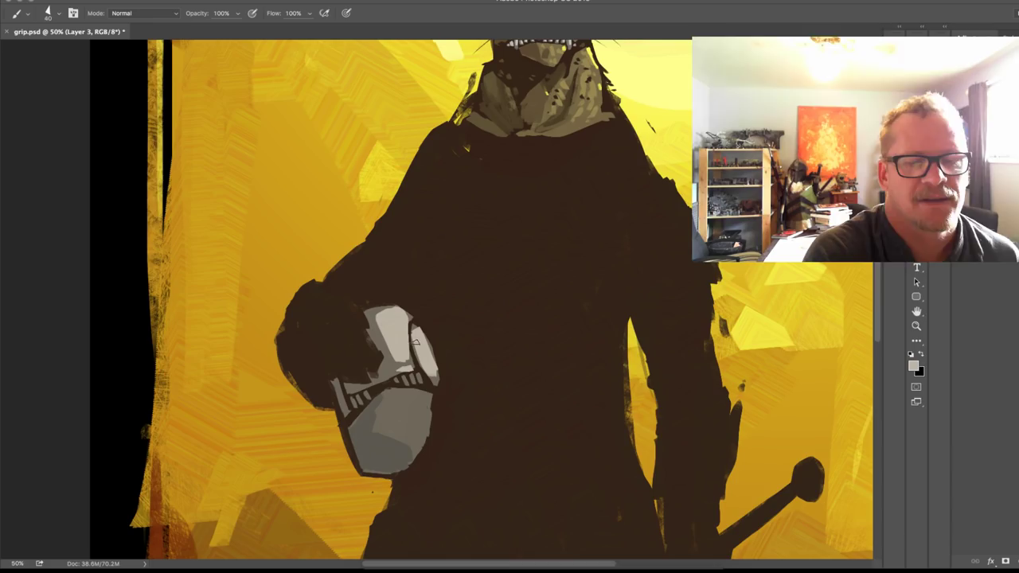
# Step: Block in a light grey highlight on the body side of the helmet's lower half and refine its lower edge with sampled greys
pyautogui.moveTo(392, 394)
pyautogui.mouseDown()
pyautogui.moveTo(383, 439)
pyautogui.moveTo(426, 435)
pyautogui.mouseUp()
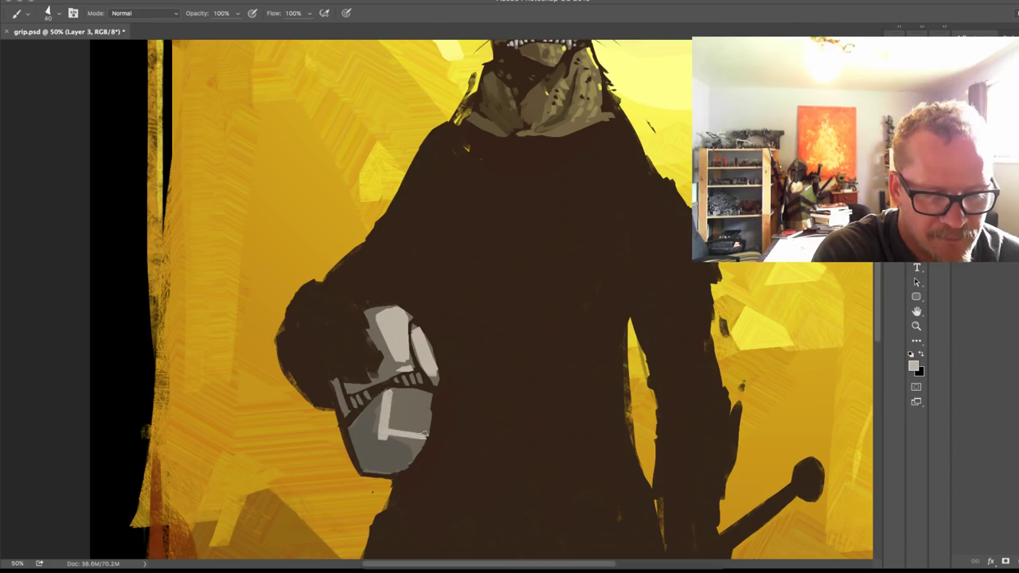
pyautogui.press('super+z')
pyautogui.moveTo(396, 398)
pyautogui.mouseDown()
pyautogui.moveTo(393, 426)
pyautogui.moveTo(423, 432)
pyautogui.moveTo(427, 394)
pyautogui.moveTo(395, 394)
pyautogui.moveTo(420, 417)
pyautogui.mouseUp()
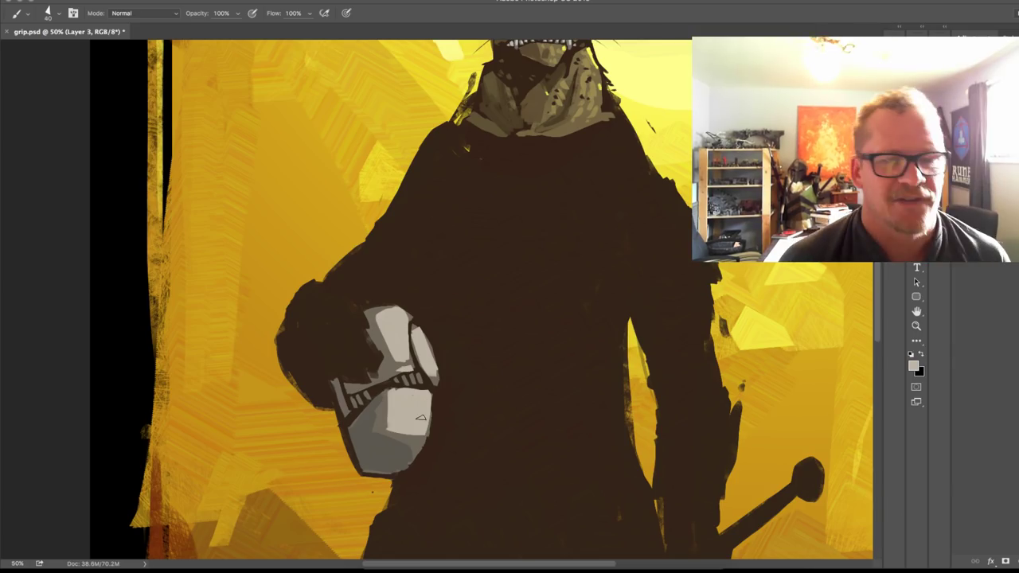
pyautogui.keyDown('alt'); pyautogui.click(413, 426); pyautogui.keyUp('alt')
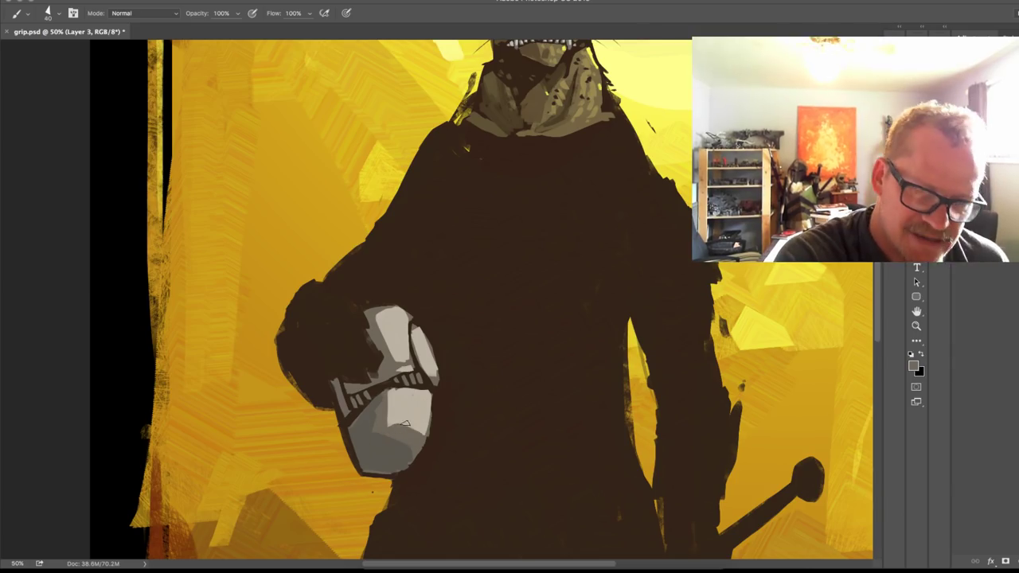
pyautogui.keyDown('alt'); pyautogui.click(394, 418); pyautogui.keyUp('alt')
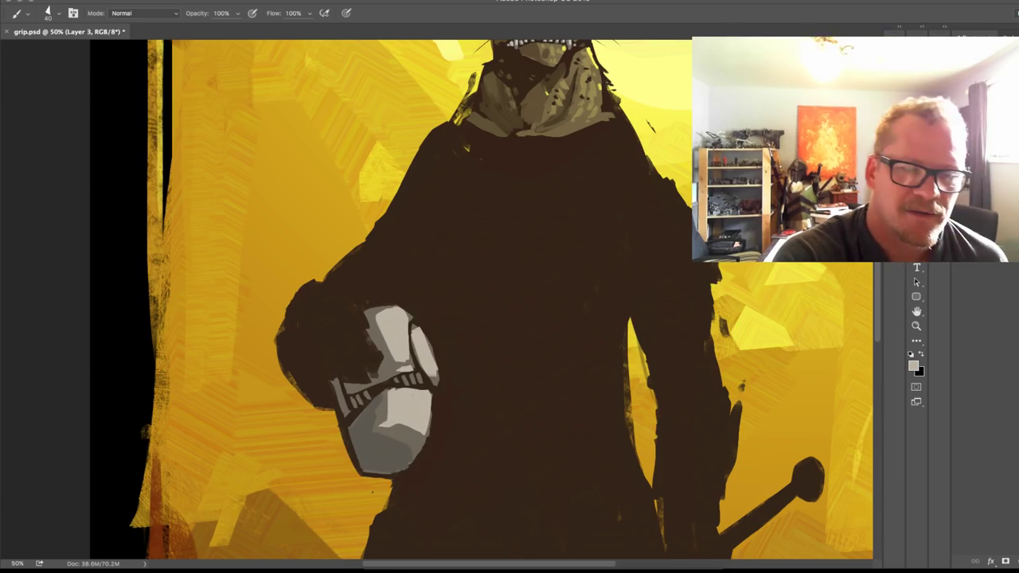
# Step: Extend the helmet's lower body-side edge over the dark body with sampled mid grey
pyautogui.keyDown('alt'); pyautogui.click(412, 426); pyautogui.keyUp('alt')
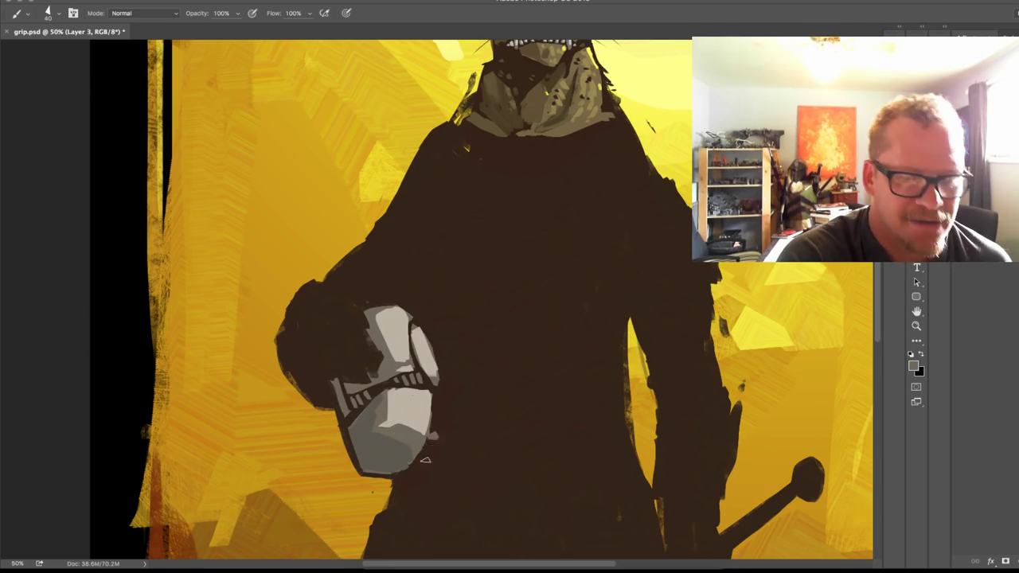
pyautogui.moveTo(426, 442); pyautogui.dragTo(415, 459)
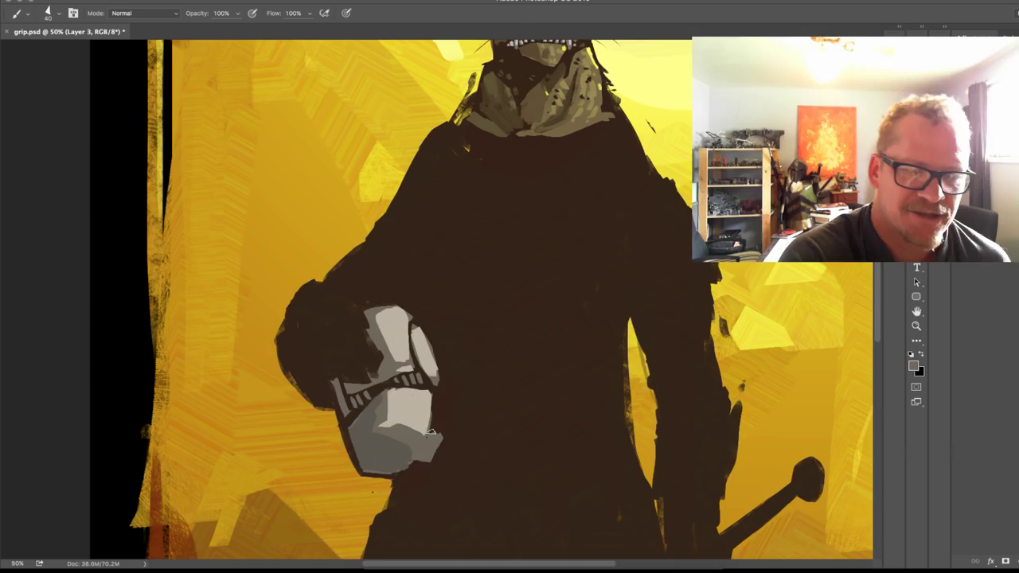
pyautogui.keyDown('alt'); pyautogui.click(398, 453); pyautogui.keyUp('alt')
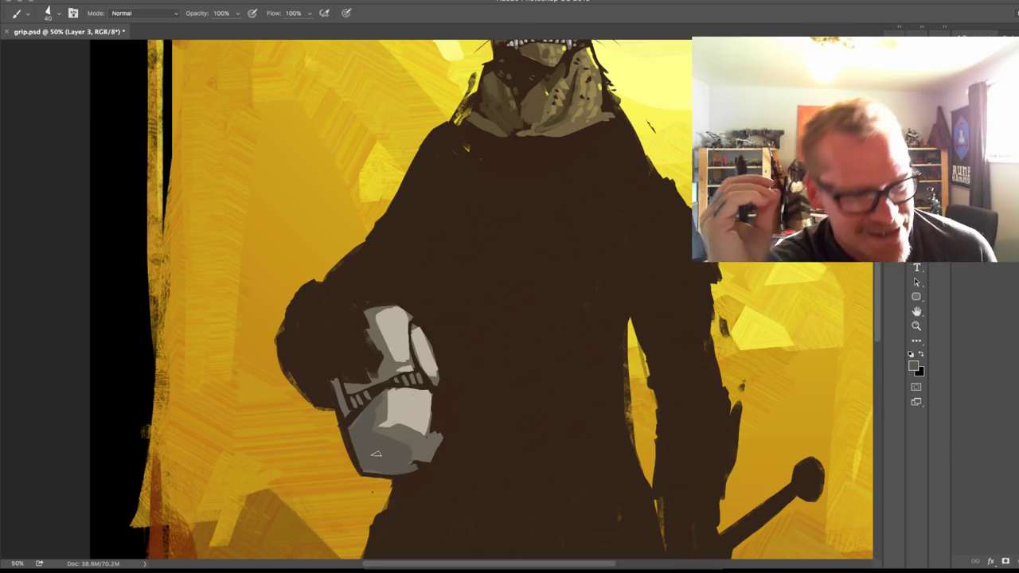
# Step: Paint over the helmet's lower half with sampled dark brown and extend it outward into a pointed visor silhouette
pyautogui.keyDown('alt'); pyautogui.click(454, 371); pyautogui.keyUp('alt')
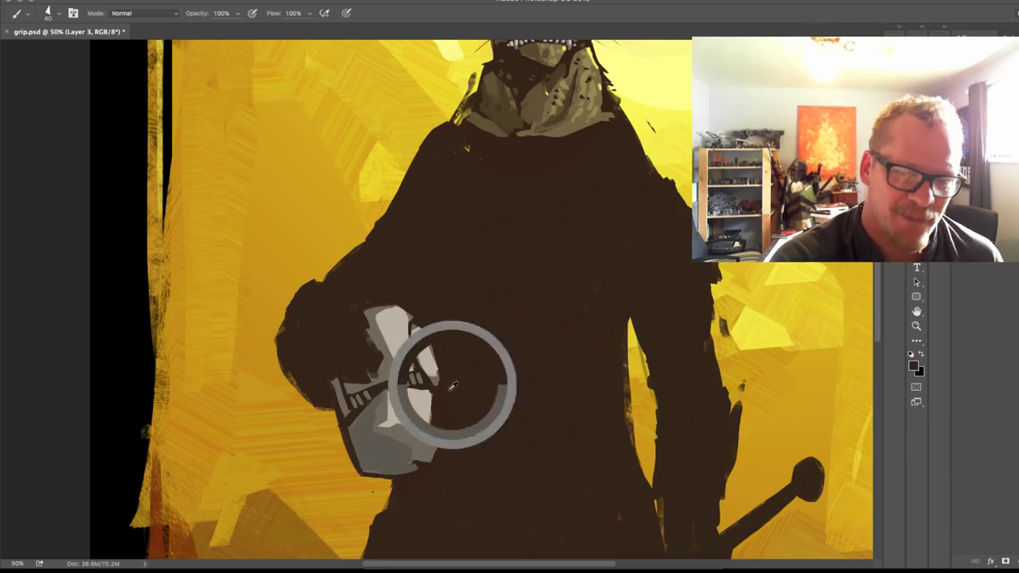
pyautogui.moveTo(418, 380)
pyautogui.mouseDown()
pyautogui.moveTo(352, 402)
pyautogui.moveTo(430, 390)
pyautogui.moveTo(426, 458)
pyautogui.moveTo(398, 446)
pyautogui.moveTo(402, 466)
pyautogui.moveTo(374, 430)
pyautogui.moveTo(354, 446)
pyautogui.moveTo(389, 471)
pyautogui.mouseUp()
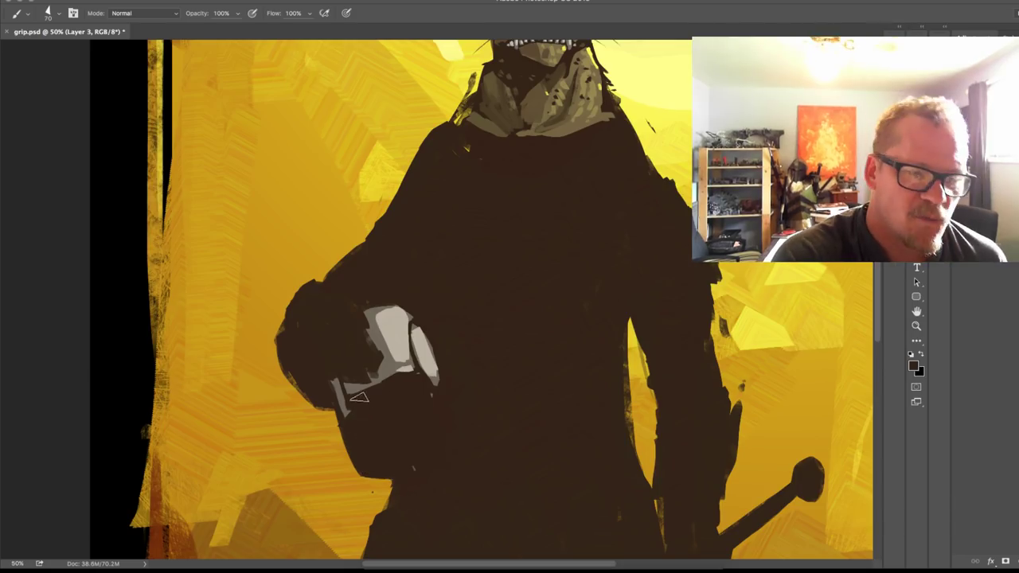
pyautogui.moveTo(338, 410)
pyautogui.mouseDown()
pyautogui.moveTo(316, 436)
pyautogui.moveTo(312, 472)
pyautogui.moveTo(374, 489)
pyautogui.mouseUp()
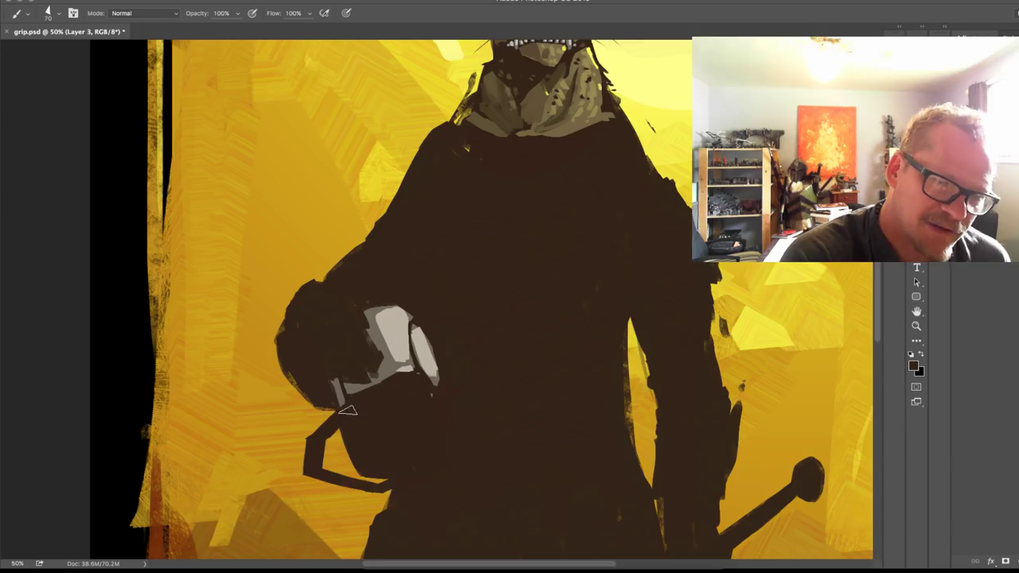
pyautogui.hotkey('ctrl', 'z')
pyautogui.moveTo(340, 412)
pyautogui.mouseDown()
pyautogui.moveTo(306, 439)
pyautogui.moveTo(310, 460)
pyautogui.moveTo(375, 481)
pyautogui.moveTo(335, 451)
pyautogui.mouseUp()
pyautogui.click(334, 452)
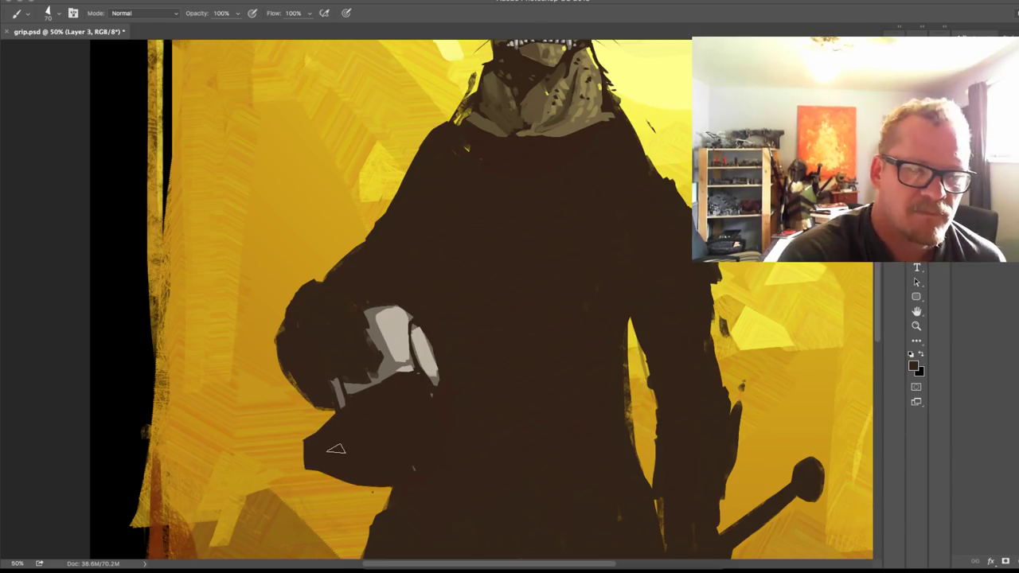
# Step: Block in the pointed visor and the plates on its body side with sampled mid grey, leaving a dark seam between them
pyautogui.keyDown('alt'); pyautogui.click(380, 381); pyautogui.keyUp('alt')
pyautogui.moveTo(380, 382)
pyautogui.mouseDown()
pyautogui.moveTo(355, 426)
pyautogui.moveTo(321, 442)
pyautogui.moveTo(409, 473)
pyautogui.moveTo(378, 422)
pyautogui.moveTo(346, 451)
pyautogui.moveTo(331, 442)
pyautogui.mouseUp()
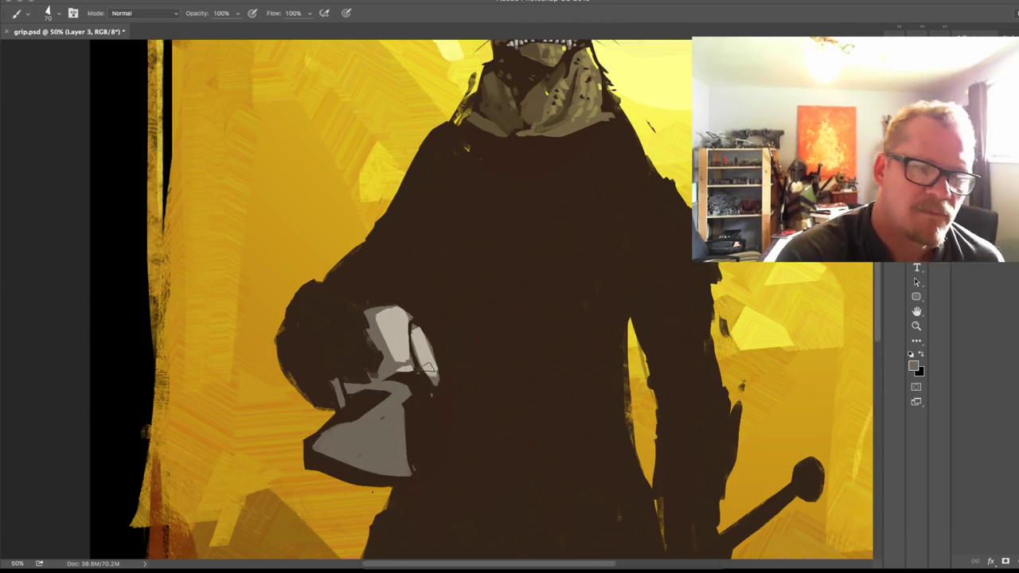
pyautogui.moveTo(429, 388); pyautogui.dragTo(429, 422)
pyautogui.press('super+z')
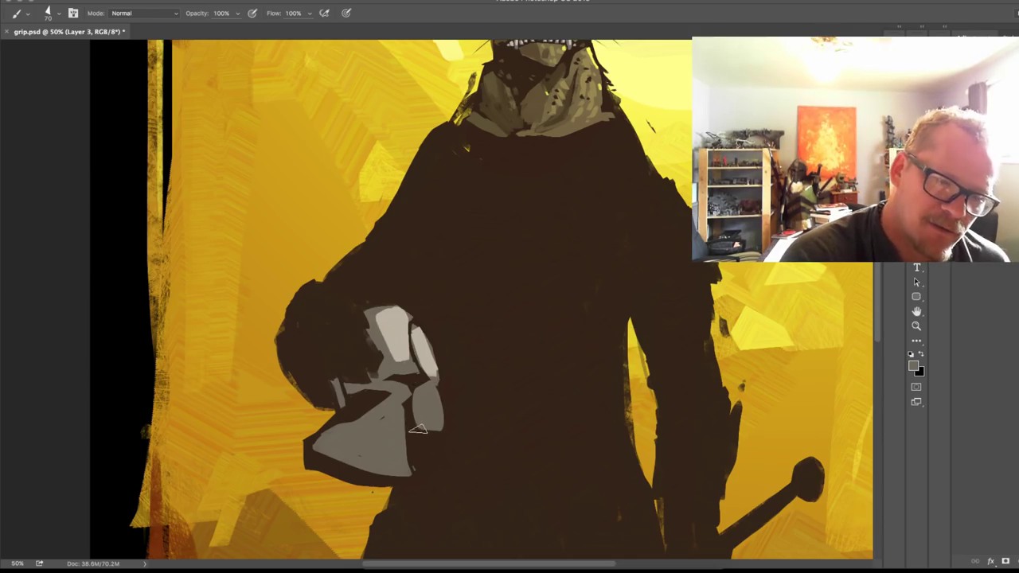
pyautogui.moveTo(418, 428); pyautogui.dragTo(422, 473)
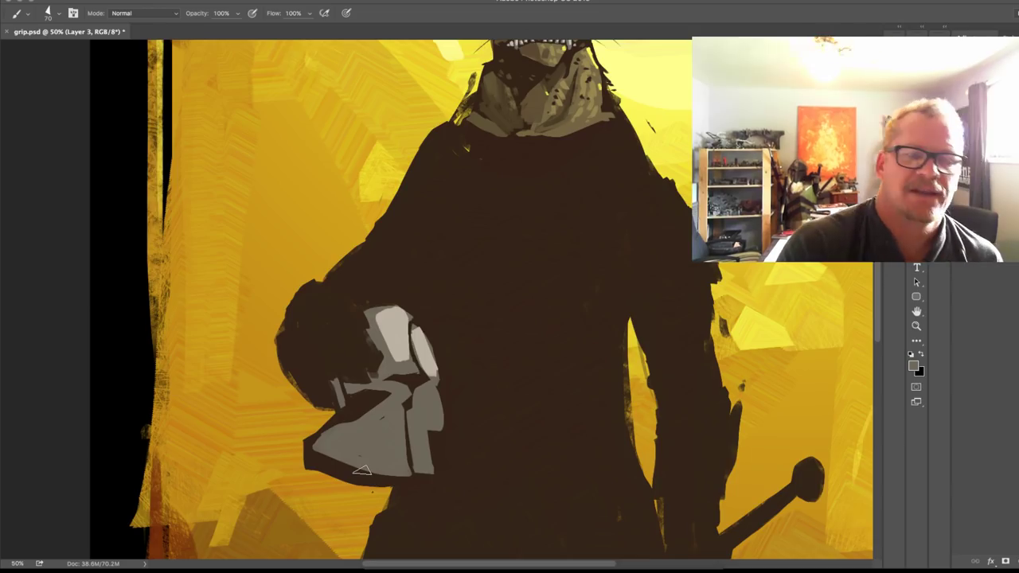
# Step: Refine the dark seams between the visor, brow band and rear plate with a size 25 brush and sampled browns and greys
pyautogui.moveTo(652, 403)
pyautogui.mouseDown()
pyautogui.moveTo(705, 499)
pyautogui.moveTo(714, 347)
pyautogui.mouseUp()
pyautogui.keyDown('alt'); pyautogui.click(421, 345); pyautogui.keyUp('alt')
pyautogui.press(']')
pyautogui.press(']')
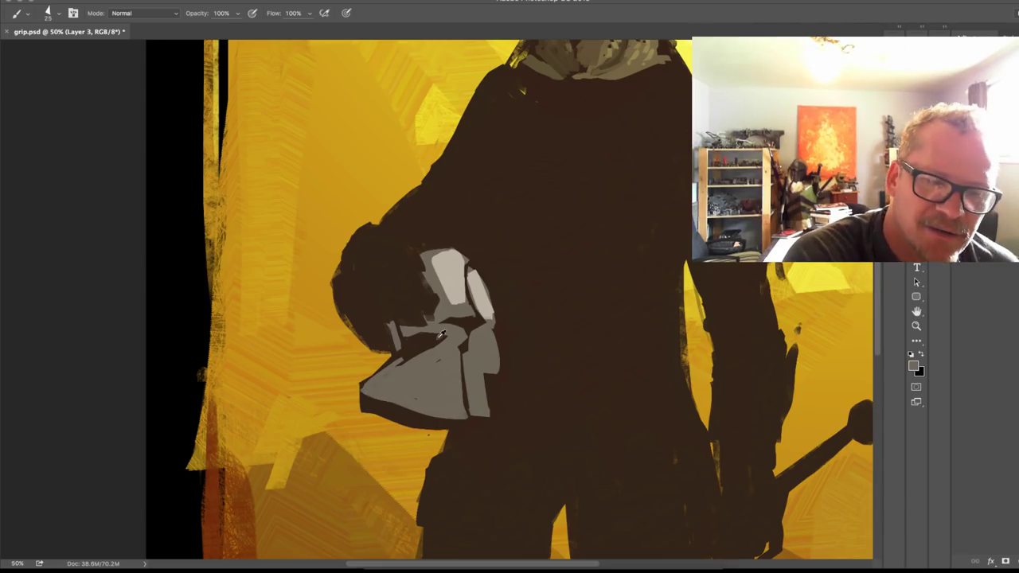
pyautogui.keyDown('alt'); pyautogui.click(442, 335); pyautogui.keyUp('alt')
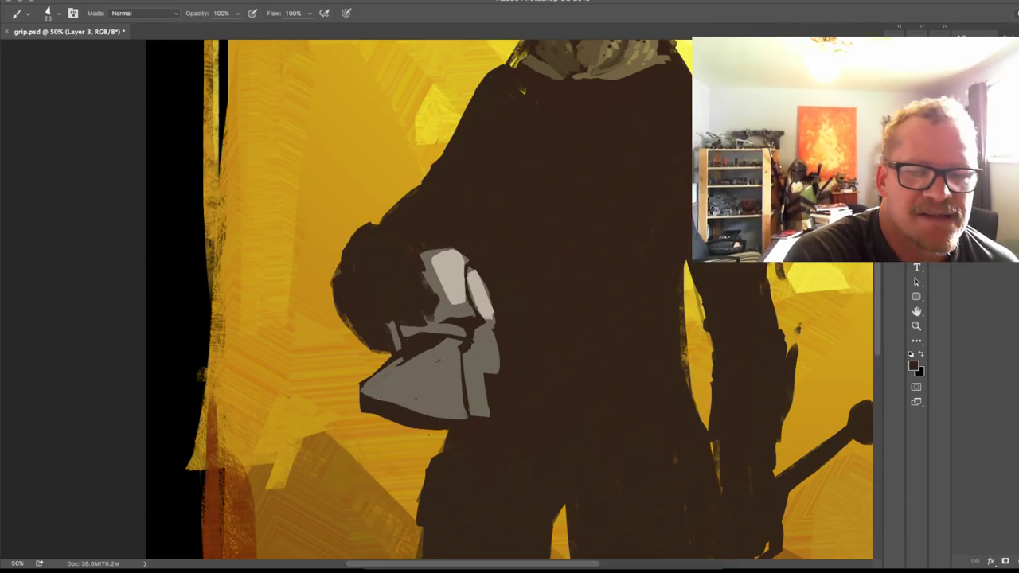
pyautogui.keyDown('alt'); pyautogui.click(464, 327); pyautogui.keyUp('alt')
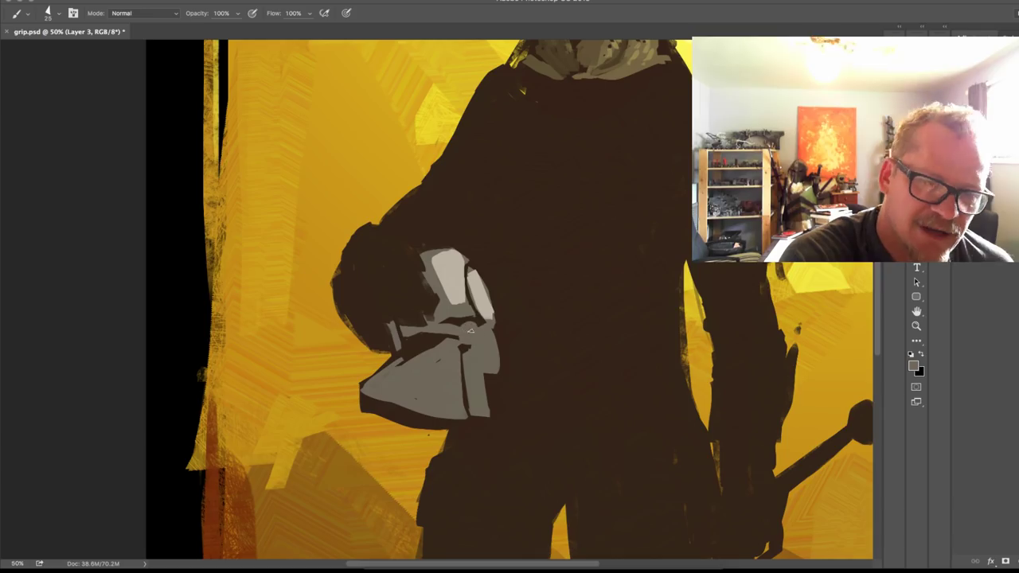
pyautogui.keyDown('alt'); pyautogui.click(446, 333); pyautogui.keyUp('alt')
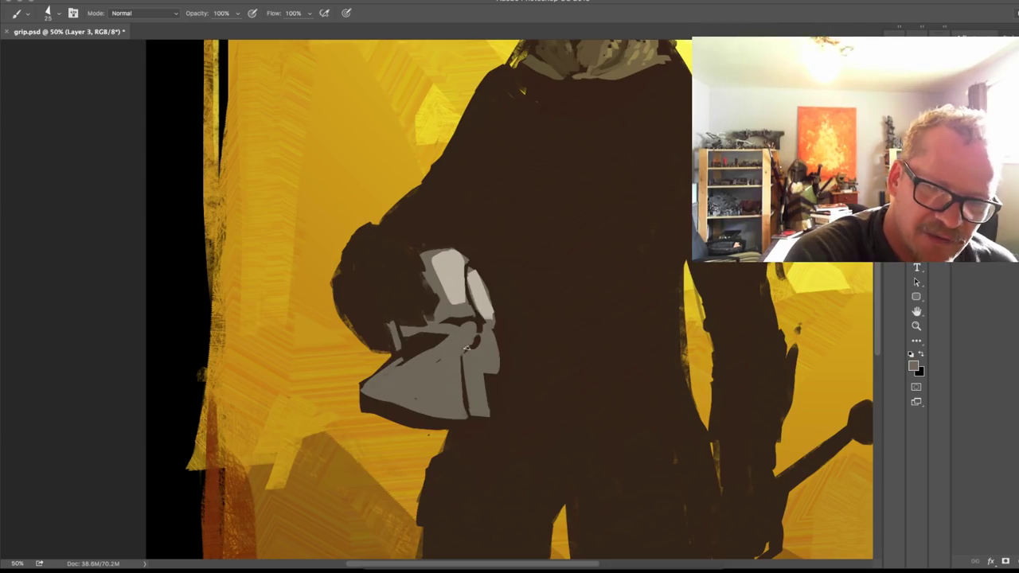
pyautogui.keyDown('alt'); pyautogui.click(446, 337); pyautogui.keyUp('alt')
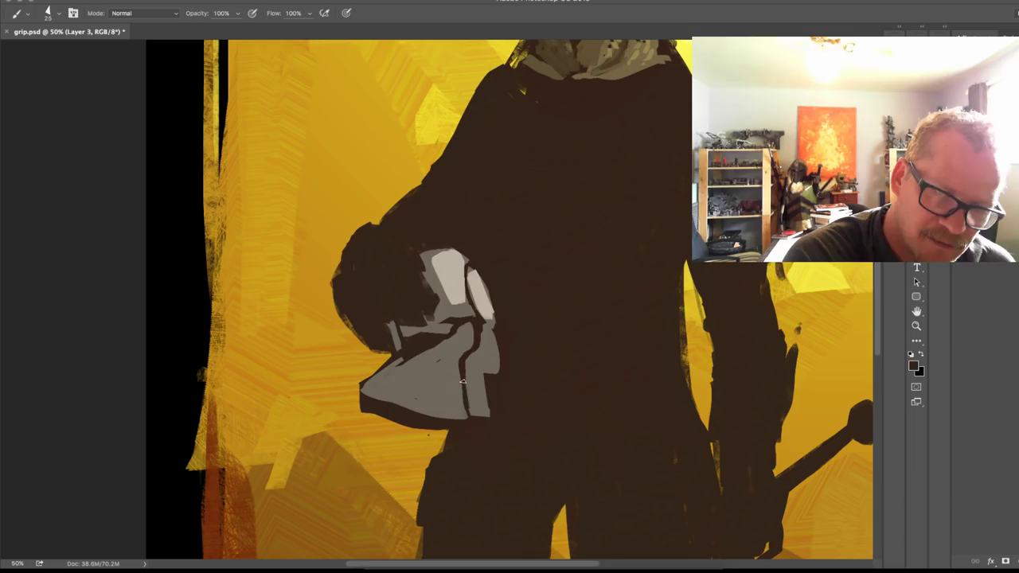
# Step: Paint a round hinge at the visor's upper rear corner with a dark inner ring and light grey highlights, then clean up the adjoining grey
pyautogui.keyDown('alt'); pyautogui.click(466, 336); pyautogui.keyUp('alt')
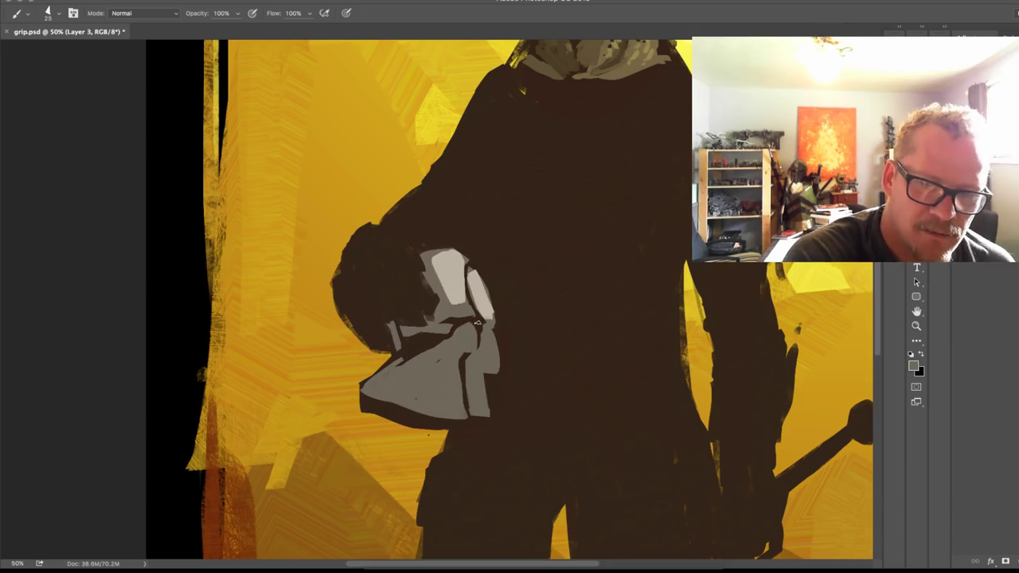
pyautogui.keyDown('alt'); pyautogui.click(459, 333); pyautogui.keyUp('alt')
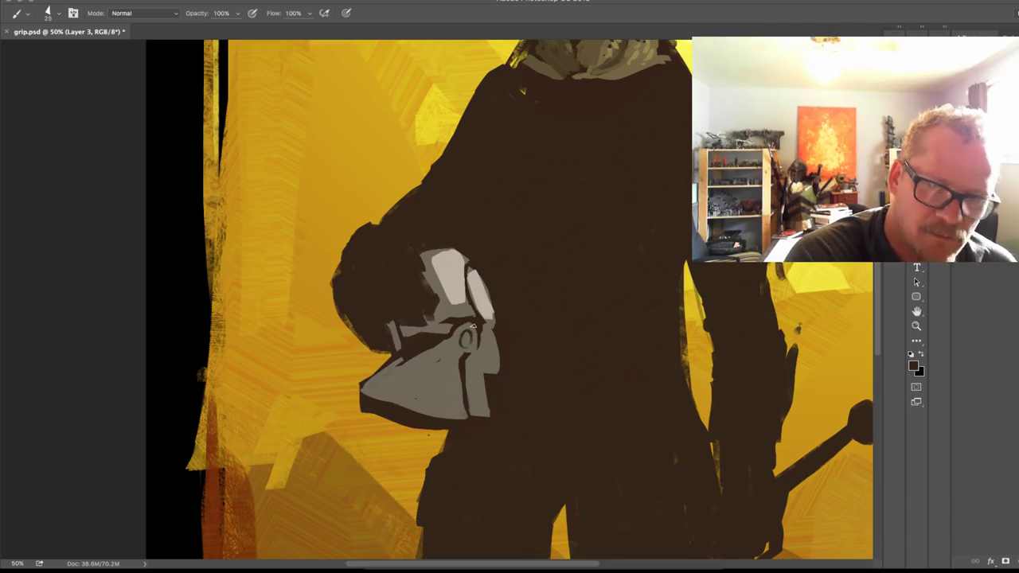
pyautogui.keyDown('alt'); pyautogui.click(452, 279); pyautogui.keyUp('alt')
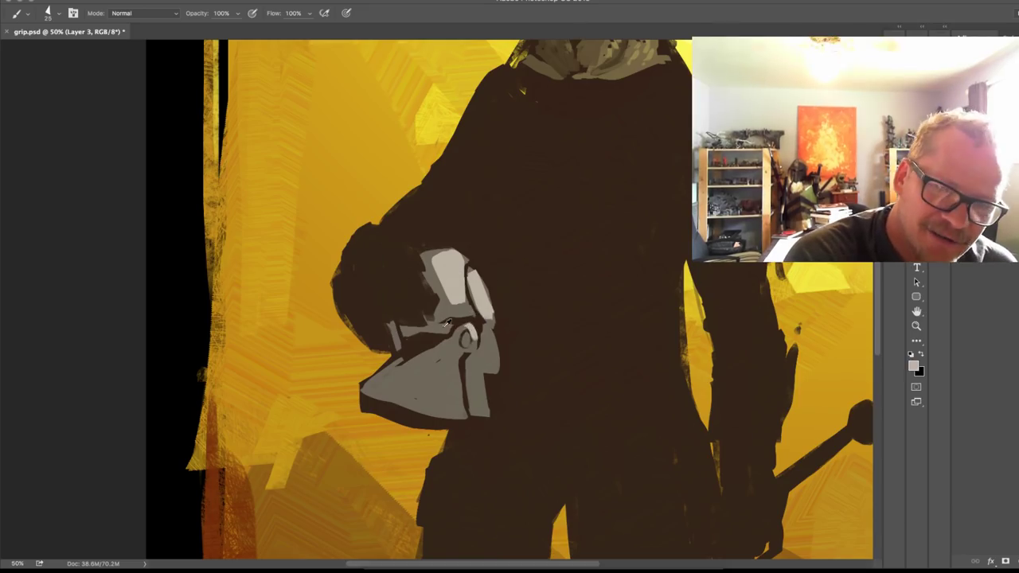
pyautogui.keyDown('alt'); pyautogui.click(445, 325); pyautogui.keyUp('alt')
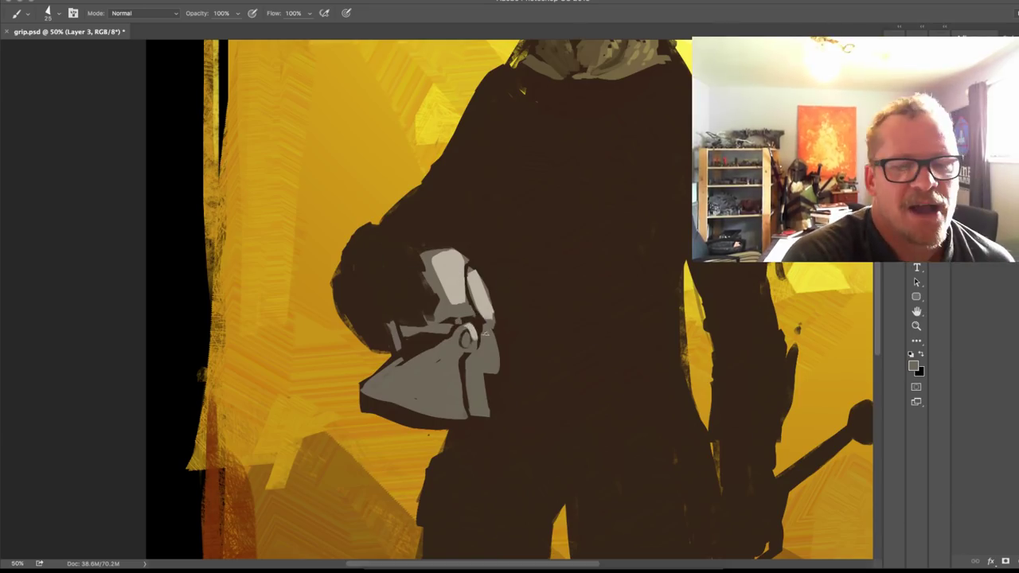
pyautogui.keyDown('alt'); pyautogui.click(472, 328); pyautogui.keyUp('alt')
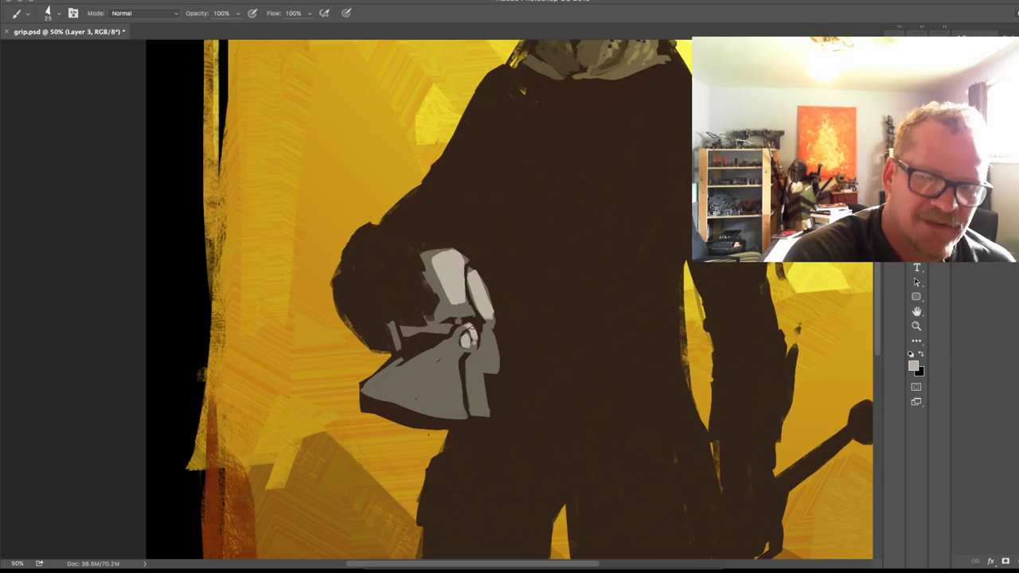
pyautogui.keyDown('alt'); pyautogui.click(447, 344); pyautogui.keyUp('alt')
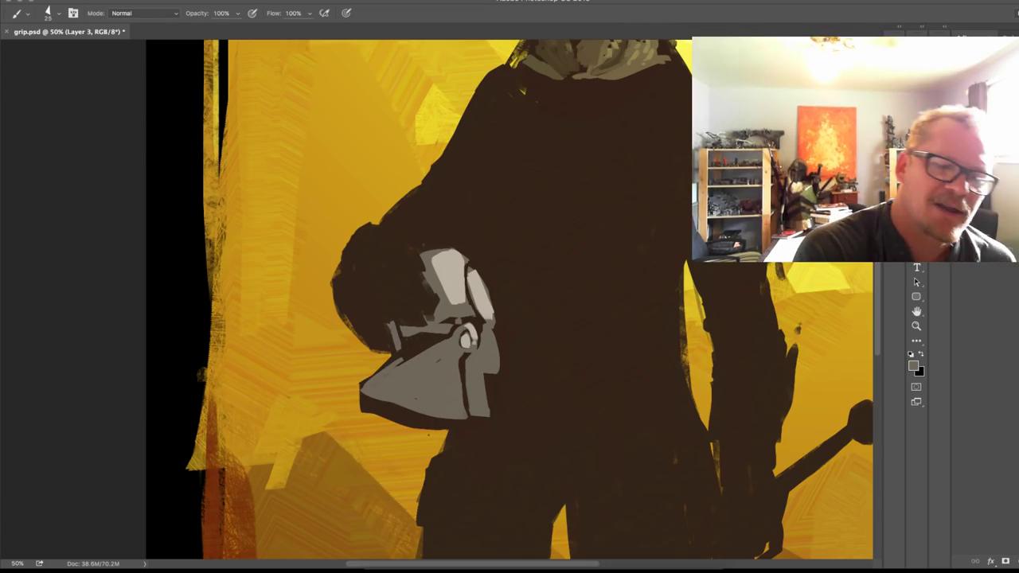
pyautogui.keyDown('alt'); pyautogui.click(449, 353); pyautogui.keyUp('alt')
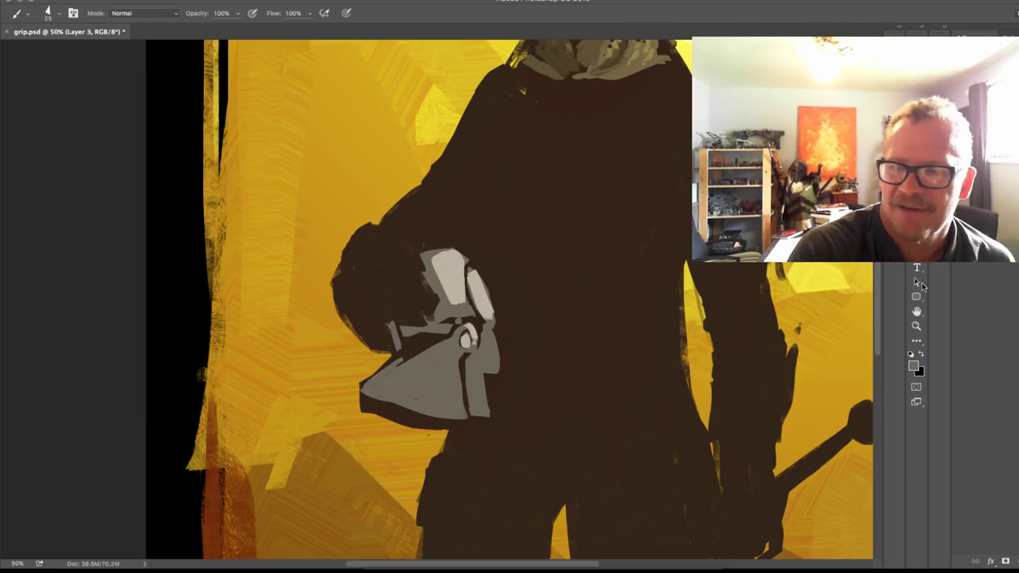
# Step: Erase the excess dark brown beneath the visor to sharpen its lower edge and tip
pyautogui.press('e')
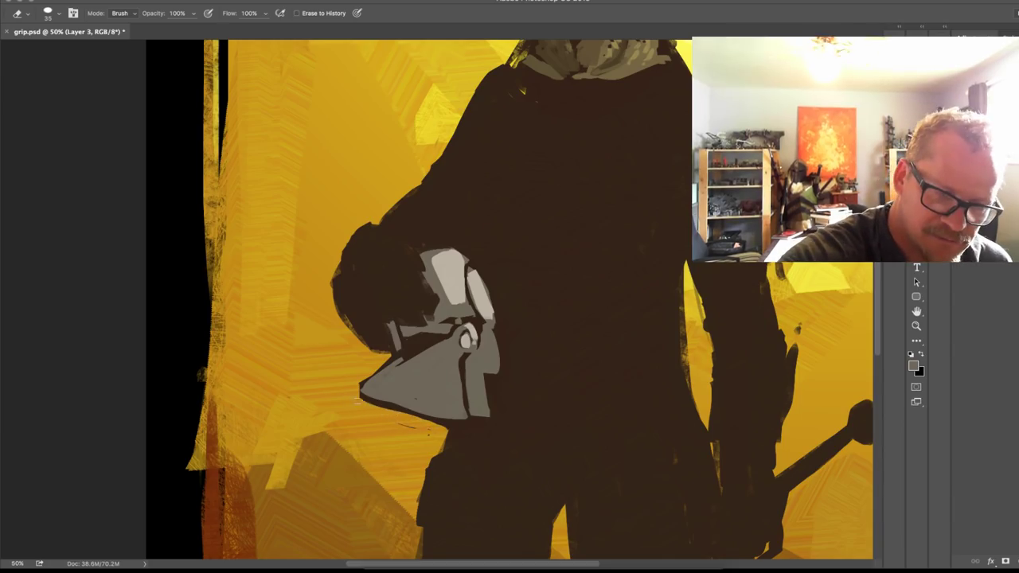
pyautogui.moveTo(360, 398); pyautogui.dragTo(418, 429)
pyautogui.rightClick(423, 427)
pyautogui.click(352, 384)
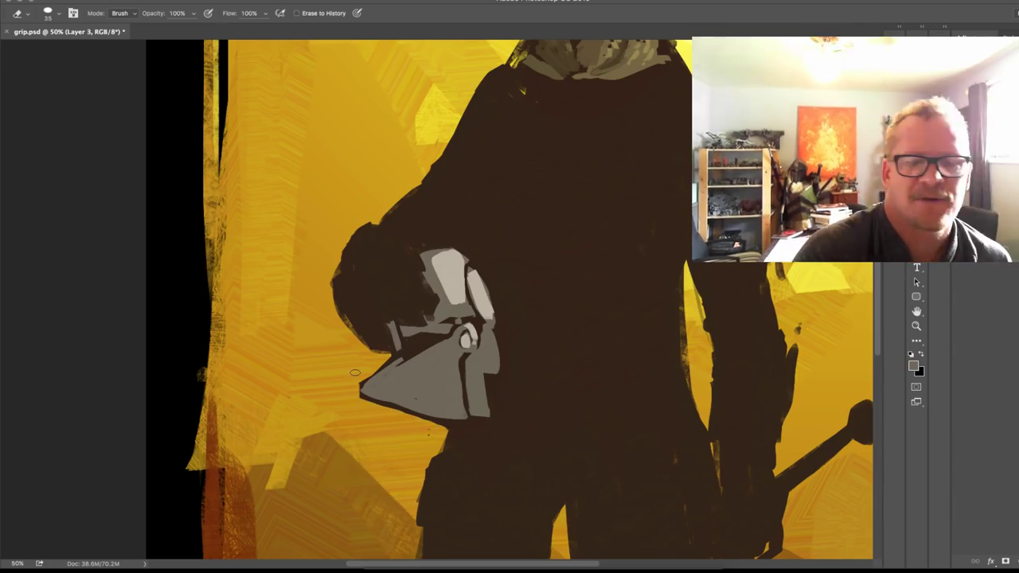
# Step: Paint light grey highlights on the dome's lower edge, brow band, rear plate and rear half of the visor
pyautogui.press('b')
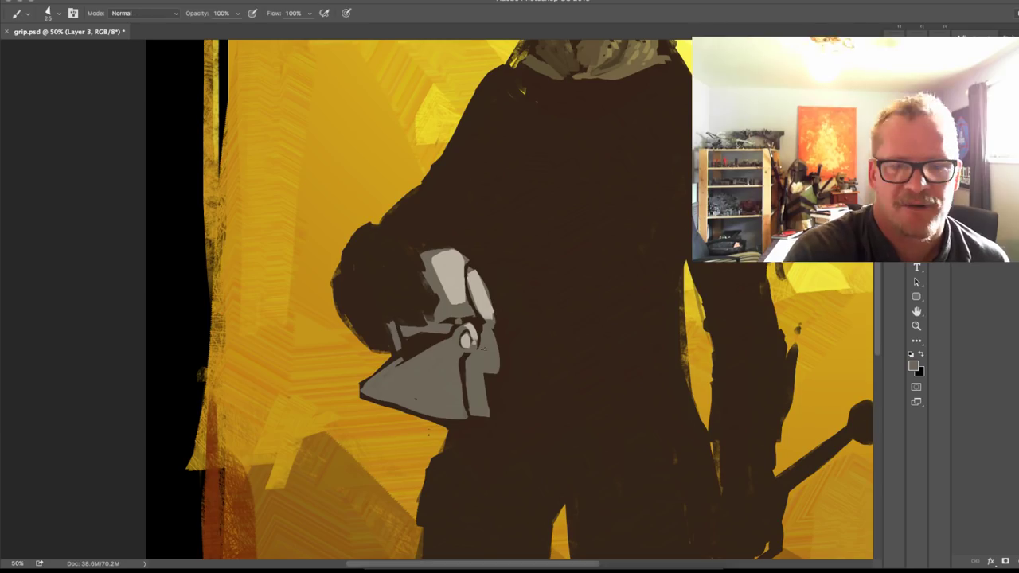
pyautogui.keyDown('alt'); pyautogui.click(476, 344); pyautogui.keyUp('alt')
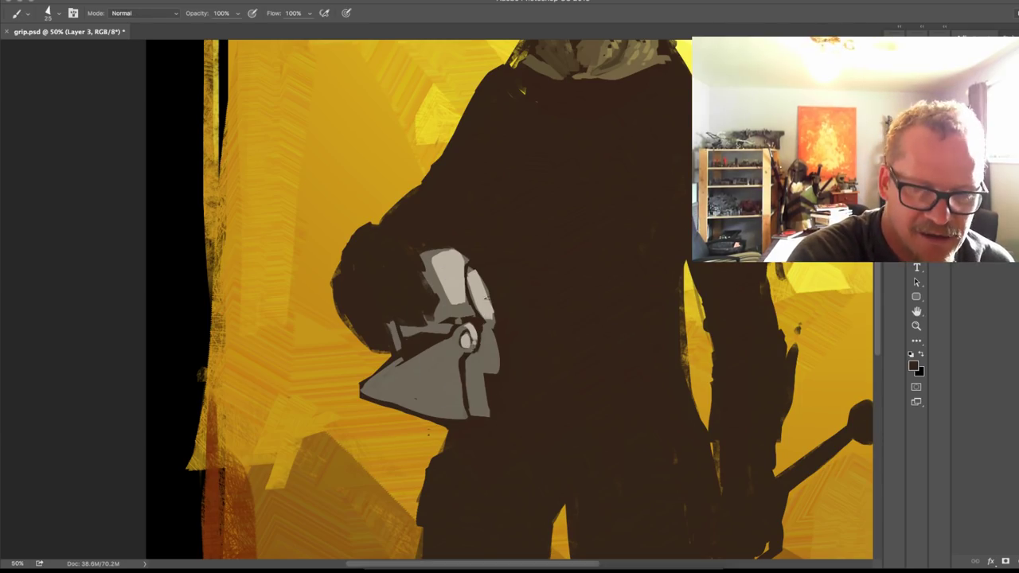
pyautogui.keyDown('alt'); pyautogui.click(452, 282); pyautogui.keyUp('alt')
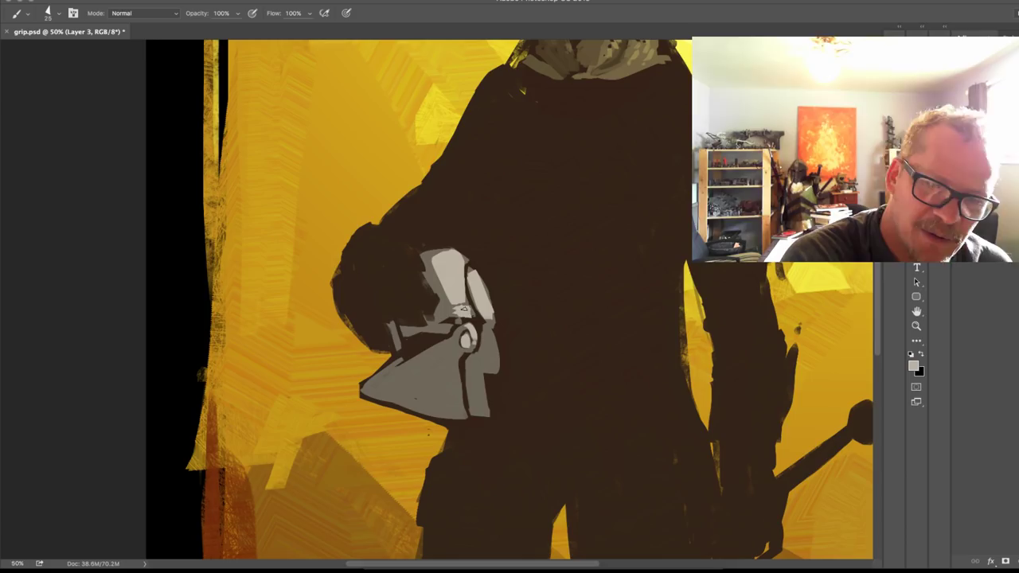
pyautogui.moveTo(465, 309); pyautogui.dragTo(453, 315)
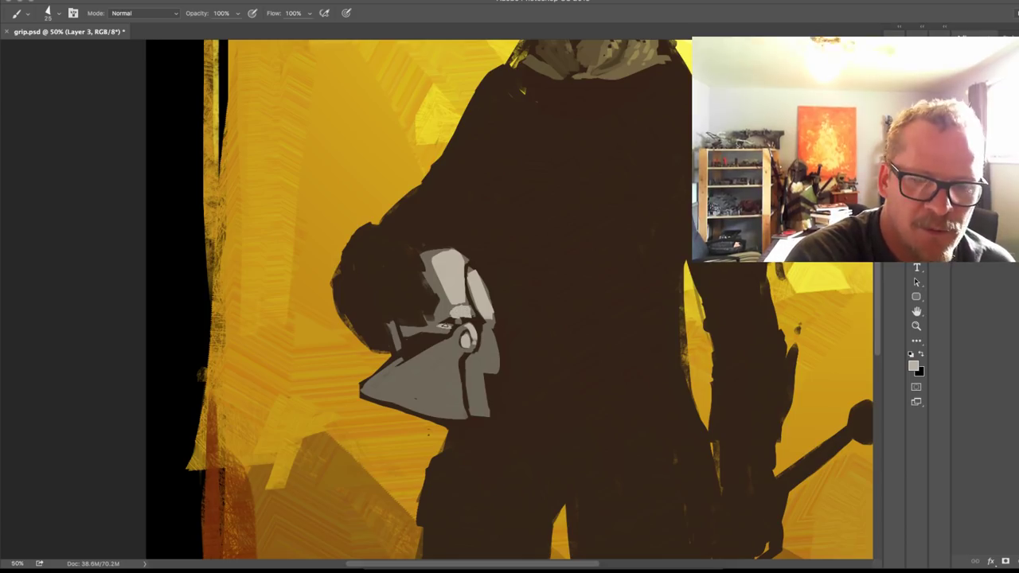
pyautogui.moveTo(488, 335)
pyautogui.mouseDown()
pyautogui.moveTo(481, 363)
pyautogui.moveTo(493, 367)
pyautogui.moveTo(488, 341)
pyautogui.moveTo(414, 376)
pyautogui.moveTo(447, 415)
pyautogui.moveTo(451, 342)
pyautogui.moveTo(424, 374)
pyautogui.moveTo(445, 381)
pyautogui.moveTo(447, 414)
pyautogui.mouseUp()
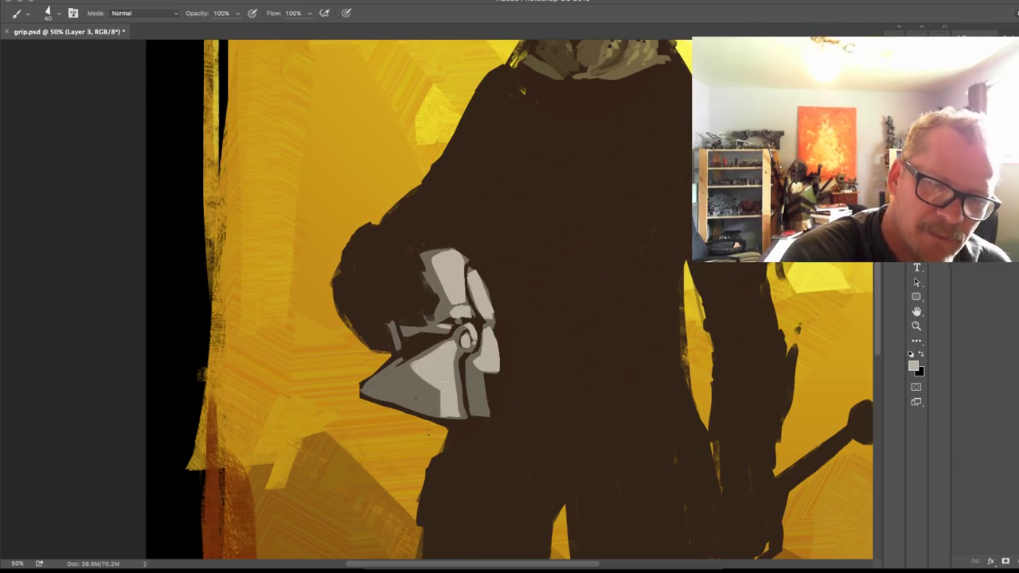
# Step: Dot dark brown breathing holes on the visor's shaded front with a size 20 brush
pyautogui.keyDown('alt'); pyautogui.click(420, 337); pyautogui.keyUp('alt')
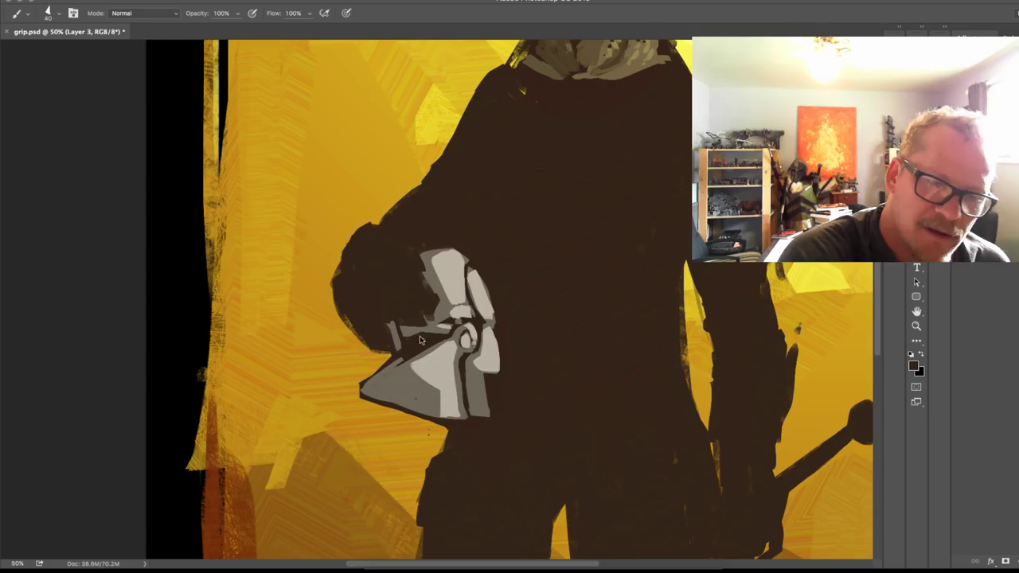
pyautogui.click(402, 375)
pyautogui.click(417, 387)
pyautogui.click(403, 395)
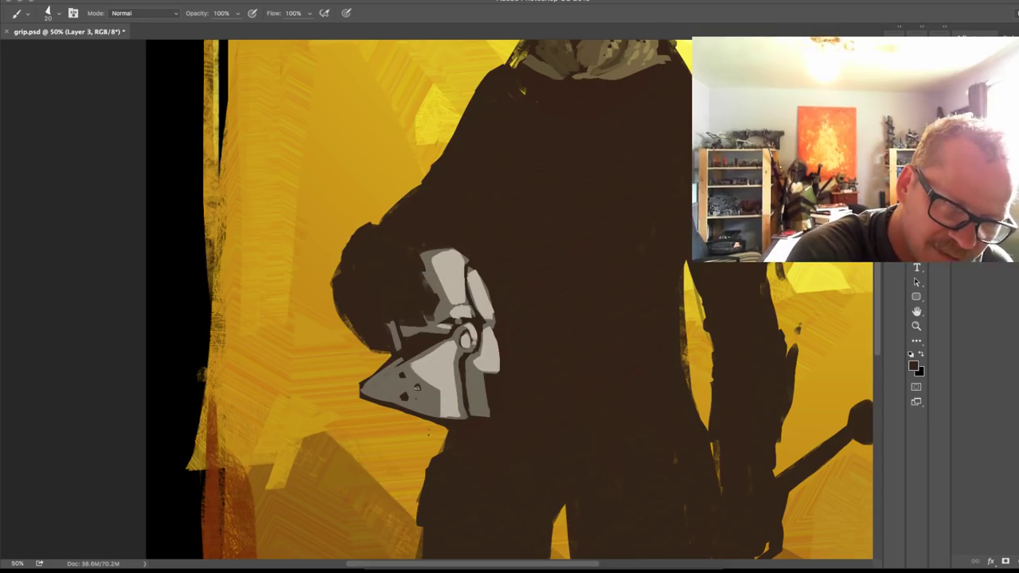
pyautogui.click(417, 387)
# Step: Highlight the visor's upper edge and the rims of its breathing holes with sampled light grey
pyautogui.keyDown('alt'); pyautogui.click(406, 372); pyautogui.keyUp('alt')
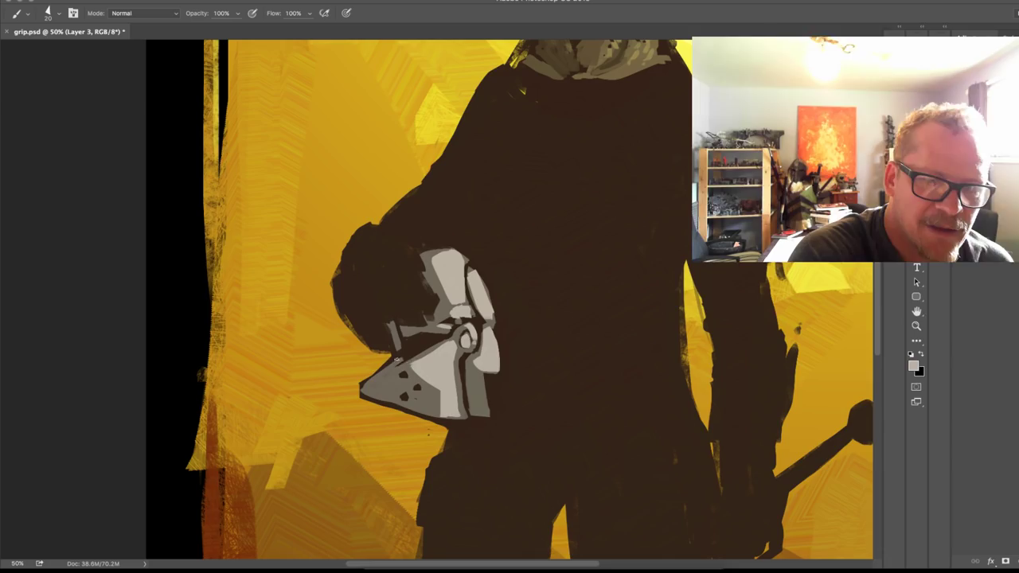
pyautogui.moveTo(407, 367); pyautogui.dragTo(371, 381)
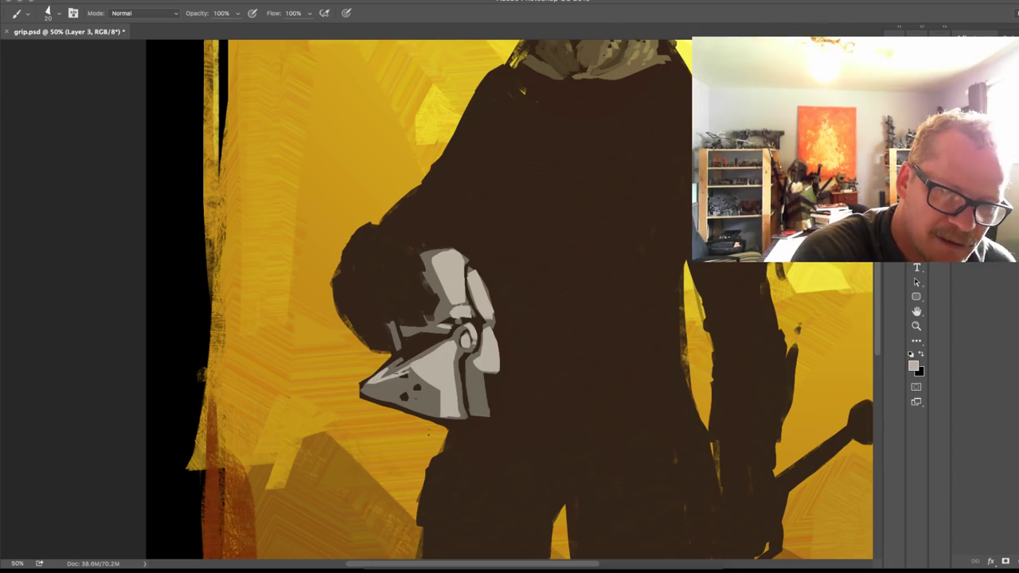
pyautogui.keyDown('alt'); pyautogui.click(414, 371); pyautogui.keyUp('alt')
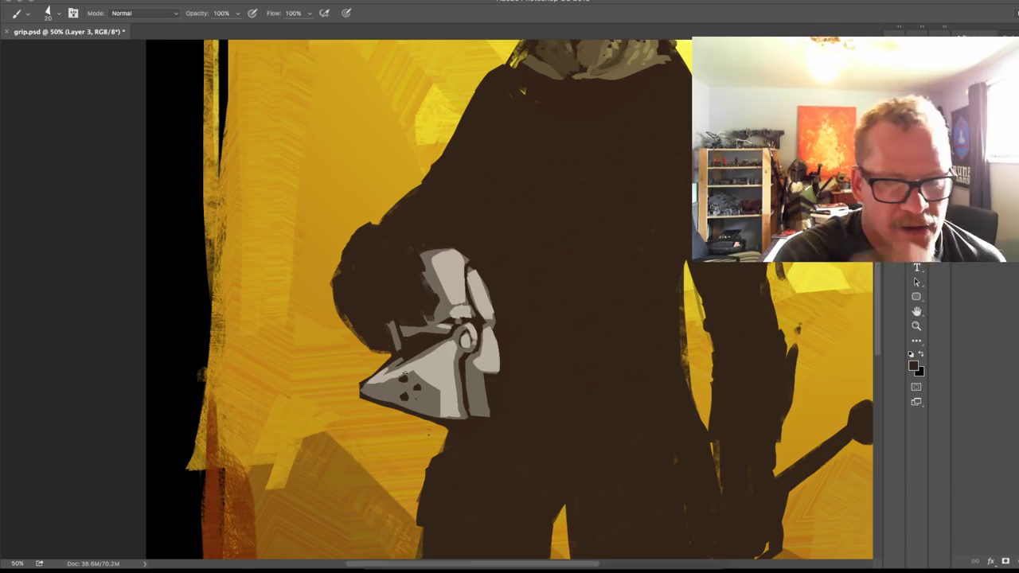
pyautogui.keyDown('alt'); pyautogui.click(403, 380); pyautogui.keyUp('alt')
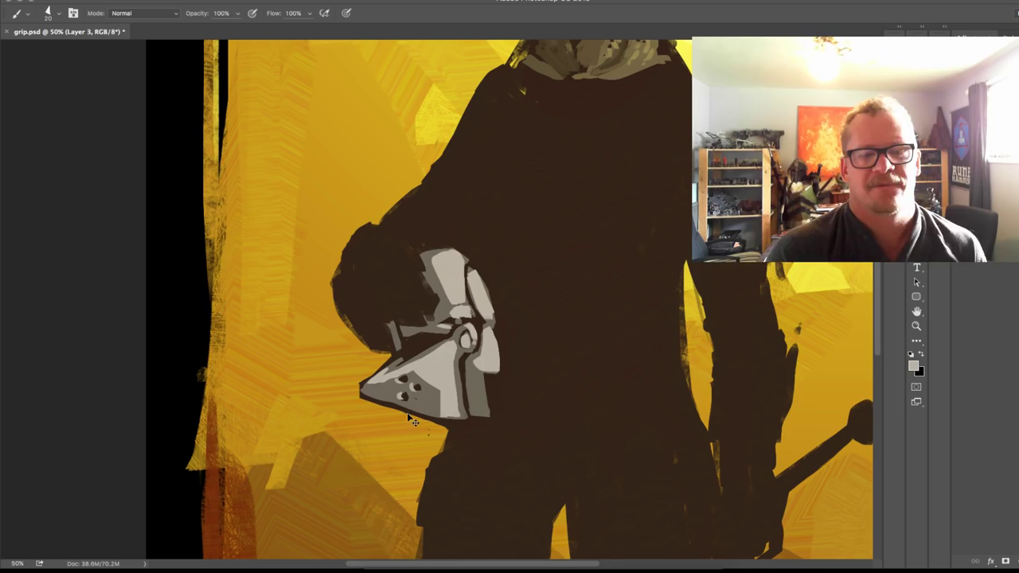
# Step: Extend the front of the helmet's dome in sampled mid-grey with a size 35 brush and widen the light grey highlight at its crown
pyautogui.press('super+minus')
pyautogui.press('super+minus')
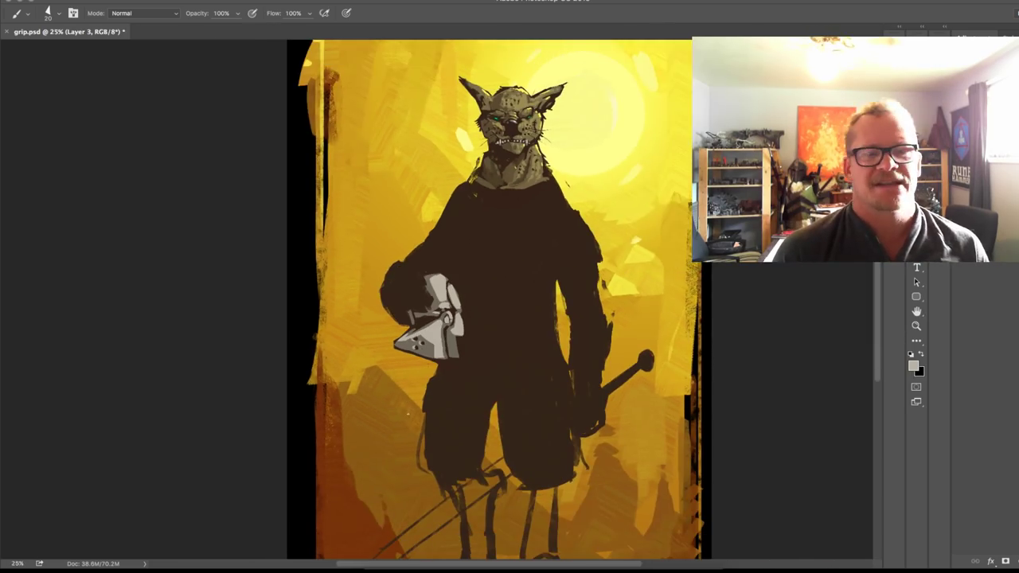
pyautogui.scroll(3, 406, 413)
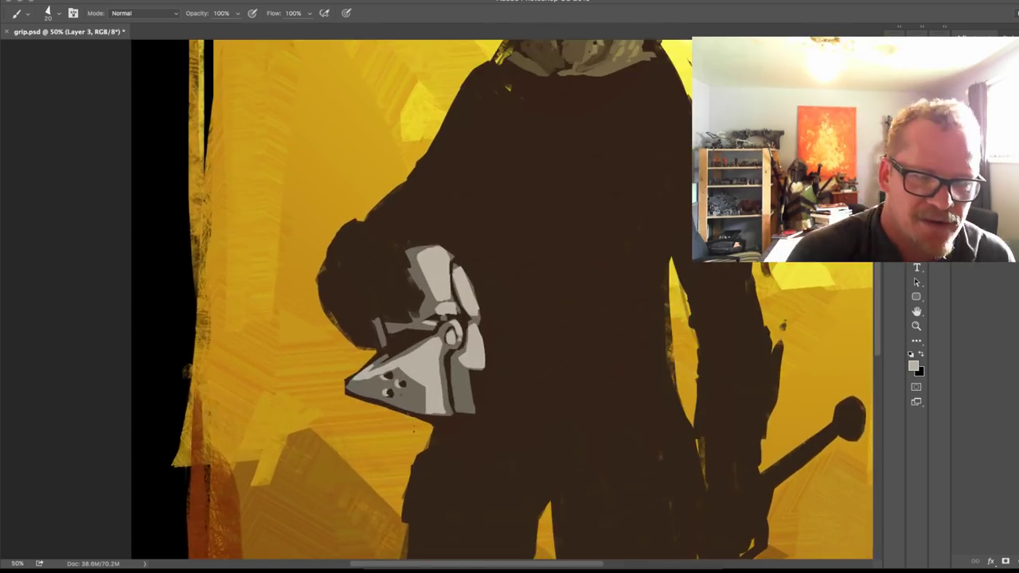
pyautogui.keyDown('alt'); pyautogui.click(419, 321); pyautogui.keyUp('alt')
pyautogui.press(']')
pyautogui.press(']')
pyautogui.press(']')
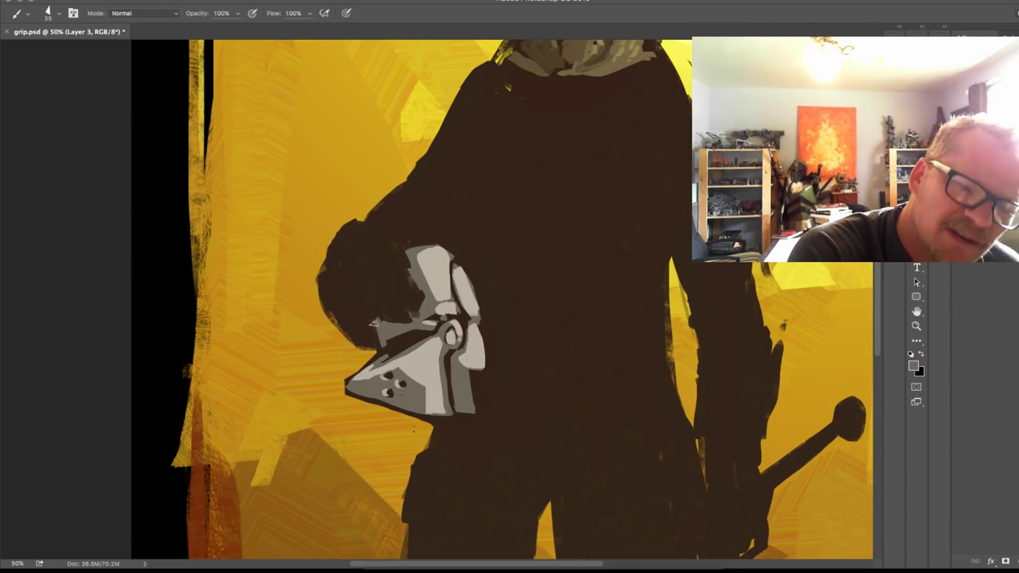
pyautogui.moveTo(365, 320)
pyautogui.mouseDown()
pyautogui.moveTo(376, 342)
pyautogui.moveTo(365, 316)
pyautogui.mouseUp()
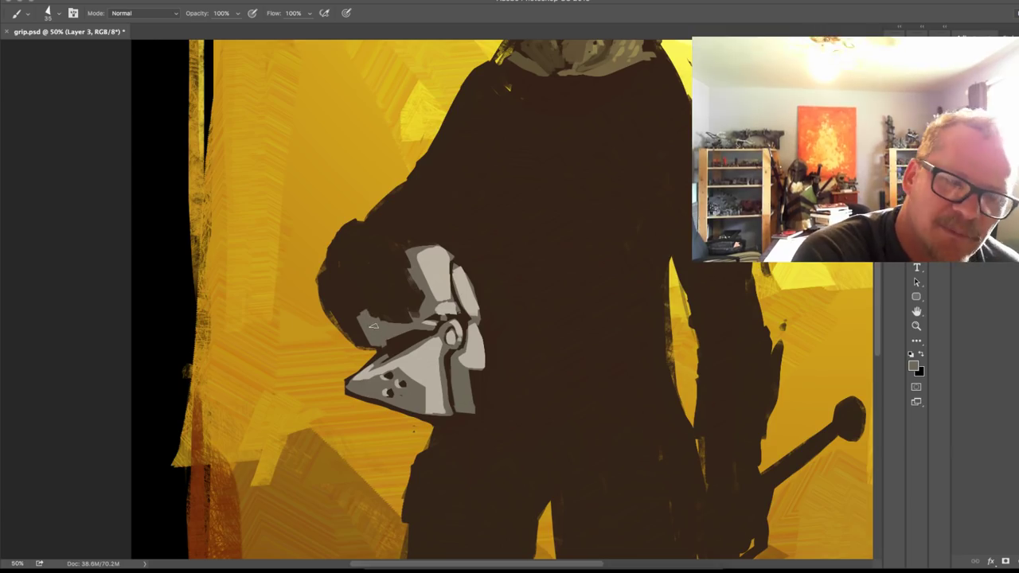
pyautogui.keyDown('alt'); pyautogui.click(414, 332); pyautogui.keyUp('alt')
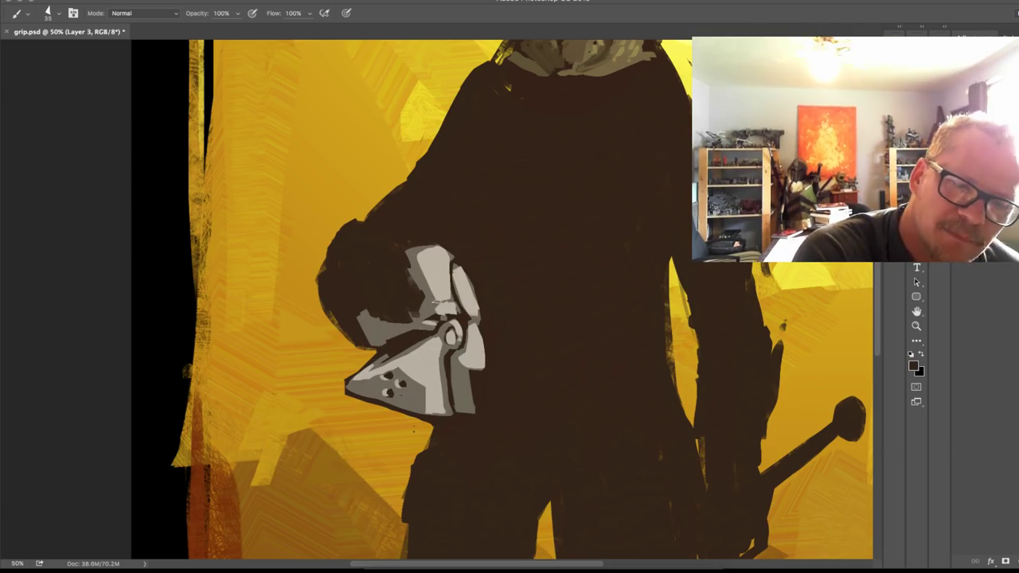
pyautogui.keyDown('alt'); pyautogui.click(413, 261); pyautogui.keyUp('alt')
pyautogui.moveTo(412, 262); pyautogui.dragTo(424, 252)
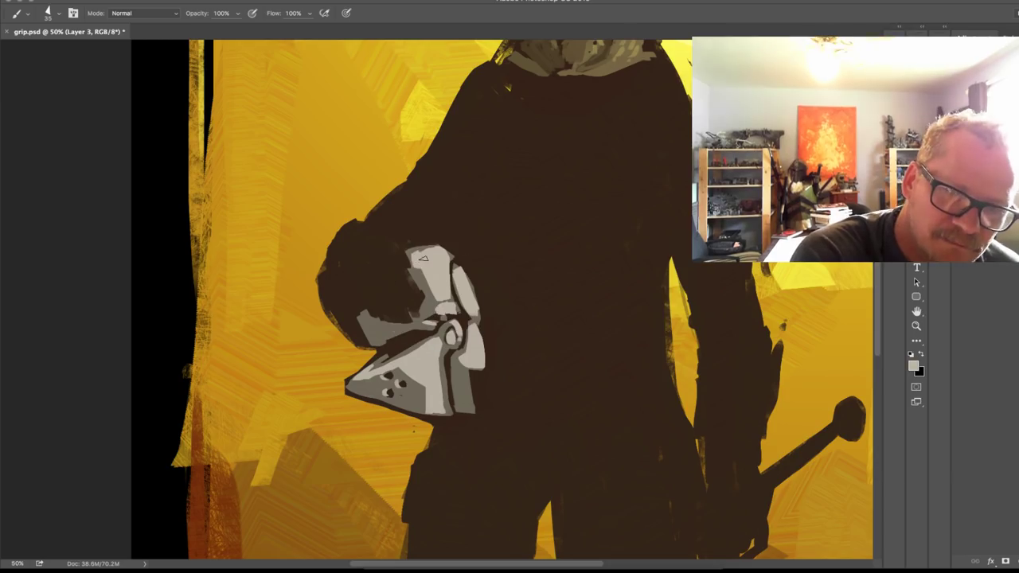
# Step: Trim the plate behind the visor with dark brown, highlight it in light grey and darken the seam beneath the brow band
pyautogui.moveTo(633, 428); pyautogui.dragTo(554, 493)
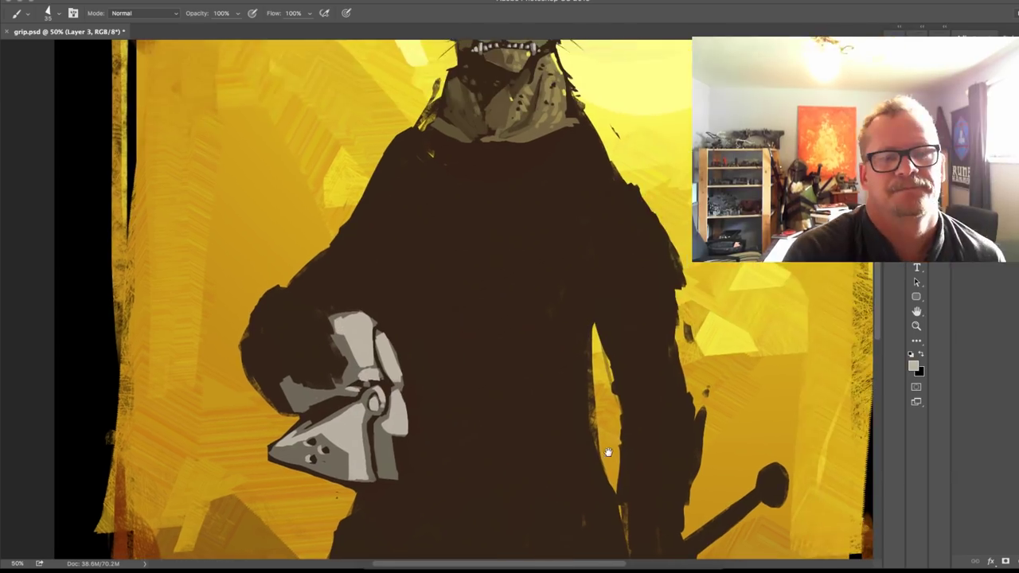
pyautogui.keyDown('alt'); pyautogui.click(410, 462); pyautogui.keyUp('alt')
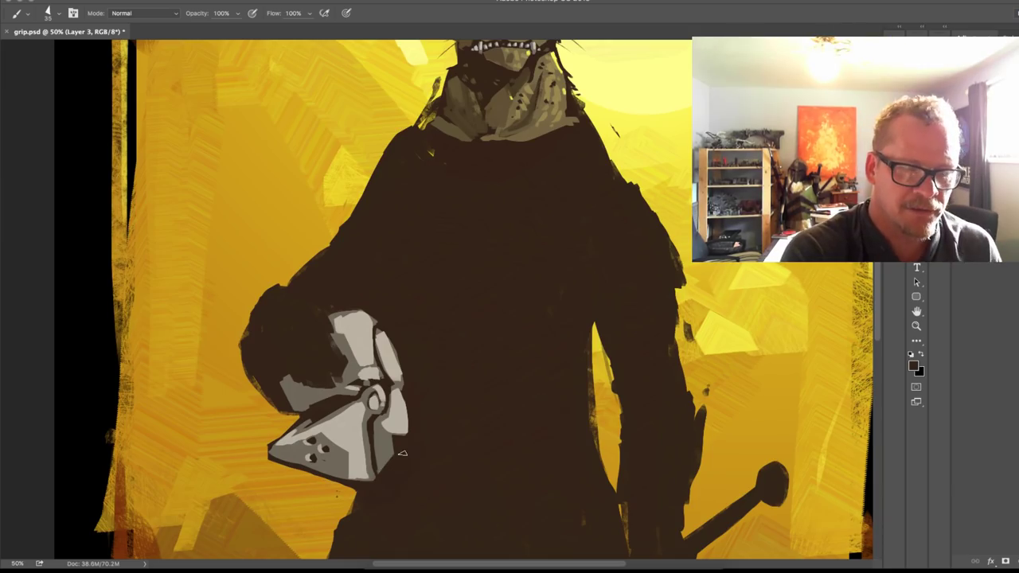
pyautogui.keyDown('alt'); pyautogui.click(392, 423); pyautogui.keyUp('alt')
pyautogui.moveTo(530, 402)
pyautogui.mouseDown()
pyautogui.moveTo(546, 421)
pyautogui.moveTo(589, 422)
pyautogui.mouseUp()
pyautogui.keyDown('alt'); pyautogui.click(403, 419); pyautogui.keyUp('alt')
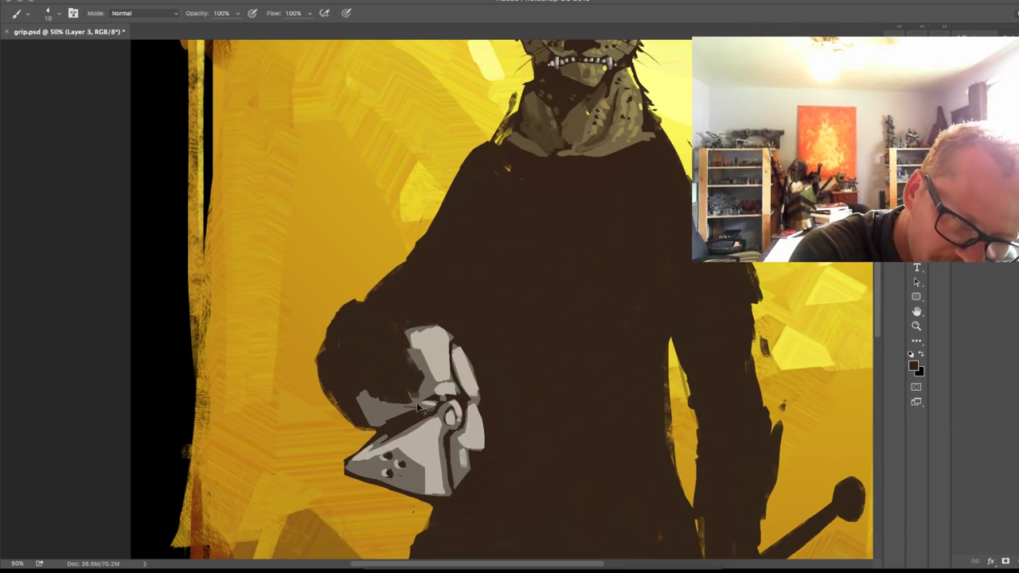
pyautogui.press(']')
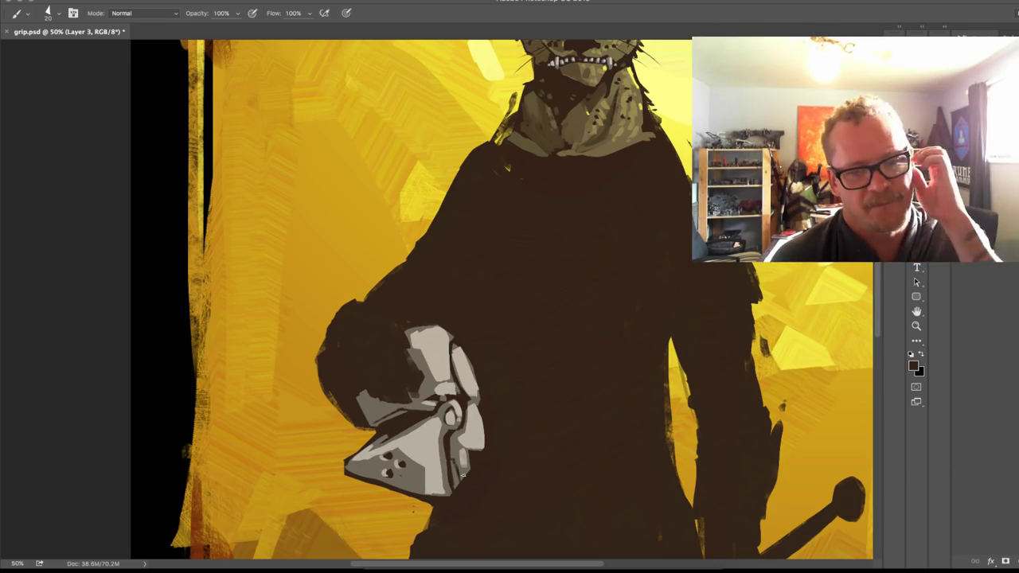
# Step: Draw mid-grey engraved swirls on the visor and dome, and add a light grey highlight along the brow band's lower edge
pyautogui.keyDown('alt'); pyautogui.click(411, 457); pyautogui.keyUp('alt')
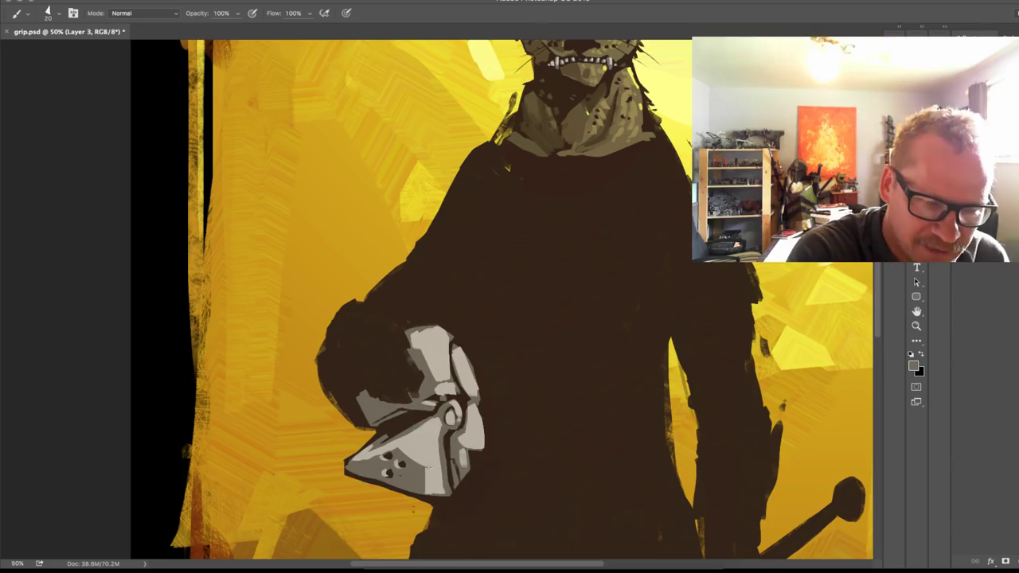
pyautogui.keyDown('alt'); pyautogui.click(436, 377); pyautogui.keyUp('alt')
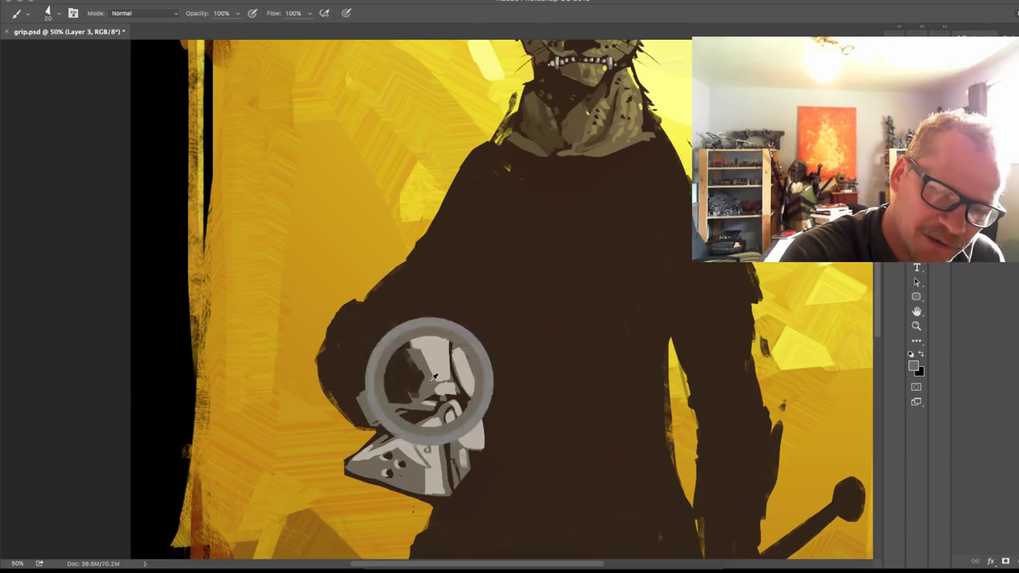
pyautogui.moveTo(443, 372); pyautogui.dragTo(439, 351)
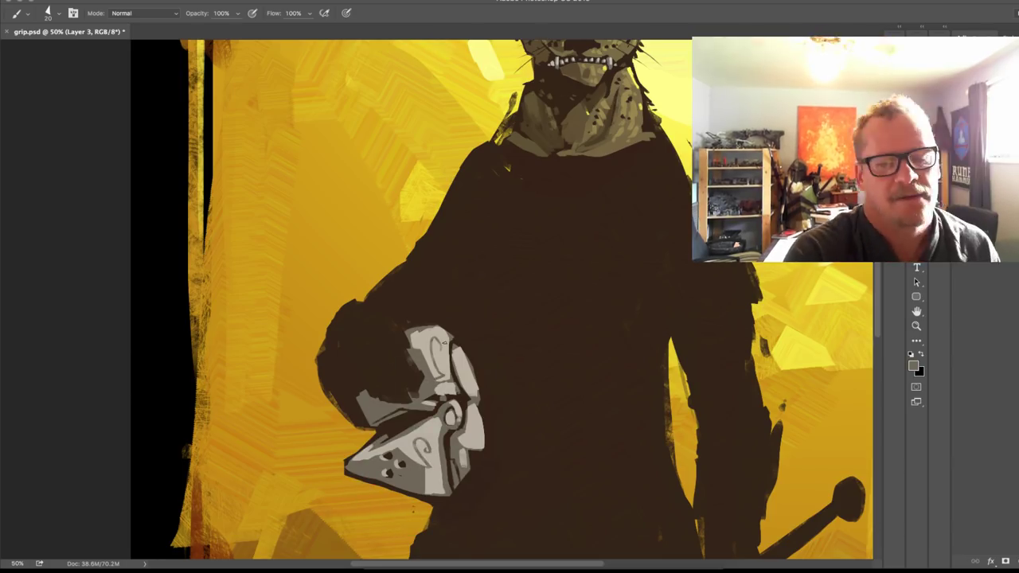
pyautogui.keyDown('alt'); pyautogui.click(443, 362); pyautogui.keyUp('alt')
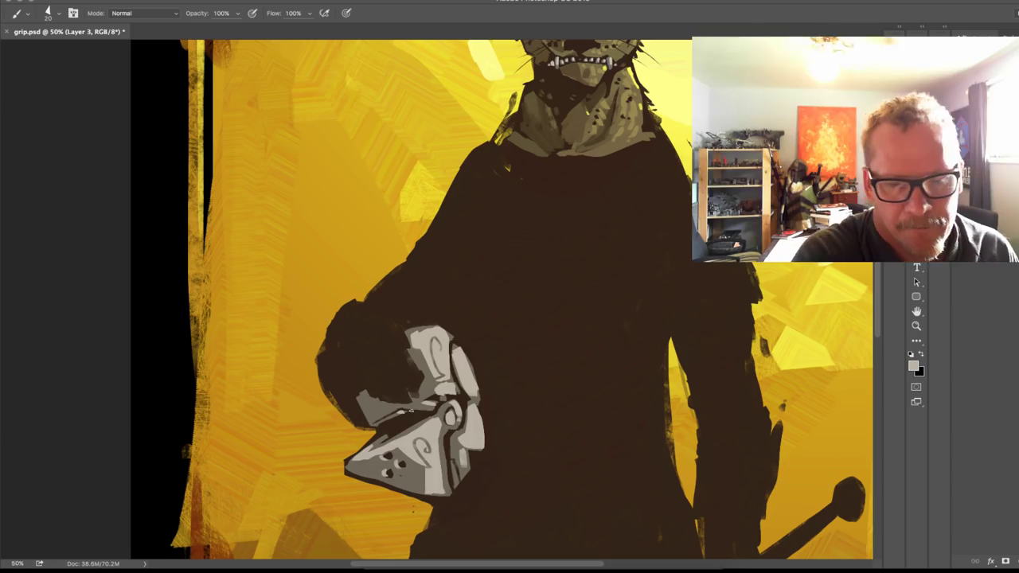
pyautogui.keyDown('alt'); pyautogui.click(446, 394); pyautogui.keyUp('alt')
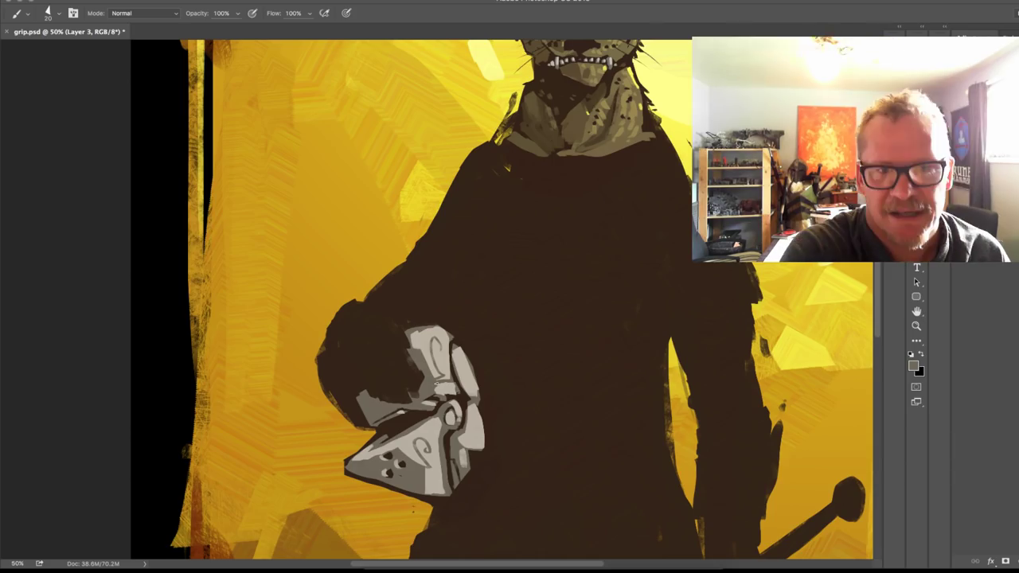
# Step: Paint an olive patch of the hand above the dome with a size 40 brush, using a colour sampled from the neck
pyautogui.keyDown('alt'); pyautogui.click(584, 124); pyautogui.keyUp('alt')
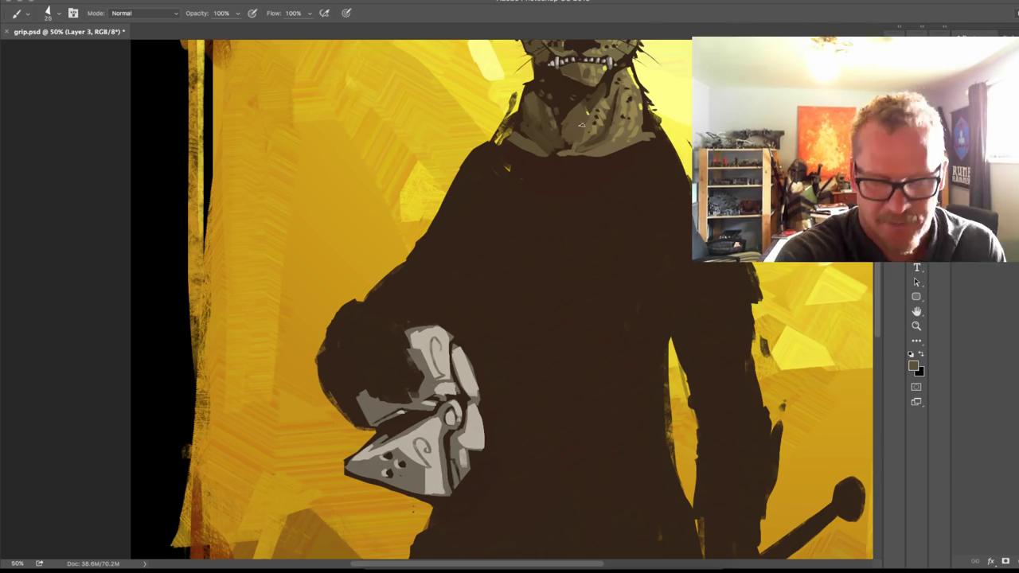
pyautogui.press(']')
pyautogui.press(']')
pyautogui.press(']')
pyautogui.press(']')
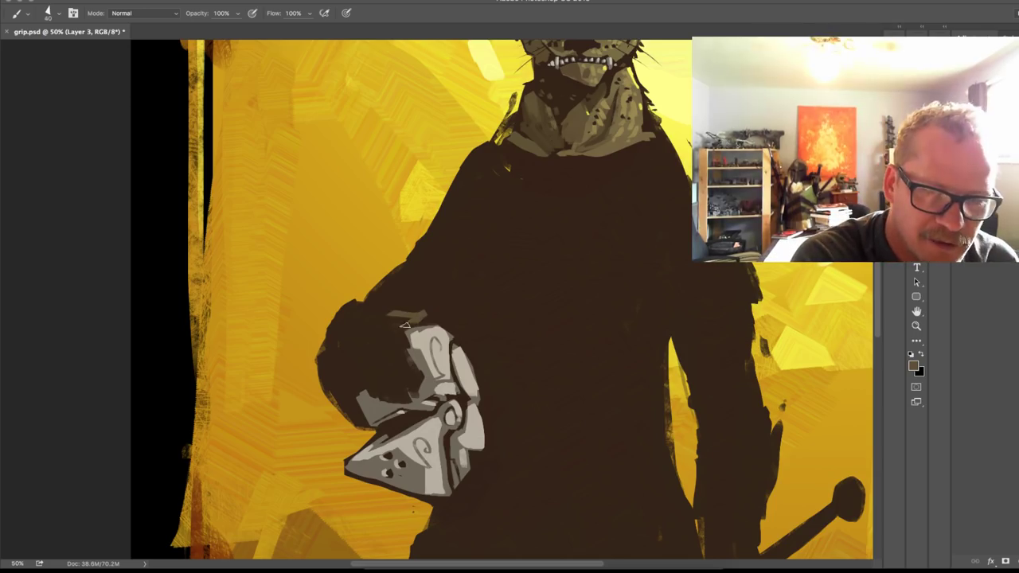
pyautogui.moveTo(396, 315)
pyautogui.mouseDown()
pyautogui.moveTo(411, 384)
pyautogui.moveTo(389, 337)
pyautogui.moveTo(402, 360)
pyautogui.moveTo(384, 357)
pyautogui.moveTo(379, 343)
pyautogui.moveTo(394, 387)
pyautogui.moveTo(374, 362)
pyautogui.moveTo(383, 391)
pyautogui.moveTo(370, 371)
pyautogui.moveTo(372, 391)
pyautogui.moveTo(385, 317)
pyautogui.moveTo(360, 339)
pyautogui.moveTo(361, 359)
pyautogui.moveTo(388, 345)
pyautogui.mouseUp()
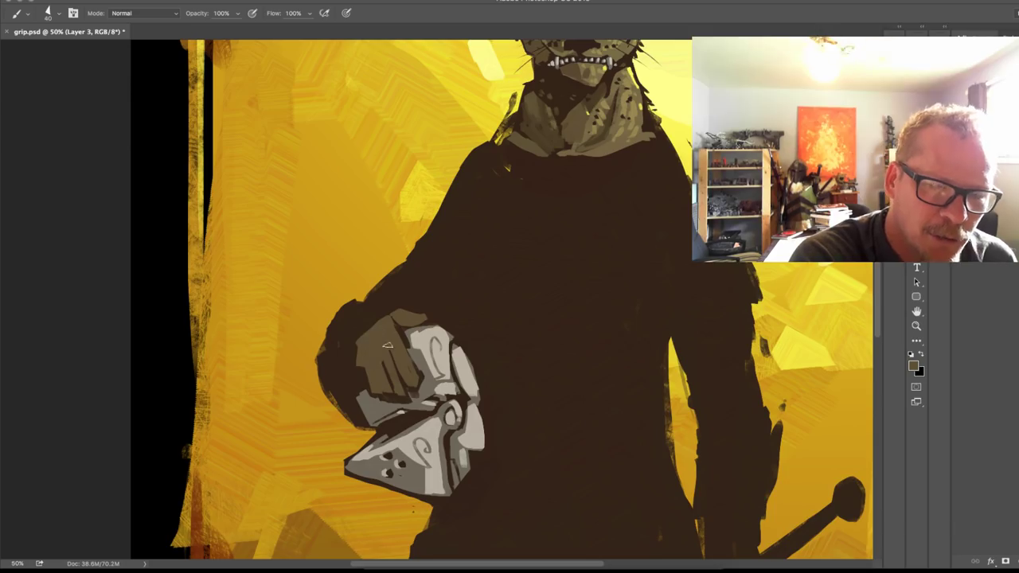
pyautogui.moveTo(387, 381); pyautogui.dragTo(381, 354)
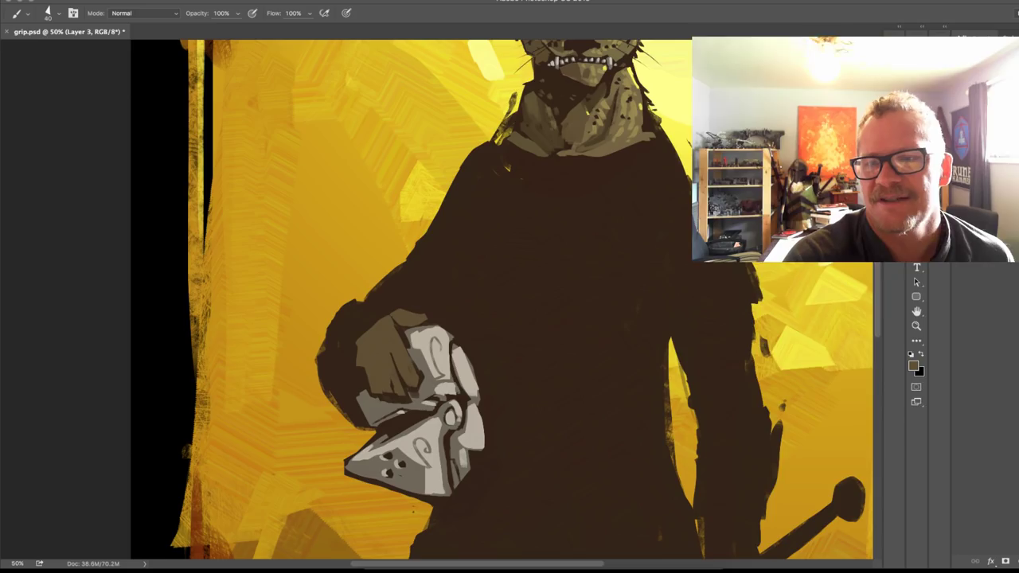
pyautogui.click(939, 48)
pyautogui.click(764, 444)
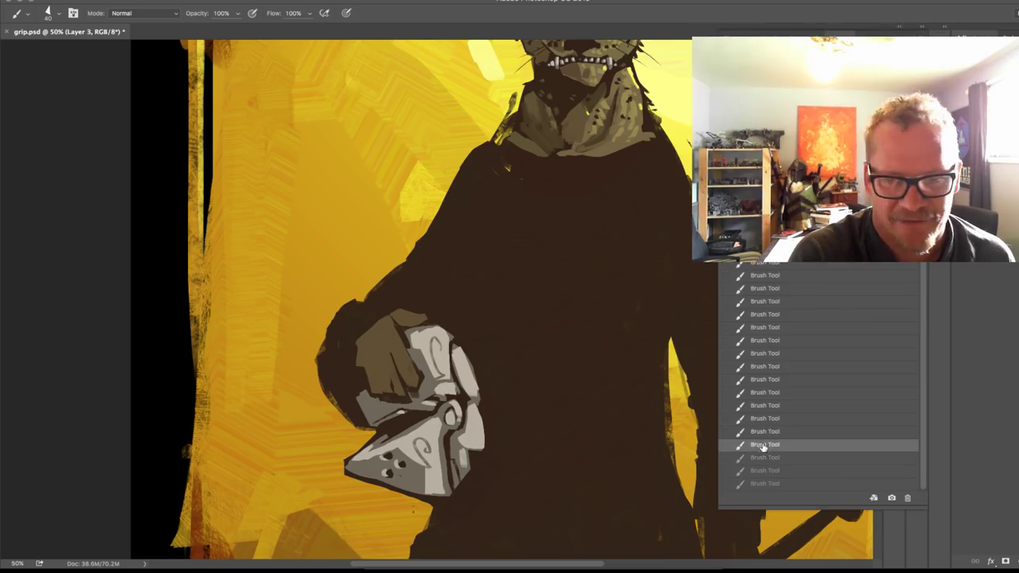
pyautogui.click(769, 419)
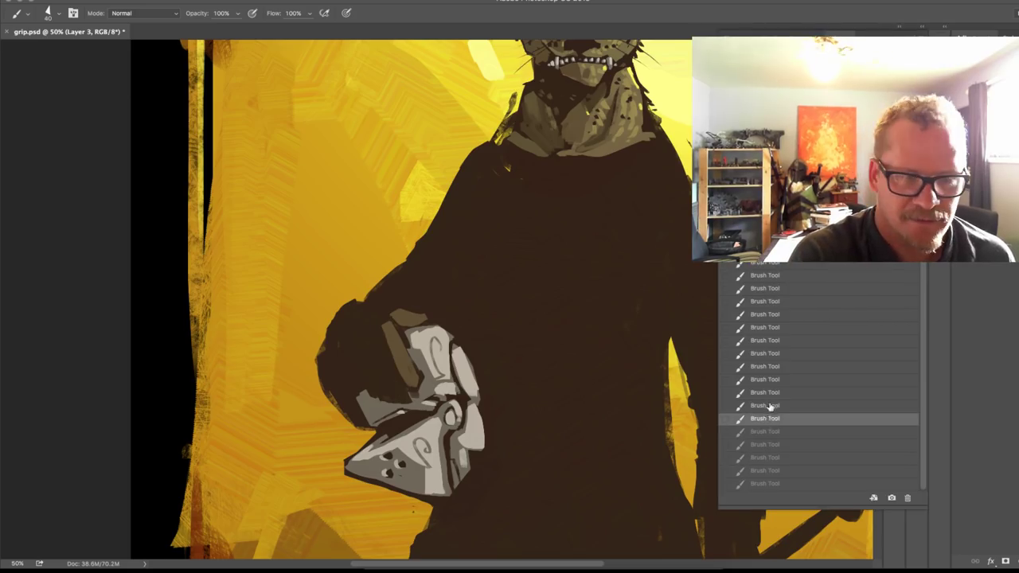
pyautogui.click(769, 404)
pyautogui.hotkey('alt', 'F9')
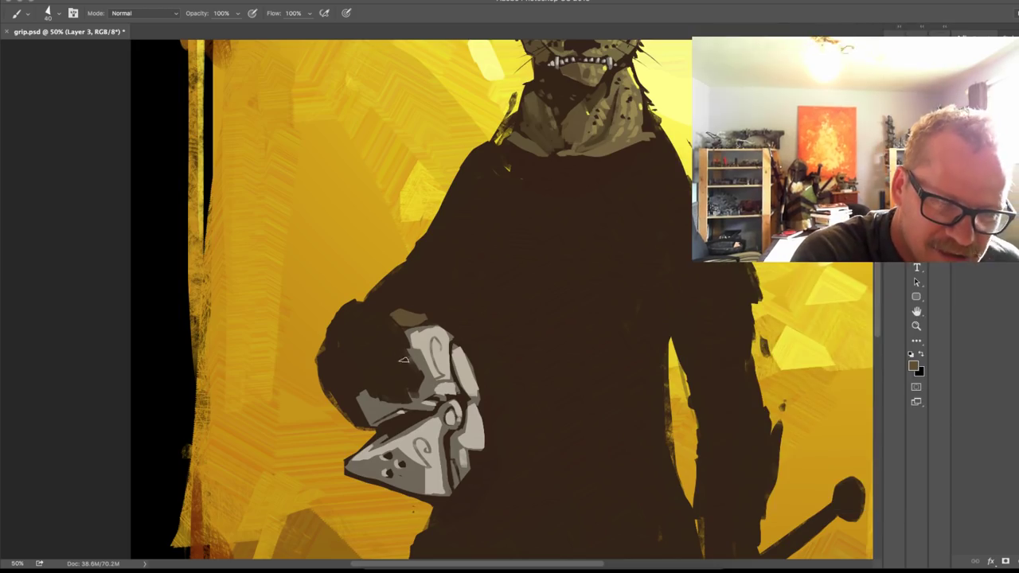
# Step: Paint short olive fingers gripping the dome and add two dark brown spikes to the outer side of the arm holding the helmet
pyautogui.moveTo(396, 374); pyautogui.dragTo(390, 393)
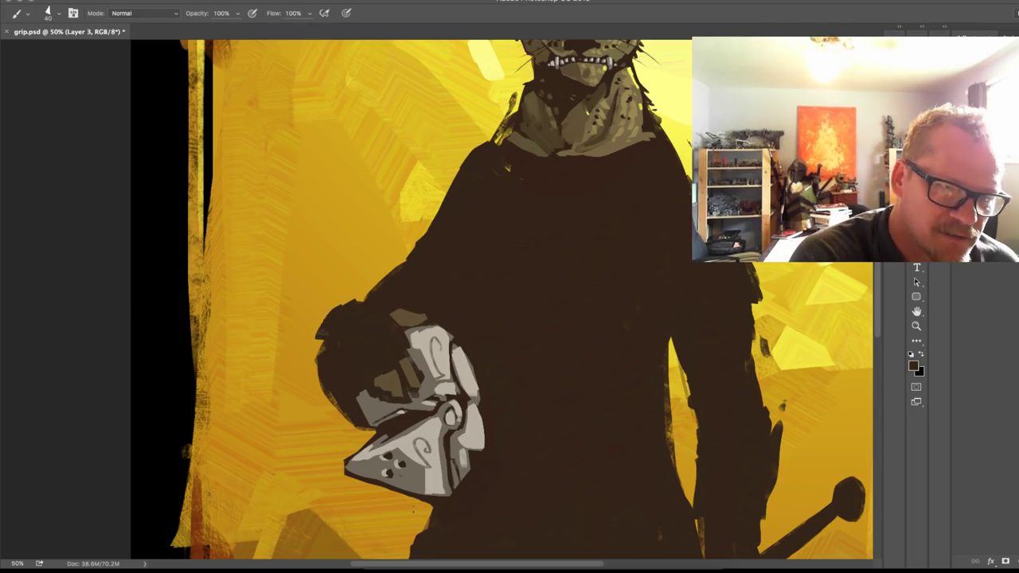
pyautogui.moveTo(332, 316)
pyautogui.mouseDown()
pyautogui.moveTo(296, 320)
pyautogui.moveTo(291, 333)
pyautogui.moveTo(320, 325)
pyautogui.mouseUp()
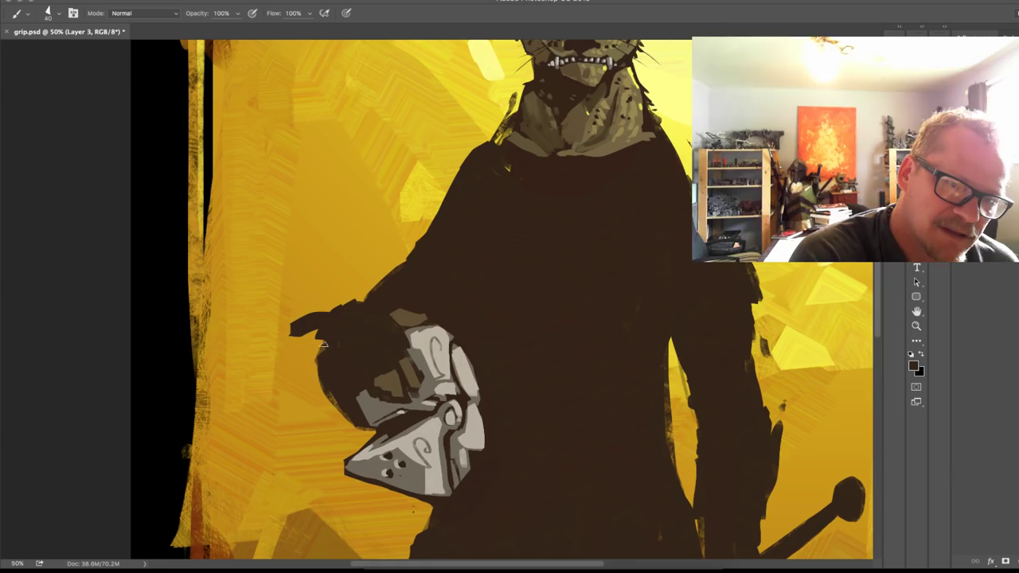
pyautogui.moveTo(317, 379)
pyautogui.mouseDown()
pyautogui.moveTo(293, 375)
pyautogui.moveTo(304, 391)
pyautogui.mouseUp()
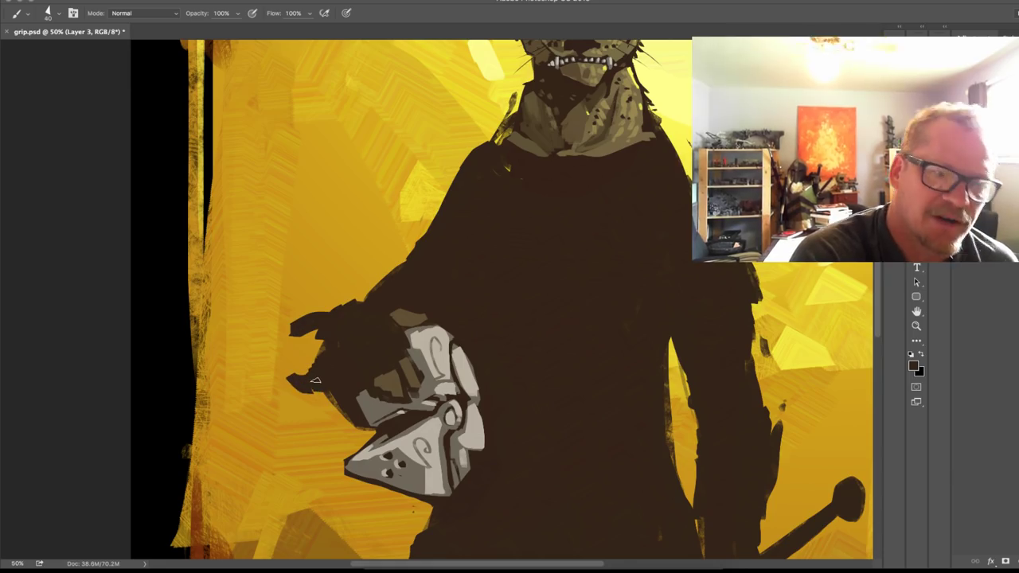
# Step: Paint two dark brown spikes projecting from the outer side of the weapon arm's forearm
pyautogui.moveTo(763, 327); pyautogui.dragTo(627, 176)
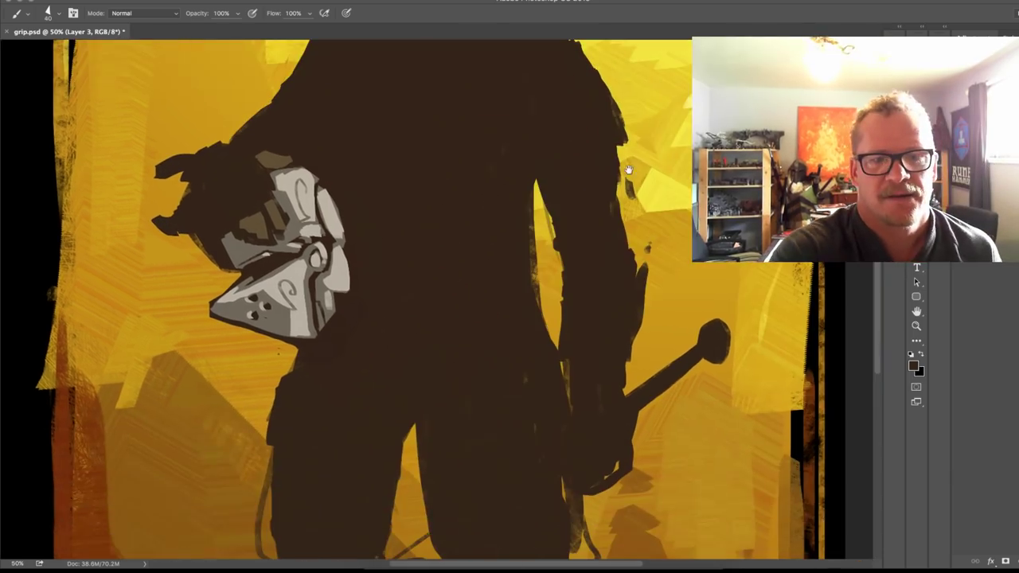
pyautogui.rightClick(645, 264)
pyautogui.moveTo(641, 260)
pyautogui.mouseDown()
pyautogui.moveTo(680, 244)
pyautogui.moveTo(650, 270)
pyautogui.moveTo(683, 266)
pyautogui.moveTo(665, 277)
pyautogui.moveTo(668, 266)
pyautogui.mouseUp()
pyautogui.press('alt+super+z')
pyautogui.press('alt+super+z')
pyautogui.moveTo(635, 331)
pyautogui.mouseDown()
pyautogui.moveTo(666, 328)
pyautogui.moveTo(636, 340)
pyautogui.mouseUp()
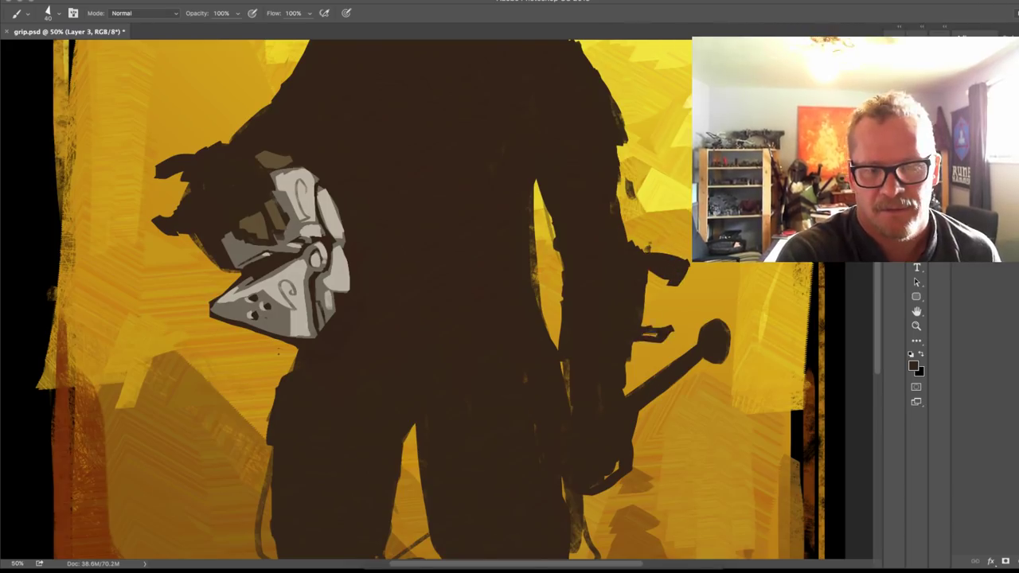
pyautogui.scroll(3, 613, 294)
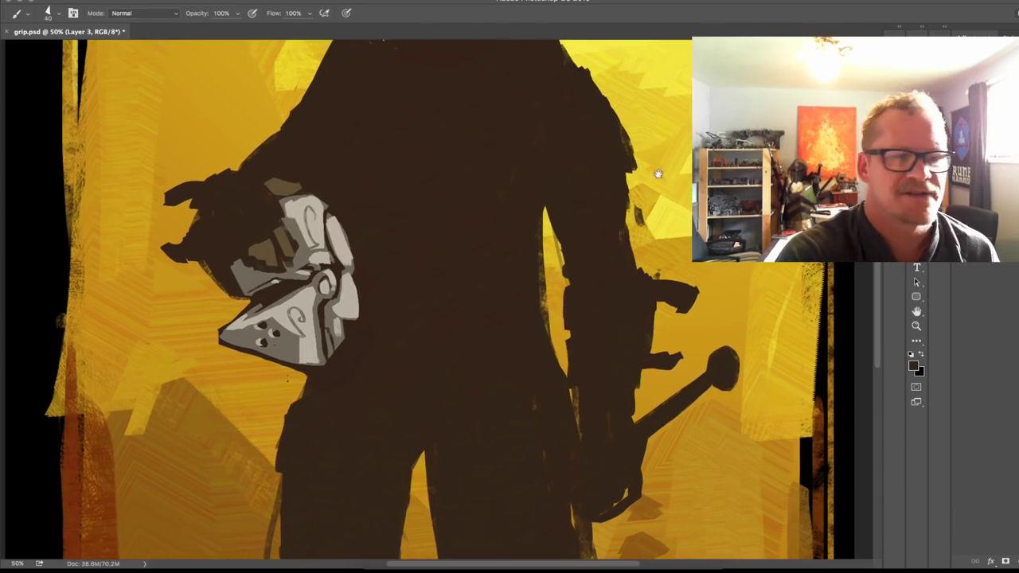
# Step: Paint large angular dark brown shoulder plates on both sides of the torso with a size 125 brush
pyautogui.scroll(5, 575, 348)
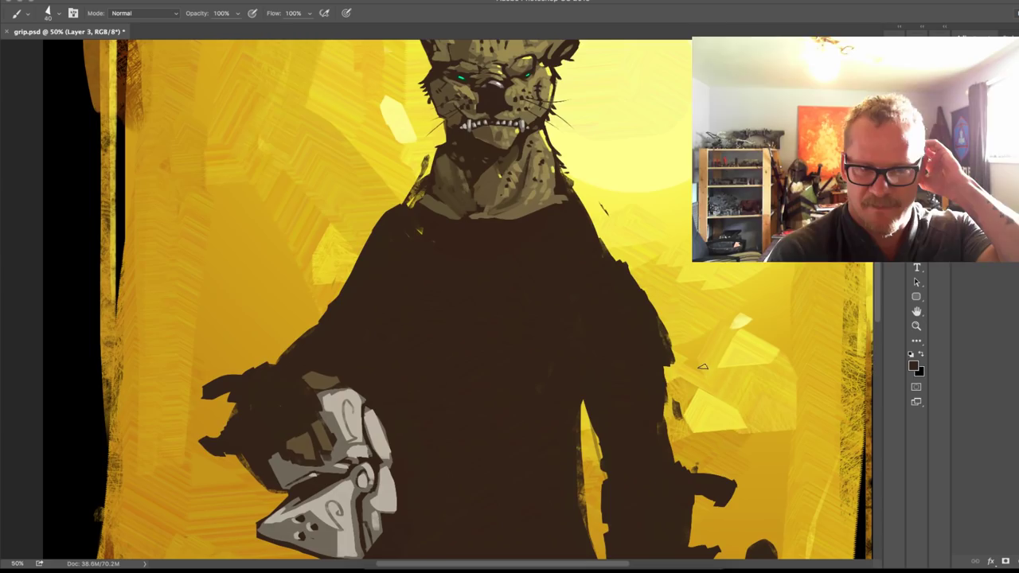
pyautogui.press(']')
pyautogui.press(']')
pyautogui.press(']')
pyautogui.press(']')
pyautogui.press(']')
pyautogui.press(']')
pyautogui.press(']')
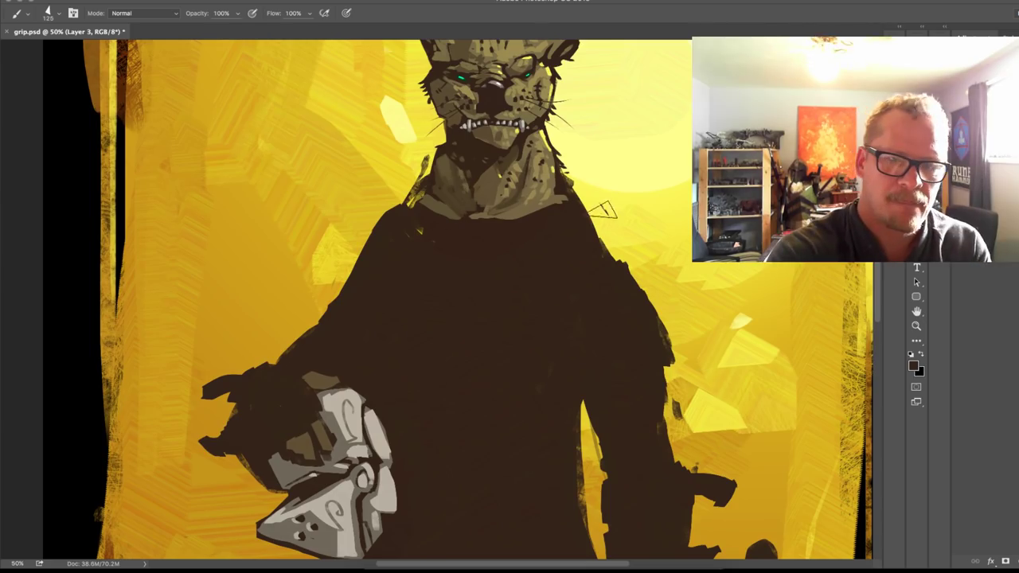
pyautogui.moveTo(600, 207); pyautogui.dragTo(639, 333)
pyautogui.moveTo(371, 218); pyautogui.dragTo(305, 307)
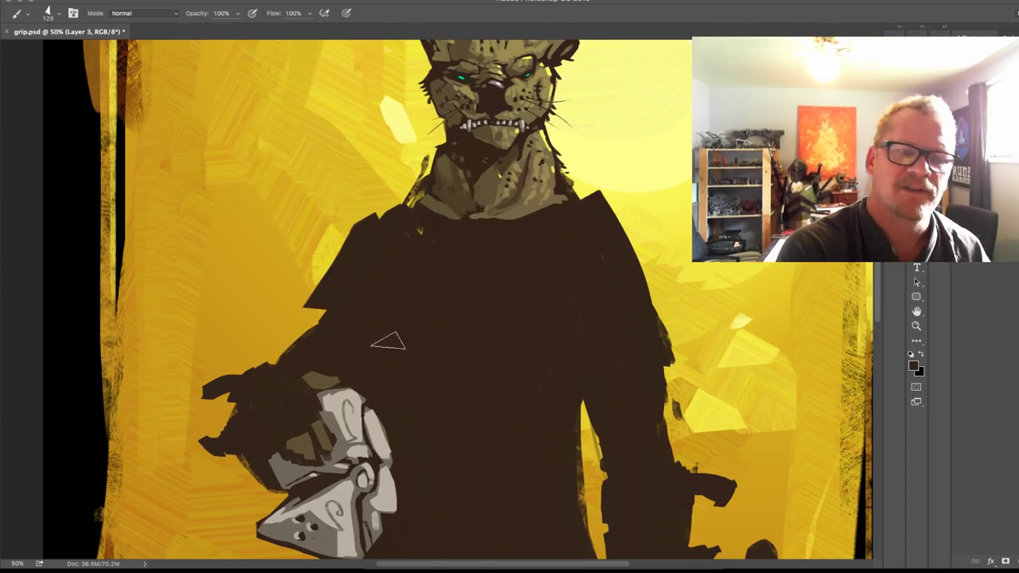
# Step: Fill the upper part of the sword blade and the outlined outer thigh with dark brown using a size 125 brush
pyautogui.moveTo(675, 390); pyautogui.dragTo(689, 261)
pyautogui.moveTo(689, 344); pyautogui.dragTo(739, 172)
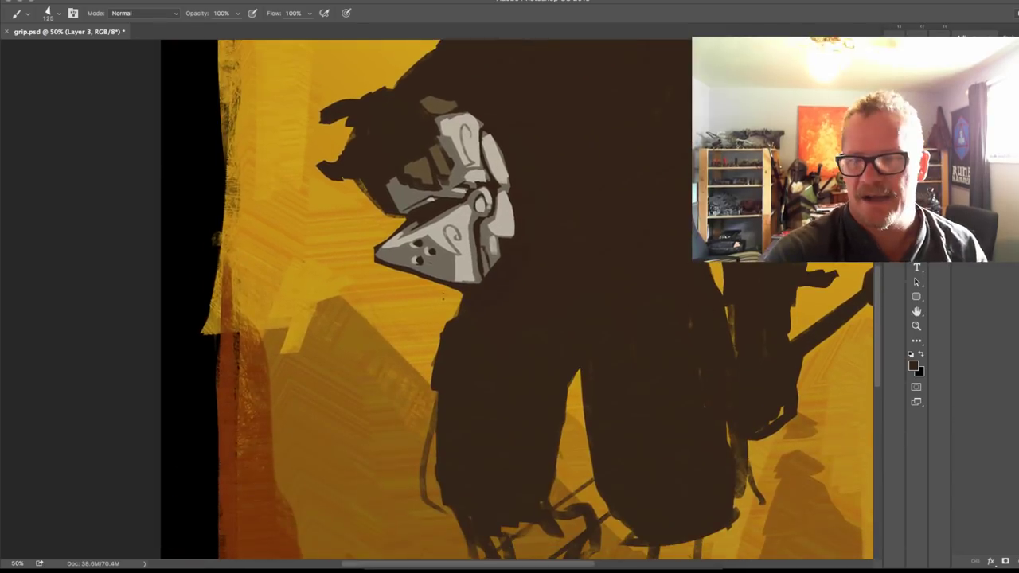
pyautogui.press('e')
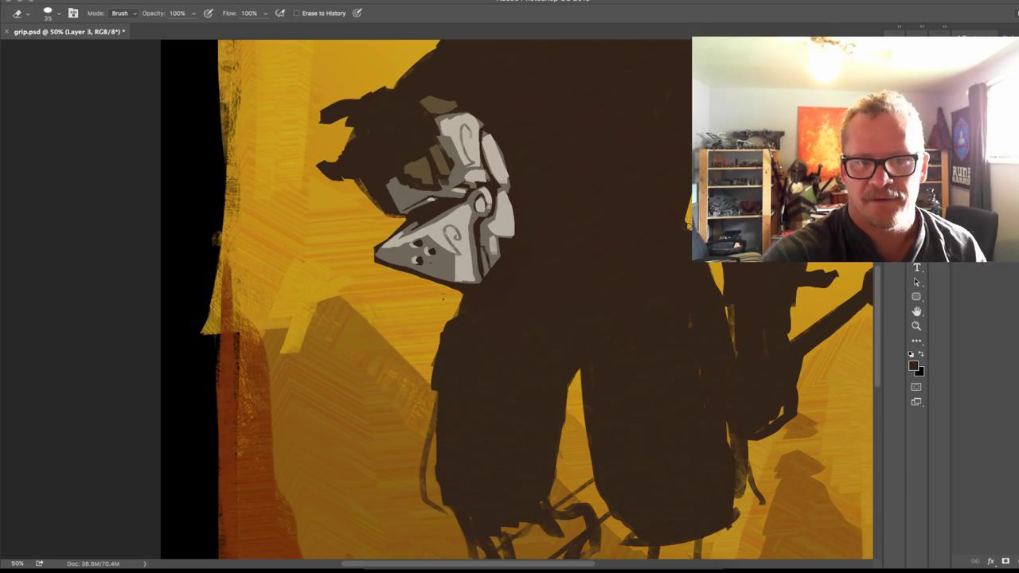
pyautogui.moveTo(704, 302); pyautogui.dragTo(659, 509)
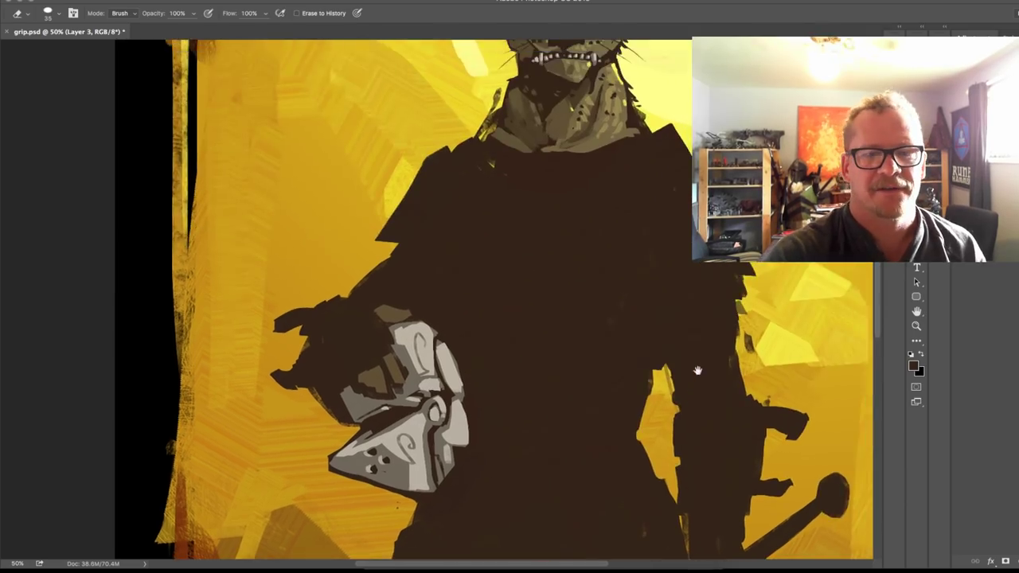
pyautogui.moveTo(731, 304); pyautogui.dragTo(739, 125)
pyautogui.moveTo(721, 374); pyautogui.dragTo(725, 168)
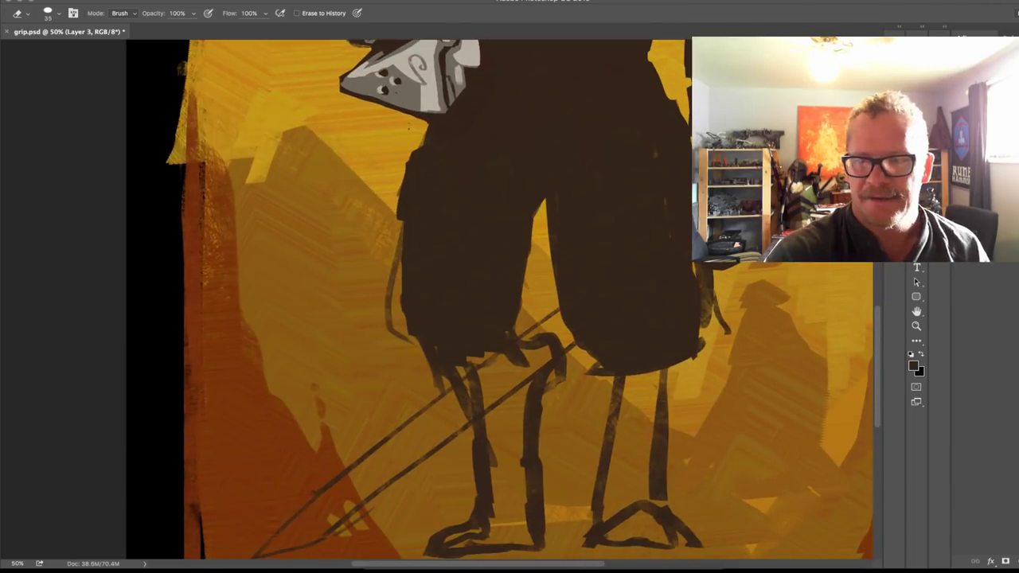
pyautogui.press('b')
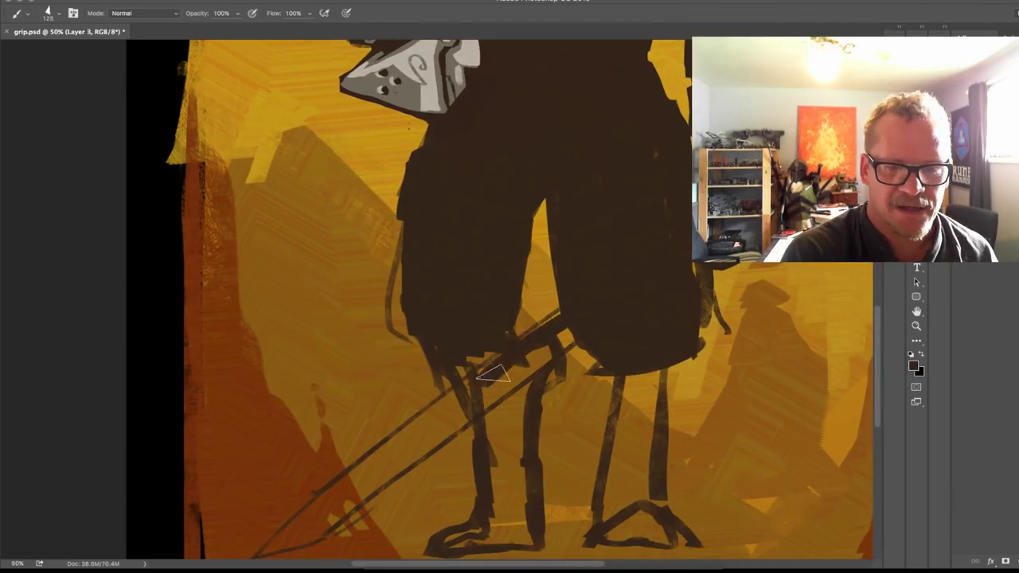
pyautogui.moveTo(494, 374)
pyautogui.mouseDown()
pyautogui.moveTo(579, 301)
pyautogui.moveTo(514, 353)
pyautogui.moveTo(487, 392)
pyautogui.moveTo(570, 335)
pyautogui.moveTo(423, 429)
pyautogui.moveTo(481, 376)
pyautogui.moveTo(381, 450)
pyautogui.moveTo(485, 392)
pyautogui.moveTo(425, 432)
pyautogui.mouseUp()
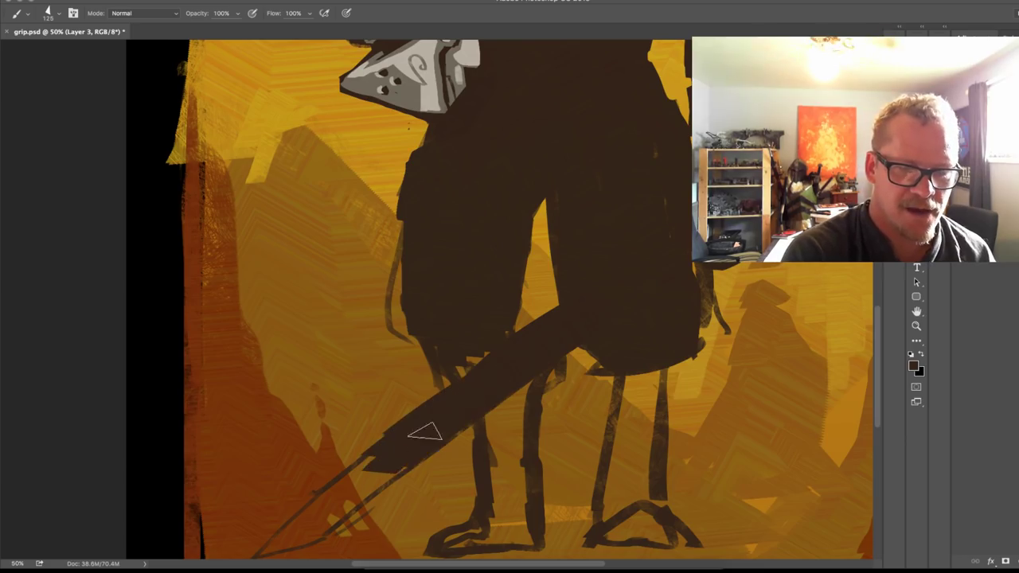
pyautogui.hotkey('ctrl', 'z')
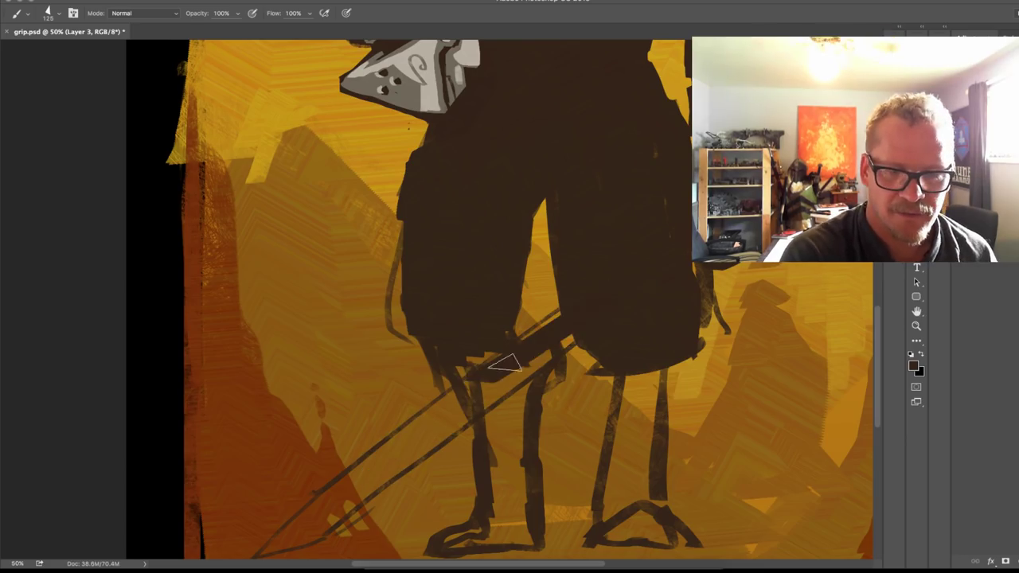
pyautogui.moveTo(488, 364)
pyautogui.mouseDown()
pyautogui.moveTo(565, 326)
pyautogui.moveTo(571, 337)
pyautogui.moveTo(584, 328)
pyautogui.moveTo(517, 367)
pyautogui.moveTo(402, 457)
pyautogui.mouseUp()
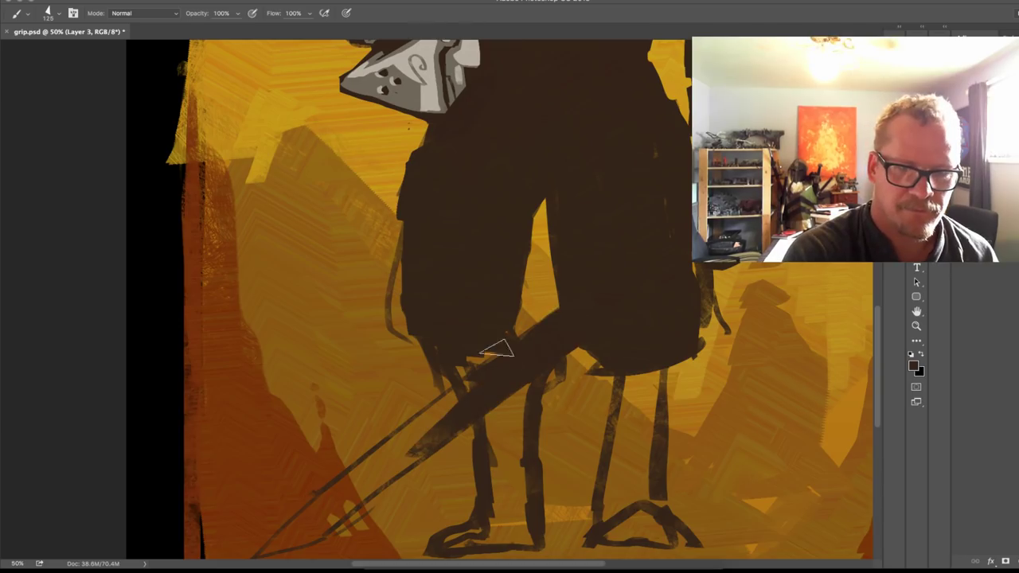
pyautogui.moveTo(406, 322); pyautogui.dragTo(419, 226)
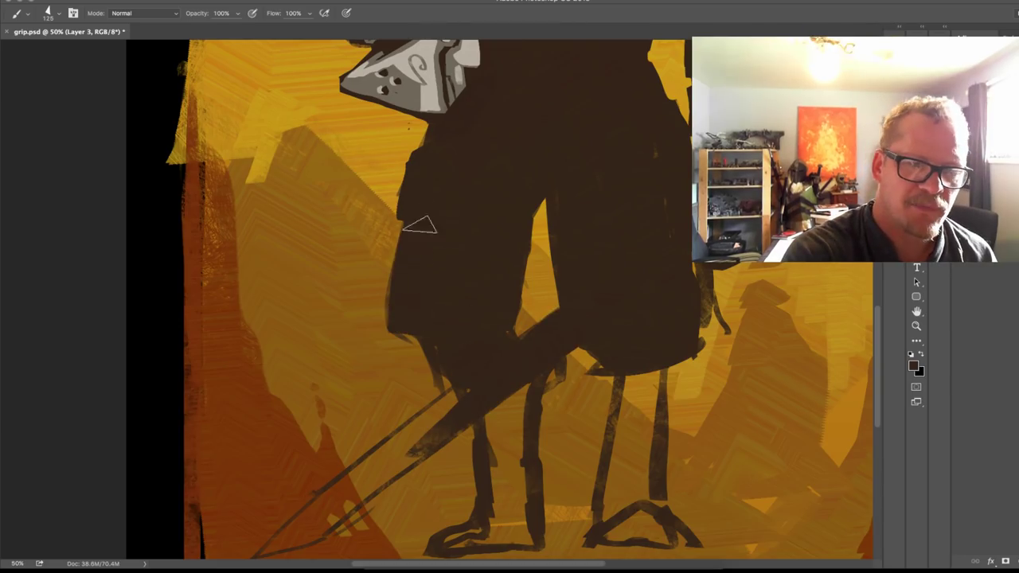
# Step: Erase the stray dark marks beside the neck above the helmet arm's shoulder with a size 35 eraser and save the file
pyautogui.moveTo(747, 292); pyautogui.dragTo(673, 415)
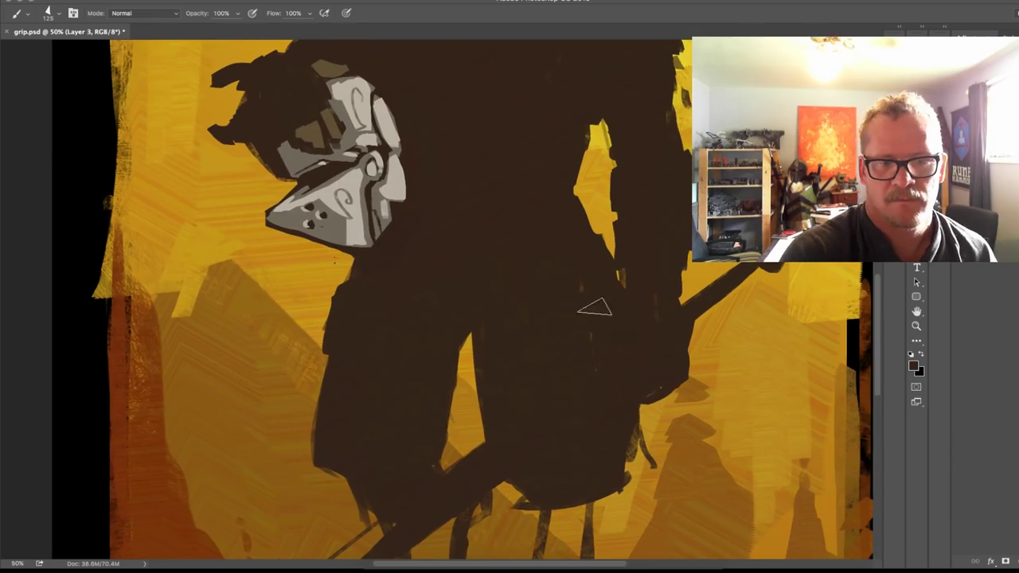
pyautogui.moveTo(690, 255); pyautogui.dragTo(681, 475)
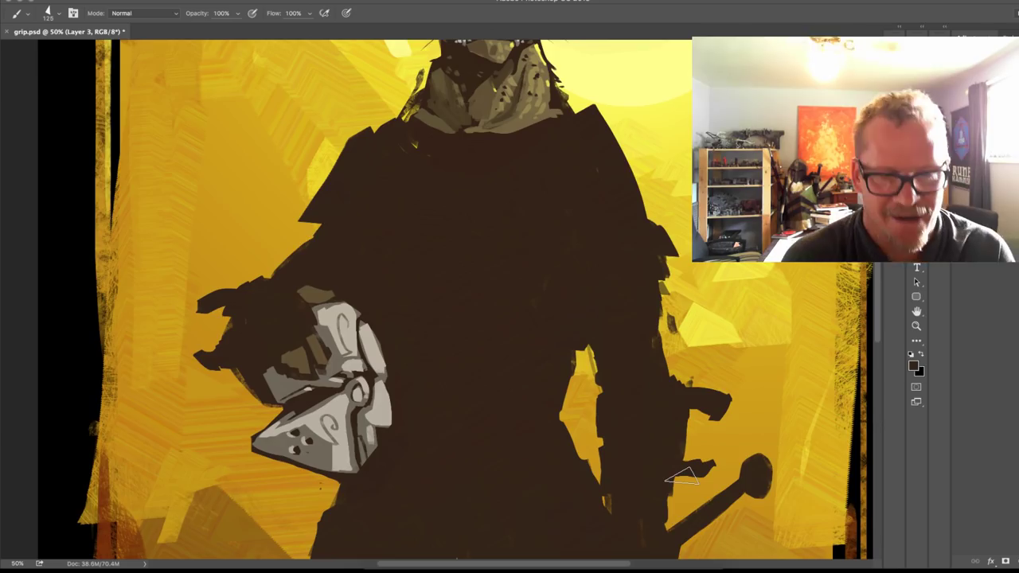
pyautogui.scroll(10, 639, 295)
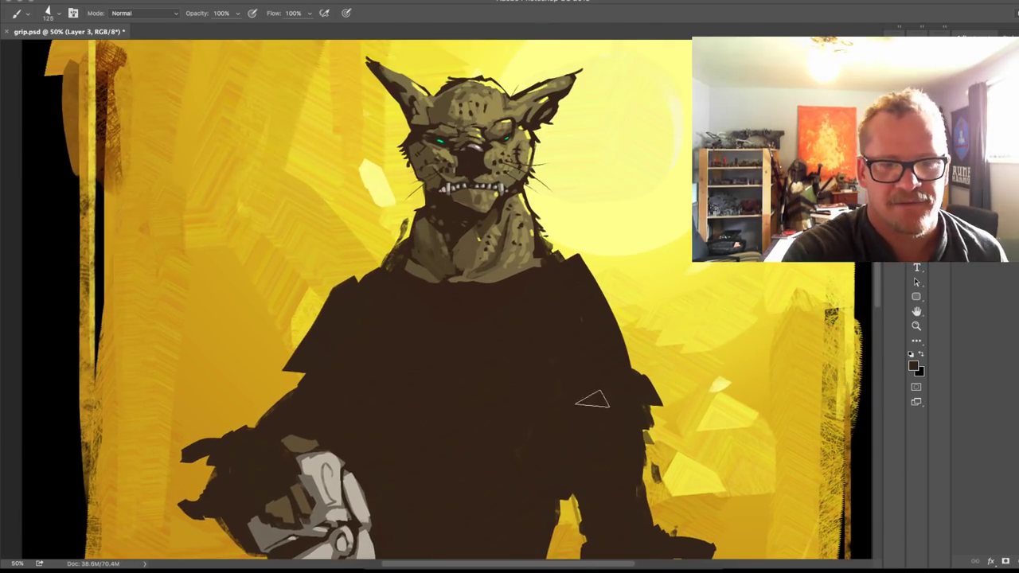
pyautogui.press('e')
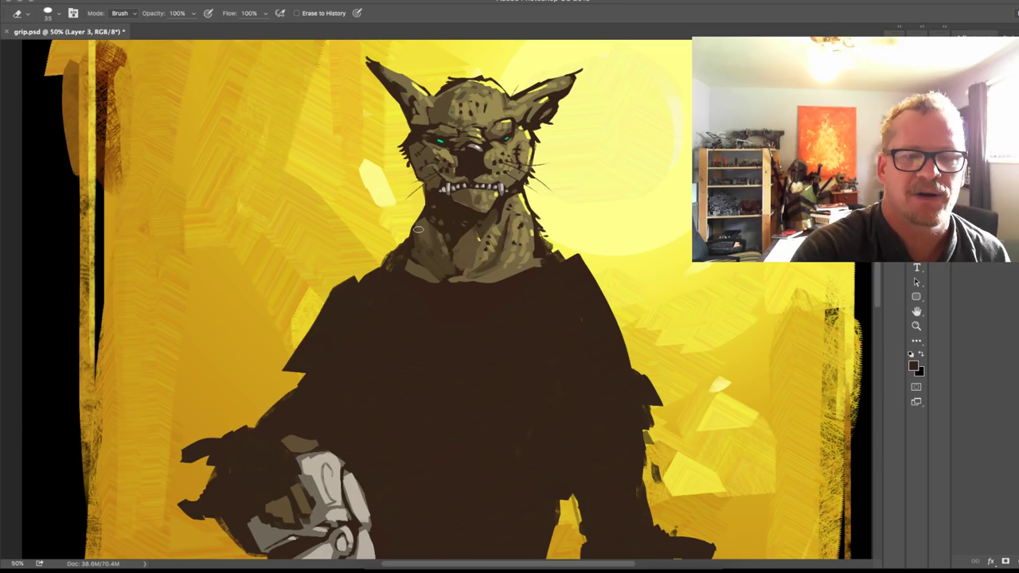
pyautogui.hotkey('ctrl', 's')
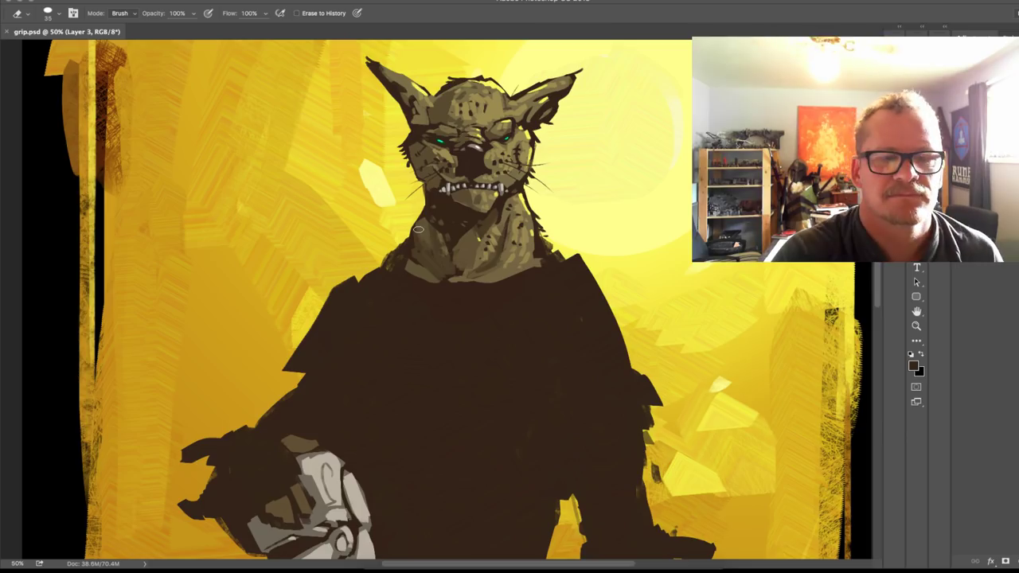
# Step: Extend the weapon arm's shoulder plate upward and outward to a pointed lower corner in dark brown with a size 125 brush
pyautogui.press('b')
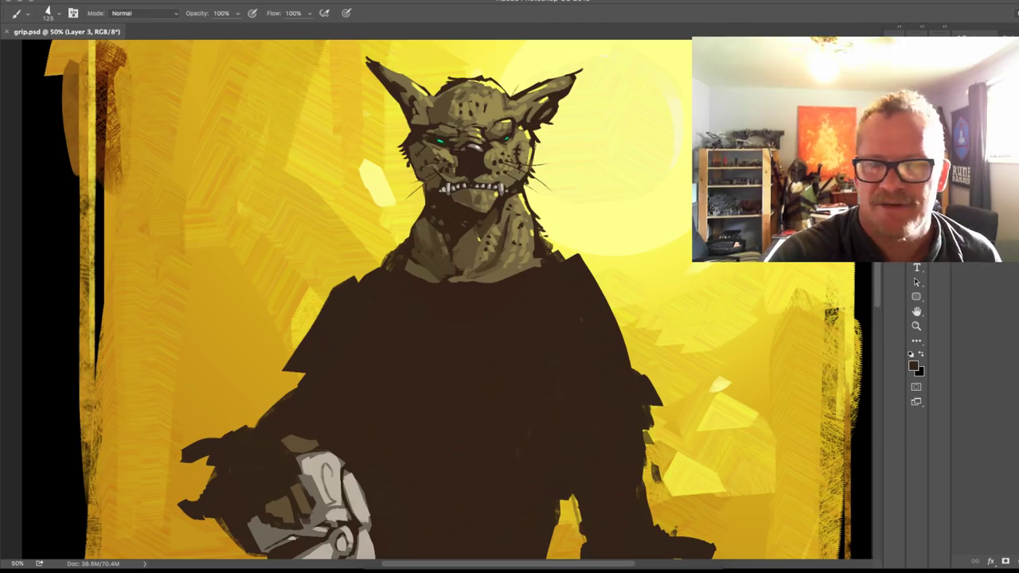
pyautogui.moveTo(583, 245); pyautogui.dragTo(614, 312)
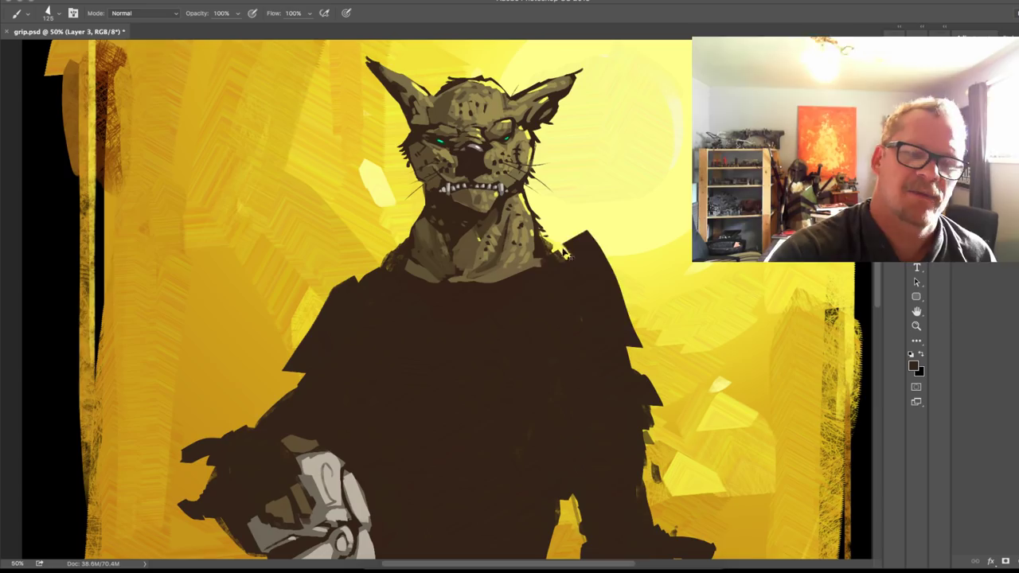
pyautogui.press('super+z')
pyautogui.moveTo(558, 253)
pyautogui.mouseDown()
pyautogui.moveTo(575, 248)
pyautogui.moveTo(629, 327)
pyautogui.mouseUp()
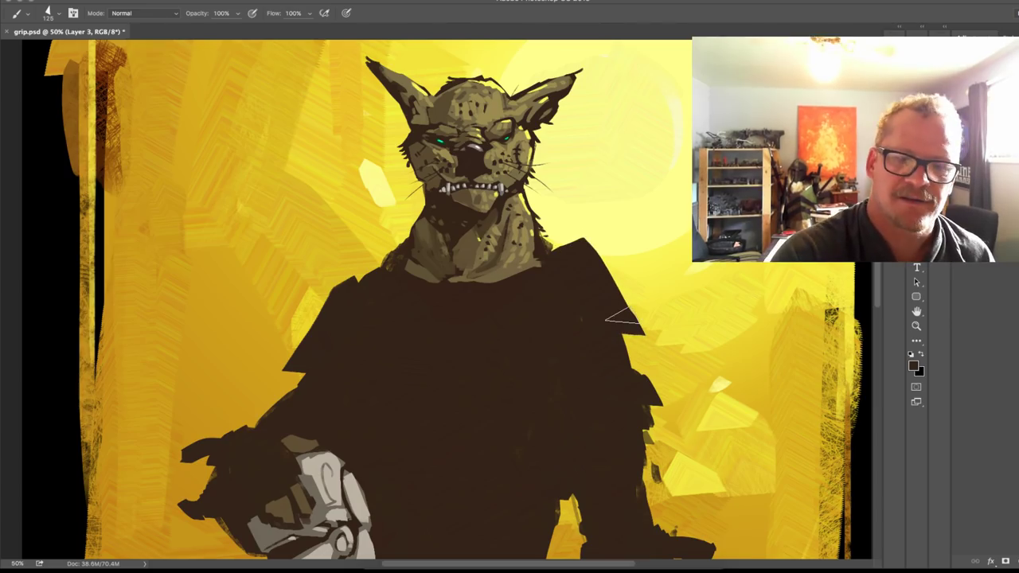
# Step: Fill both outlined lower legs and feet with solid dark brown using the size 125 brush
pyautogui.press('super+minus')
pyautogui.press('super+minus')
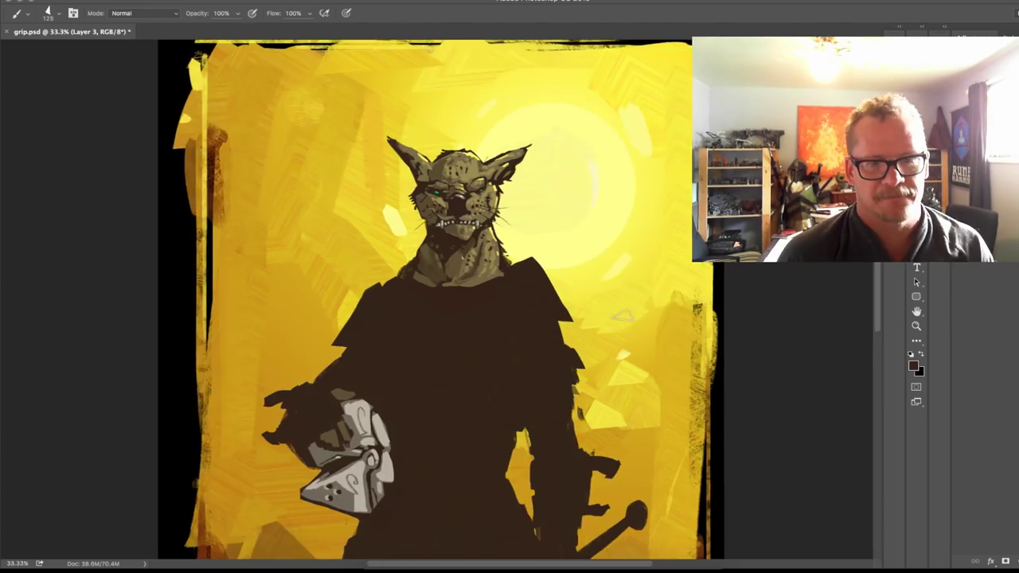
pyautogui.scroll(-5, 728, 278)
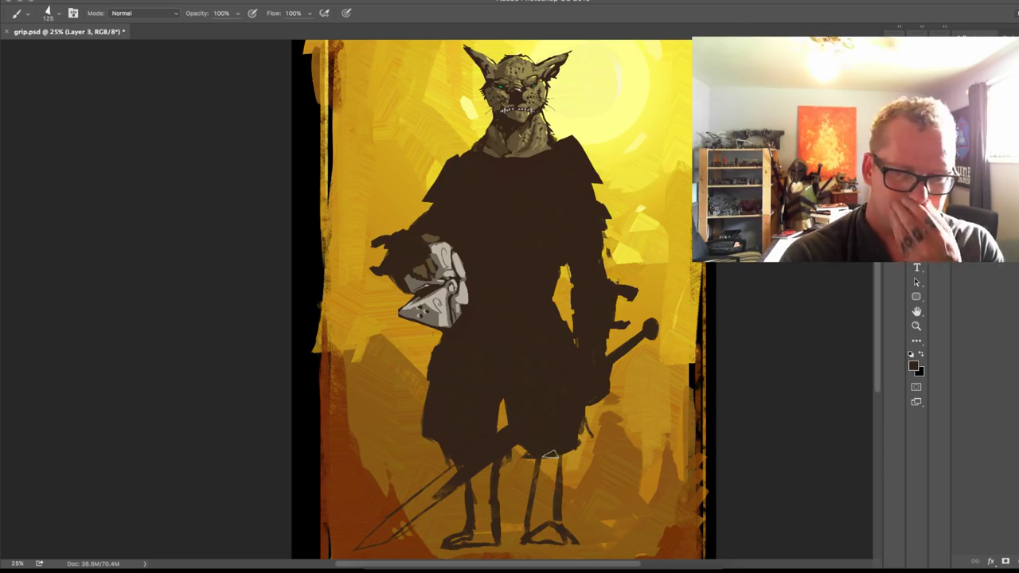
pyautogui.moveTo(549, 452)
pyautogui.mouseDown()
pyautogui.moveTo(546, 522)
pyautogui.moveTo(557, 449)
pyautogui.moveTo(533, 521)
pyautogui.moveTo(536, 535)
pyautogui.moveTo(557, 536)
pyautogui.mouseUp()
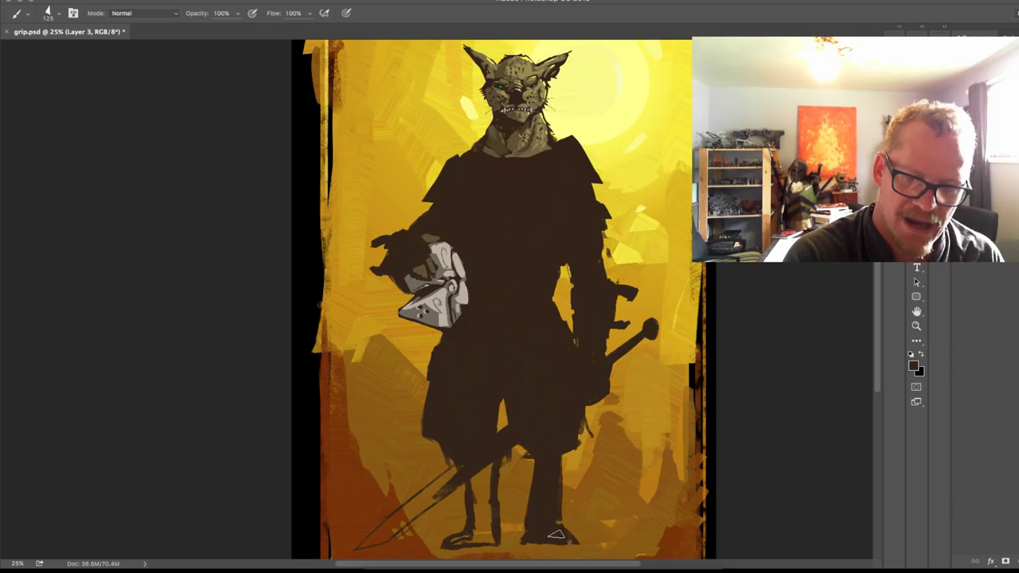
pyautogui.moveTo(487, 469)
pyautogui.mouseDown()
pyautogui.moveTo(478, 504)
pyautogui.moveTo(487, 539)
pyautogui.moveTo(465, 542)
pyautogui.moveTo(467, 531)
pyautogui.mouseUp()
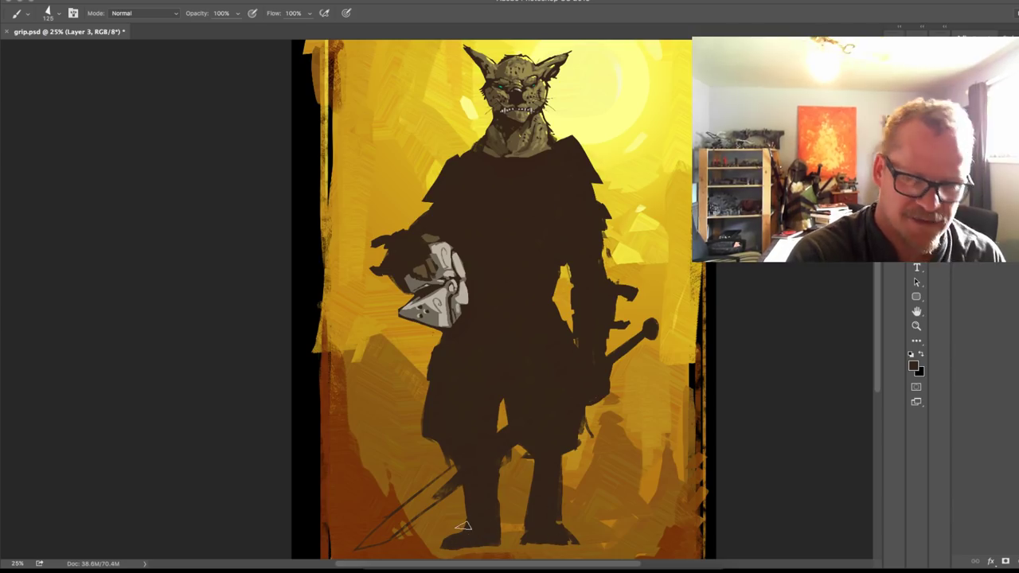
# Step: Paint a thin, broken dark brown ground line beneath the feet and sword tip with a size 60 brush
pyautogui.press('[')
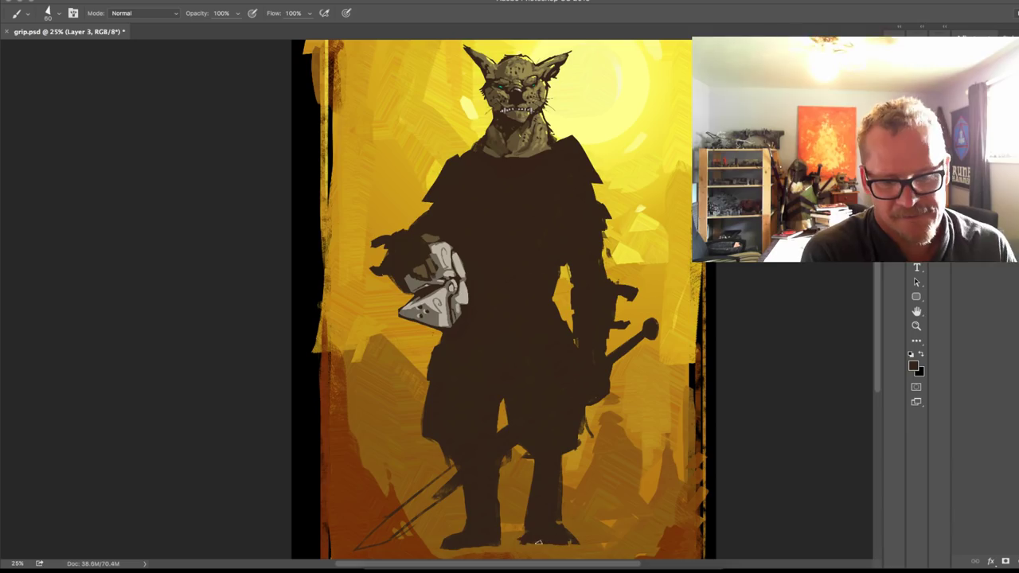
pyautogui.moveTo(592, 541)
pyautogui.mouseDown()
pyautogui.moveTo(536, 542)
pyautogui.moveTo(630, 543)
pyautogui.mouseUp()
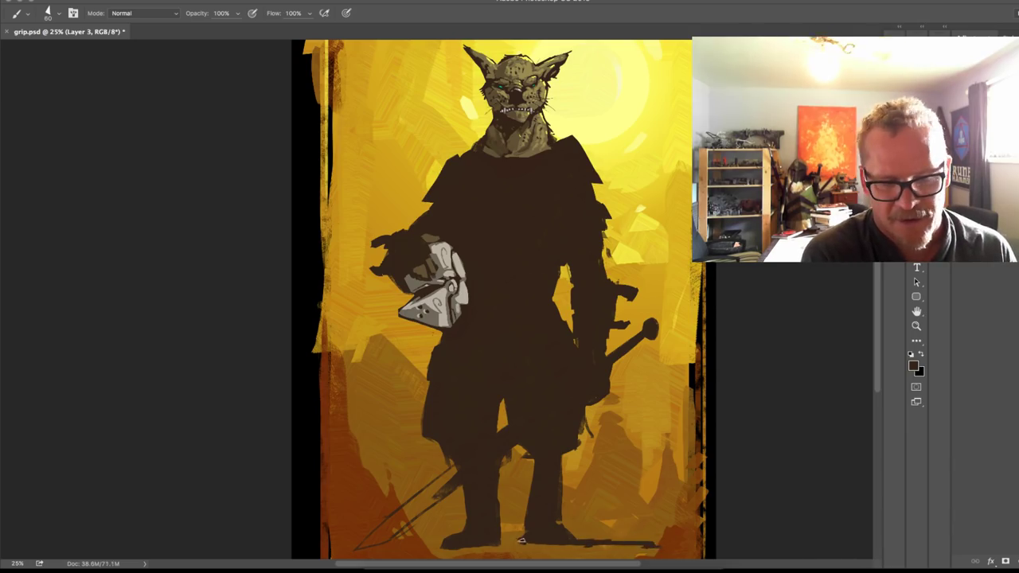
pyautogui.moveTo(481, 549); pyautogui.dragTo(506, 548)
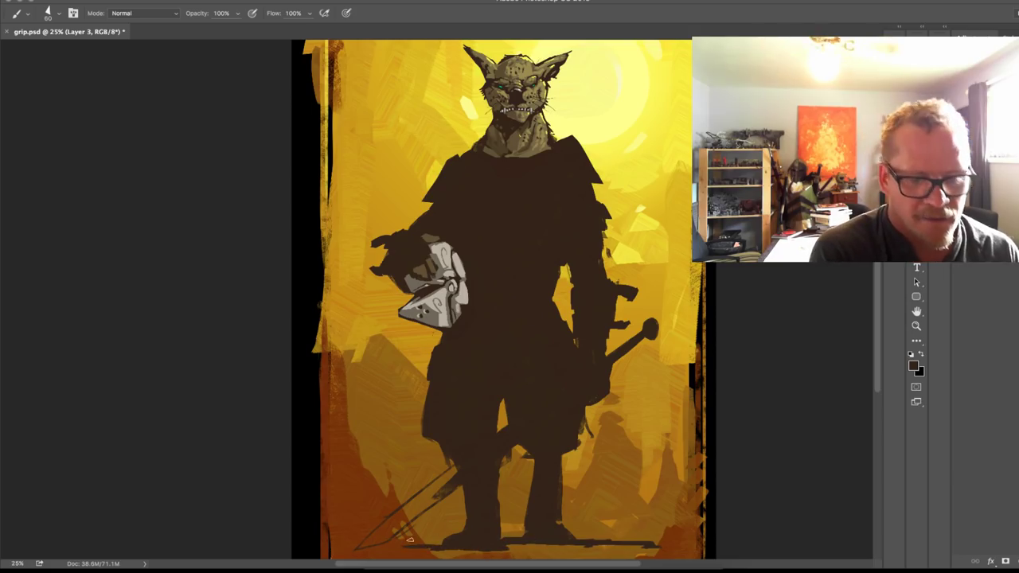
pyautogui.moveTo(381, 549); pyautogui.dragTo(336, 553)
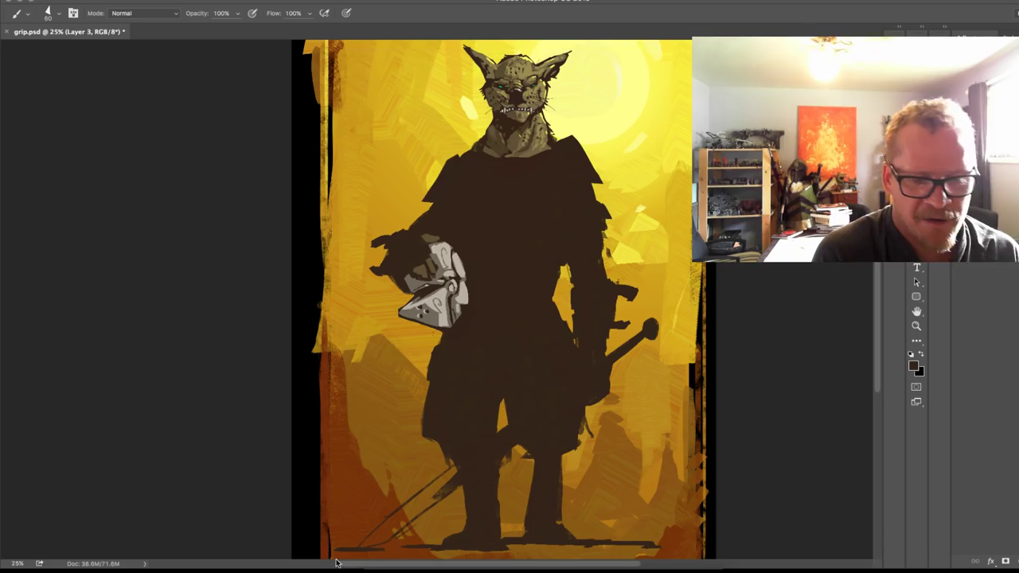
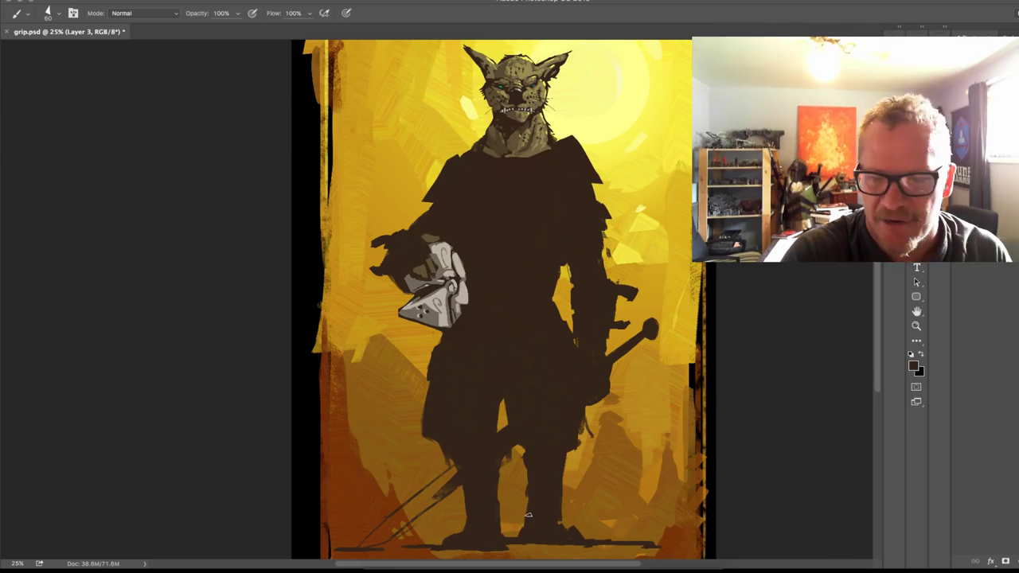
# Step: Trim the outer edge of the thigh below the helmet with a size 35 eraser, undoing the last cut
pyautogui.press('e')
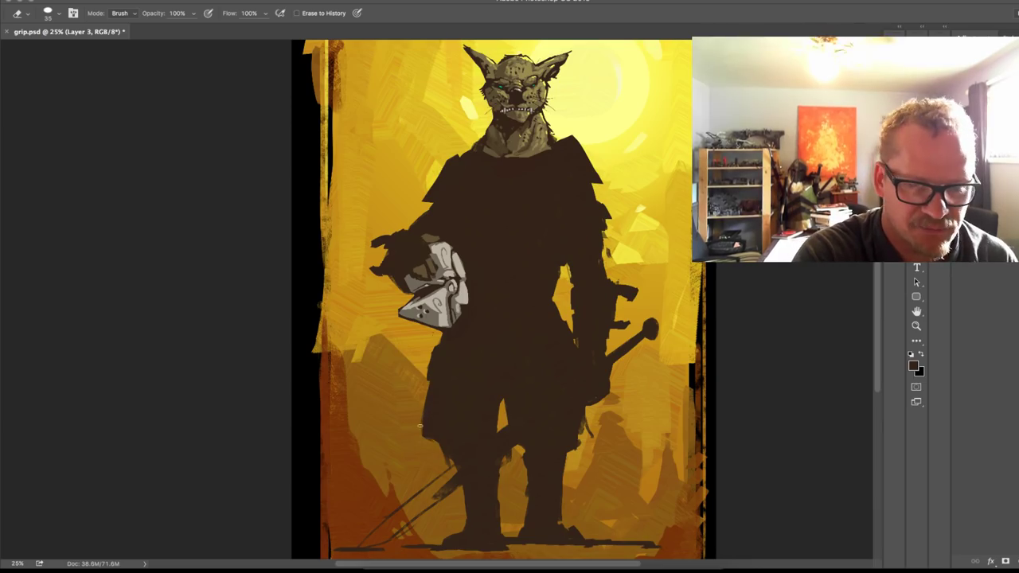
pyautogui.moveTo(421, 426); pyautogui.dragTo(424, 437)
pyautogui.moveTo(427, 398); pyautogui.dragTo(443, 351)
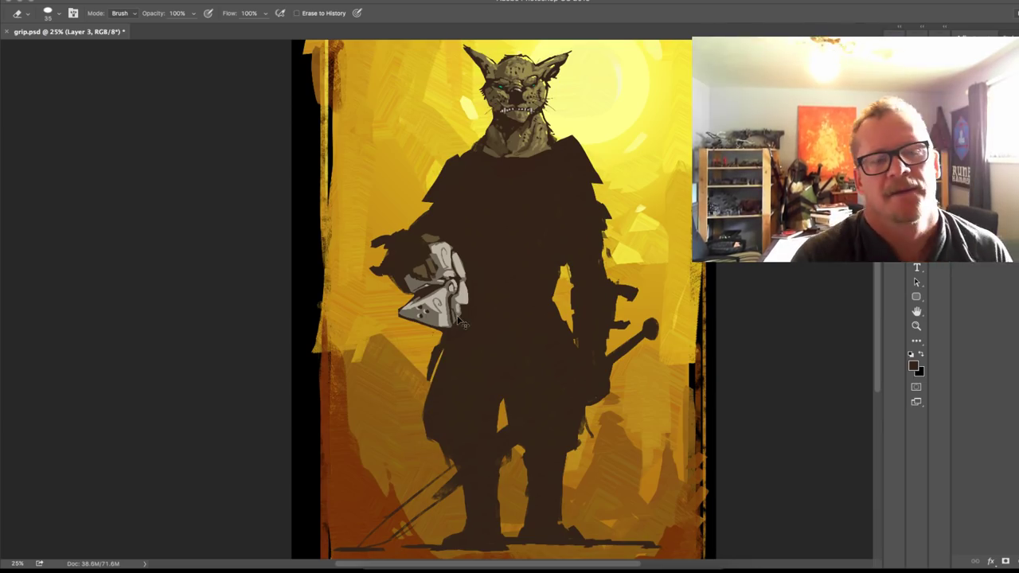
pyautogui.hotkey('ctrl', 'z')
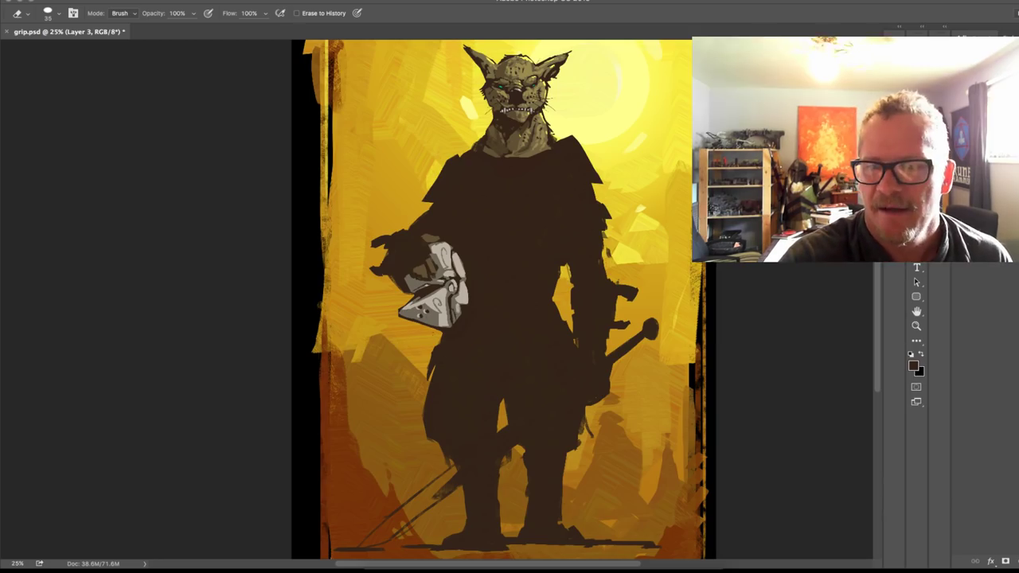
# Step: Narrow the gap between the waist and the weapon arm with dark brown strokes from a size 60 brush
pyautogui.press('b')
pyautogui.moveTo(562, 298); pyautogui.dragTo(571, 328)
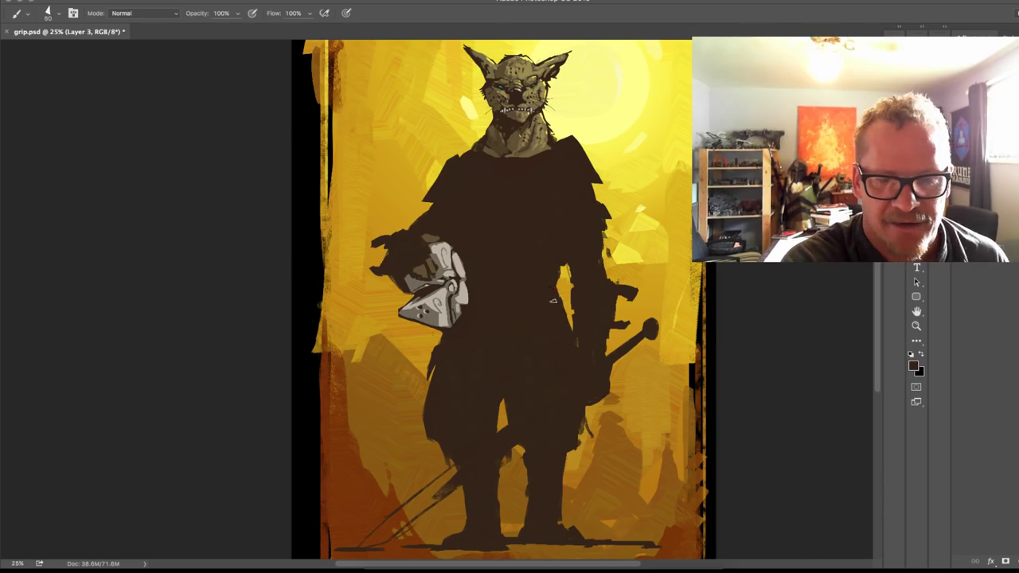
pyautogui.moveTo(557, 284); pyautogui.dragTo(571, 343)
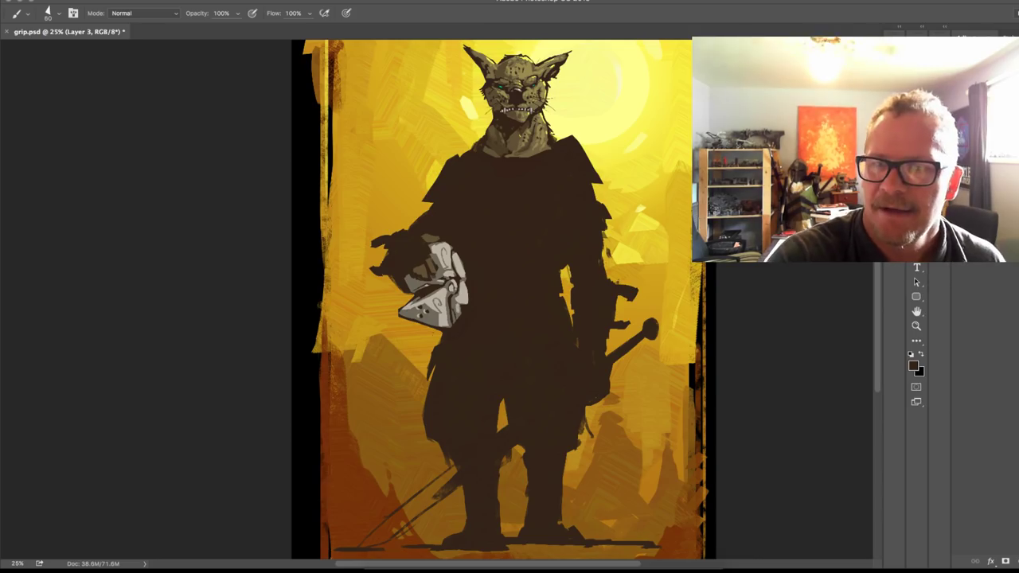
# Step: Select the front of the helmet's visor freehand and darken it slightly by lowering the lightness with Hue/Saturation
pyautogui.press('l')
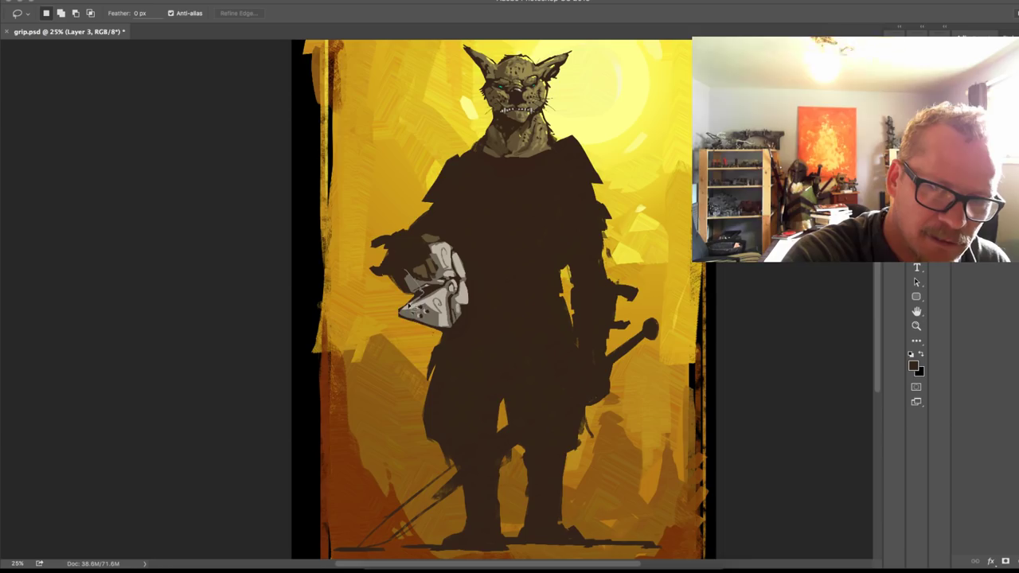
pyautogui.moveTo(399, 310)
pyautogui.mouseDown()
pyautogui.moveTo(443, 337)
pyautogui.moveTo(394, 320)
pyautogui.moveTo(408, 266)
pyautogui.mouseUp()
pyautogui.press('super+u')
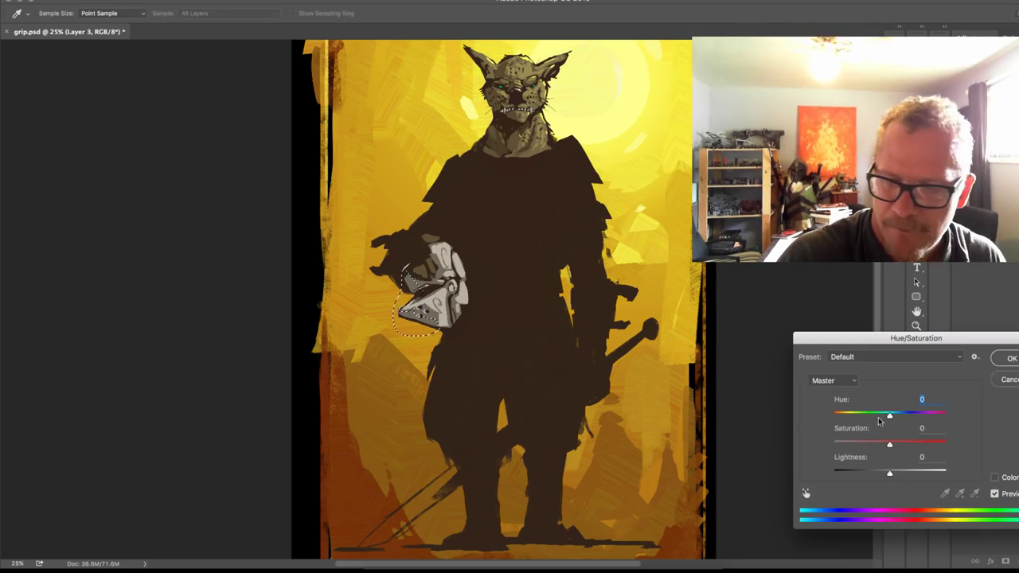
pyautogui.moveTo(889, 472); pyautogui.dragTo(875, 473)
pyautogui.press('Return')
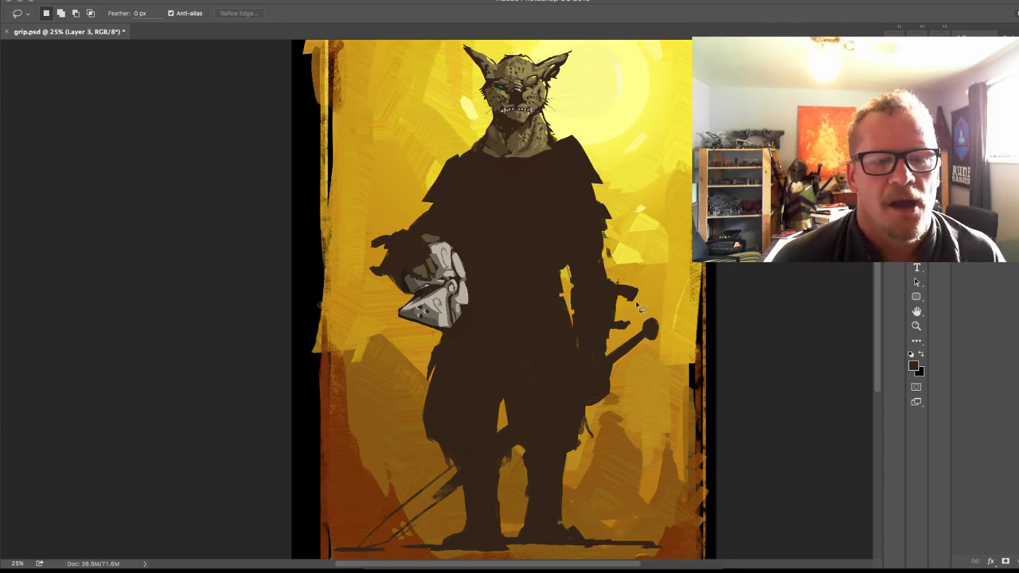
pyautogui.press('b')
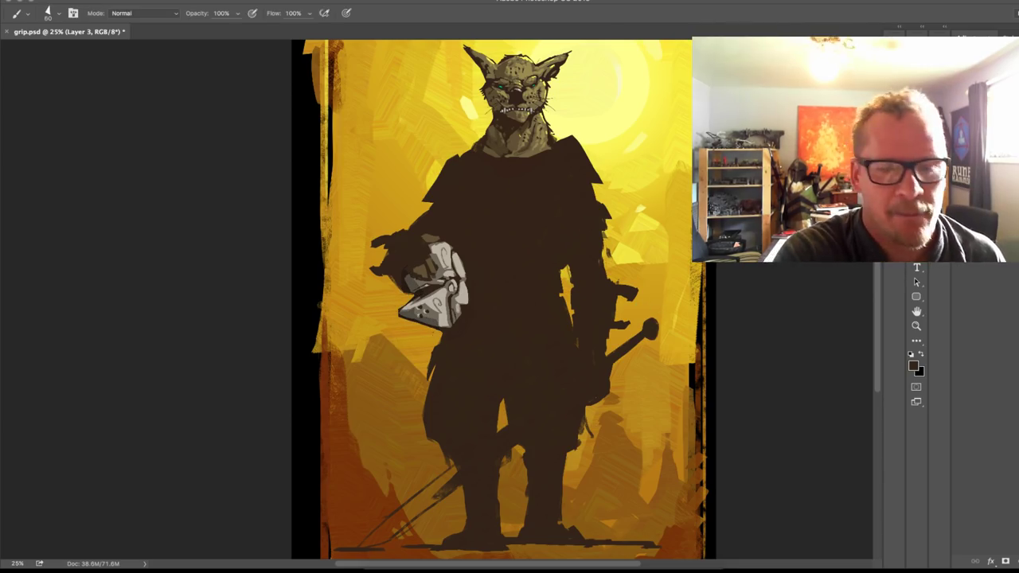
# Step: Paint two hanging leather straps below the held helmet in brown #835f26 with a size 50 brush
pyautogui.press(']')
pyautogui.press(']')
pyautogui.press(']')
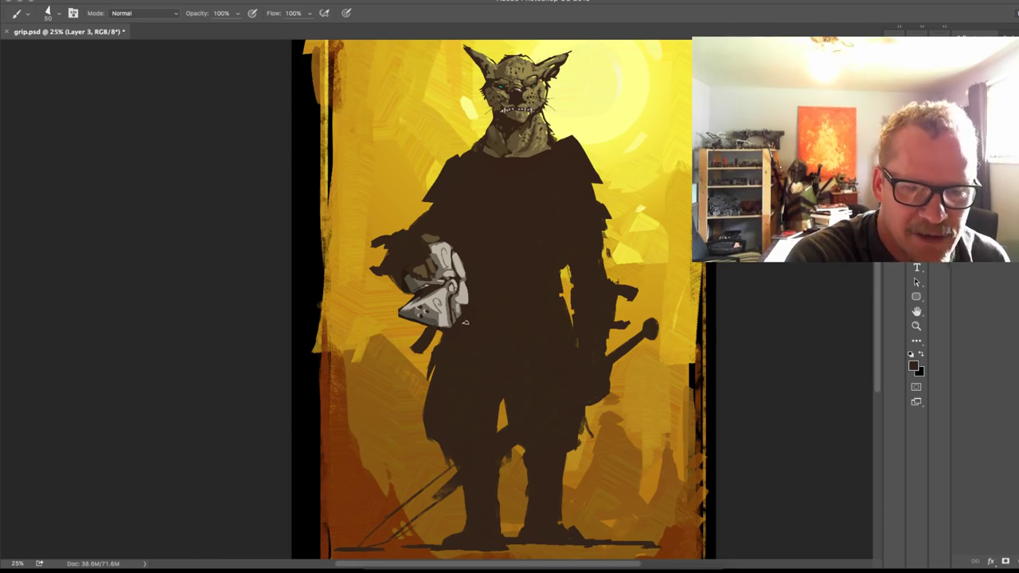
pyautogui.click(914, 367)
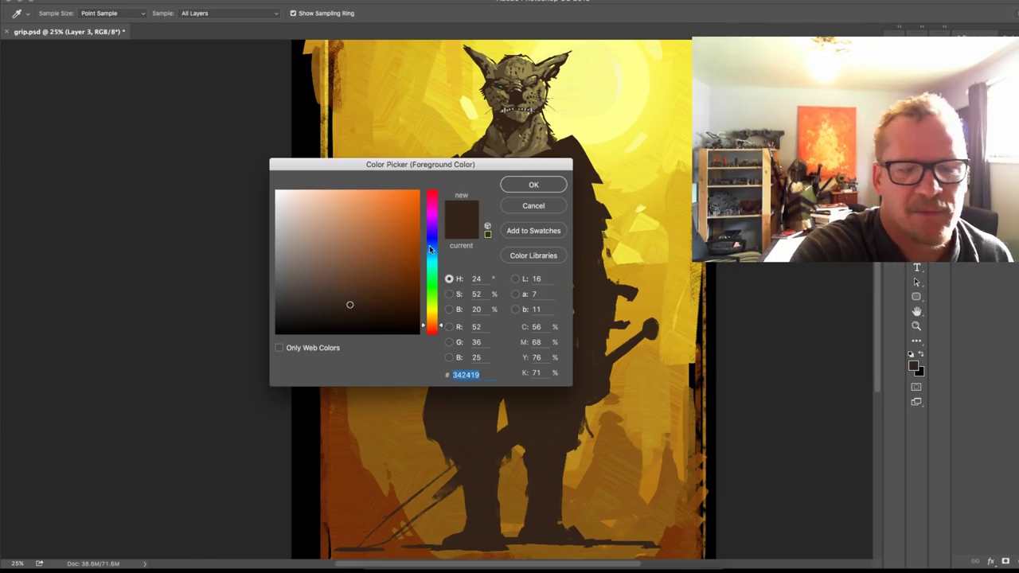
pyautogui.click(380, 253)
pyautogui.moveTo(380, 257); pyautogui.dragTo(377, 261)
pyautogui.moveTo(441, 326); pyautogui.dragTo(441, 320)
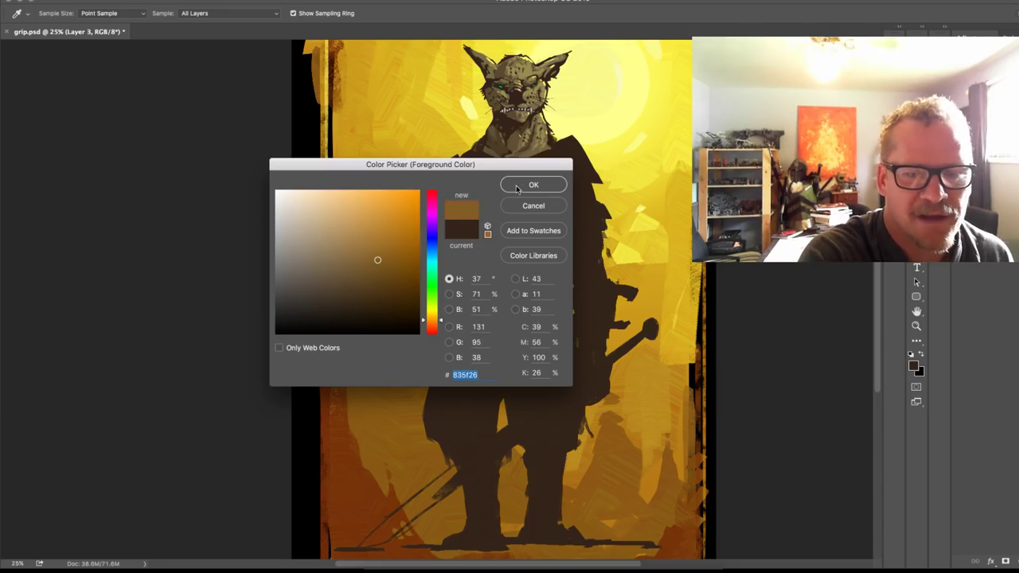
pyautogui.click(525, 185)
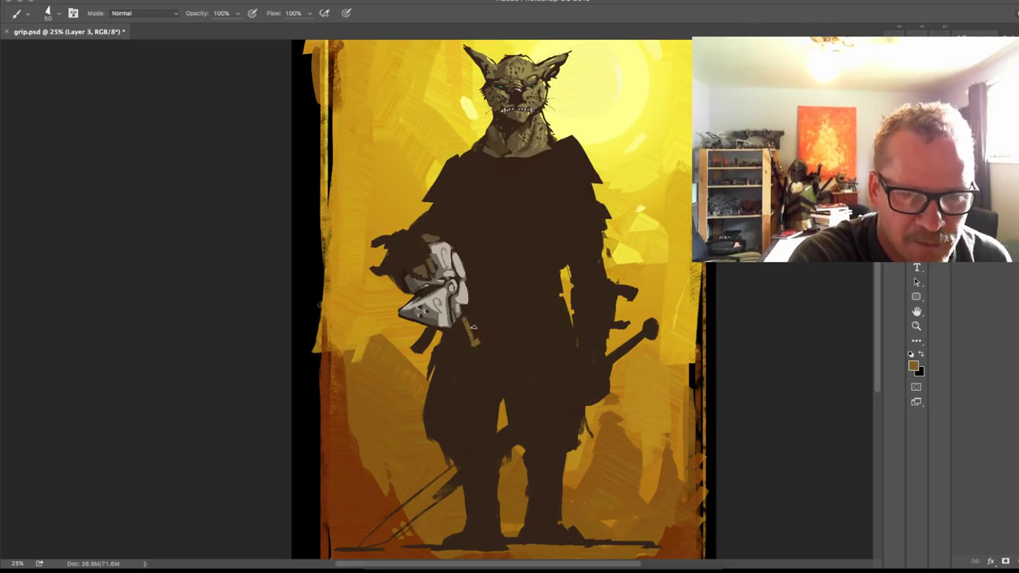
pyautogui.moveTo(461, 334)
pyautogui.mouseDown()
pyautogui.moveTo(449, 359)
pyautogui.moveTo(473, 318)
pyautogui.moveTo(444, 359)
pyautogui.moveTo(457, 349)
pyautogui.moveTo(432, 333)
pyautogui.mouseUp()
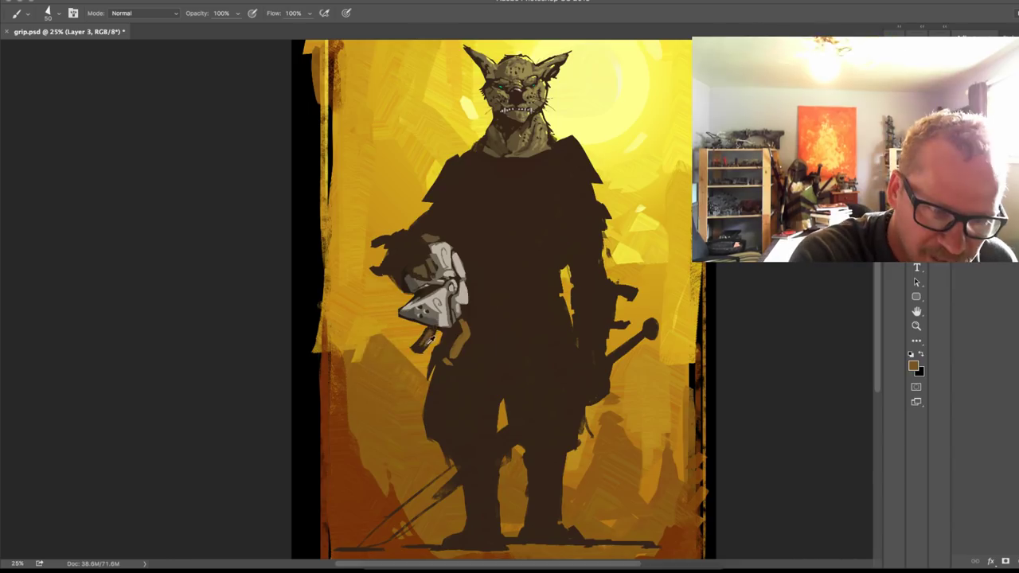
pyautogui.keyDown('alt'); pyautogui.click(427, 341); pyautogui.keyUp('alt')
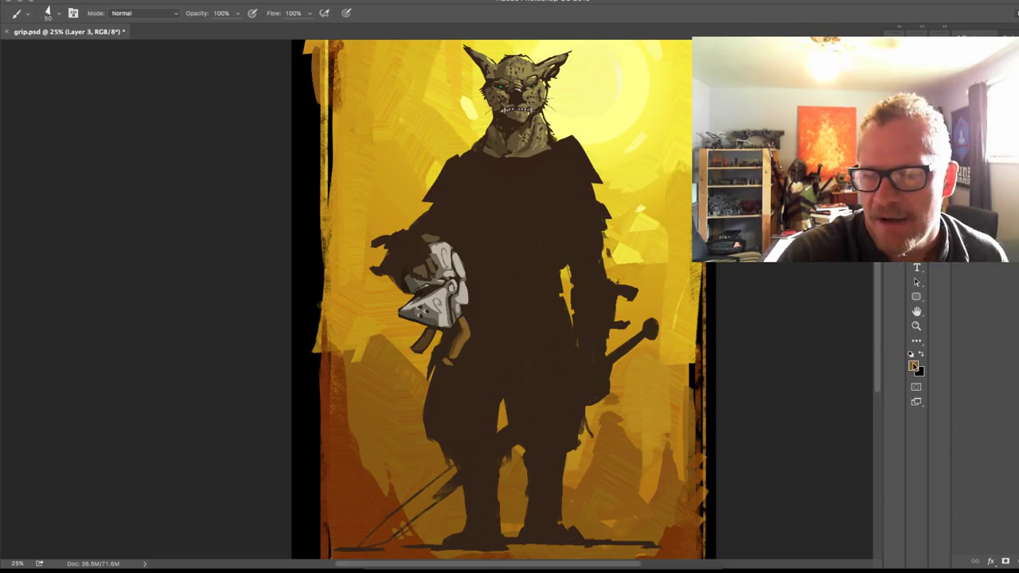
# Step: Highlight the inner strap with golden brown #a98034 and cut a dark brown gap across its upper part with a size 40 brush
pyautogui.click(913, 366)
pyautogui.click(377, 240)
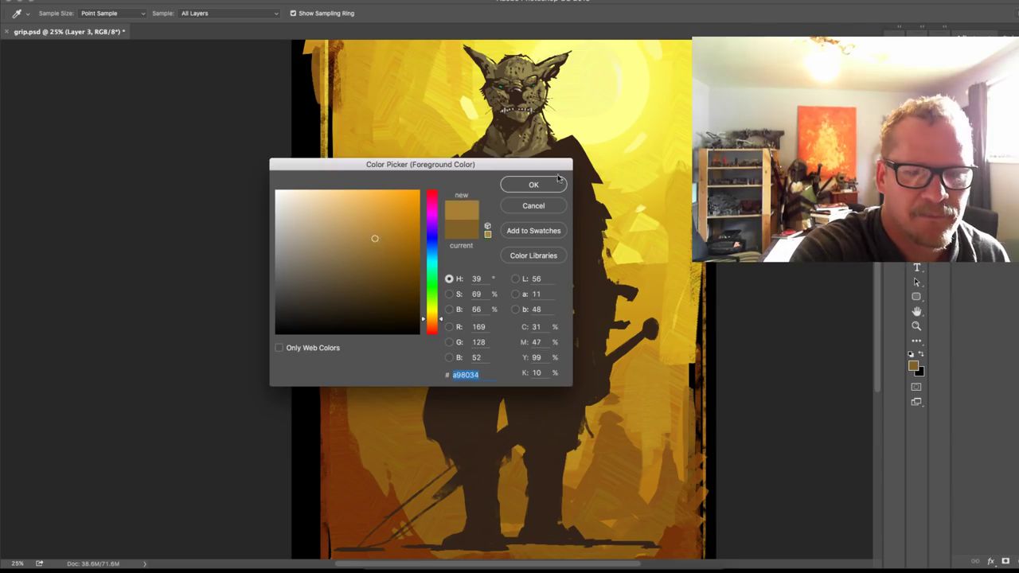
pyautogui.click(543, 190)
pyautogui.moveTo(462, 319); pyautogui.dragTo(467, 331)
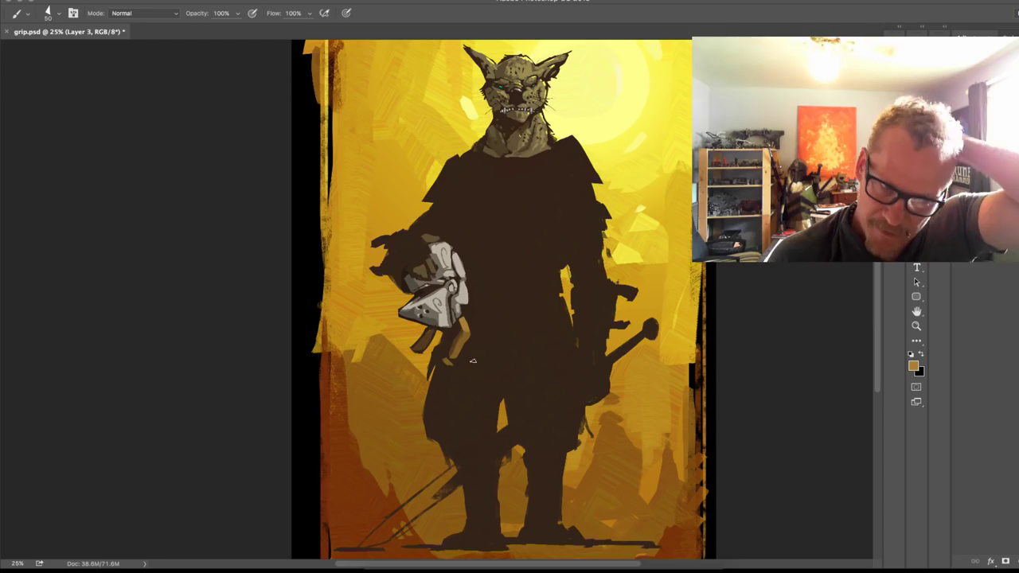
pyautogui.keyDown('alt'); pyautogui.click(462, 316); pyautogui.keyUp('alt')
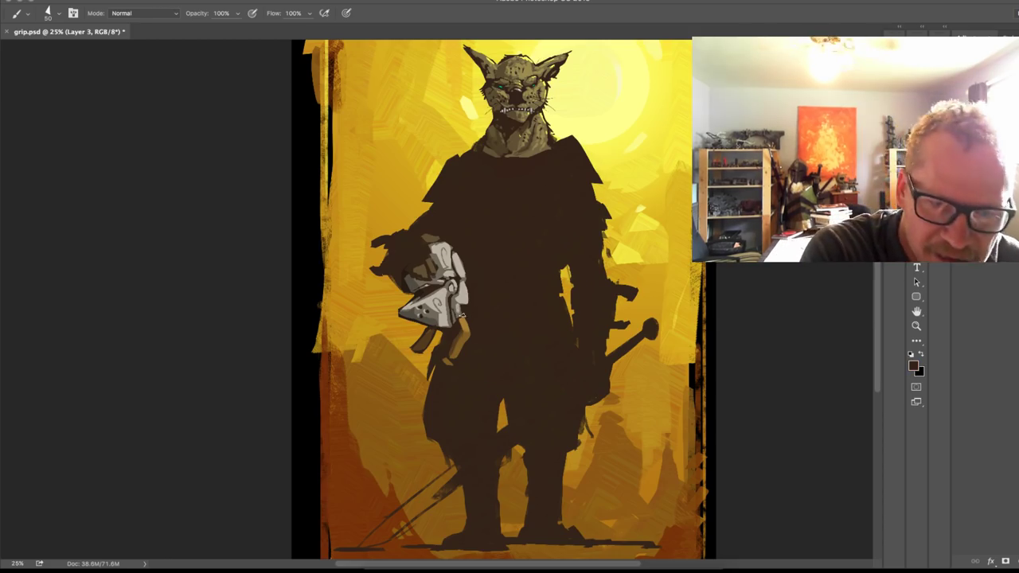
pyautogui.press('[')
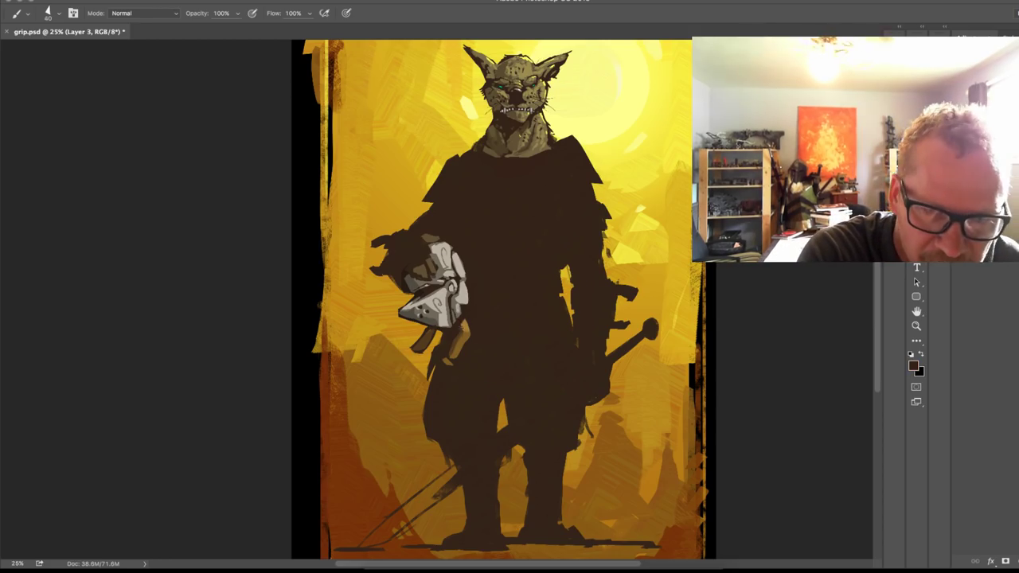
pyautogui.moveTo(461, 332); pyautogui.dragTo(470, 324)
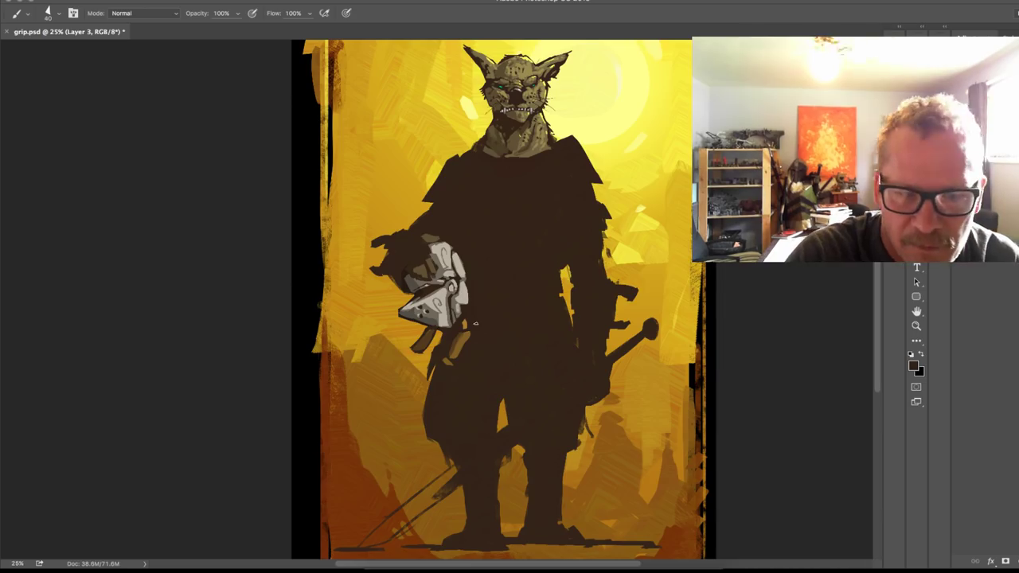
# Step: Paint a small bright yellow buckle at the head of the inner strap with a size 30 brush and touch up around it in dark brown
pyautogui.click(913, 364)
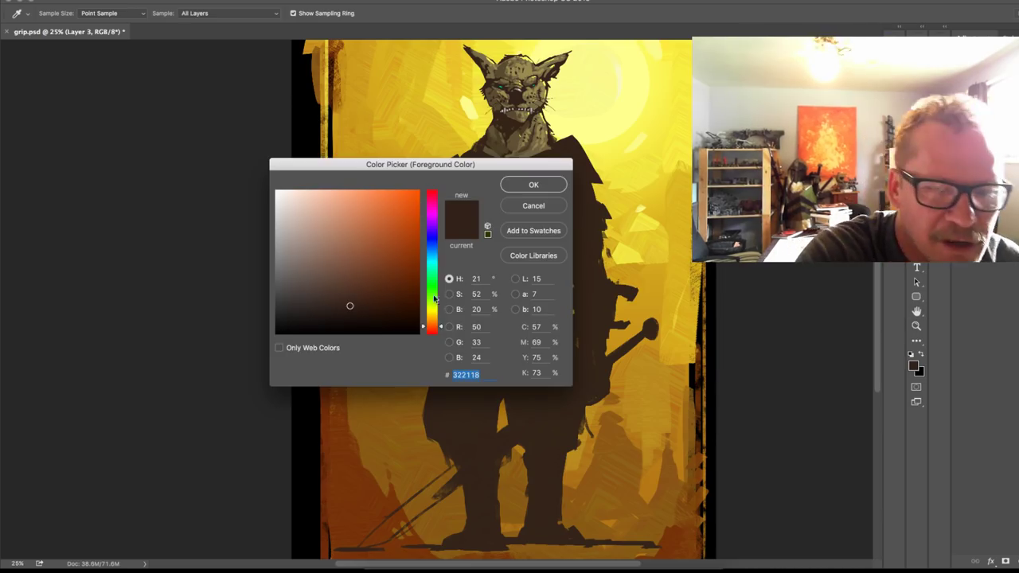
pyautogui.moveTo(436, 324); pyautogui.dragTo(437, 317)
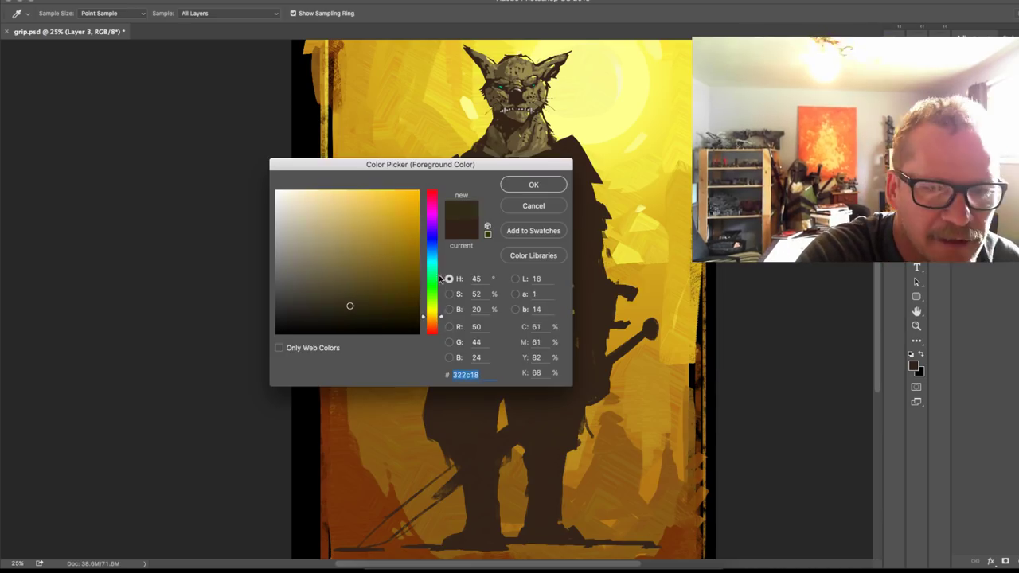
pyautogui.click(389, 200)
pyautogui.click(532, 184)
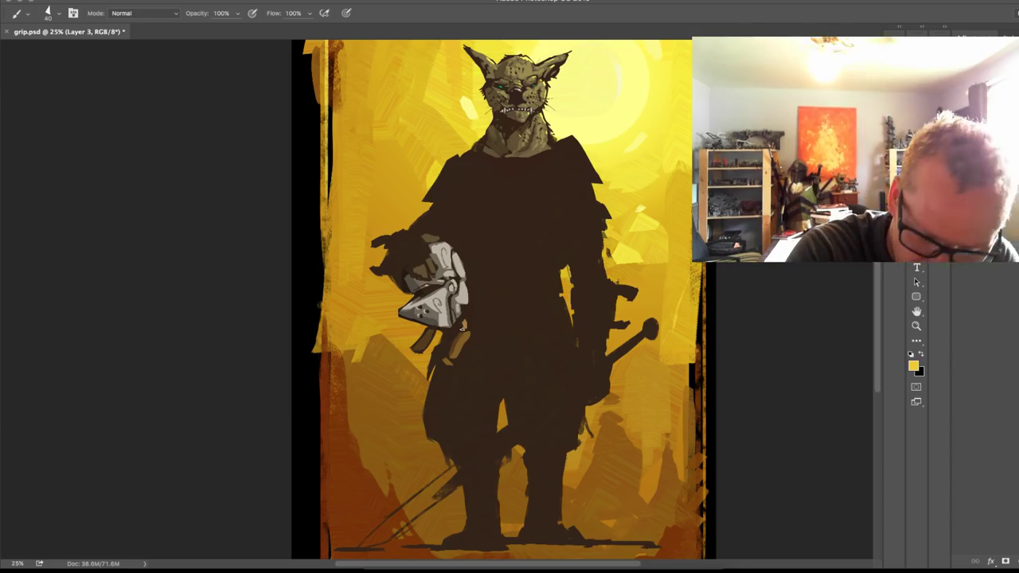
pyautogui.moveTo(462, 324); pyautogui.dragTo(461, 329)
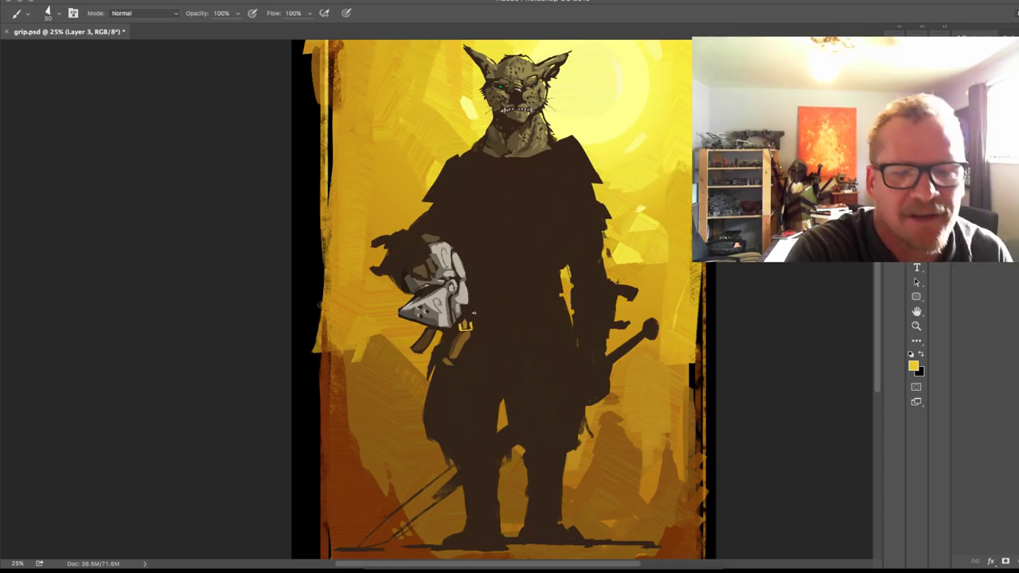
pyautogui.keyDown('alt'); pyautogui.click(476, 335); pyautogui.keyUp('alt')
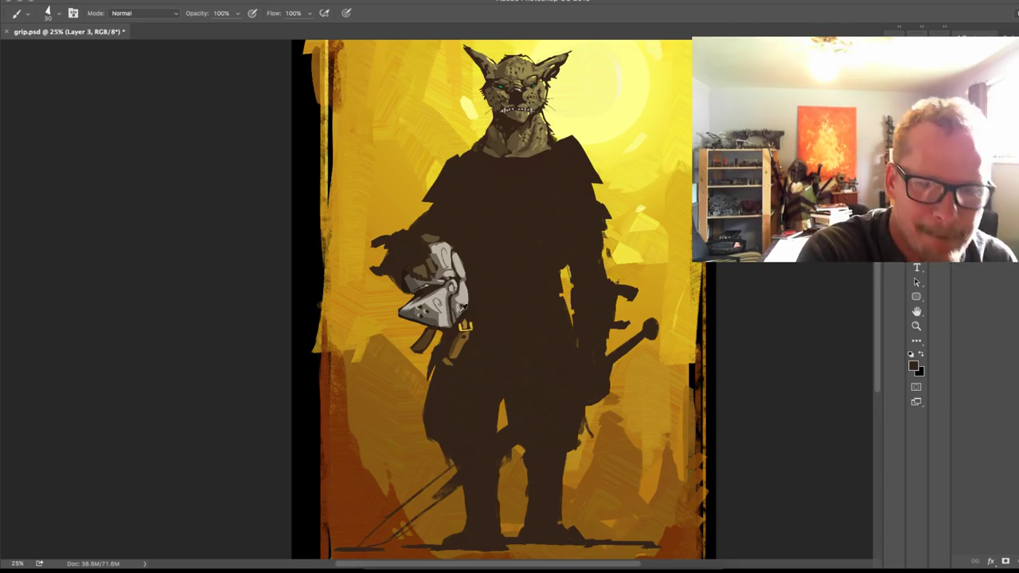
# Step: Touch up the back edge of the helmet above the buckle in sampled light grey with a size 30 brush
pyautogui.keyDown('alt'); pyautogui.click(460, 312); pyautogui.keyUp('alt')
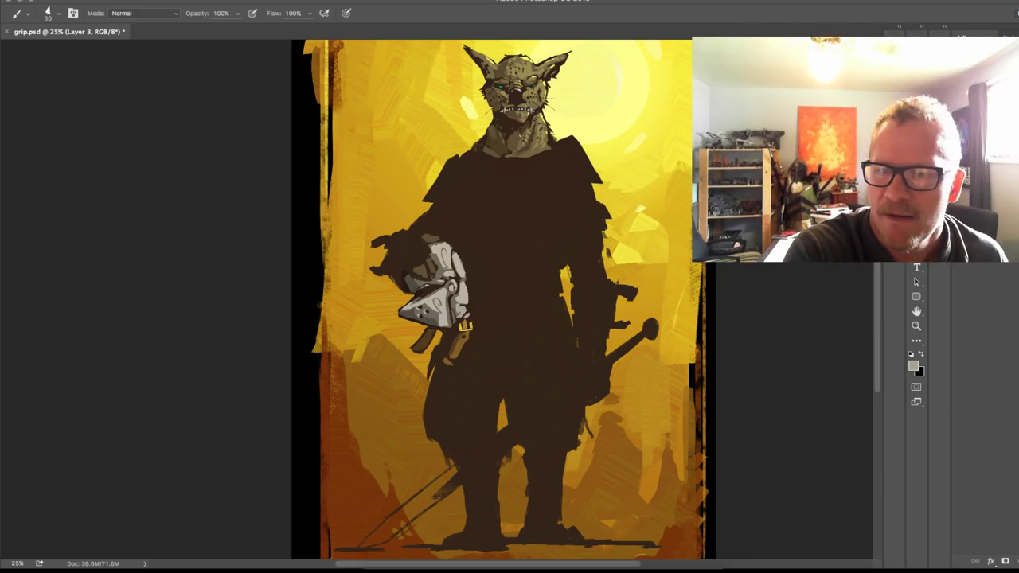
pyautogui.press('e')
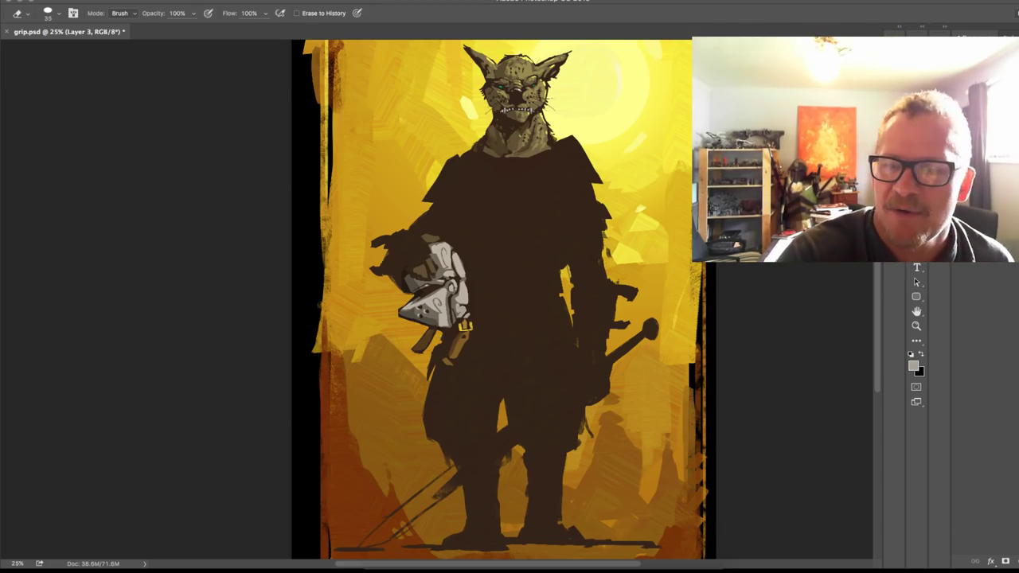
pyautogui.press('b')
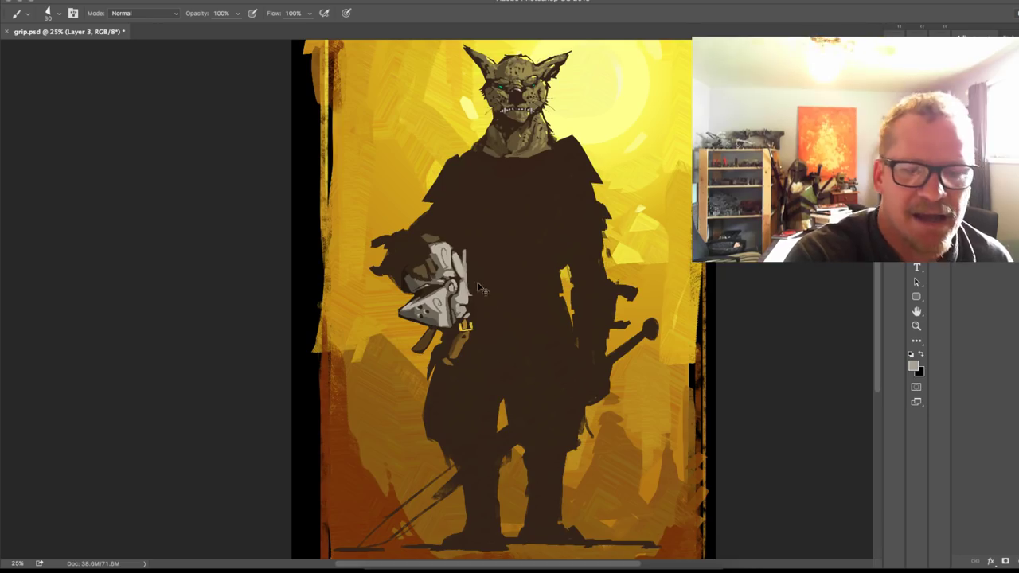
pyautogui.keyDown('alt'); pyautogui.click(474, 274); pyautogui.keyUp('alt')
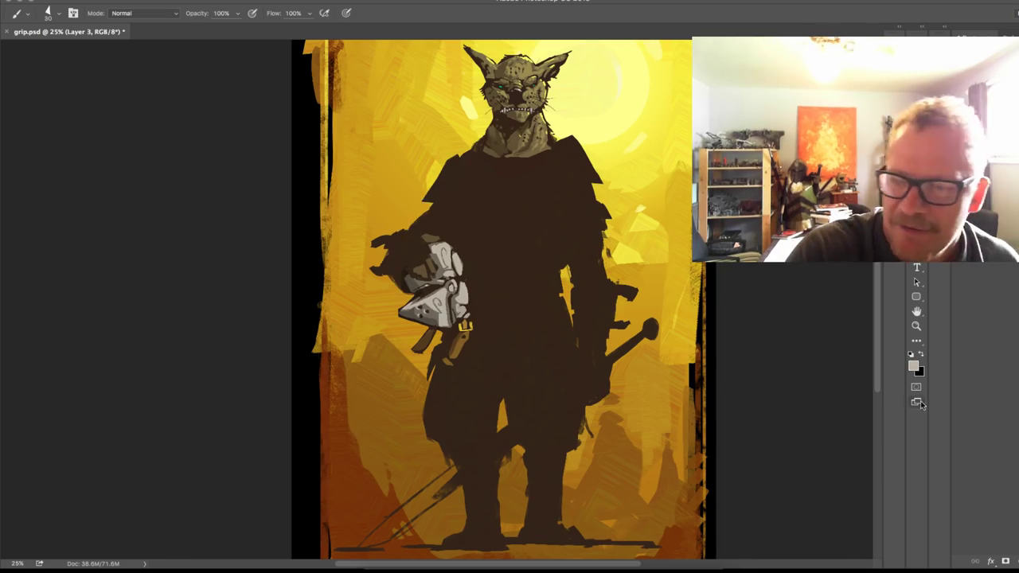
# Step: Paint pale cream highlights on the helmet's rear plates with a size 30 brush, then sample its grey and undo the last stroke
pyautogui.click(914, 365)
pyautogui.click(323, 199)
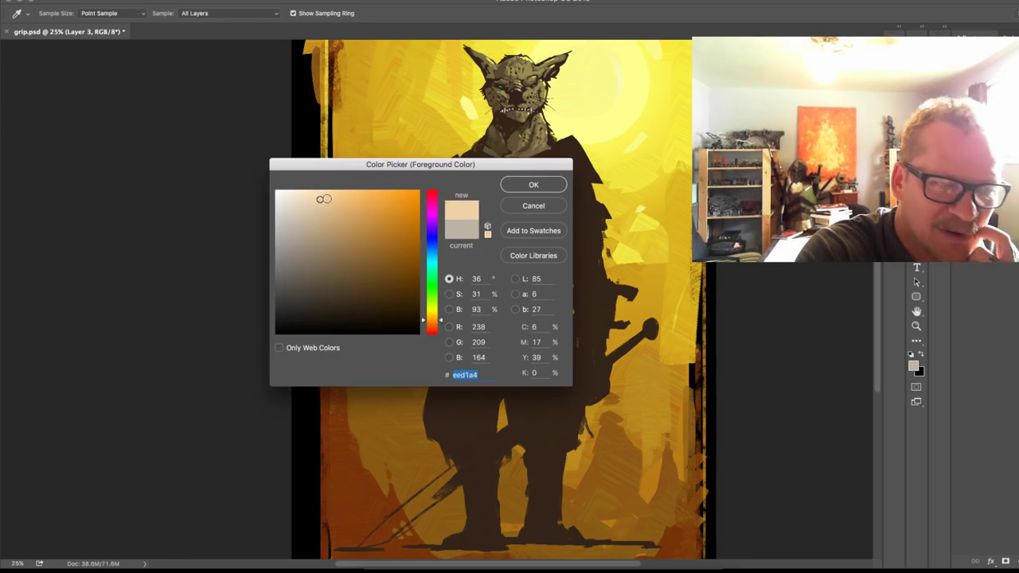
pyautogui.click(533, 185)
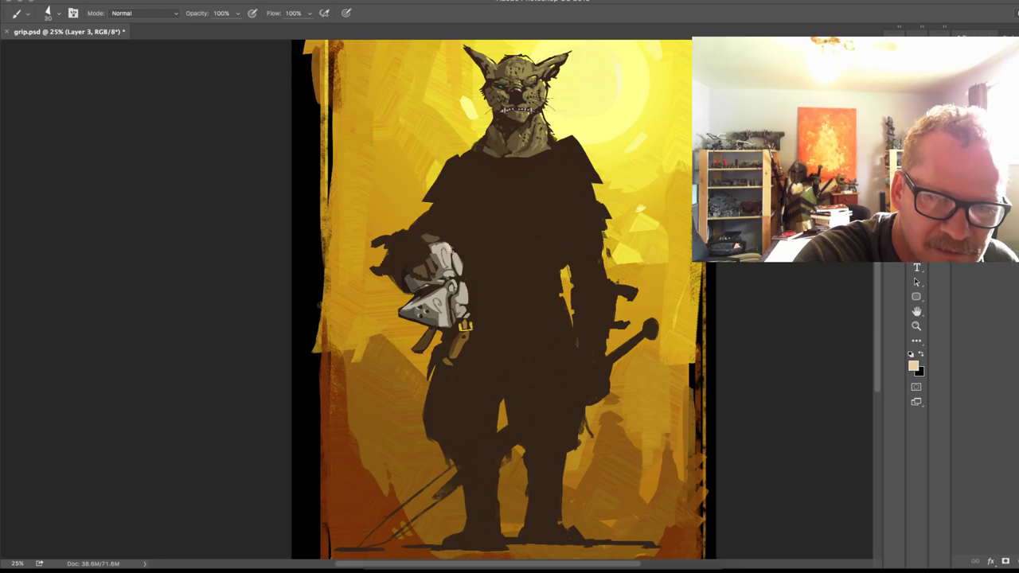
pyautogui.click(913, 365)
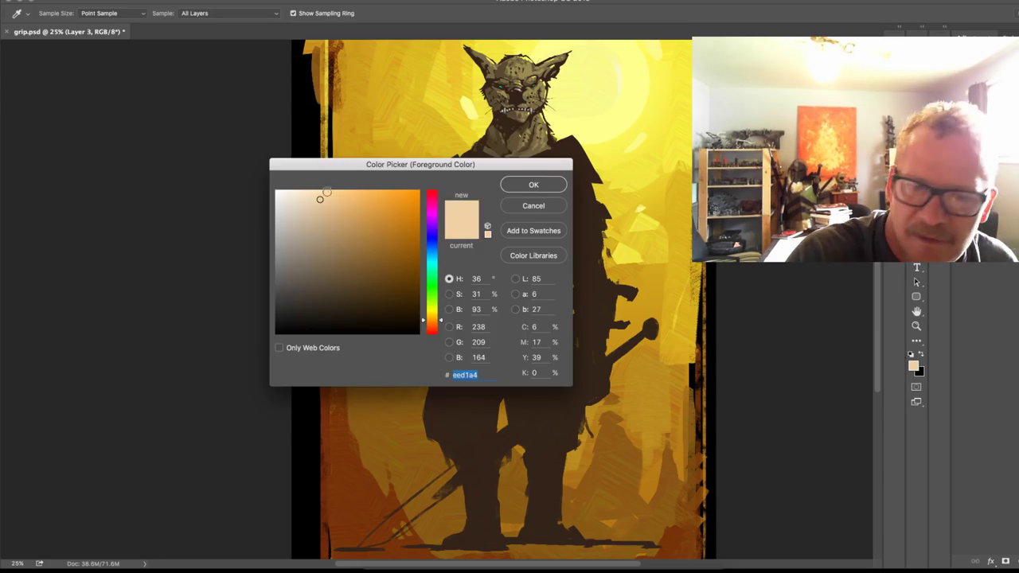
pyautogui.click(533, 184)
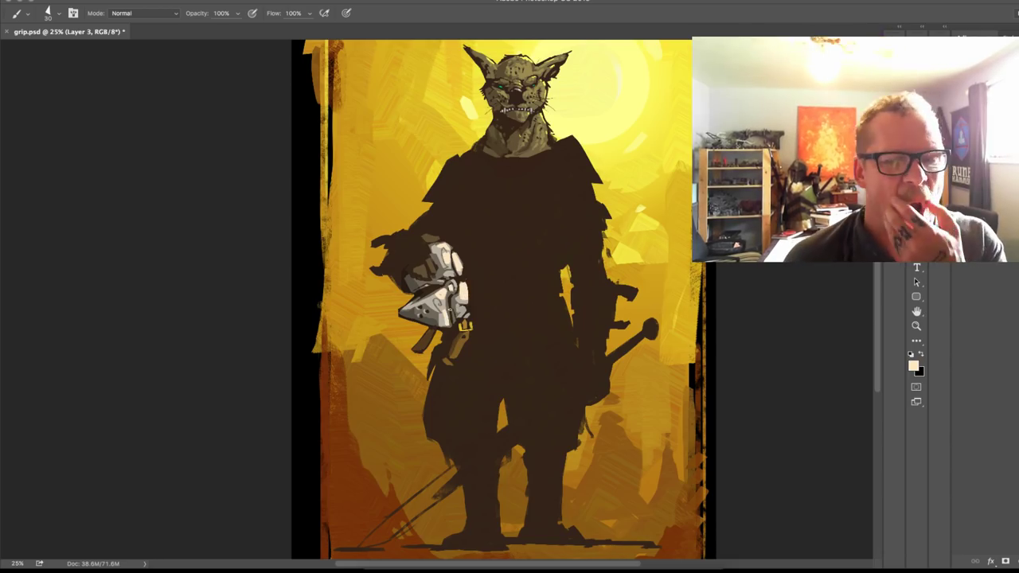
pyautogui.keyDown('alt'); pyautogui.click(435, 295); pyautogui.keyUp('alt')
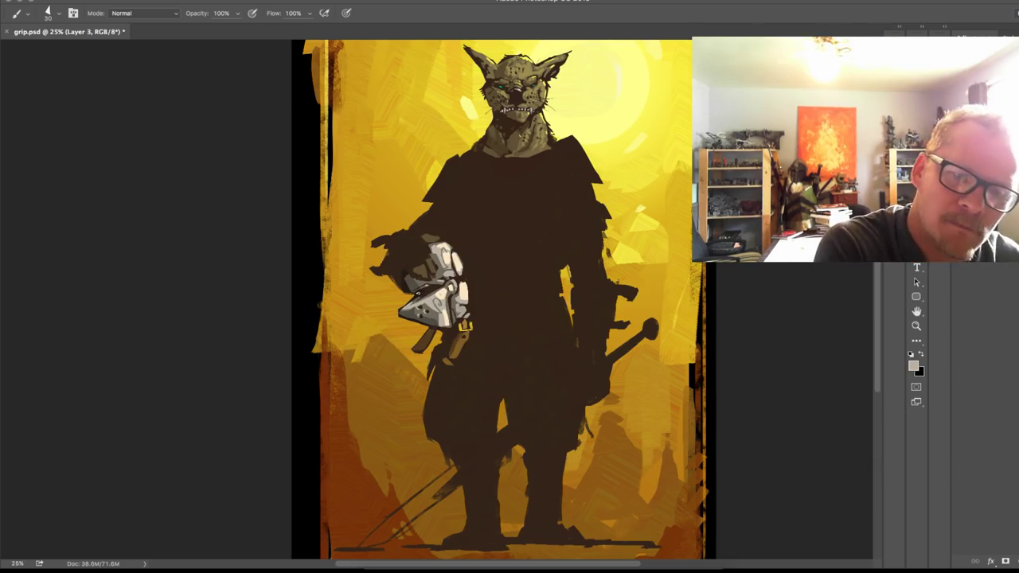
pyautogui.press('super+z')
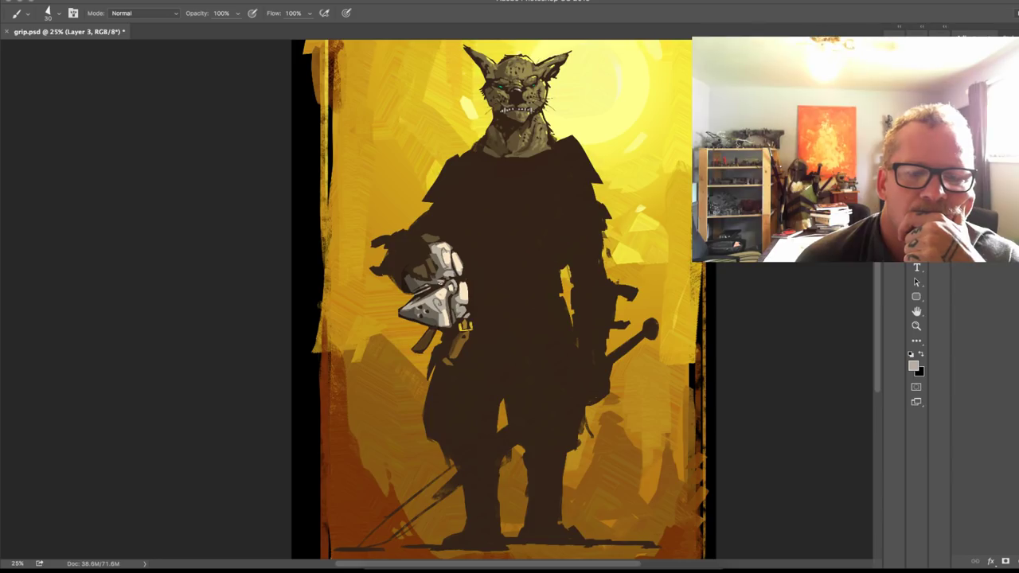
# Step: Fill the sword blade between the legs and the ground with solid dark brown using a size 70 brush
pyautogui.keyDown('alt'); pyautogui.click(559, 375); pyautogui.keyUp('alt')
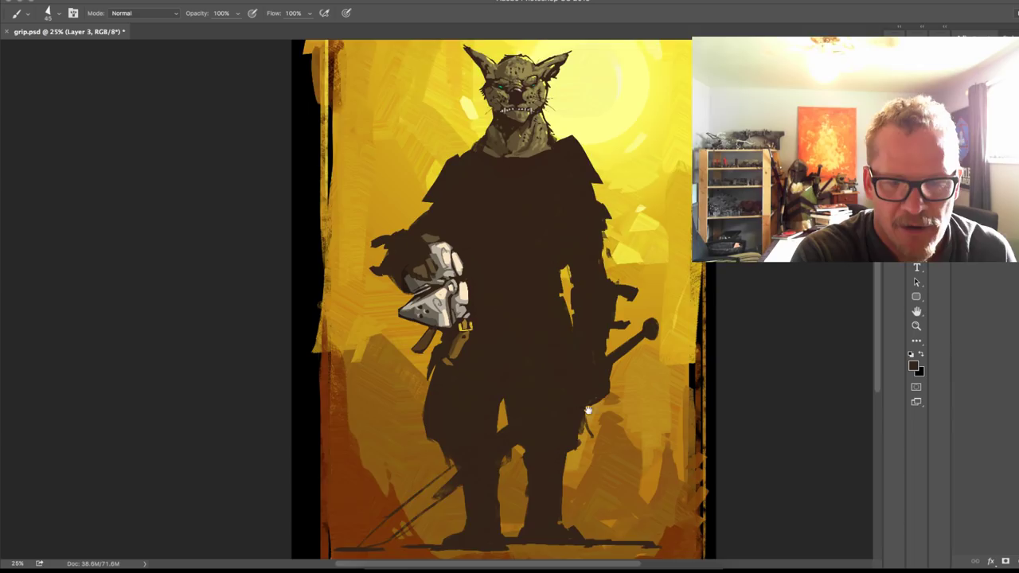
pyautogui.moveTo(588, 410); pyautogui.dragTo(725, 326)
pyautogui.moveTo(602, 364)
pyautogui.mouseDown()
pyautogui.moveTo(557, 417)
pyautogui.moveTo(597, 401)
pyautogui.moveTo(501, 463)
pyautogui.moveTo(546, 441)
pyautogui.moveTo(535, 444)
pyautogui.moveTo(600, 382)
pyautogui.moveTo(524, 441)
pyautogui.moveTo(605, 393)
pyautogui.moveTo(497, 464)
pyautogui.moveTo(578, 394)
pyautogui.mouseUp()
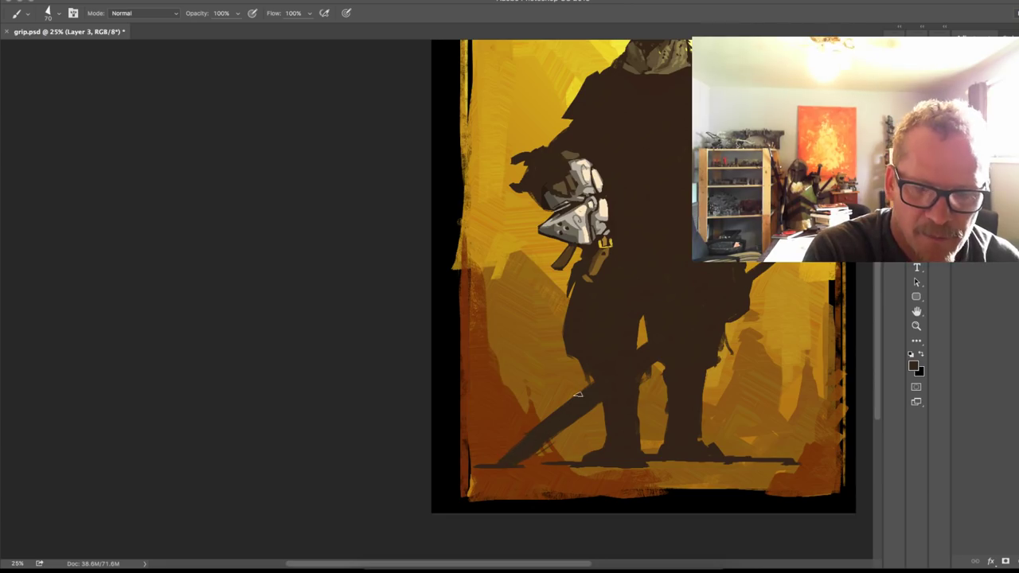
pyautogui.moveTo(690, 383)
pyautogui.mouseDown()
pyautogui.moveTo(638, 430)
pyautogui.moveTo(655, 405)
pyautogui.mouseUp()
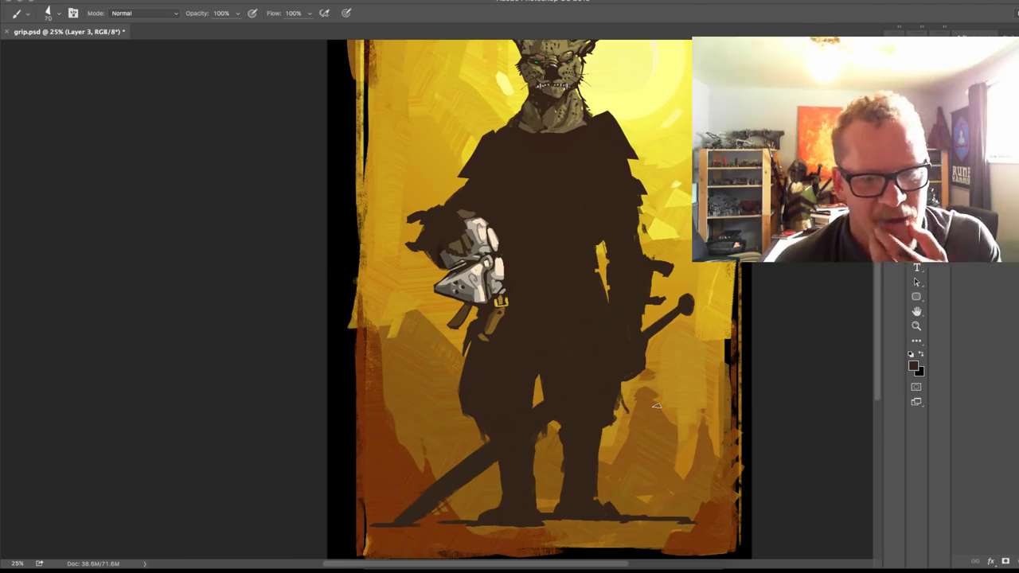
pyautogui.moveTo(660, 363); pyautogui.dragTo(629, 414)
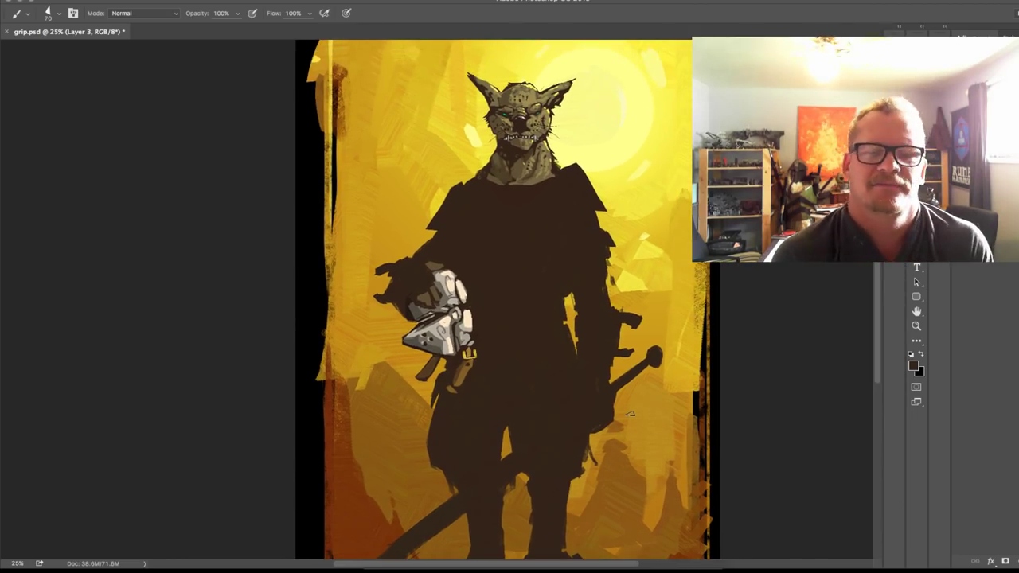
# Step: Extend the shoulder armour above the helmet arm outward in dark brown with a size 175 brush and trim its upper edge with a size 35 eraser
pyautogui.press(']')
pyautogui.press(']')
pyautogui.press(']')
pyautogui.press(']')
pyautogui.press(']')
pyautogui.press(']')
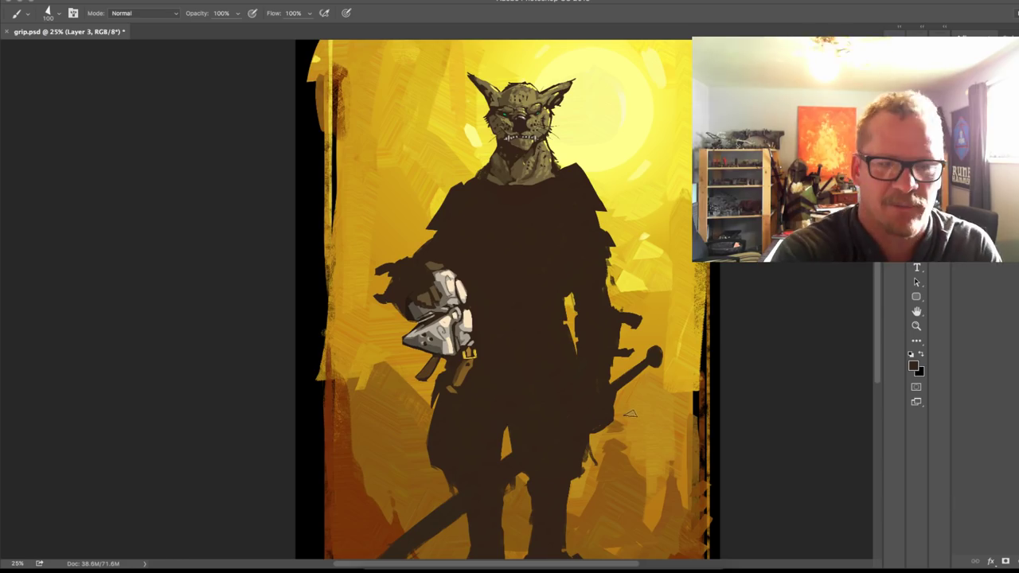
pyautogui.moveTo(460, 188); pyautogui.dragTo(423, 241)
pyautogui.press('super+z')
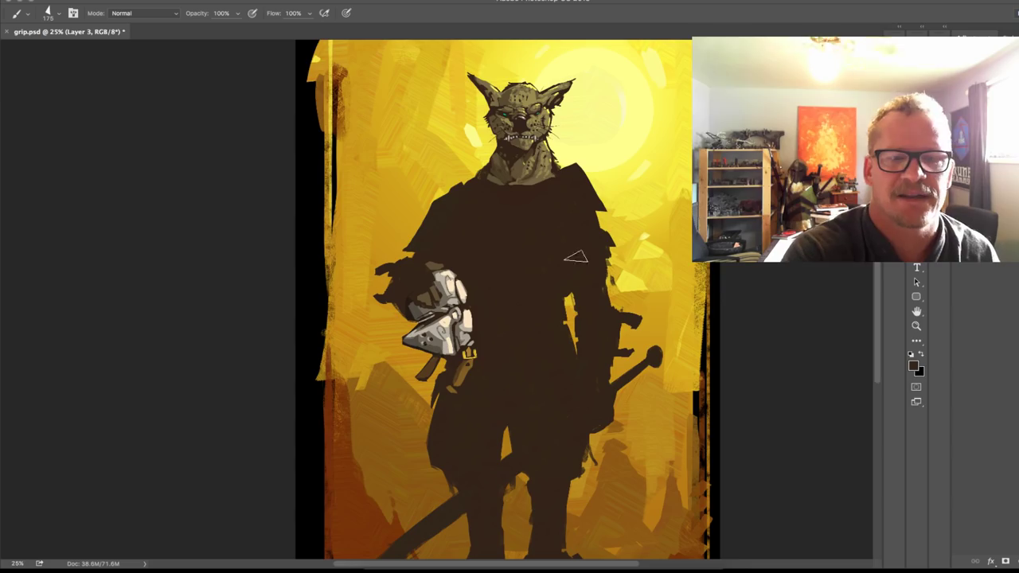
pyautogui.moveTo(409, 245); pyautogui.dragTo(426, 241)
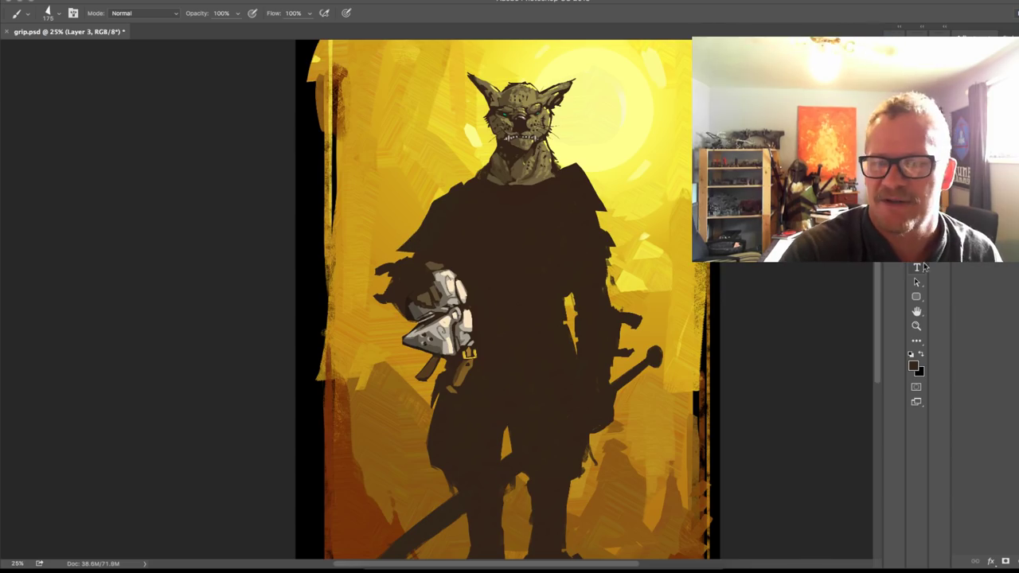
pyautogui.press('e')
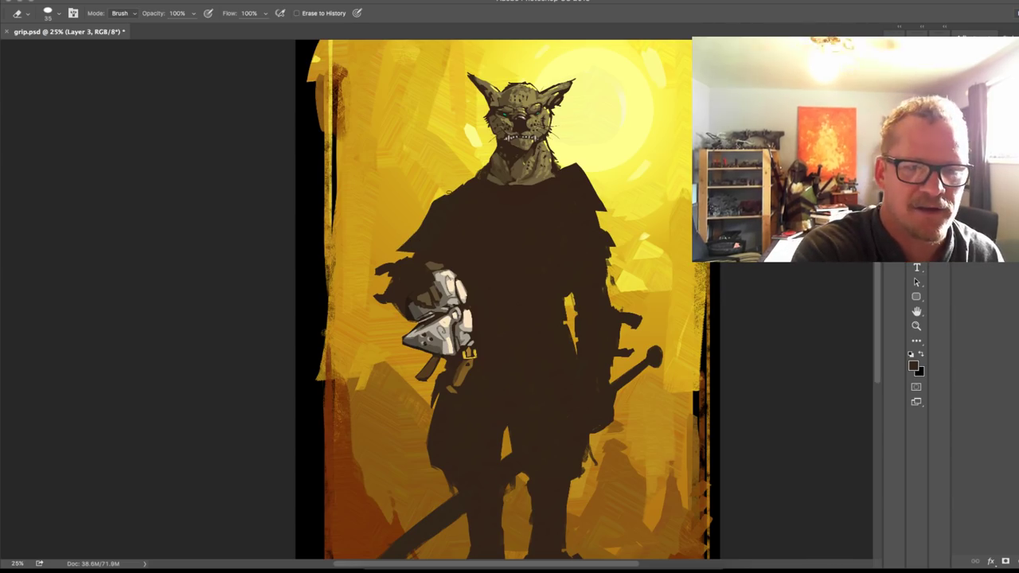
pyautogui.moveTo(449, 192); pyautogui.dragTo(430, 209)
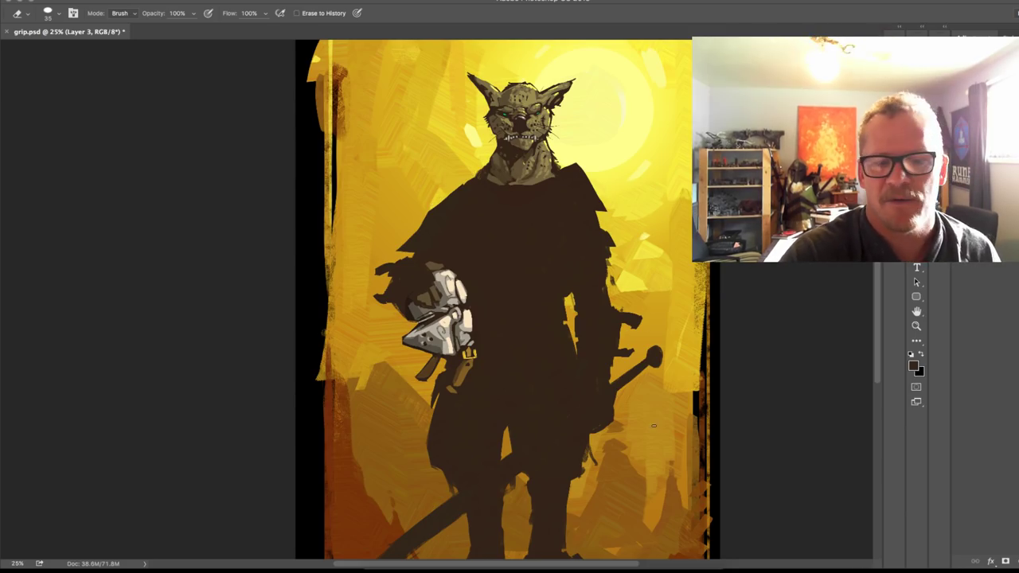
# Step: Outline a triangular chest cloth from the shoulder plate to the helmet arm and waist in sampled strap brown with a size 80 brush
pyautogui.press('b')
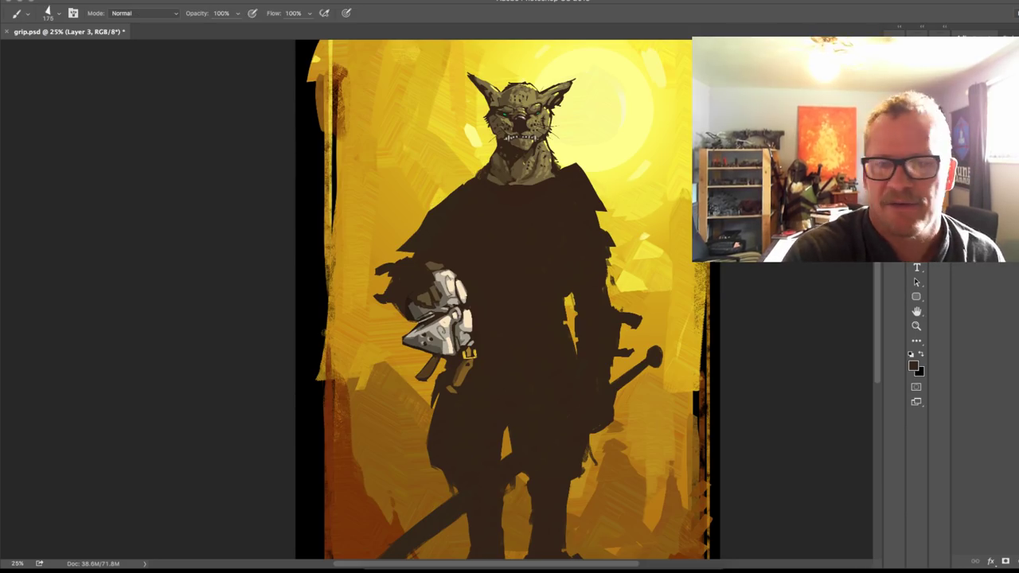
pyautogui.keyDown('alt'); pyautogui.click(465, 364); pyautogui.keyUp('alt')
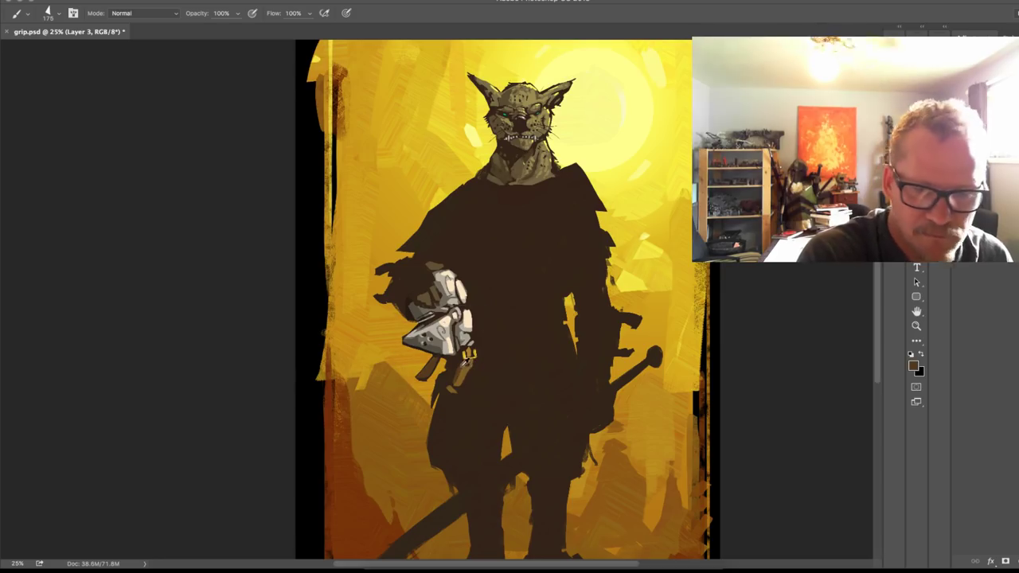
pyautogui.press('[')
pyautogui.press('[')
pyautogui.press('[')
pyautogui.press('[')
pyautogui.press('[')
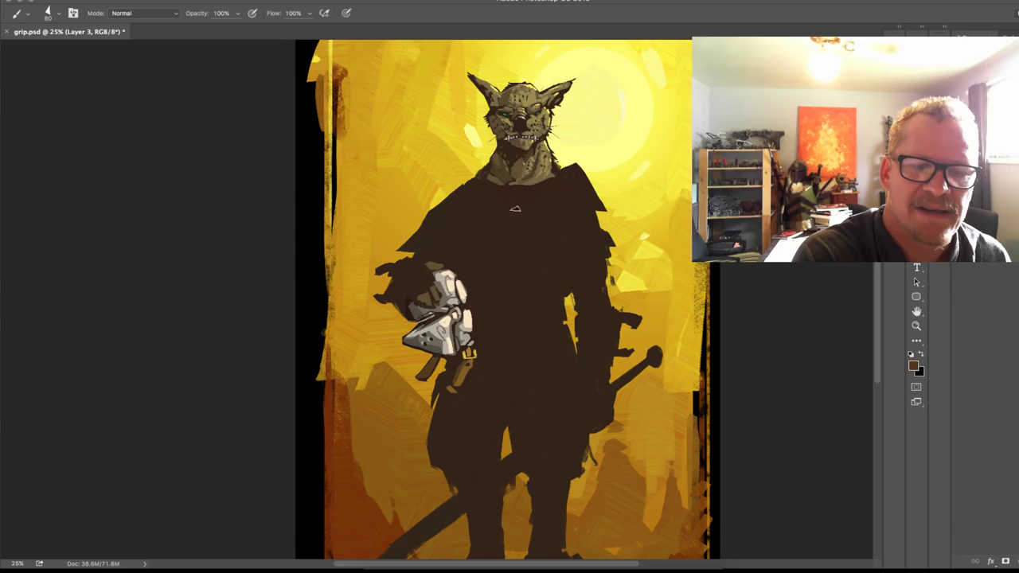
pyautogui.moveTo(569, 174)
pyautogui.mouseDown()
pyautogui.moveTo(444, 243)
pyautogui.moveTo(529, 354)
pyautogui.mouseUp()
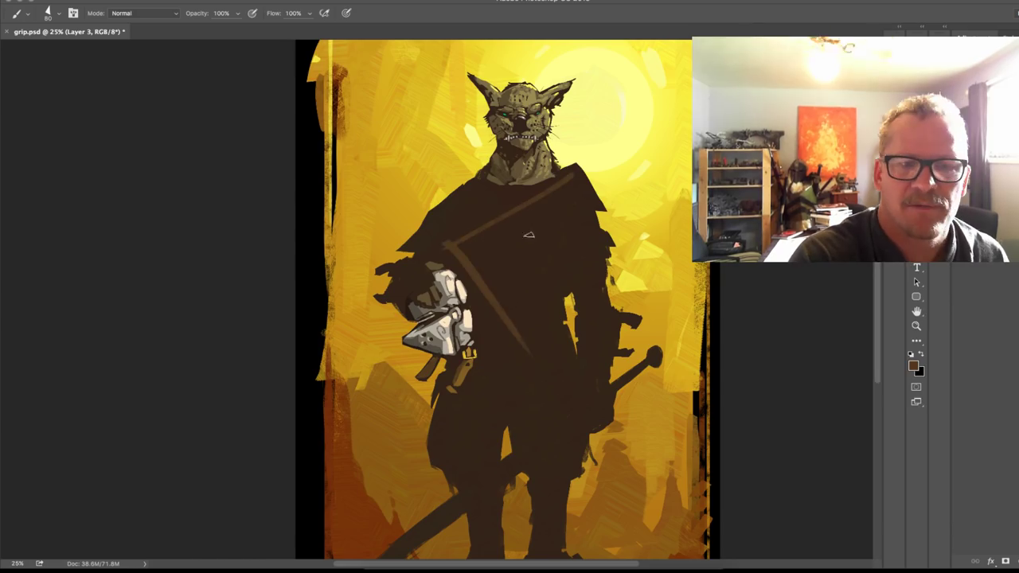
pyautogui.hotkey('ctrl', 'z')
pyautogui.moveTo(448, 242)
pyautogui.mouseDown()
pyautogui.moveTo(498, 323)
pyautogui.moveTo(587, 195)
pyautogui.moveTo(581, 183)
pyautogui.mouseUp()
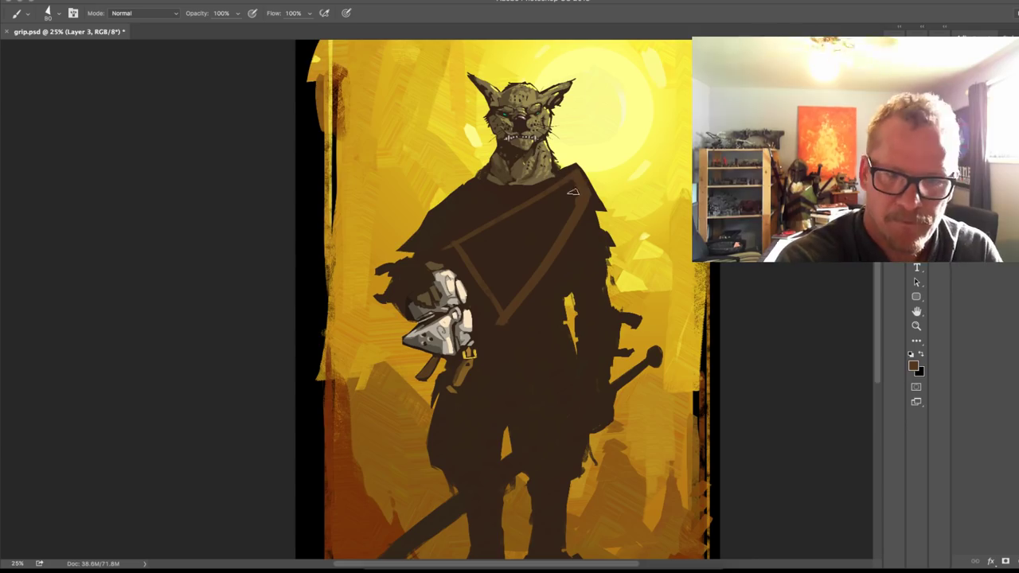
# Step: Fill the triangular chest cloth with solid brown using a size 100 brush and add brown cloth beside the neck
pyautogui.press(']')
pyautogui.moveTo(558, 192)
pyautogui.mouseDown()
pyautogui.moveTo(458, 243)
pyautogui.moveTo(490, 232)
pyautogui.moveTo(522, 255)
pyautogui.moveTo(542, 213)
pyautogui.moveTo(568, 192)
pyautogui.moveTo(552, 231)
pyautogui.moveTo(492, 294)
pyautogui.mouseUp()
pyautogui.moveTo(472, 188); pyautogui.dragTo(498, 202)
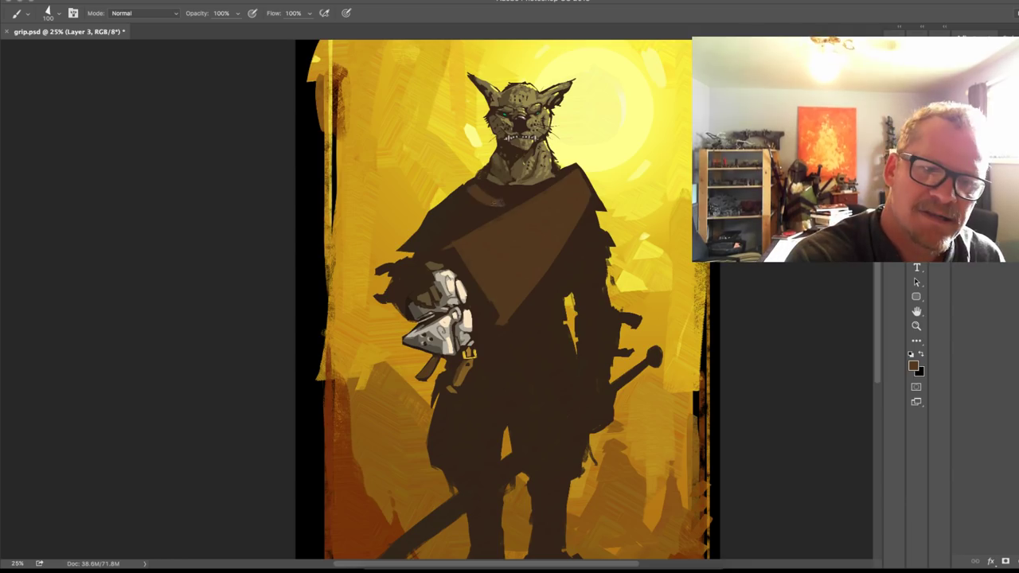
# Step: Paint the shoulder plate area back to sampled dark brown, separating it from the upper corner of the chest cloth
pyautogui.keyDown('alt'); pyautogui.click(595, 206); pyautogui.keyUp('alt')
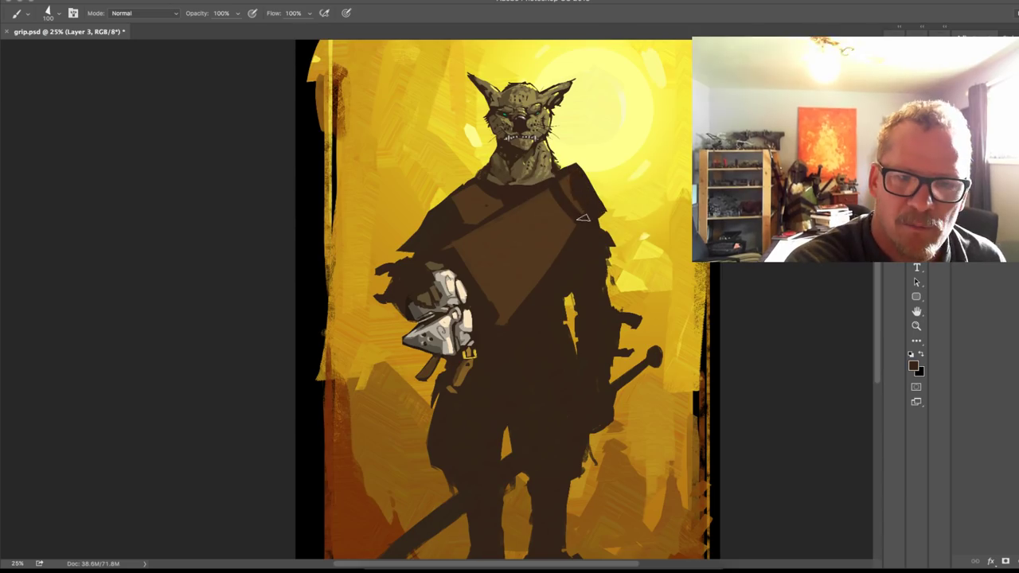
pyautogui.press('super+z')
pyautogui.moveTo(595, 210)
pyautogui.mouseDown()
pyautogui.moveTo(555, 187)
pyautogui.moveTo(575, 196)
pyautogui.moveTo(580, 179)
pyautogui.mouseUp()
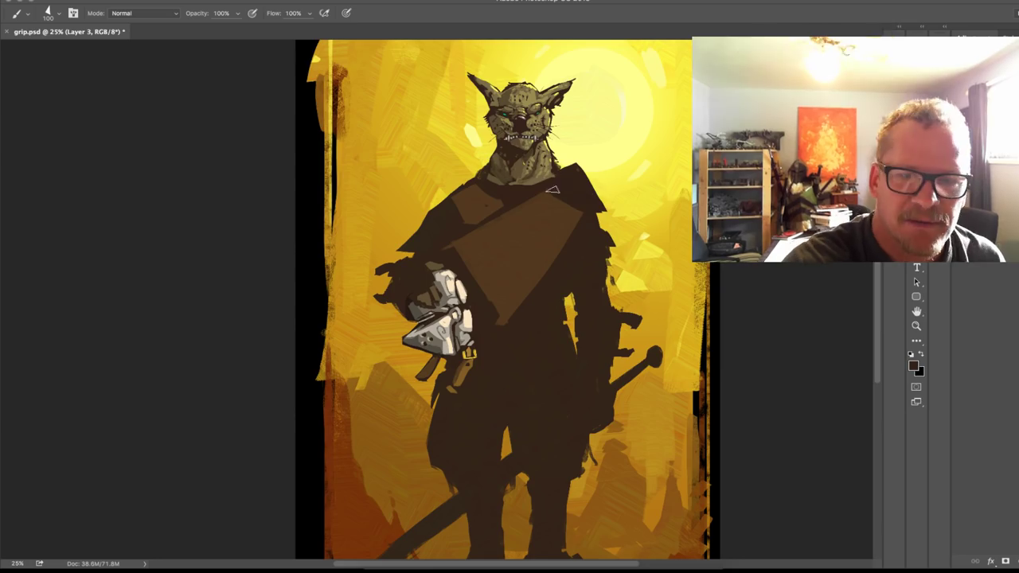
# Step: Paint dark brown horizontal and diagonal strap bands across the upper chest with a size 100 brush, redoing the diagonal stroke
pyautogui.keyDown('alt'); pyautogui.click(565, 192); pyautogui.keyUp('alt')
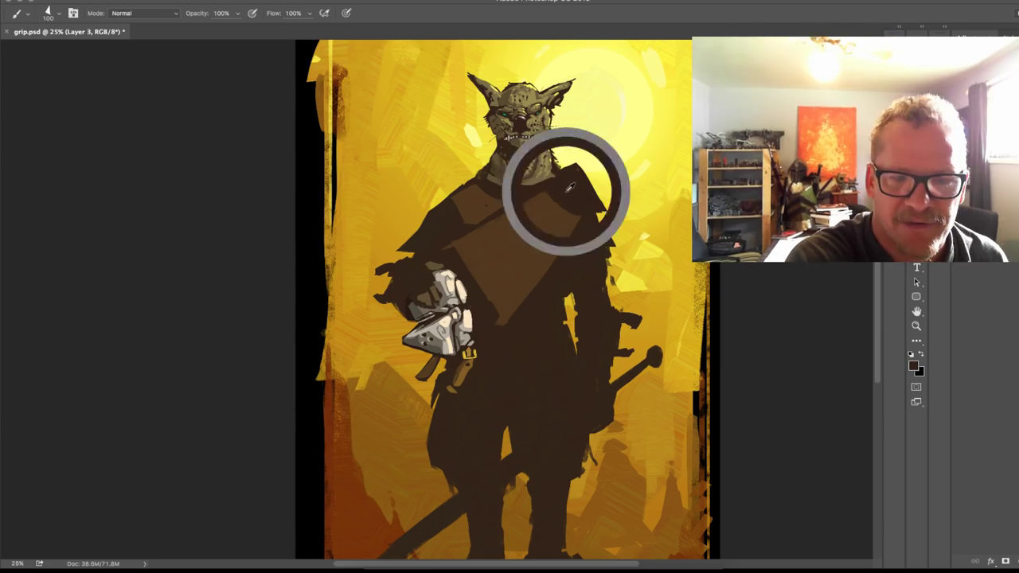
pyautogui.moveTo(514, 202); pyautogui.dragTo(568, 209)
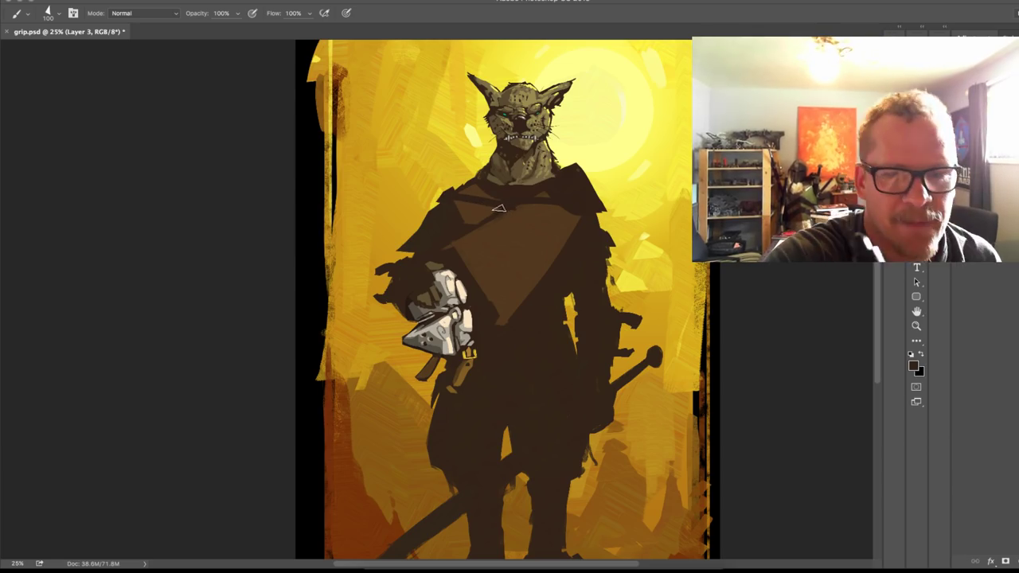
pyautogui.moveTo(500, 209); pyautogui.dragTo(562, 250)
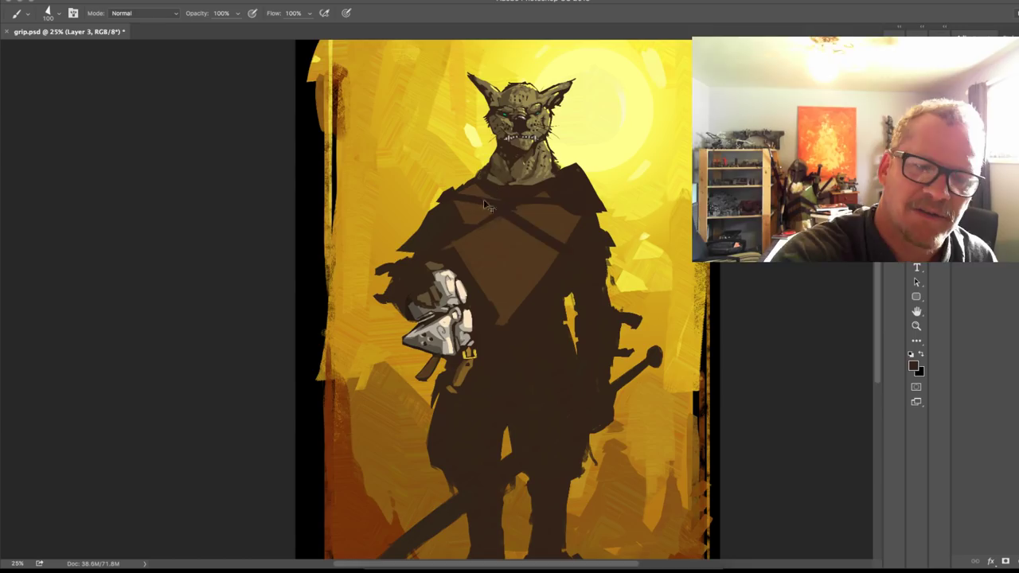
pyautogui.press('super+z')
pyautogui.moveTo(460, 201); pyautogui.dragTo(582, 271)
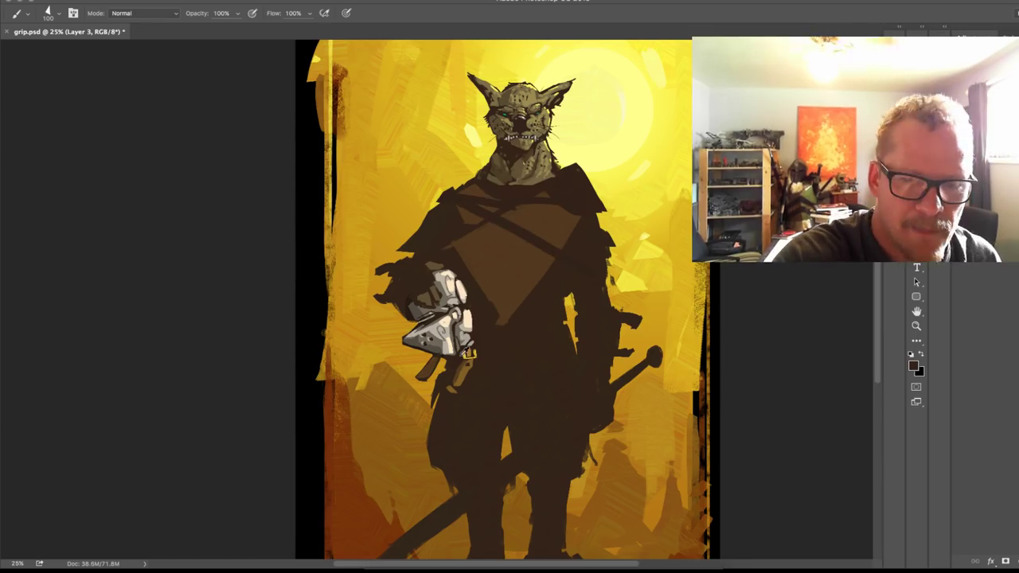
# Step: Paint tan leather straps over both dark chest bands with a size 70 brush, then trim the horizontal strap in sampled dark brown
pyautogui.keyDown('alt'); pyautogui.click(464, 370); pyautogui.keyUp('alt')
pyautogui.press('[')
pyautogui.press('[')
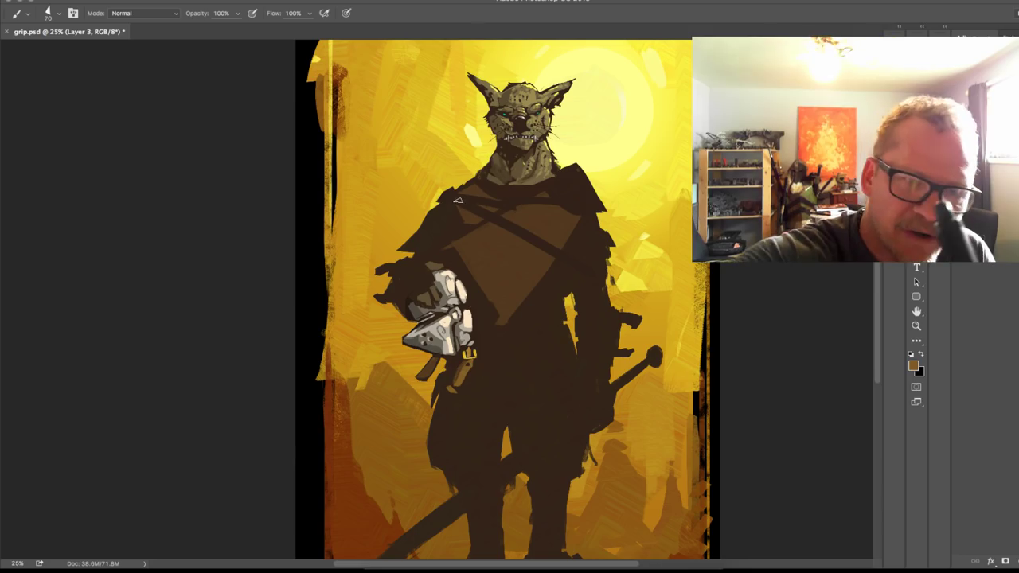
pyautogui.moveTo(457, 201); pyautogui.dragTo(562, 254)
pyautogui.press('super+z')
pyautogui.moveTo(457, 201); pyautogui.dragTo(576, 258)
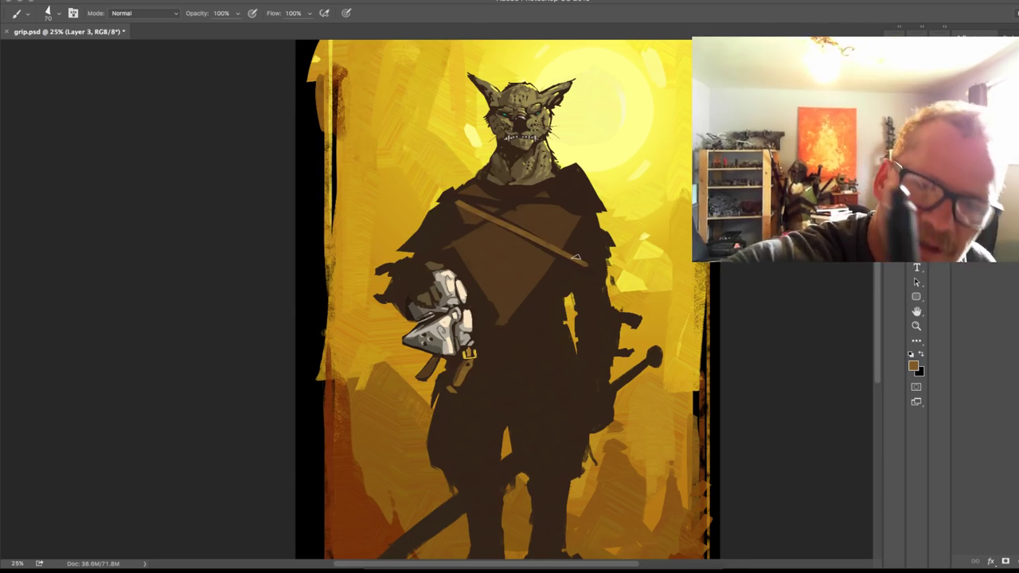
pyautogui.moveTo(461, 200); pyautogui.dragTo(570, 202)
pyautogui.keyDown('alt'); pyautogui.click(570, 189); pyautogui.keyUp('alt')
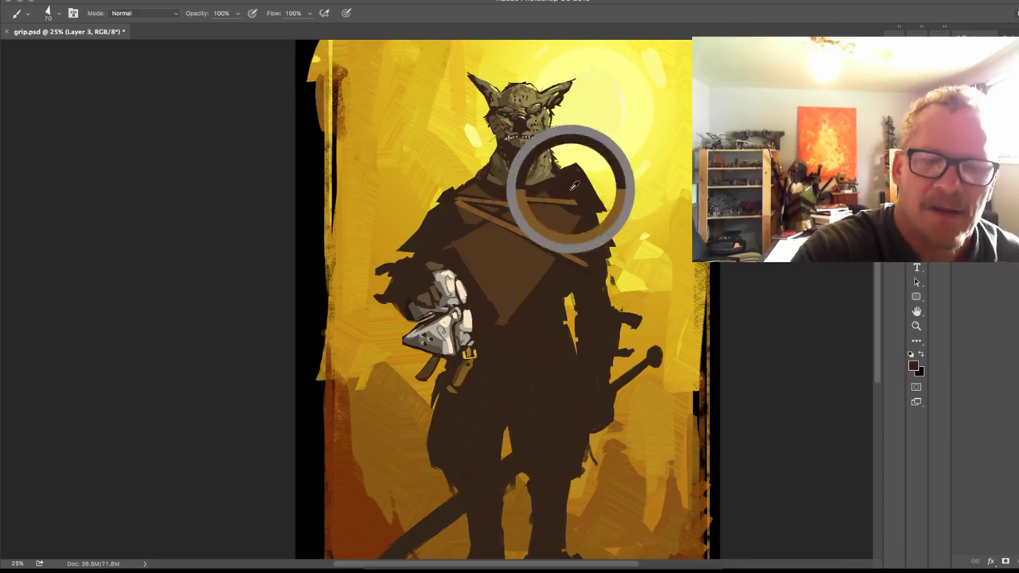
# Step: Fill the shoulder plate beside the neck with grey sampled from the helmet, keeping a dark brown outline
pyautogui.keyDown('alt'); pyautogui.click(447, 298); pyautogui.keyUp('alt')
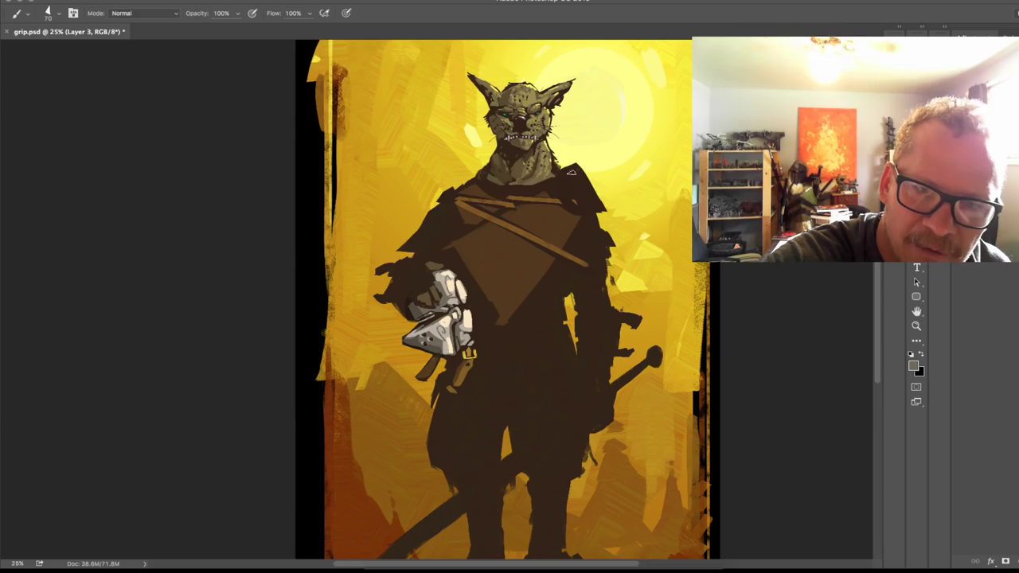
pyautogui.moveTo(570, 170)
pyautogui.mouseDown()
pyautogui.moveTo(558, 188)
pyautogui.moveTo(599, 205)
pyautogui.moveTo(574, 182)
pyautogui.moveTo(574, 204)
pyautogui.mouseUp()
pyautogui.keyDown('alt'); pyautogui.click(562, 212); pyautogui.keyUp('alt')
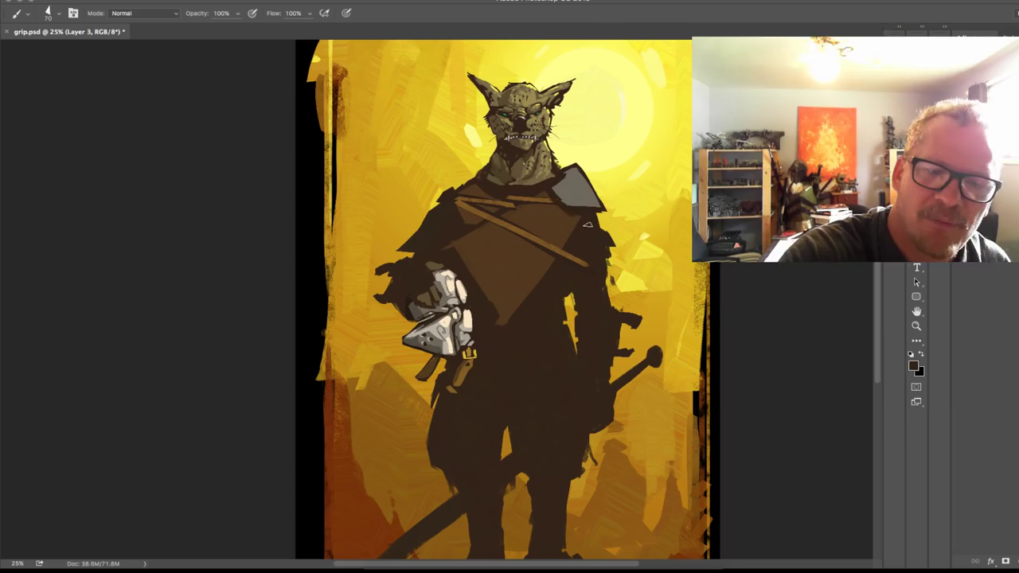
# Step: Shade the shoulder plate with light greys sampled from the helmet and add pale cream highlights
pyautogui.keyDown('alt'); pyautogui.click(440, 319); pyautogui.keyUp('alt')
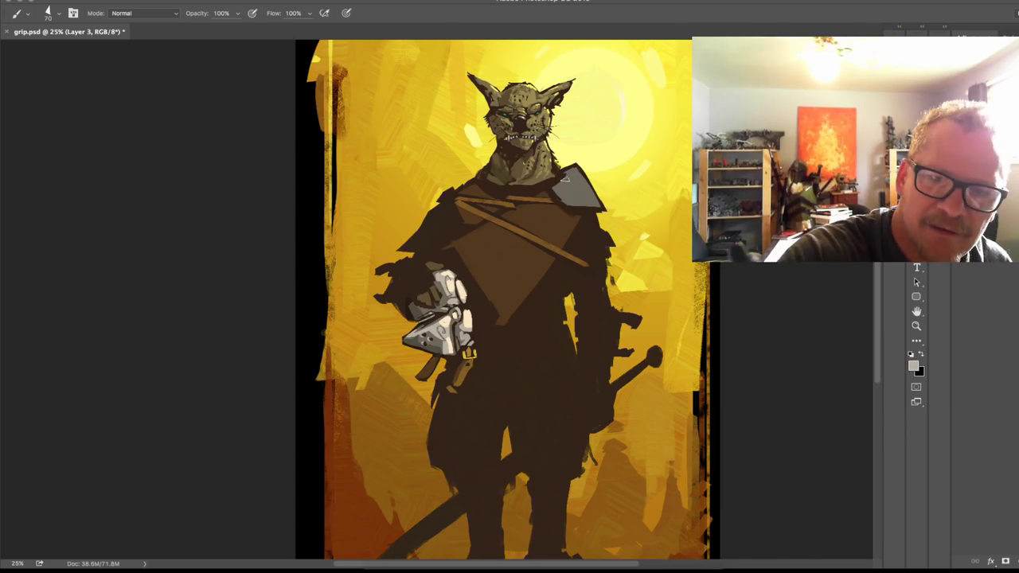
pyautogui.moveTo(567, 182)
pyautogui.mouseDown()
pyautogui.moveTo(588, 196)
pyautogui.moveTo(567, 184)
pyautogui.moveTo(581, 202)
pyautogui.moveTo(434, 328)
pyautogui.moveTo(570, 173)
pyautogui.mouseUp()
pyautogui.keyDown('alt'); pyautogui.click(436, 321); pyautogui.keyUp('alt')
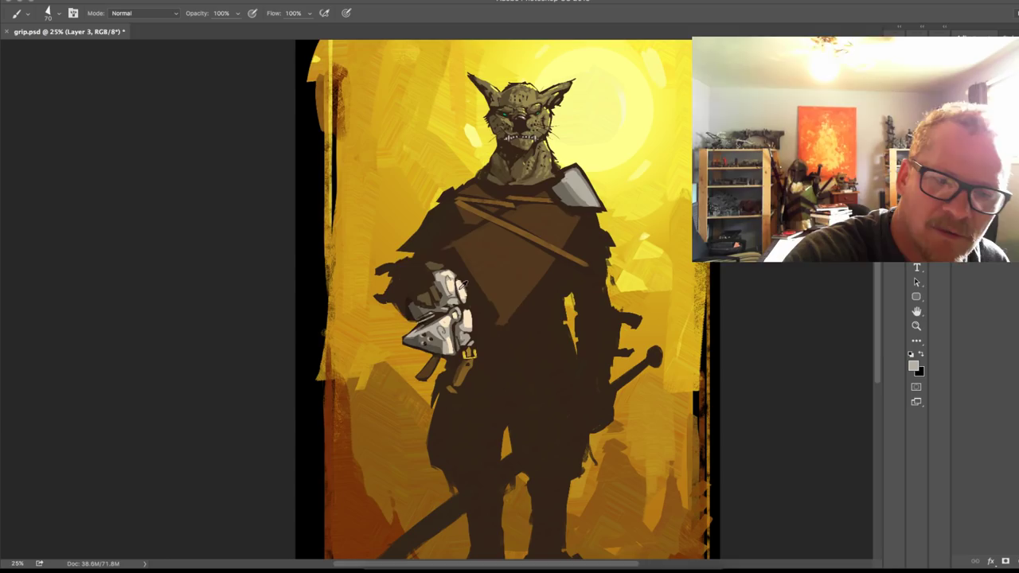
pyautogui.keyDown('alt'); pyautogui.click(465, 285); pyautogui.keyUp('alt')
pyautogui.moveTo(570, 172); pyautogui.dragTo(589, 196)
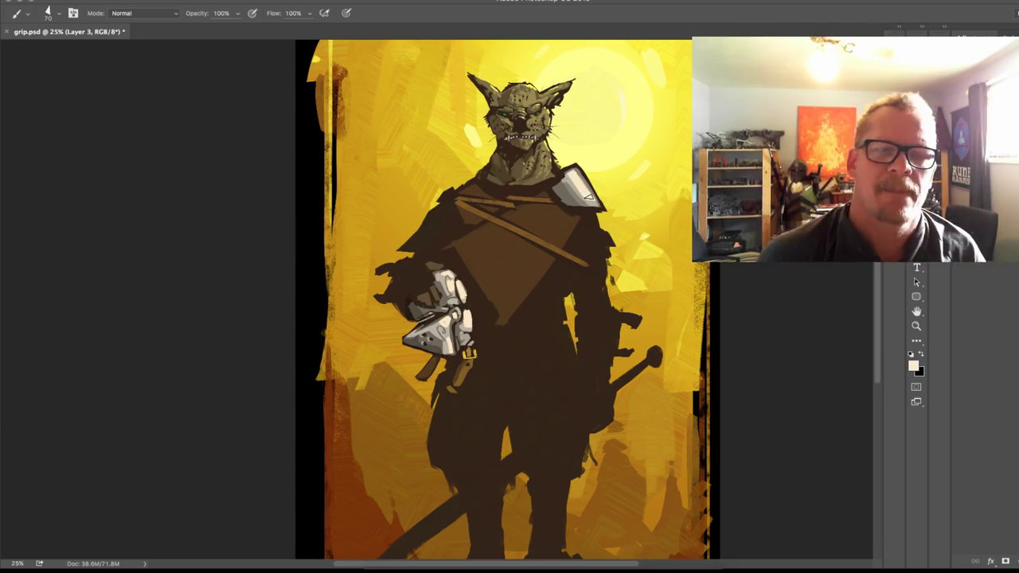
# Step: Add small grey rivets at the inner corners of the shoulder plate with a size 35 brush and highlight them in pale cream
pyautogui.keyDown('alt'); pyautogui.click(583, 204); pyautogui.keyUp('alt')
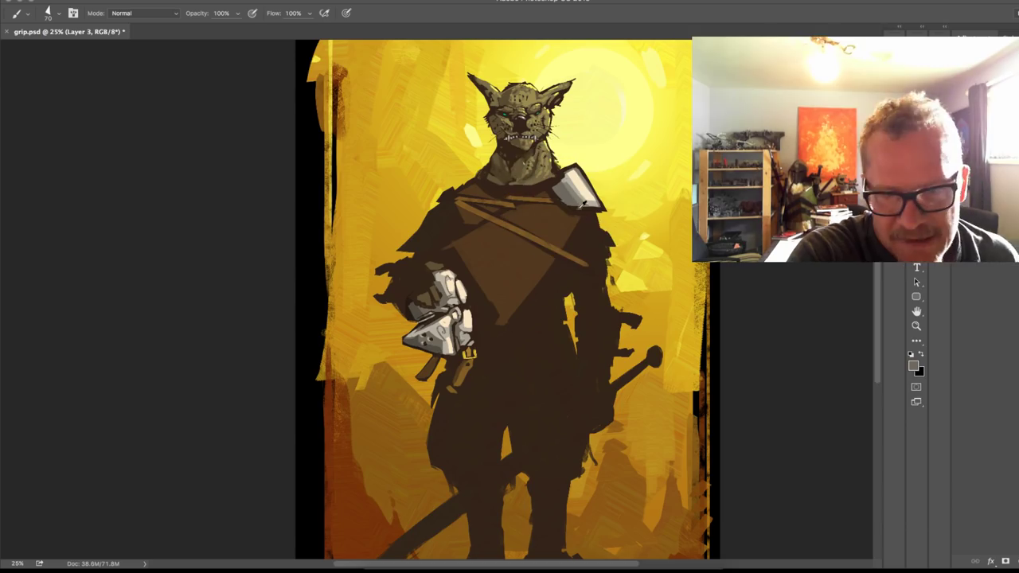
pyautogui.press('[')
pyautogui.press('[')
pyautogui.press('[')
pyautogui.press('[')
pyautogui.press('[')
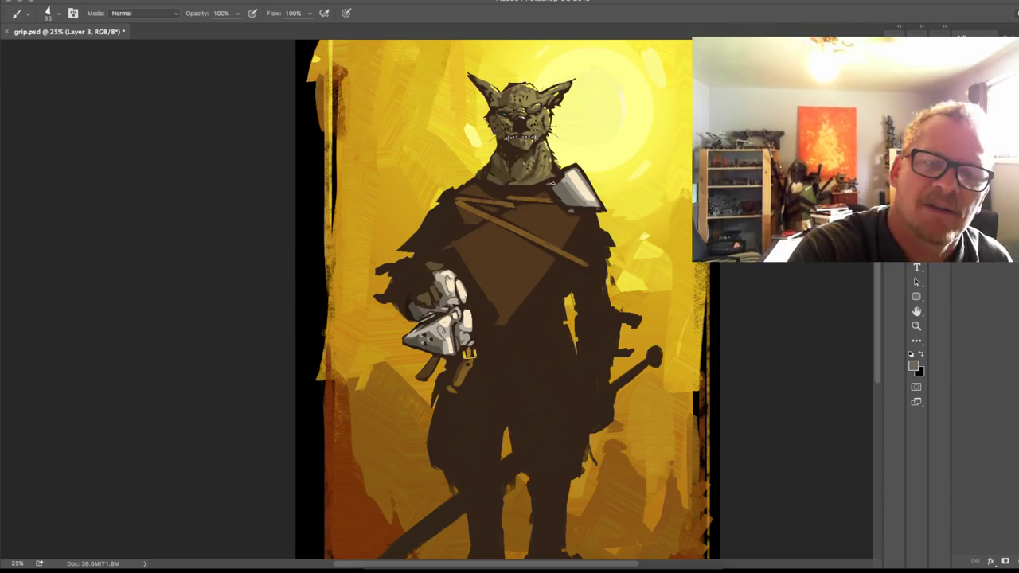
pyautogui.keyDown('alt'); pyautogui.click(553, 182); pyautogui.keyUp('alt')
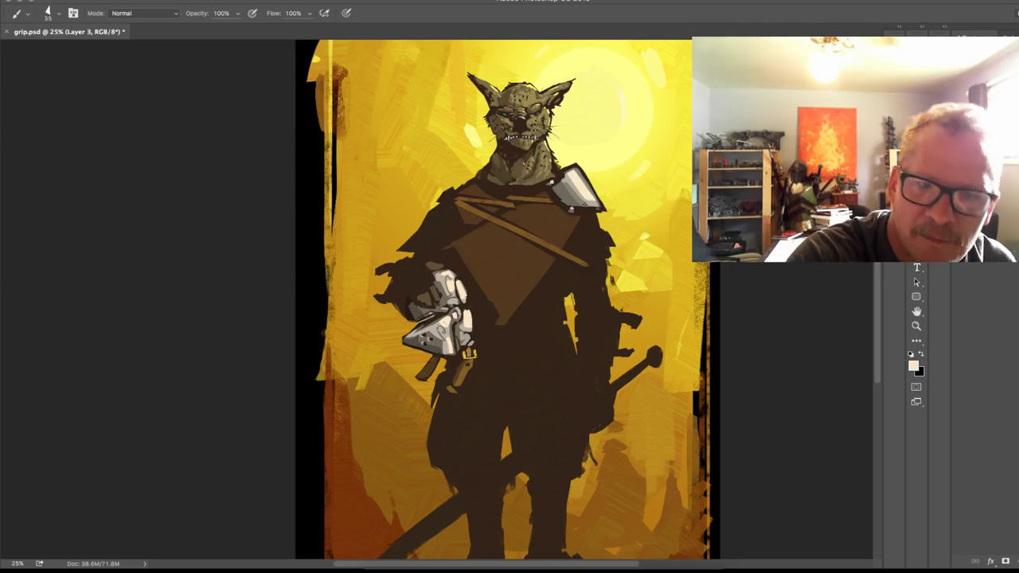
# Step: Paint a small buckle on the horizontal chest strap in sampled dark brown and grey, finishing with a size 20 brush
pyautogui.keyDown('alt'); pyautogui.click(544, 197); pyautogui.keyUp('alt')
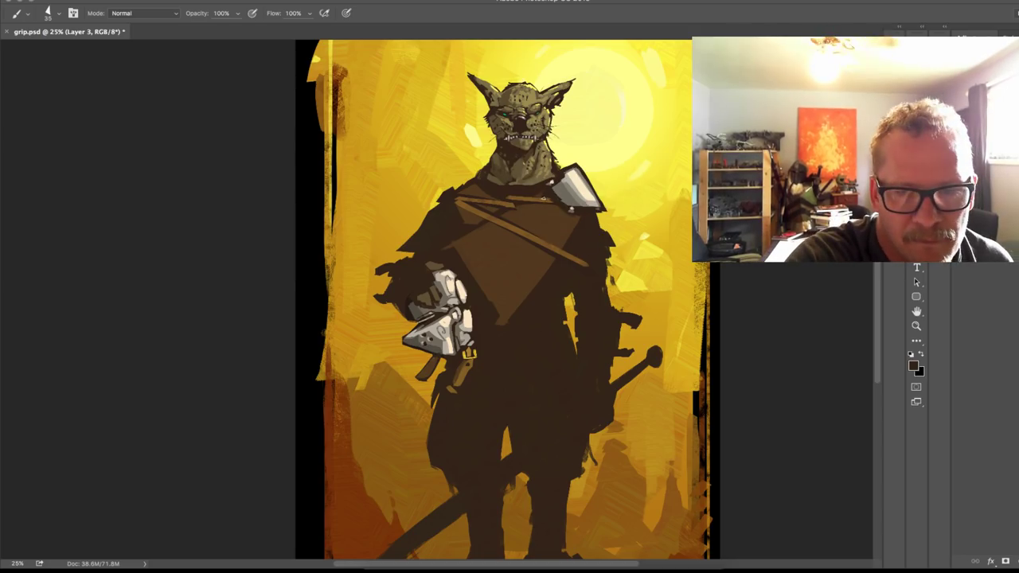
pyautogui.keyDown('alt'); pyautogui.click(553, 195); pyautogui.keyUp('alt')
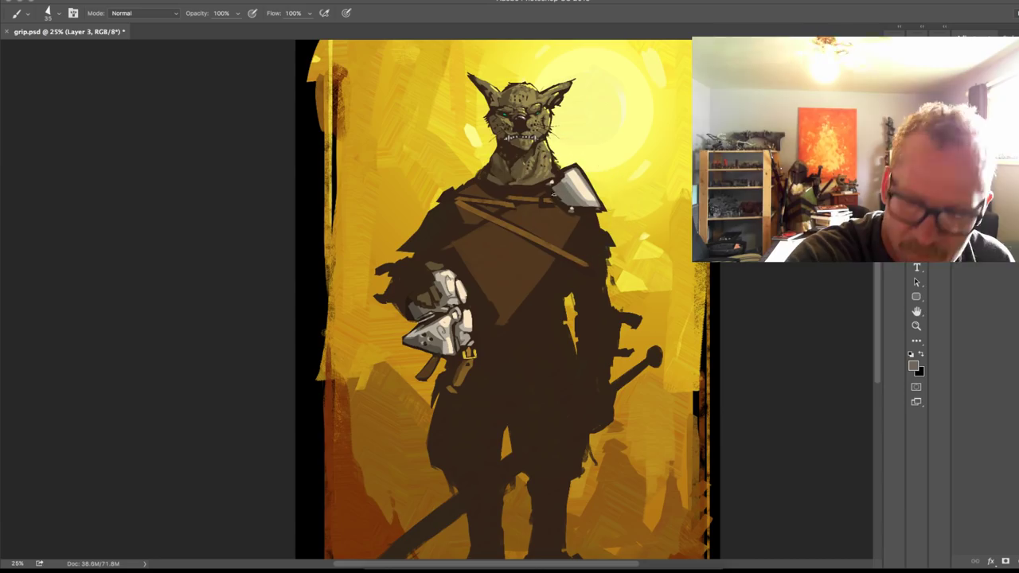
pyautogui.press('[')
pyautogui.press('[')
pyautogui.press('[')
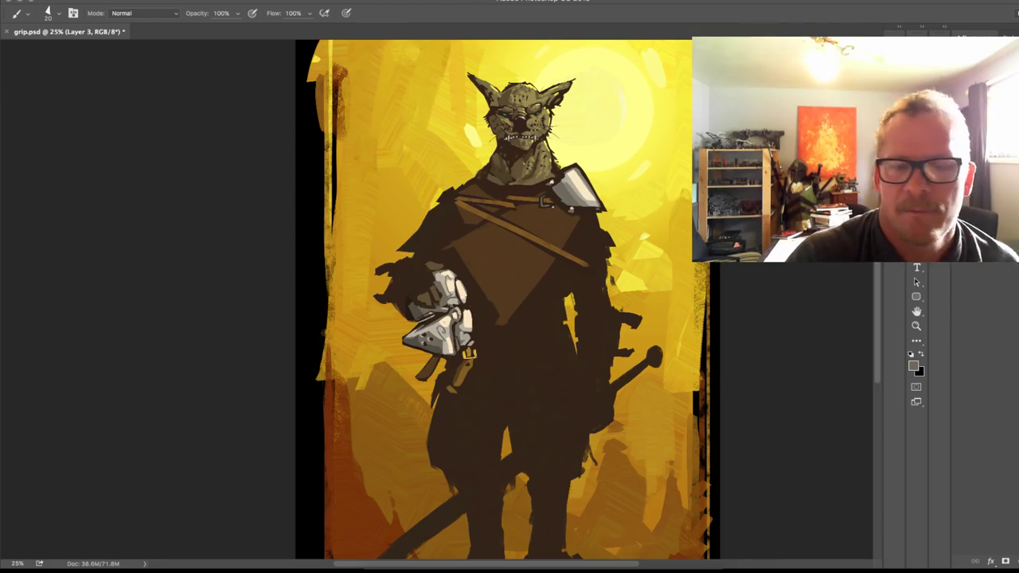
# Step: Switch the foreground colour to white and brighten the metal highlights with a brush enlarged to size 35
pyautogui.click(910, 355)
pyautogui.click(921, 354)
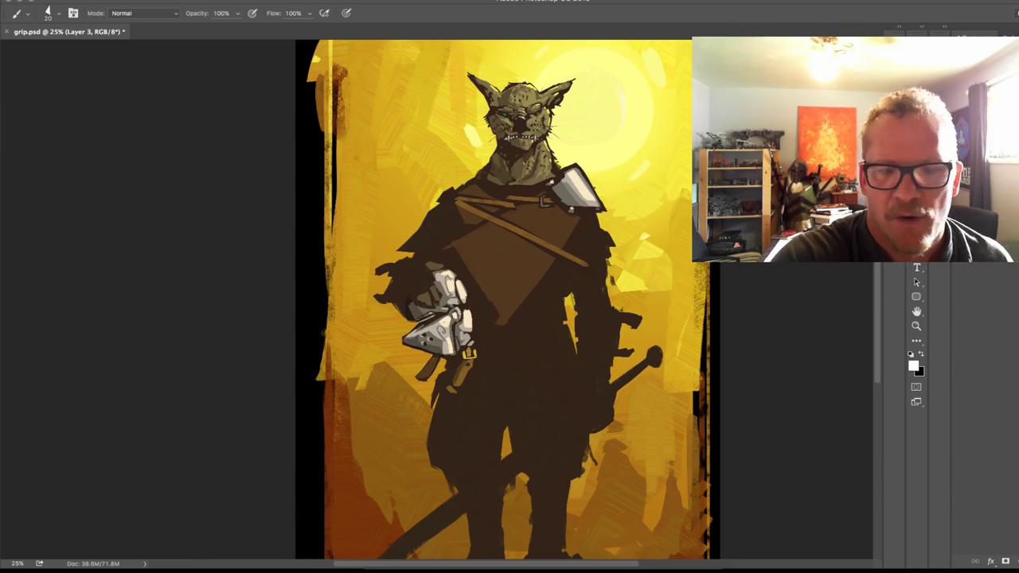
pyautogui.press(']')
pyautogui.press(']')
pyautogui.press(']')
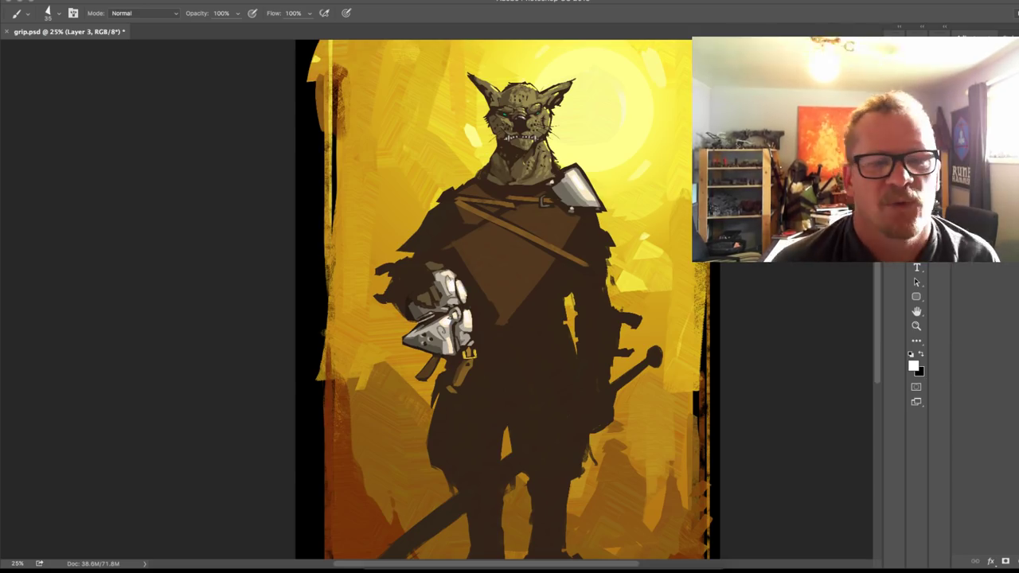
# Step: Refine the shoulder plate's inner edge and lower shading in sampled greys, then touch up the horizontal strap in its sampled brown
pyautogui.keyDown('alt'); pyautogui.click(557, 183); pyautogui.keyUp('alt')
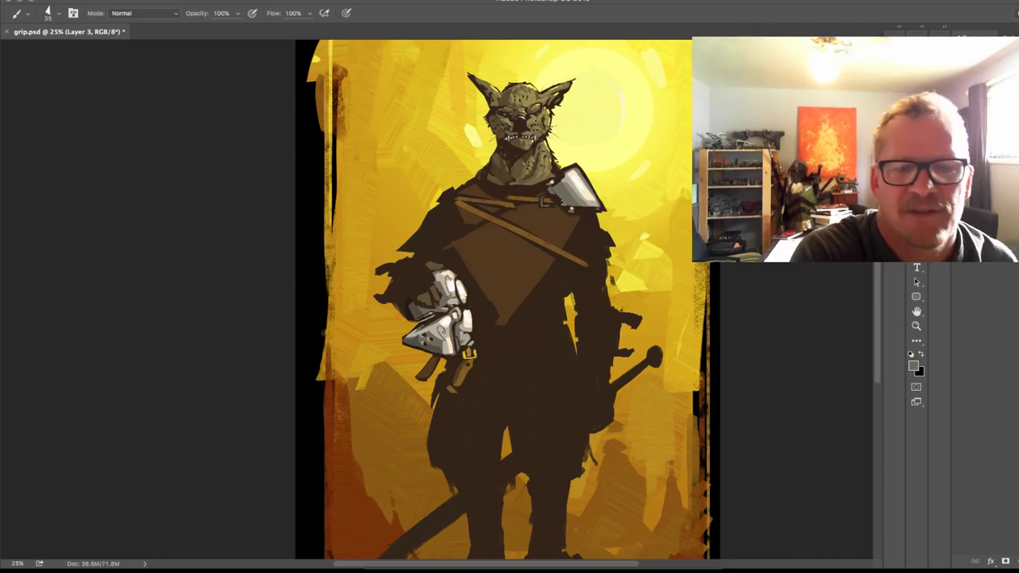
pyautogui.keyDown('alt'); pyautogui.click(586, 202); pyautogui.keyUp('alt')
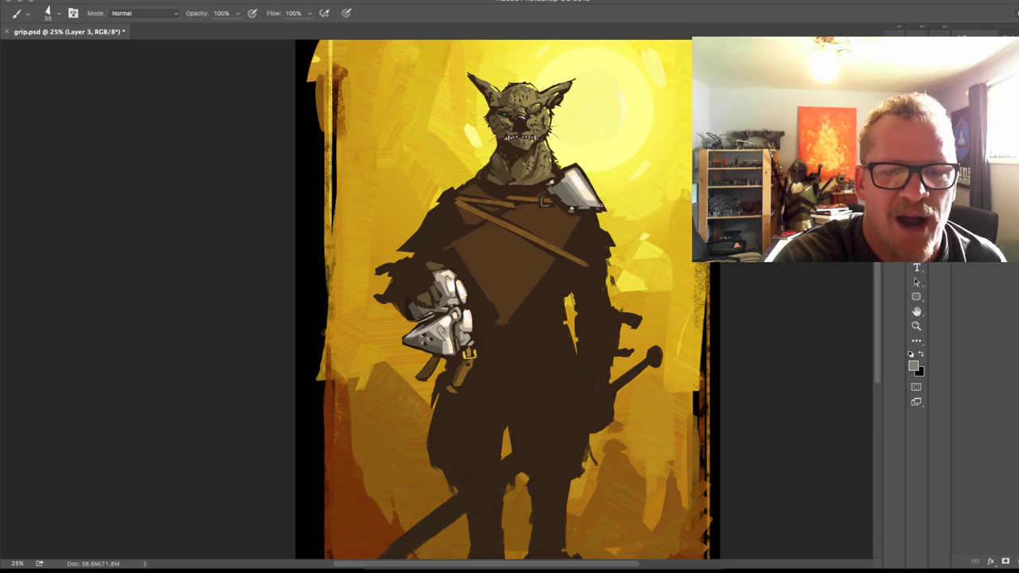
pyautogui.keyDown('alt'); pyautogui.click(547, 197); pyautogui.keyUp('alt')
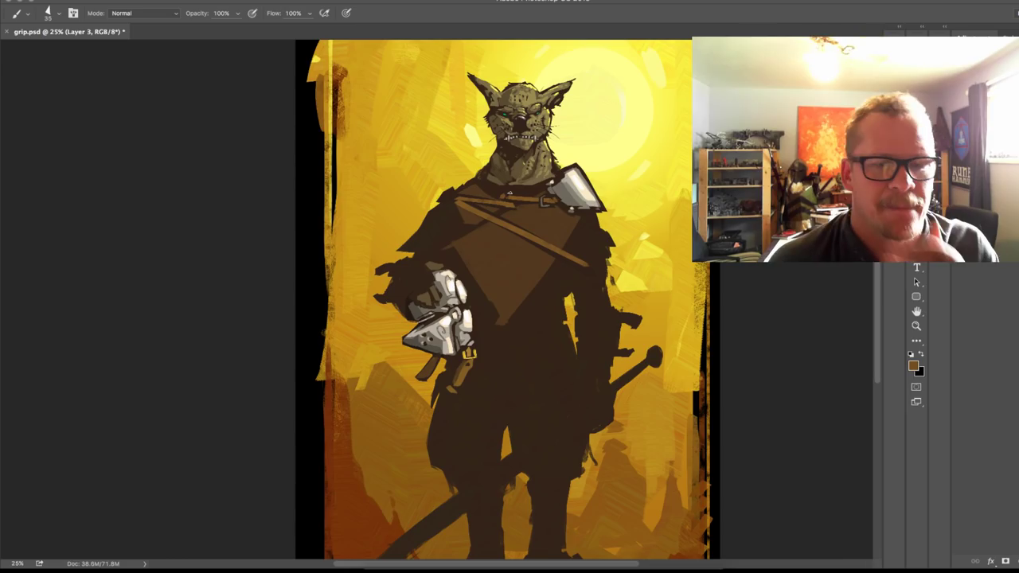
# Step: Paint dark brown folds across the brown chest cloth with a size 50 brush and trim the diagonal strap's lower end
pyautogui.keyDown('alt'); pyautogui.click(474, 245); pyautogui.keyUp('alt')
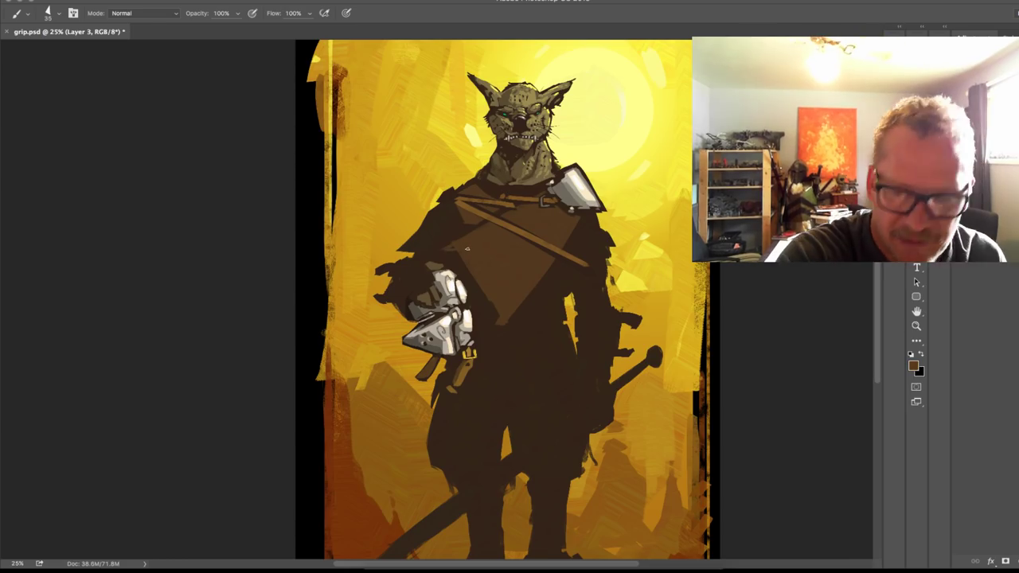
pyautogui.press(']')
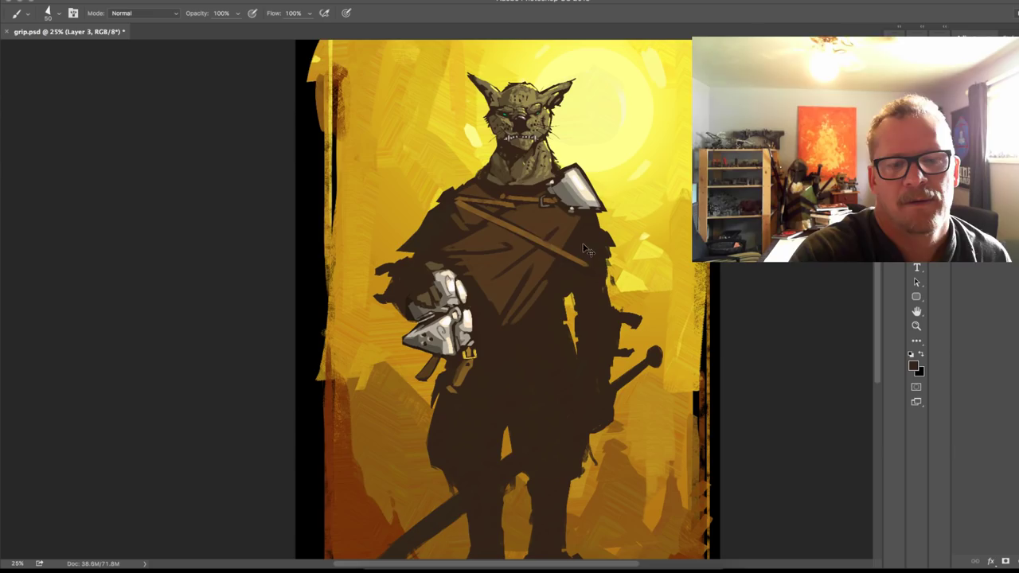
pyautogui.keyDown('alt'); pyautogui.click(493, 244); pyautogui.keyUp('alt')
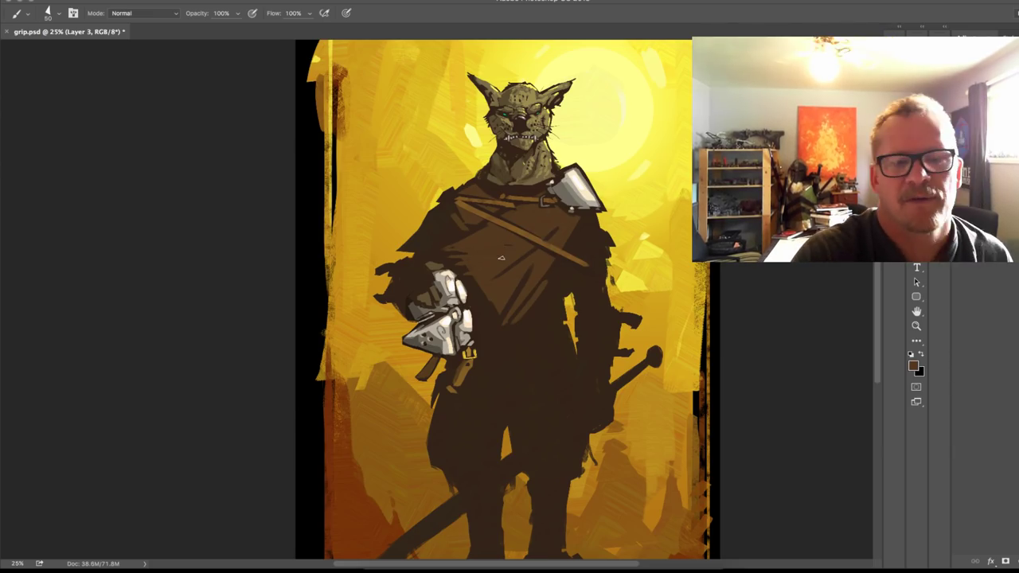
pyautogui.keyDown('alt'); pyautogui.click(584, 255); pyautogui.keyUp('alt')
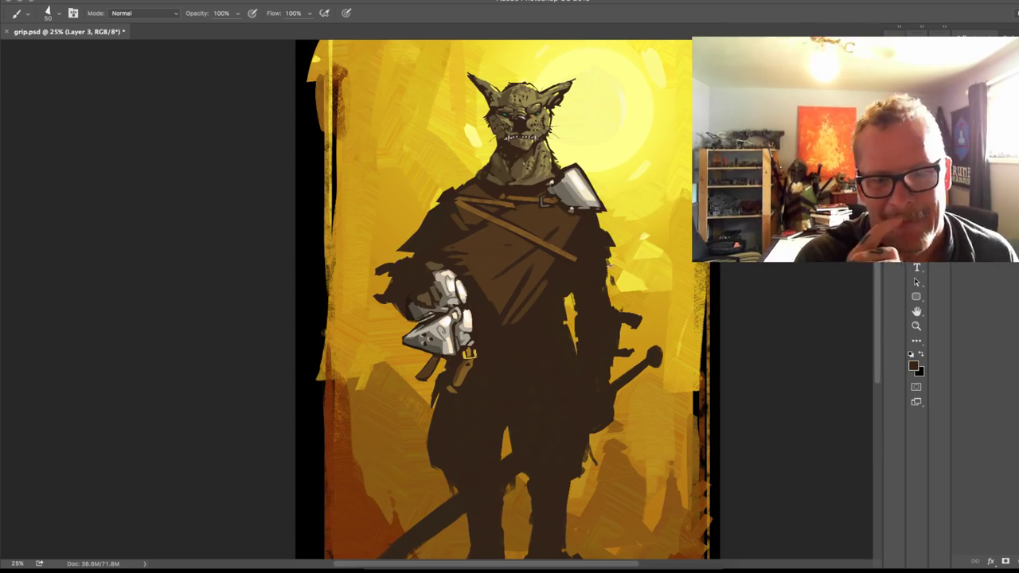
# Step: Erase notches along the sword's grip with a size 35 eraser to give it a twisted outline
pyautogui.moveTo(646, 382)
pyautogui.mouseDown()
pyautogui.moveTo(646, 318)
pyautogui.moveTo(690, 360)
pyautogui.mouseUp()
pyautogui.press('e')
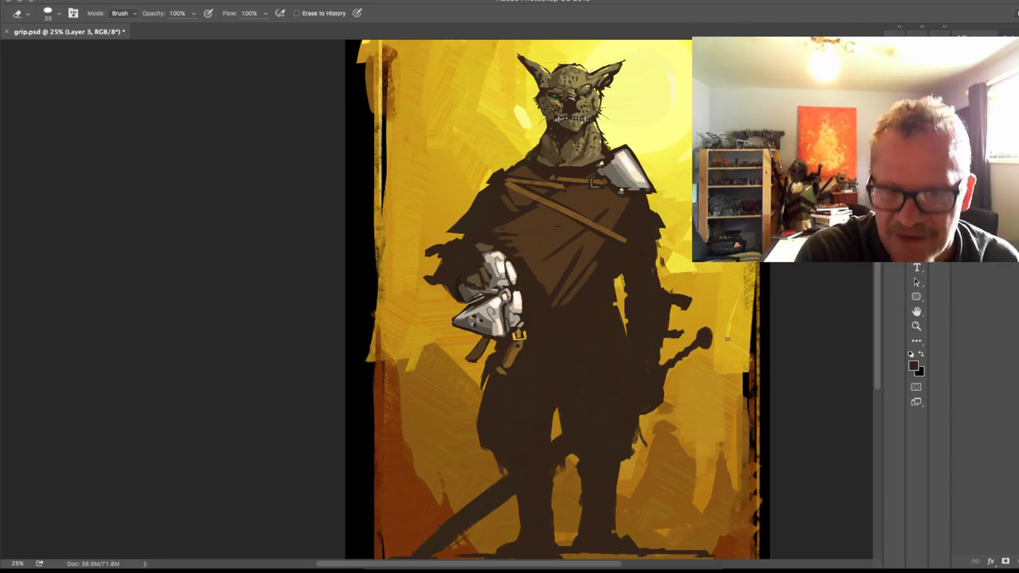
pyautogui.moveTo(701, 419); pyautogui.dragTo(754, 317)
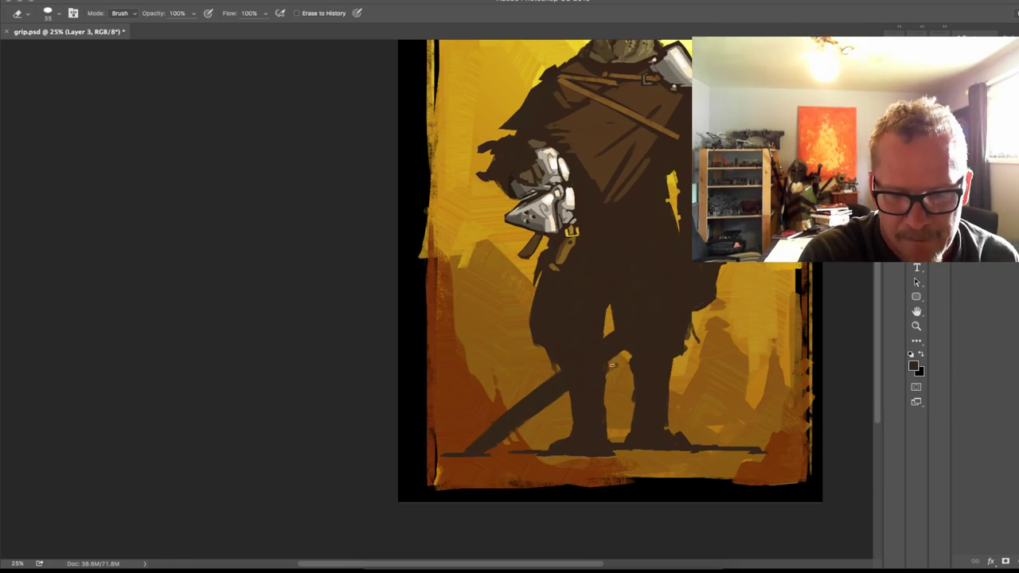
pyautogui.moveTo(759, 320); pyautogui.dragTo(685, 403)
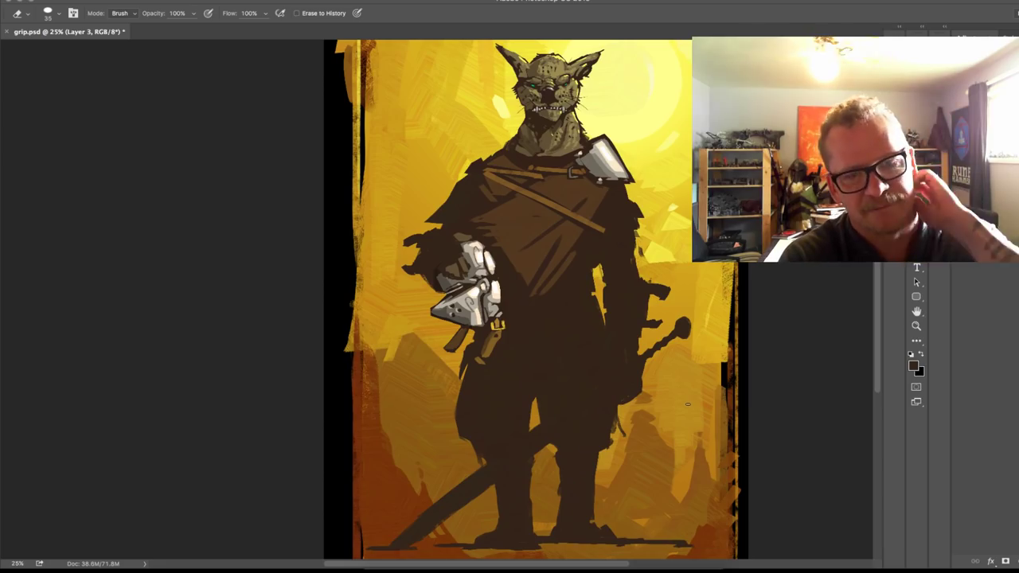
# Step: Paint the fingers of the hand holding the helmet in olive sampled from the face, using a size 30 brush
pyautogui.press('b')
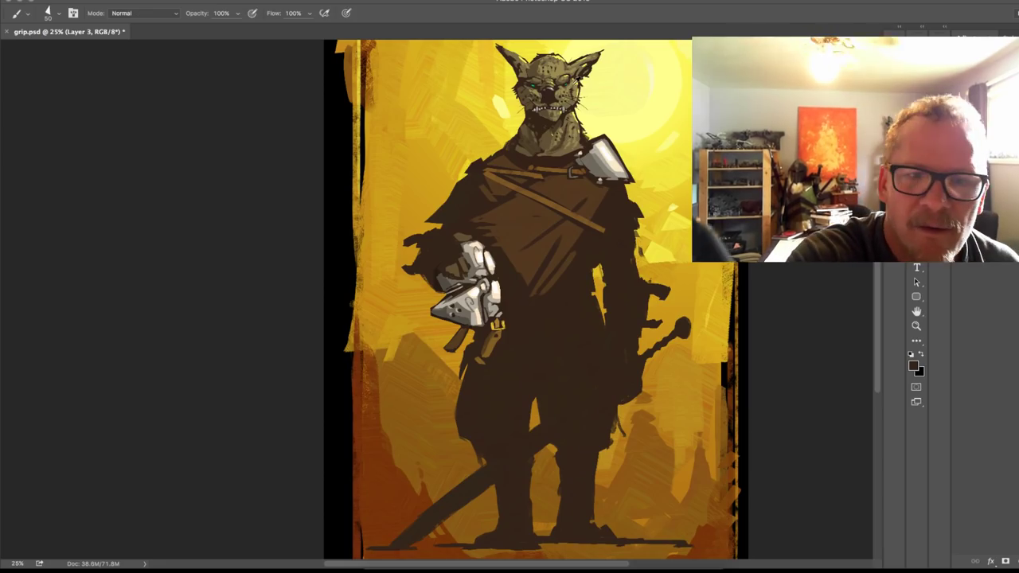
pyautogui.keyDown('alt'); pyautogui.click(573, 82); pyautogui.keyUp('alt')
pyautogui.press('[')
pyautogui.press('[')
pyautogui.press('[')
pyautogui.press('[')
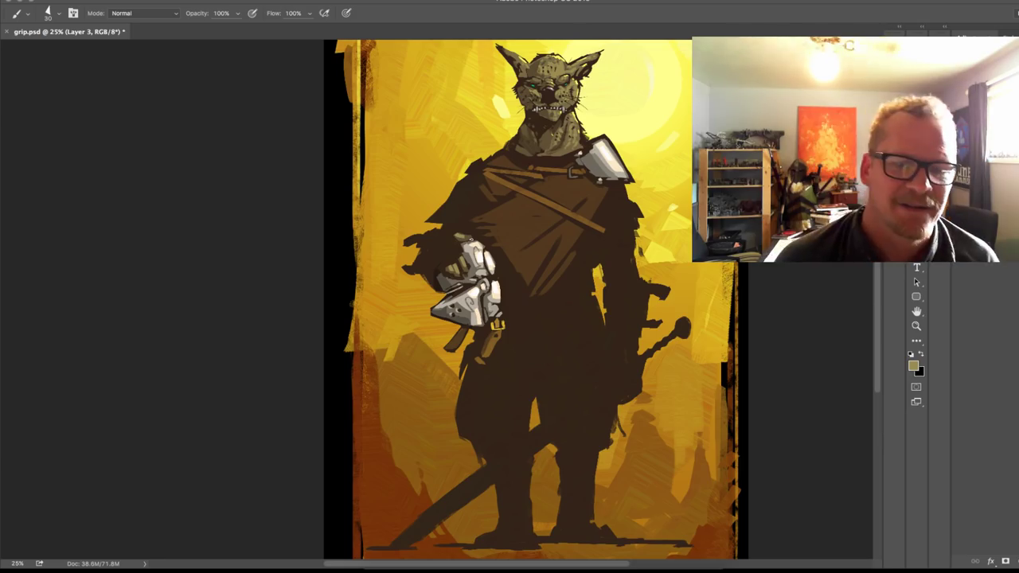
# Step: Add ragged dark brown edges to the silhouette around the outer thigh and the lowered hand
pyautogui.keyDown('alt'); pyautogui.click(484, 376); pyautogui.keyUp('alt')
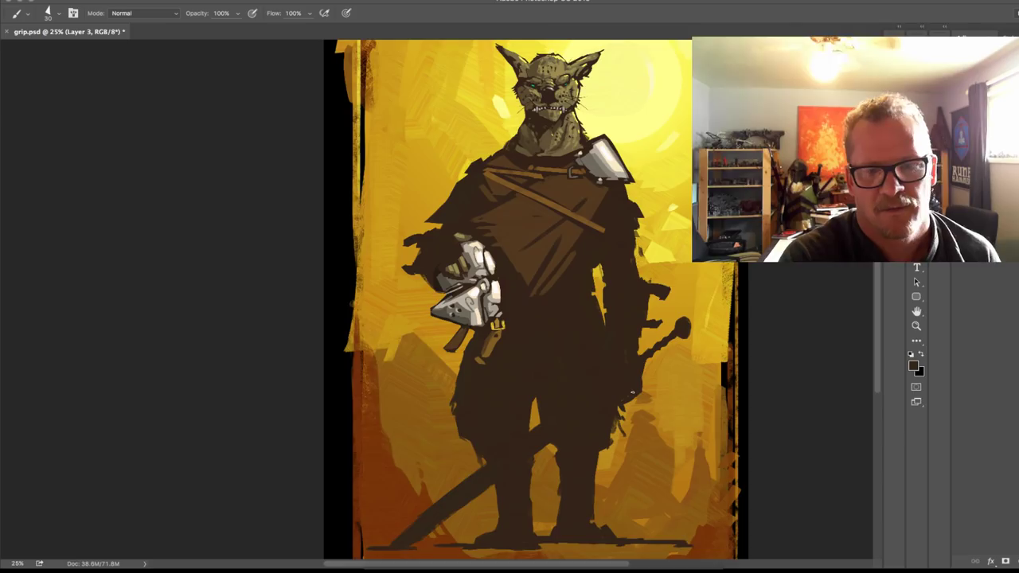
pyautogui.moveTo(674, 411); pyautogui.dragTo(678, 413)
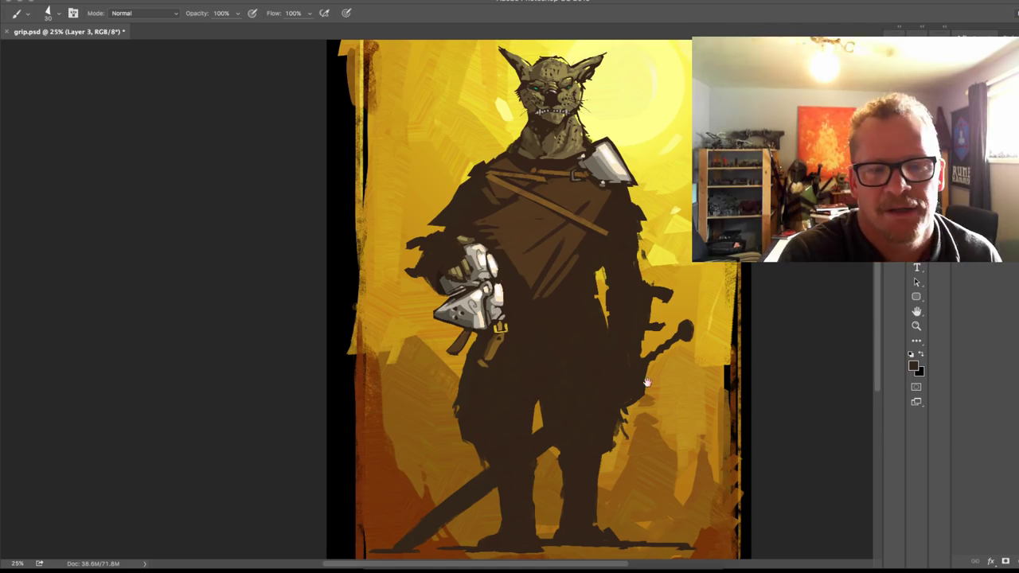
pyautogui.moveTo(647, 383); pyautogui.dragTo(638, 410)
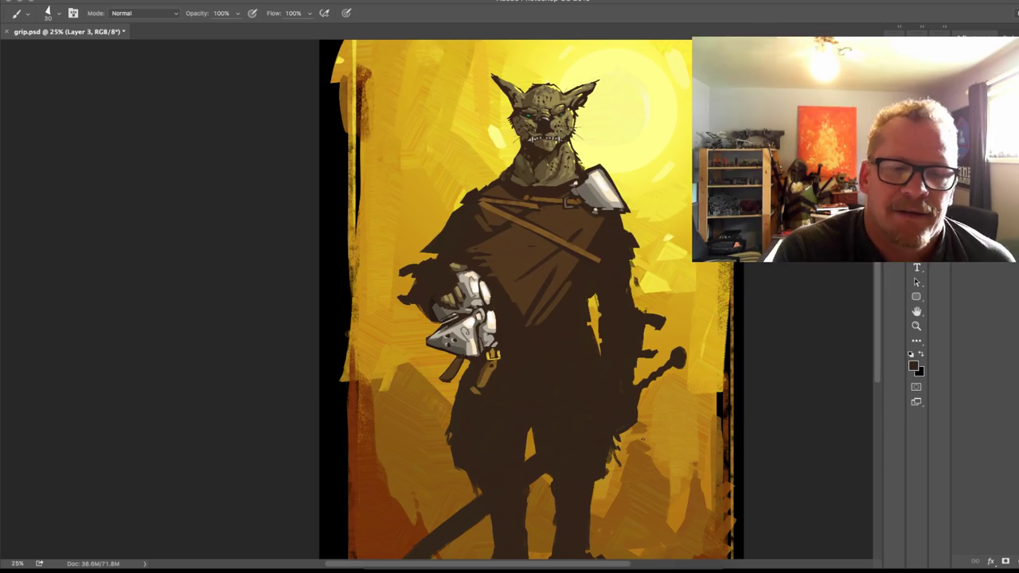
# Step: Lighten the sampled cloth brown, paint highlights between the chest folds with a size 70 brush, and trim the diagonal strap's upper end in dark brown
pyautogui.keyDown('alt'); pyautogui.click(575, 224); pyautogui.keyUp('alt')
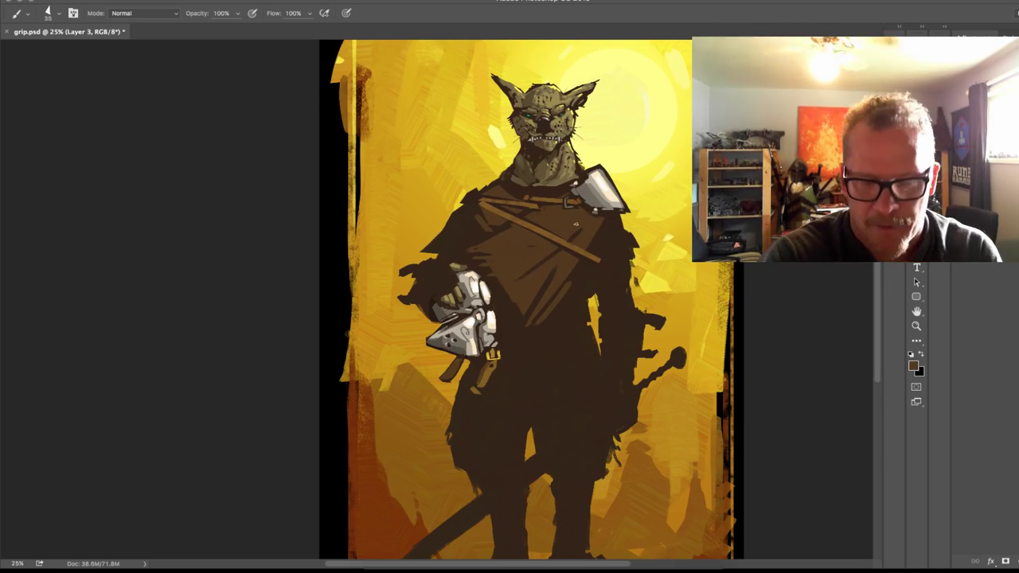
pyautogui.click(917, 369)
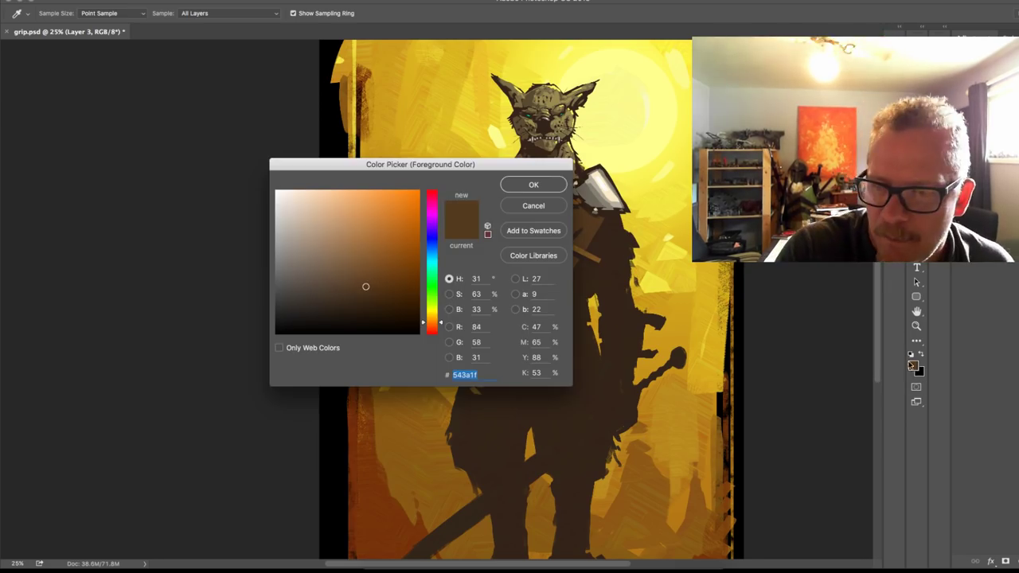
pyautogui.click(343, 267)
pyautogui.click(530, 184)
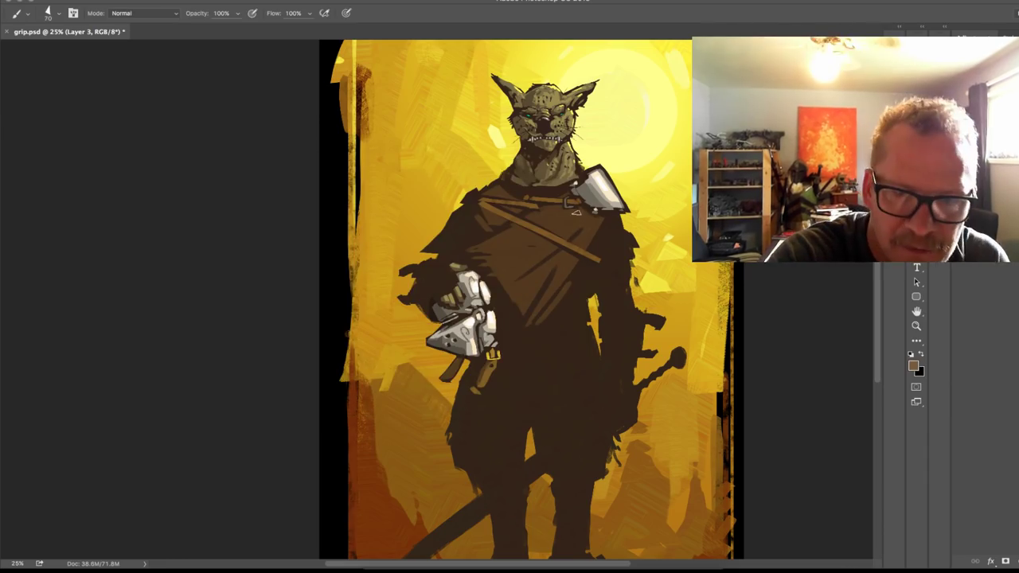
pyautogui.press(']')
pyautogui.press(']')
pyautogui.moveTo(550, 215)
pyautogui.mouseDown()
pyautogui.moveTo(567, 231)
pyautogui.moveTo(562, 222)
pyautogui.moveTo(582, 215)
pyautogui.moveTo(588, 241)
pyautogui.moveTo(597, 218)
pyautogui.mouseUp()
pyautogui.moveTo(551, 241)
pyautogui.mouseDown()
pyautogui.moveTo(525, 280)
pyautogui.moveTo(546, 298)
pyautogui.moveTo(574, 248)
pyautogui.moveTo(564, 265)
pyautogui.moveTo(519, 252)
pyautogui.mouseUp()
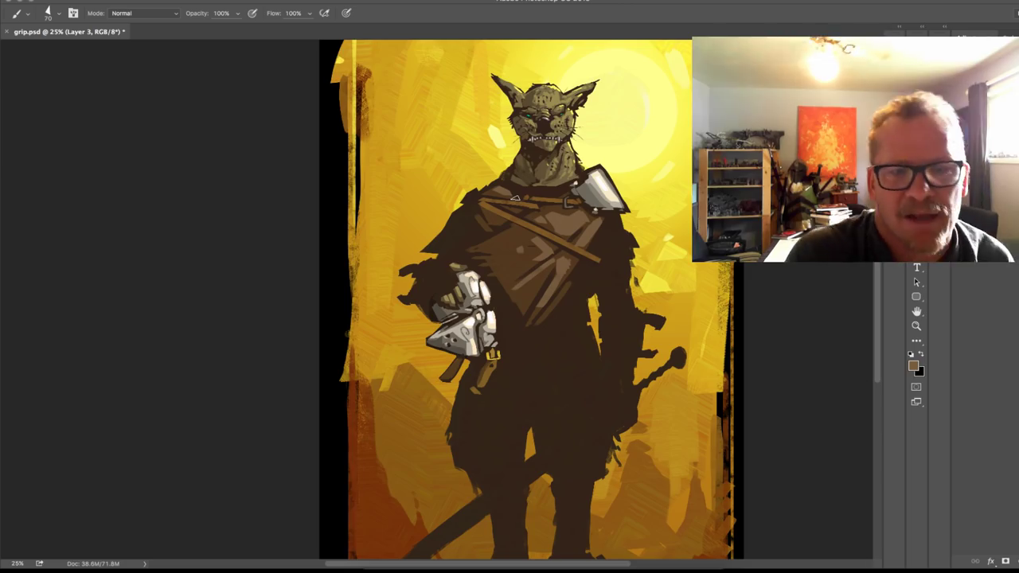
pyautogui.keyDown('alt'); pyautogui.click(478, 224); pyautogui.keyUp('alt')
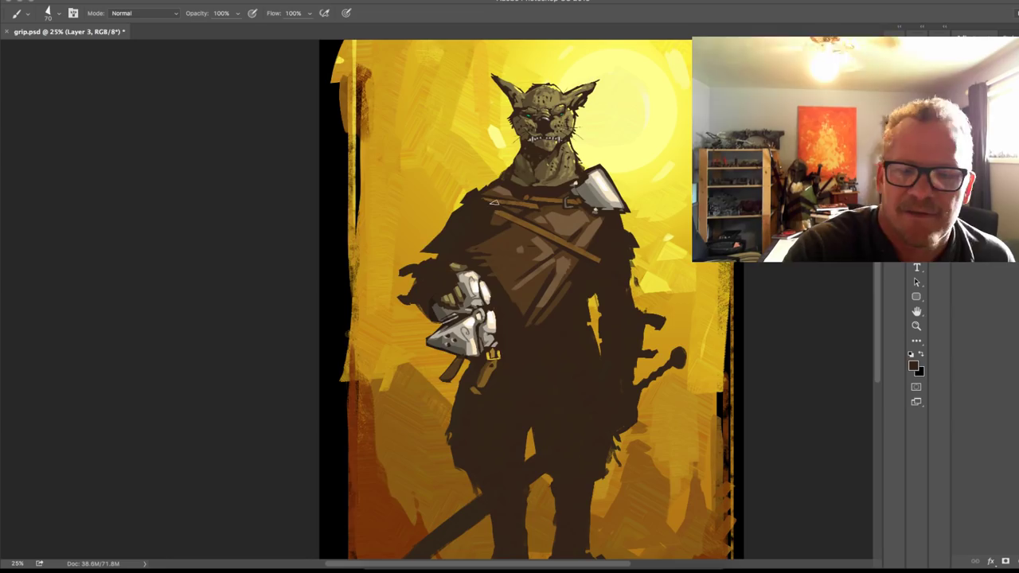
# Step: Choose a muted green and paint patches on the sleeve above the helmet, breaking them up with sampled dark brown
pyautogui.click(915, 368)
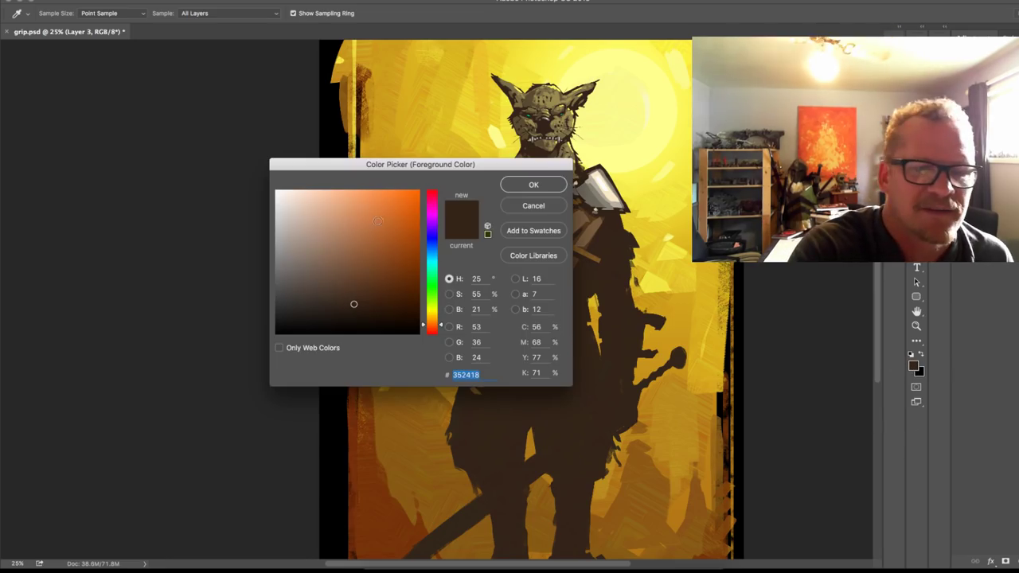
pyautogui.moveTo(440, 320); pyautogui.dragTo(442, 303)
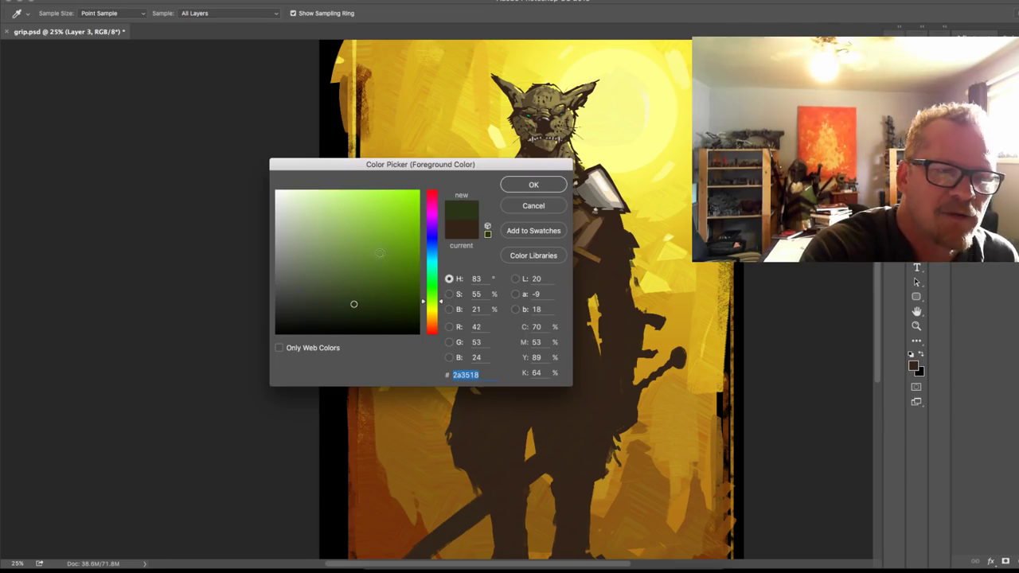
pyautogui.moveTo(343, 263); pyautogui.dragTo(325, 262)
pyautogui.click(544, 186)
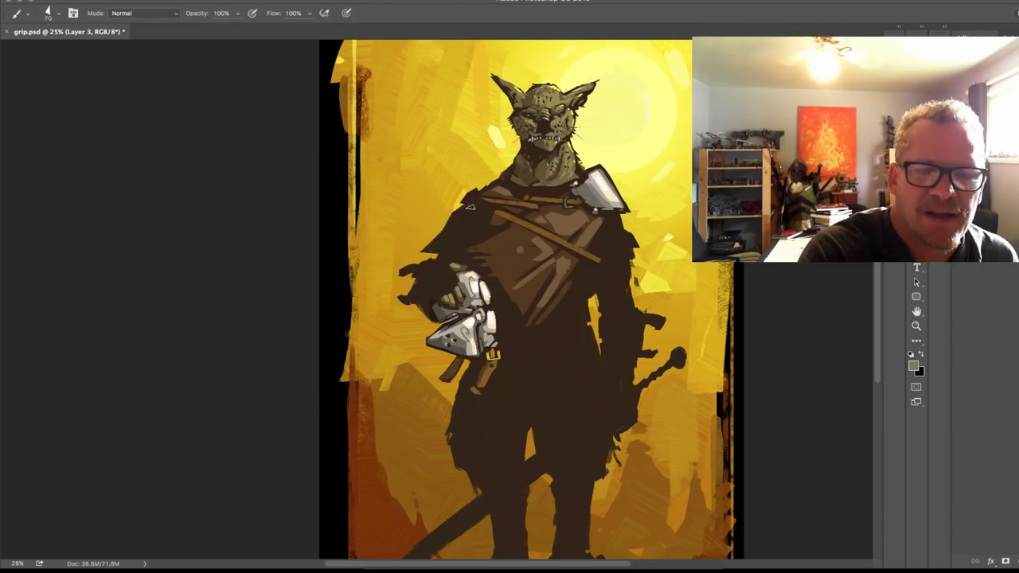
pyautogui.moveTo(449, 229)
pyautogui.mouseDown()
pyautogui.moveTo(466, 213)
pyautogui.moveTo(457, 206)
pyautogui.mouseUp()
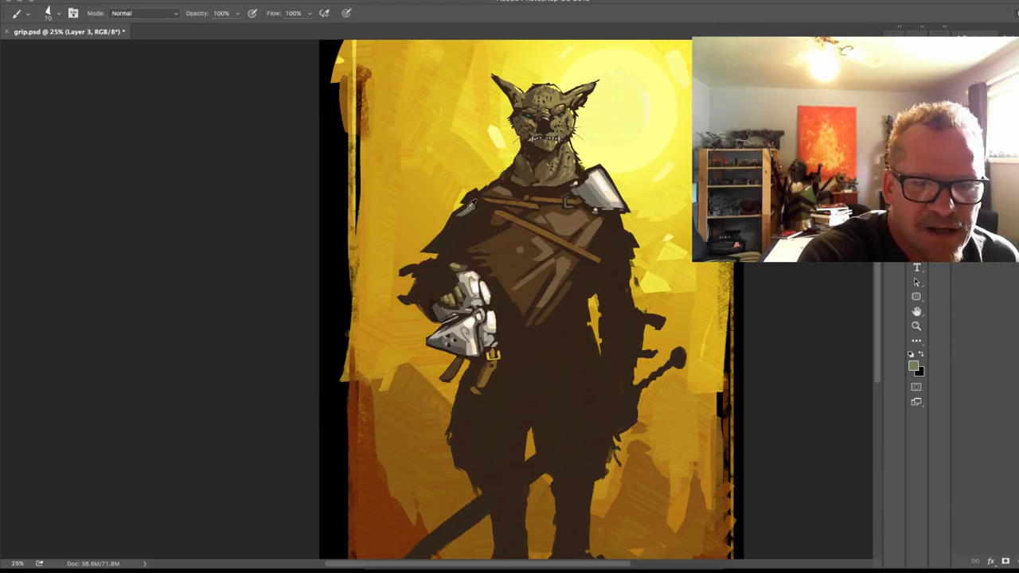
pyautogui.moveTo(474, 208); pyautogui.dragTo(441, 245)
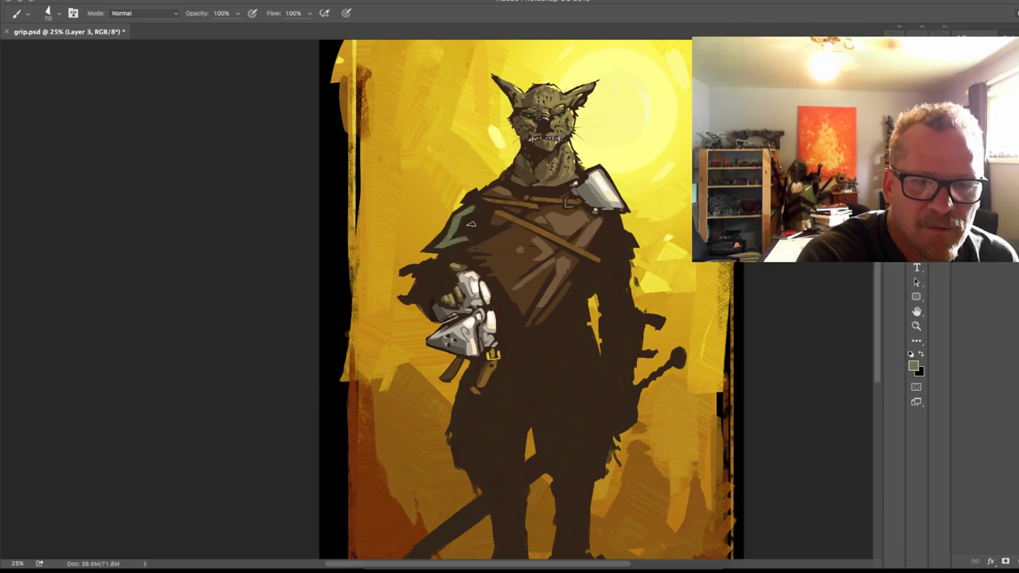
pyautogui.press('super+z')
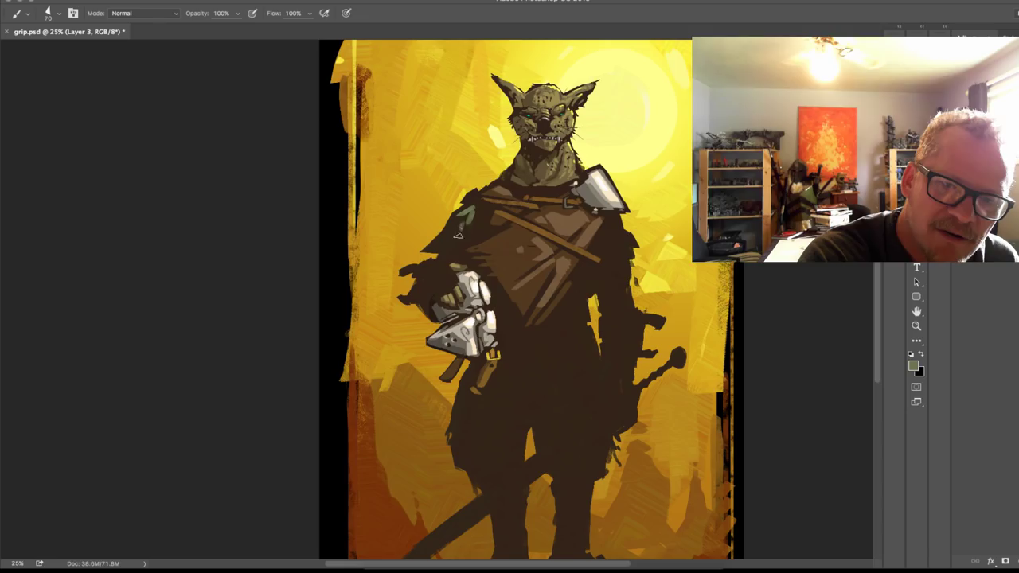
pyautogui.moveTo(462, 230)
pyautogui.mouseDown()
pyautogui.moveTo(469, 211)
pyautogui.moveTo(440, 241)
pyautogui.mouseUp()
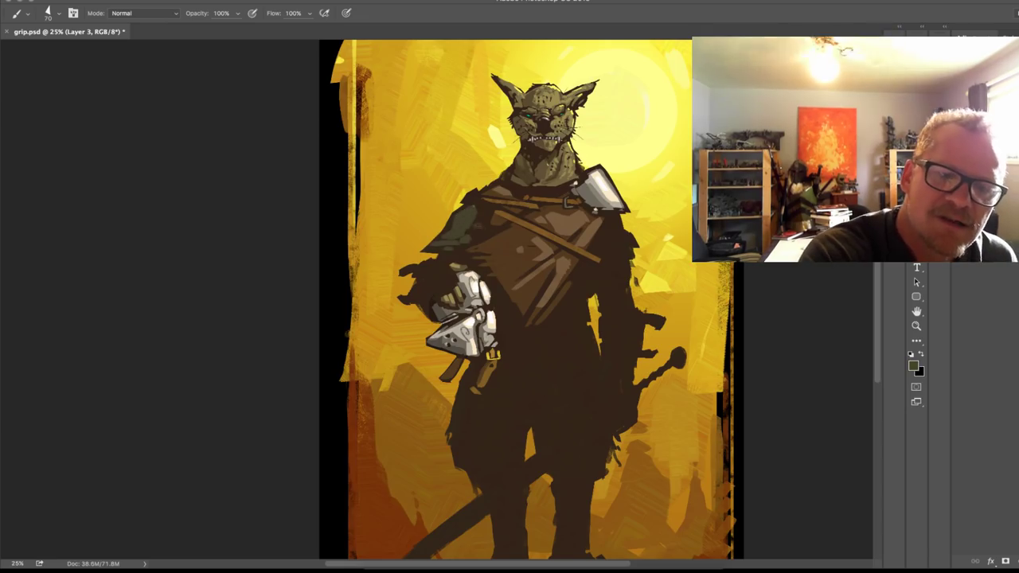
pyautogui.keyDown('alt'); pyautogui.click(481, 213); pyautogui.keyUp('alt')
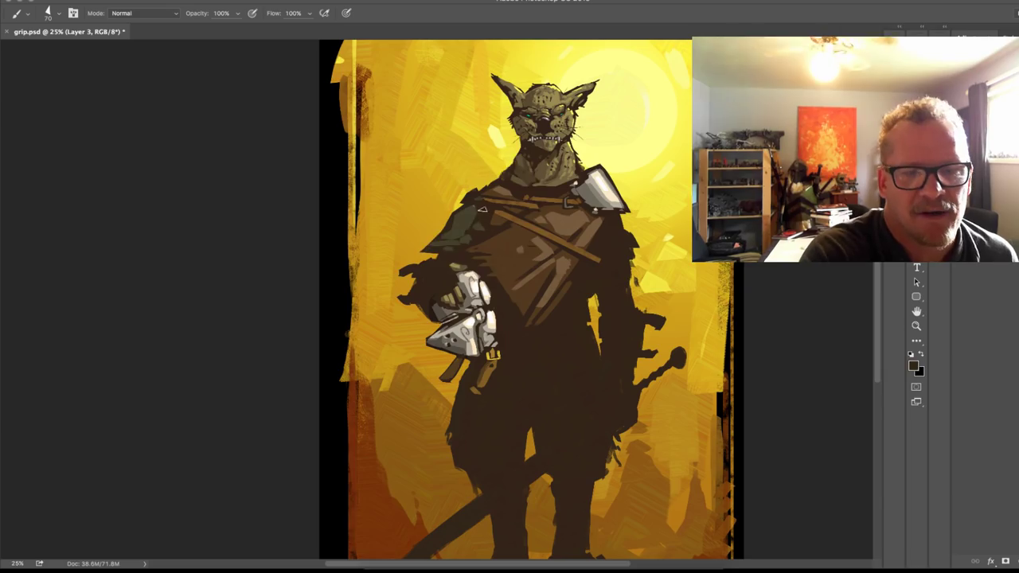
pyautogui.moveTo(479, 212); pyautogui.dragTo(463, 226)
# Step: Paint sampled green patches on both trouser thighs, enlarging the brush to size 125, and cut dark brown folds across them
pyautogui.keyDown('alt'); pyautogui.click(462, 218); pyautogui.keyUp('alt')
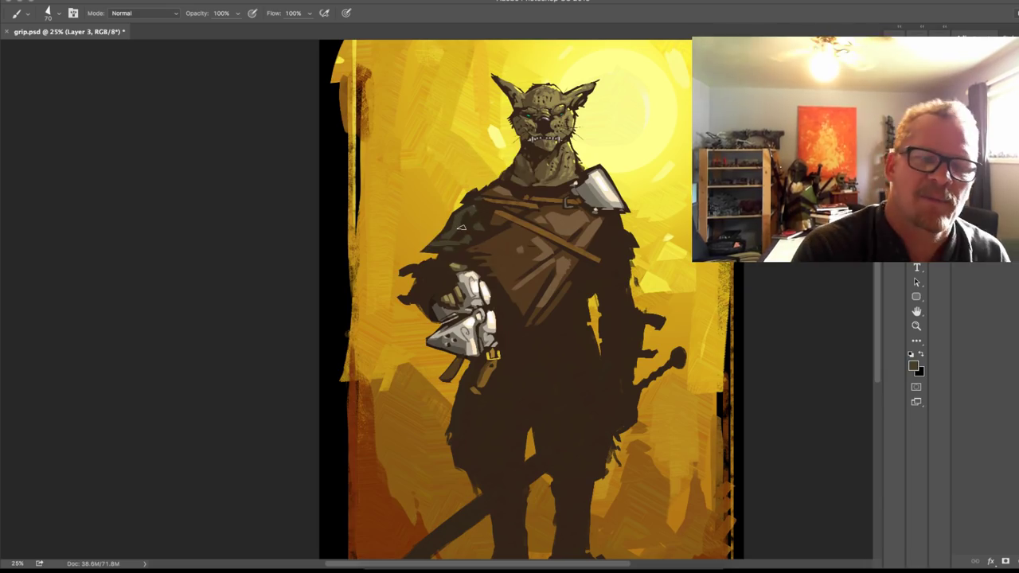
pyautogui.moveTo(465, 402); pyautogui.dragTo(485, 470)
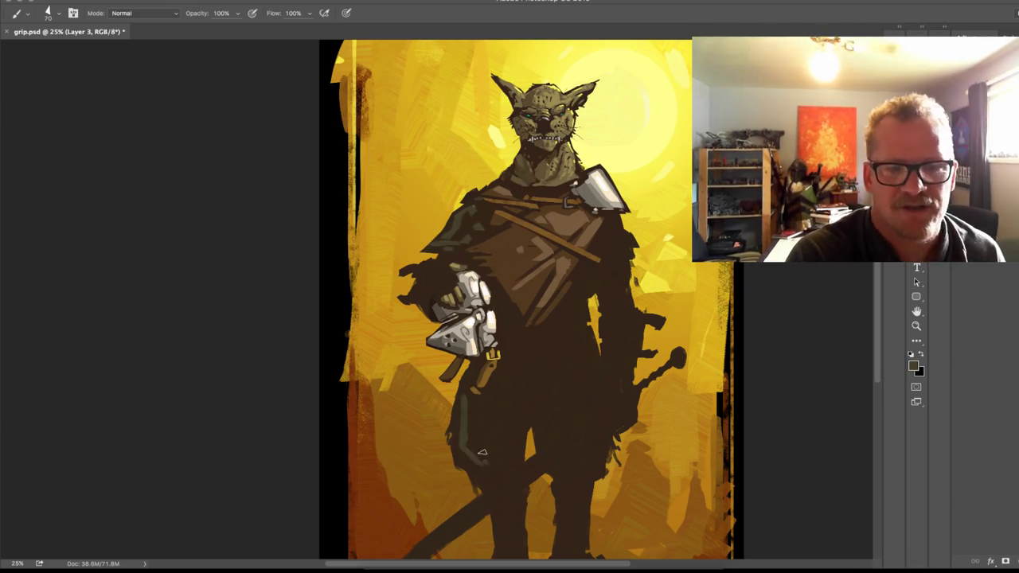
pyautogui.moveTo(476, 415)
pyautogui.mouseDown()
pyautogui.moveTo(481, 431)
pyautogui.moveTo(491, 419)
pyautogui.mouseUp()
pyautogui.press(']')
pyautogui.moveTo(570, 346); pyautogui.dragTo(578, 341)
pyautogui.moveTo(593, 393)
pyautogui.mouseDown()
pyautogui.moveTo(558, 368)
pyautogui.moveTo(575, 426)
pyautogui.moveTo(590, 407)
pyautogui.moveTo(575, 405)
pyautogui.moveTo(570, 383)
pyautogui.moveTo(600, 353)
pyautogui.moveTo(531, 428)
pyautogui.mouseUp()
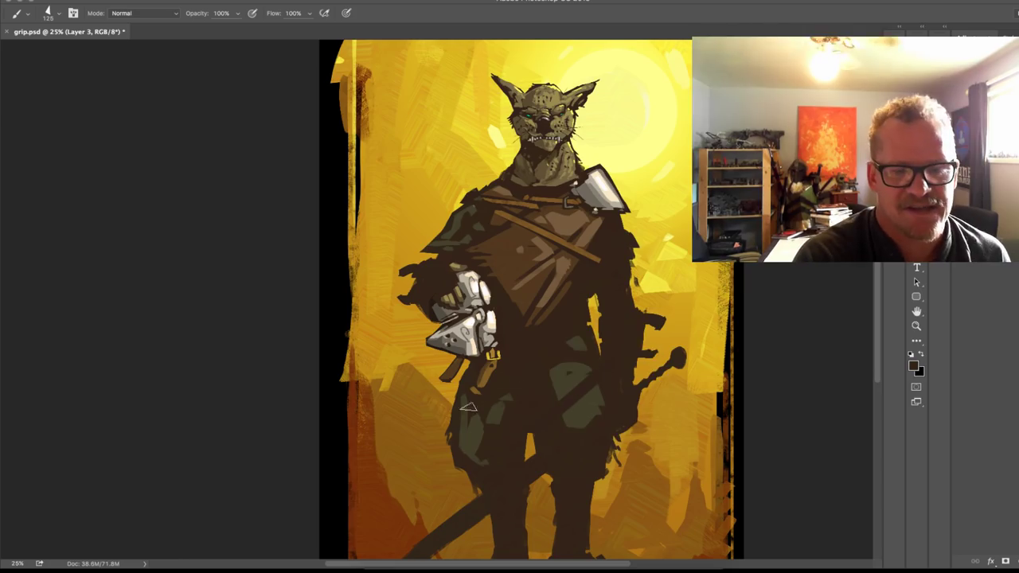
pyautogui.moveTo(469, 407)
pyautogui.mouseDown()
pyautogui.moveTo(501, 425)
pyautogui.moveTo(493, 442)
pyautogui.mouseUp()
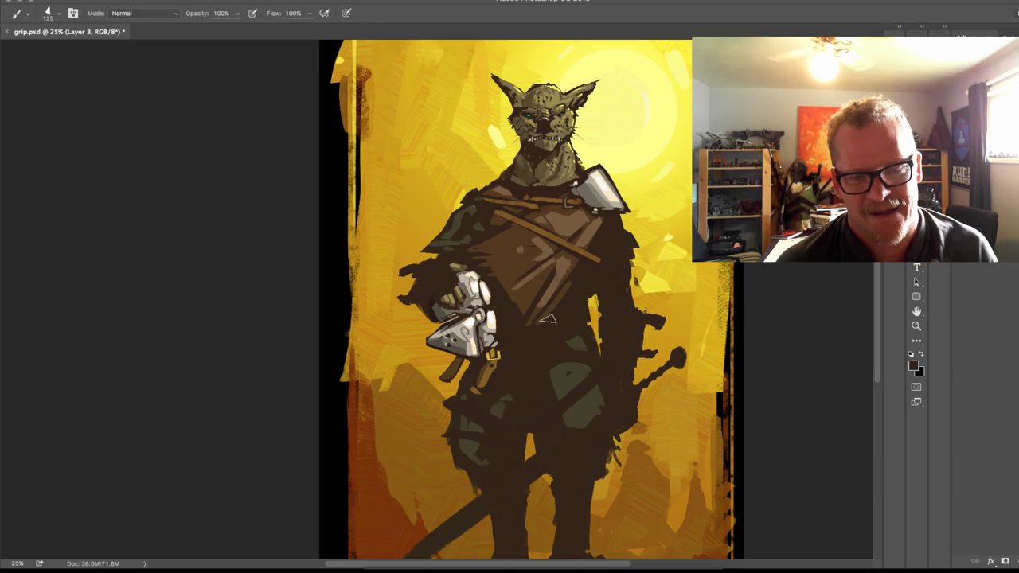
# Step: Paint a belt across the waist below the chest cloth in brown sampled from the diagonal strap
pyautogui.keyDown('alt'); pyautogui.click(551, 230); pyautogui.keyUp('alt')
pyautogui.moveTo(499, 328)
pyautogui.mouseDown()
pyautogui.moveTo(577, 327)
pyautogui.moveTo(514, 328)
pyautogui.mouseUp()
pyautogui.press('super+z')
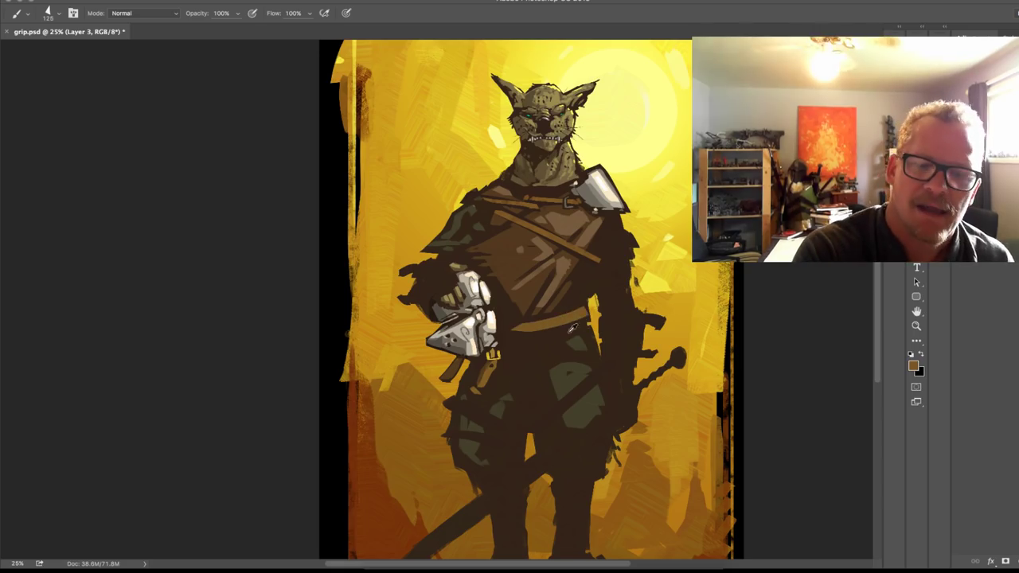
# Step: Paint a flared dark brown coat skirt over the thighs below the belt with a size 250 brush
pyautogui.keyDown('alt'); pyautogui.click(558, 344); pyautogui.keyUp('alt')
pyautogui.press(']')
pyautogui.press(']')
pyautogui.press(']')
pyautogui.press(']')
pyautogui.moveTo(587, 338)
pyautogui.mouseDown()
pyautogui.moveTo(592, 380)
pyautogui.moveTo(503, 404)
pyautogui.mouseUp()
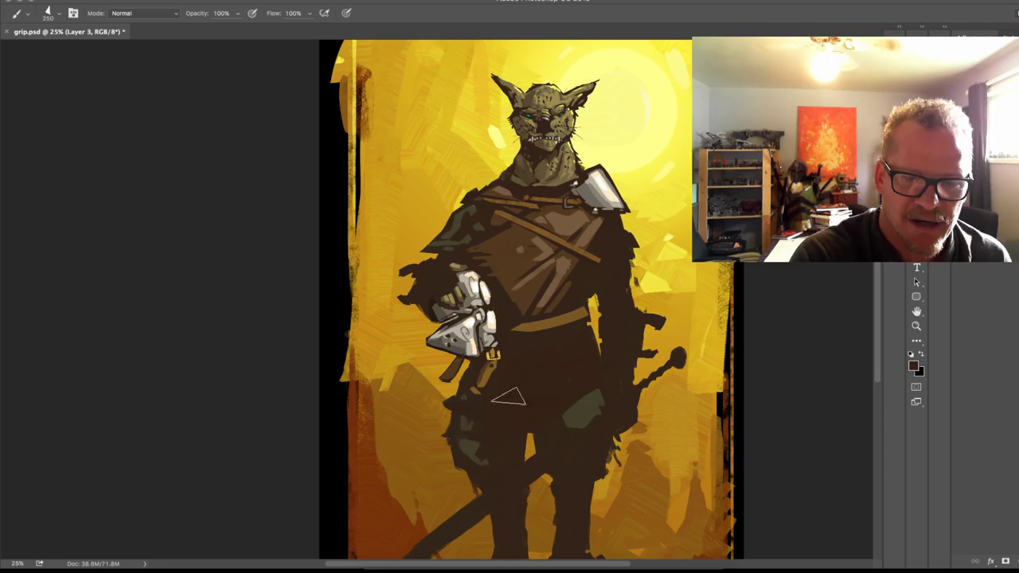
pyautogui.moveTo(416, 452)
pyautogui.mouseDown()
pyautogui.moveTo(464, 441)
pyautogui.moveTo(441, 441)
pyautogui.moveTo(464, 381)
pyautogui.mouseUp()
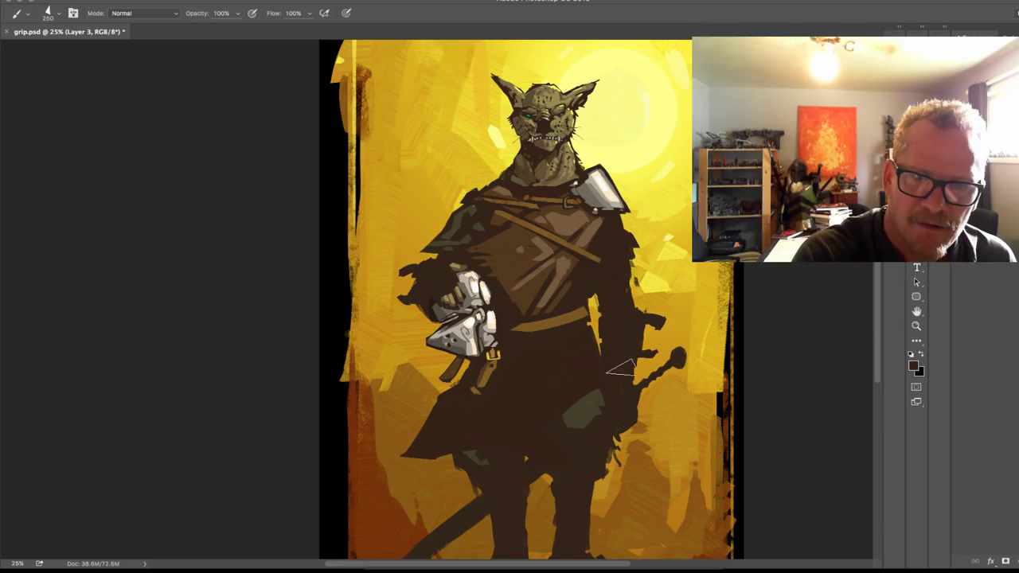
pyautogui.moveTo(572, 491)
pyautogui.mouseDown()
pyautogui.moveTo(594, 482)
pyautogui.moveTo(568, 471)
pyautogui.moveTo(621, 510)
pyautogui.mouseUp()
# Step: Fill the flared side of the coat skirt with lighter brown using a size 80 brush
pyautogui.moveTo(705, 277)
pyautogui.mouseDown()
pyautogui.moveTo(732, 200)
pyautogui.moveTo(719, 304)
pyautogui.moveTo(742, 281)
pyautogui.moveTo(719, 388)
pyautogui.mouseUp()
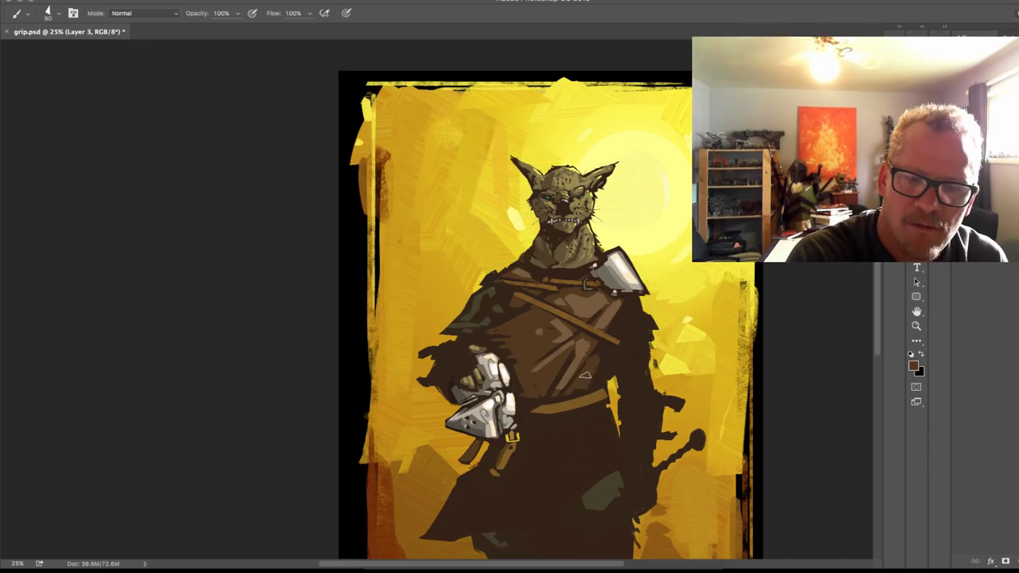
pyautogui.scroll(-5, 593, 368)
pyautogui.hscroll(-4, 593, 368)
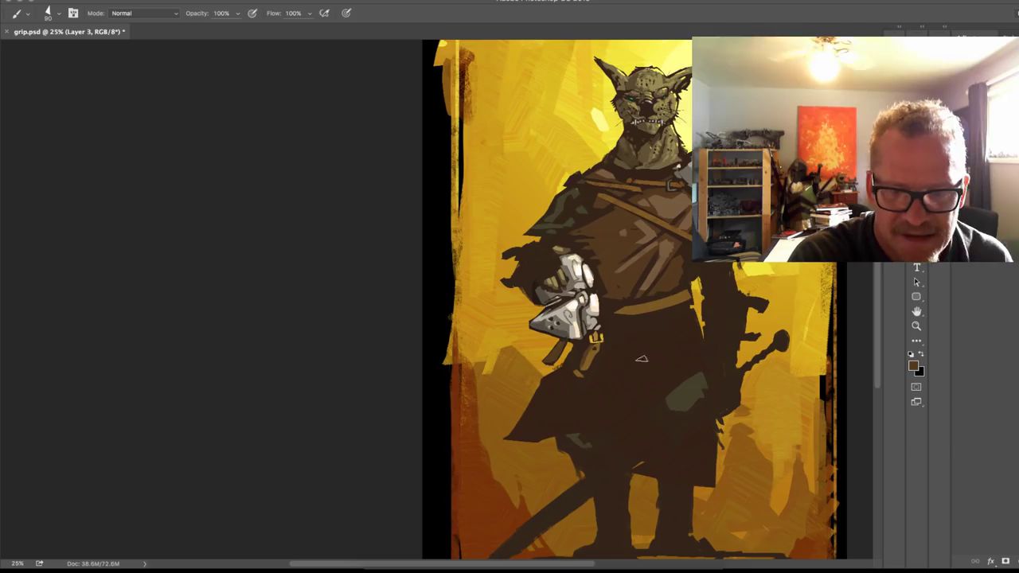
pyautogui.moveTo(647, 320)
pyautogui.mouseDown()
pyautogui.moveTo(592, 393)
pyautogui.moveTo(528, 428)
pyautogui.moveTo(606, 417)
pyautogui.moveTo(651, 332)
pyautogui.moveTo(593, 404)
pyautogui.moveTo(546, 423)
pyautogui.mouseUp()
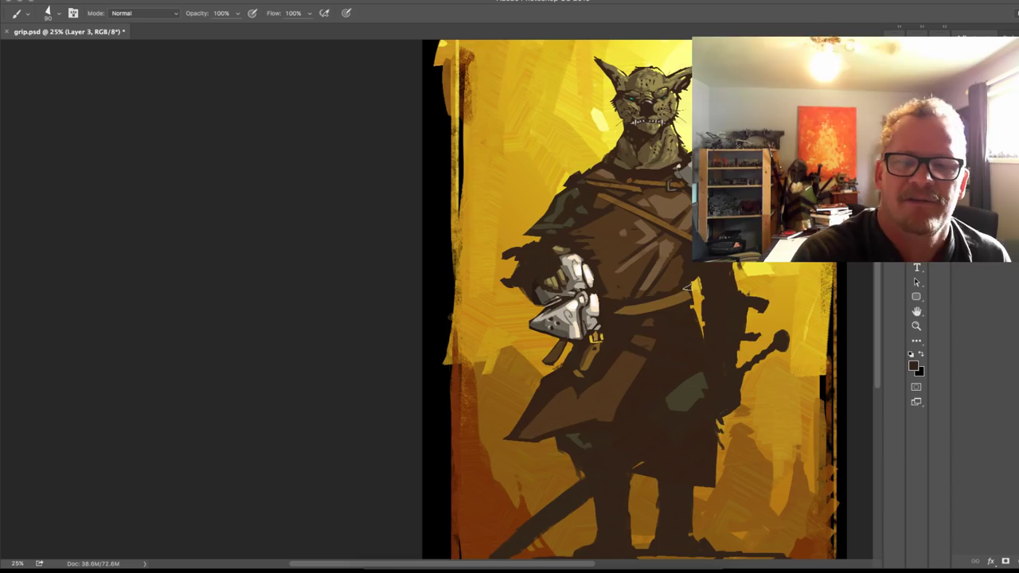
# Step: Paint a brown pouch hanging from the belt and detail its flap in sampled dark brown with a size 50 brush
pyautogui.moveTo(685, 313)
pyautogui.mouseDown()
pyautogui.moveTo(662, 321)
pyautogui.moveTo(668, 338)
pyautogui.moveTo(688, 317)
pyautogui.moveTo(663, 344)
pyautogui.moveTo(671, 370)
pyautogui.moveTo(694, 368)
pyautogui.moveTo(697, 344)
pyautogui.moveTo(676, 346)
pyautogui.moveTo(675, 366)
pyautogui.moveTo(681, 351)
pyautogui.moveTo(690, 365)
pyautogui.moveTo(688, 336)
pyautogui.mouseUp()
pyautogui.keyDown('alt'); pyautogui.click(698, 344); pyautogui.keyUp('alt')
pyautogui.press('[')
pyautogui.press('[')
pyautogui.press('[')
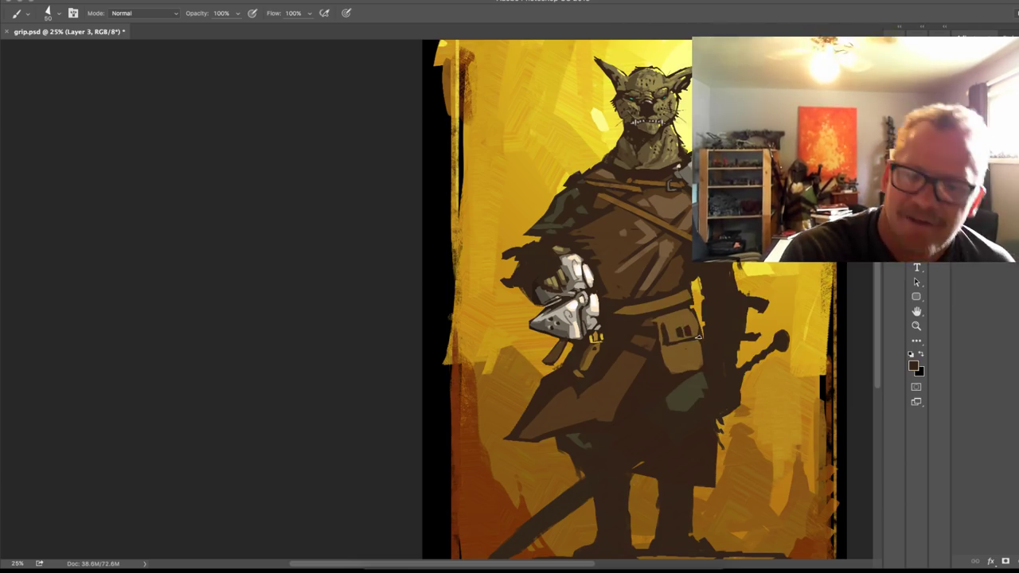
# Step: Paint a thin strap from the buckle beneath the helmet to the pouch in sampled brown, and save the file
pyautogui.keyDown('alt'); pyautogui.click(670, 317); pyautogui.keyUp('alt')
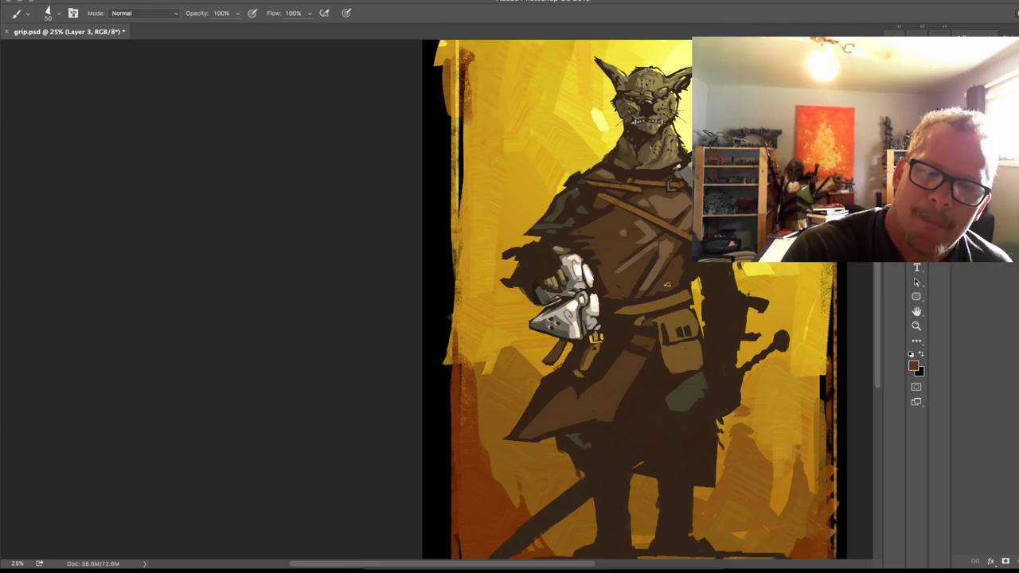
pyautogui.keyDown('alt'); pyautogui.click(676, 353); pyautogui.keyUp('alt')
pyautogui.moveTo(617, 342); pyautogui.dragTo(649, 347)
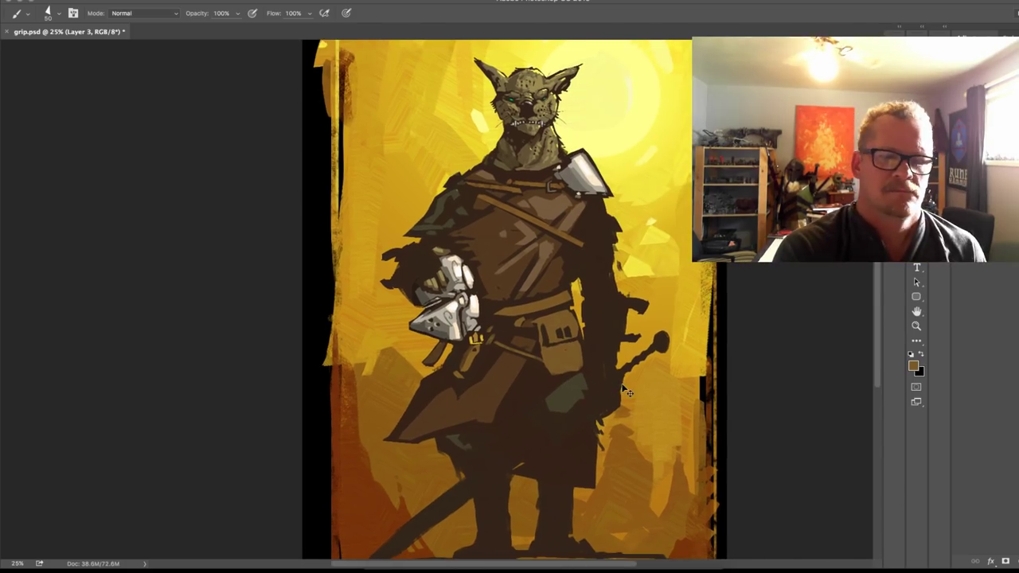
pyautogui.hotkey('ctrl', 's')
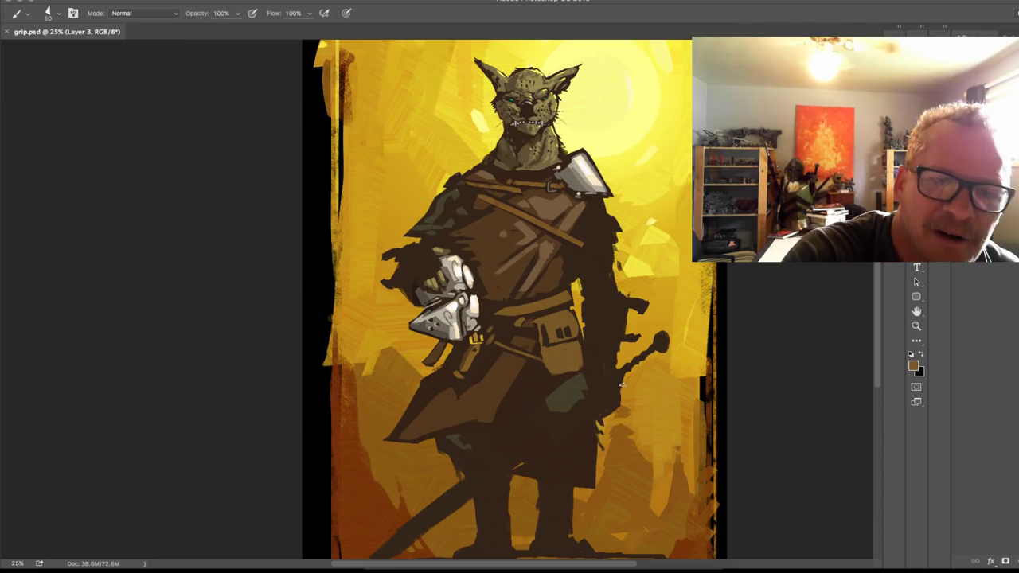
# Step: Touch up the shoulder plate's edge in sampled yellow and paint a dark brown scabbard tip protruding behind the coat below the sword hilt
pyautogui.keyDown('alt'); pyautogui.click(597, 161); pyautogui.keyUp('alt')
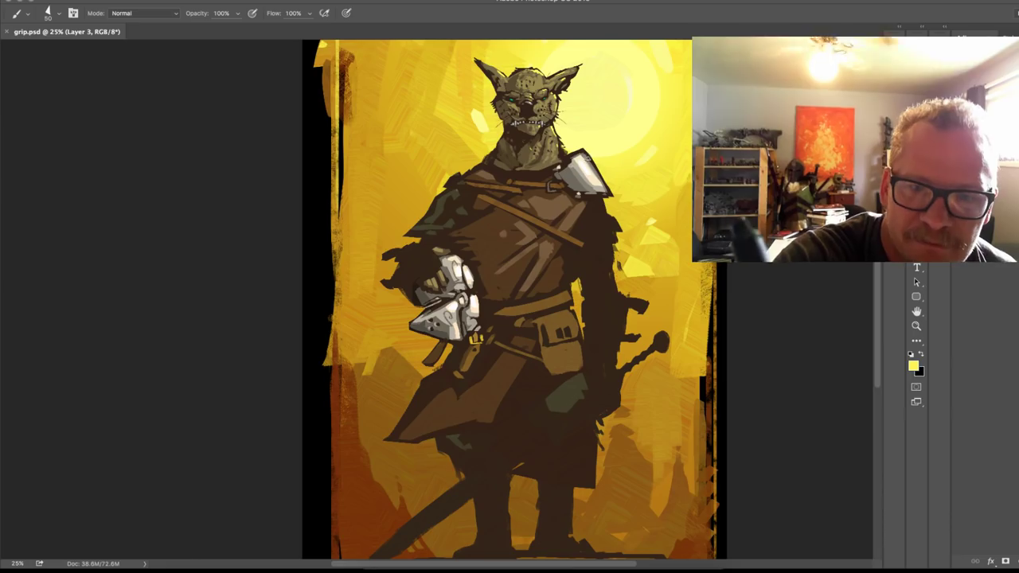
pyautogui.click(594, 167)
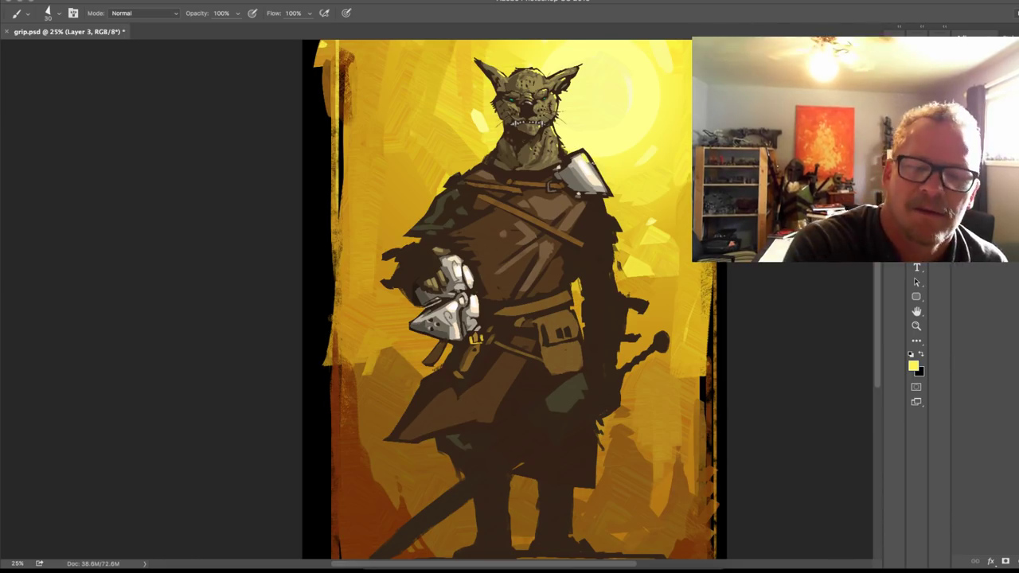
pyautogui.moveTo(624, 397); pyautogui.dragTo(653, 374)
pyautogui.keyDown('alt'); pyautogui.click(635, 360); pyautogui.keyUp('alt')
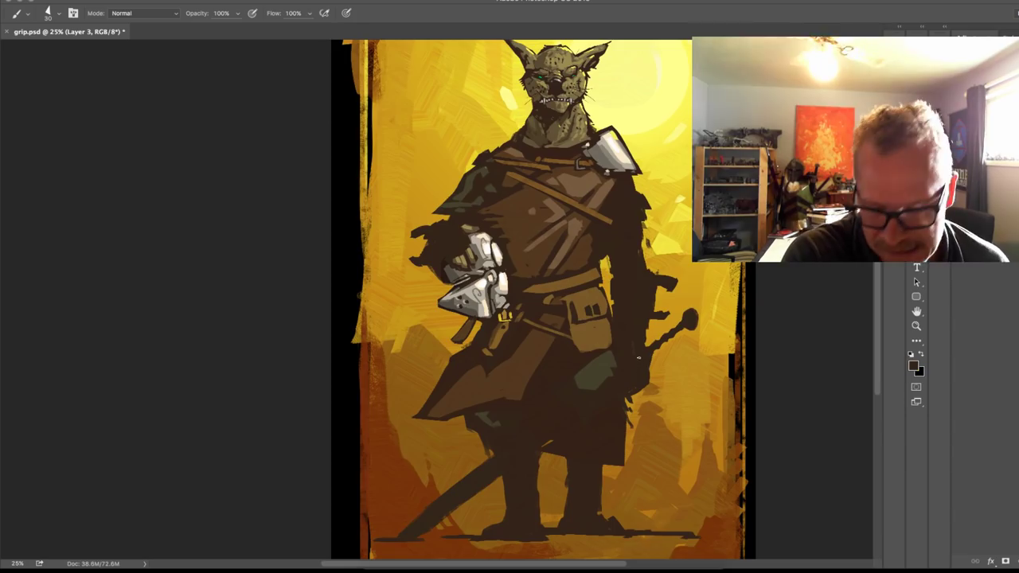
pyautogui.moveTo(608, 363)
pyautogui.mouseDown()
pyautogui.moveTo(596, 389)
pyautogui.moveTo(657, 447)
pyautogui.mouseUp()
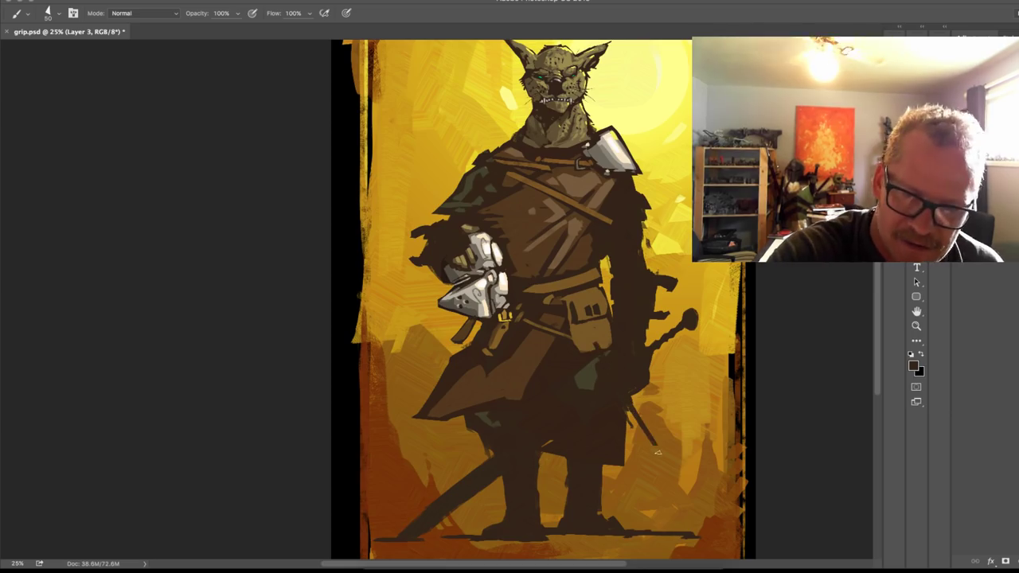
pyautogui.press('super+z')
pyautogui.moveTo(628, 398); pyautogui.dragTo(644, 423)
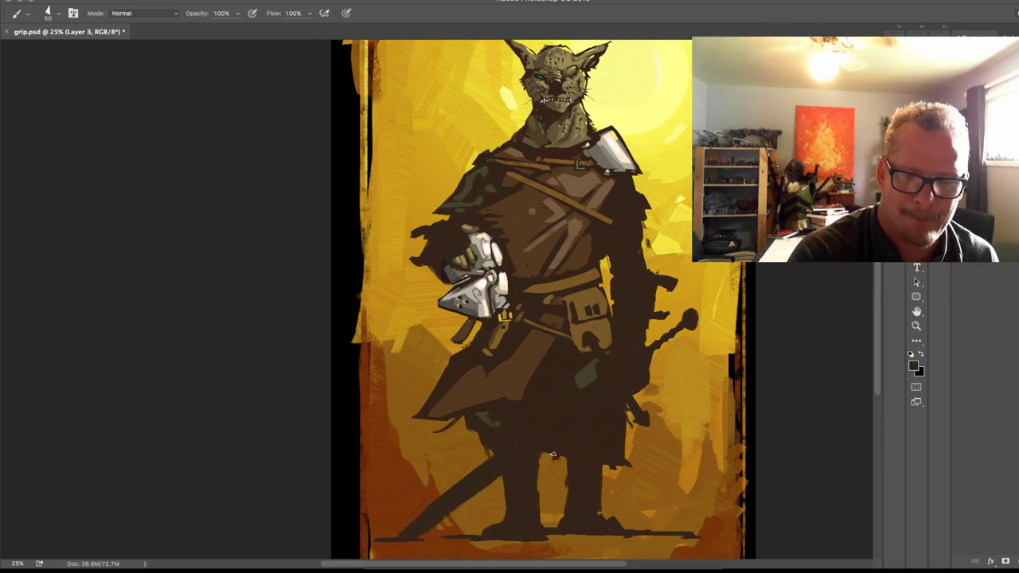
# Step: Paint a brown front panel on the coat skirt with a size 80 brush and add a lighter sampled patch below the belt
pyautogui.keyDown('alt'); pyautogui.click(526, 367); pyautogui.keyUp('alt')
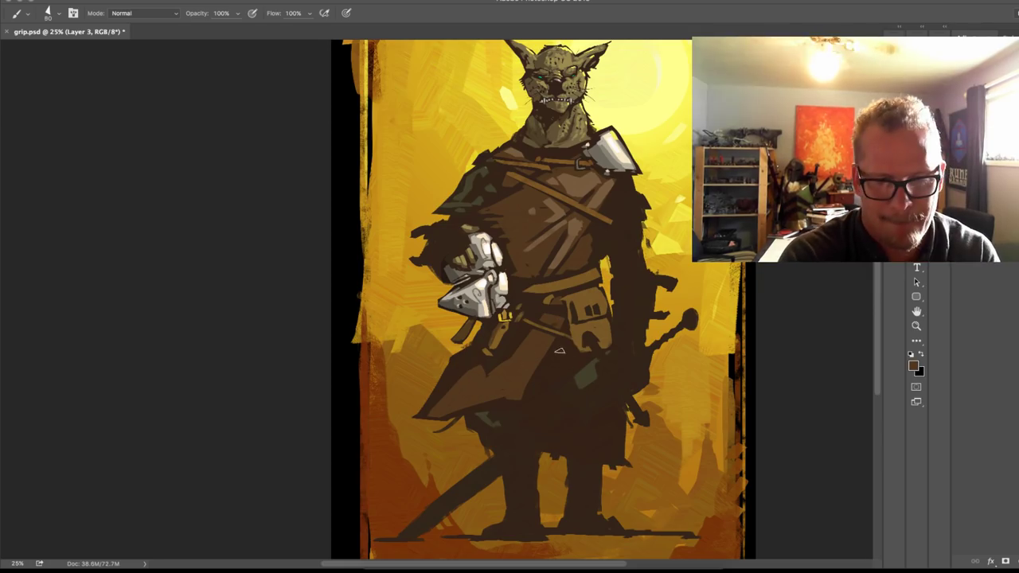
pyautogui.moveTo(560, 350)
pyautogui.mouseDown()
pyautogui.moveTo(533, 394)
pyautogui.moveTo(559, 357)
pyautogui.mouseUp()
pyautogui.press(']')
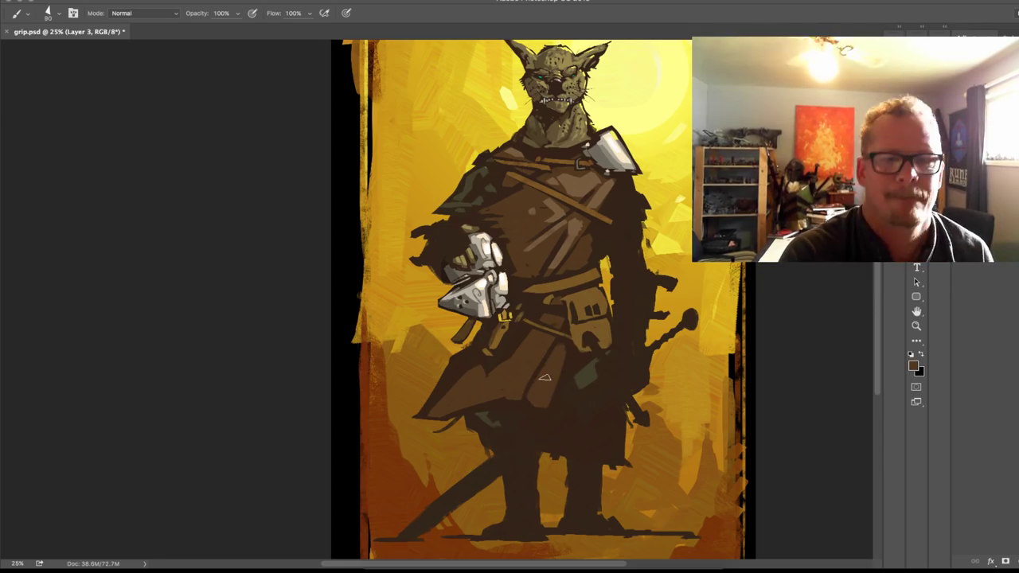
pyautogui.keyDown('alt'); pyautogui.click(580, 221); pyautogui.keyUp('alt')
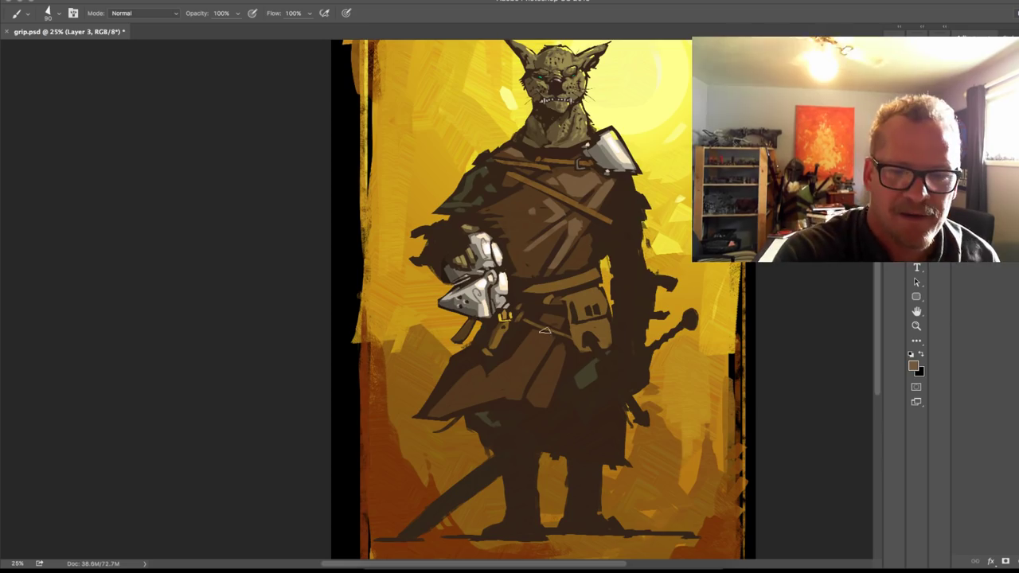
pyautogui.moveTo(535, 331); pyautogui.dragTo(544, 347)
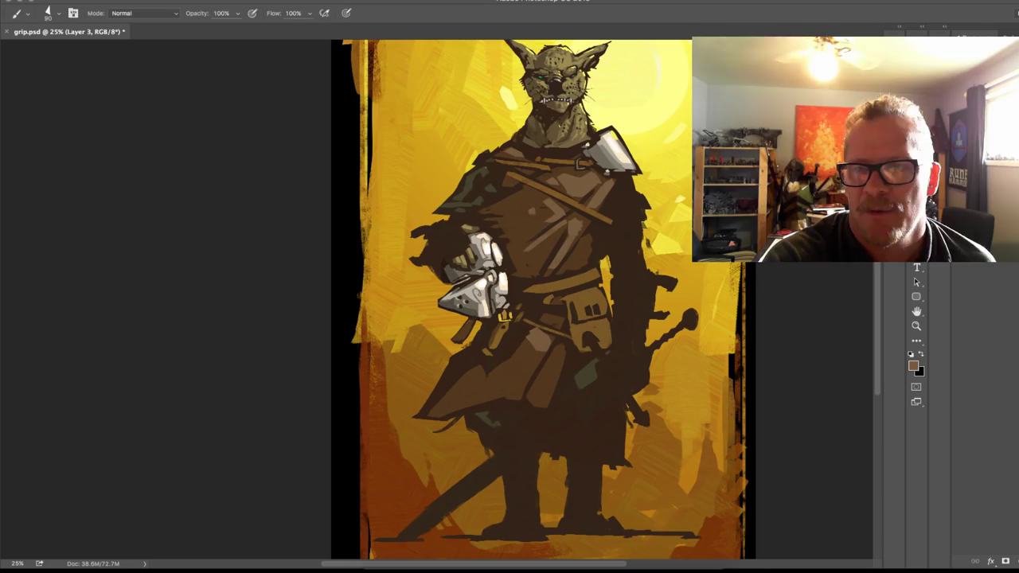
# Step: Lasso irregular patches on the chest cloth and coat skirt, set their saturation to +31 and lightness to -24, and deselect
pyautogui.press('l')
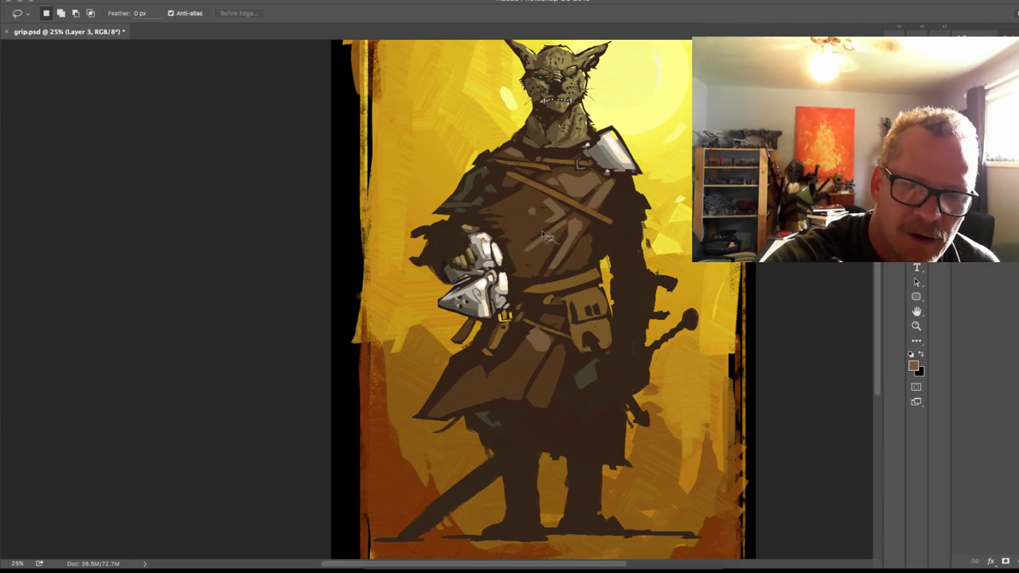
pyautogui.moveTo(527, 237)
pyautogui.mouseDown()
pyautogui.moveTo(512, 213)
pyautogui.moveTo(516, 196)
pyautogui.moveTo(495, 204)
pyautogui.moveTo(512, 257)
pyautogui.moveTo(532, 274)
pyautogui.moveTo(550, 250)
pyautogui.moveTo(541, 201)
pyautogui.mouseUp()
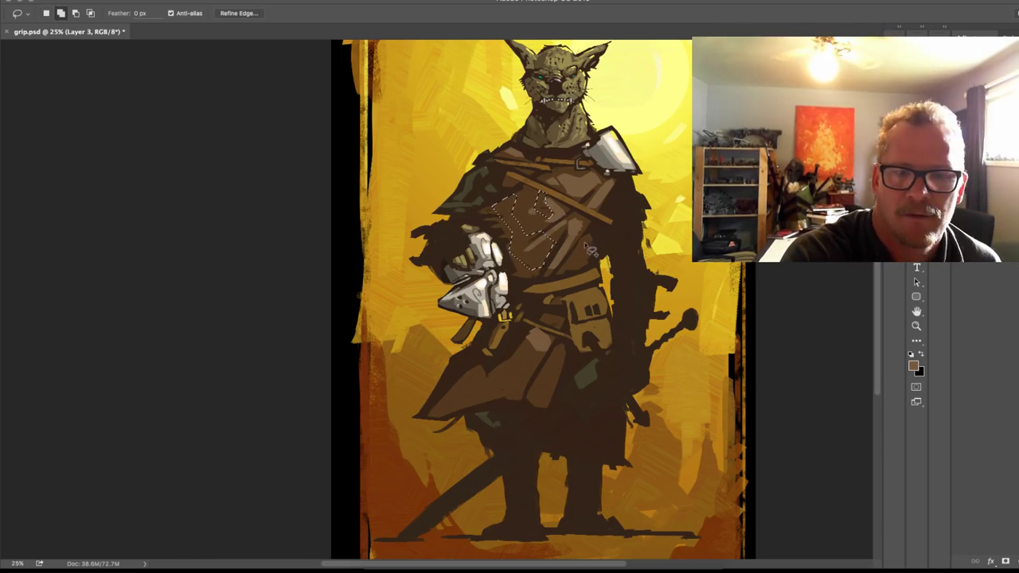
pyautogui.moveTo(583, 269); pyautogui.dragTo(590, 257)
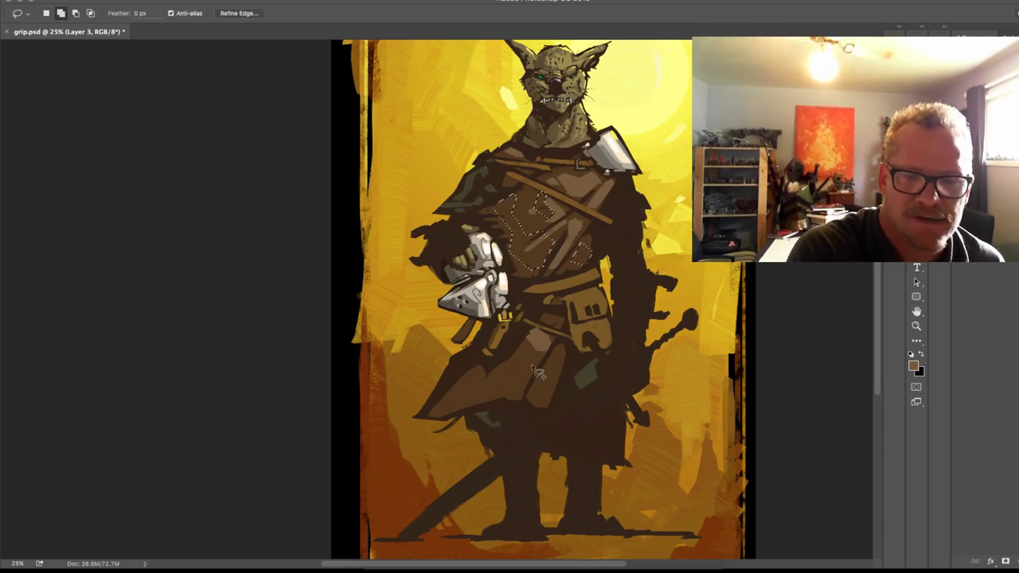
pyautogui.moveTo(535, 371)
pyautogui.mouseDown()
pyautogui.moveTo(508, 386)
pyautogui.moveTo(469, 394)
pyautogui.moveTo(468, 408)
pyautogui.moveTo(518, 407)
pyautogui.moveTo(549, 384)
pyautogui.mouseUp()
pyautogui.moveTo(457, 376)
pyautogui.mouseDown()
pyautogui.moveTo(468, 385)
pyautogui.moveTo(459, 374)
pyautogui.mouseUp()
pyautogui.hotkey('ctrl', 'u')
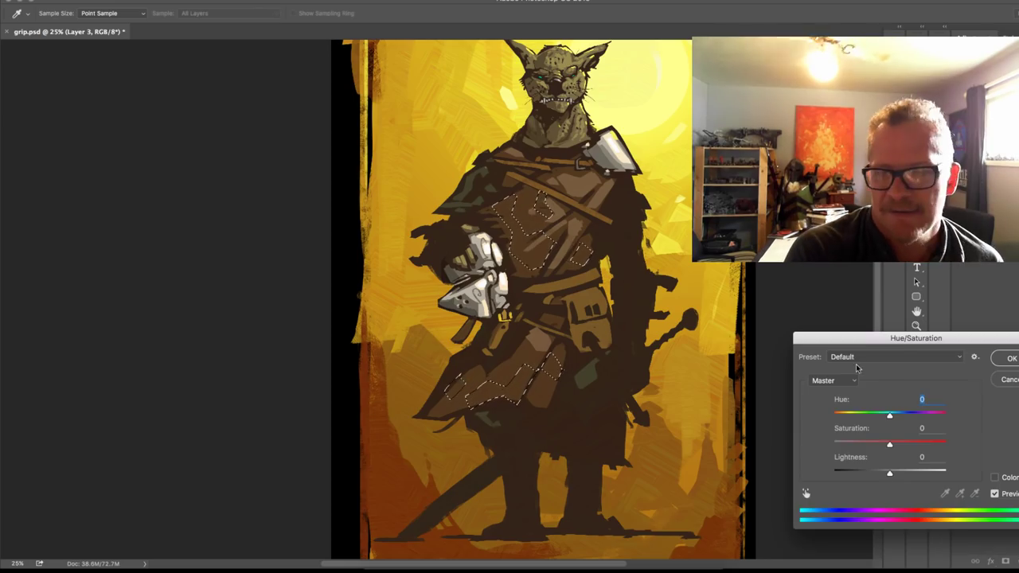
pyautogui.moveTo(890, 443); pyautogui.dragTo(876, 473)
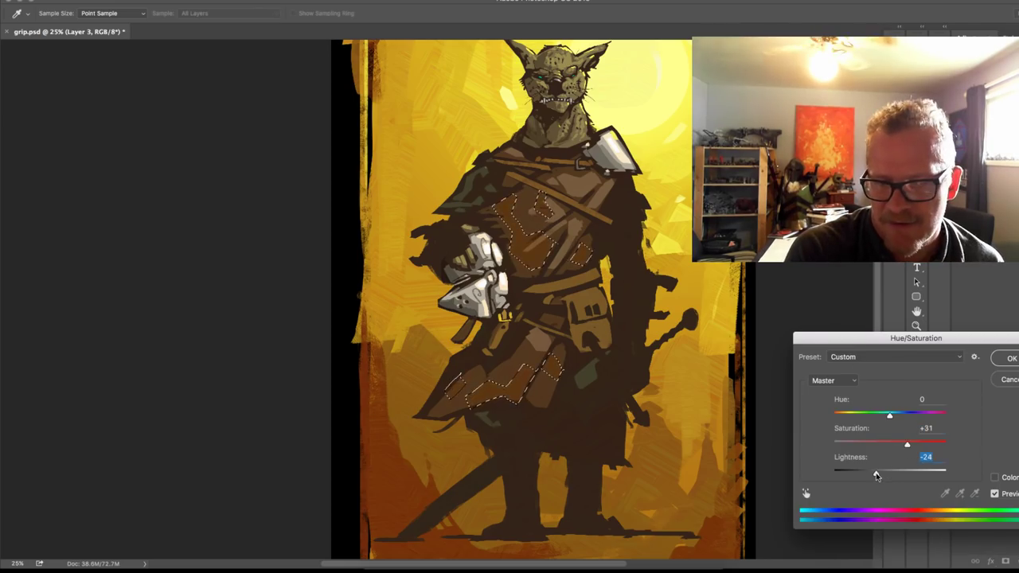
pyautogui.click(1005, 358)
pyautogui.hotkey('ctrl', 'd')
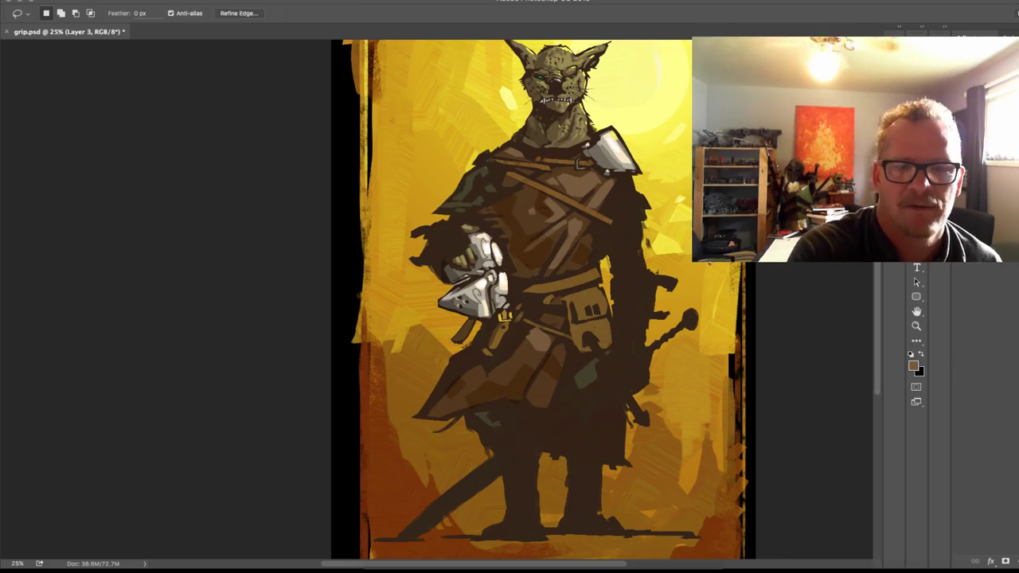
# Step: Refine the shading on the chest cloth and coat skirt folds in sampled browns with a size 50 brush
pyautogui.moveTo(759, 384); pyautogui.dragTo(643, 448)
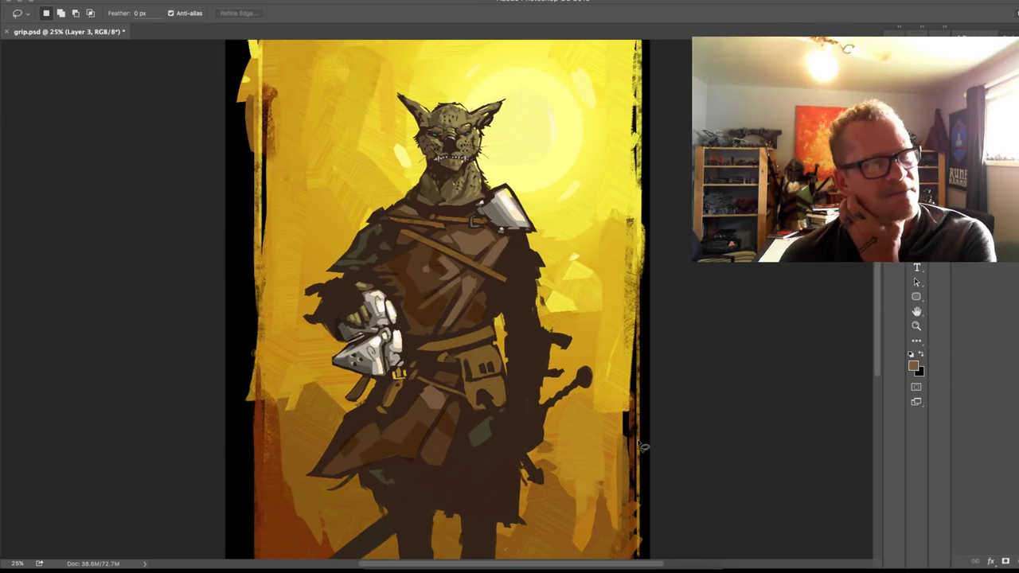
pyautogui.press('b')
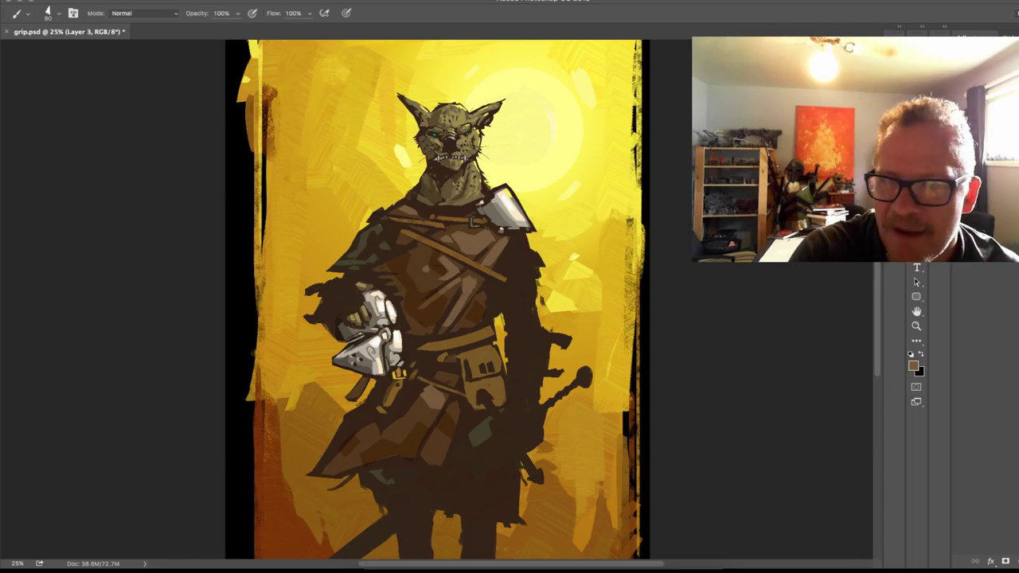
pyautogui.keyDown('alt'); pyautogui.click(476, 317); pyautogui.keyUp('alt')
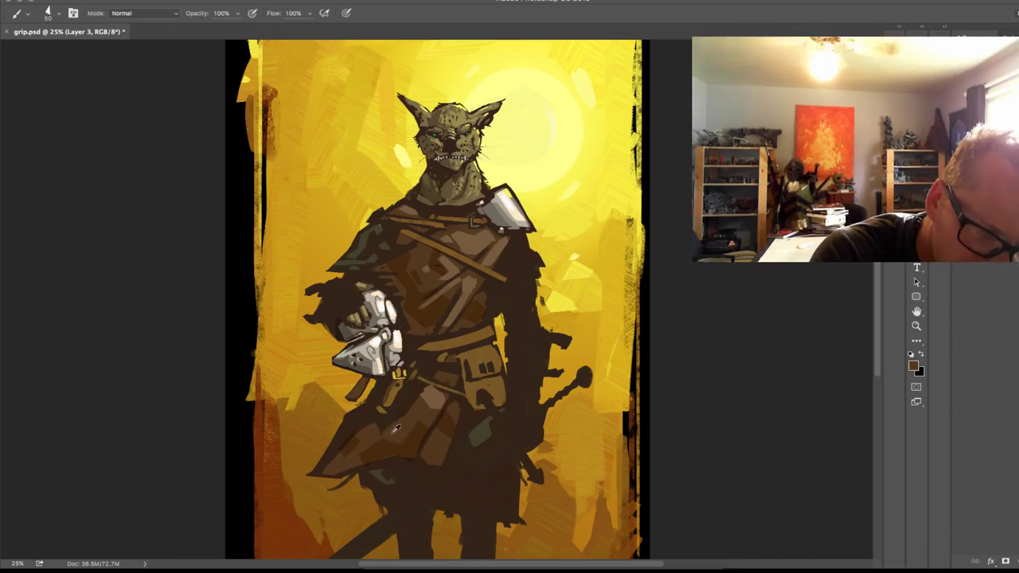
pyautogui.keyDown('alt'); pyautogui.click(366, 417); pyautogui.keyUp('alt')
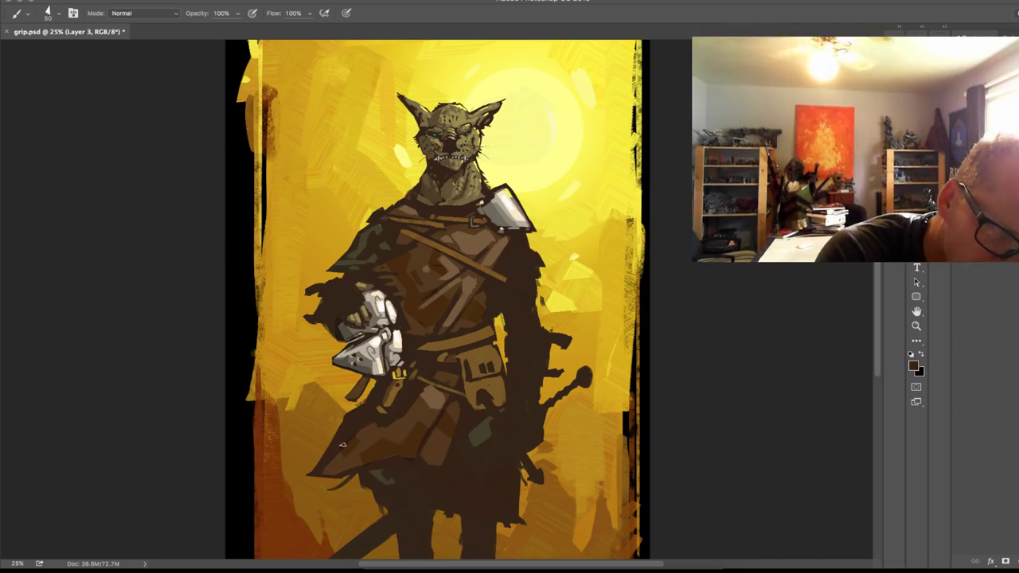
pyautogui.click(464, 430)
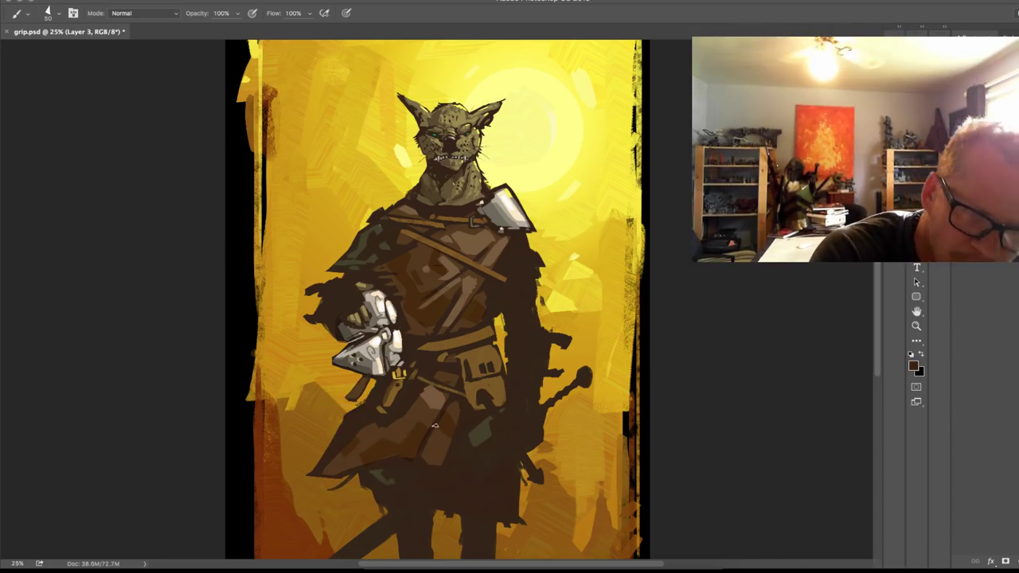
pyautogui.moveTo(435, 425)
pyautogui.mouseDown()
pyautogui.moveTo(567, 310)
pyautogui.moveTo(543, 370)
pyautogui.mouseUp()
# Step: Highlight the belt pouch in a brighter orange-brown and refine its details and the belt with sampled browns
pyautogui.keyDown('alt'); pyautogui.click(593, 304); pyautogui.keyUp('alt')
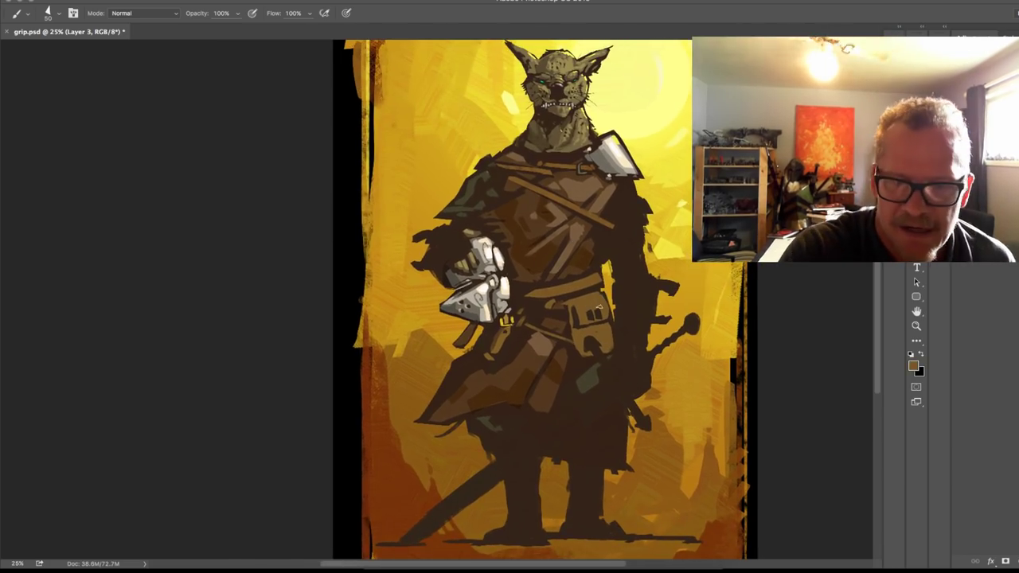
pyautogui.click(913, 366)
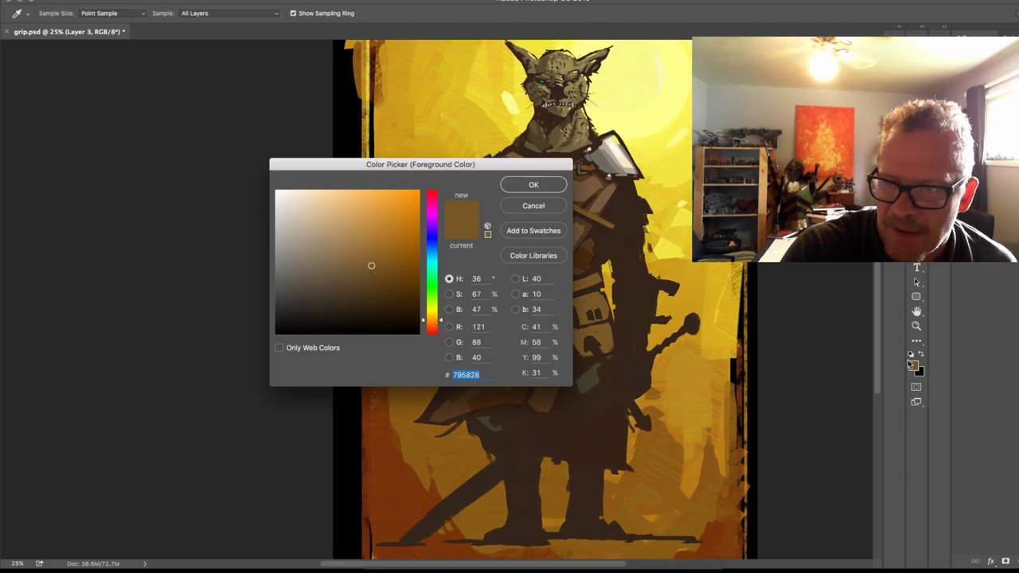
pyautogui.click(534, 185)
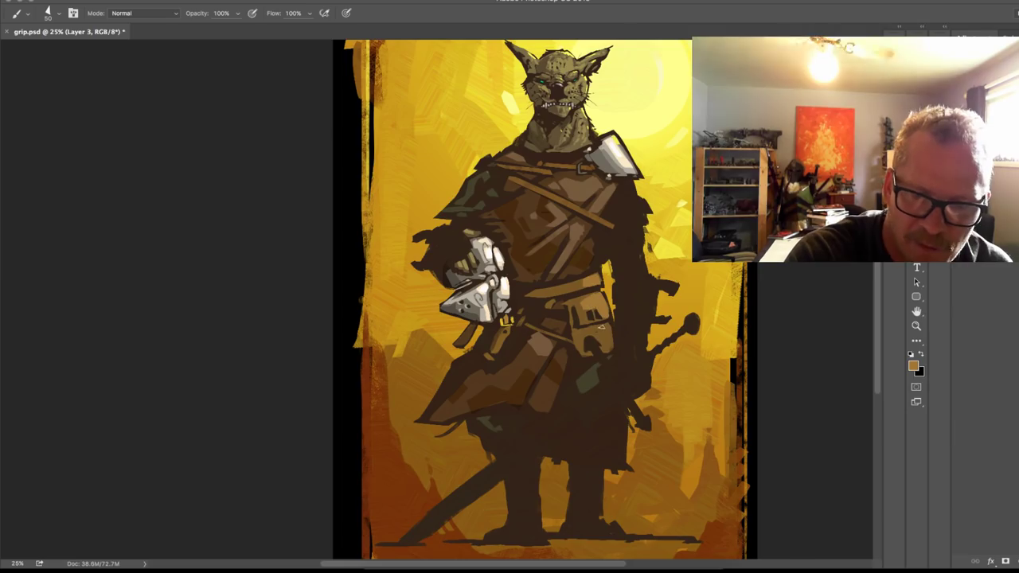
pyautogui.moveTo(607, 327); pyautogui.dragTo(602, 345)
pyautogui.keyDown('alt'); pyautogui.click(594, 291); pyautogui.keyUp('alt')
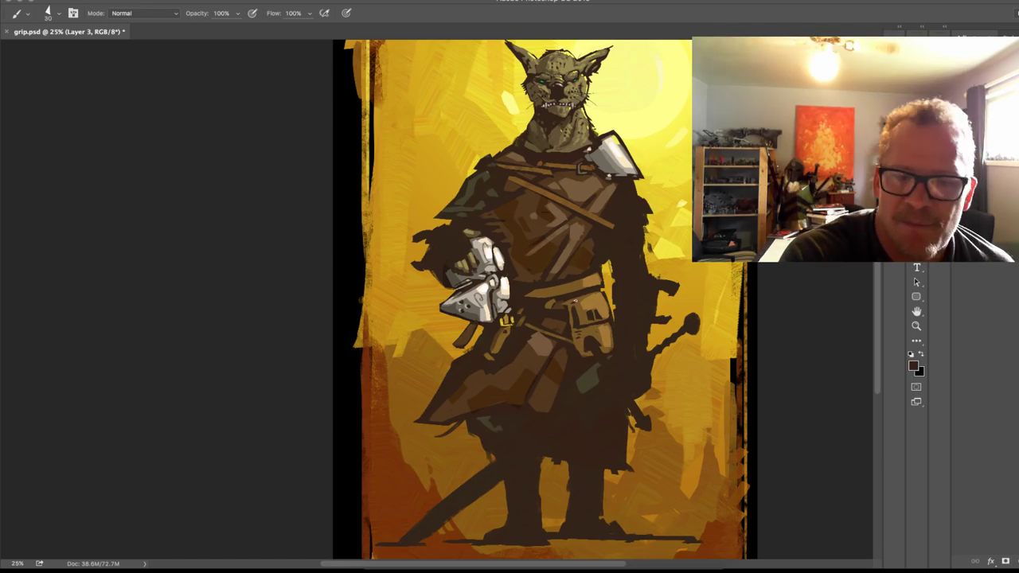
pyautogui.keyDown('alt'); pyautogui.click(525, 288); pyautogui.keyUp('alt')
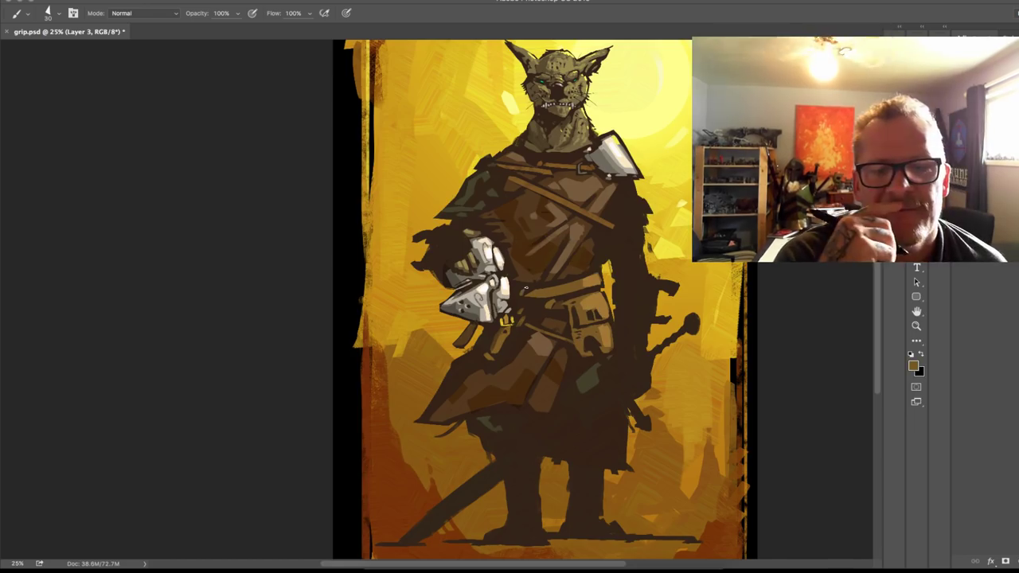
# Step: Shade the diagonal chest strap in dark brown and paint additional straps toward the armoured shoulder in sampled brown with a size 30 brush
pyautogui.keyDown('alt'); pyautogui.click(617, 207); pyautogui.keyUp('alt')
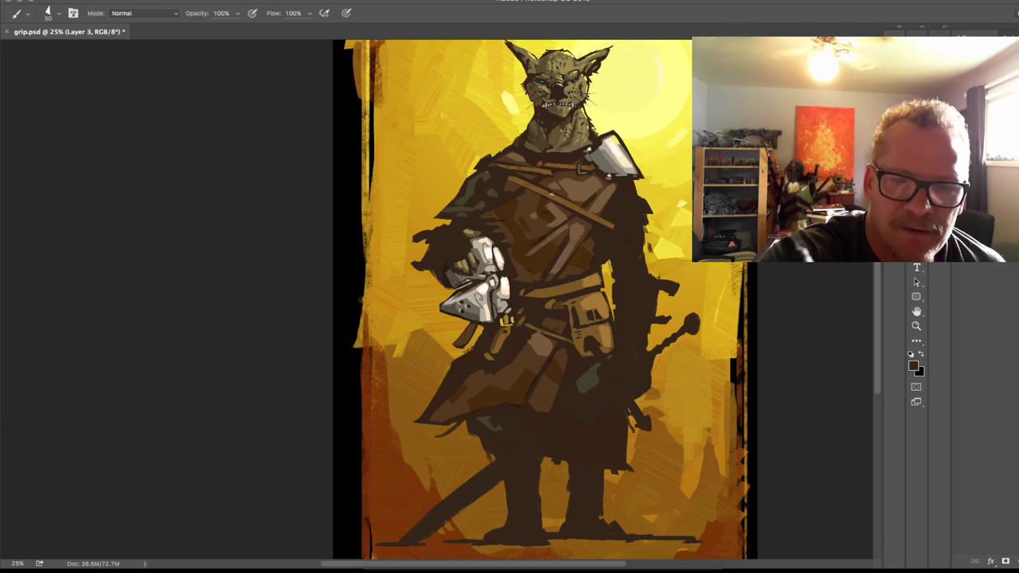
pyautogui.moveTo(549, 194); pyautogui.dragTo(622, 230)
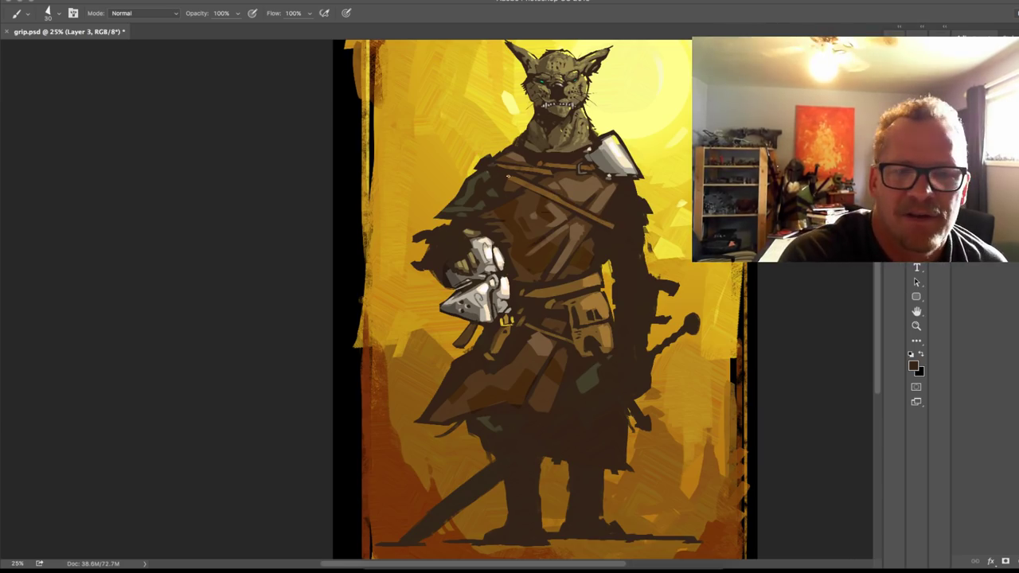
pyautogui.keyDown('alt'); pyautogui.click(548, 184); pyautogui.keyUp('alt')
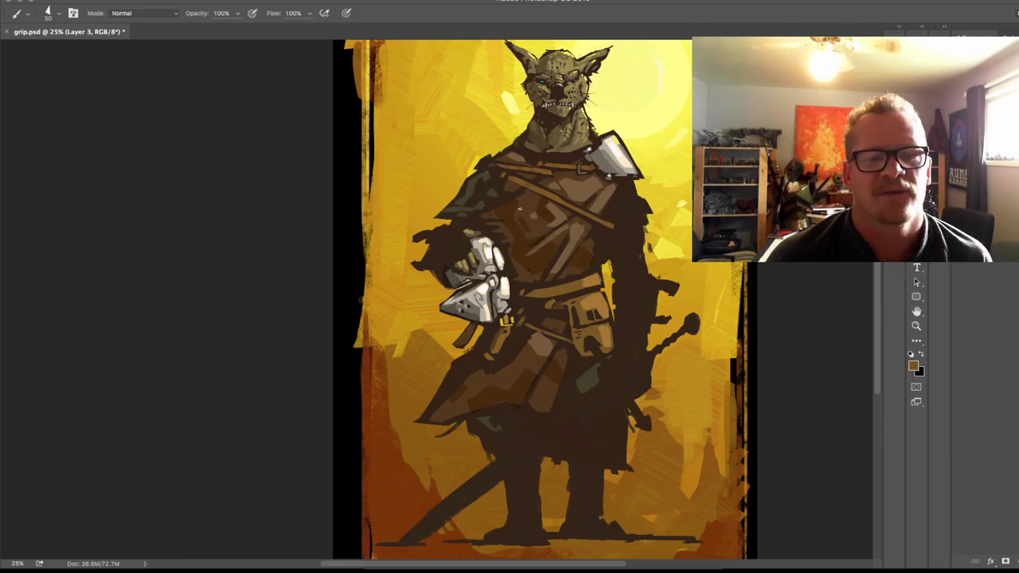
pyautogui.keyDown('alt'); pyautogui.click(590, 177); pyautogui.keyUp('alt')
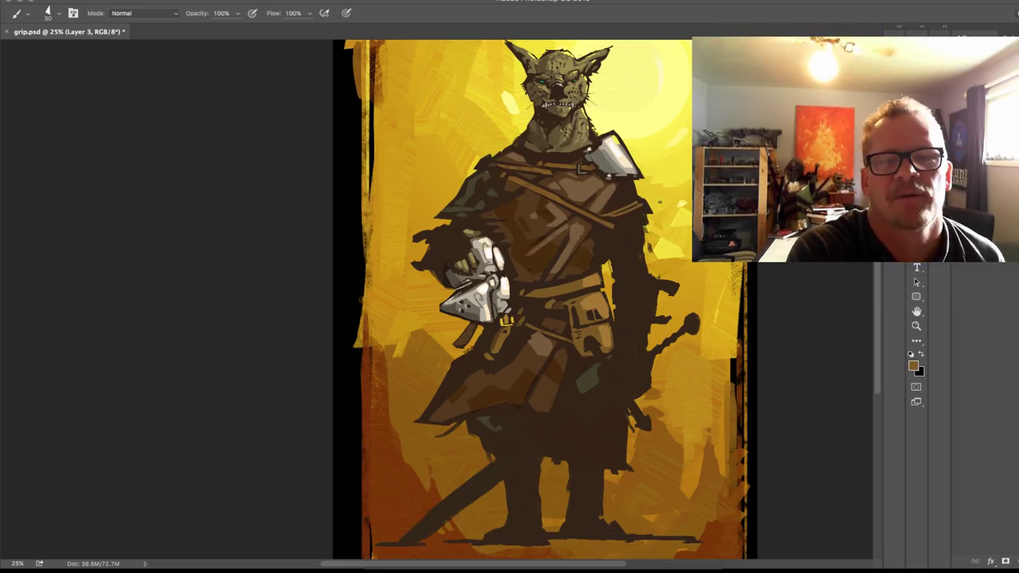
pyautogui.keyDown('alt'); pyautogui.click(513, 201); pyautogui.keyUp('alt')
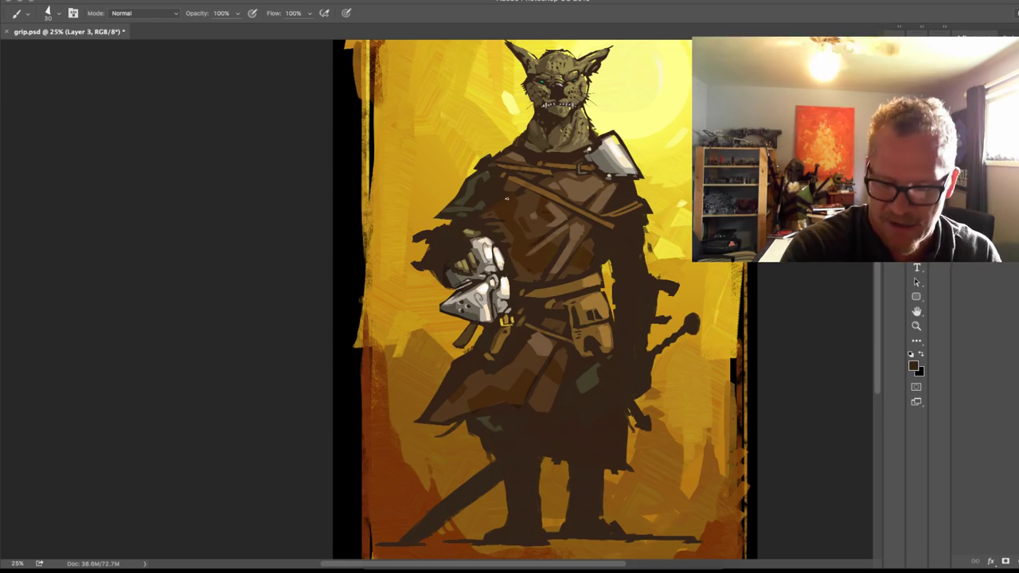
pyautogui.keyDown('alt'); pyautogui.click(506, 186); pyautogui.keyUp('alt')
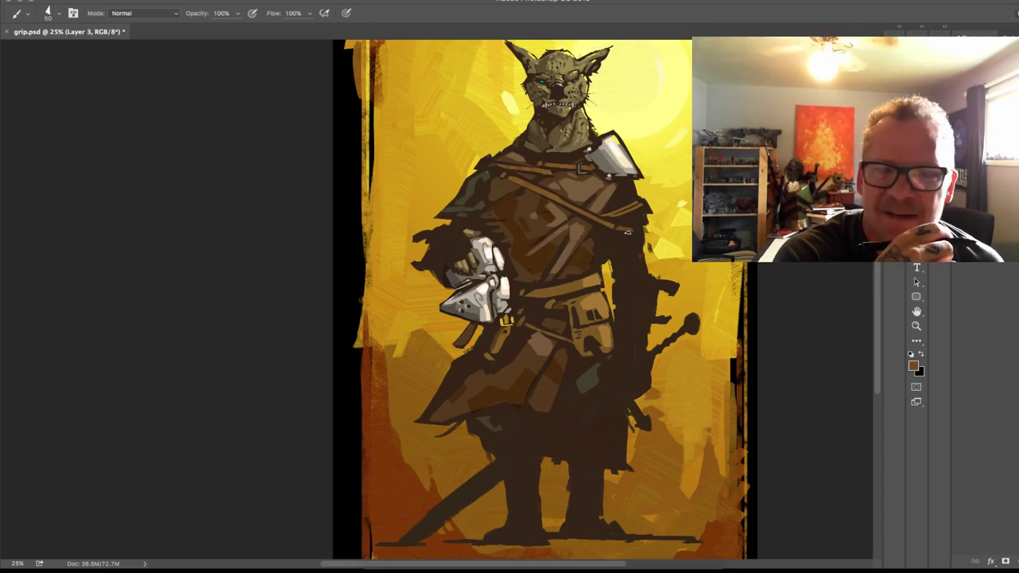
# Step: Repaint the lower neck and collar edge in sampled olive and dark brown tones with a size 50 brush
pyautogui.keyDown('alt'); pyautogui.click(573, 147); pyautogui.keyUp('alt')
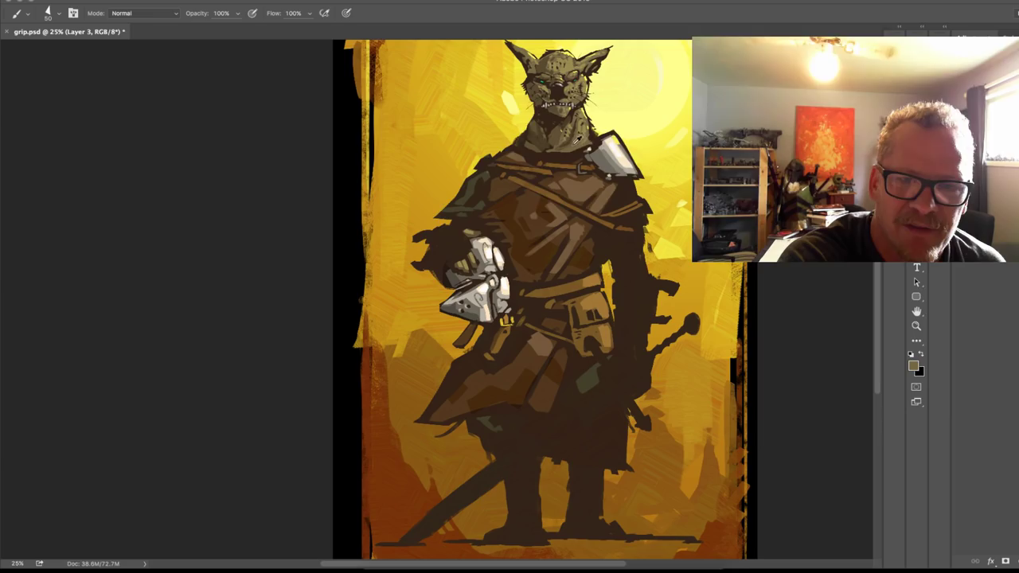
pyautogui.keyDown('alt'); pyautogui.click(572, 148); pyautogui.keyUp('alt')
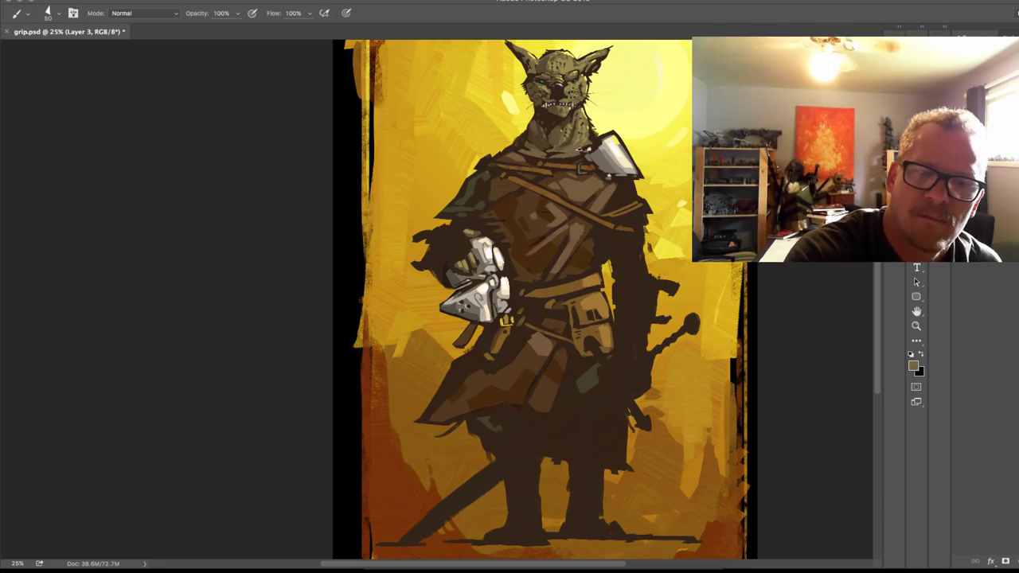
pyautogui.keyDown('alt'); pyautogui.click(548, 147); pyautogui.keyUp('alt')
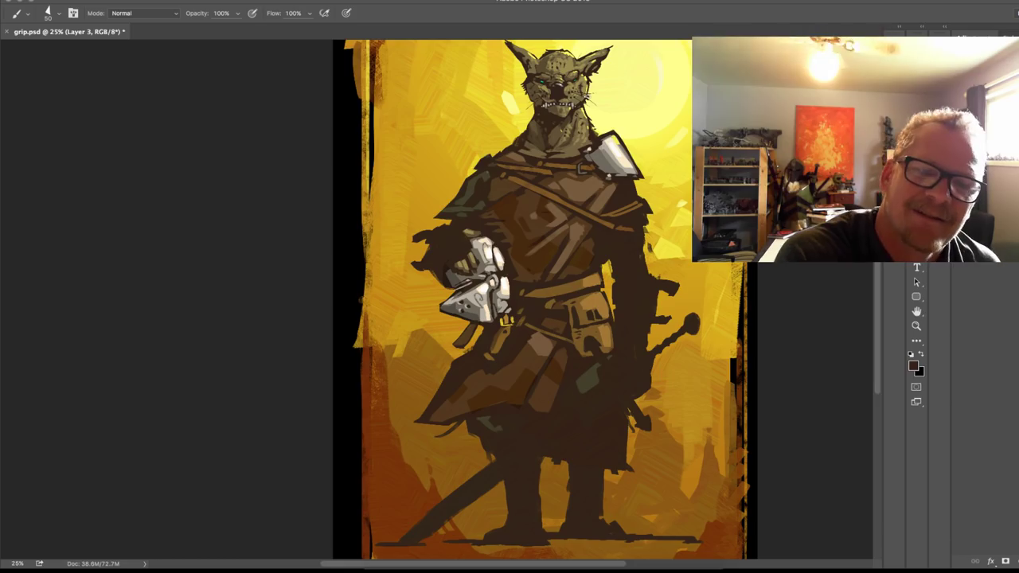
pyautogui.keyDown('alt'); pyautogui.click(503, 183); pyautogui.keyUp('alt')
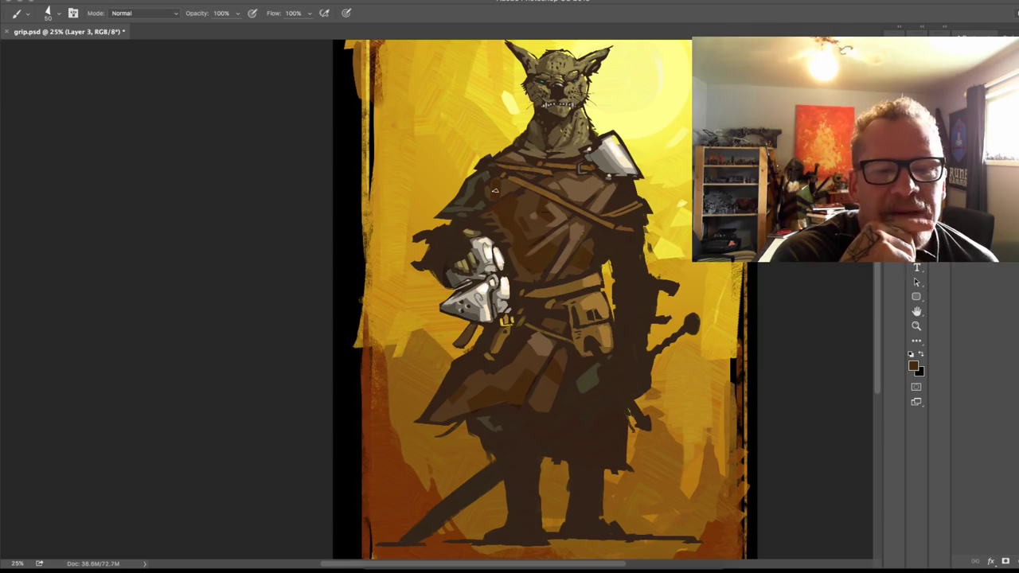
# Step: Lasso the lower part of the helmet held at the warrior's hip, darken it with Hue/Saturation at Lightness -27, and deselect
pyautogui.press('l')
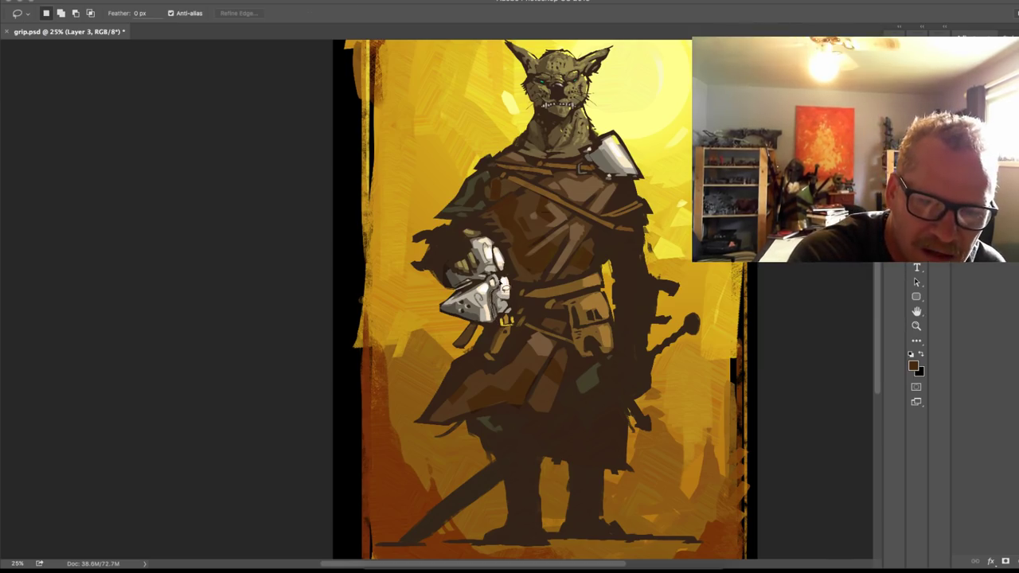
pyautogui.moveTo(482, 283)
pyautogui.mouseDown()
pyautogui.moveTo(452, 273)
pyautogui.moveTo(437, 304)
pyautogui.moveTo(455, 325)
pyautogui.moveTo(487, 335)
pyautogui.moveTo(457, 327)
pyautogui.moveTo(470, 356)
pyautogui.moveTo(471, 331)
pyautogui.mouseUp()
pyautogui.press('super+u')
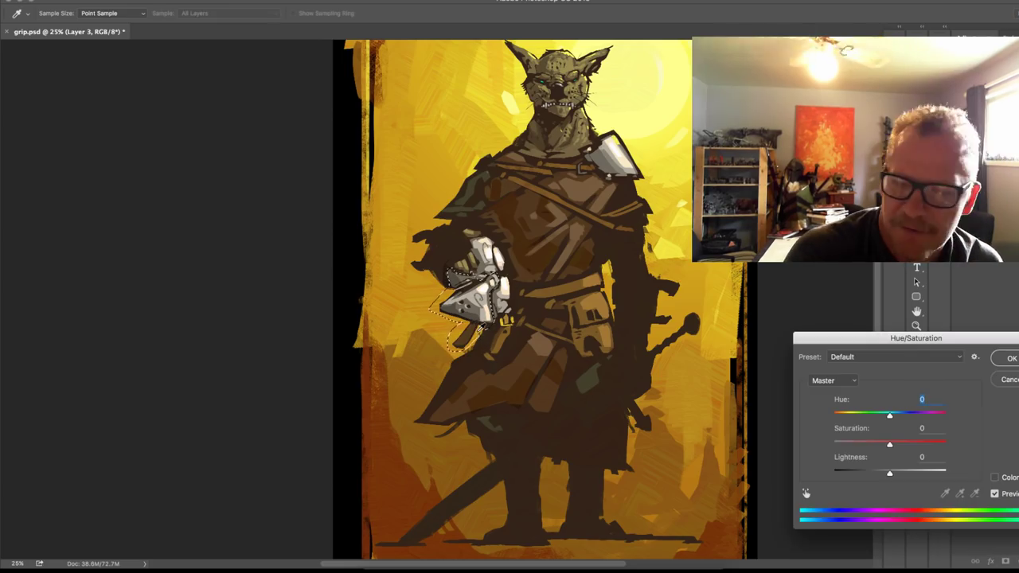
pyautogui.click(876, 475)
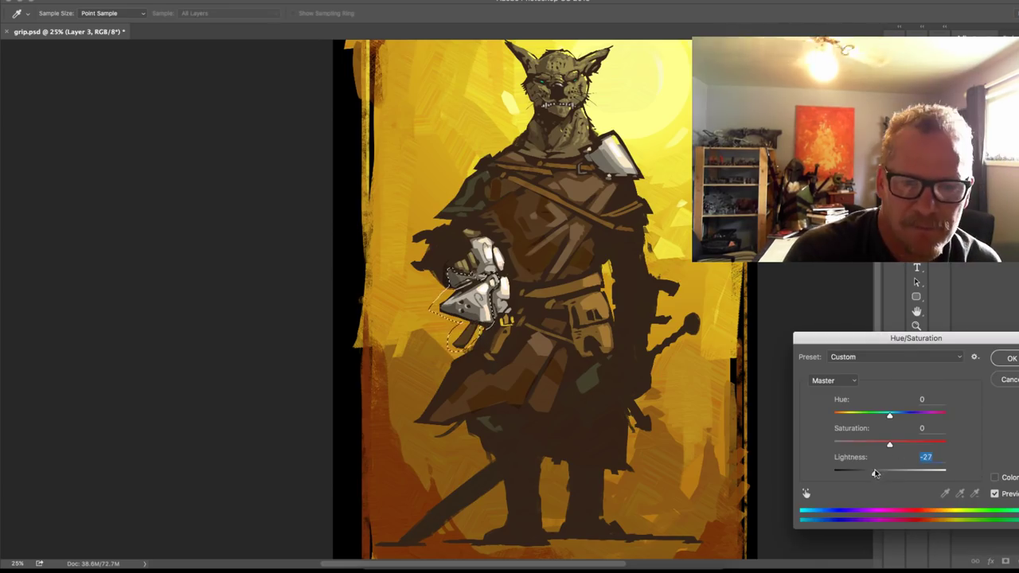
pyautogui.click(1008, 359)
pyautogui.hotkey('ctrl', 'd')
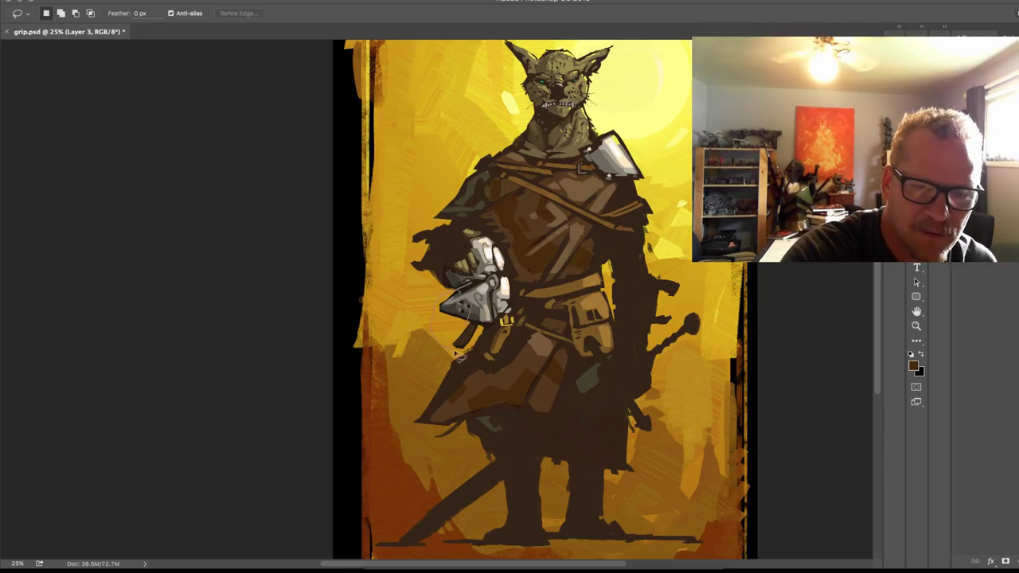
# Step: Lasso the pointed front of the helmet and darken it further by lowering its Hue/Saturation lightness
pyautogui.moveTo(468, 318); pyautogui.dragTo(464, 321)
pyautogui.hotkey('ctrl', 'u')
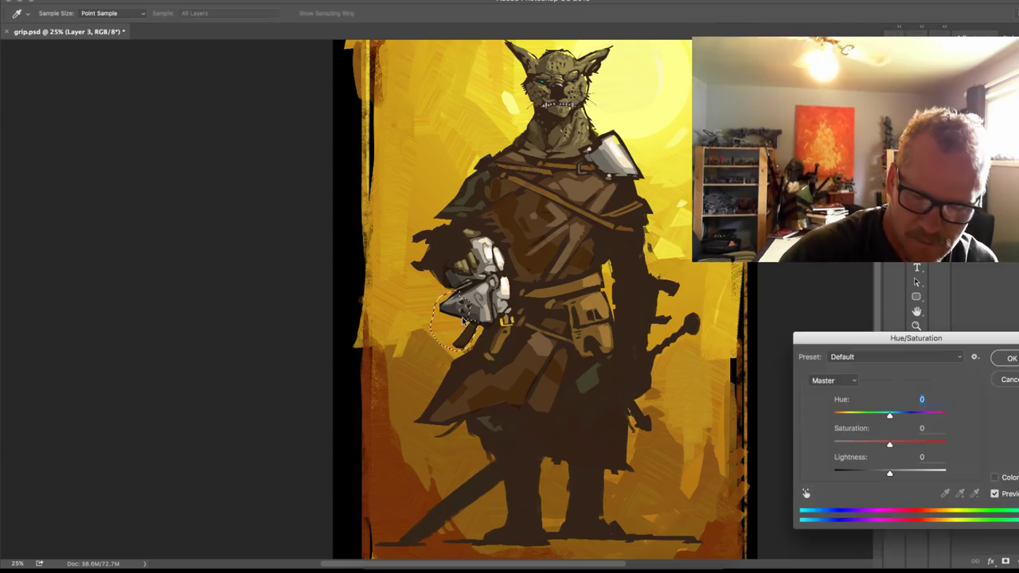
pyautogui.moveTo(889, 473); pyautogui.dragTo(871, 473)
pyautogui.click(1005, 360)
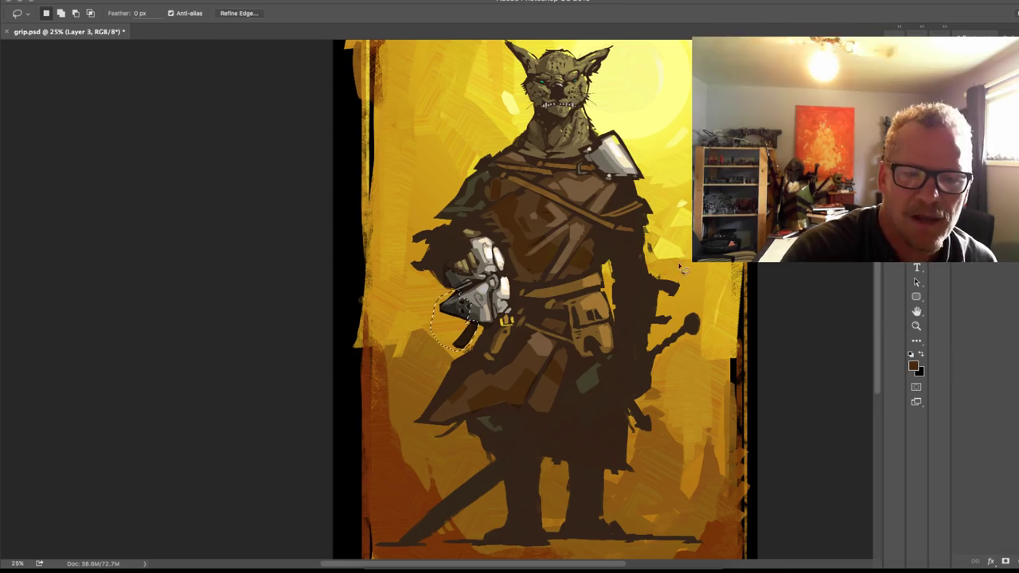
pyautogui.moveTo(717, 311); pyautogui.dragTo(595, 408)
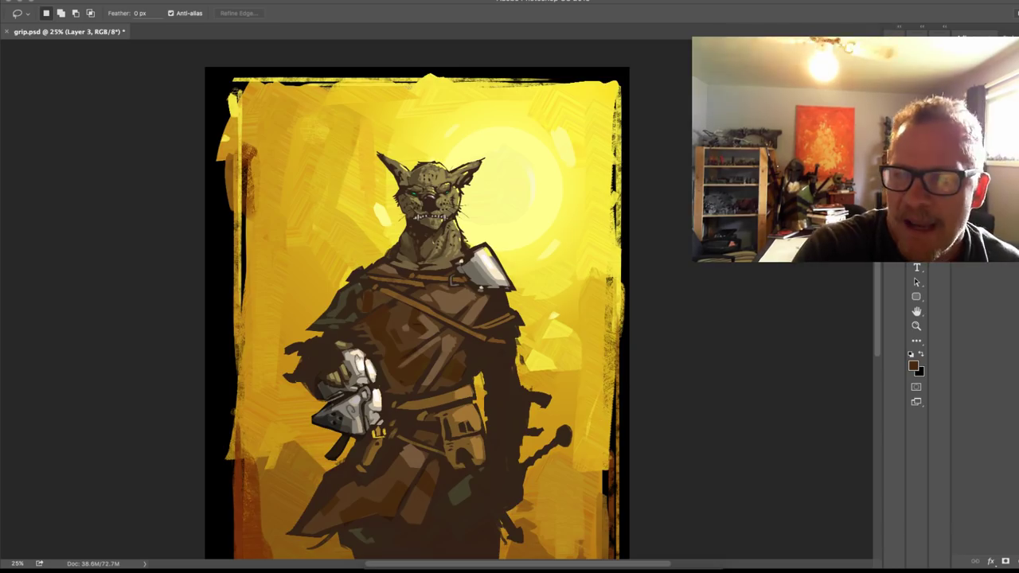
# Step: Block in the glove holding the helmet and the hanging forearm and glove in muted dark green, enlarging the brush to 80 px
pyautogui.press('b')
pyautogui.scroll(-5, 639, 320)
pyautogui.hscroll(-2, 639, 321)
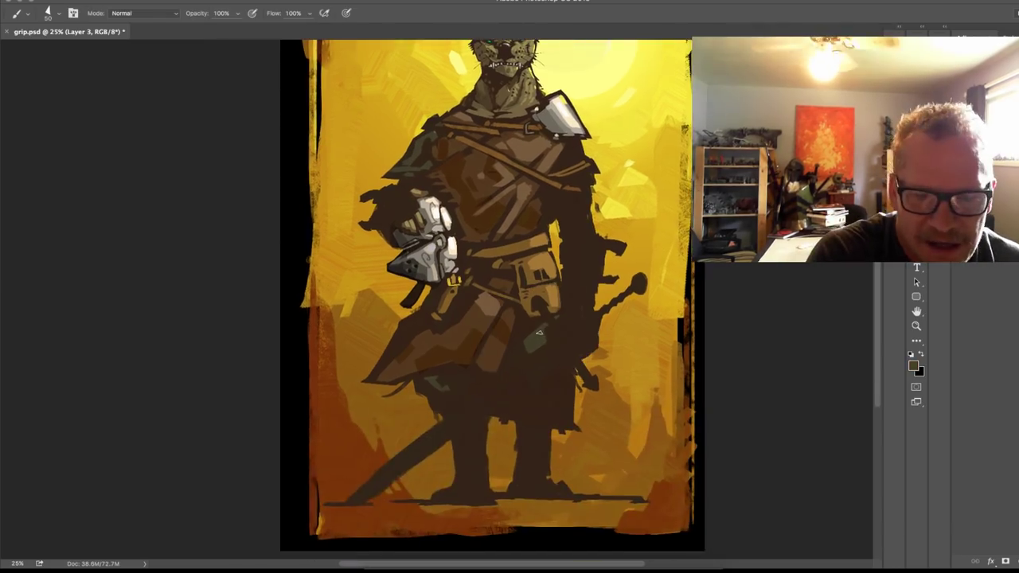
pyautogui.scroll(4, 538, 332)
pyautogui.hscroll(-1, 538, 333)
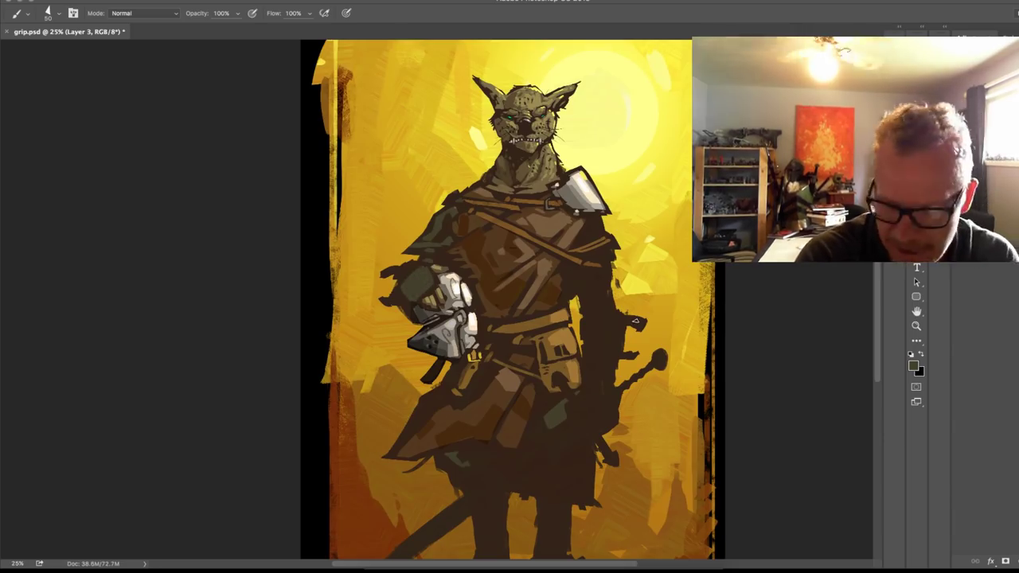
pyautogui.press(']')
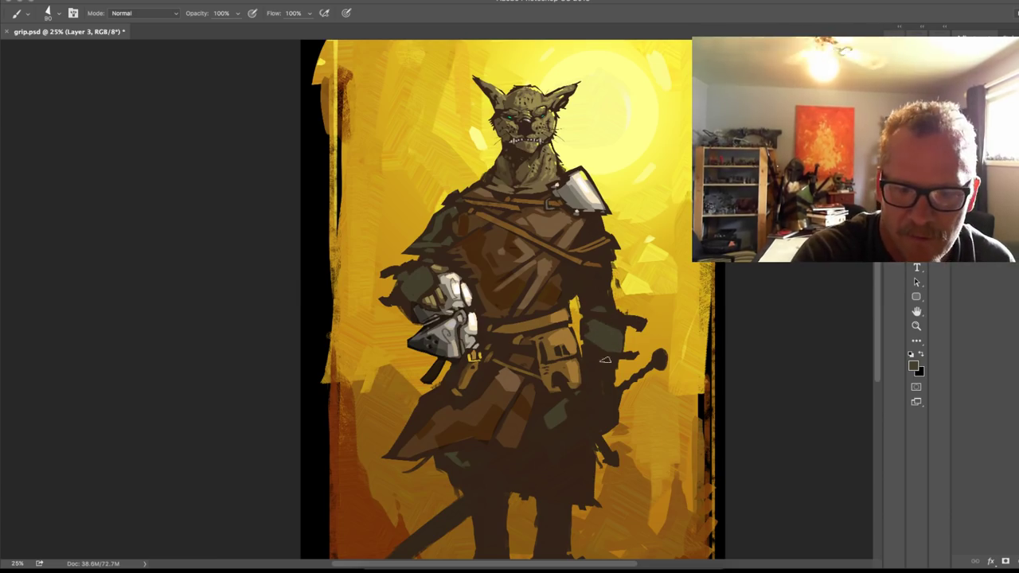
pyautogui.press(']')
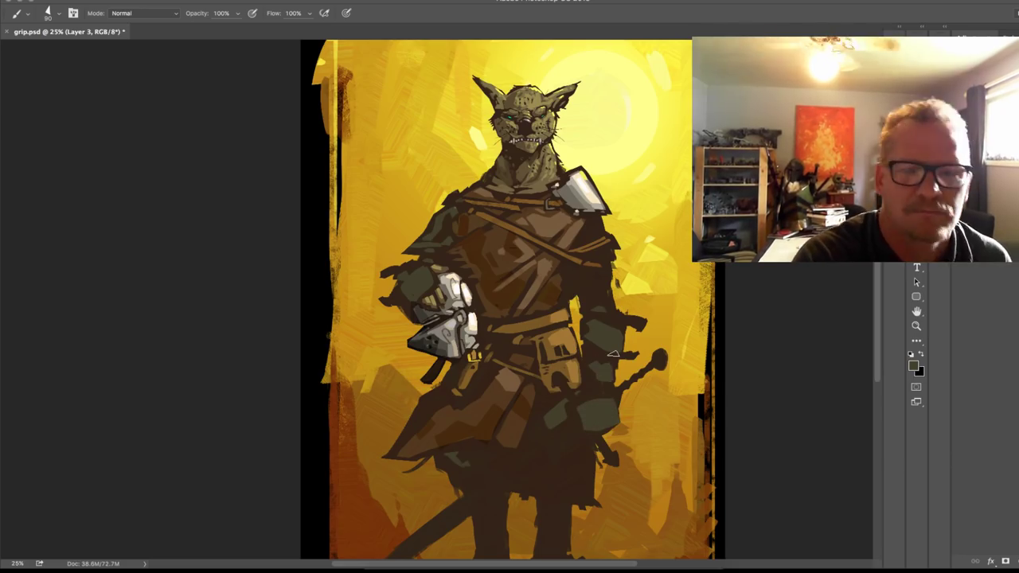
# Step: Paint mid-green planes on both gloves and the hanging forearm with a 45 px brush in colour #505c2f
pyautogui.press('[')
pyautogui.press('[')
pyautogui.press('[')
pyautogui.press('[')
pyautogui.press('[')
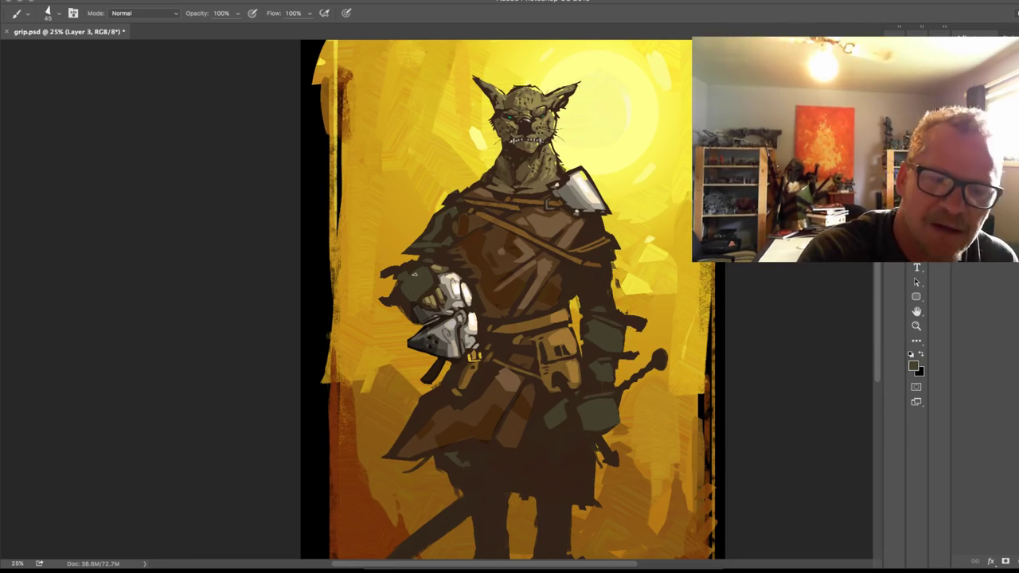
pyautogui.click(914, 367)
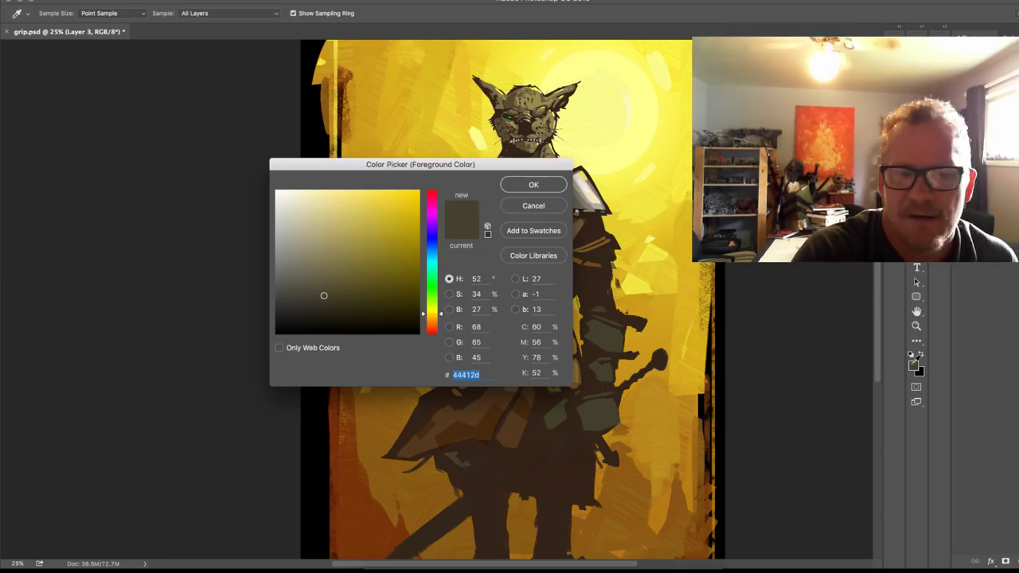
pyautogui.click(346, 282)
pyautogui.moveTo(443, 312); pyautogui.dragTo(440, 308)
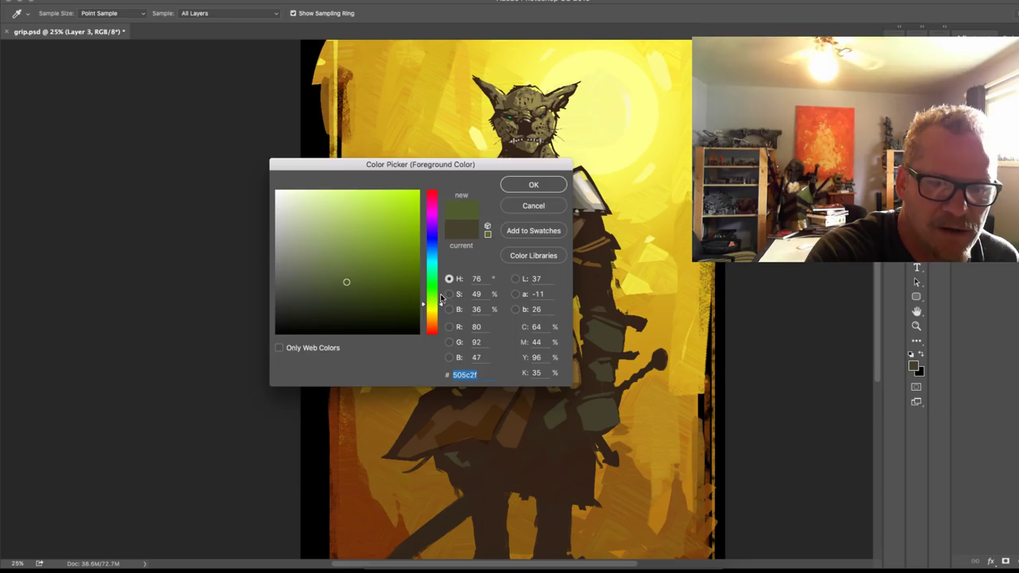
pyautogui.click(548, 184)
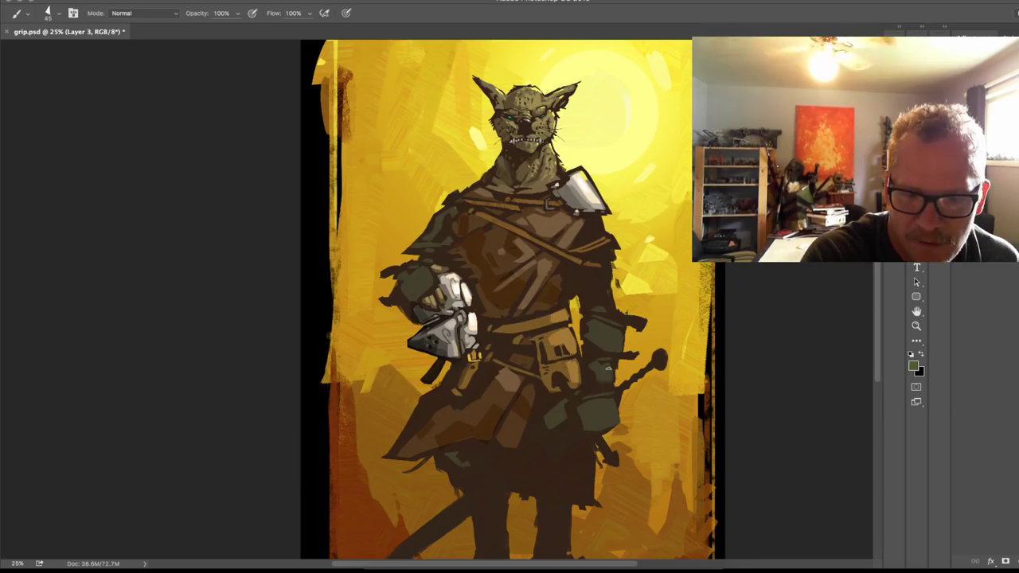
pyautogui.moveTo(610, 379); pyautogui.dragTo(613, 363)
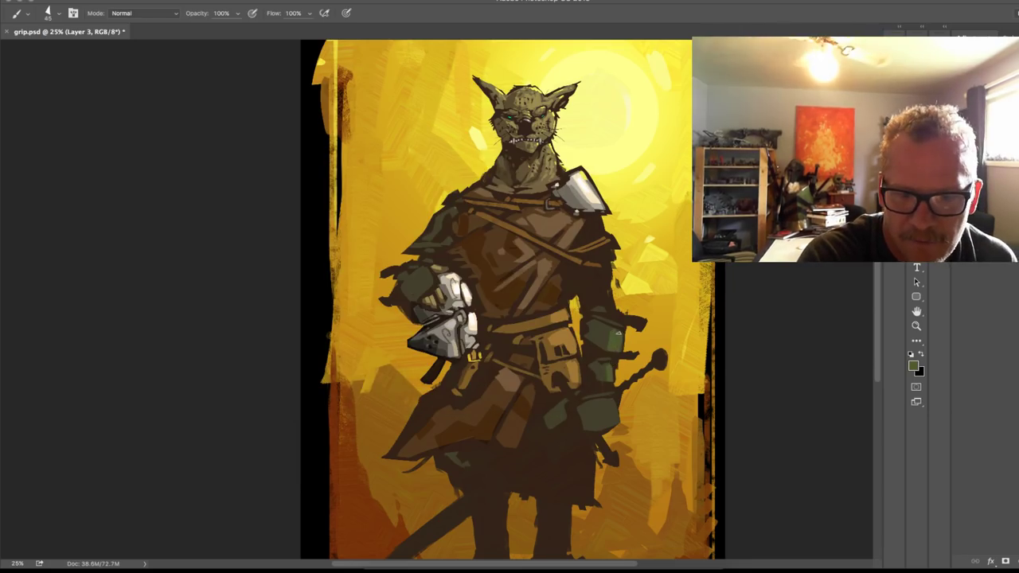
pyautogui.rightClick(603, 327)
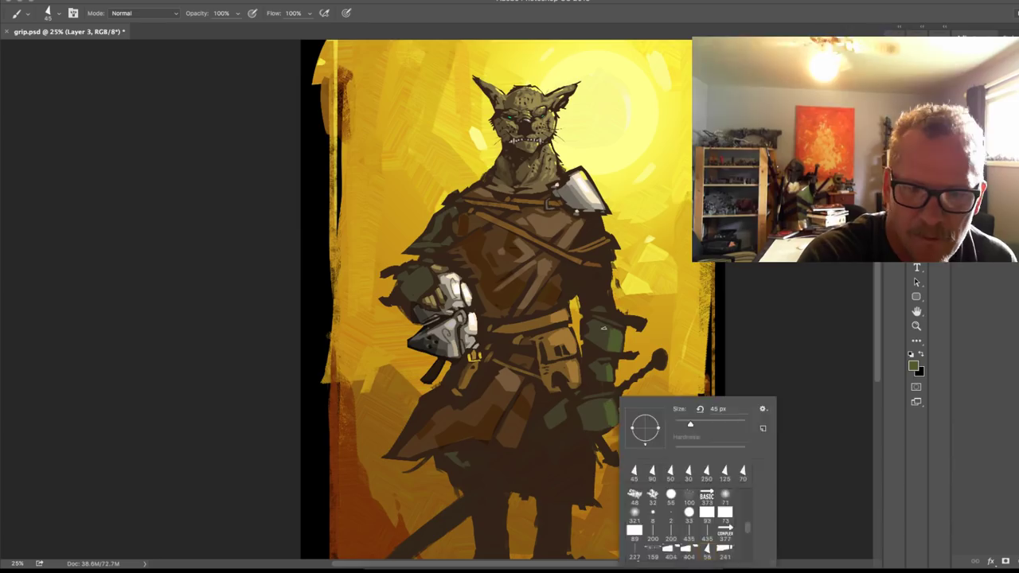
pyautogui.click(605, 328)
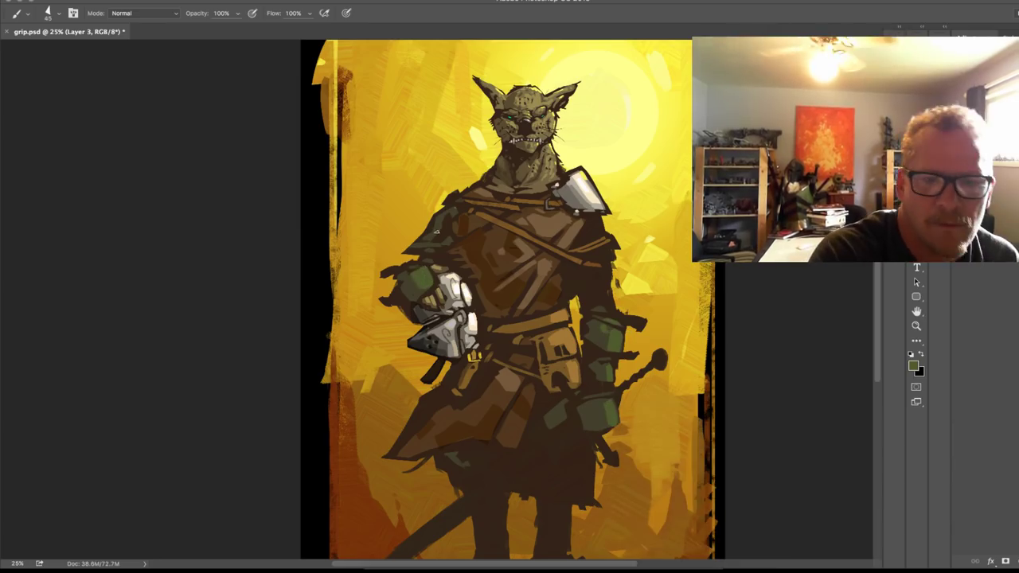
# Step: Add brighter green highlights in colour #909d3c to both gloves, the forearm and the sleeve
pyautogui.click(914, 365)
pyautogui.click(362, 261)
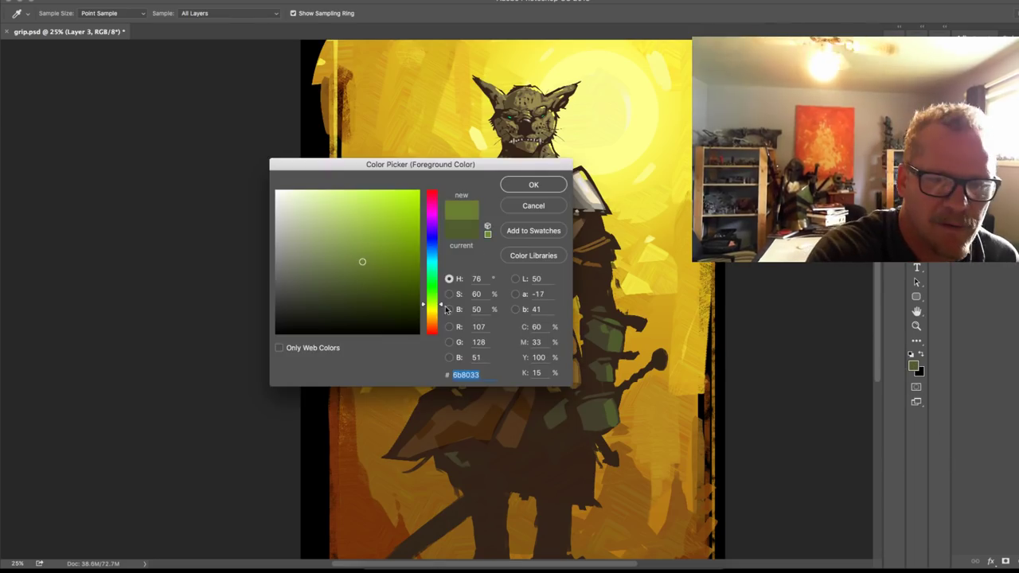
pyautogui.click(444, 308)
pyautogui.click(364, 244)
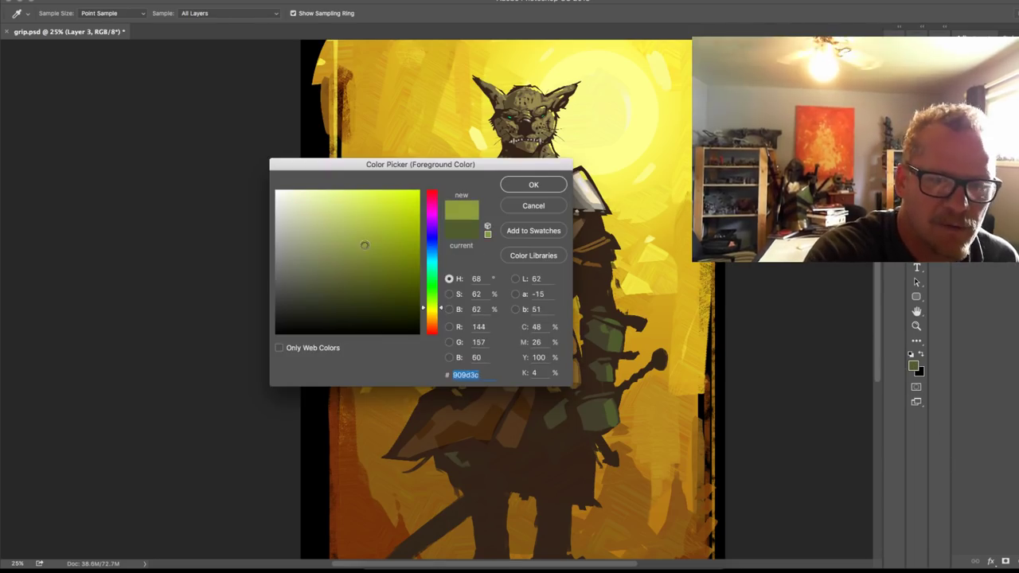
pyautogui.click(535, 184)
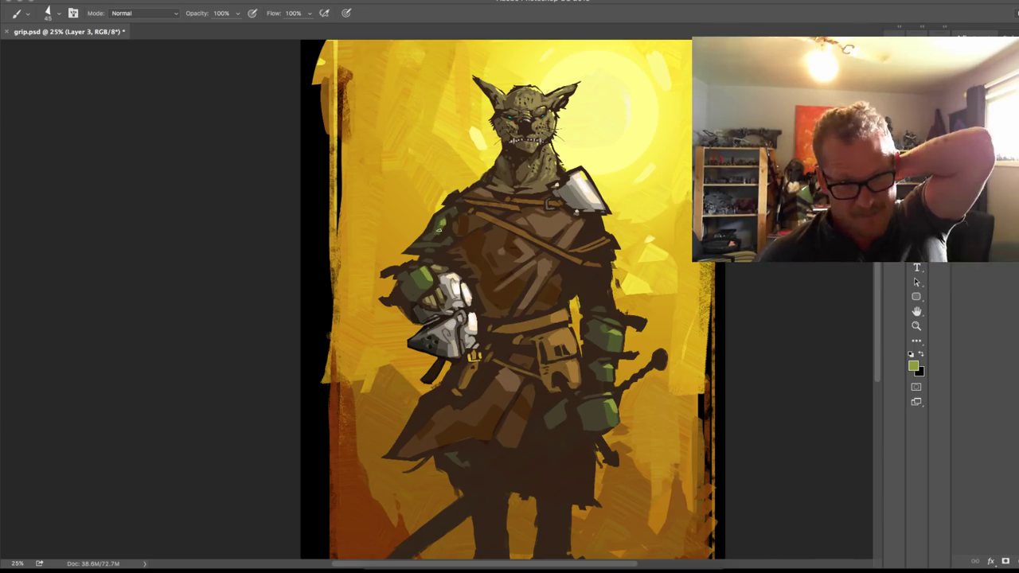
# Step: Paint the hanging upper arm with tones sampled from the neck and face, and tint the forearm straps with the chest strap's brown
pyautogui.keyDown('alt'); pyautogui.click(539, 187); pyautogui.keyUp('alt')
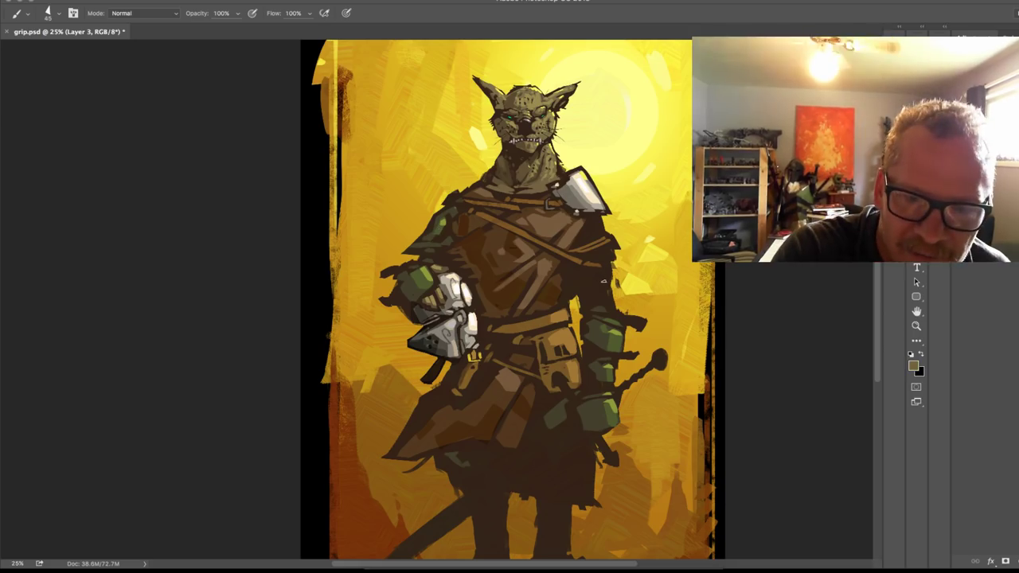
pyautogui.moveTo(586, 294)
pyautogui.mouseDown()
pyautogui.moveTo(589, 304)
pyautogui.moveTo(608, 298)
pyautogui.mouseUp()
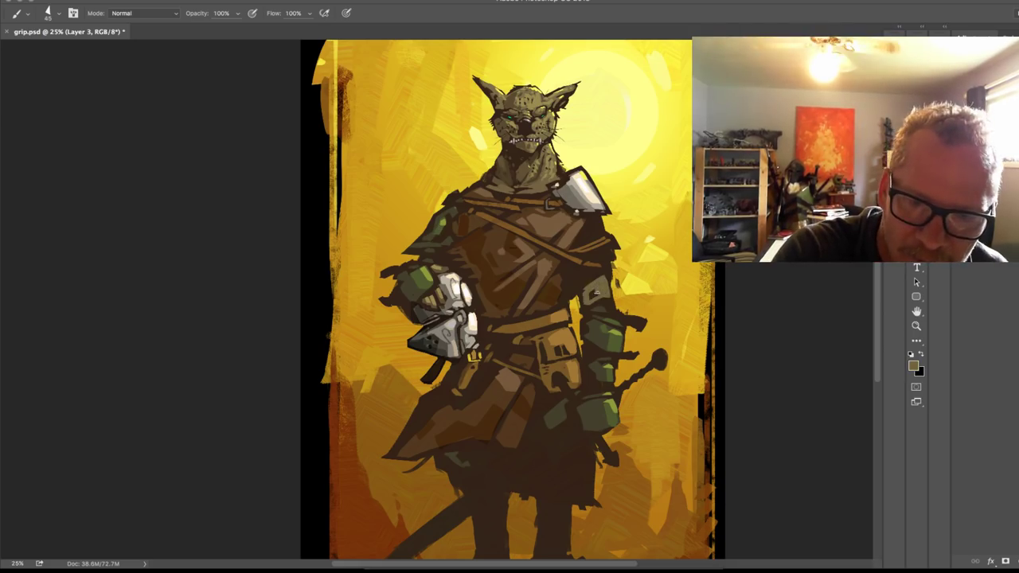
pyautogui.keyDown('alt'); pyautogui.click(513, 134); pyautogui.keyUp('alt')
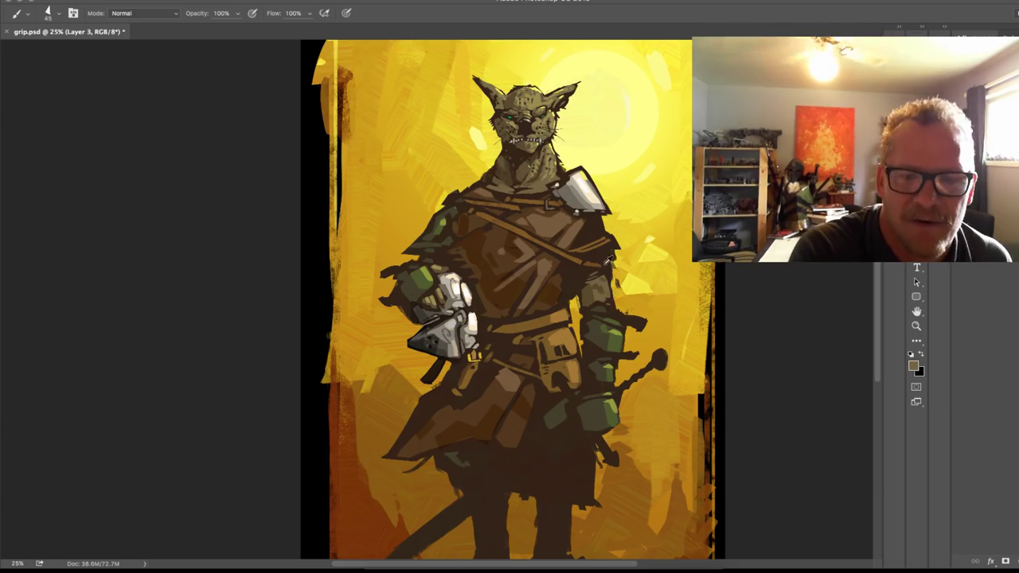
pyautogui.keyDown('alt'); pyautogui.click(608, 265); pyautogui.keyUp('alt')
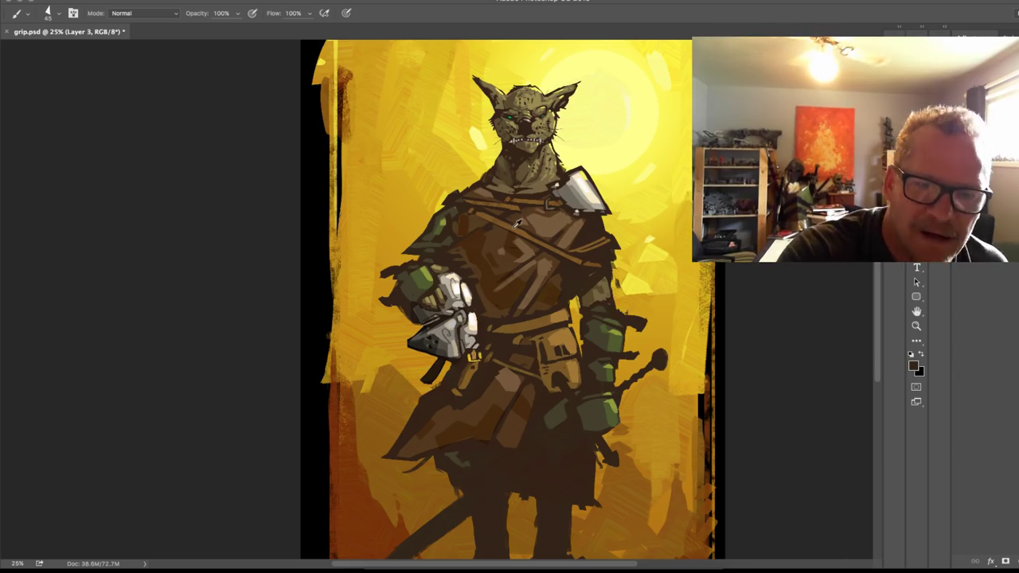
pyautogui.keyDown('alt'); pyautogui.click(528, 233); pyautogui.keyUp('alt')
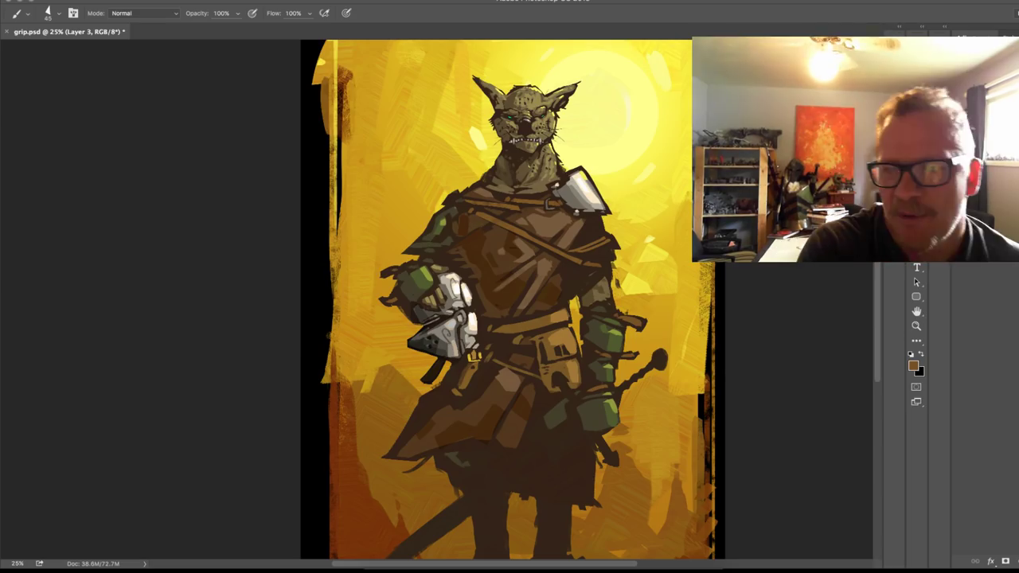
# Step: Divide the upper belt with dark brown bands and redden the selected belt with Hue -19 and Saturation +14
pyautogui.keyDown('alt'); pyautogui.click(544, 307); pyautogui.keyUp('alt')
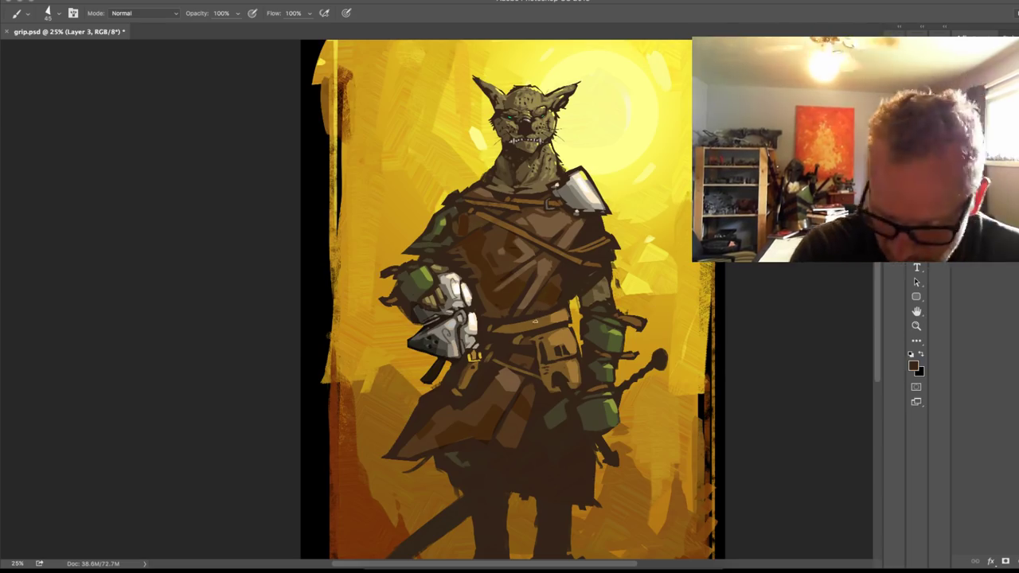
pyautogui.press(']')
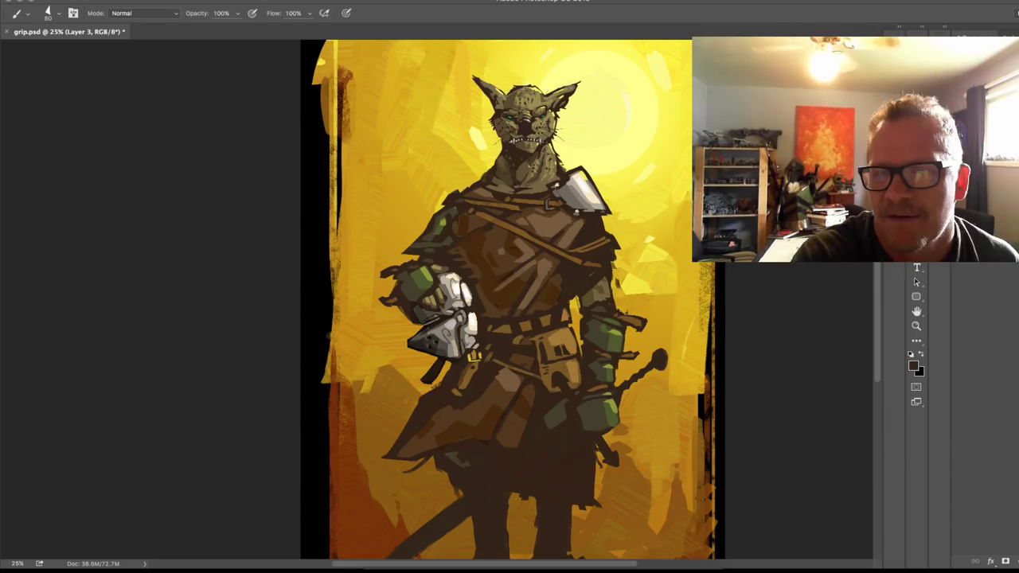
pyautogui.press('l')
pyautogui.moveTo(570, 327)
pyautogui.mouseDown()
pyautogui.moveTo(568, 317)
pyautogui.moveTo(543, 315)
pyautogui.moveTo(494, 326)
pyautogui.moveTo(511, 338)
pyautogui.moveTo(573, 327)
pyautogui.moveTo(490, 334)
pyautogui.moveTo(485, 322)
pyautogui.mouseUp()
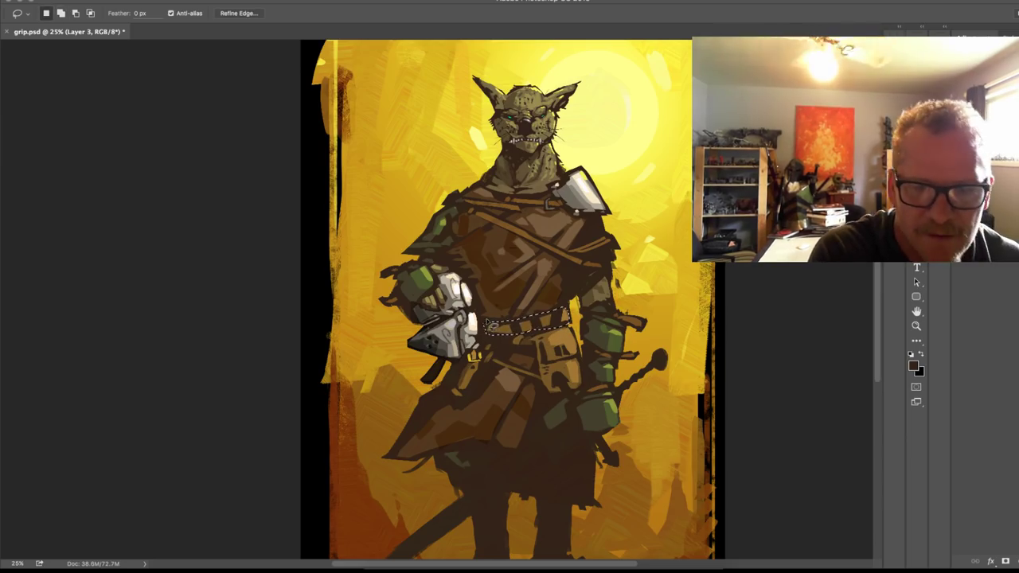
pyautogui.hotkey('ctrl', 'u')
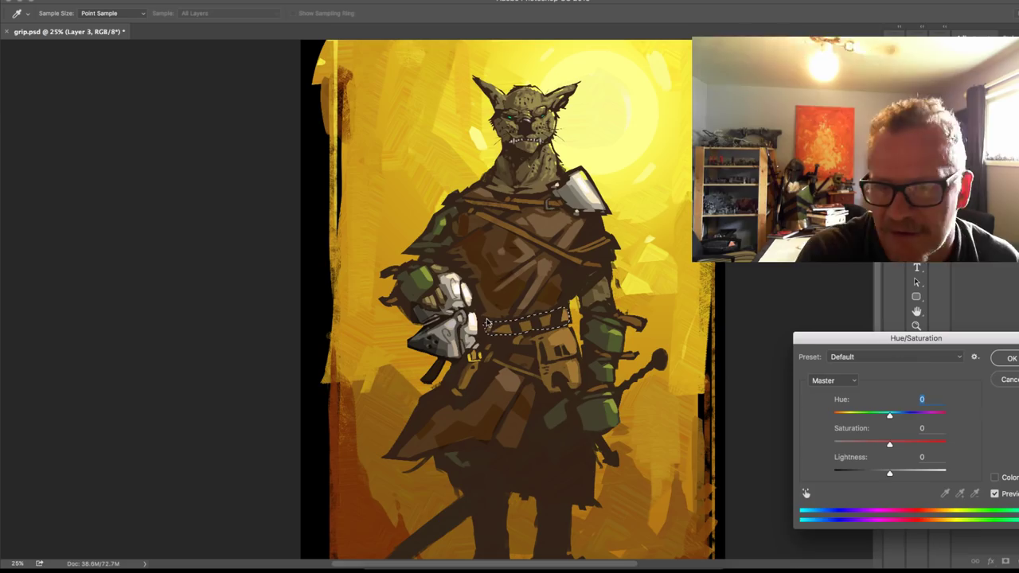
pyautogui.click(901, 414)
pyautogui.moveTo(901, 417); pyautogui.dragTo(880, 416)
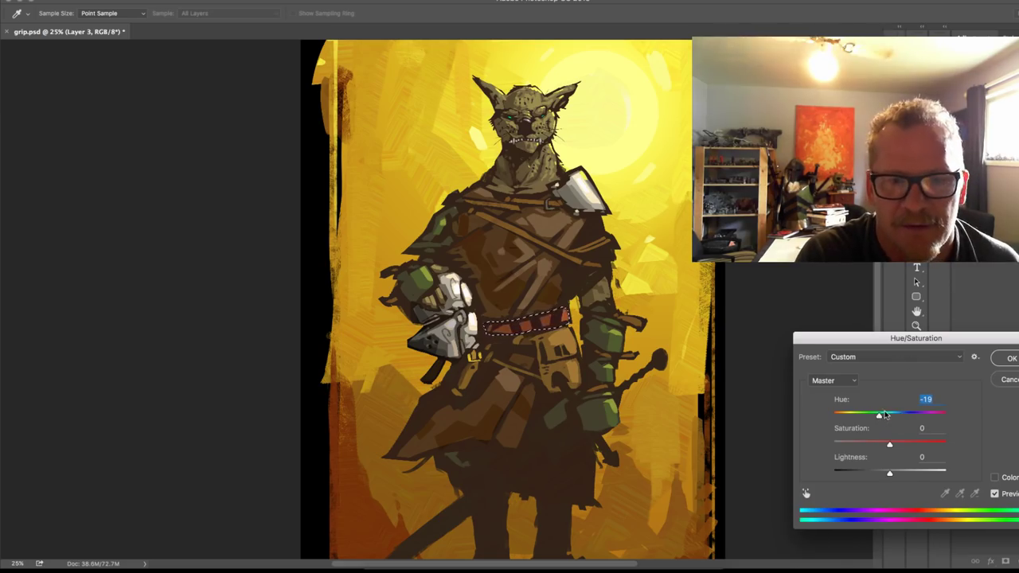
pyautogui.moveTo(890, 443); pyautogui.dragTo(909, 444)
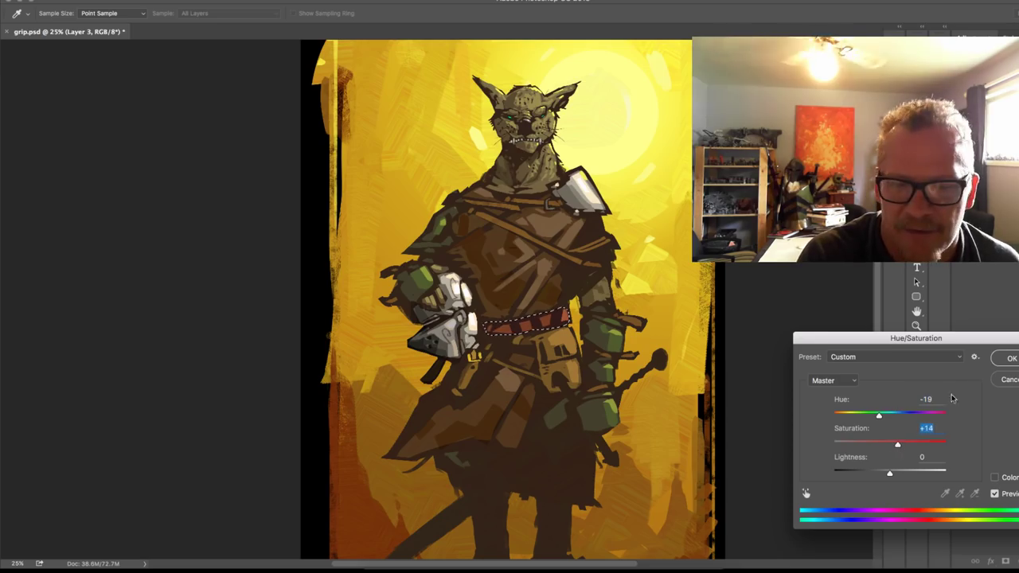
pyautogui.click(1006, 358)
pyautogui.hotkey('ctrl', 'd')
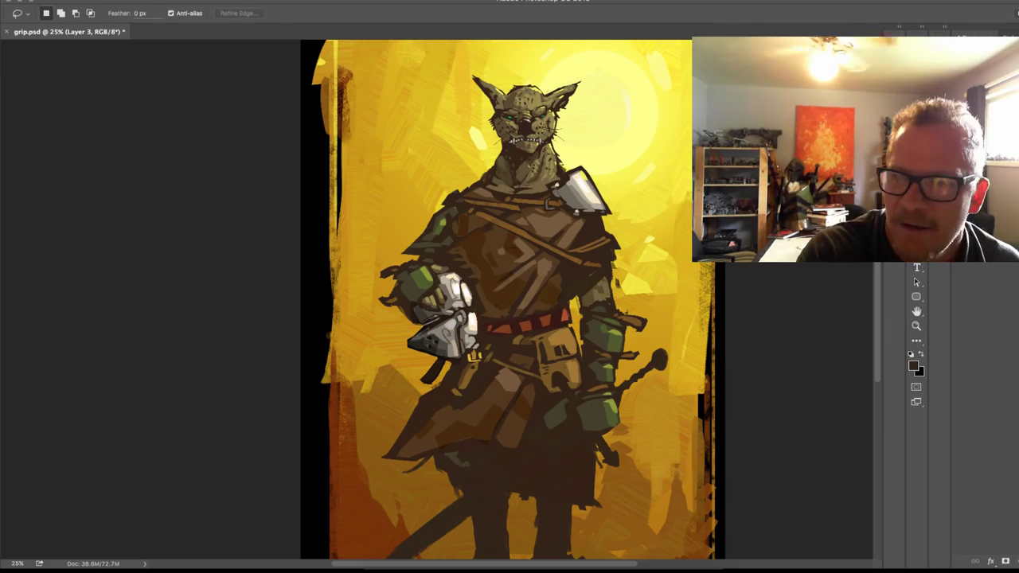
pyautogui.press('b')
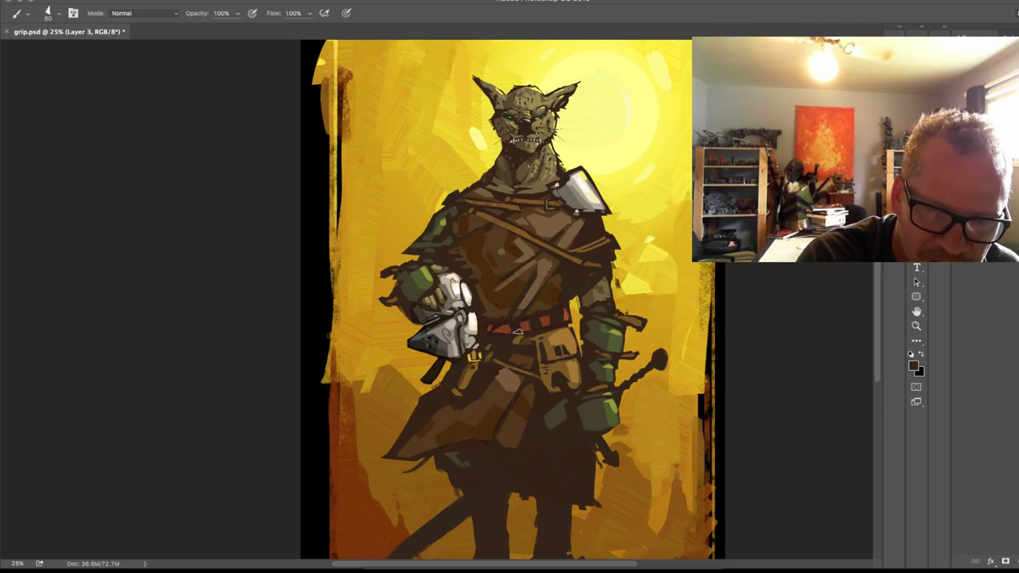
# Step: Try brighter orange-red strokes along the belt and roll back the most recent brush strokes in the history
pyautogui.keyDown('alt'); pyautogui.click(566, 315); pyautogui.keyUp('alt')
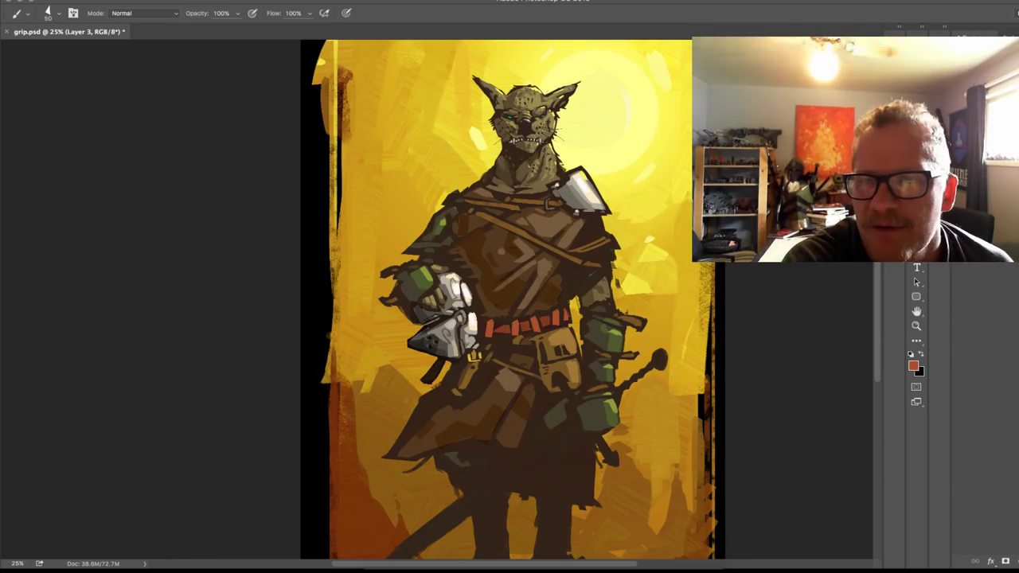
pyautogui.hotkey('alt', 'F9')
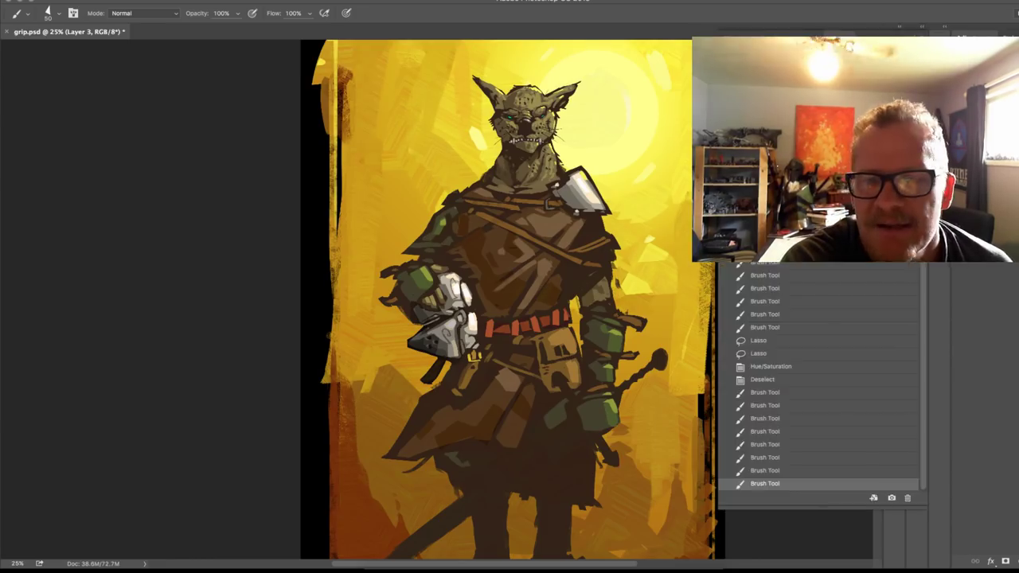
pyautogui.click(780, 431)
pyautogui.hotkey('alt', 'F9')
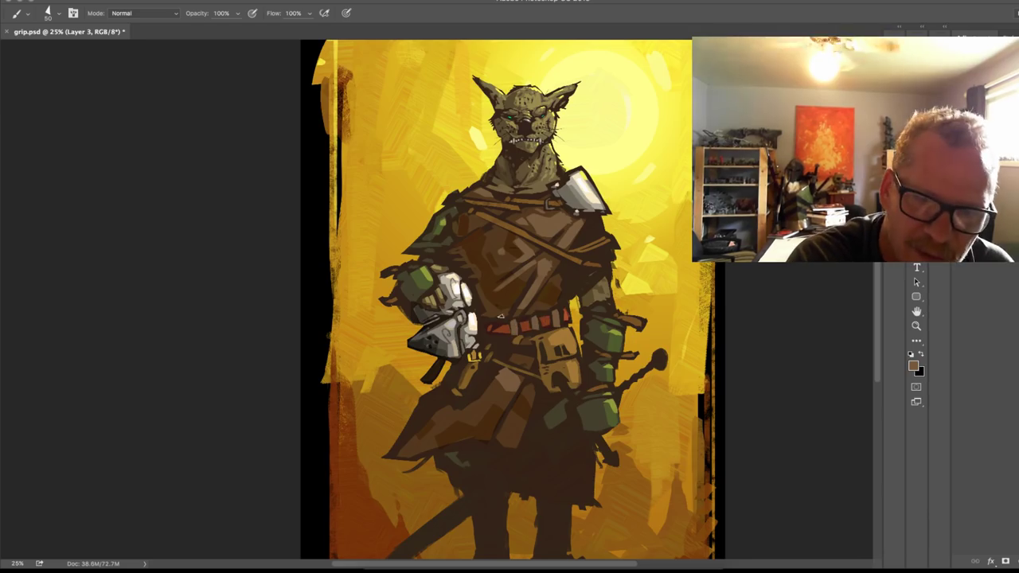
# Step: Highlight the loops across the red belt with a lighter tan, reducing the brush to 40 px
pyautogui.click(913, 366)
pyautogui.click(351, 246)
pyautogui.click(516, 187)
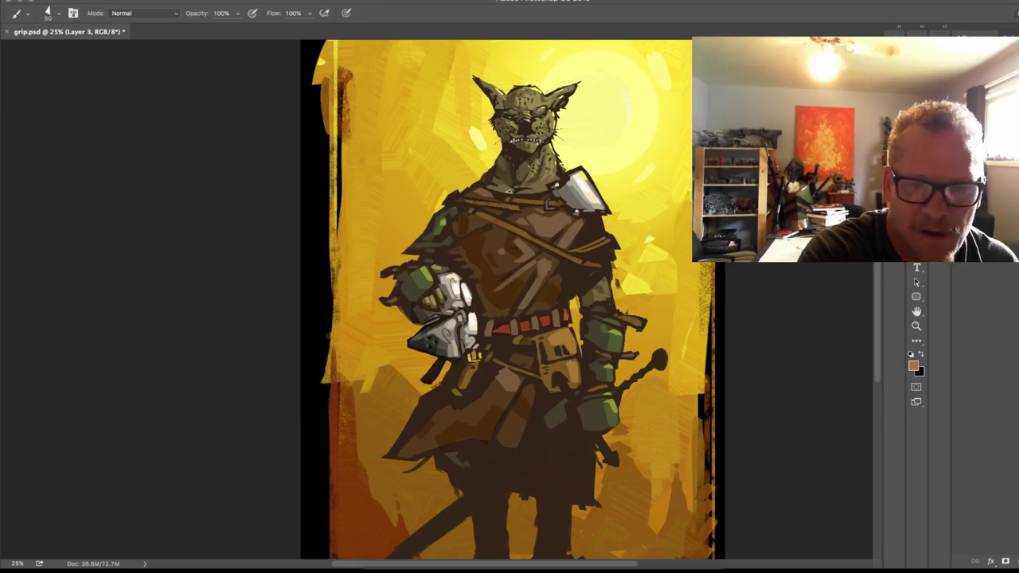
pyautogui.press('[')
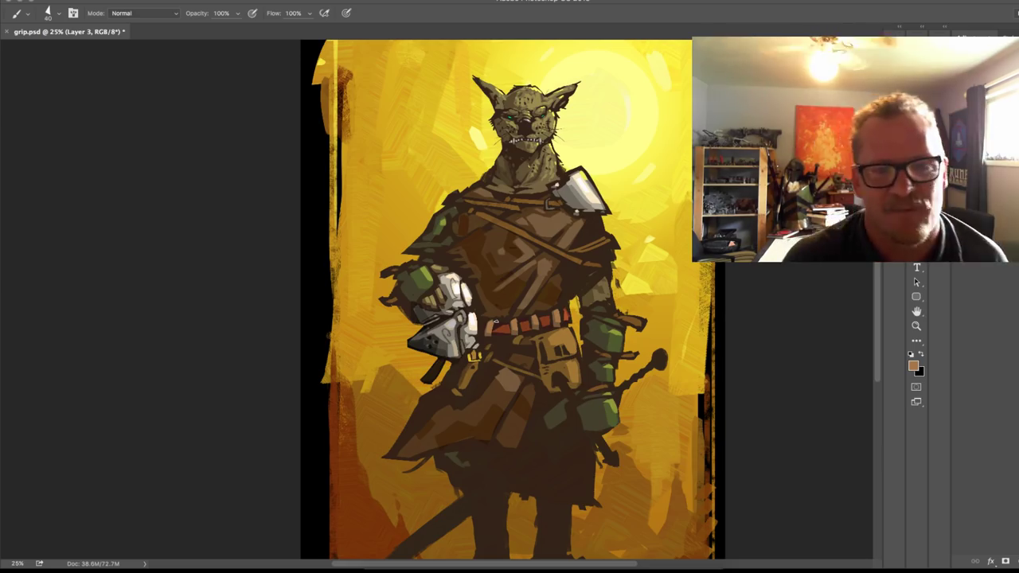
# Step: Add dark red accents to the shoulder strap and beside the small hip pouch, using red sampled from the belt
pyautogui.keyDown('alt'); pyautogui.click(546, 316); pyautogui.keyUp('alt')
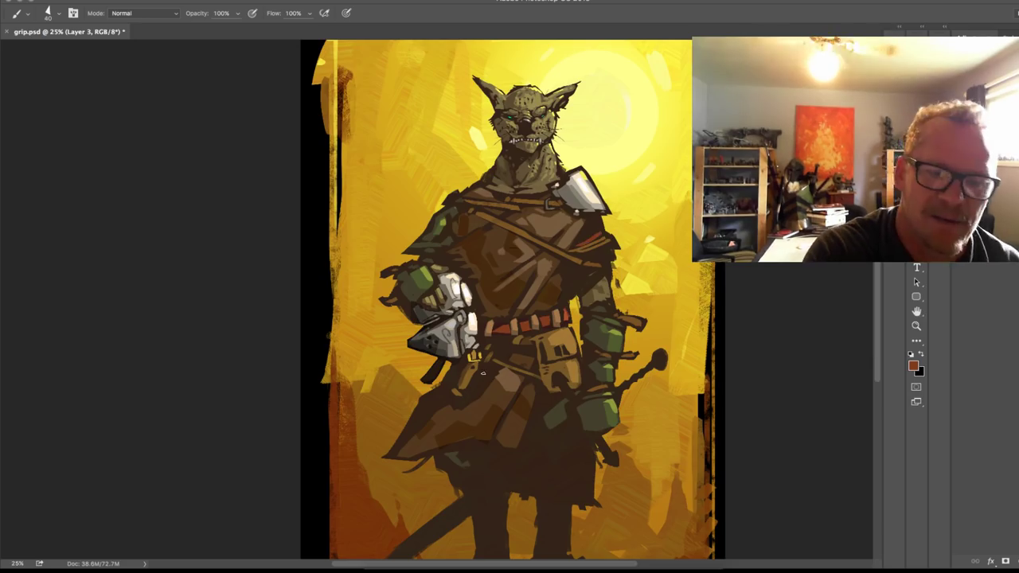
pyautogui.moveTo(471, 394); pyautogui.dragTo(487, 371)
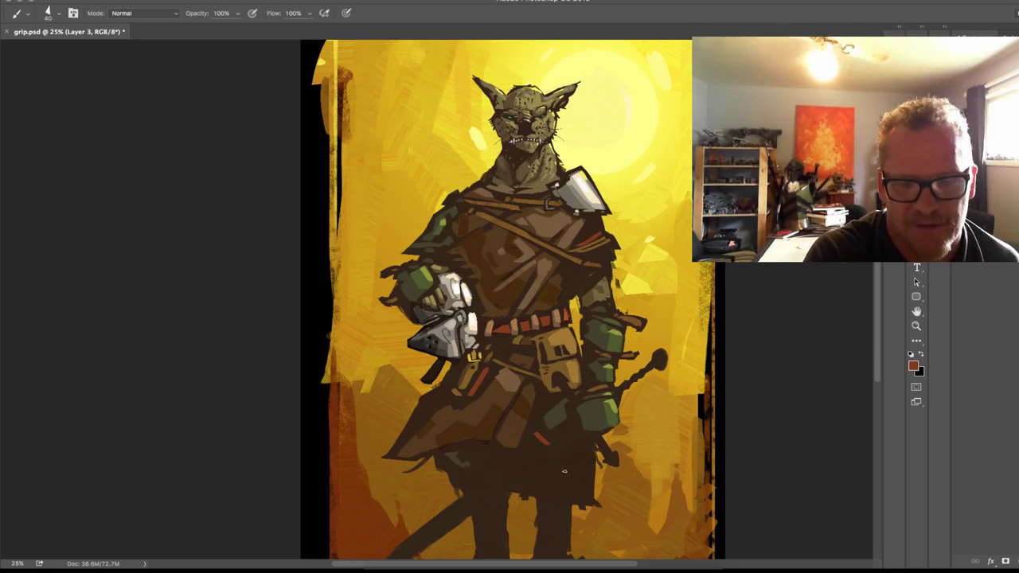
pyautogui.scroll(-5, 544, 438)
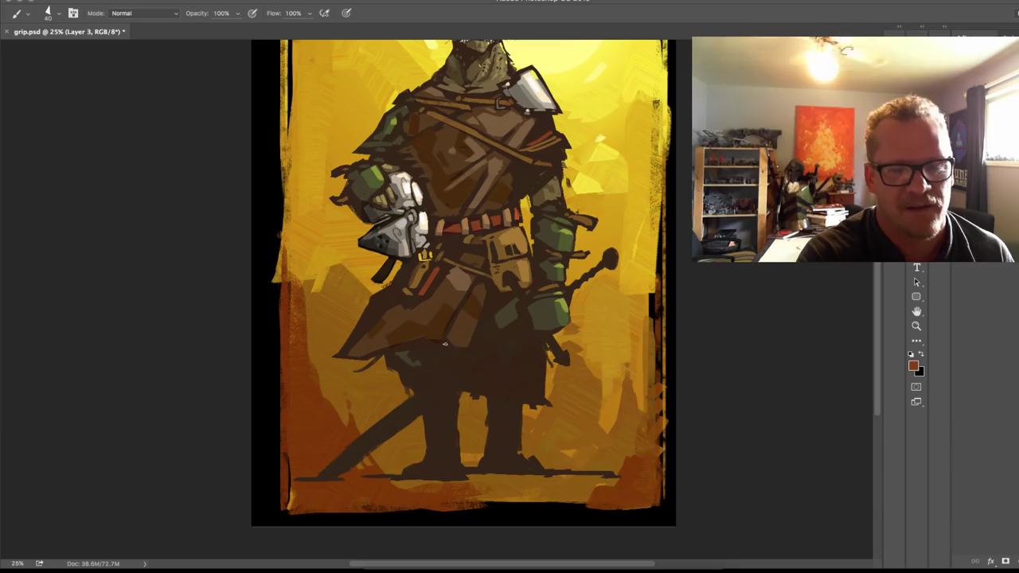
# Step: Refine the metal shoulder plate's light and dark facets with greys sampled from it at 25 px brush size, and save the file
pyautogui.moveTo(676, 323); pyautogui.dragTo(688, 421)
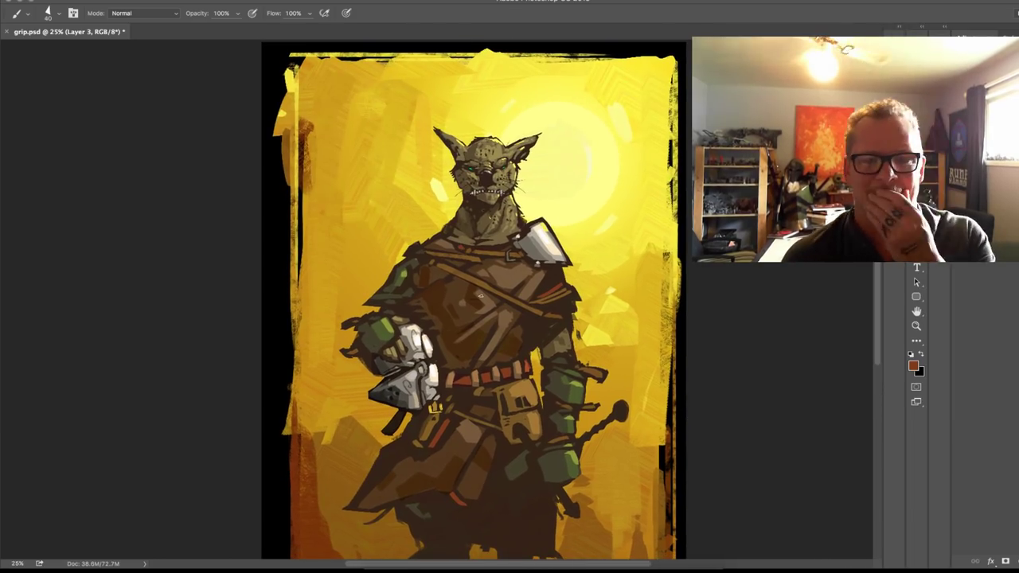
pyautogui.keyDown('alt'); pyautogui.click(545, 239); pyautogui.keyUp('alt')
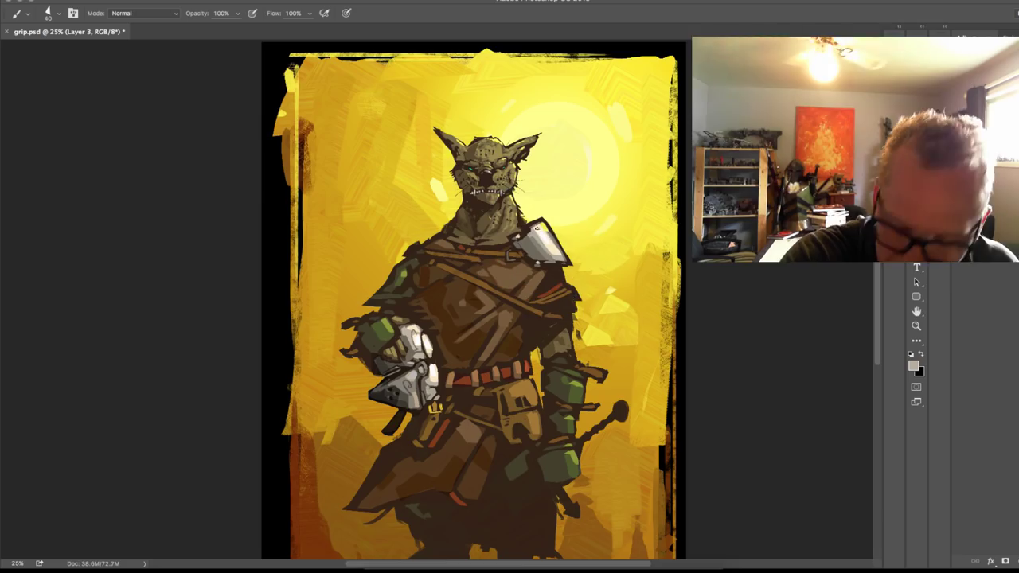
pyautogui.press('[')
pyautogui.press('[')
pyautogui.press('[')
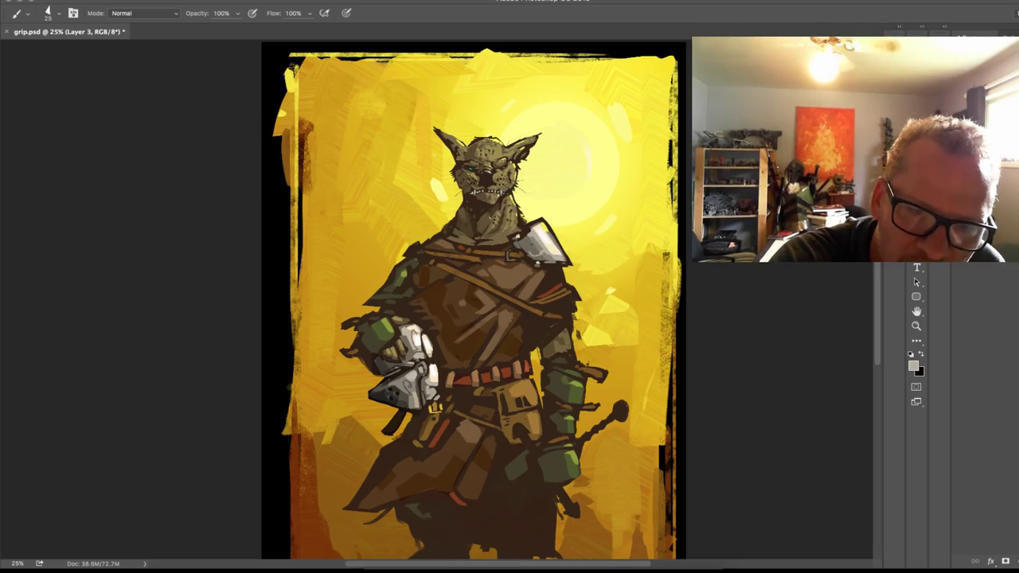
pyautogui.keyDown('alt'); pyautogui.click(538, 242); pyautogui.keyUp('alt')
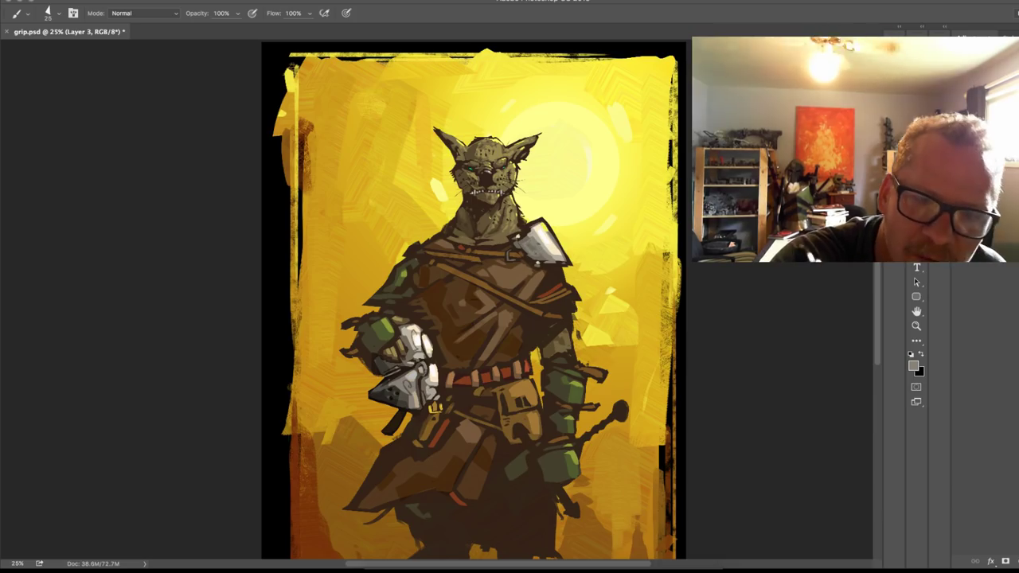
pyautogui.keyDown('alt'); pyautogui.click(531, 246); pyautogui.keyUp('alt')
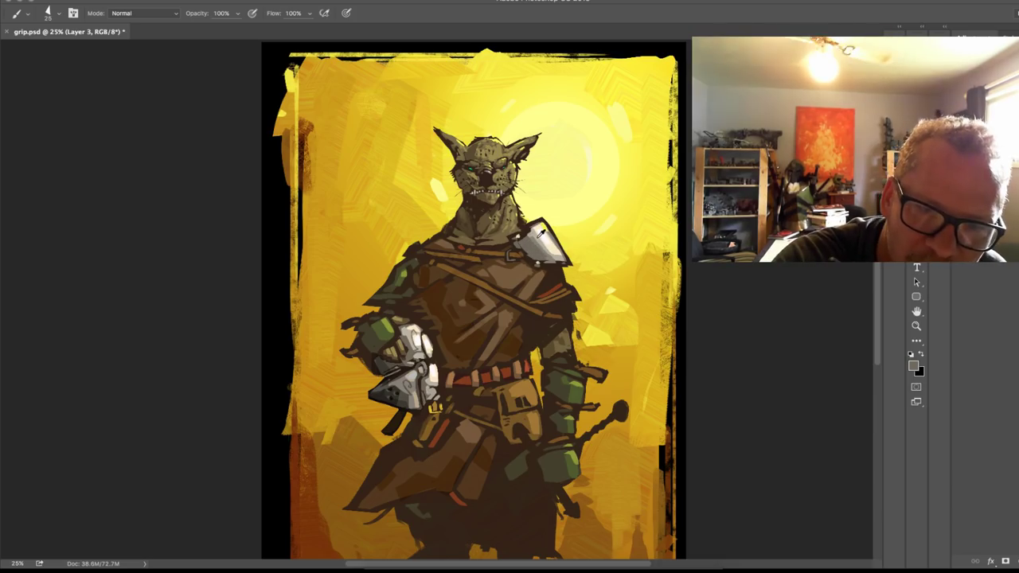
pyautogui.keyDown('alt'); pyautogui.click(537, 234); pyautogui.keyUp('alt')
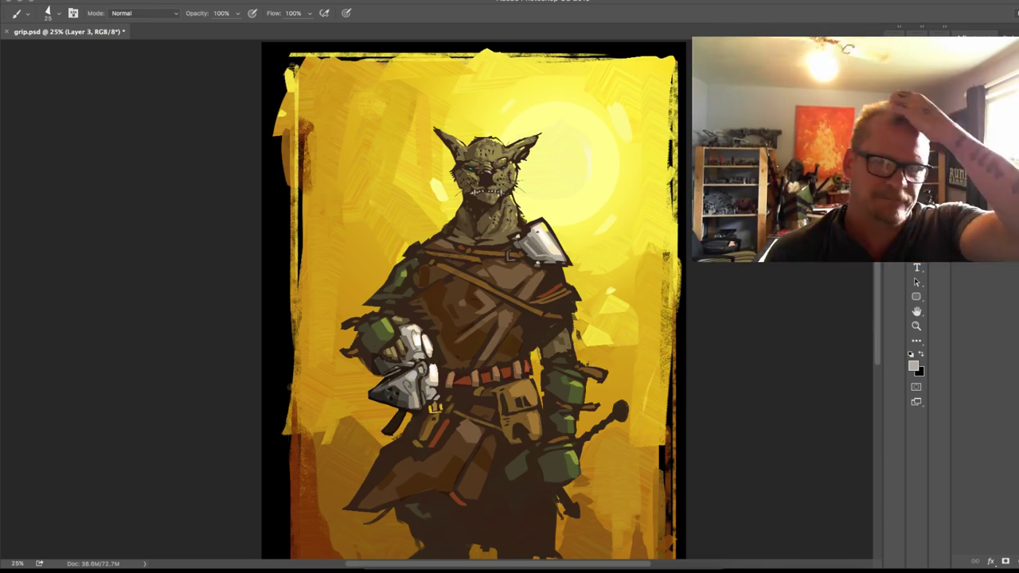
pyautogui.keyDown('alt'); pyautogui.click(538, 252); pyautogui.keyUp('alt')
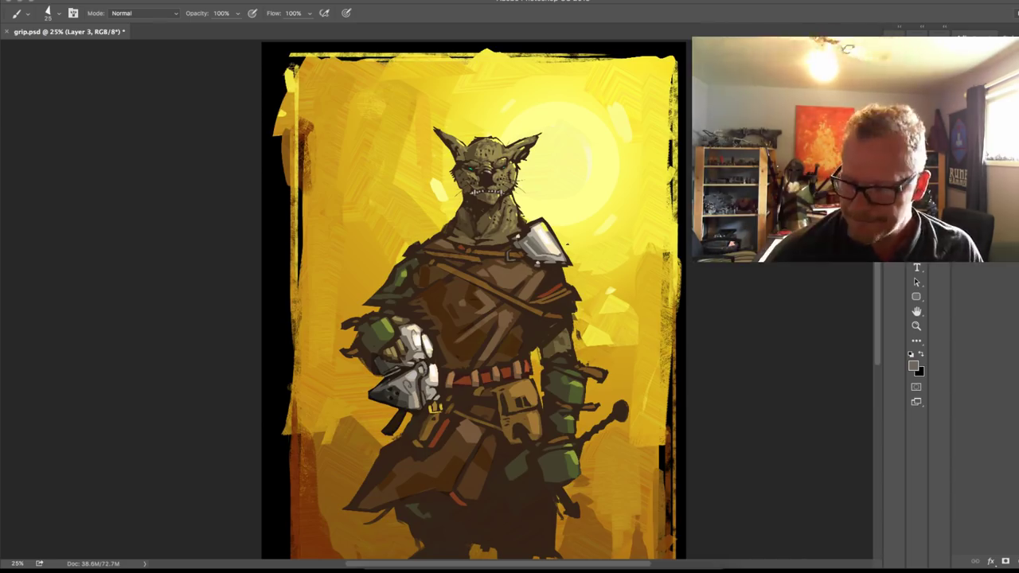
pyautogui.keyDown('alt'); pyautogui.click(530, 242); pyautogui.keyUp('alt')
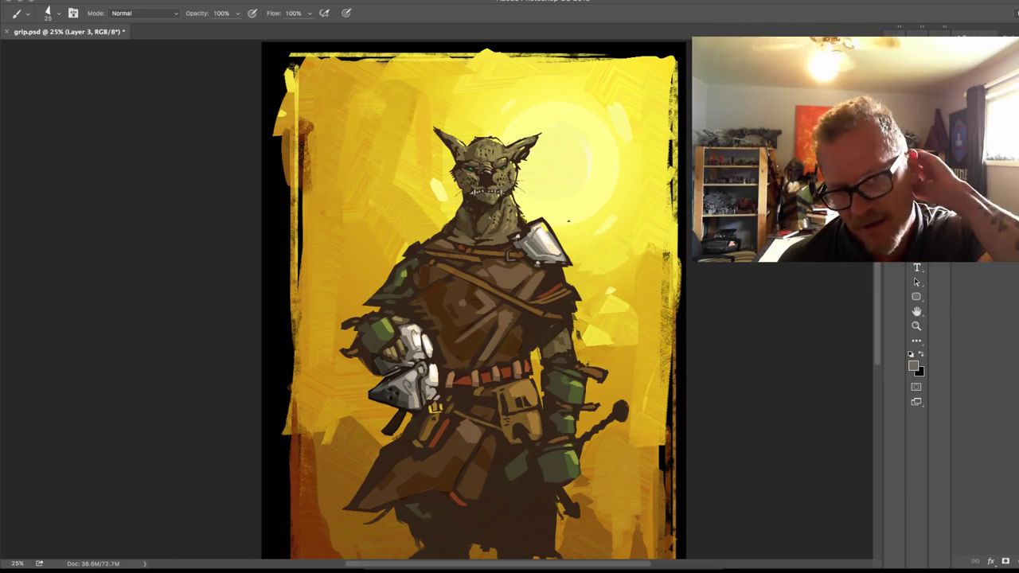
pyautogui.moveTo(598, 471); pyautogui.dragTo(627, 396)
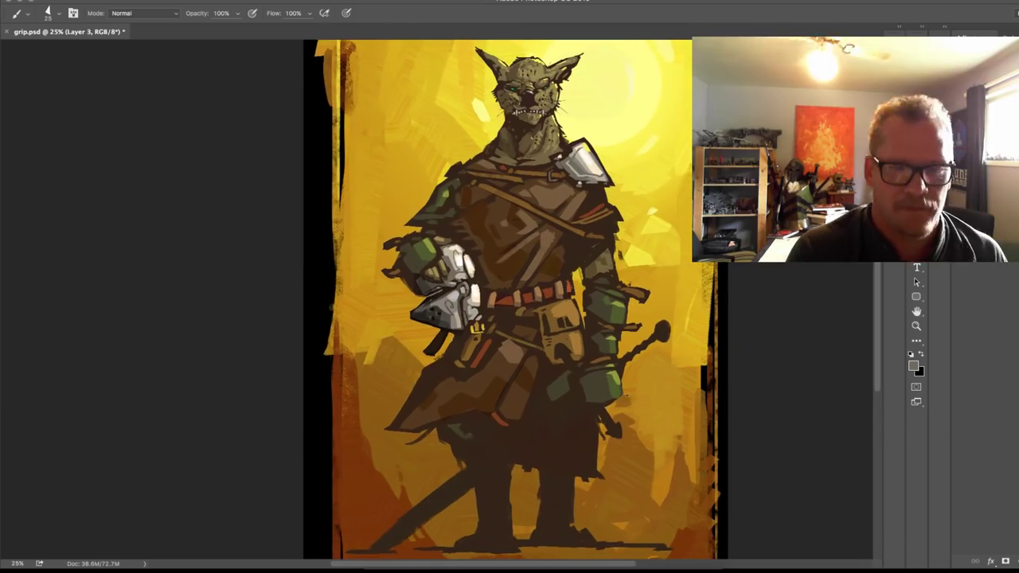
pyautogui.hotkey('ctrl', 's')
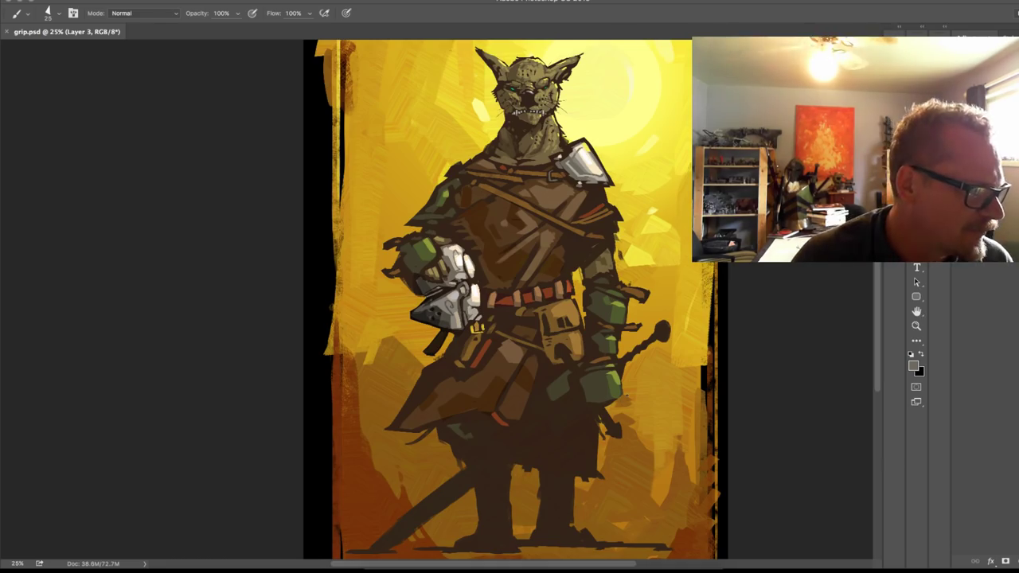
# Step: Highlight the chest straps with a brighter orange-brown based on a colour sampled from the strap, using a 45 px brush
pyautogui.keyDown('alt'); pyautogui.click(524, 209); pyautogui.keyUp('alt')
pyautogui.click(913, 366)
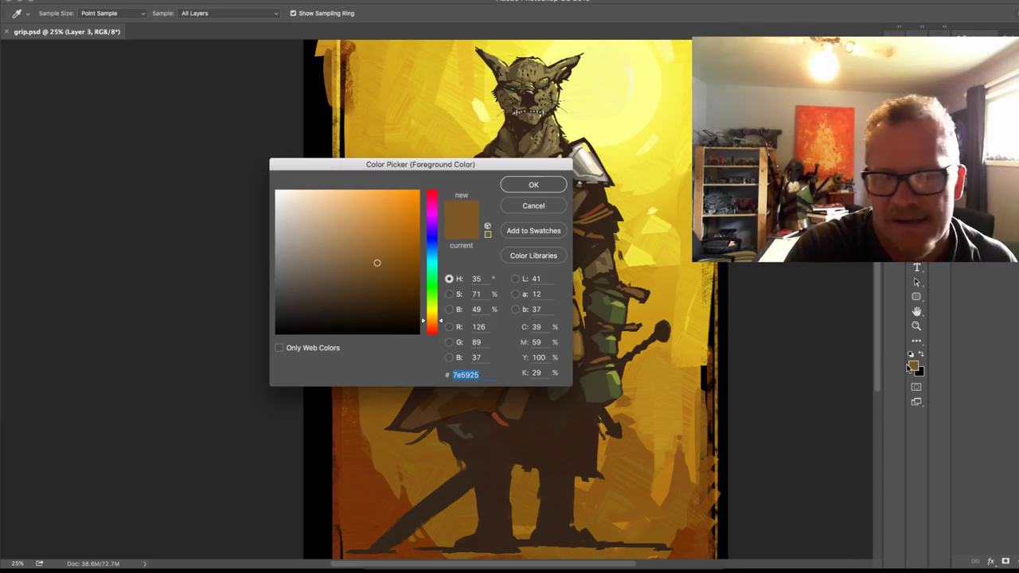
pyautogui.click(379, 234)
pyautogui.click(532, 185)
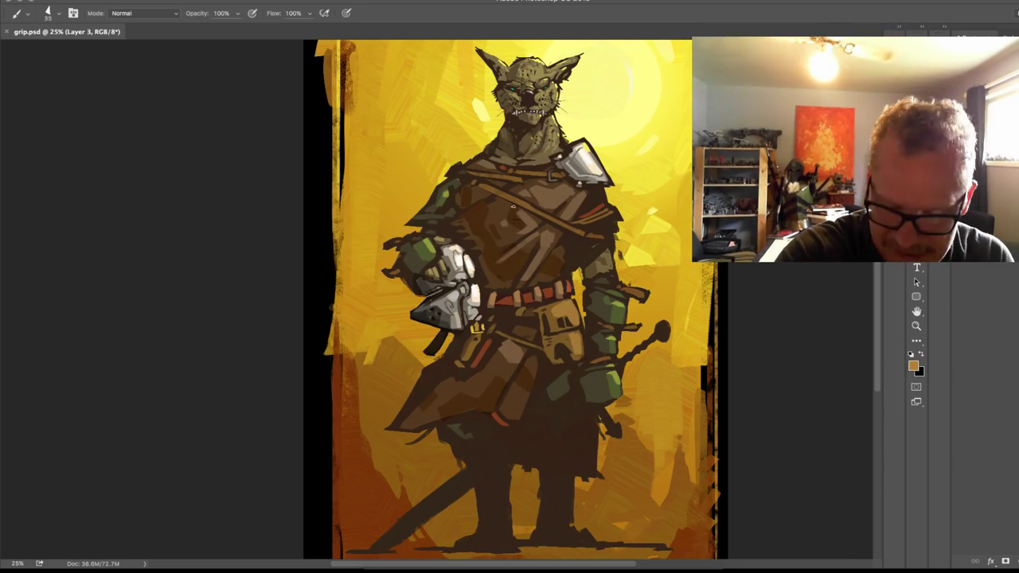
pyautogui.press(']')
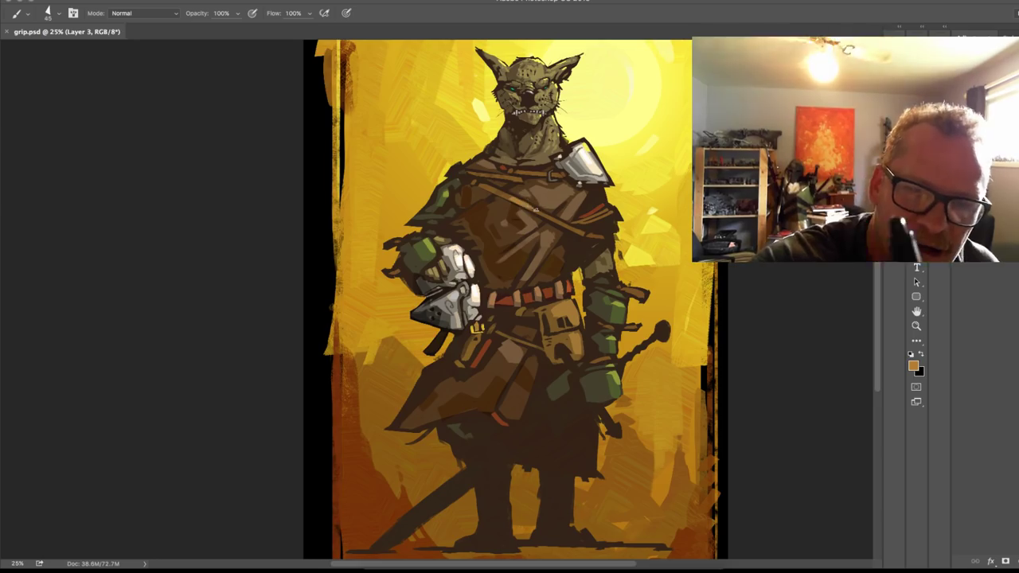
pyautogui.moveTo(509, 172); pyautogui.dragTo(536, 175)
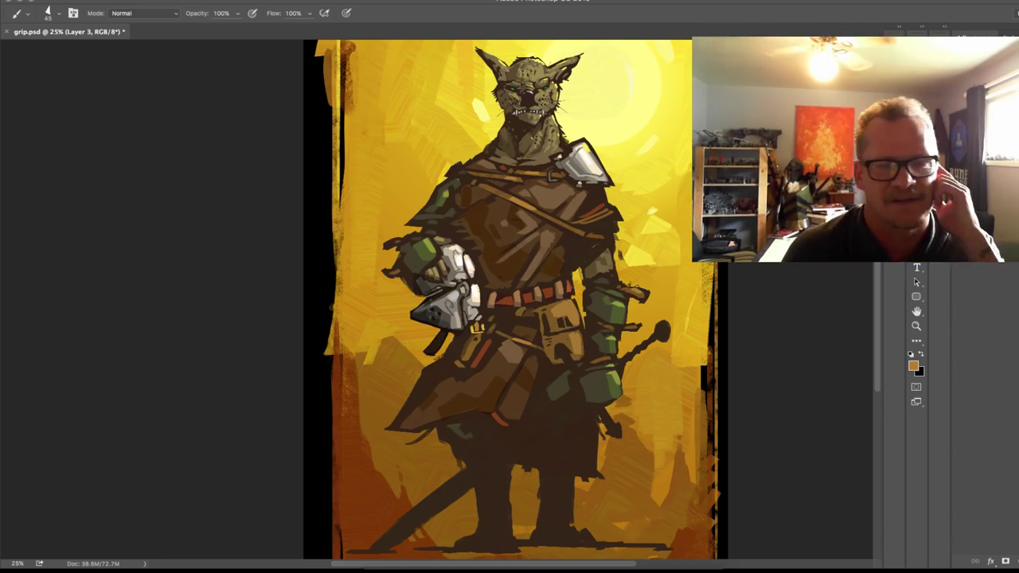
# Step: Add yellow-green edge highlights to the lower glove and brown details to the belt pouch with a 30 px brush
pyautogui.keyDown('alt'); pyautogui.click(622, 387); pyautogui.keyUp('alt')
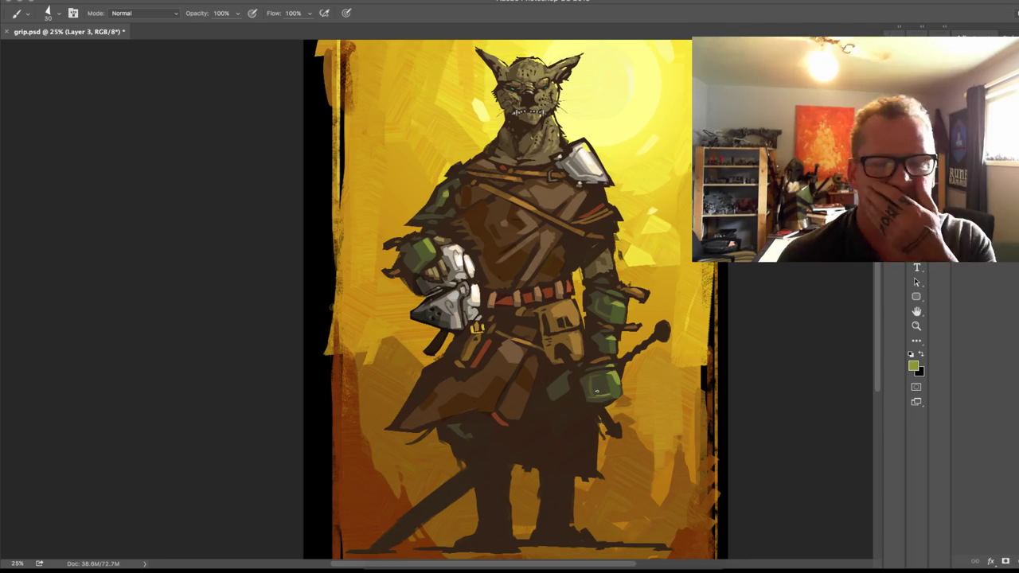
pyautogui.keyDown('alt'); pyautogui.click(524, 325); pyautogui.keyUp('alt')
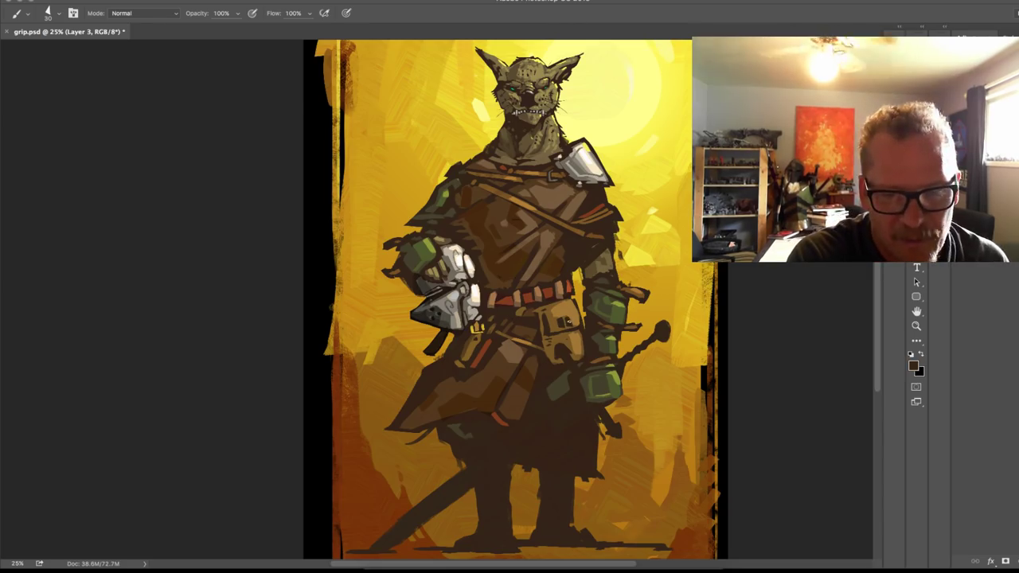
pyautogui.keyDown('alt'); pyautogui.click(561, 335); pyautogui.keyUp('alt')
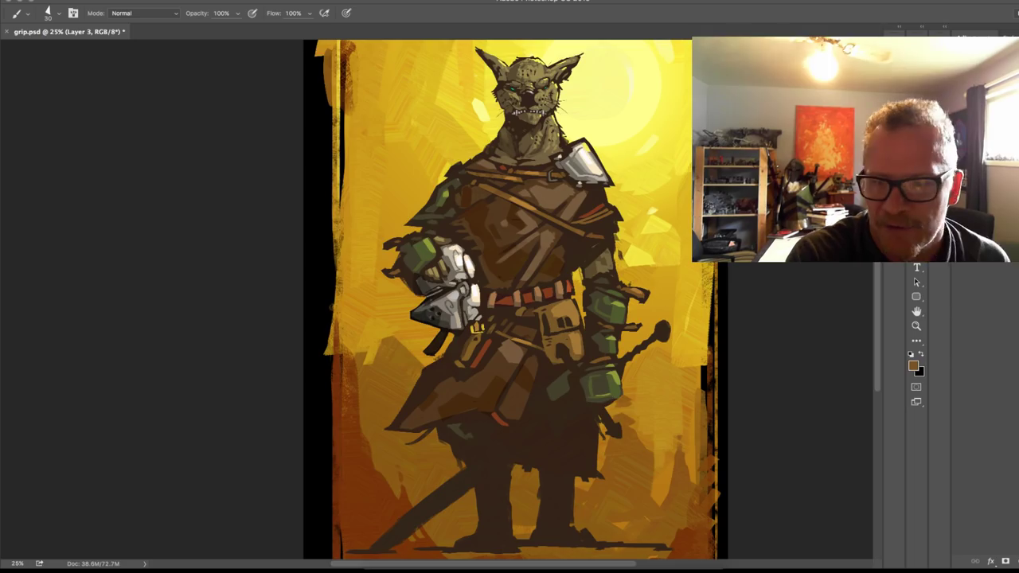
# Step: Clean up the edges below the hanging glove with the Eraser and reshape both lower green glove shapes with dark brown at 40 px
pyautogui.press('e')
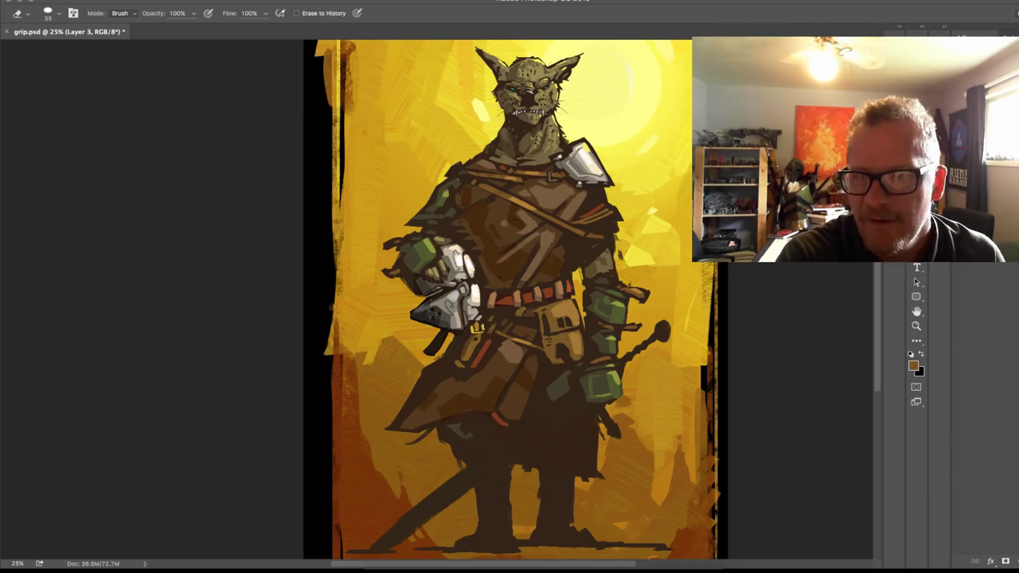
pyautogui.press('b')
pyautogui.keyDown('alt'); pyautogui.click(581, 389); pyautogui.keyUp('alt')
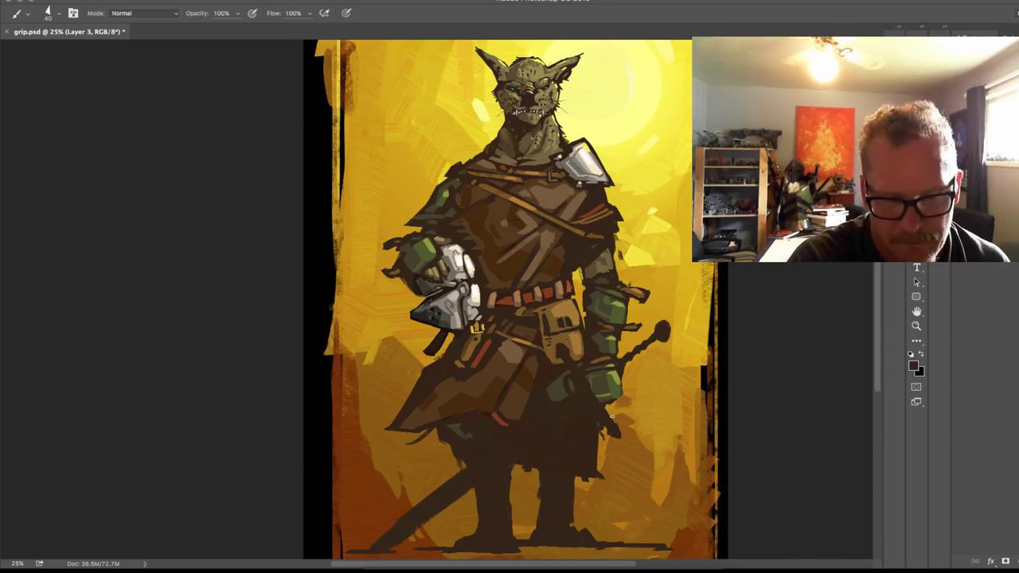
pyautogui.press('e')
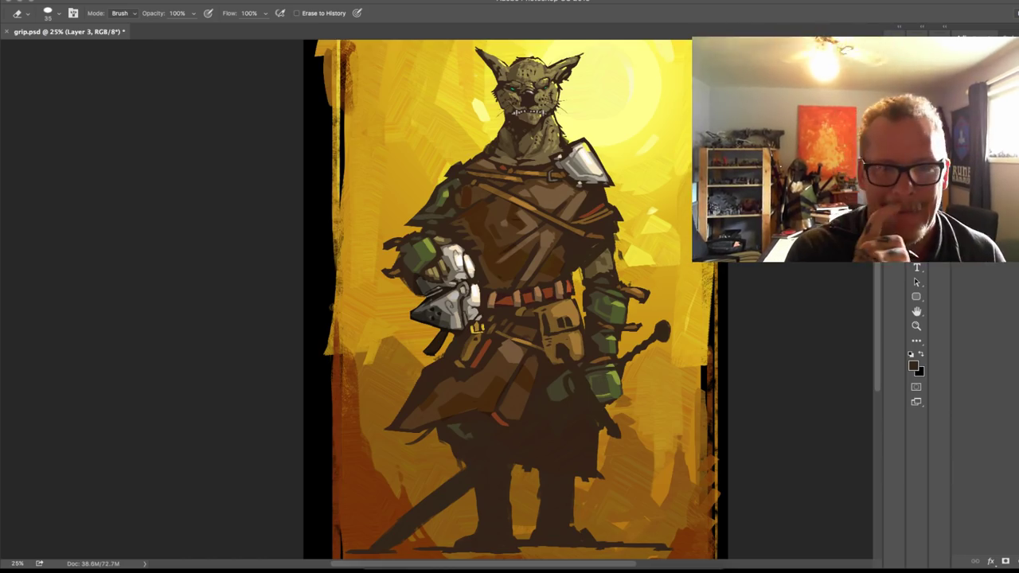
pyautogui.press('b')
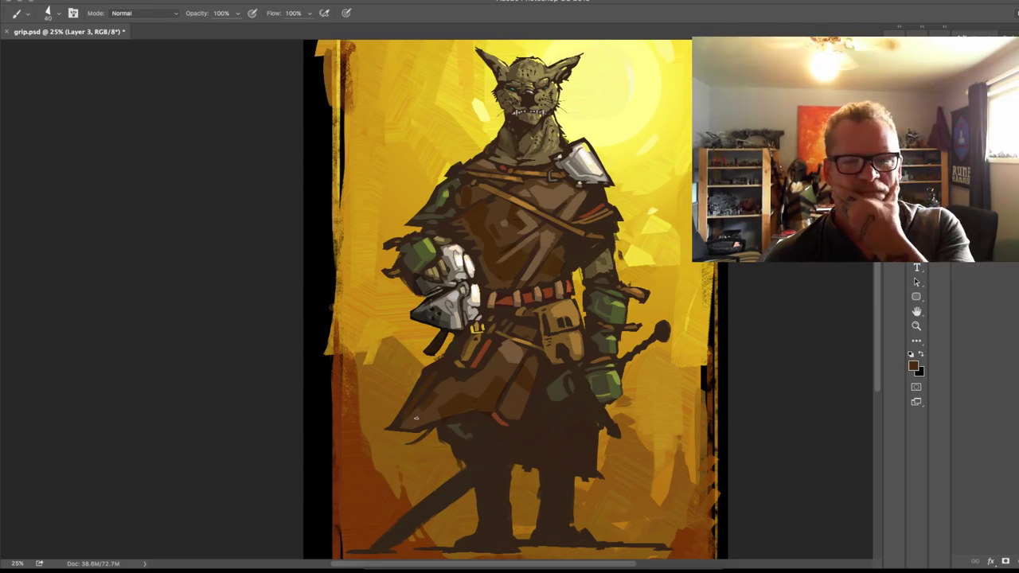
# Step: Set up a radial Overlay gradient with white sampled from the shoulder plate, try it on the upper chest and undo it
pyautogui.press('super+minus')
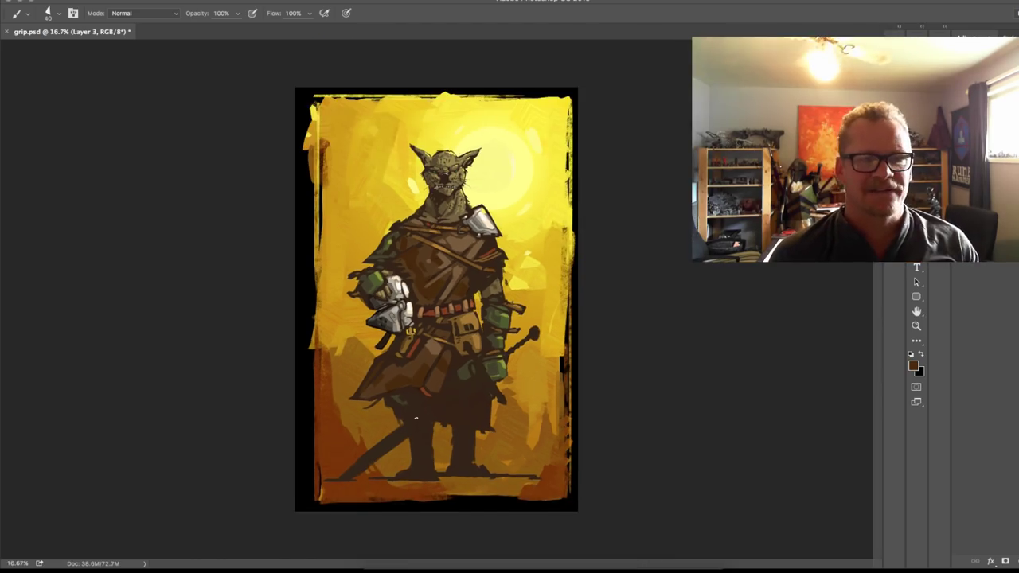
pyautogui.press('super+plus')
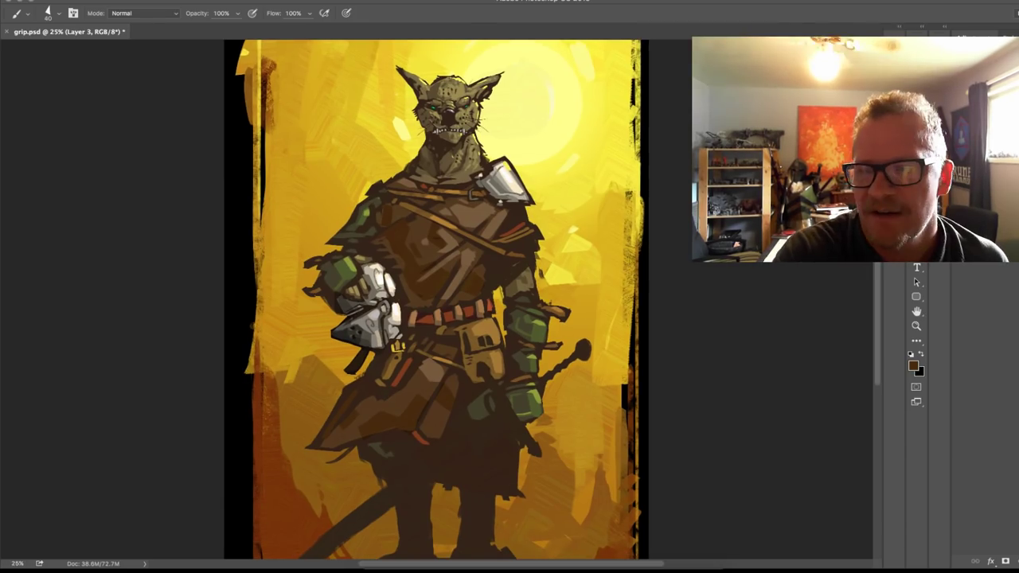
pyautogui.press('g')
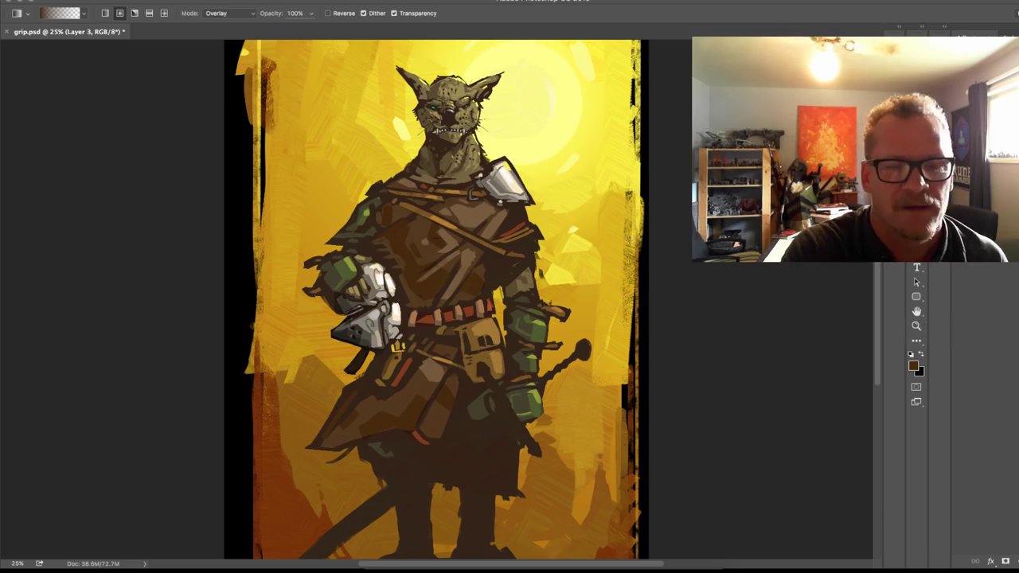
pyautogui.keyDown('alt'); pyautogui.click(479, 206); pyautogui.keyUp('alt')
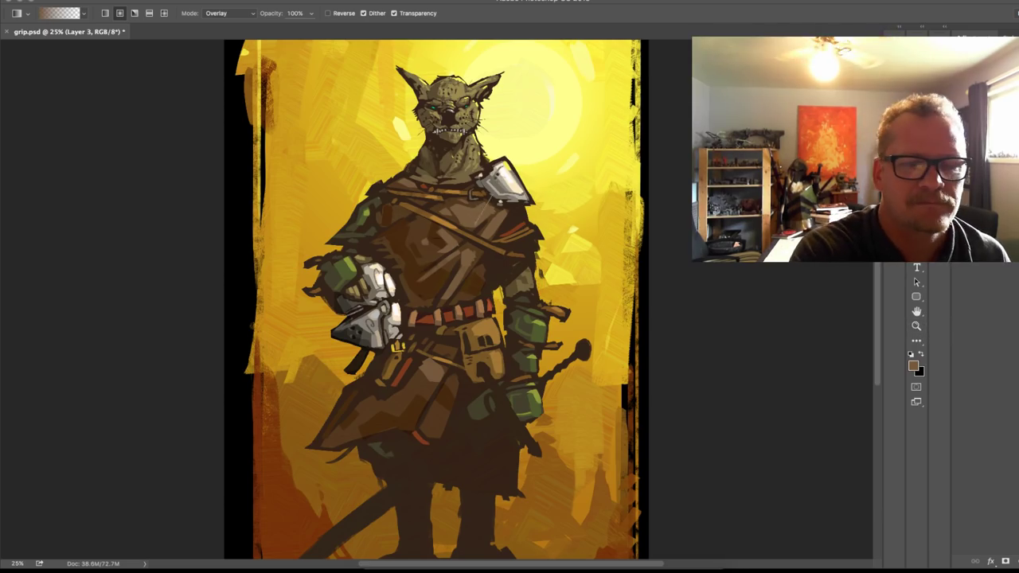
pyautogui.press('super+z')
pyautogui.keyDown('alt'); pyautogui.click(502, 175); pyautogui.keyUp('alt')
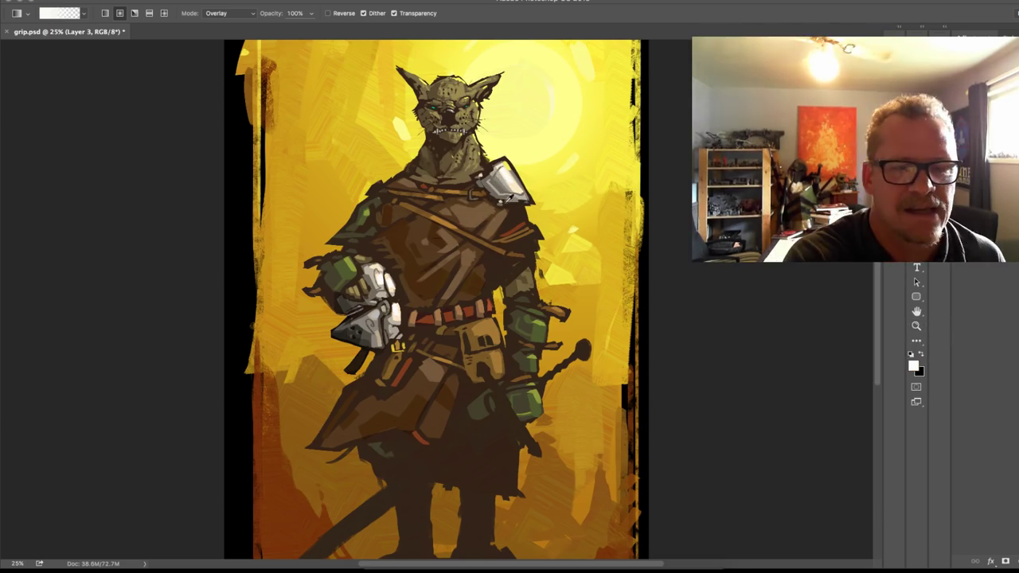
pyautogui.moveTo(467, 227); pyautogui.dragTo(495, 175)
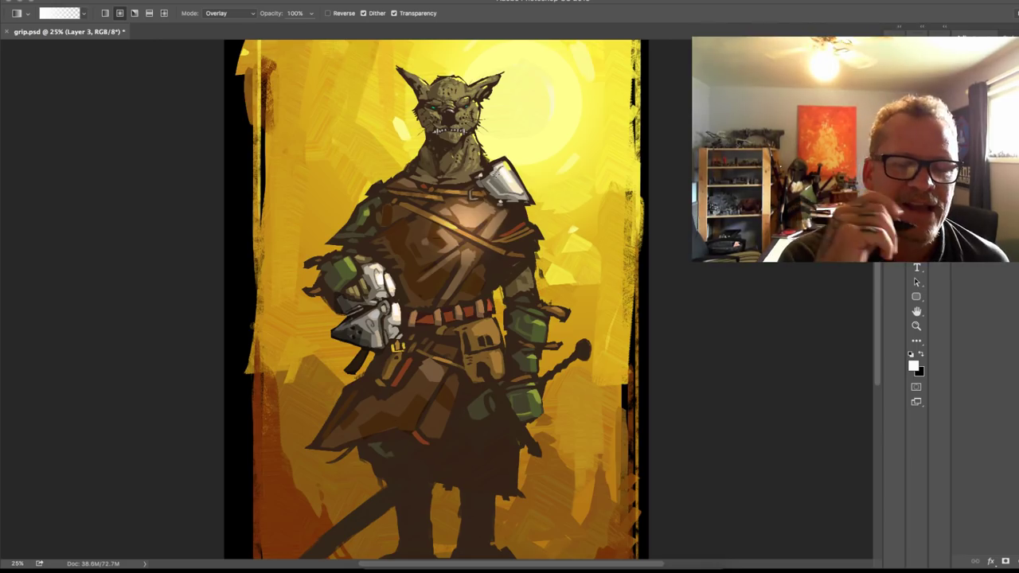
pyautogui.press('super+z')
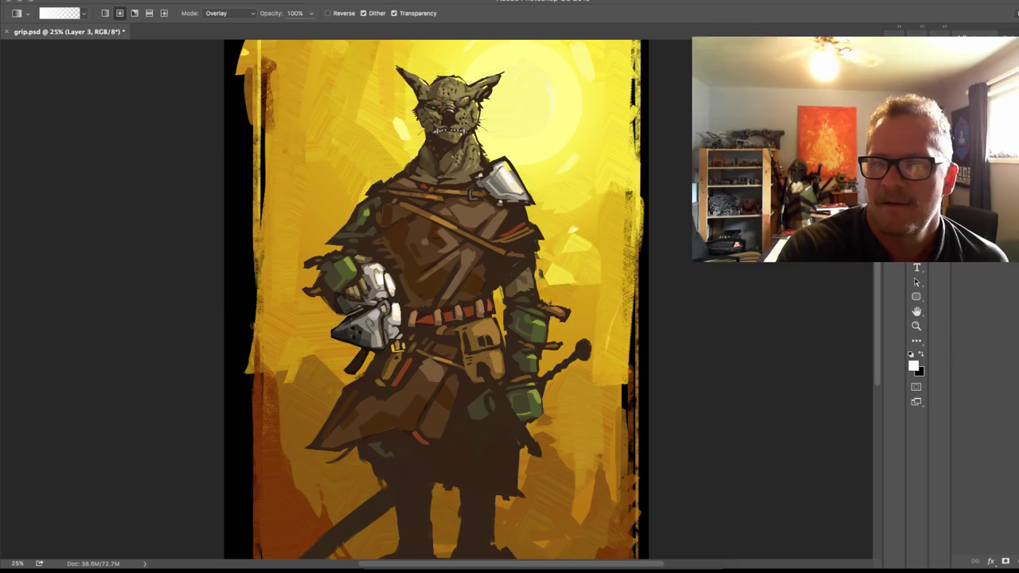
# Step: Show the figure's selection outline and light the upper chest with a white radial Overlay gradient, undoing the overly wide versions
pyautogui.press('super+h')
pyautogui.moveTo(470, 237); pyautogui.dragTo(587, 115)
pyautogui.hotkey('ctrl', 'z')
pyautogui.moveTo(462, 241); pyautogui.dragTo(523, 125)
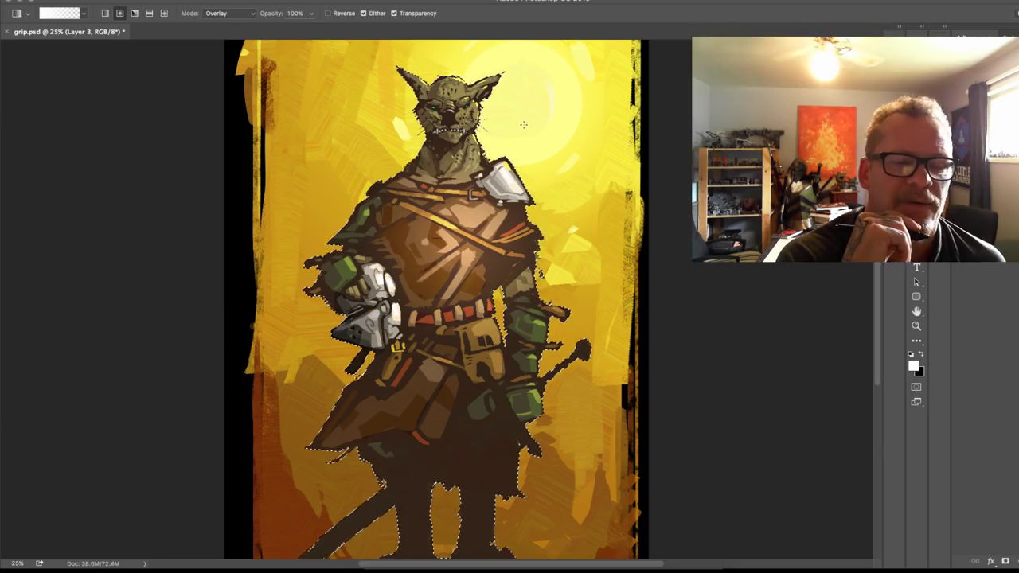
pyautogui.hotkey('ctrl', 'z')
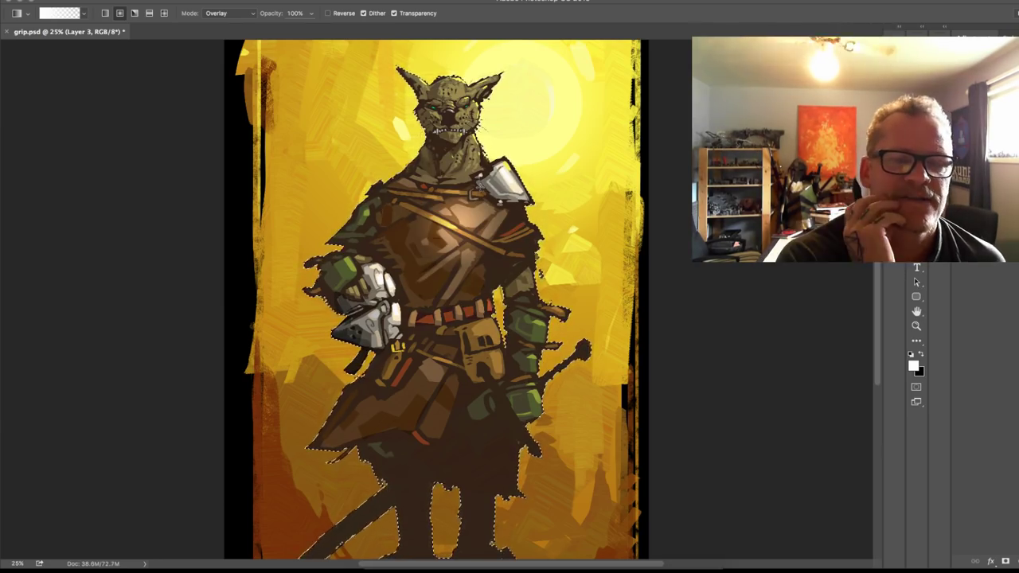
# Step: Add a small white Overlay glow to the upper part of the brown skirt, replacing a larger first attempt
pyautogui.moveTo(436, 375); pyautogui.dragTo(458, 437)
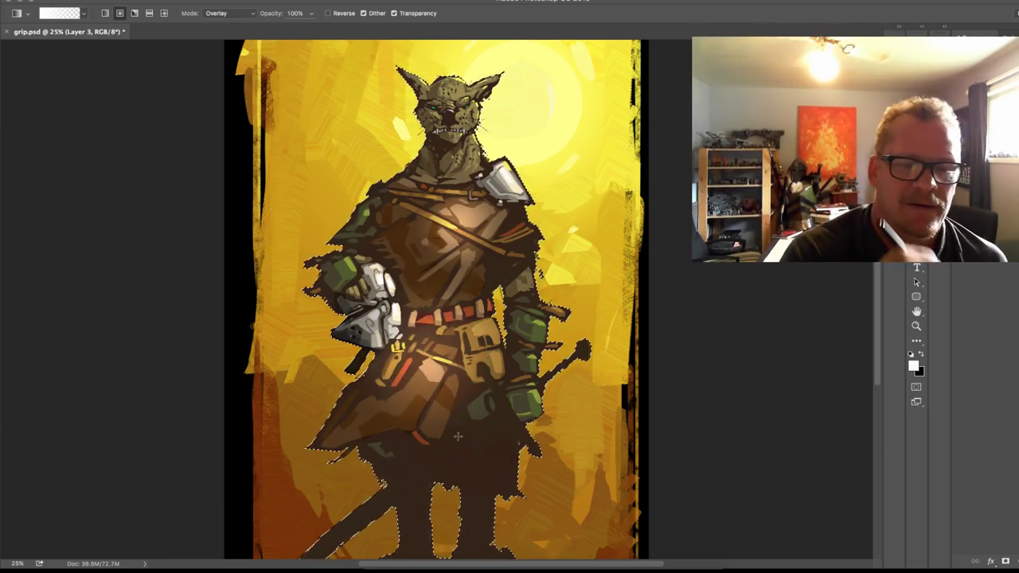
pyautogui.hotkey('ctrl', 'z')
pyautogui.moveTo(433, 363); pyautogui.dragTo(447, 404)
pyautogui.hotkey('ctrl', '-')
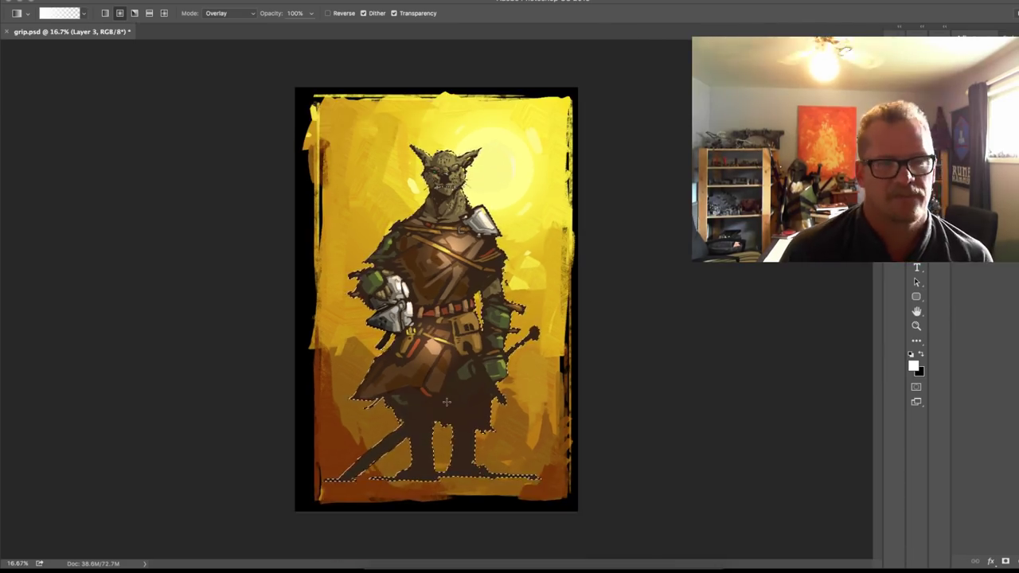
pyautogui.hotkey('ctrl', '+')
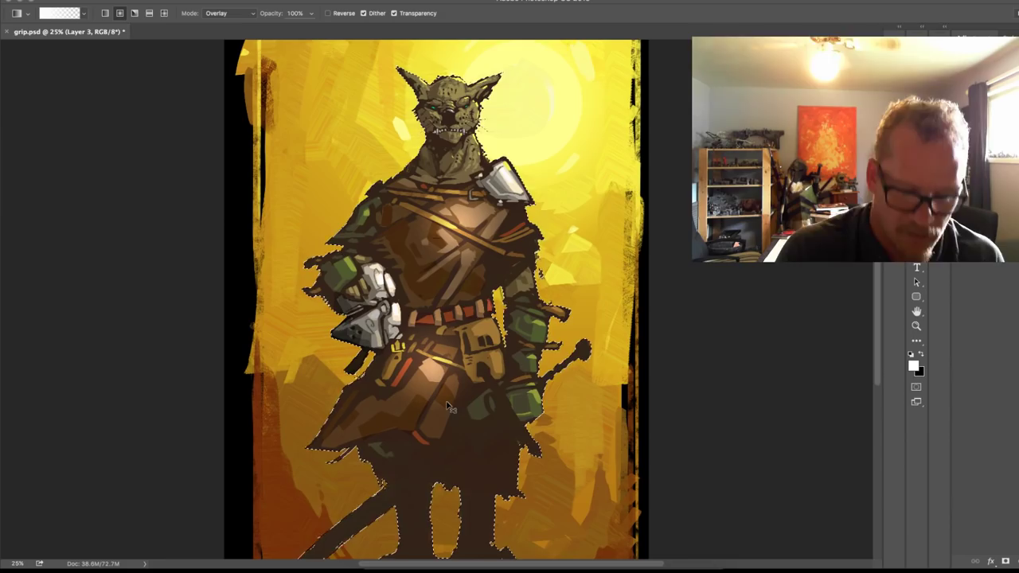
# Step: Clear the selection and refine the upper chest highlights with a 70 px brush in tan and brown tones sampled from the chest
pyautogui.hotkey('ctrl', 'd')
pyautogui.press('b')
pyautogui.keyDown('alt'); pyautogui.click(468, 213); pyautogui.keyUp('alt')
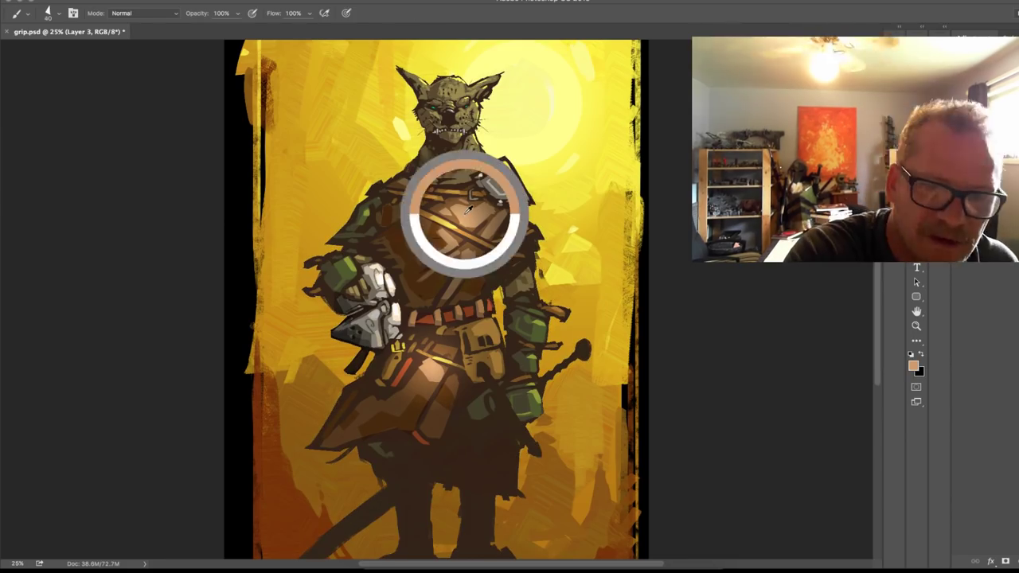
pyautogui.press(']')
pyautogui.press(']')
pyautogui.press(']')
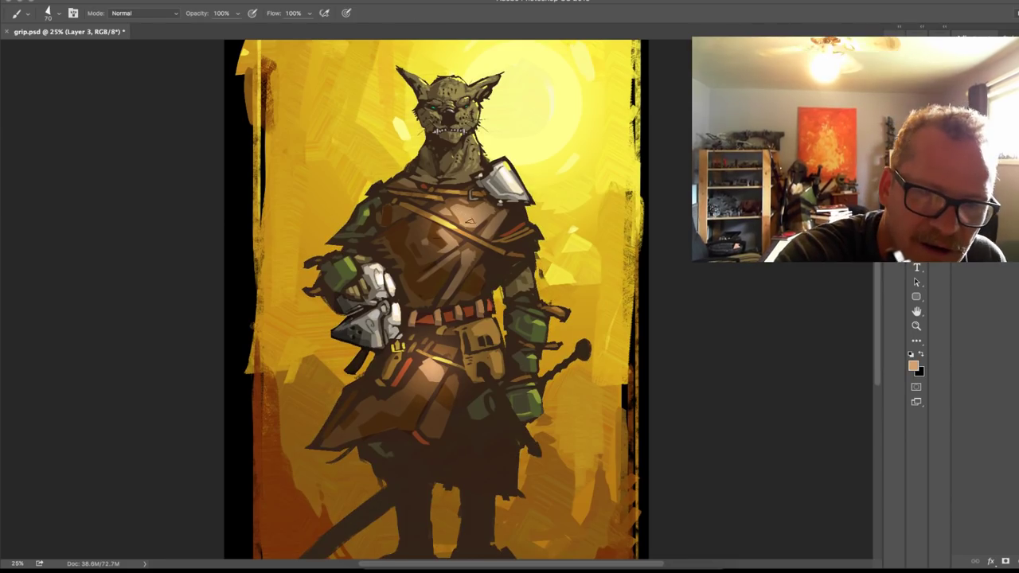
pyautogui.keyDown('alt'); pyautogui.click(477, 210); pyautogui.keyUp('alt')
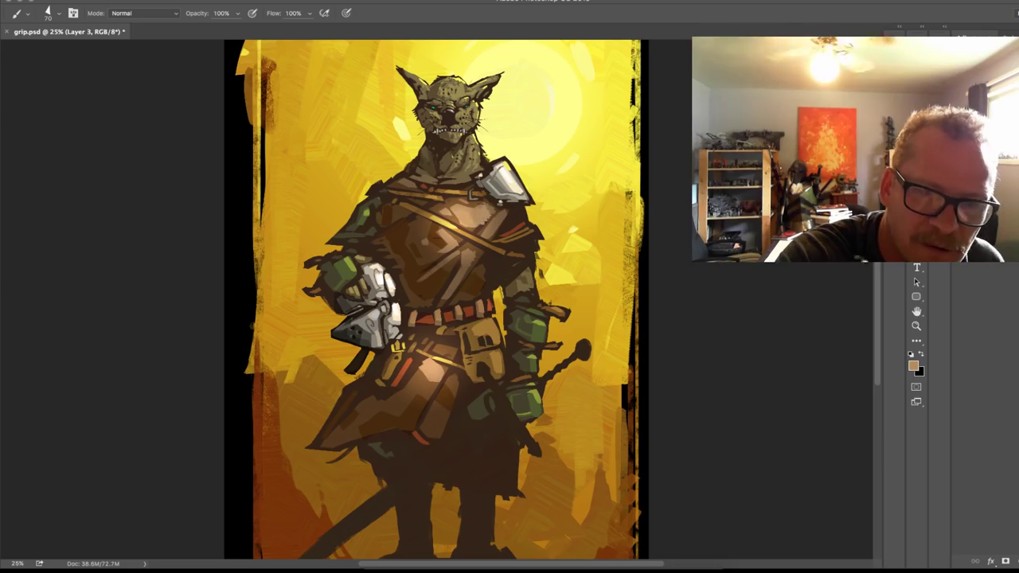
pyautogui.keyDown('alt'); pyautogui.click(458, 197); pyautogui.keyUp('alt')
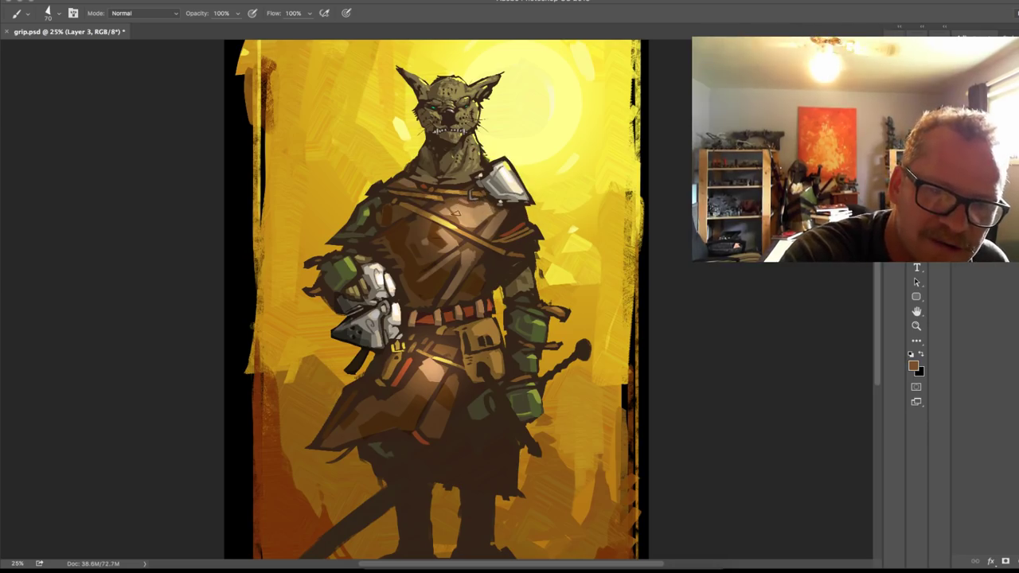
pyautogui.keyDown('alt'); pyautogui.click(453, 215); pyautogui.keyUp('alt')
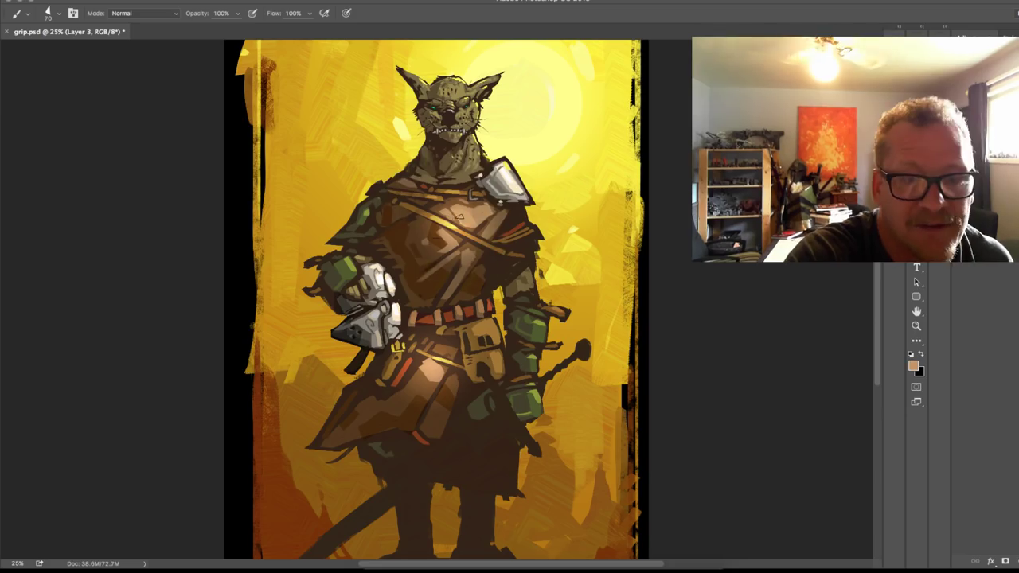
# Step: Brighten the crossing chest strap with sampled yellow and touch up the leather below it with sampled browns
pyautogui.keyDown('alt'); pyautogui.click(453, 220); pyautogui.keyUp('alt')
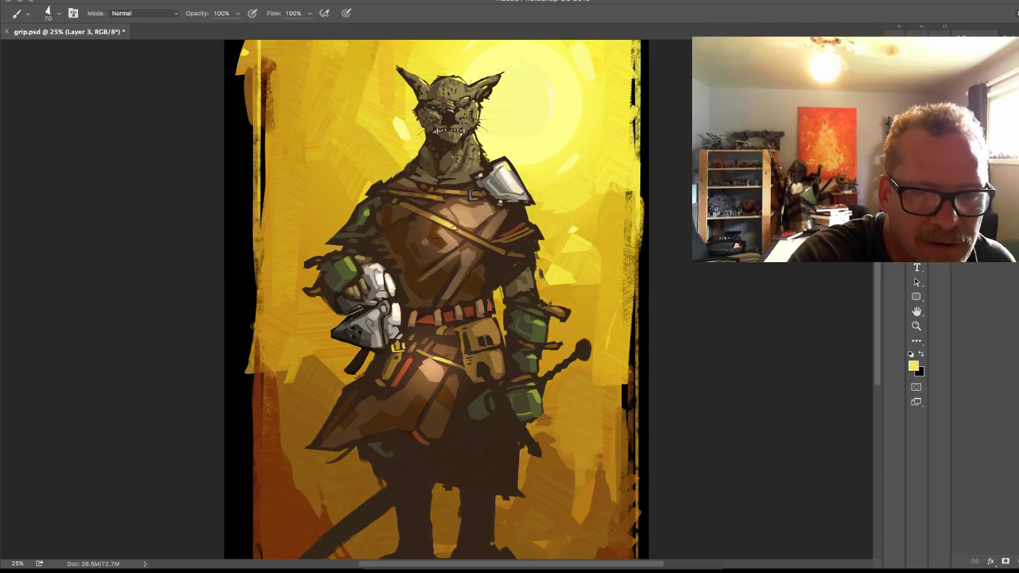
pyautogui.keyDown('alt'); pyautogui.click(434, 216); pyautogui.keyUp('alt')
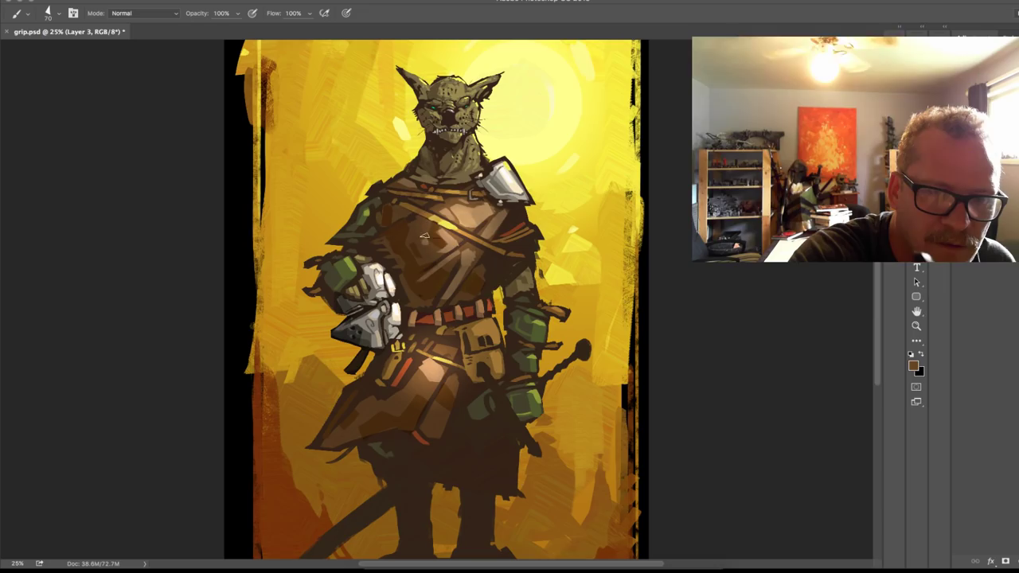
pyautogui.keyDown('alt'); pyautogui.click(449, 242); pyautogui.keyUp('alt')
pyautogui.keyDown('alt'); pyautogui.click(466, 254); pyautogui.keyUp('alt')
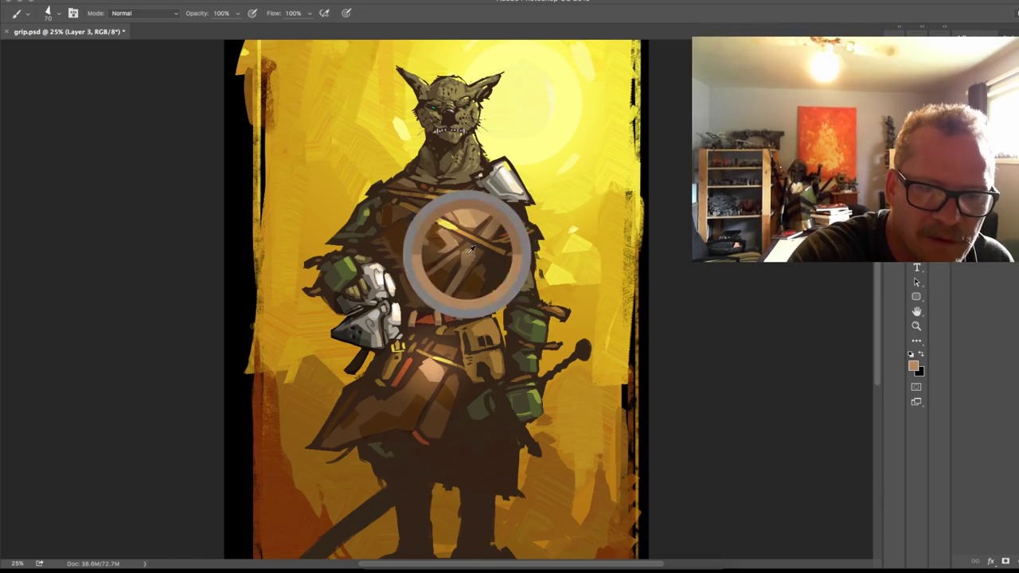
pyautogui.keyDown('alt'); pyautogui.click(469, 249); pyautogui.keyUp('alt')
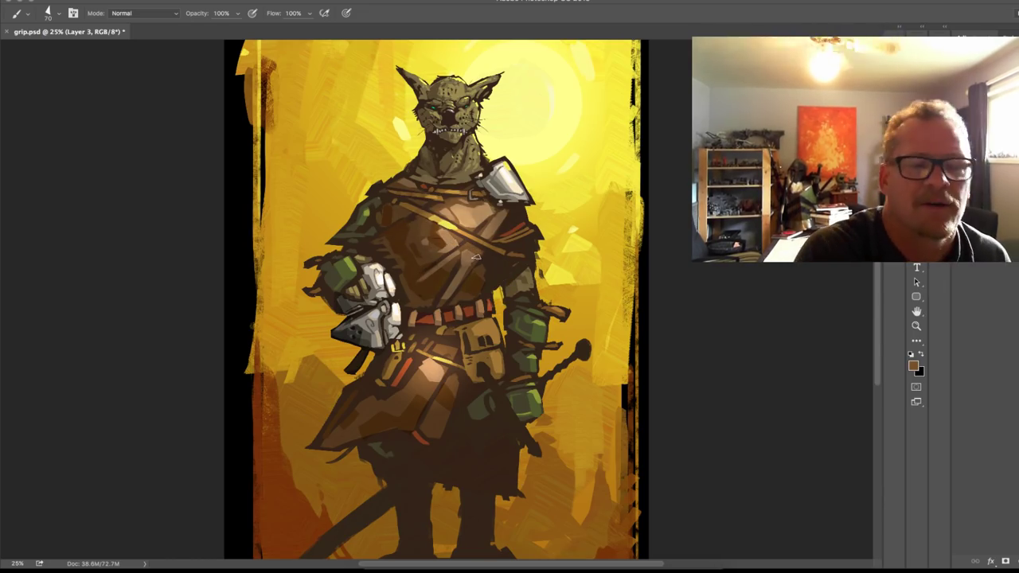
# Step: Rework the glowing highlight on the upper skirt with sampled peach, orange-brown and dark brown tones
pyautogui.keyDown('alt'); pyautogui.click(438, 365); pyautogui.keyUp('alt')
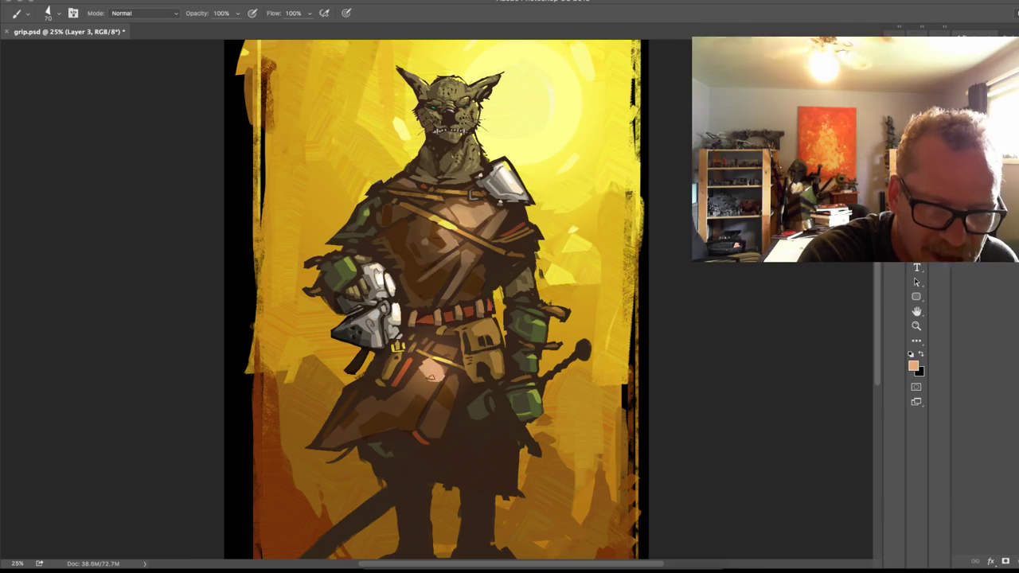
pyautogui.keyDown('alt'); pyautogui.click(426, 376); pyautogui.keyUp('alt')
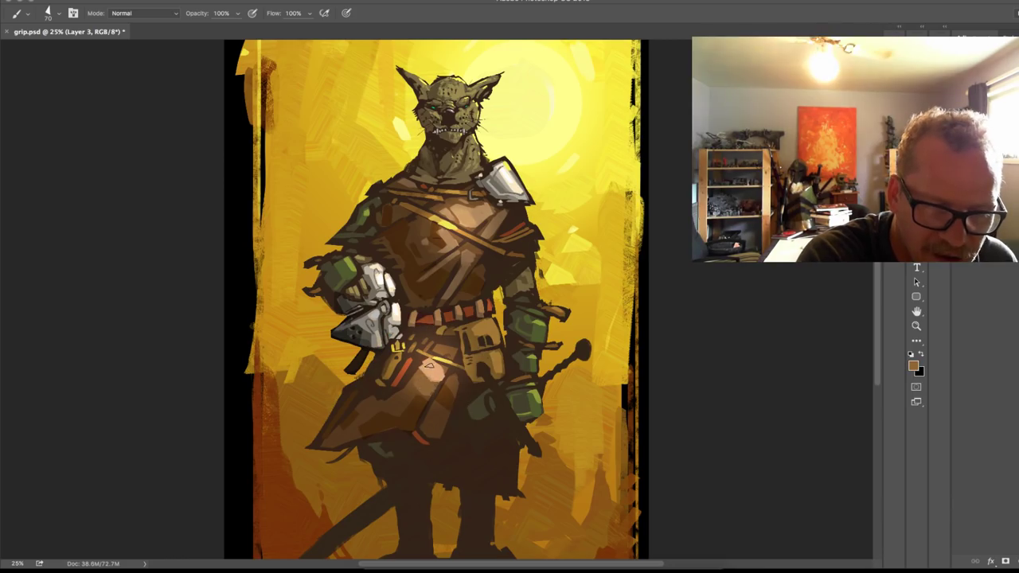
pyautogui.keyDown('alt'); pyautogui.click(440, 371); pyautogui.keyUp('alt')
pyautogui.keyDown('alt'); pyautogui.click(444, 345); pyautogui.keyUp('alt')
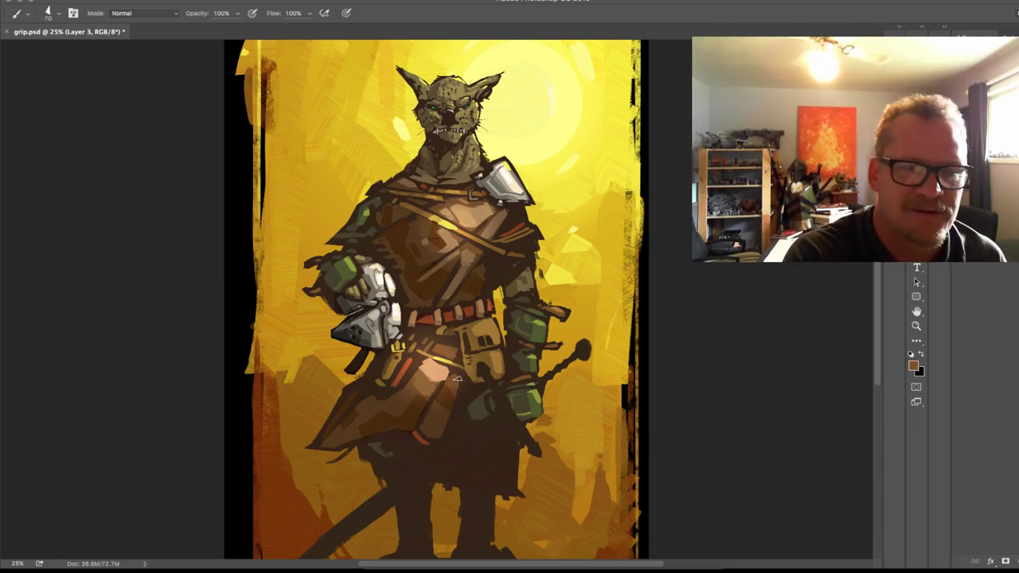
pyautogui.keyDown('alt'); pyautogui.click(459, 422); pyautogui.keyUp('alt')
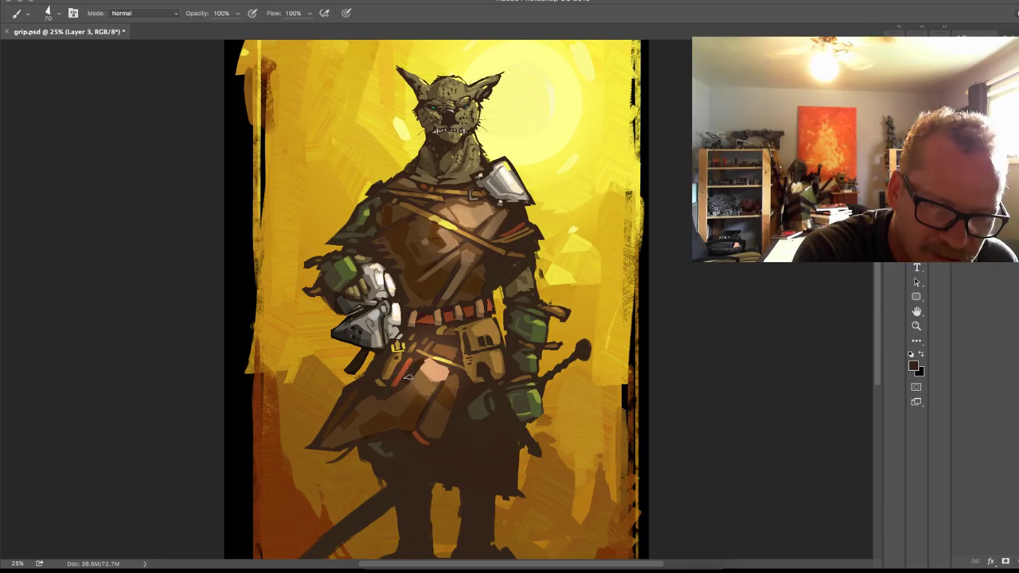
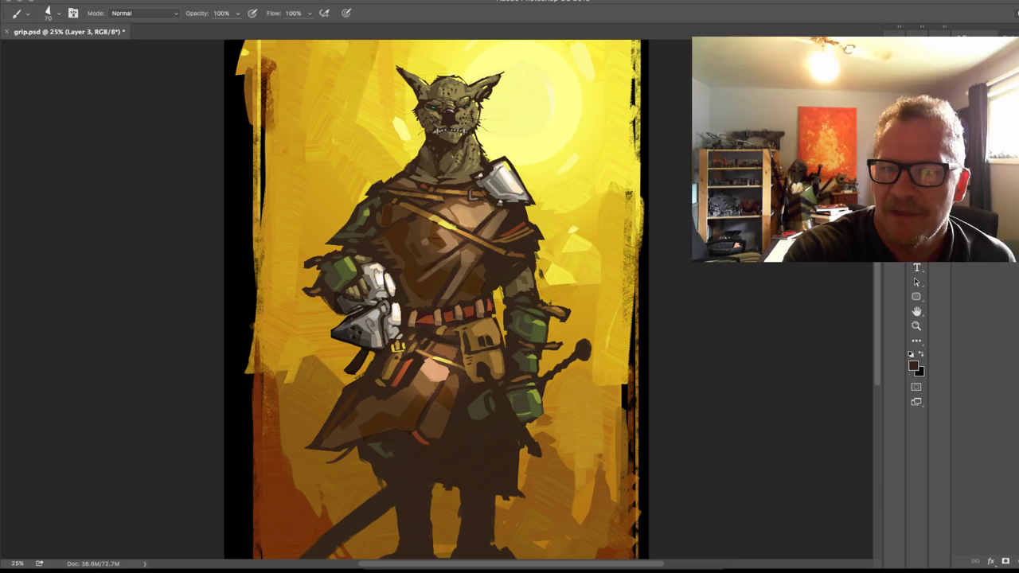
# Step: Lasso the narrow strip along the inner edge of the belt pouch and darken it with Hue/Saturation
pyautogui.press('l')
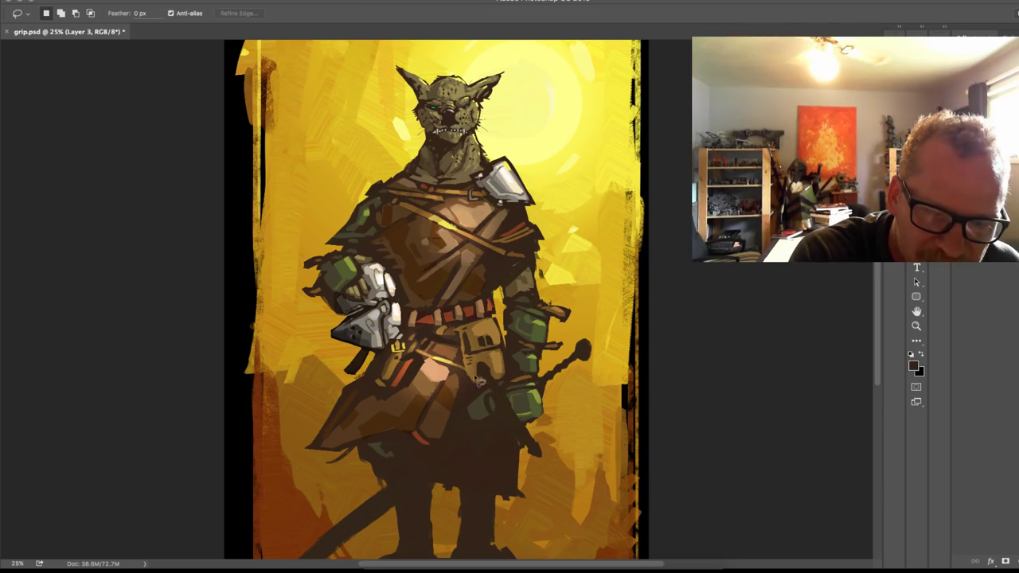
pyautogui.moveTo(459, 334)
pyautogui.mouseDown()
pyautogui.moveTo(482, 392)
pyautogui.moveTo(462, 330)
pyautogui.mouseUp()
pyautogui.hotkey('ctrl', 'u')
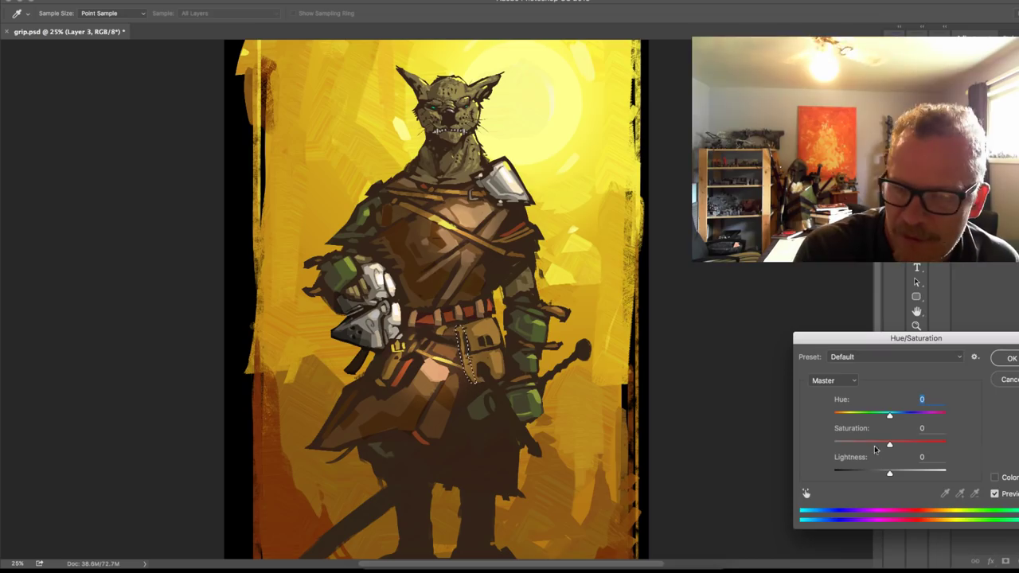
pyautogui.click(875, 473)
pyautogui.click(1008, 358)
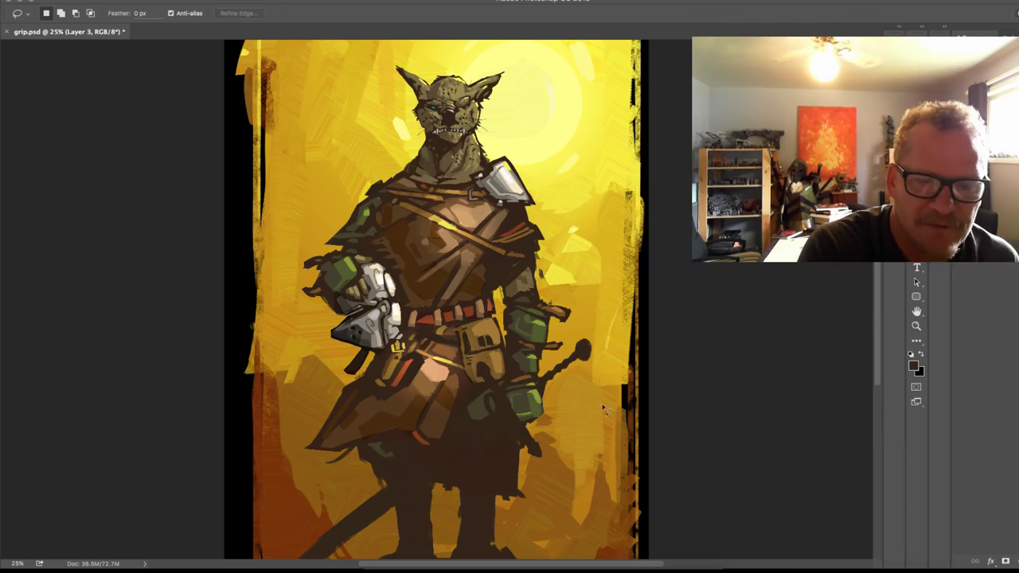
# Step: Save grip.psd with the updated chest, skirt and pouch painting
pyautogui.moveTo(596, 437); pyautogui.dragTo(652, 343)
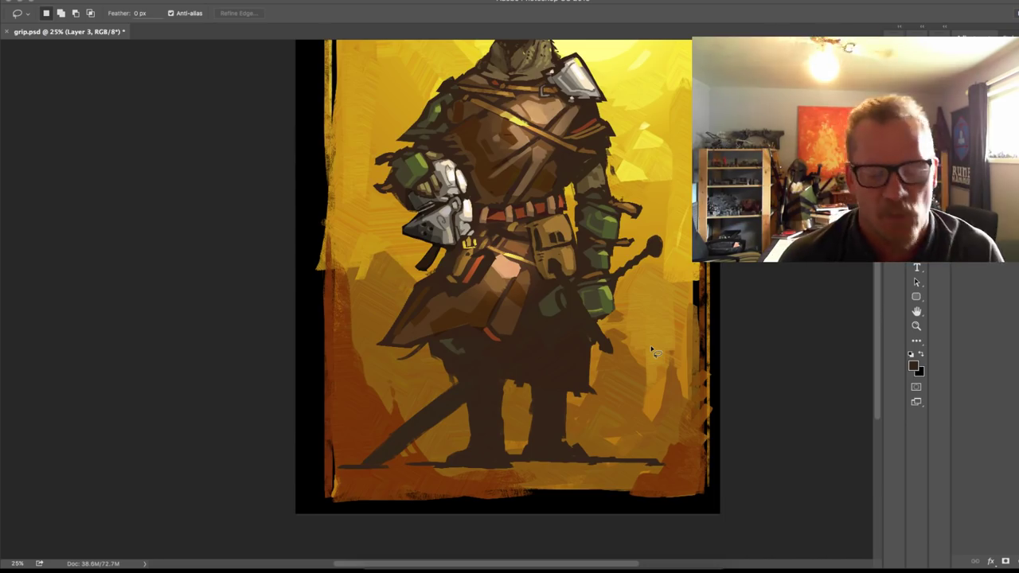
pyautogui.hotkey('ctrl', 's')
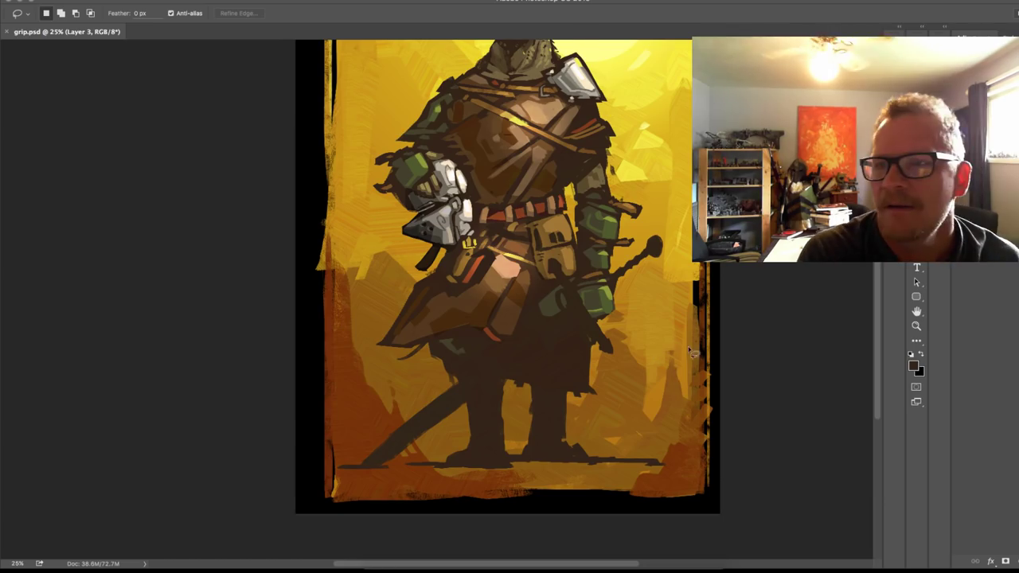
pyautogui.scroll(3, 660, 398)
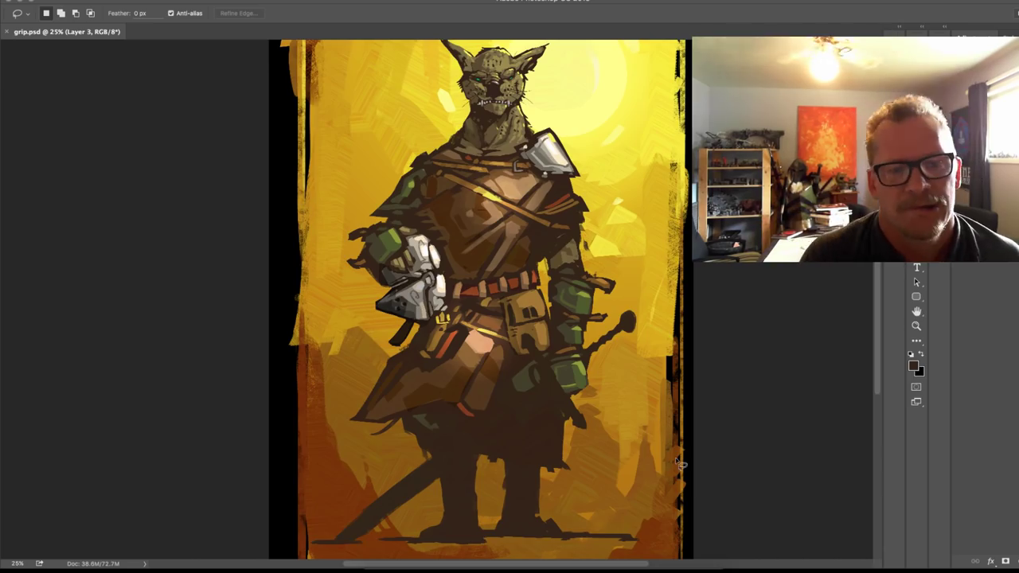
# Step: Dab yellow sampled from the chest strap between the torso and the helmet-holding arm, and pick up a brighter strap yellow at 40 px
pyautogui.press('b')
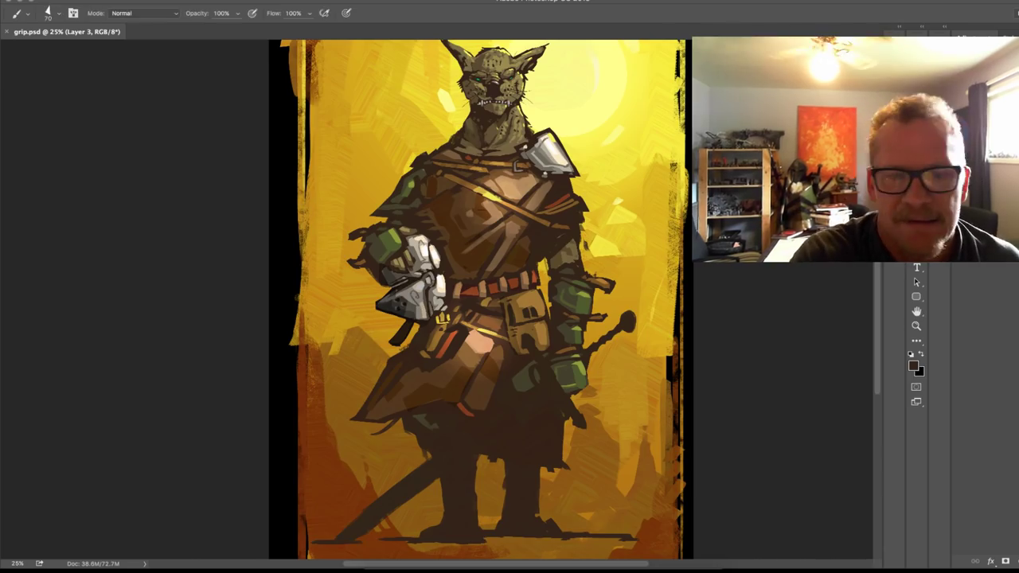
pyautogui.keyDown('alt'); pyautogui.click(482, 189); pyautogui.keyUp('alt')
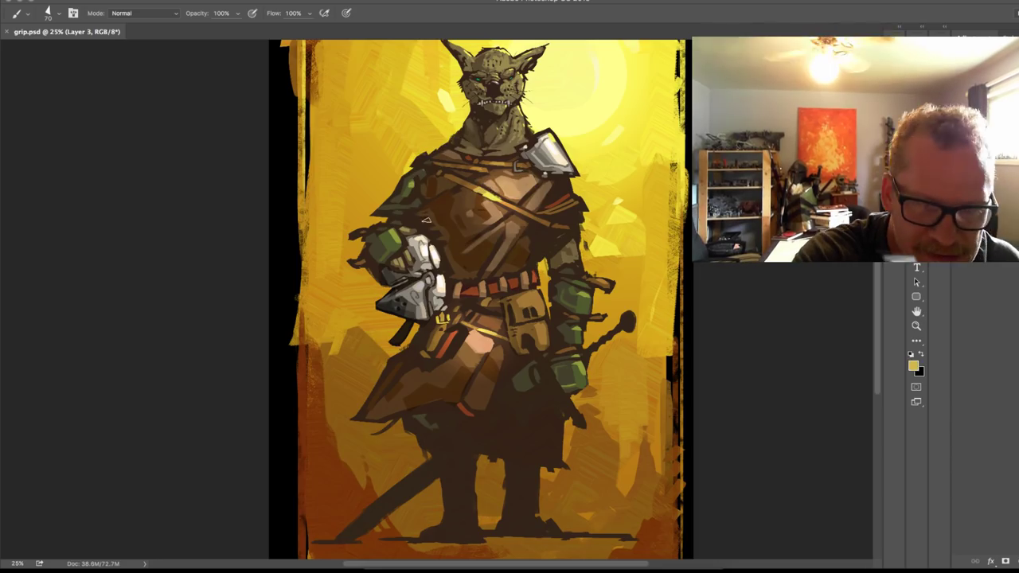
pyautogui.click(423, 218)
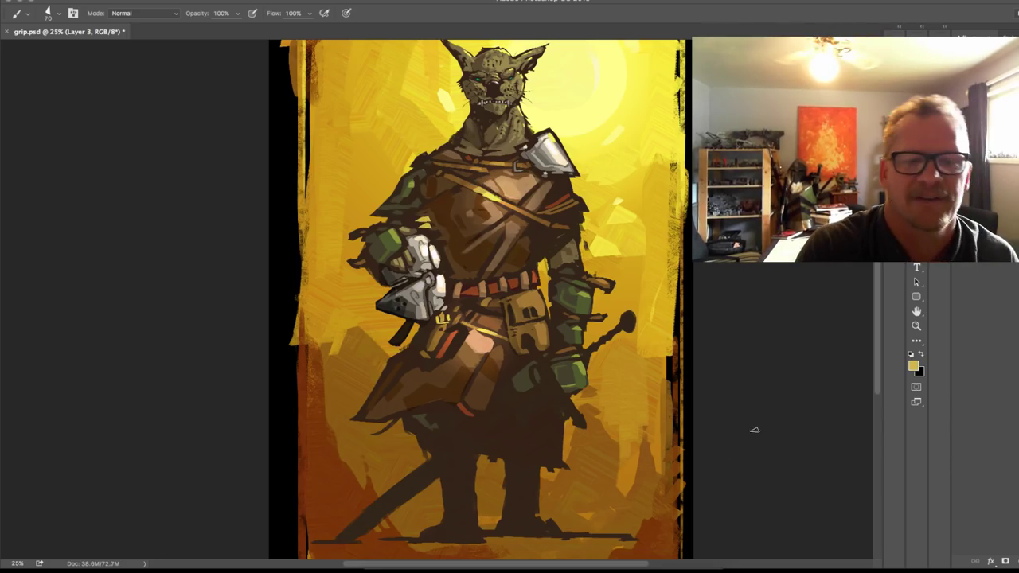
pyautogui.keyDown('alt'); pyautogui.click(488, 199); pyautogui.keyUp('alt')
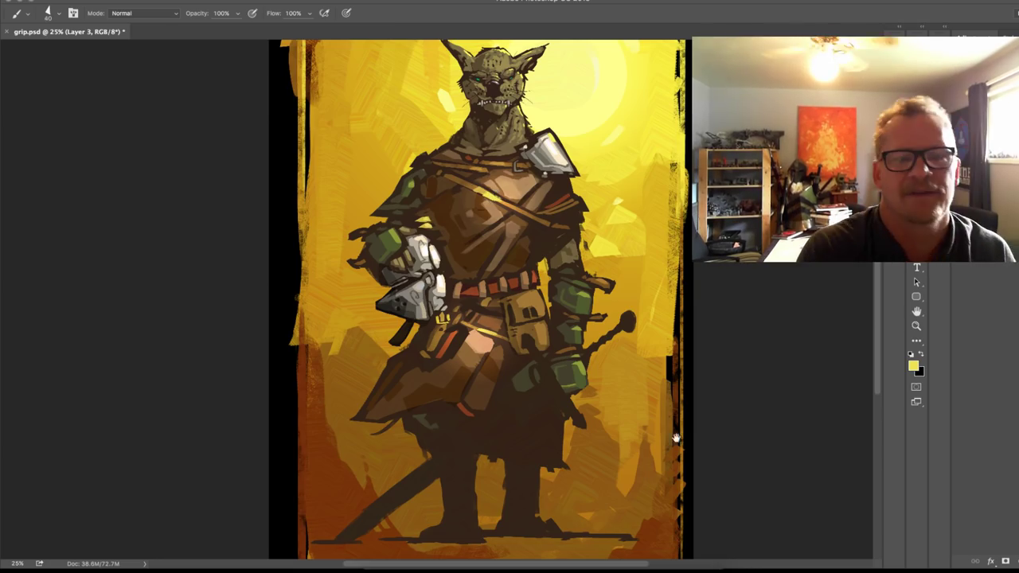
# Step: Try a tan 40 px stroke at hue 30° along the upper sword blade below the hanging glove
pyautogui.moveTo(670, 444); pyautogui.dragTo(621, 469)
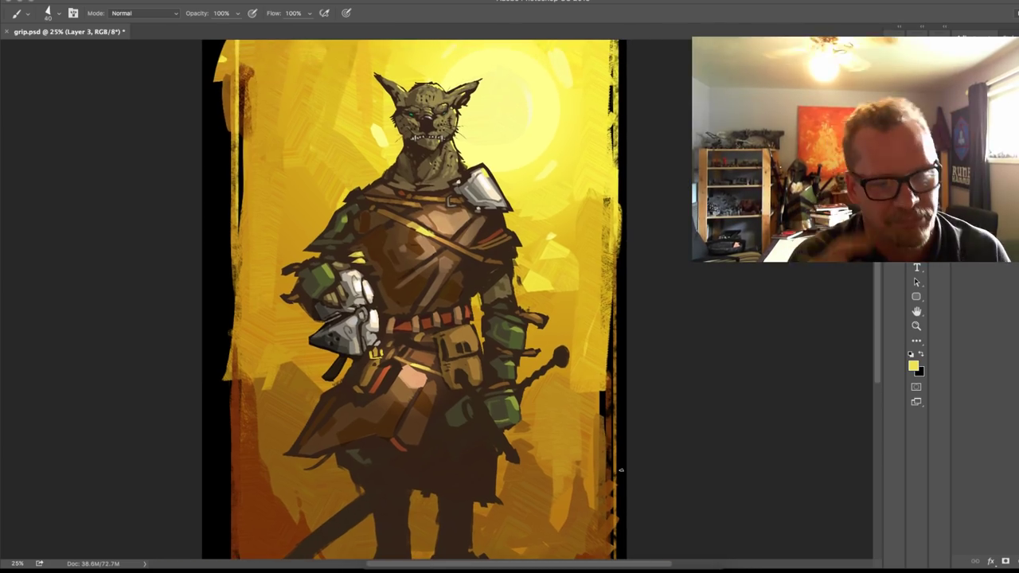
pyautogui.moveTo(590, 403); pyautogui.dragTo(647, 372)
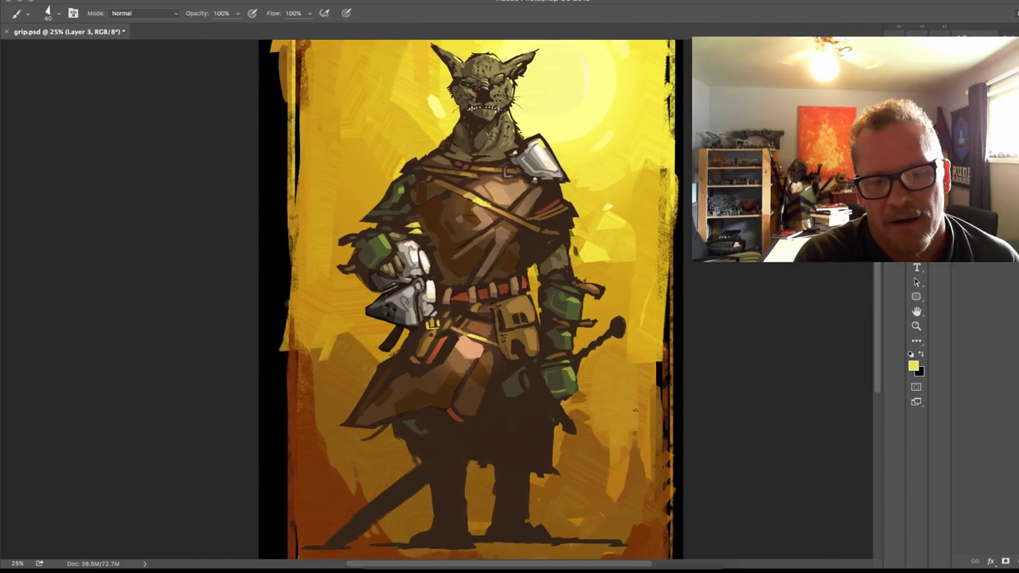
pyautogui.hscroll(-2, 629, 414)
pyautogui.scroll(-2, 629, 414)
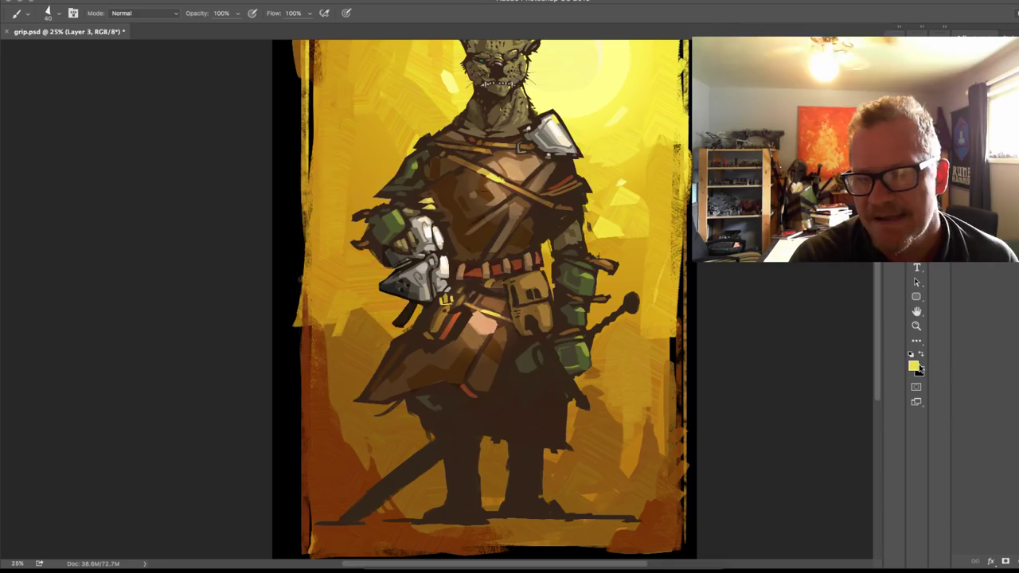
pyautogui.click(913, 366)
pyautogui.moveTo(436, 329); pyautogui.dragTo(446, 333)
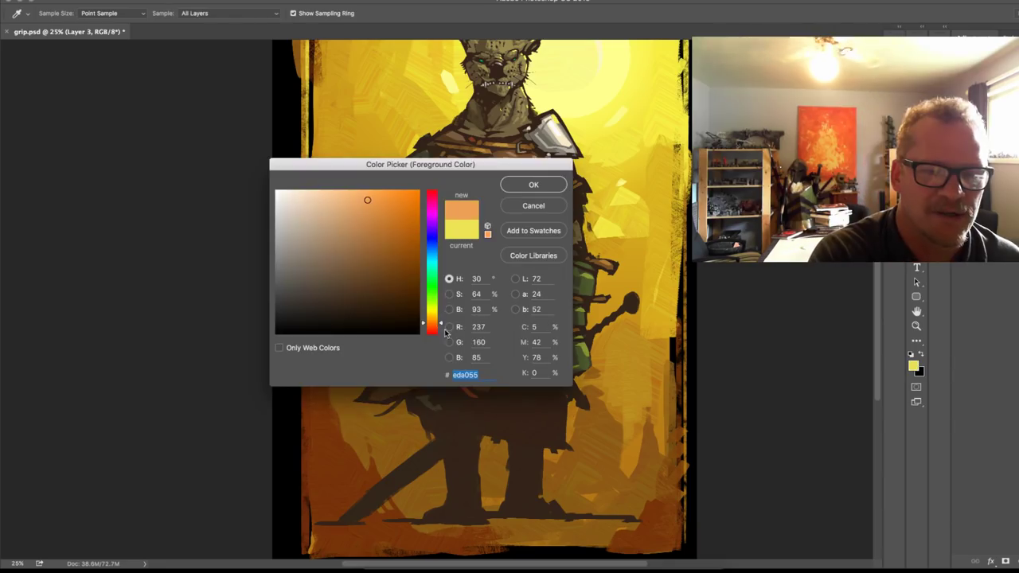
pyautogui.moveTo(363, 242); pyautogui.dragTo(363, 226)
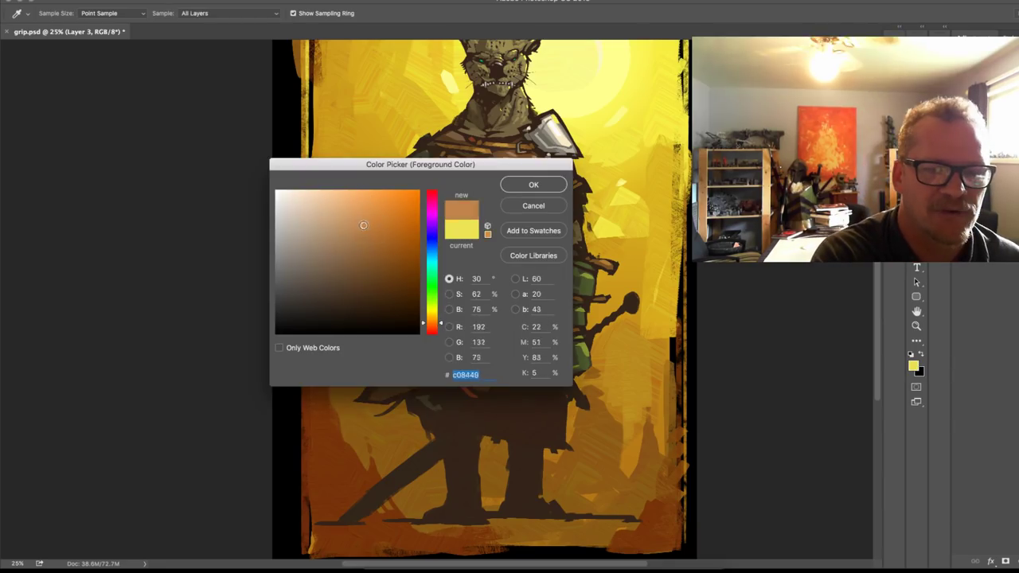
pyautogui.click(546, 187)
pyautogui.moveTo(555, 368); pyautogui.dragTo(520, 393)
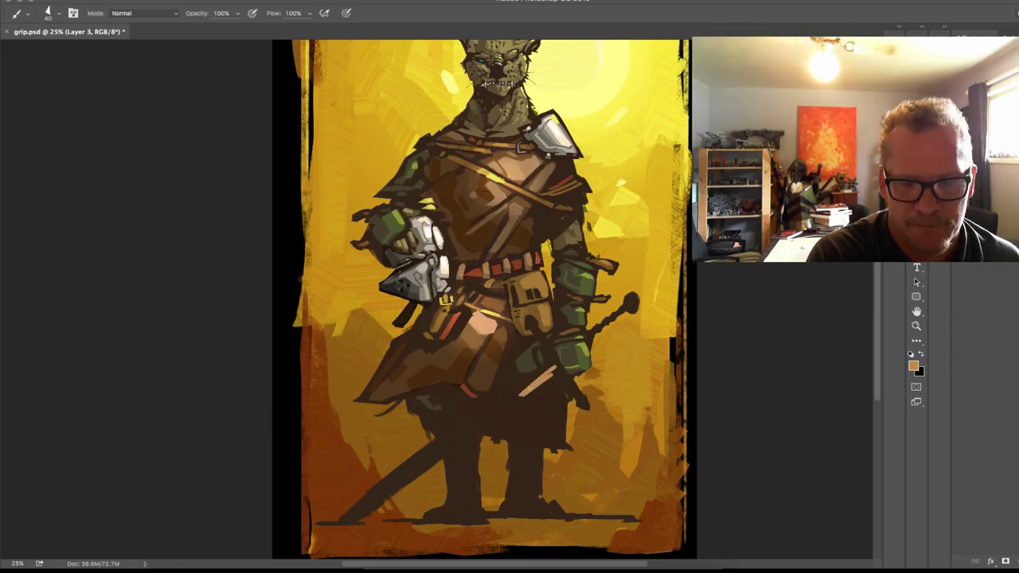
# Step: Set the paint colour to dark yellow #ab8920 and paint long strokes down the upper sword blade, redoing the first stroke
pyautogui.click(912, 366)
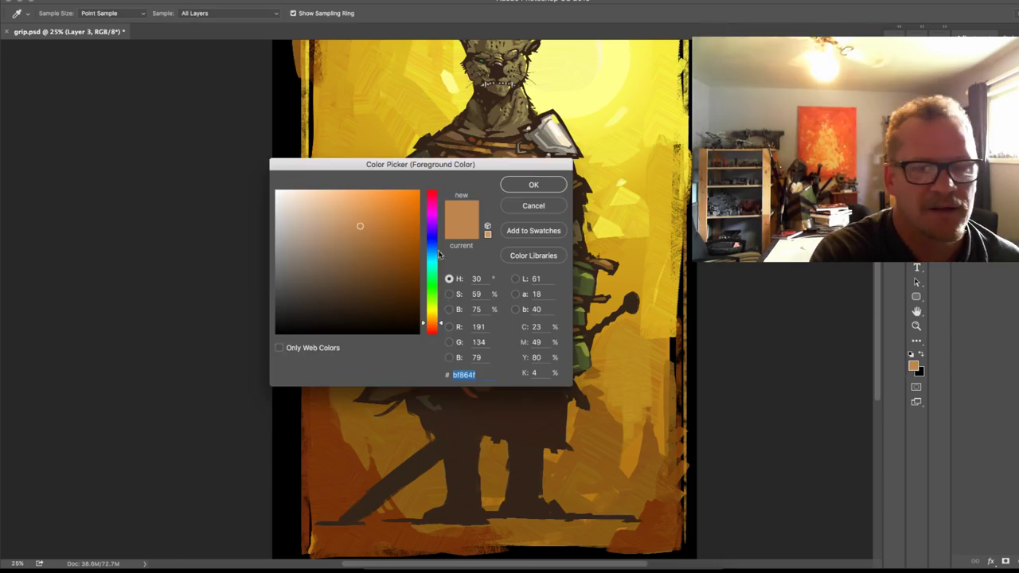
pyautogui.click(440, 319)
pyautogui.click(391, 234)
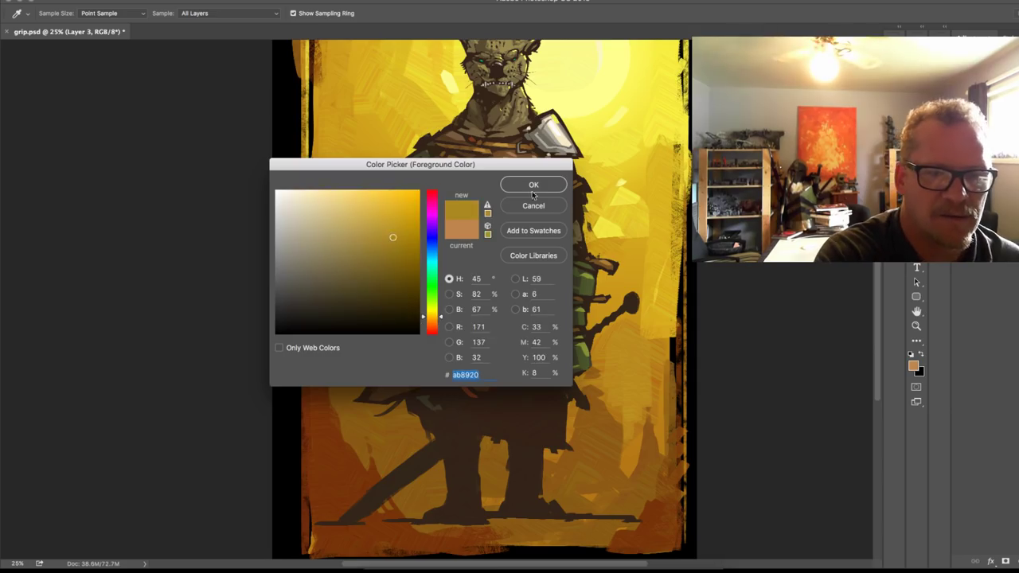
pyautogui.click(533, 185)
pyautogui.moveTo(475, 423); pyautogui.dragTo(547, 381)
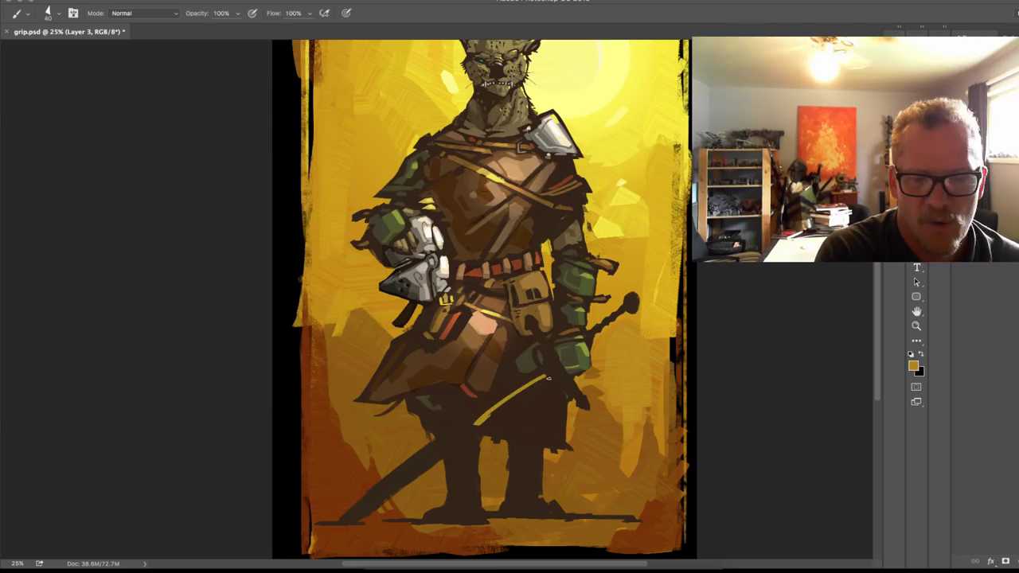
pyautogui.press('super+z')
pyautogui.moveTo(475, 422); pyautogui.dragTo(542, 379)
pyautogui.moveTo(547, 384); pyautogui.dragTo(430, 457)
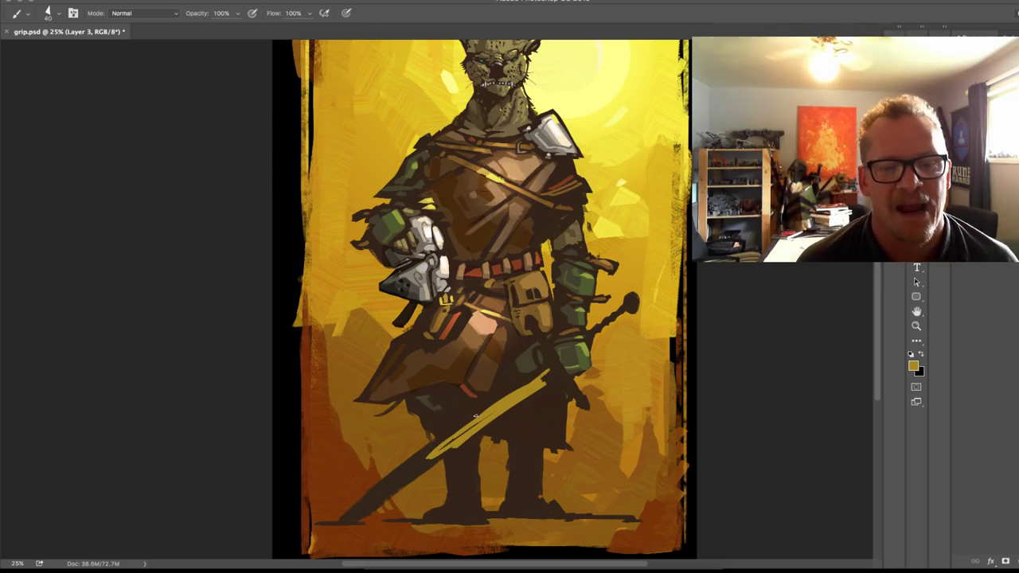
# Step: Set the paint colour to brownish orange #ab6e20, try a 40 px stroke down the upper sword blade and undo it
pyautogui.click(911, 365)
pyautogui.click(442, 321)
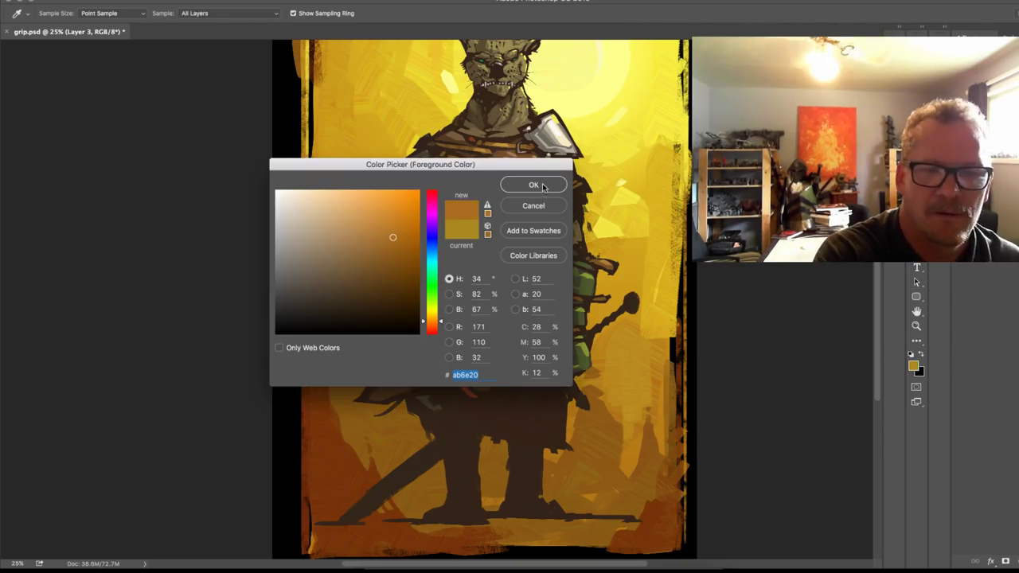
pyautogui.press('Return')
pyautogui.press('b')
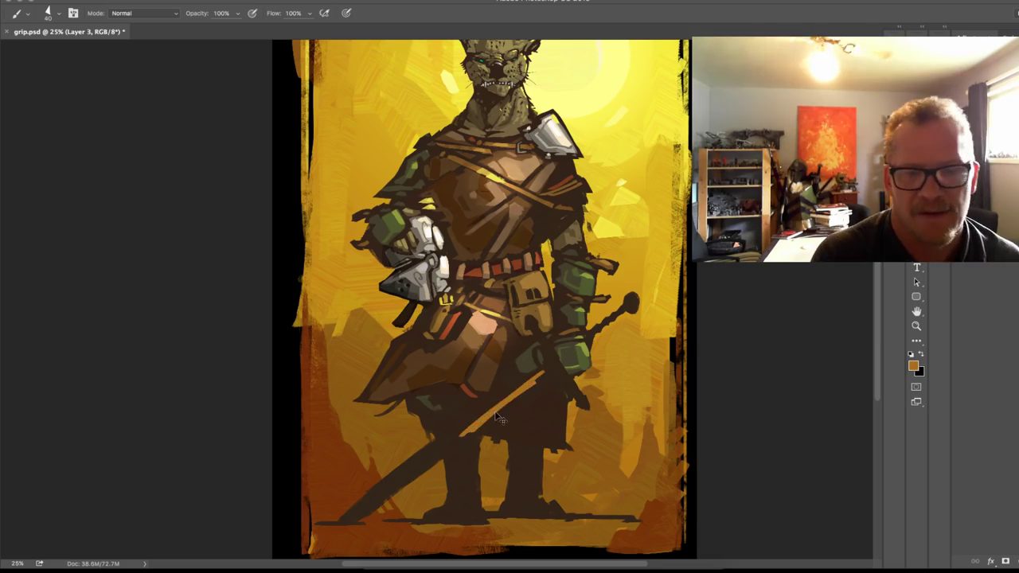
pyautogui.press('super+z')
# Step: Enlarge the brush to 60 px, brighten the orange to #e49228 and paint the sword's pommel, replacing the darker first dab
pyautogui.press(']')
pyautogui.press(']')
pyautogui.press(']')
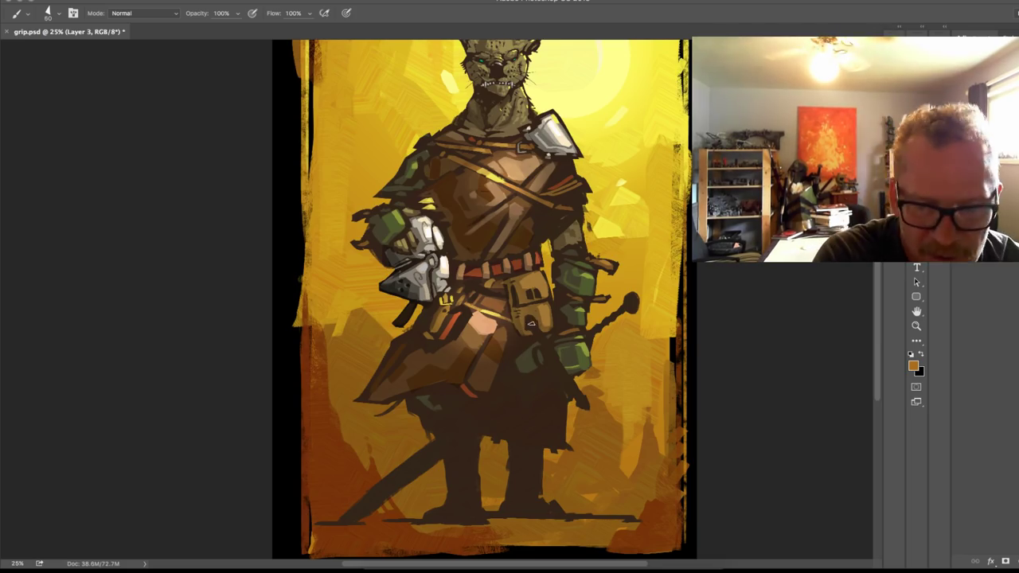
pyautogui.moveTo(632, 297); pyautogui.dragTo(629, 307)
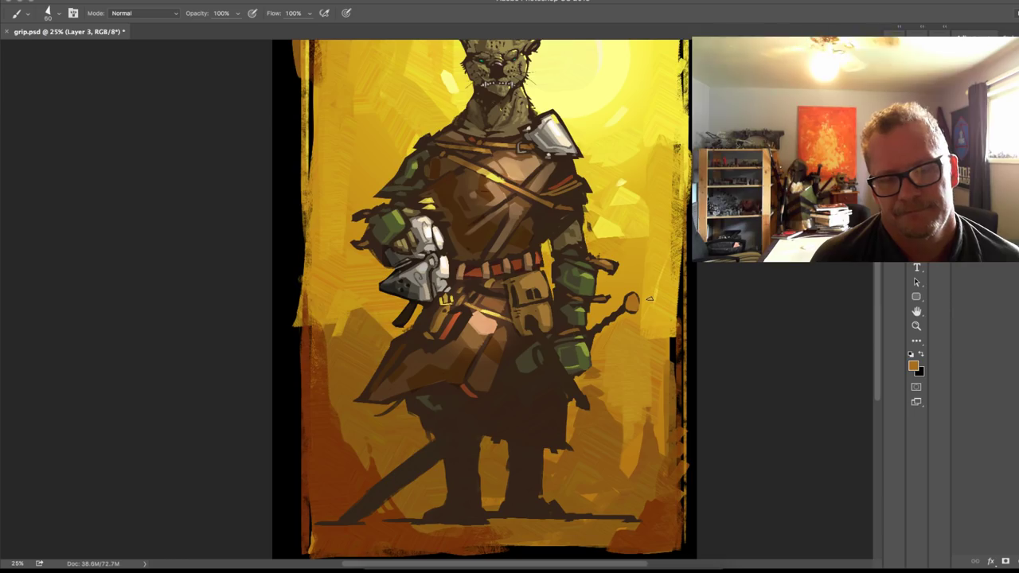
pyautogui.hotkey('ctrl', 'z')
pyautogui.click(914, 365)
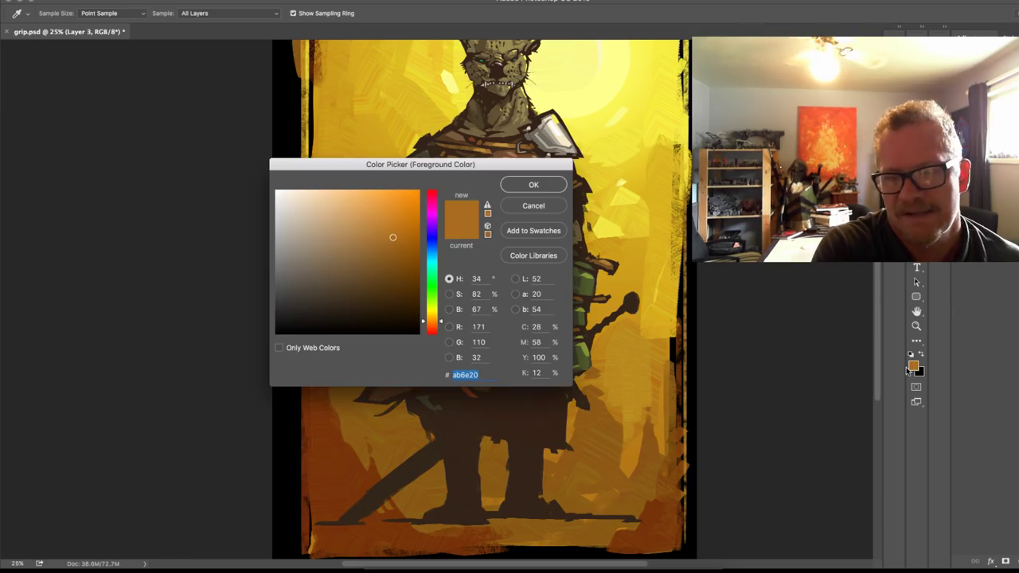
pyautogui.click(395, 203)
pyautogui.press('Return')
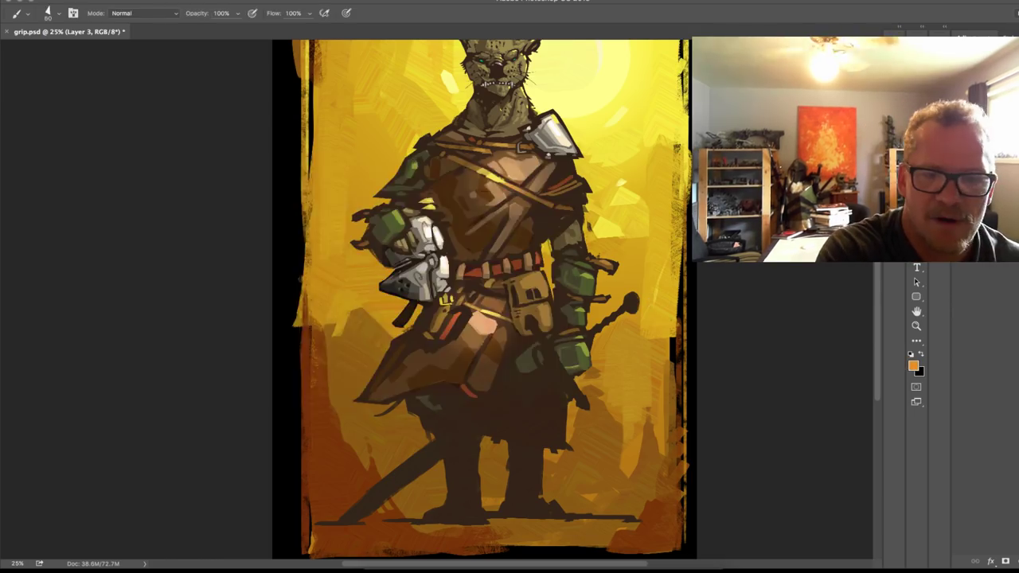
pyautogui.click(630, 302)
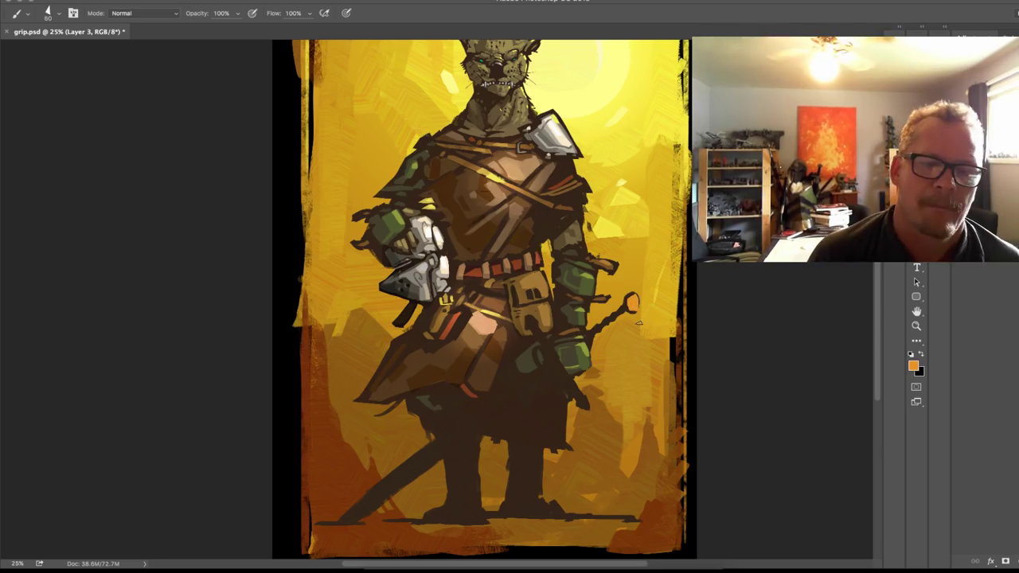
# Step: Paint the sword's crossguard orange from end to end at 60 px and outline its guard rings at 35 px
pyautogui.click(530, 323)
pyautogui.moveTo(531, 325); pyautogui.dragTo(584, 402)
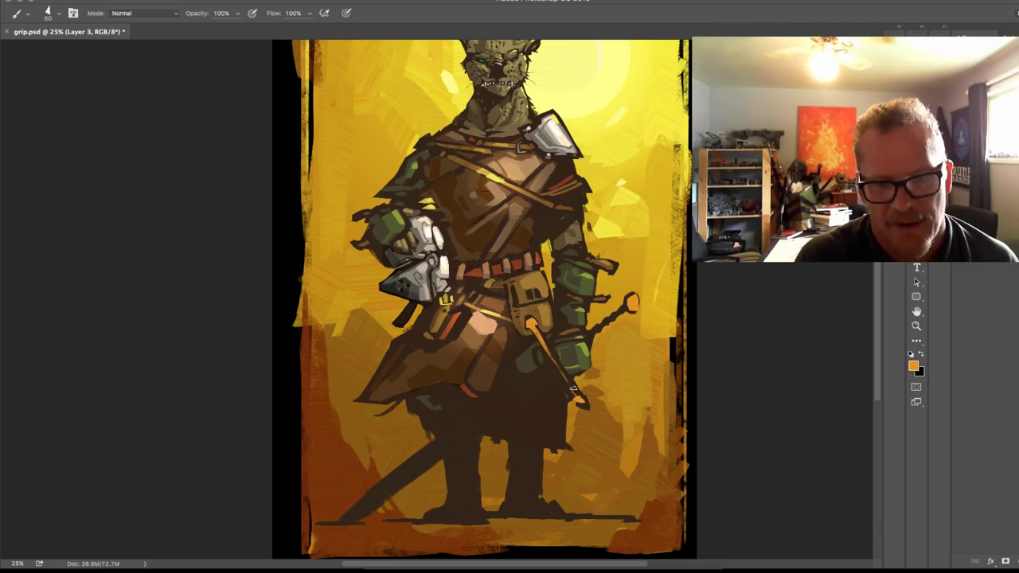
pyautogui.press('[')
pyautogui.press('[')
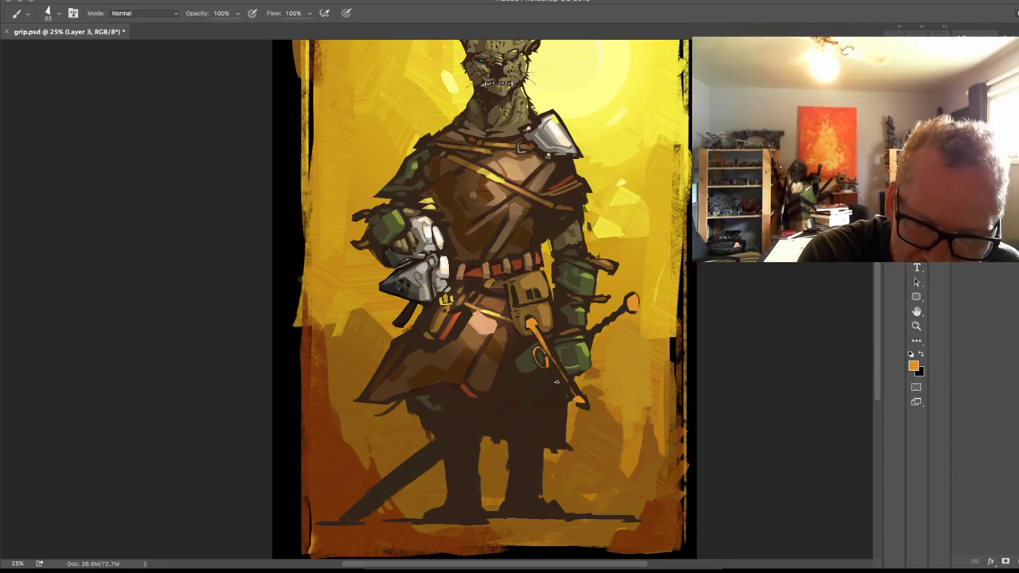
pyautogui.moveTo(556, 383); pyautogui.dragTo(567, 400)
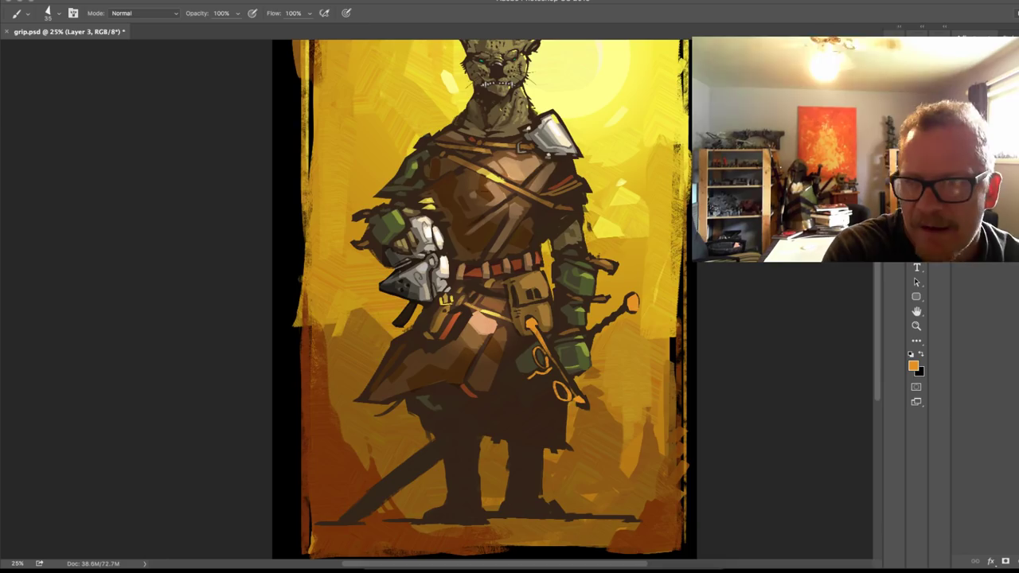
# Step: Lasso the whole sword blade from the crossguard to the tip, fill it with the orange paint colour and deselect
pyautogui.press('l')
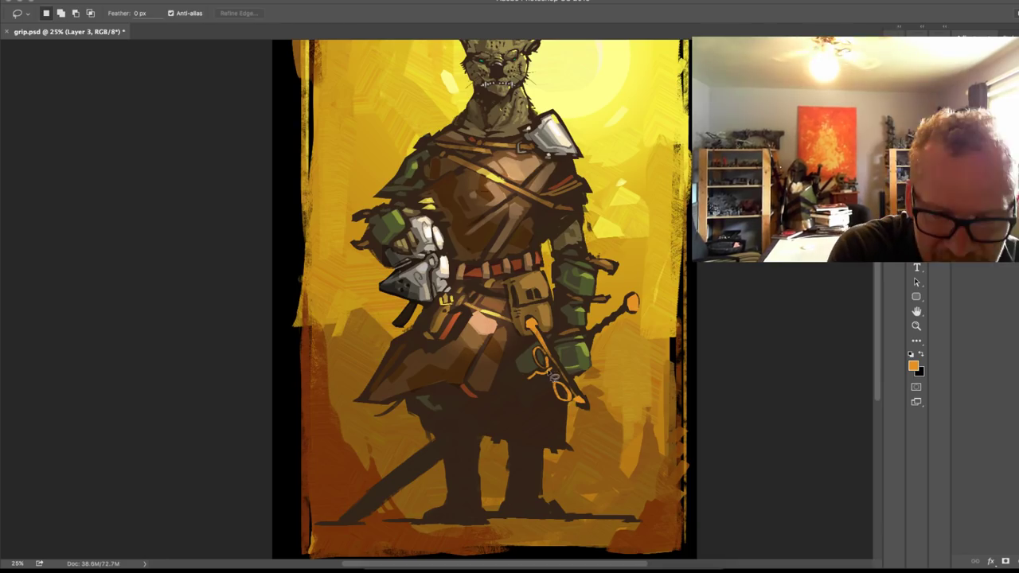
pyautogui.click(546, 369)
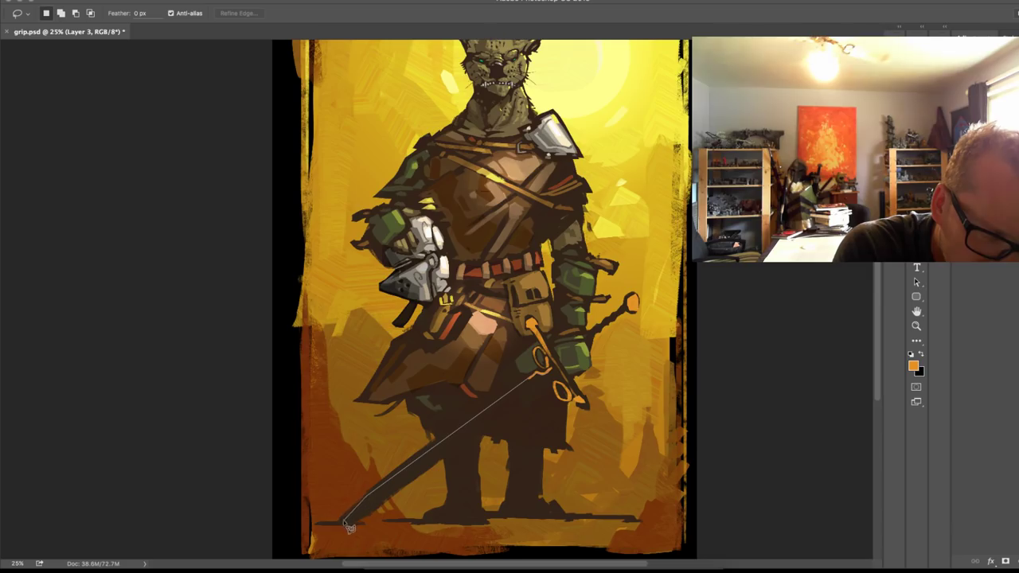
pyautogui.click(344, 523)
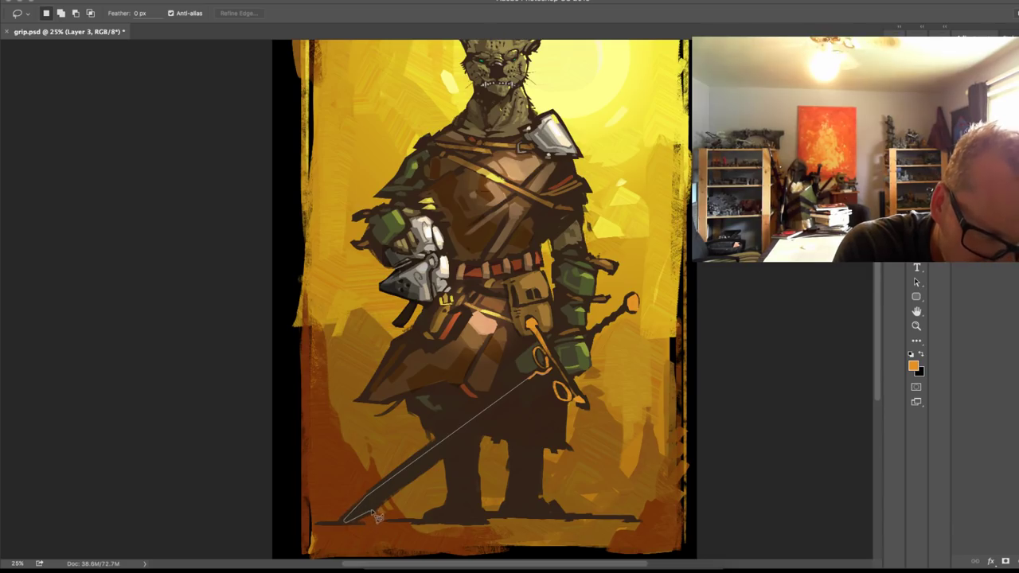
pyautogui.click(547, 390)
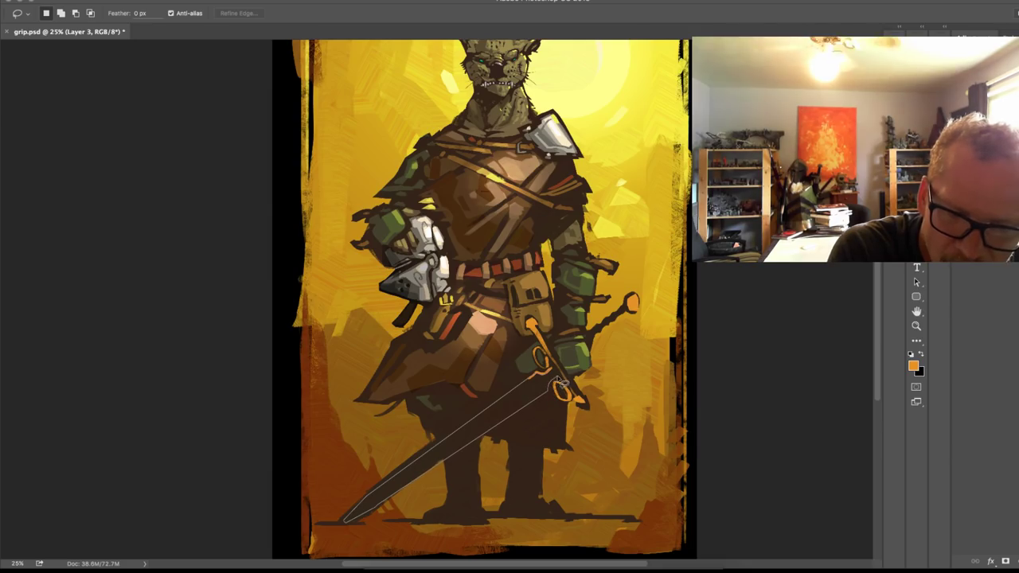
pyautogui.hotkey('alt', 'BackSpace')
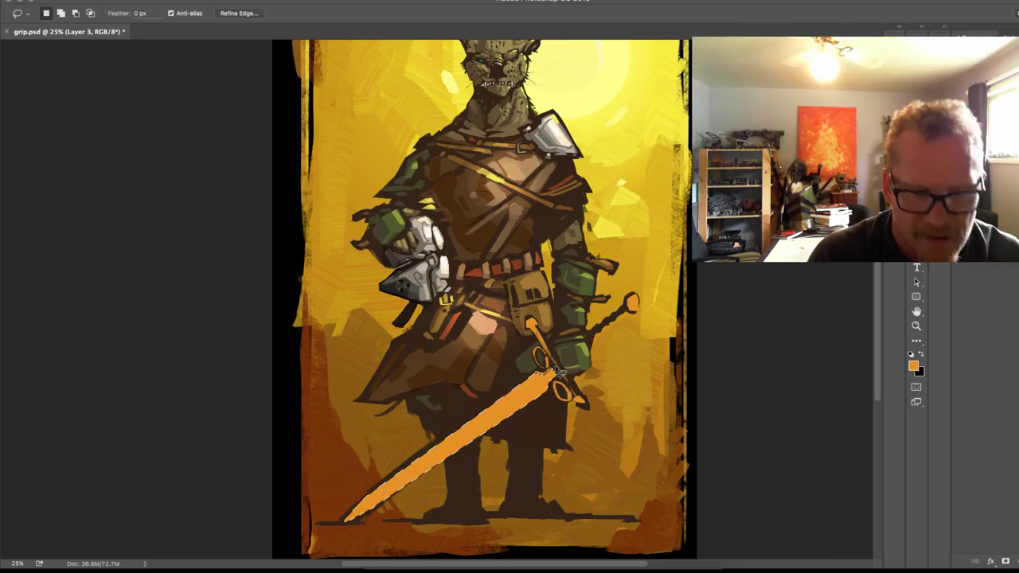
pyautogui.hotkey('ctrl', 'd')
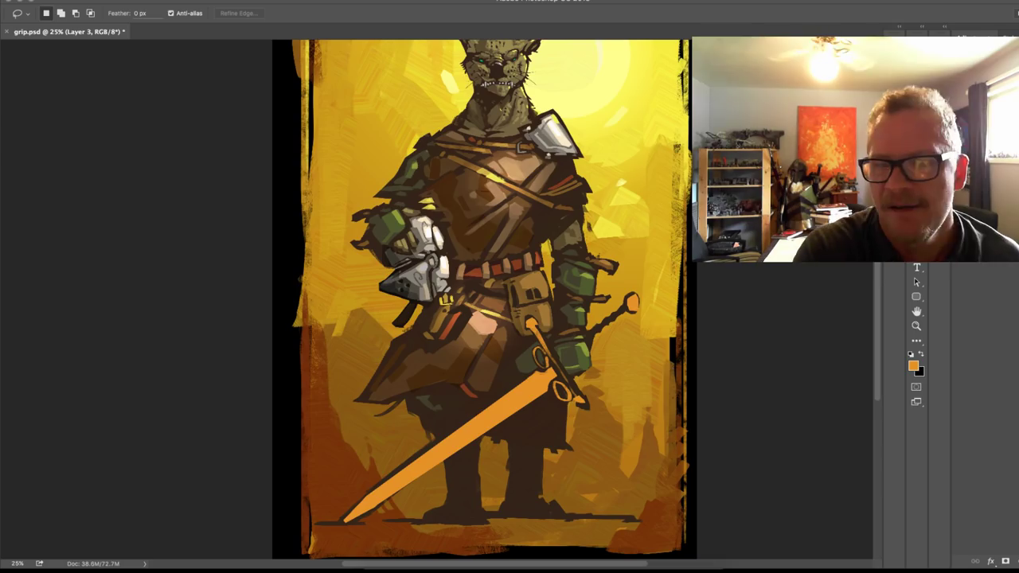
# Step: Sample dark brown beside the blade, try a 35 px groove line down the upper blade's centre and undo it
pyautogui.press('b')
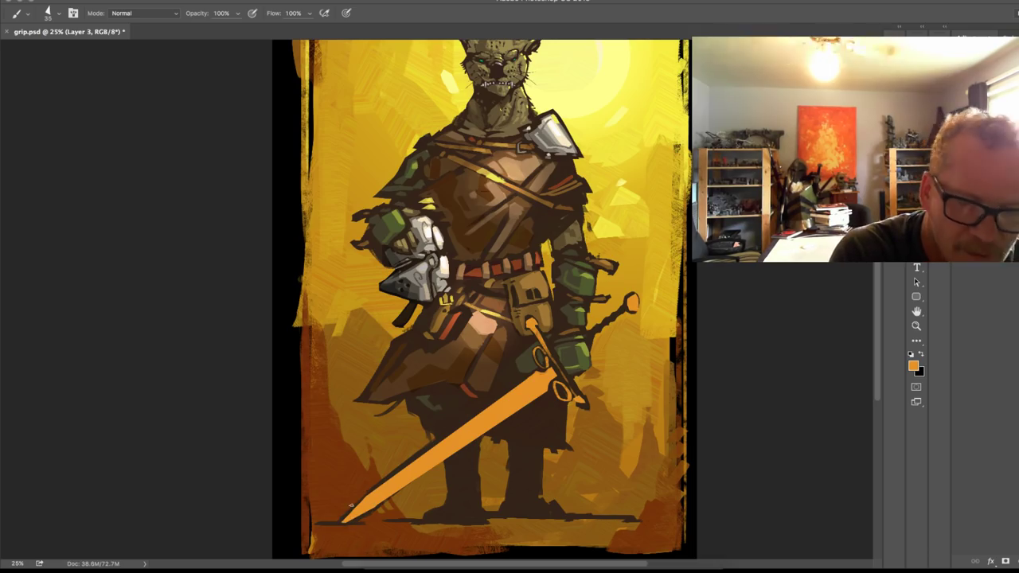
pyautogui.keyDown('alt'); pyautogui.click(379, 503); pyautogui.keyUp('alt')
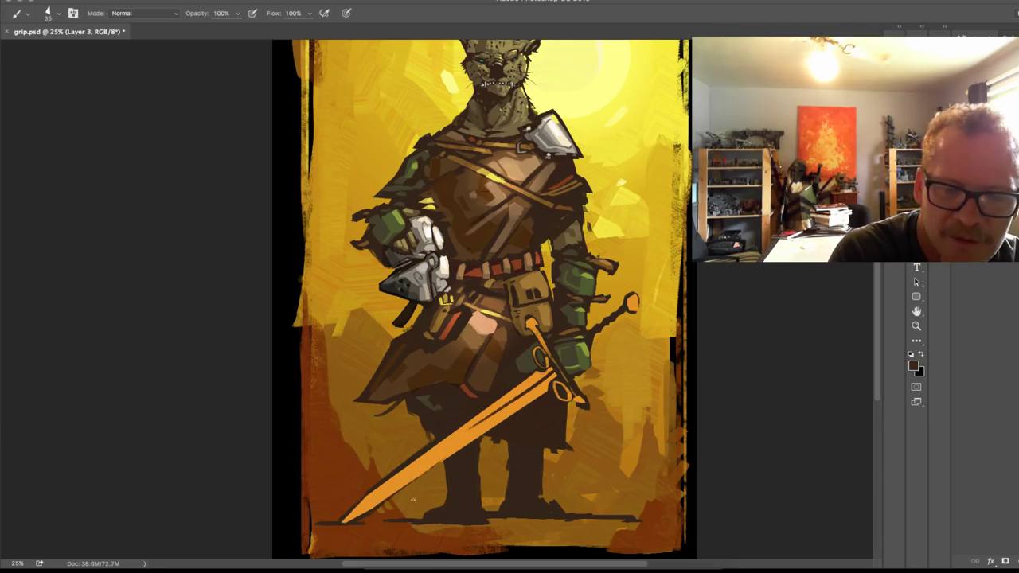
pyautogui.moveTo(503, 406); pyautogui.dragTo(463, 438)
pyautogui.press('super+z')
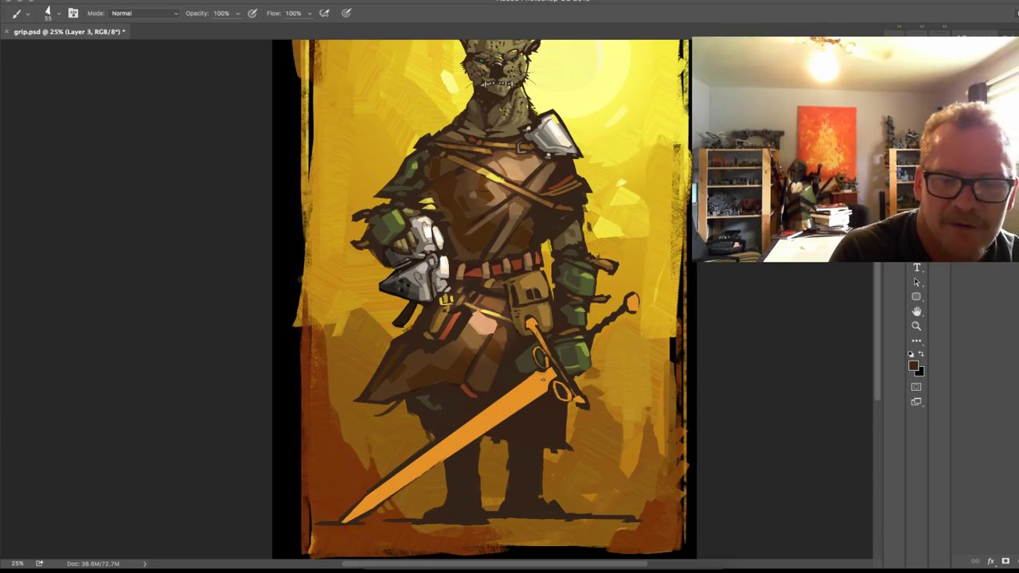
# Step: Paint a dark brown 45 px groove down the middle of the upper blade from the crossguard, undoing and redoing unsatisfactory strokes
pyautogui.press(']')
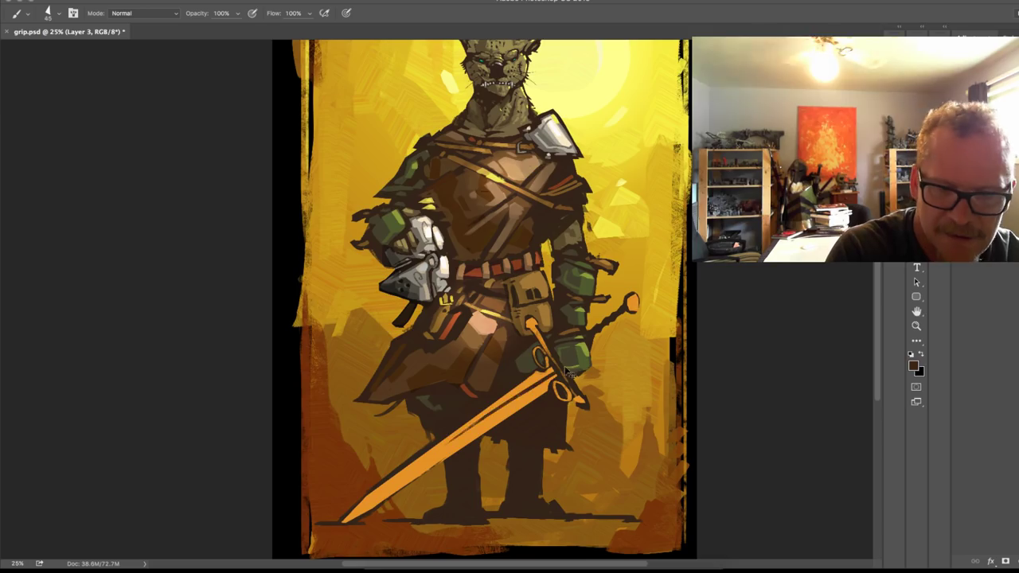
pyautogui.moveTo(542, 398); pyautogui.dragTo(485, 426)
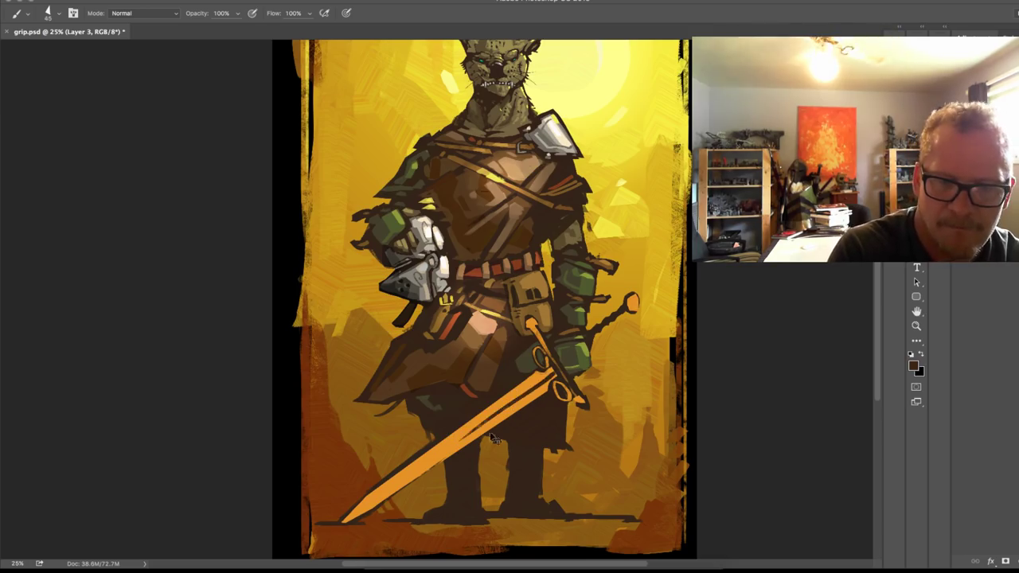
pyautogui.press('super+z')
pyautogui.press('super+z')
pyautogui.moveTo(463, 437)
pyautogui.mouseDown()
pyautogui.moveTo(555, 371)
pyautogui.moveTo(457, 447)
pyautogui.mouseUp()
pyautogui.press('super+z')
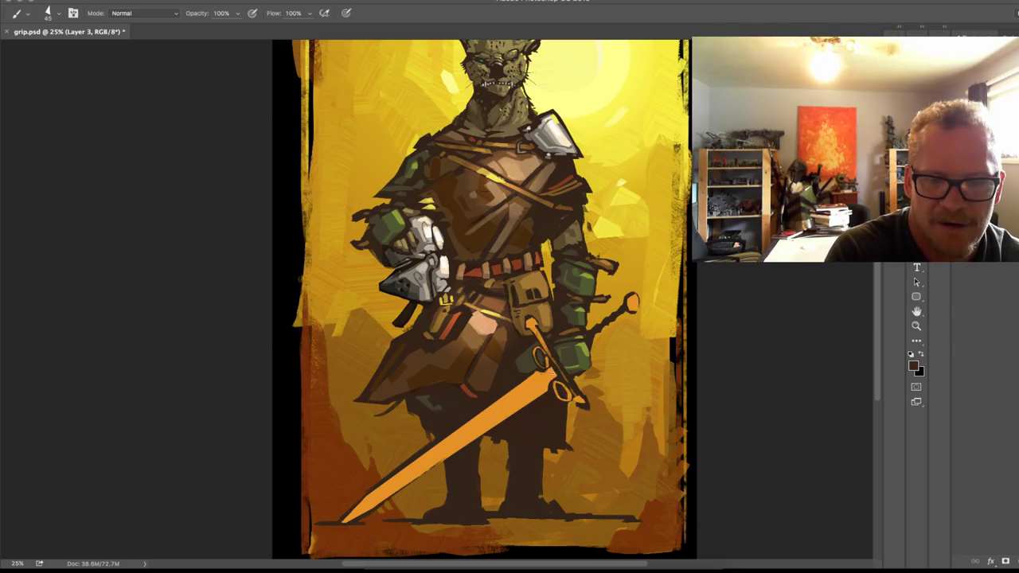
pyautogui.press('super+z')
pyautogui.press('super+z')
pyautogui.press('super+z')
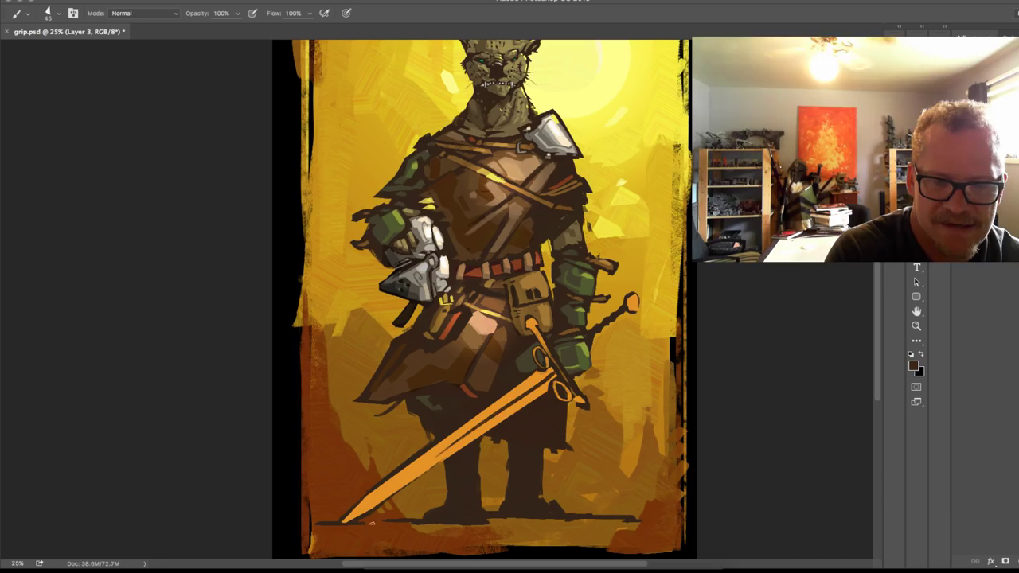
pyautogui.press('super+z')
pyautogui.press('super+z')
pyautogui.press('super+z')
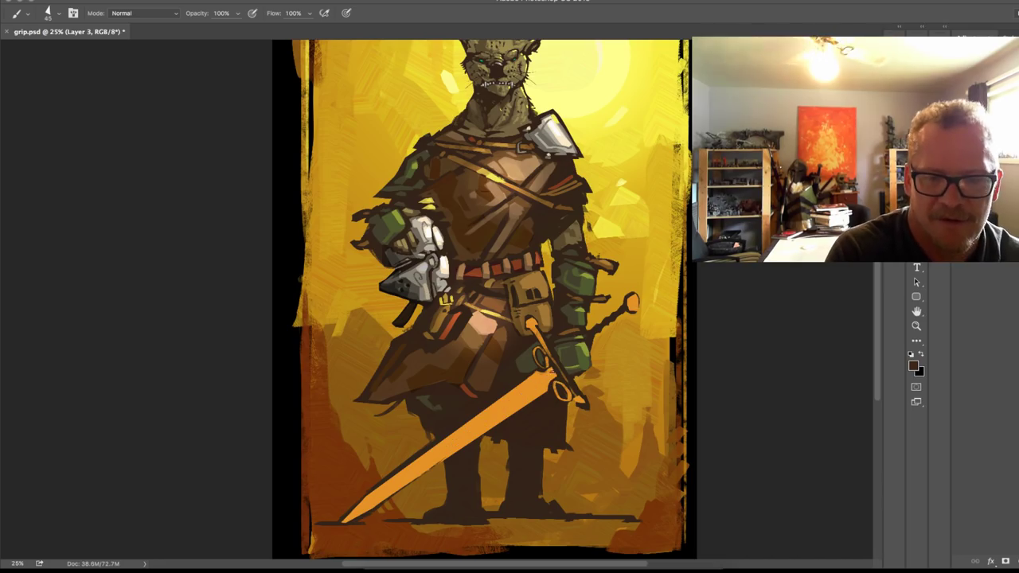
pyautogui.press('super+z')
pyautogui.press('super+z')
pyautogui.press('super+z')
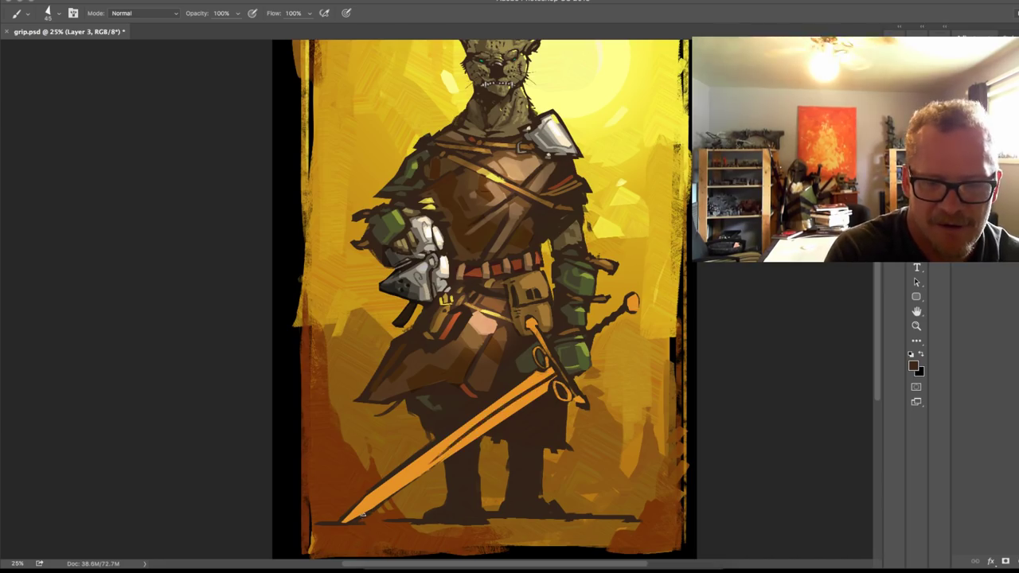
pyautogui.press('super+z')
pyautogui.press('super+z')
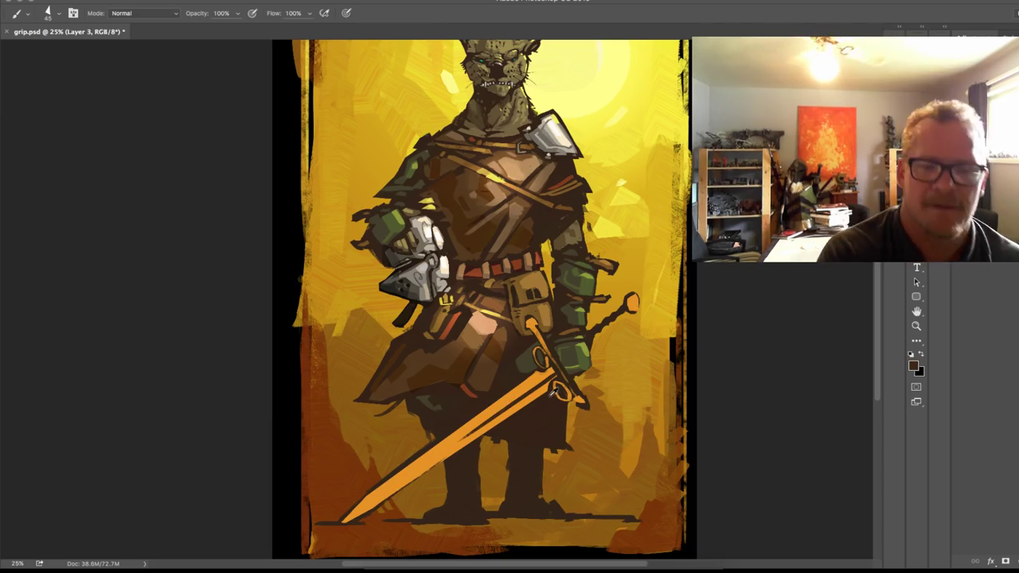
# Step: Sample the blade's orange, change it to bright yellow #ffe92c and paint 60 px highlights along the blade's upper face
pyautogui.keyDown('alt'); pyautogui.click(552, 390); pyautogui.keyUp('alt')
pyautogui.keyDown('alt'); pyautogui.click(544, 386); pyautogui.keyUp('alt')
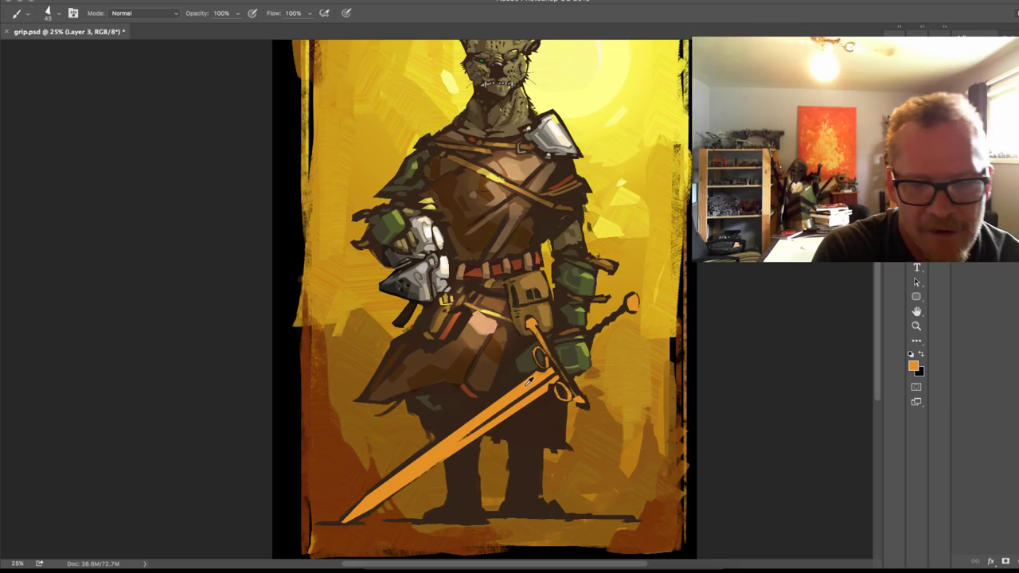
pyautogui.keyDown('alt'); pyautogui.click(524, 383); pyautogui.keyUp('alt')
pyautogui.click(914, 367)
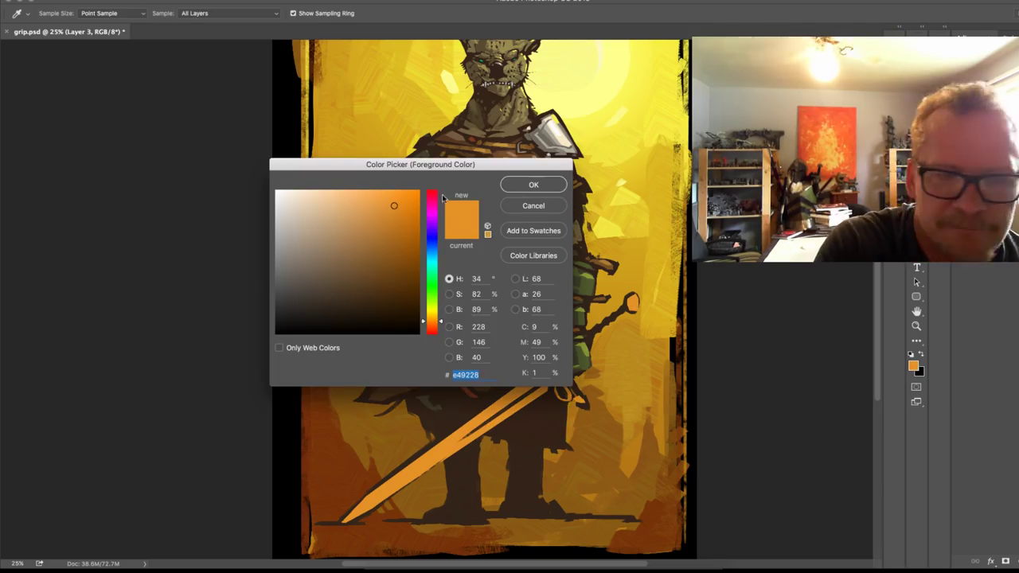
pyautogui.moveTo(439, 319); pyautogui.dragTo(441, 315)
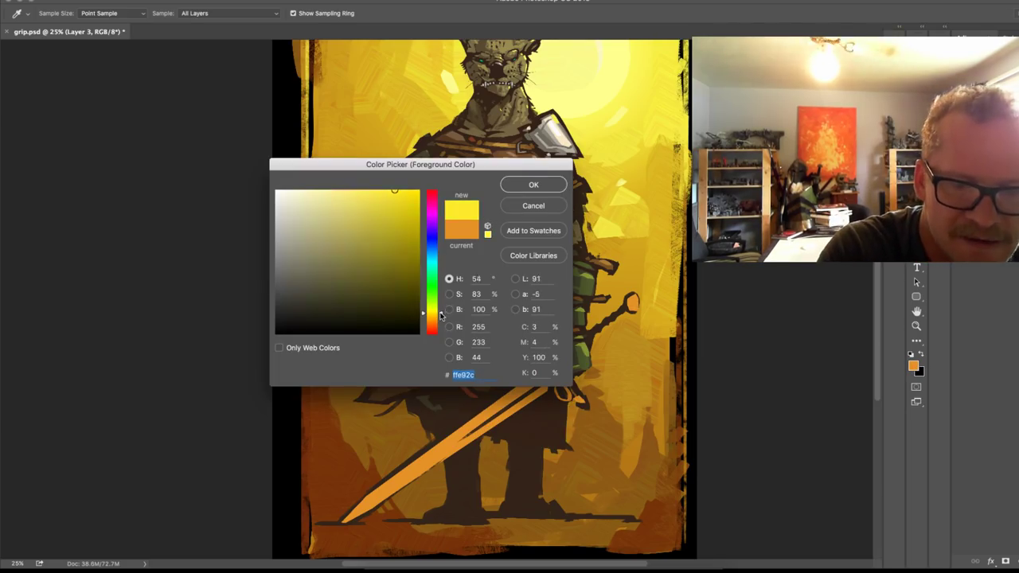
pyautogui.click(530, 185)
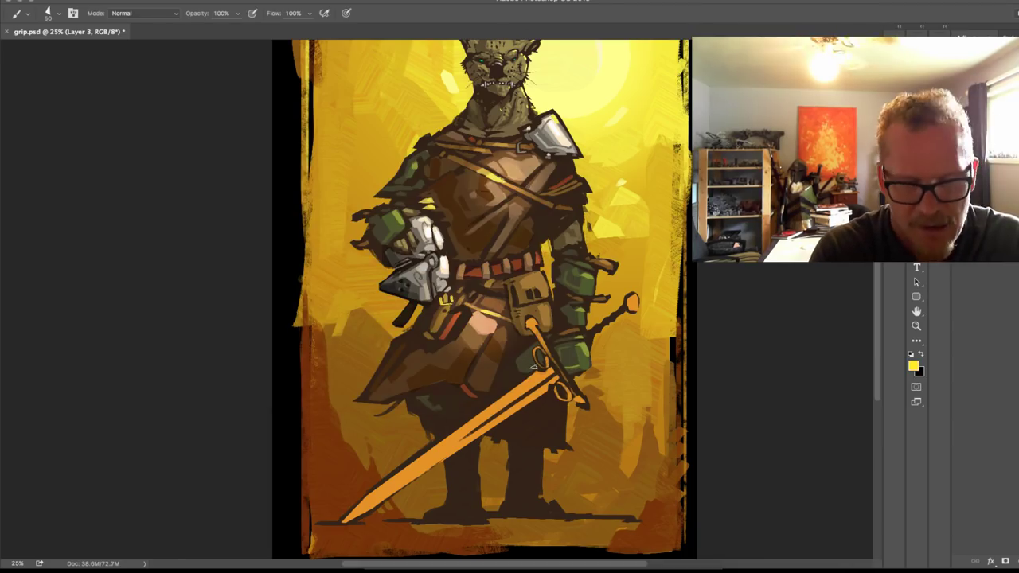
pyautogui.moveTo(530, 383)
pyautogui.mouseDown()
pyautogui.moveTo(487, 413)
pyautogui.moveTo(529, 384)
pyautogui.mouseUp()
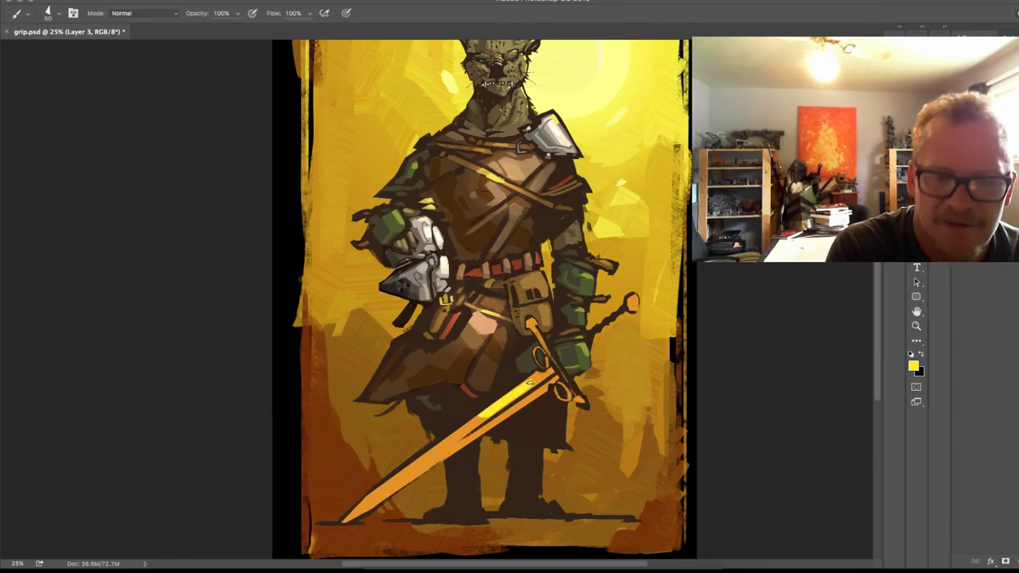
pyautogui.moveTo(458, 431)
pyautogui.mouseDown()
pyautogui.moveTo(369, 499)
pyautogui.moveTo(447, 442)
pyautogui.mouseUp()
pyautogui.press('super+z')
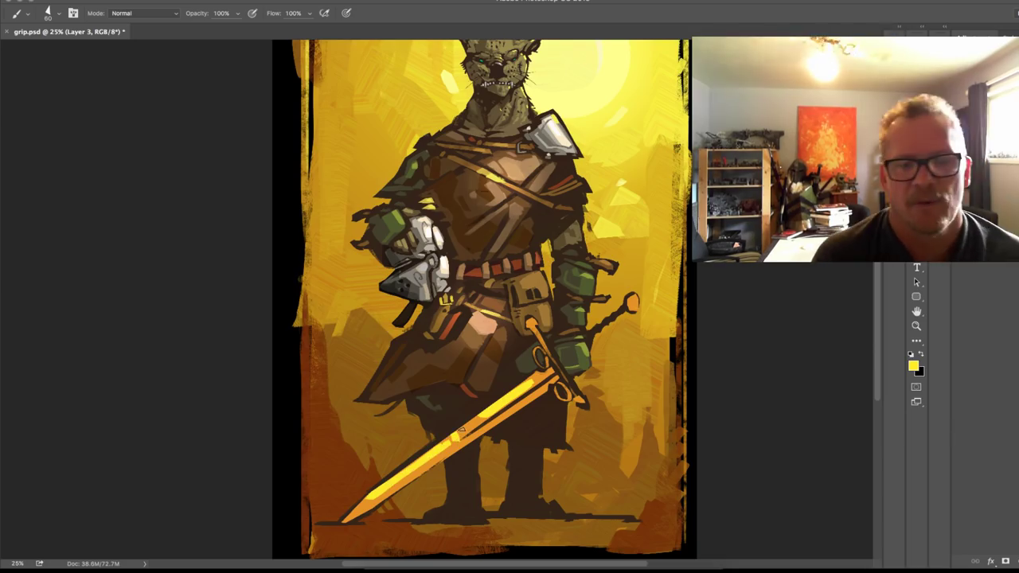
# Step: Dab bright yellow highlights on the pommel and crossguard ends, and merge Layer 3 down into Layer 1
pyautogui.moveTo(636, 298); pyautogui.dragTo(628, 306)
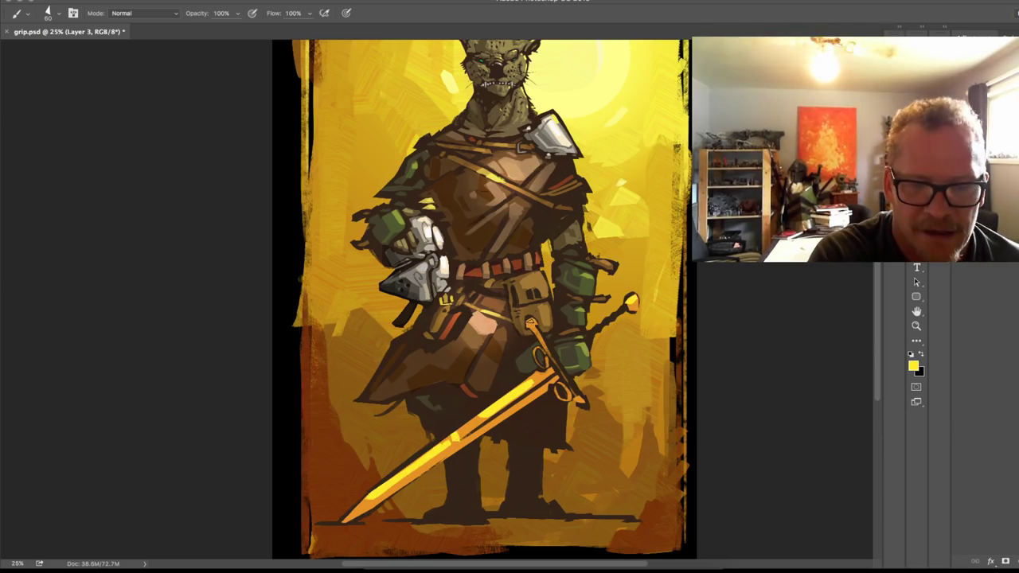
pyautogui.moveTo(529, 320); pyautogui.dragTo(534, 325)
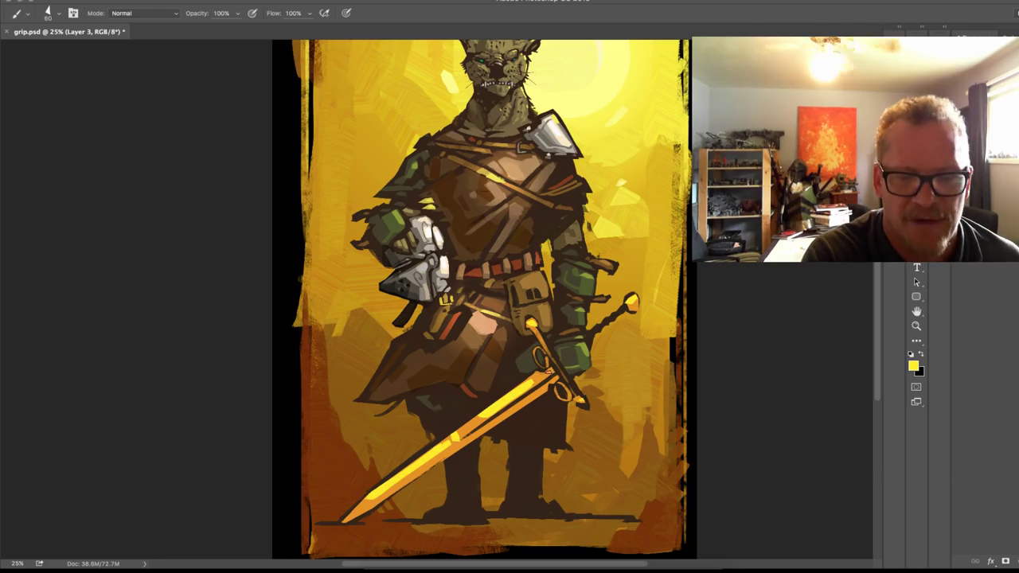
pyautogui.press('super+e')
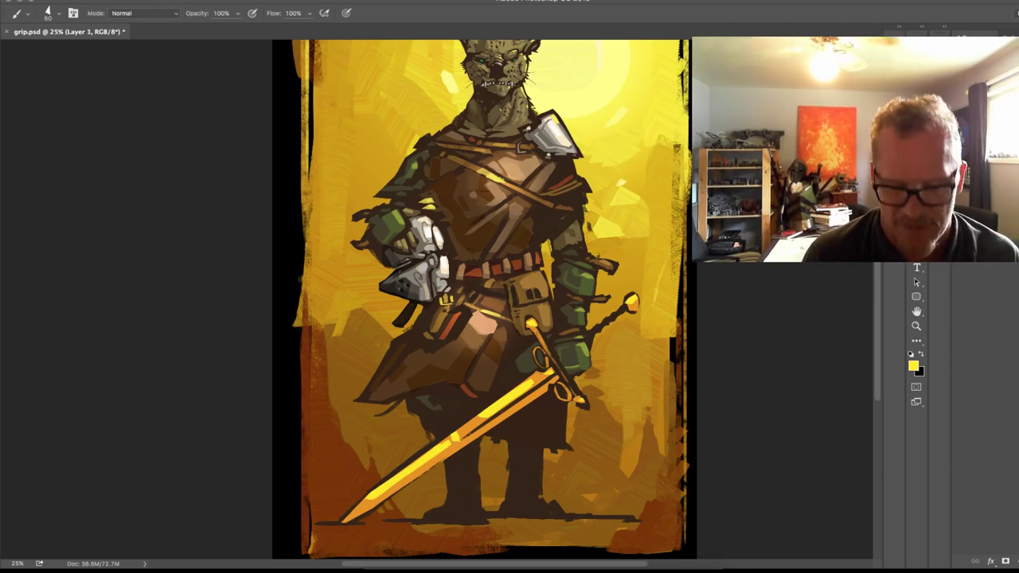
# Step: Adjust Layer 1's colour balance, shifting the midtones to +48 blue
pyautogui.hotkey('ctrl', 'b')
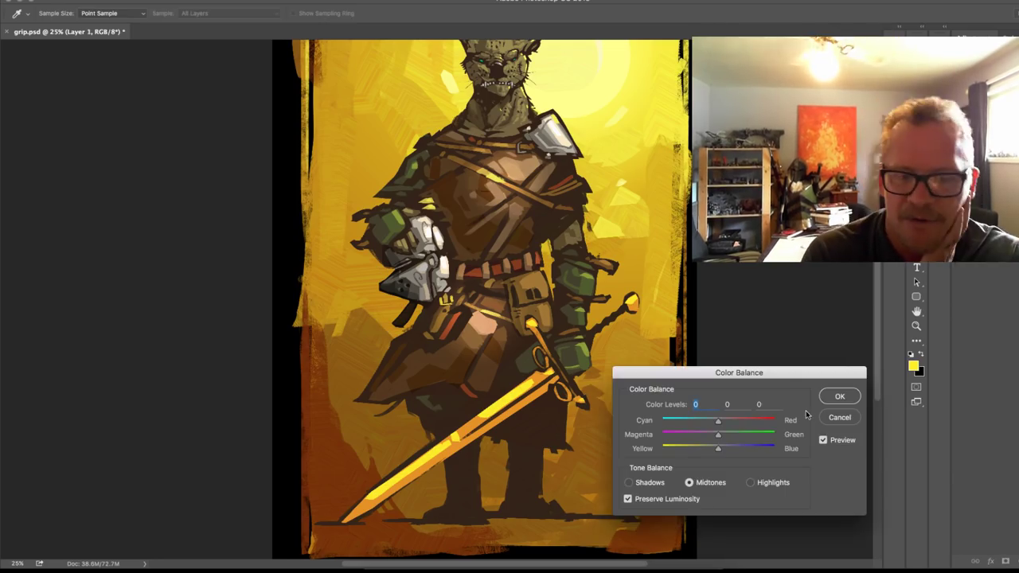
pyautogui.click(736, 446)
pyautogui.moveTo(735, 449); pyautogui.dragTo(750, 450)
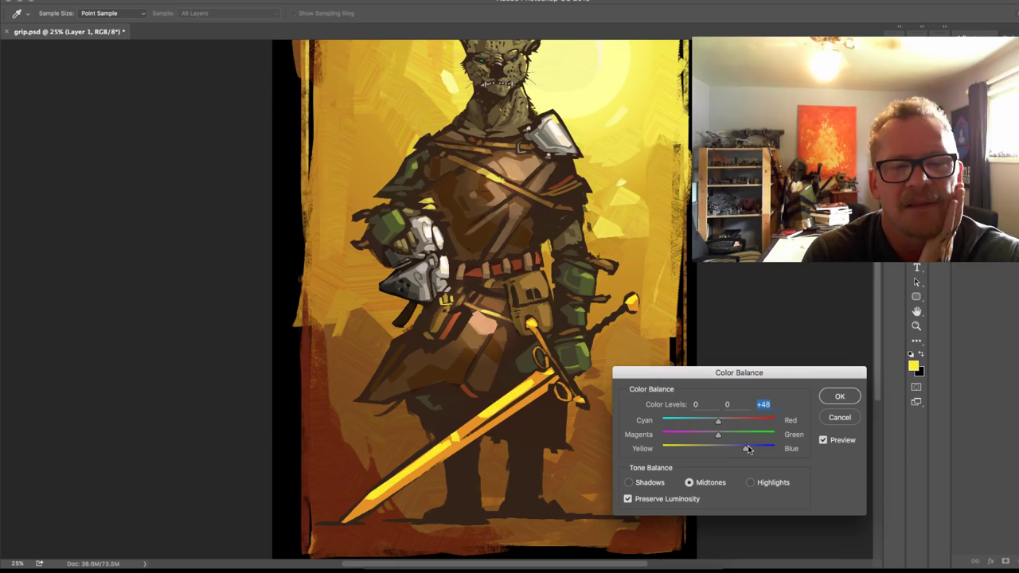
pyautogui.click(840, 395)
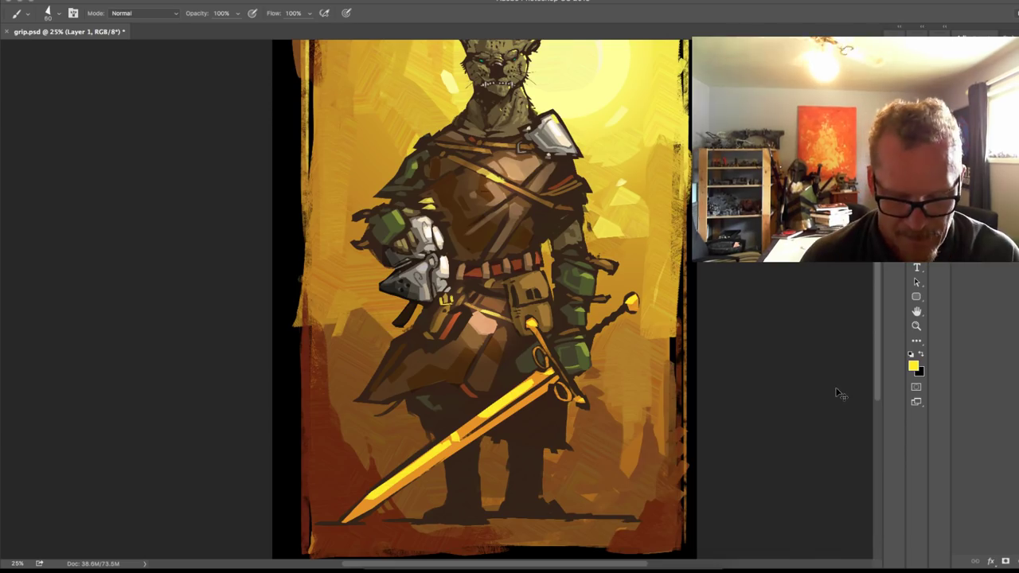
# Step: Reduce the saturation of the Layer 1 background to -21
pyautogui.hotkey('ctrl', 'u')
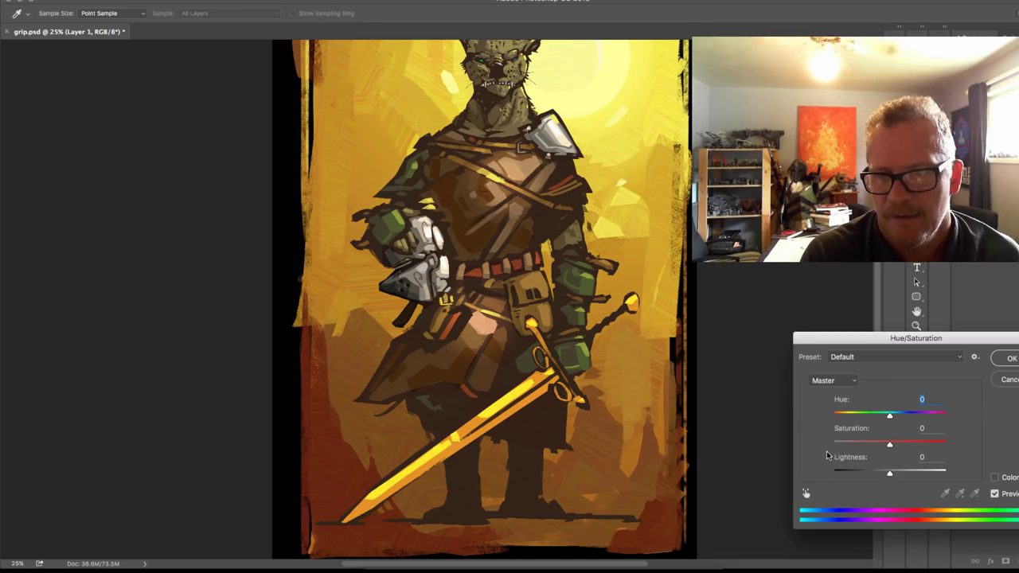
pyautogui.click(881, 445)
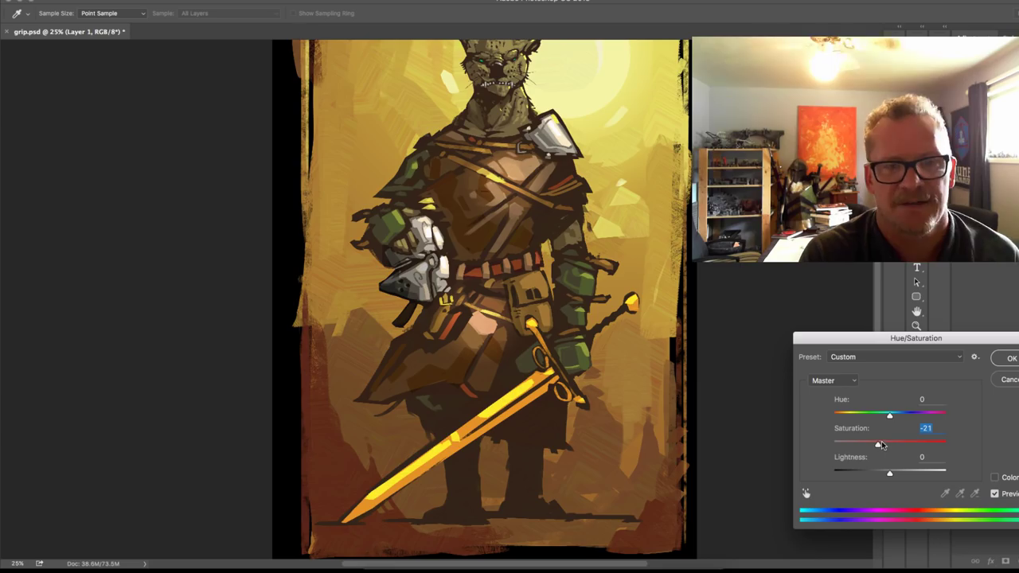
pyautogui.click(1004, 359)
pyautogui.hotkey('ctrl', '-')
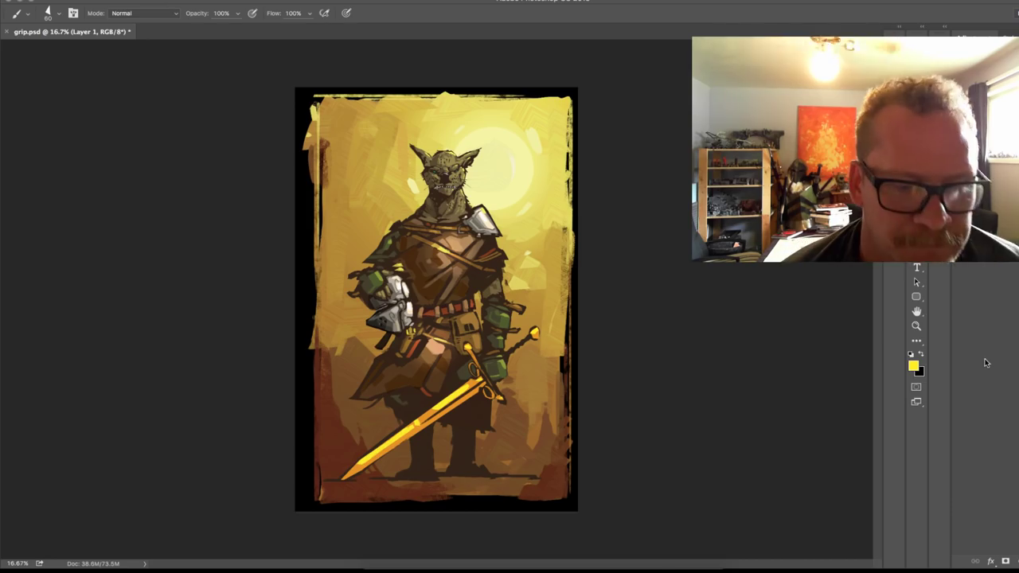
# Step: Set the foreground colour to red #be3c3c and paint 25 px wrap bands along the sword grip on Layer 3
pyautogui.hotkey('ctrl', '+')
pyautogui.hotkey('ctrl', '+')
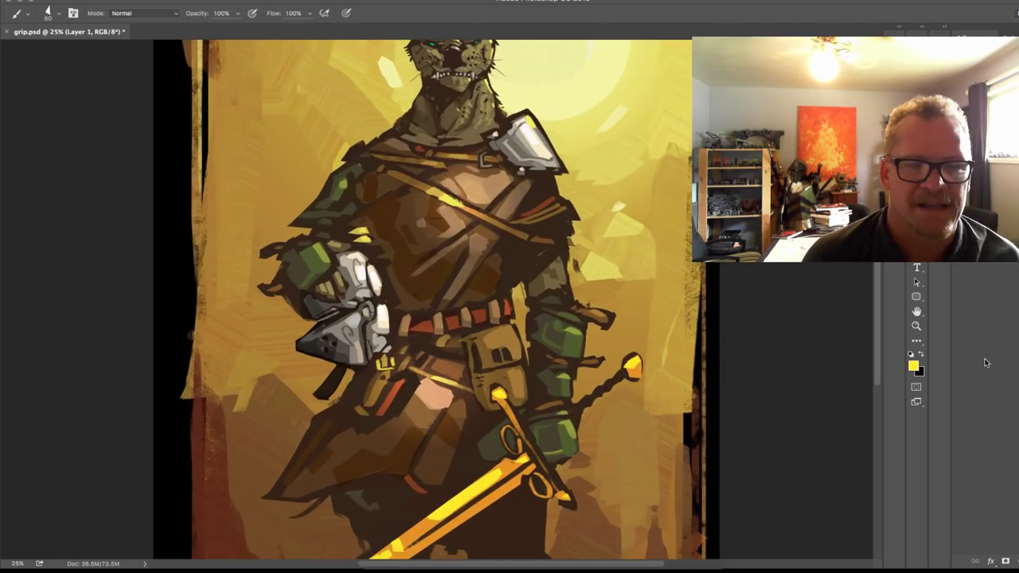
pyautogui.moveTo(594, 331); pyautogui.dragTo(563, 242)
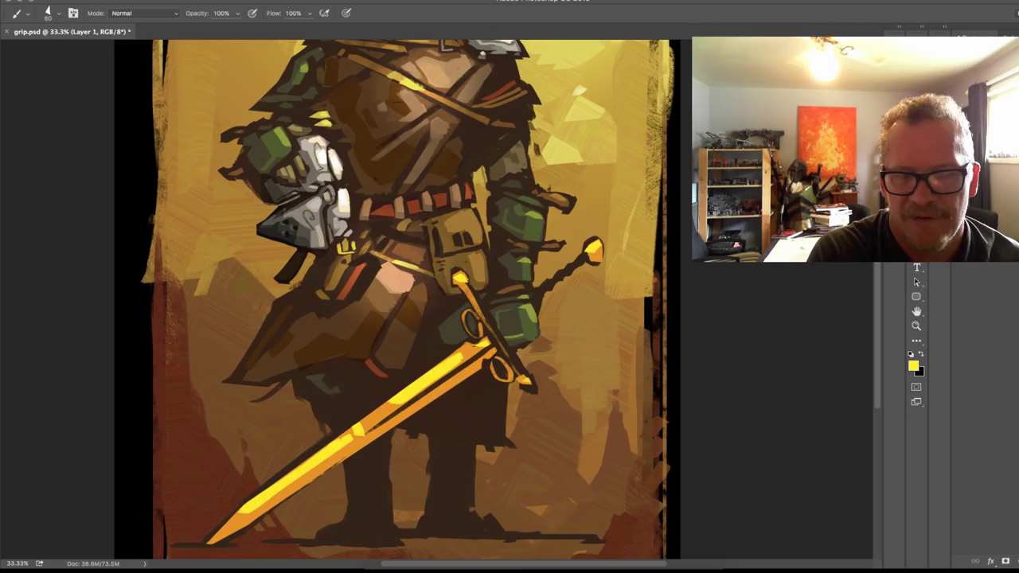
pyautogui.click(913, 367)
pyautogui.click(429, 199)
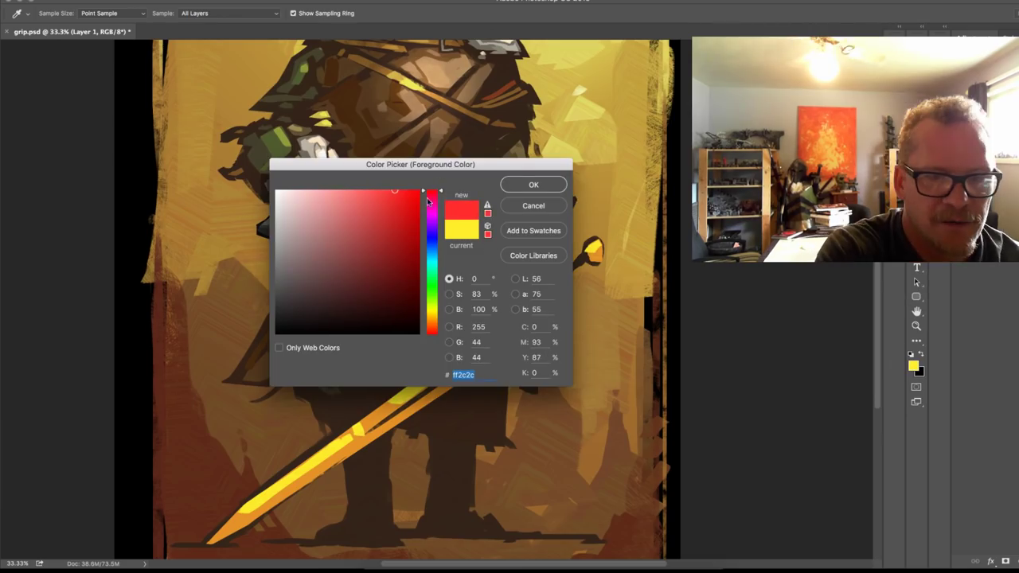
pyautogui.click(381, 224)
pyautogui.click(533, 184)
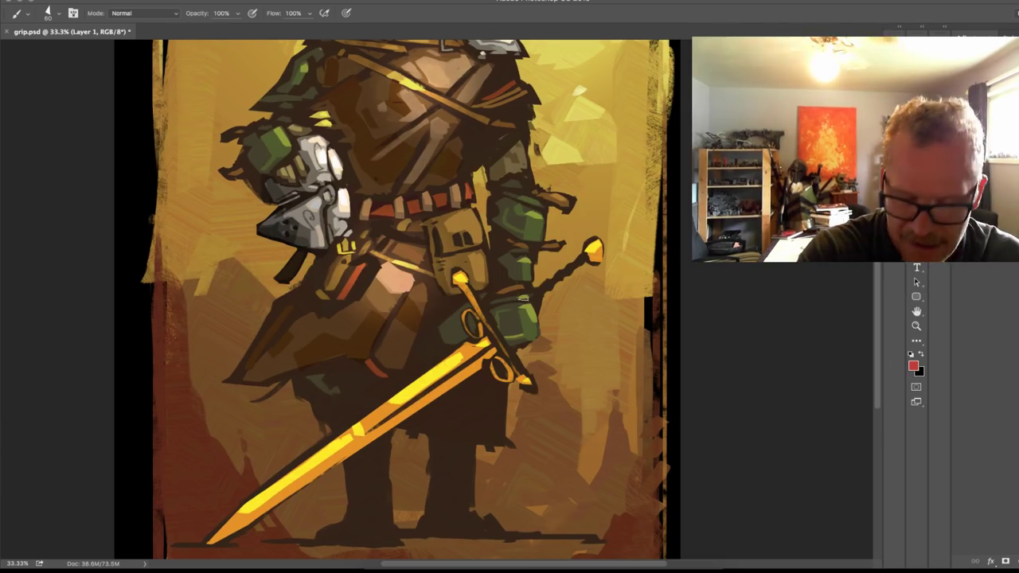
pyautogui.press('[')
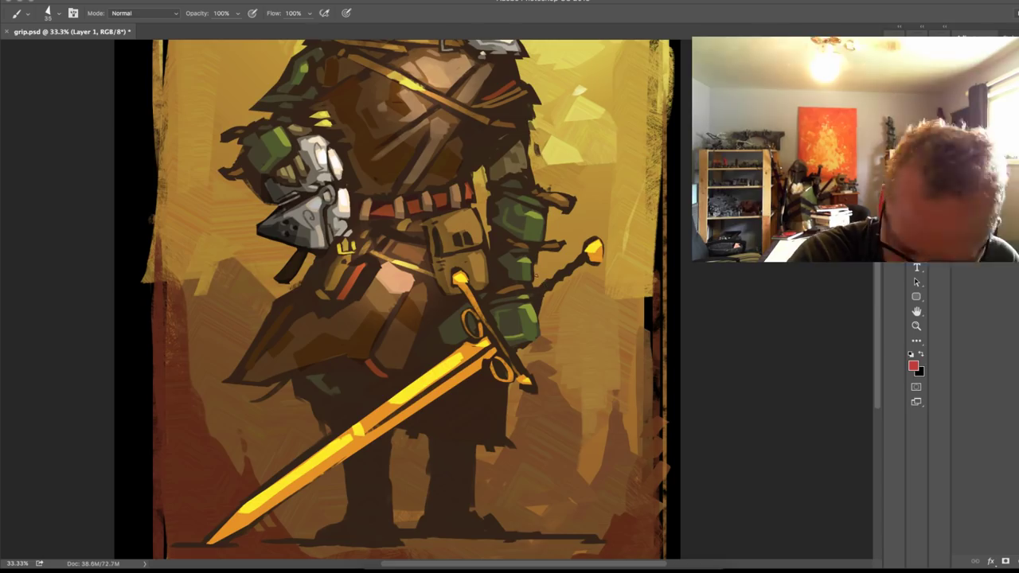
pyautogui.click(538, 291)
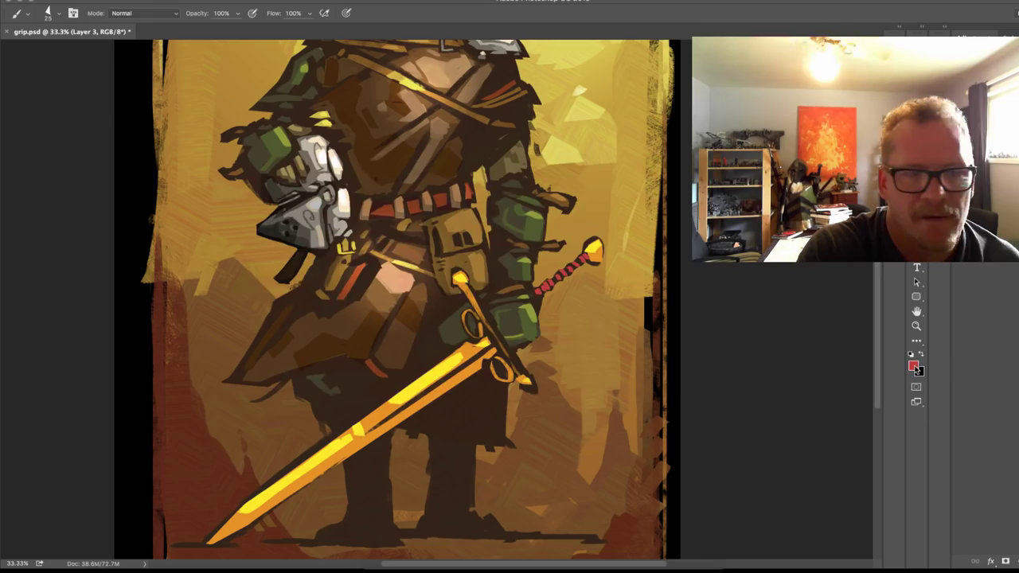
# Step: Lighten the foreground red and dab 25 px highlights on the grip wrapping and the red belt
pyautogui.click(915, 366)
pyautogui.click(364, 202)
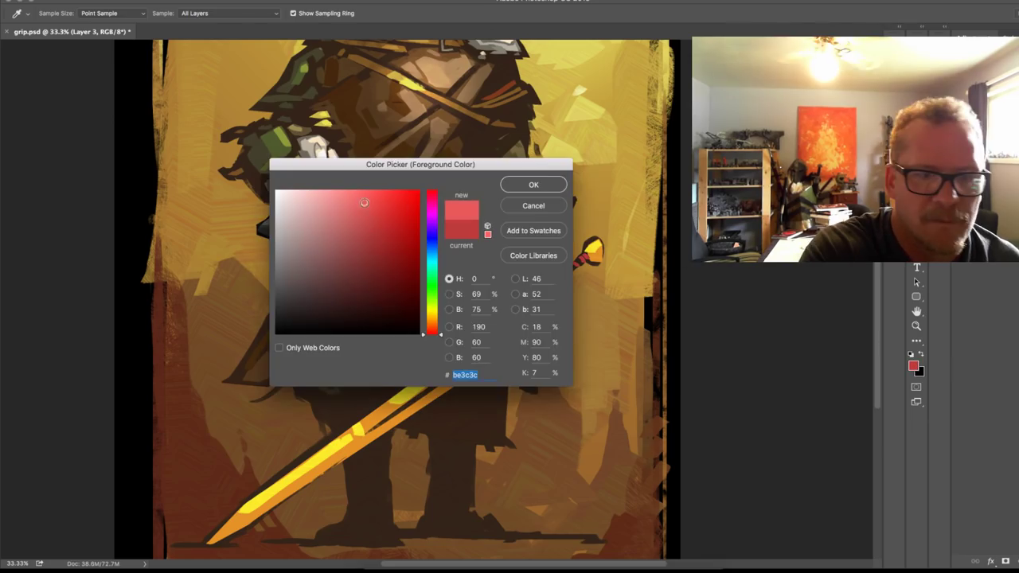
pyautogui.click(541, 185)
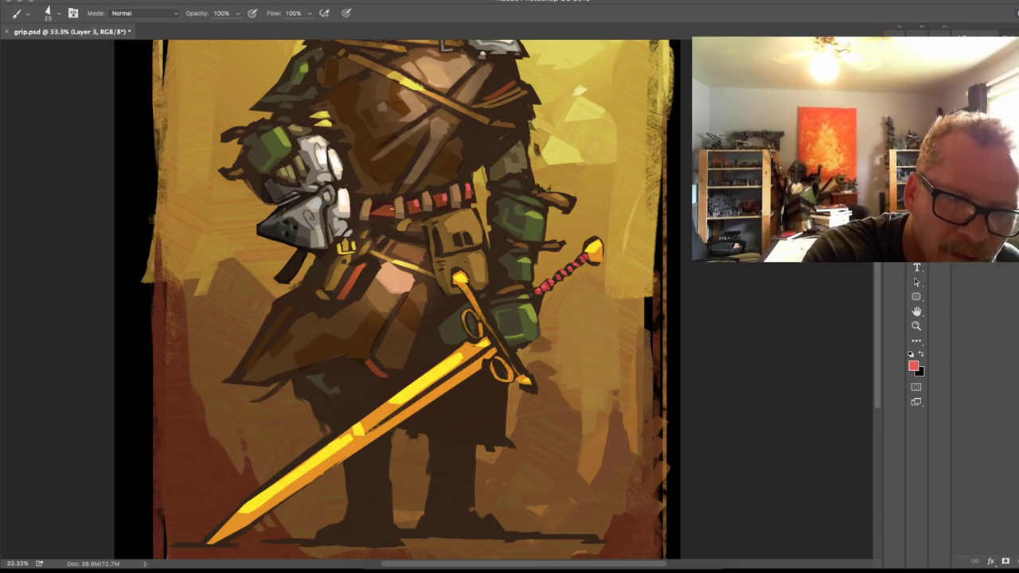
pyautogui.moveTo(585, 428)
pyautogui.mouseDown()
pyautogui.moveTo(613, 478)
pyautogui.moveTo(629, 470)
pyautogui.mouseUp()
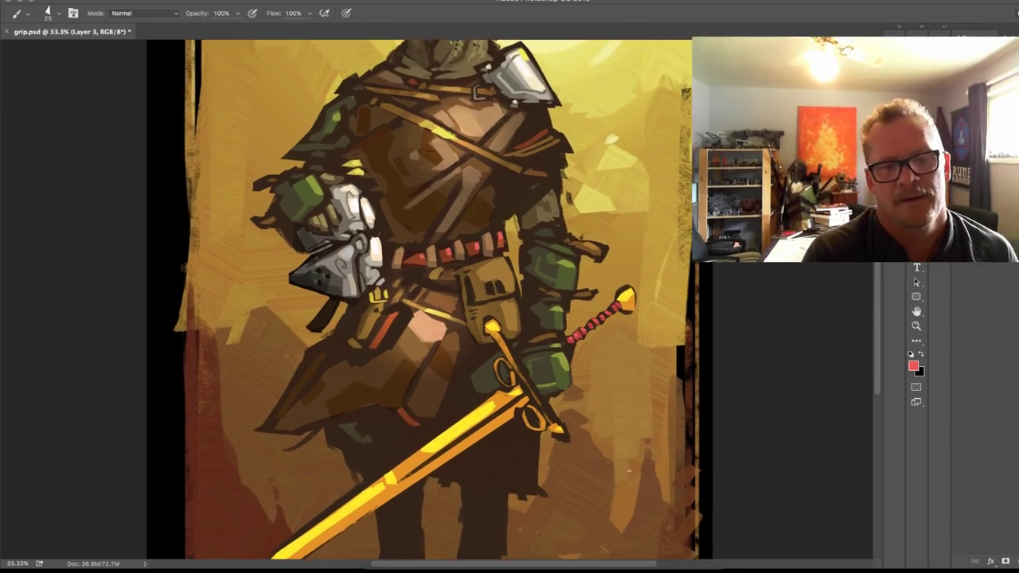
# Step: Sample the blade's yellow and paint a thin 25 px highlight along the blade's upper edge, undoing unsatisfactory strokes
pyautogui.keyDown('alt'); pyautogui.click(529, 393); pyautogui.keyUp('alt')
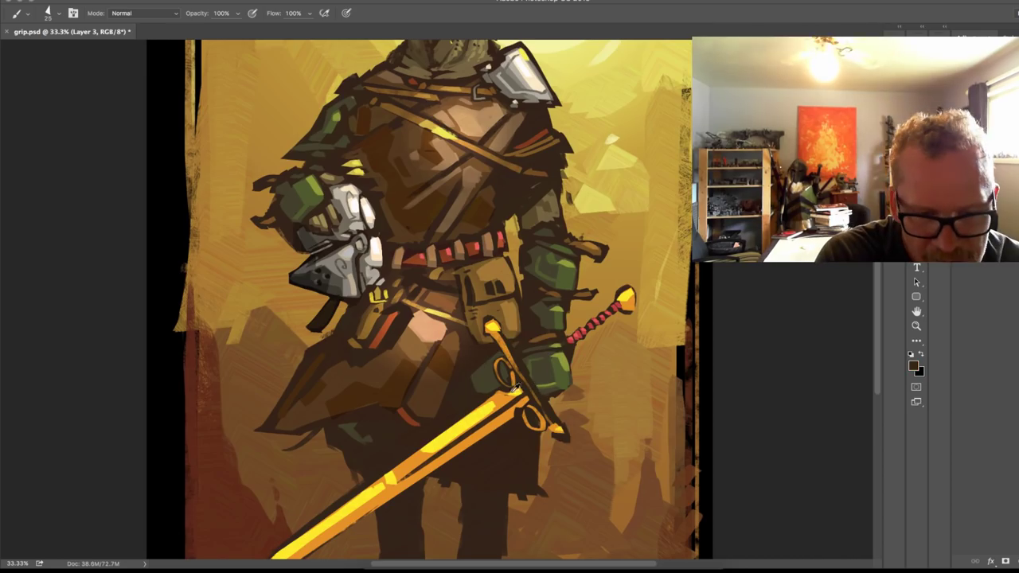
pyautogui.keyDown('alt'); pyautogui.click(504, 398); pyautogui.keyUp('alt')
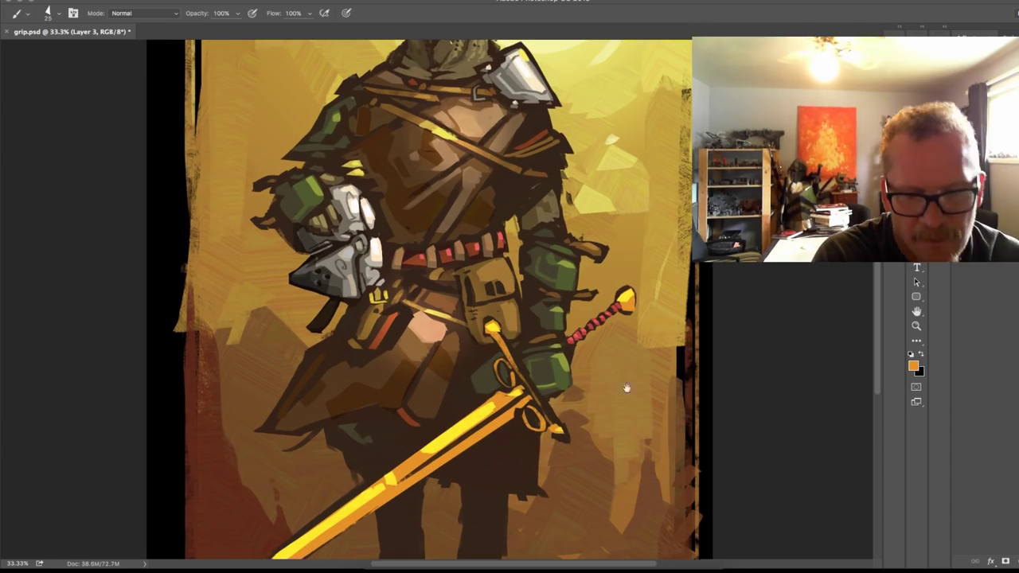
pyautogui.moveTo(532, 400); pyautogui.dragTo(708, 308)
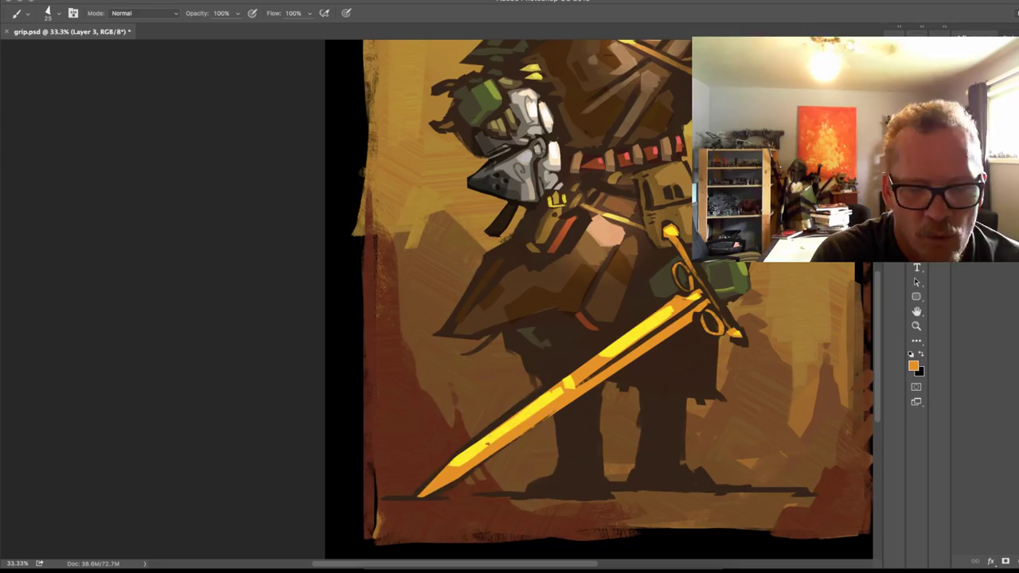
pyautogui.keyDown('alt'); pyautogui.click(478, 448); pyautogui.keyUp('alt')
pyautogui.moveTo(509, 418); pyautogui.dragTo(575, 366)
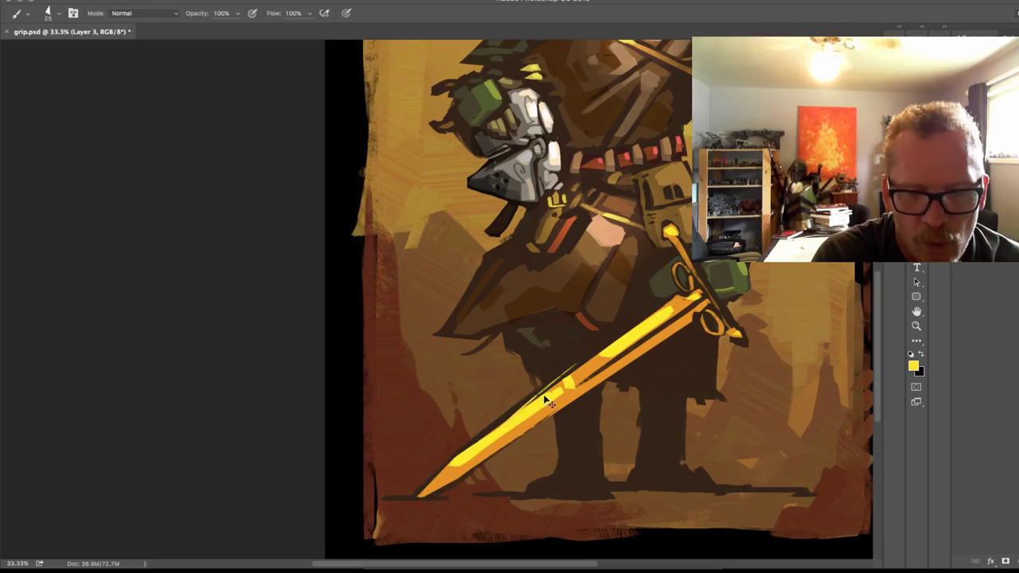
pyautogui.press('super+z')
pyautogui.moveTo(470, 442); pyautogui.dragTo(621, 332)
pyautogui.press('super+z')
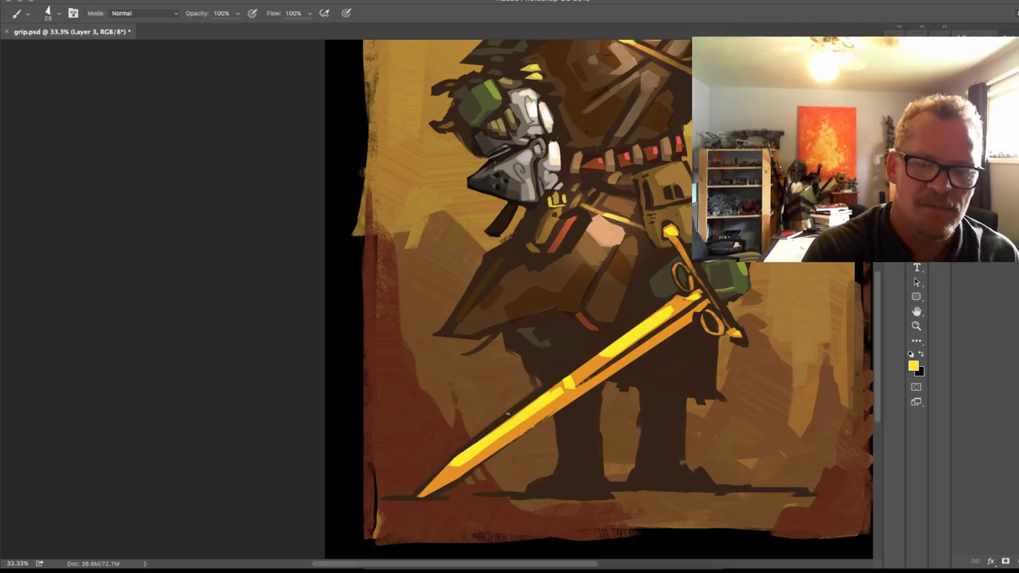
pyautogui.moveTo(547, 384); pyautogui.dragTo(595, 351)
pyautogui.press('super+z')
pyautogui.moveTo(476, 439); pyautogui.dragTo(653, 314)
pyautogui.press('super+z')
pyautogui.moveTo(477, 439)
pyautogui.mouseDown()
pyautogui.moveTo(646, 315)
pyautogui.moveTo(515, 415)
pyautogui.mouseUp()
pyautogui.press('super+z')
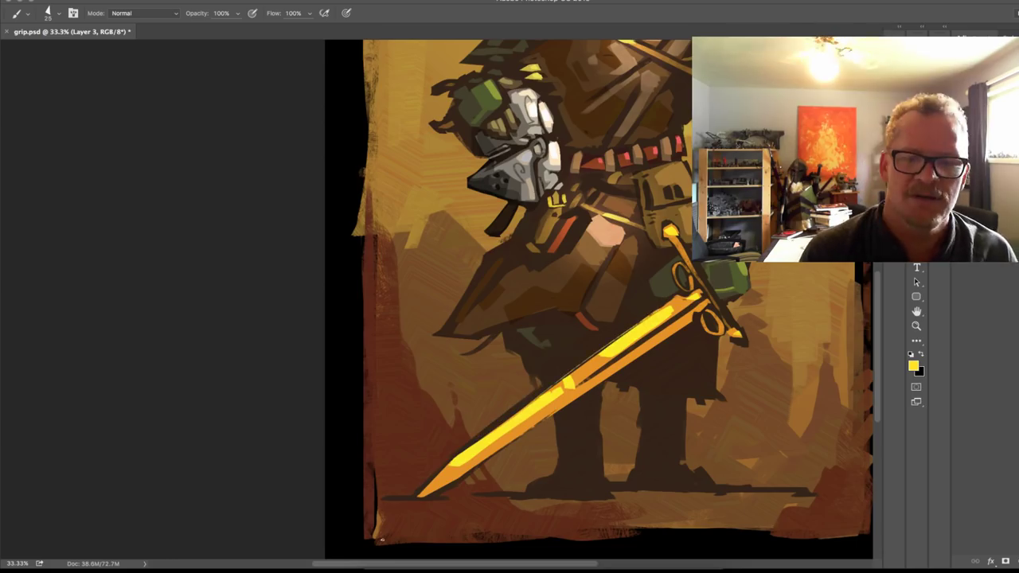
pyautogui.keyDown('alt'); pyautogui.click(550, 395); pyautogui.keyUp('alt')
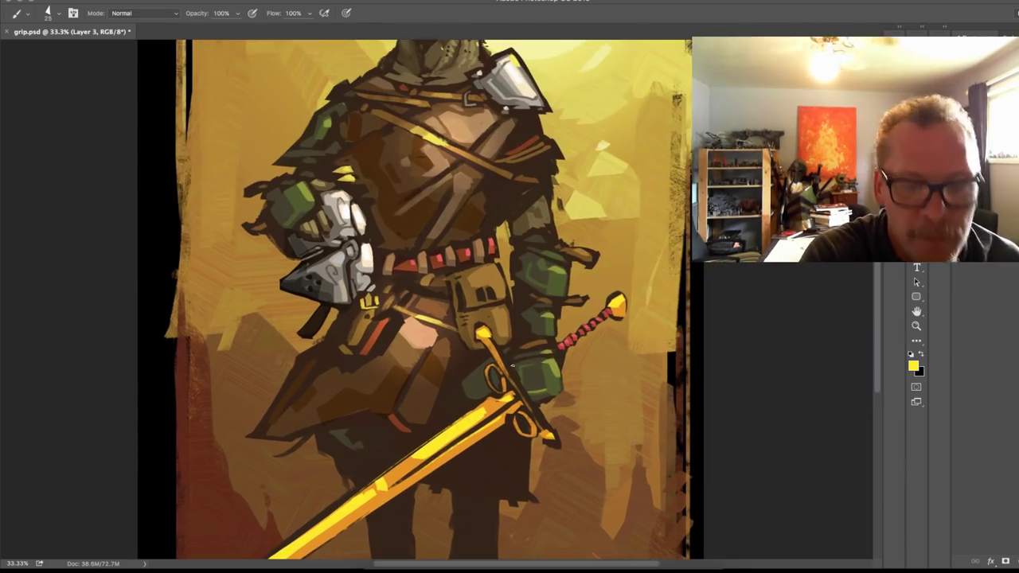
# Step: Sample dark brown and yellow from the artwork and paint 25 px bands and highlights on the crossguard and its rings
pyautogui.keyDown('alt'); pyautogui.click(515, 367); pyautogui.keyUp('alt')
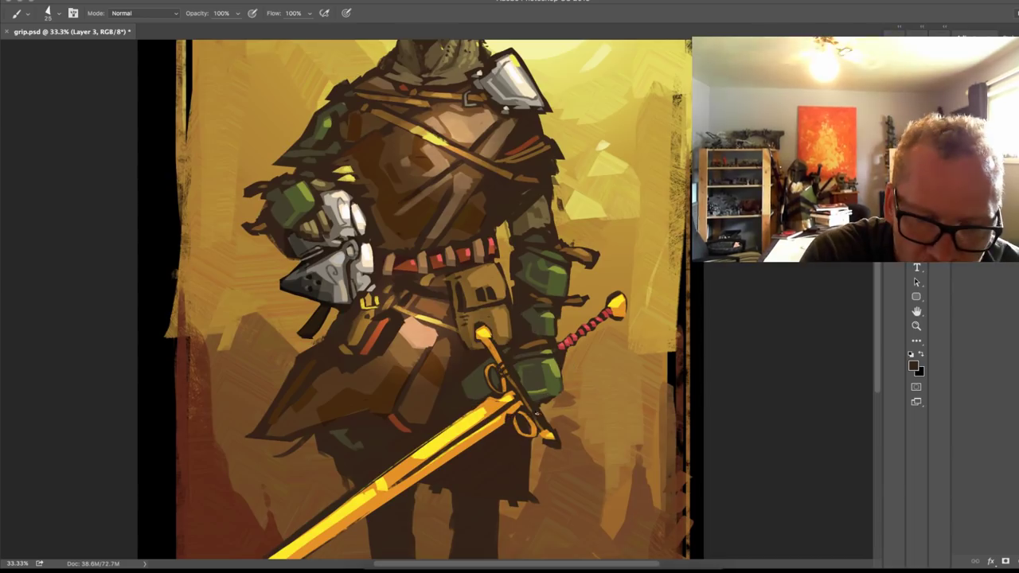
pyautogui.keyDown('alt'); pyautogui.click(546, 435); pyautogui.keyUp('alt')
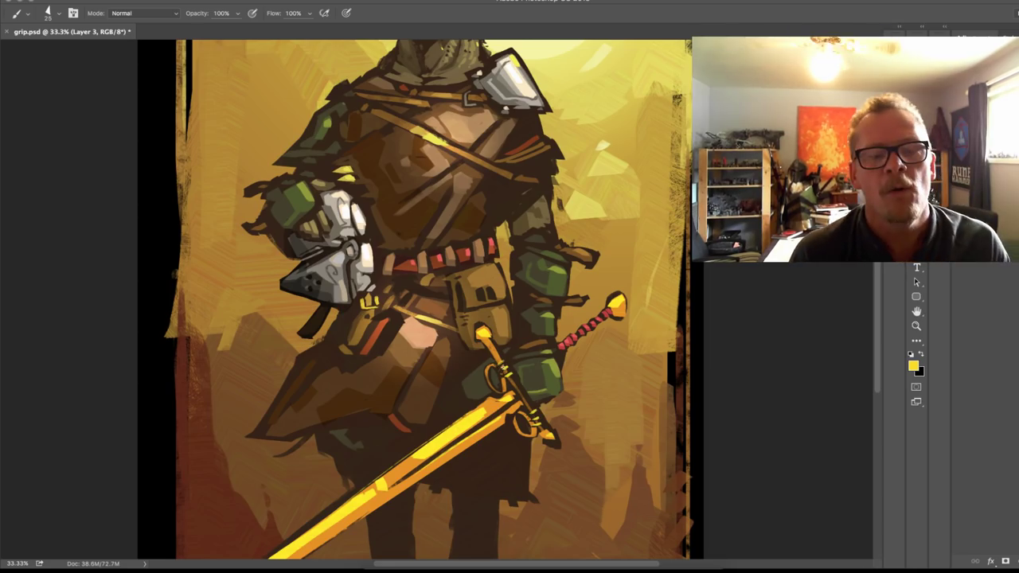
pyautogui.press('super+minus')
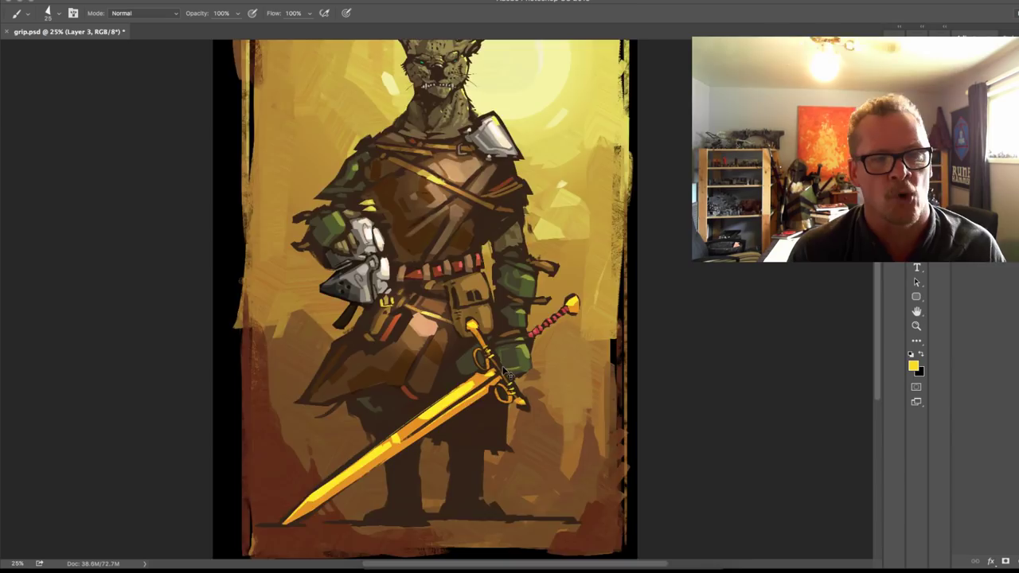
pyautogui.press('super+minus')
pyautogui.press('super+plus')
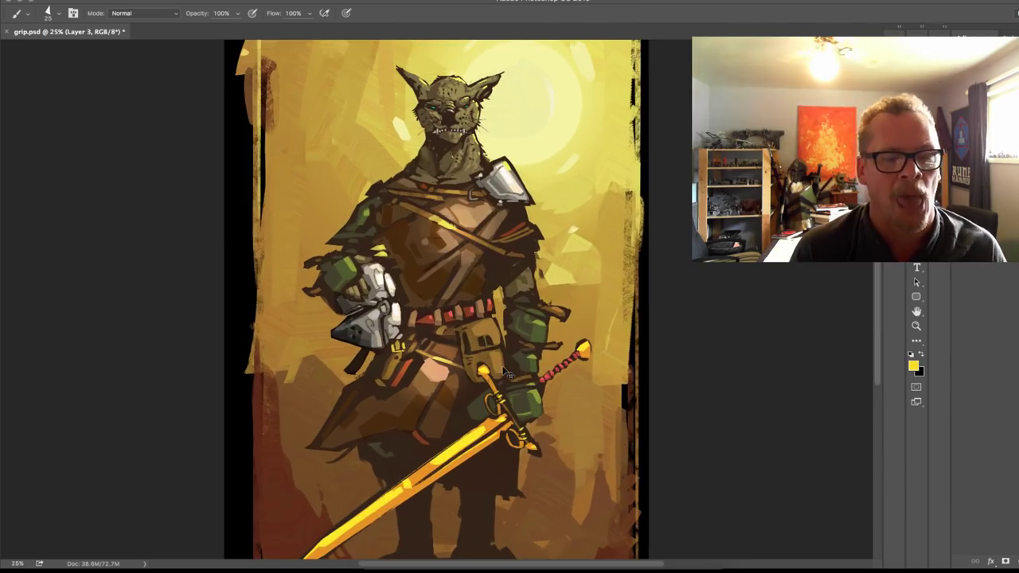
# Step: Paint small dark brown nicks into the blade's edges and dab dark spots on the bare upper arm
pyautogui.keyDown('alt'); pyautogui.click(486, 463); pyautogui.keyUp('alt')
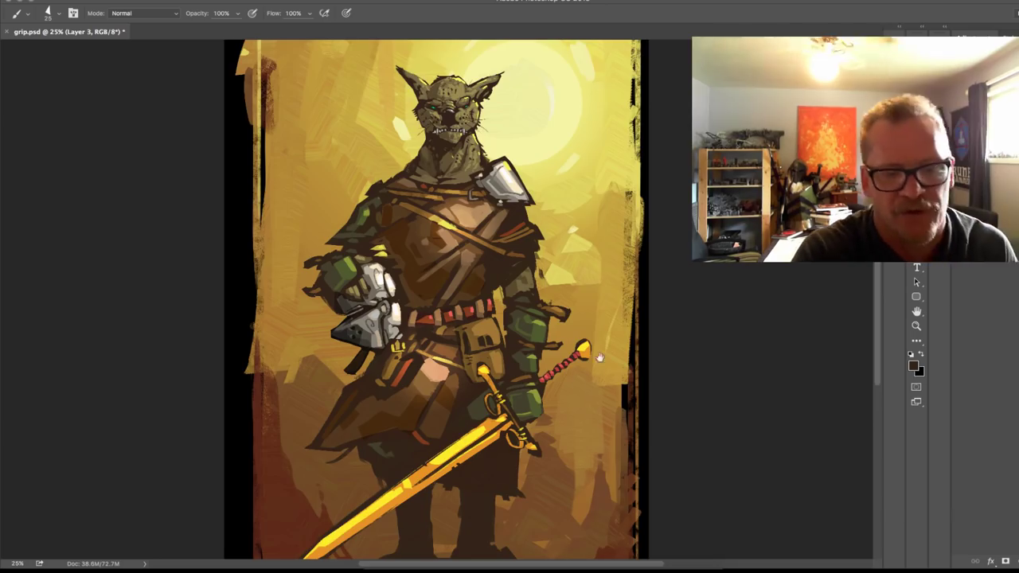
pyautogui.moveTo(584, 377); pyautogui.dragTo(694, 271)
pyautogui.moveTo(695, 369); pyautogui.dragTo(708, 410)
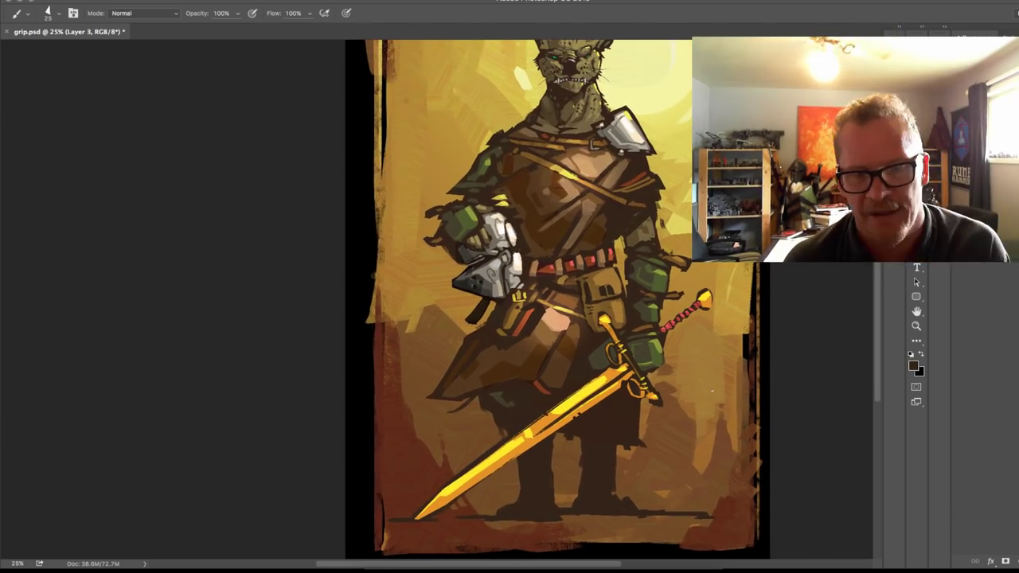
pyautogui.keyDown('alt'); pyautogui.click(597, 356); pyautogui.keyUp('alt')
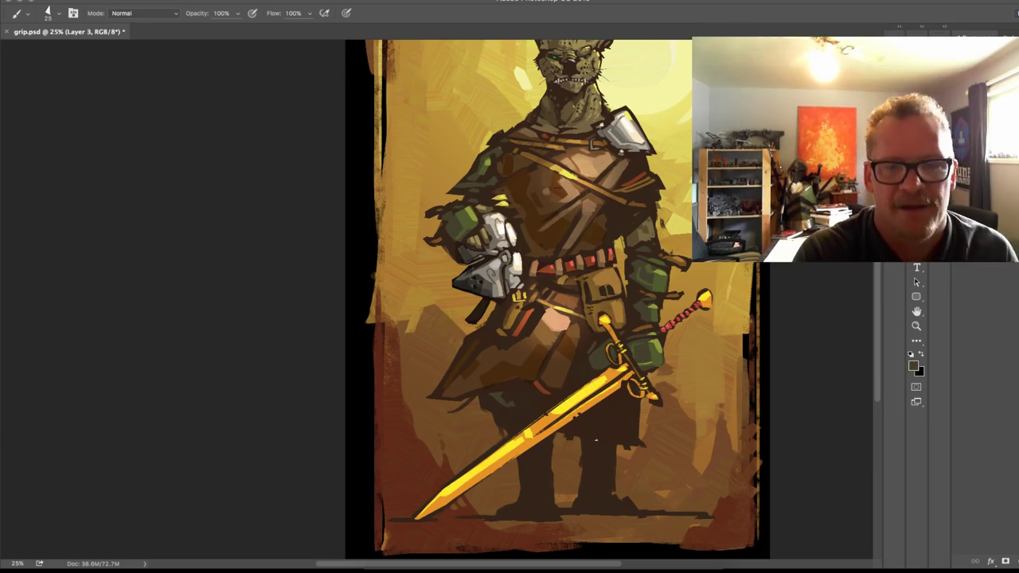
pyautogui.moveTo(694, 407); pyautogui.dragTo(637, 463)
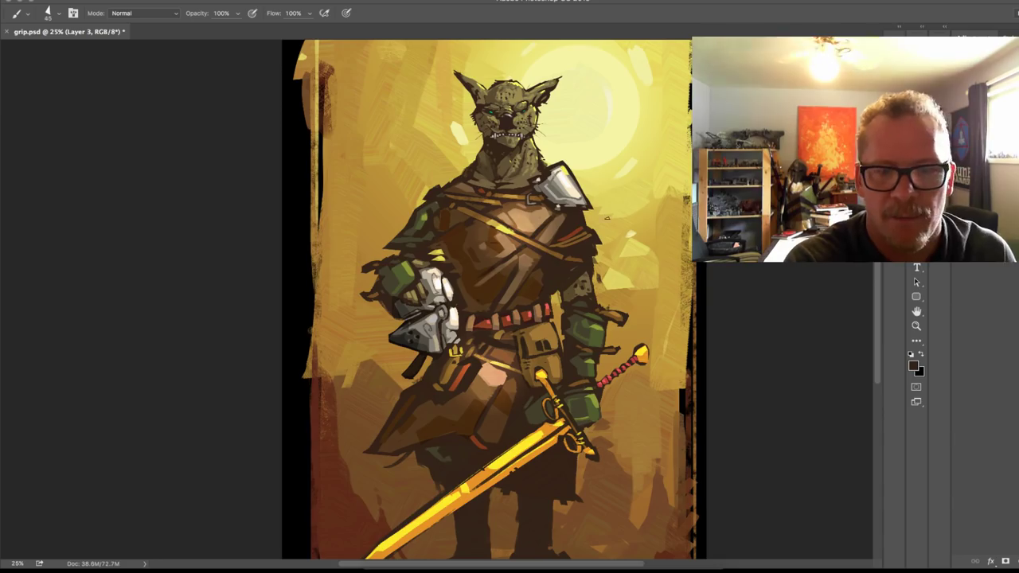
# Step: Scatter small 45 px dark brown debris flecks across the background around the warrior's head, shoulders, arms and legs
pyautogui.click(609, 216)
pyautogui.click(621, 224)
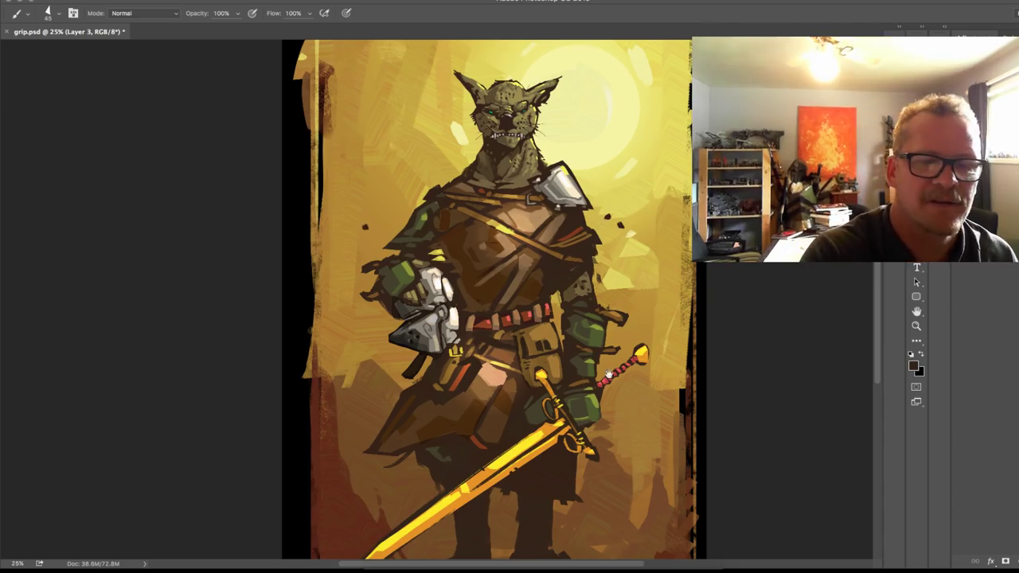
pyautogui.scroll(-3, 365, 230)
pyautogui.click(391, 387)
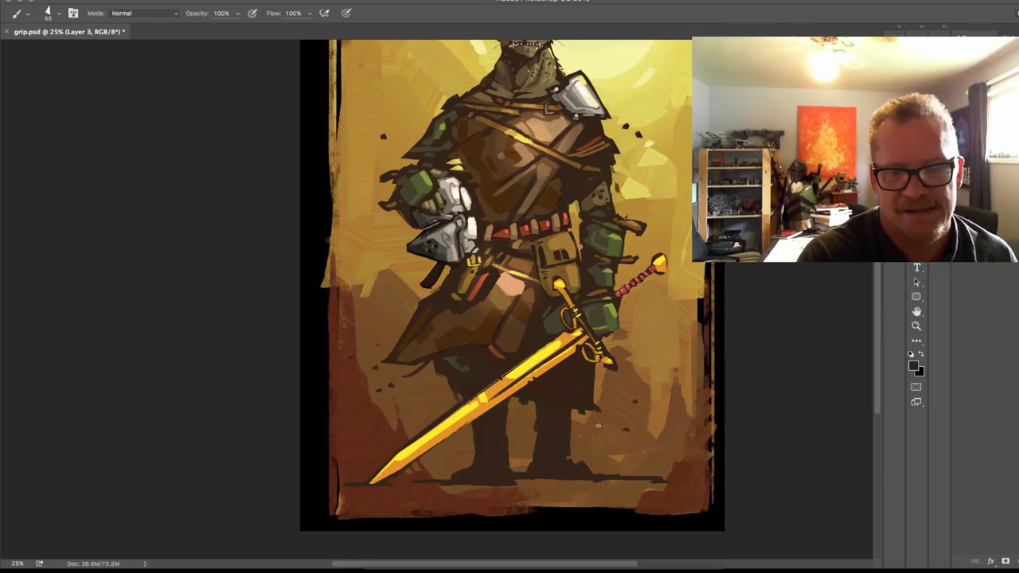
pyautogui.press('super+s')
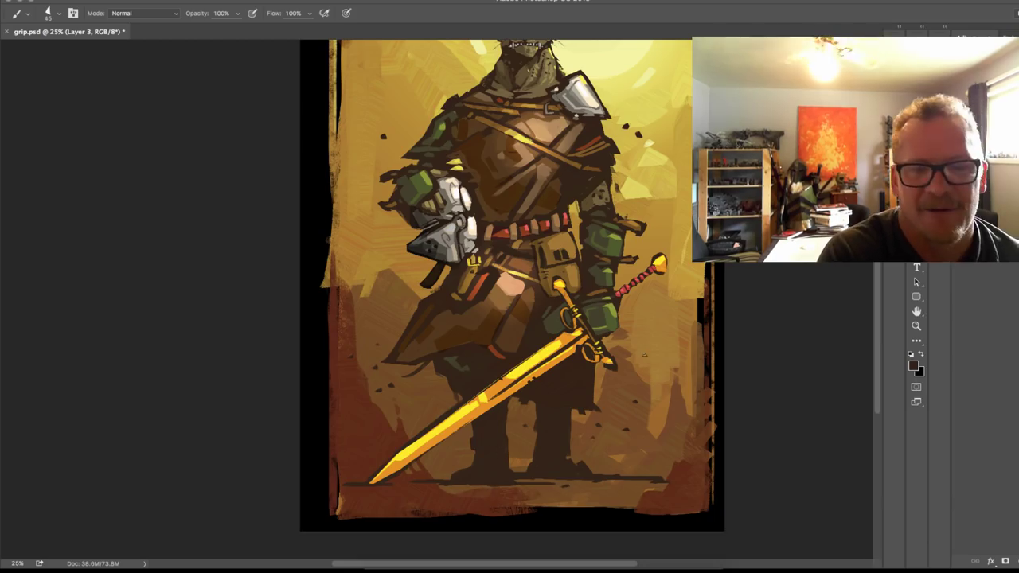
pyautogui.scroll(5, 401, 73)
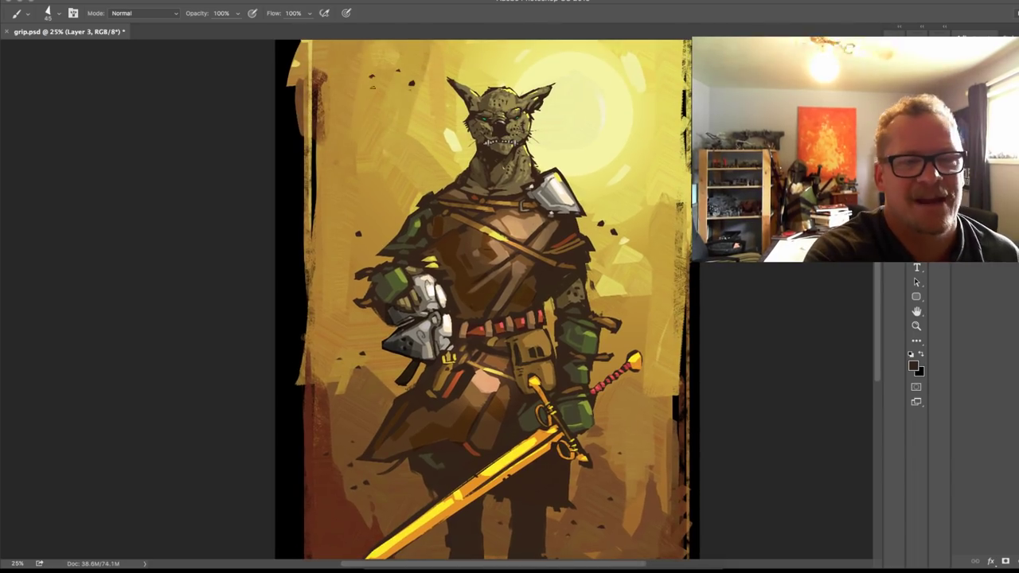
pyautogui.scroll(3, 372, 77)
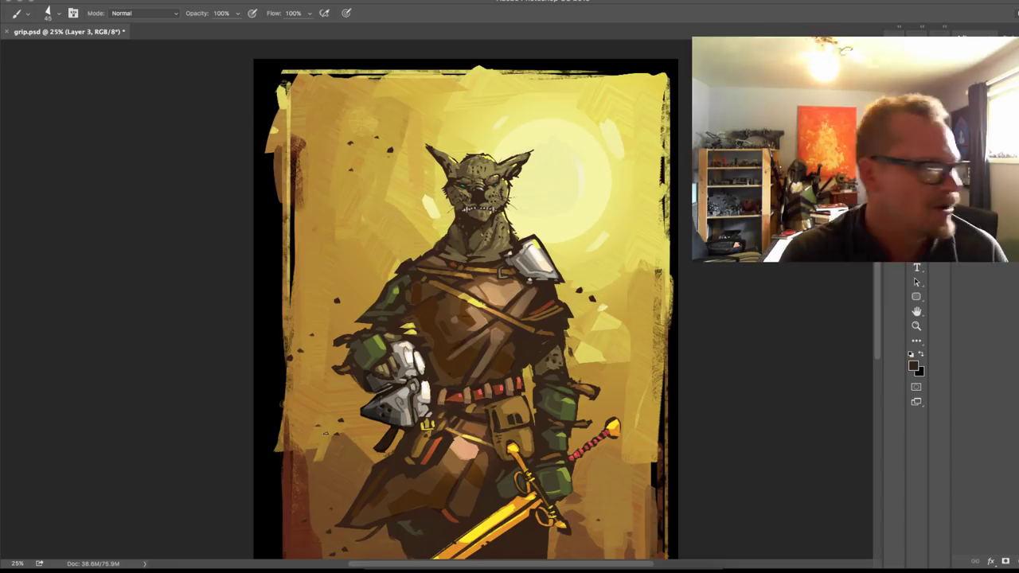
# Step: Lasso the sword's grip and pommel, shift them slightly downward, clear the selection and make the layer below active
pyautogui.moveTo(551, 384); pyautogui.dragTo(541, 297)
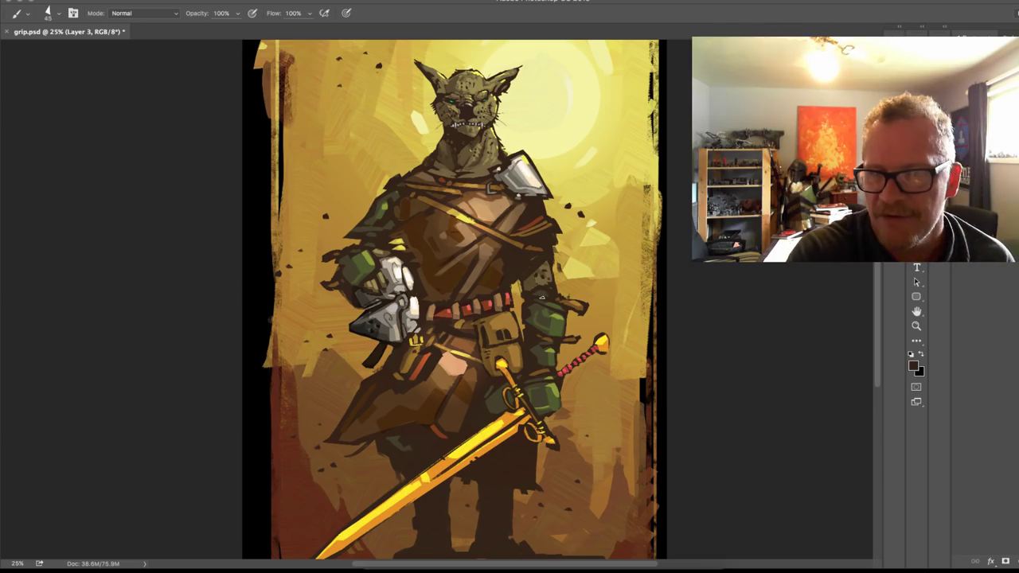
pyautogui.press('l')
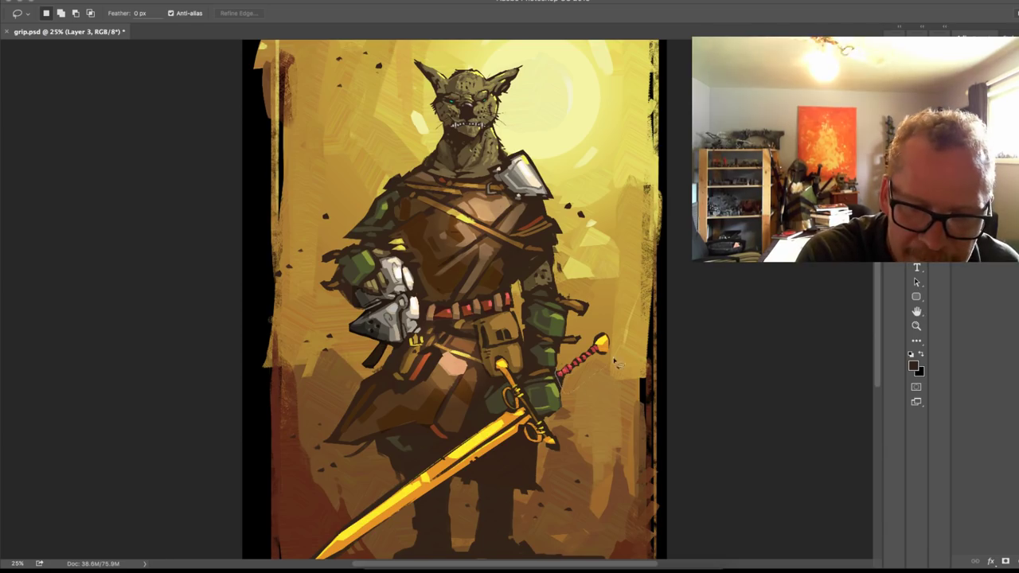
pyautogui.moveTo(614, 360)
pyautogui.mouseDown()
pyautogui.moveTo(592, 334)
pyautogui.moveTo(572, 365)
pyautogui.moveTo(617, 363)
pyautogui.mouseUp()
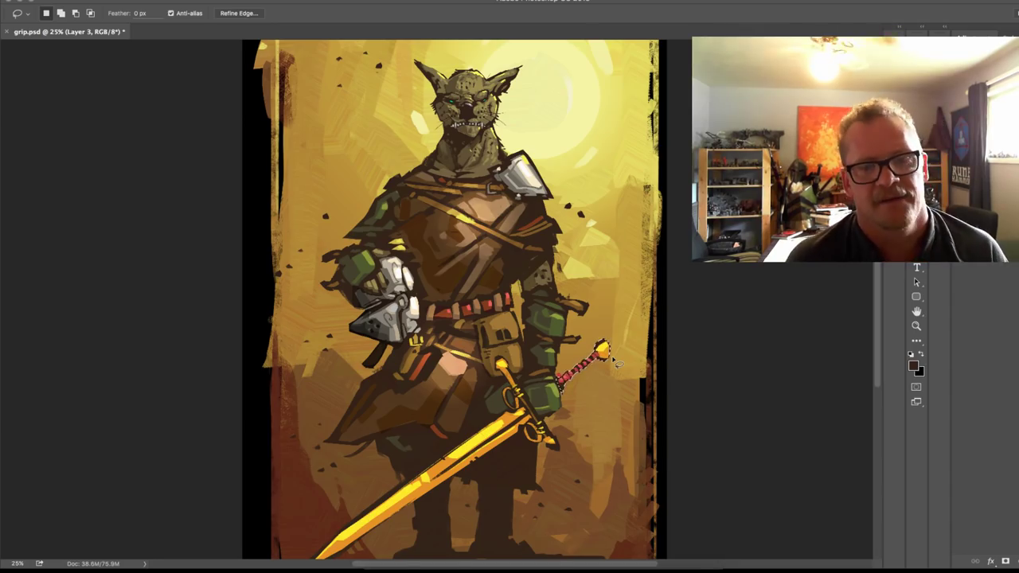
pyautogui.click(652, 372)
pyautogui.moveTo(716, 397); pyautogui.dragTo(732, 364)
pyautogui.hotkey('alt', '[')
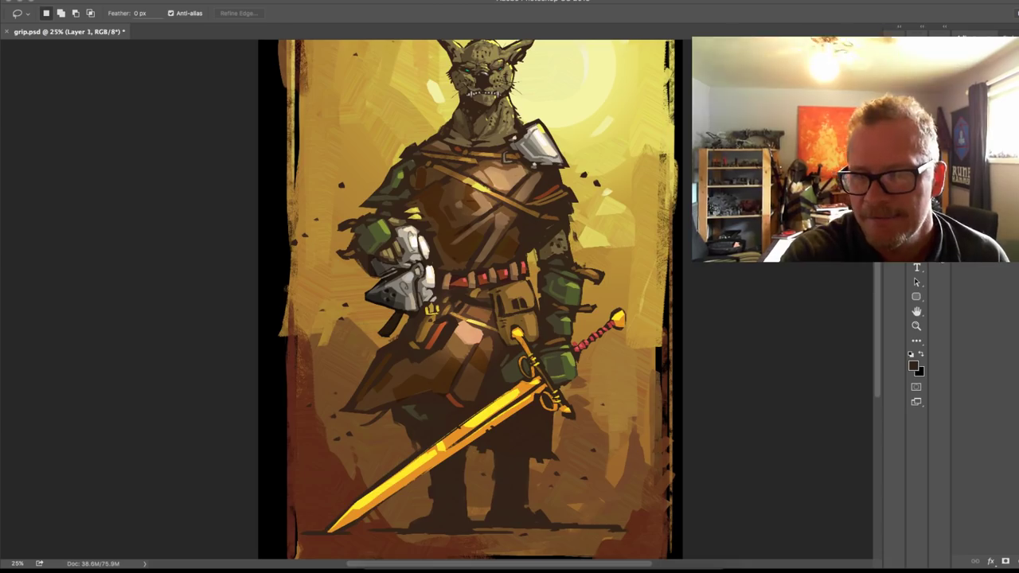
# Step: Sample the ochre background beside the sword's grip, work on a new layer and save grip.psd
pyautogui.press('b')
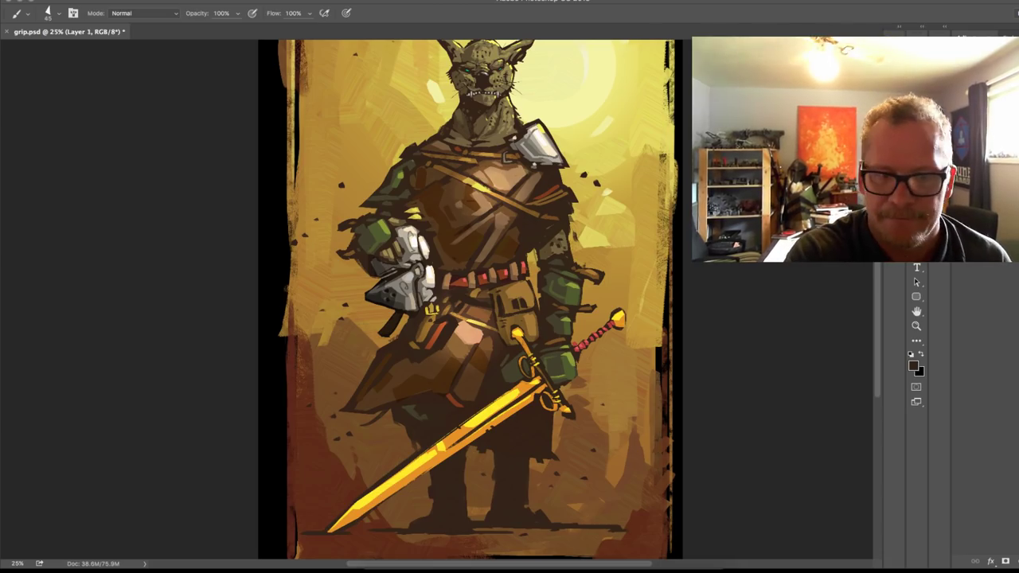
pyautogui.keyDown('alt'); pyautogui.click(587, 330); pyautogui.keyUp('alt')
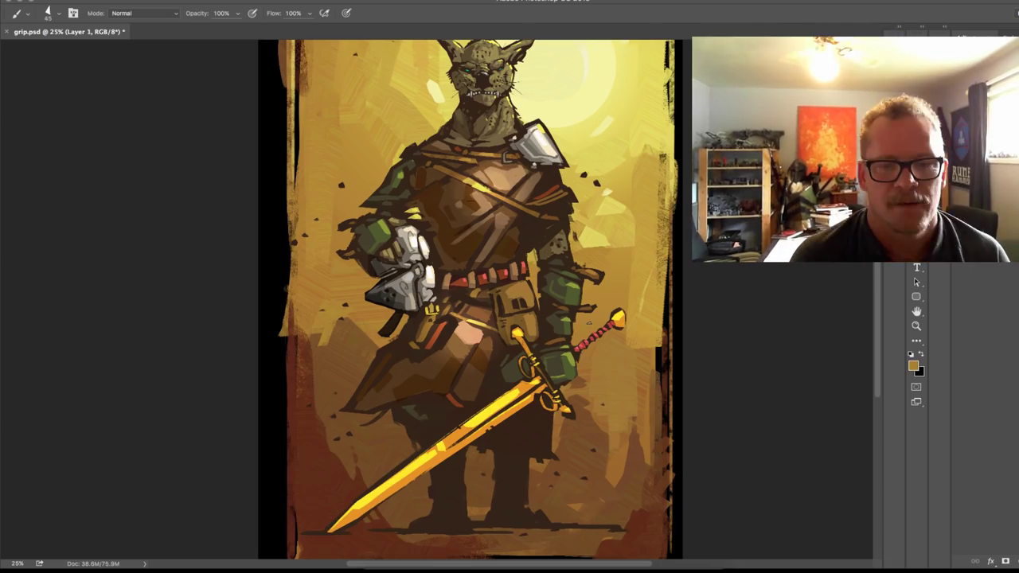
pyautogui.press('super+shift+alt+n')
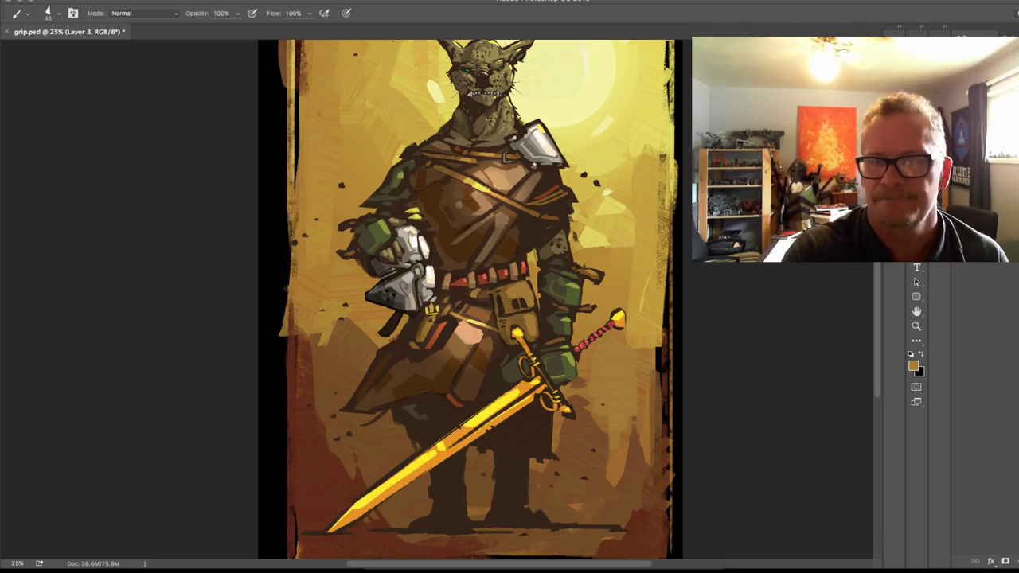
pyautogui.hotkey('ctrl', 's')
pyautogui.hotkey('ctrl', '-')
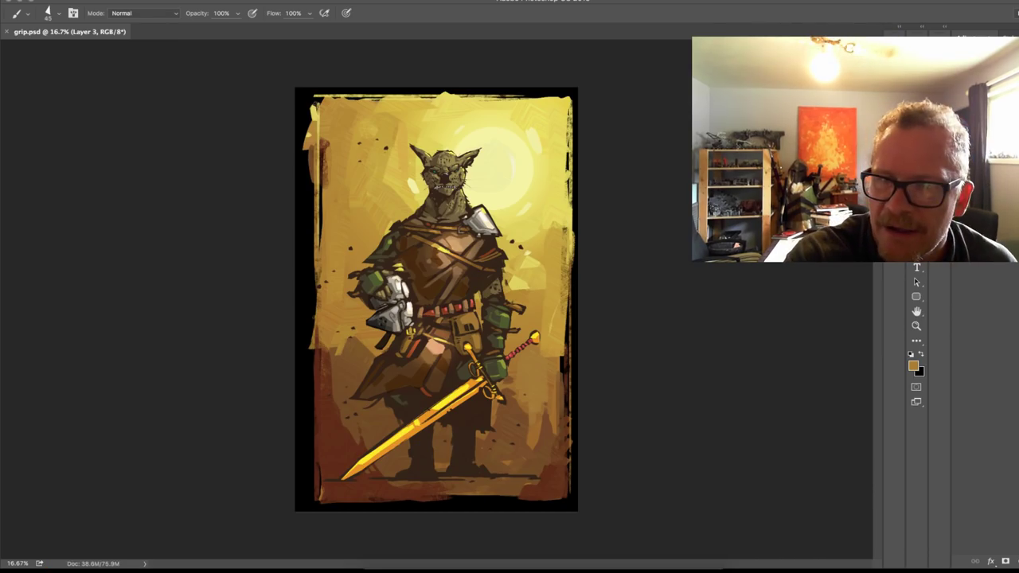
# Step: Lasso the grip and pommel again and nudge them slightly closer to the green glove
pyautogui.press('l')
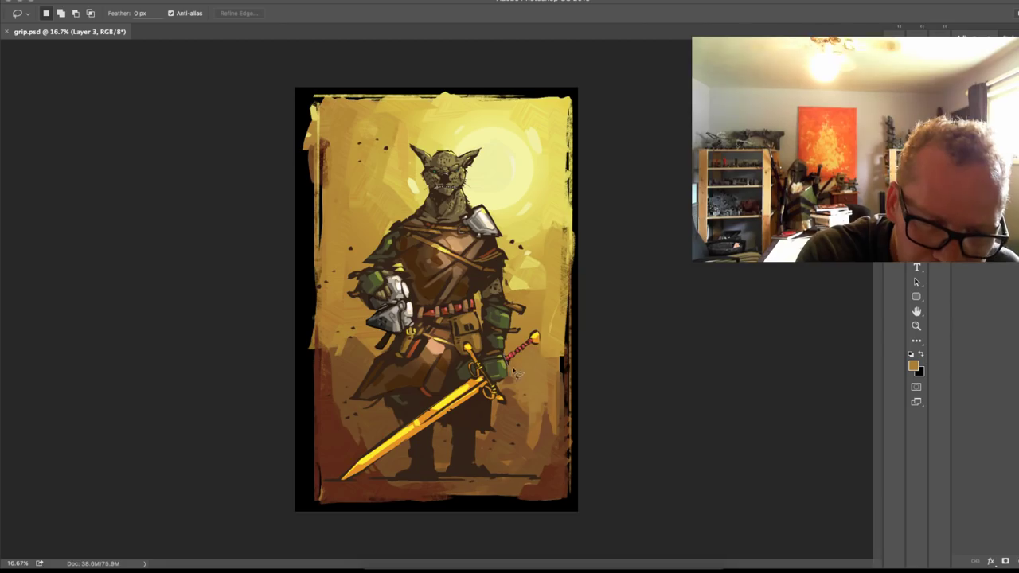
pyautogui.moveTo(516, 373); pyautogui.dragTo(507, 343)
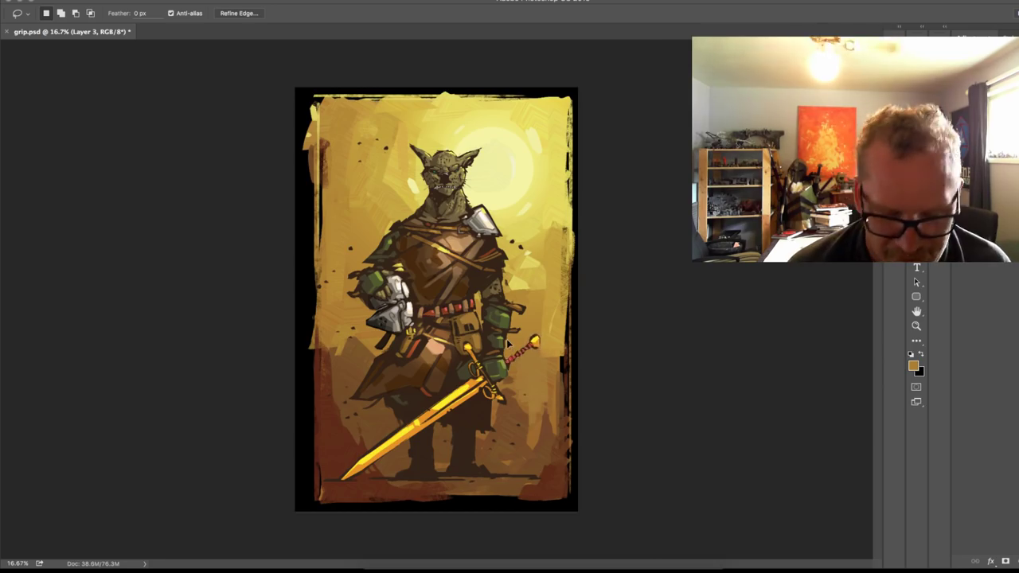
pyautogui.press('super+plus')
pyautogui.scroll(-3, 667, 405)
pyautogui.hscroll(2, 666, 404)
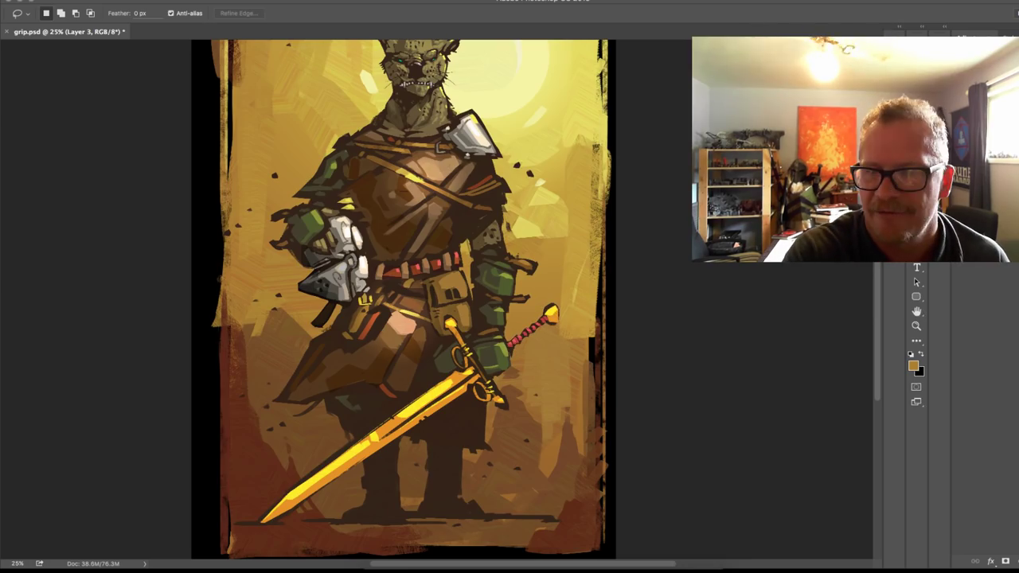
# Step: Sample dark brown beside the grip and retouch where it meets the green glove with the Brush and Eraser
pyautogui.press('b')
pyautogui.keyDown('alt'); pyautogui.click(513, 339); pyautogui.keyUp('alt')
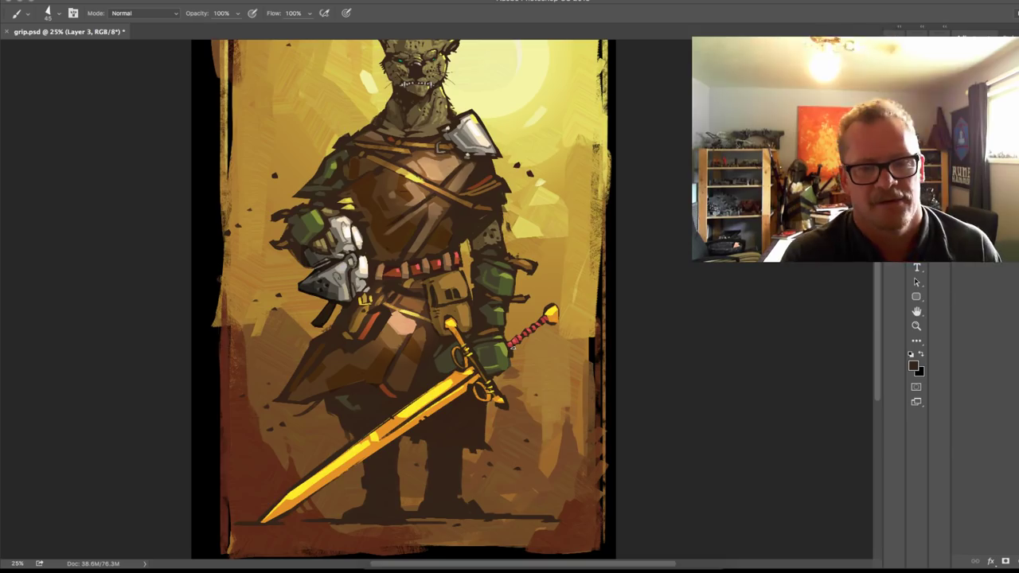
pyautogui.press('e')
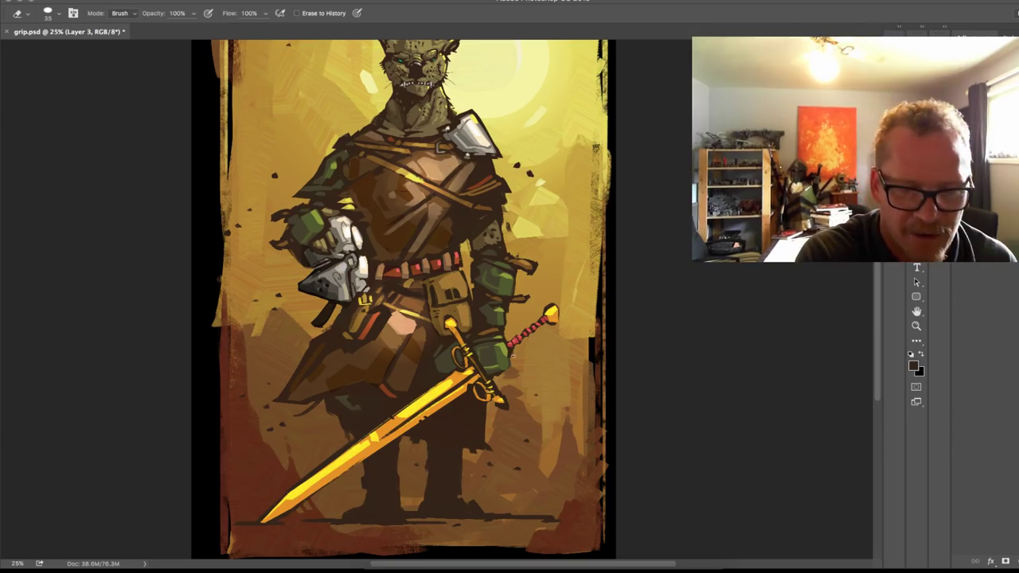
pyautogui.moveTo(698, 402); pyautogui.dragTo(742, 372)
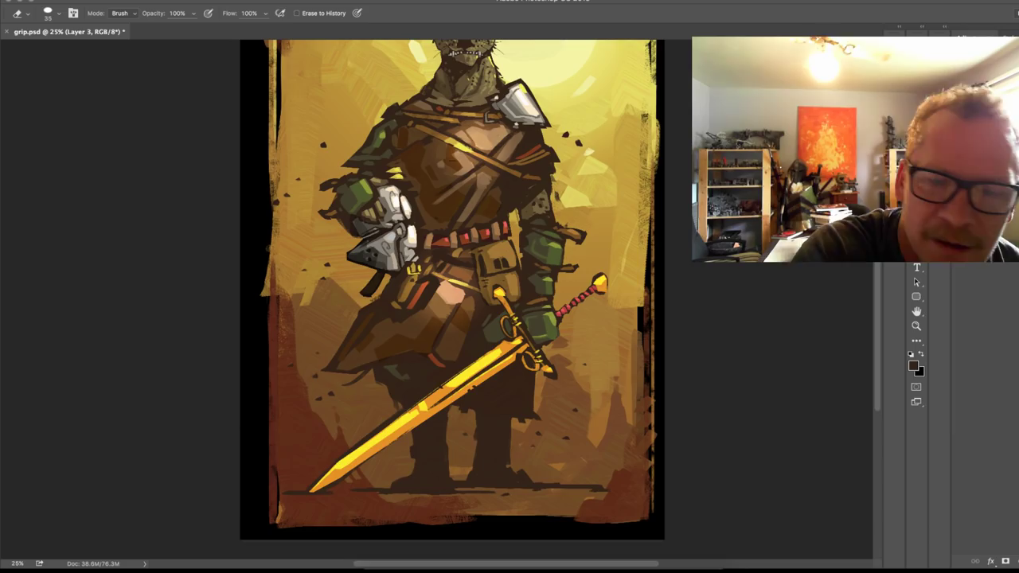
# Step: Sample orange, red, dark brown and tan from the artwork and paint 45 px accents on the chest straps and shoulder folds
pyautogui.press('b')
pyautogui.keyDown('alt'); pyautogui.click(477, 155); pyautogui.keyUp('alt')
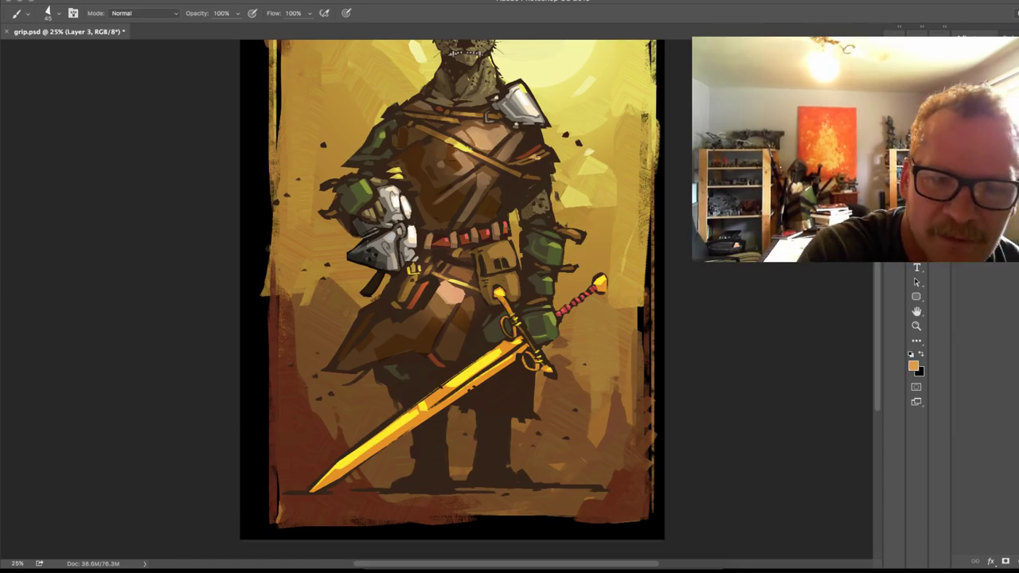
pyautogui.keyDown('alt'); pyautogui.click(492, 230); pyautogui.keyUp('alt')
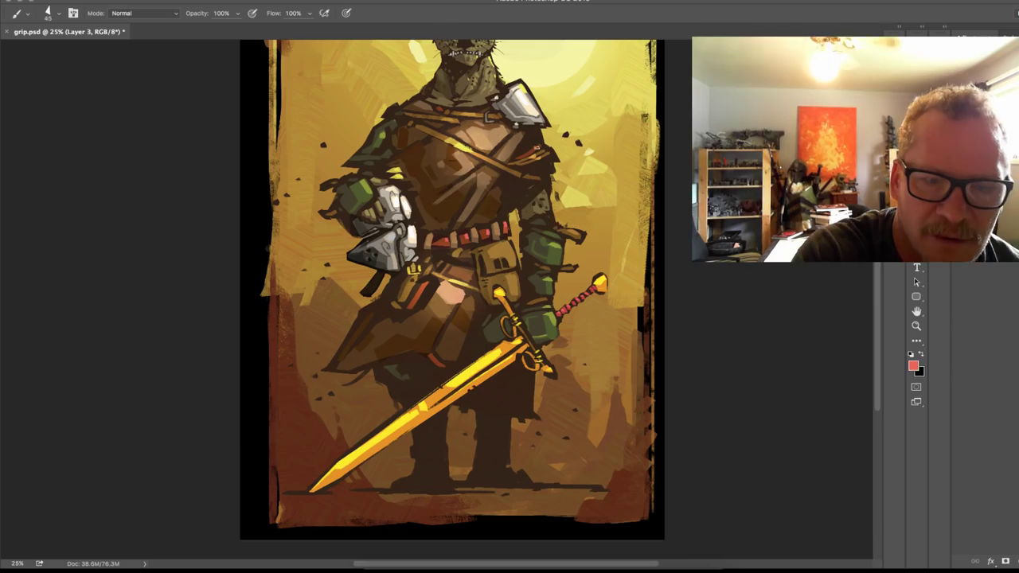
pyautogui.moveTo(607, 289); pyautogui.dragTo(599, 298)
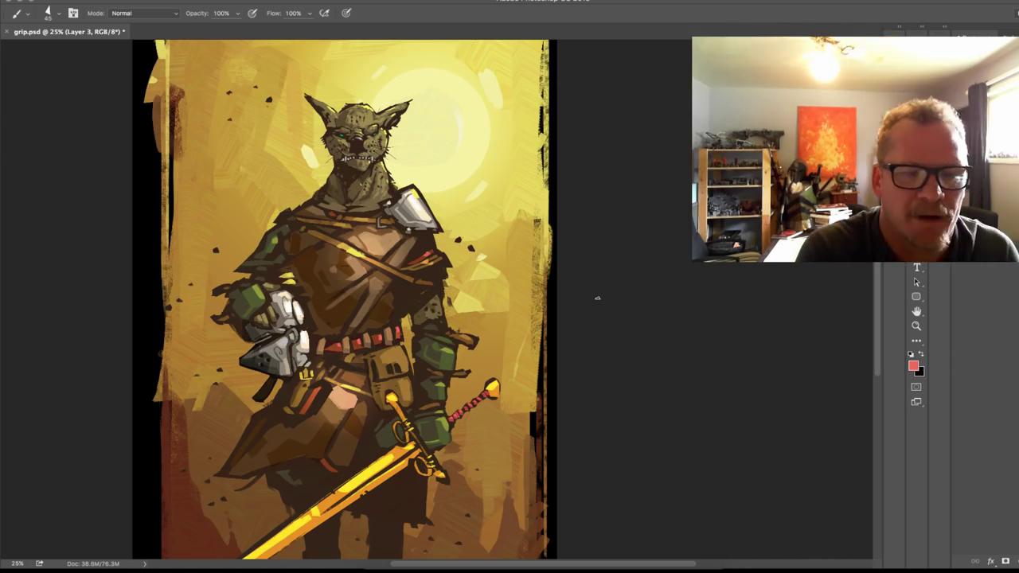
pyautogui.keyDown('alt'); pyautogui.click(399, 197); pyautogui.keyUp('alt')
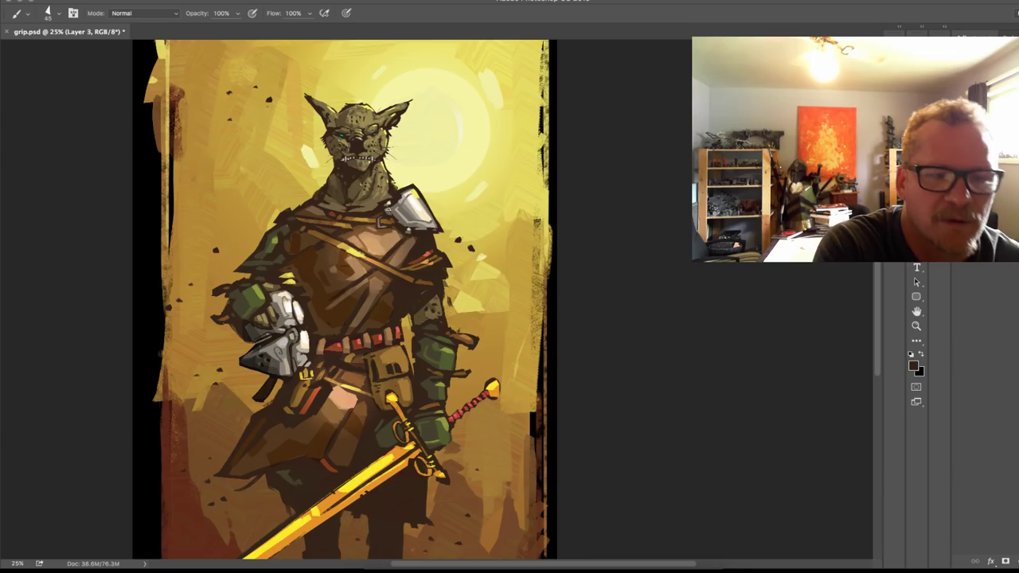
pyautogui.keyDown('alt'); pyautogui.click(383, 235); pyautogui.keyUp('alt')
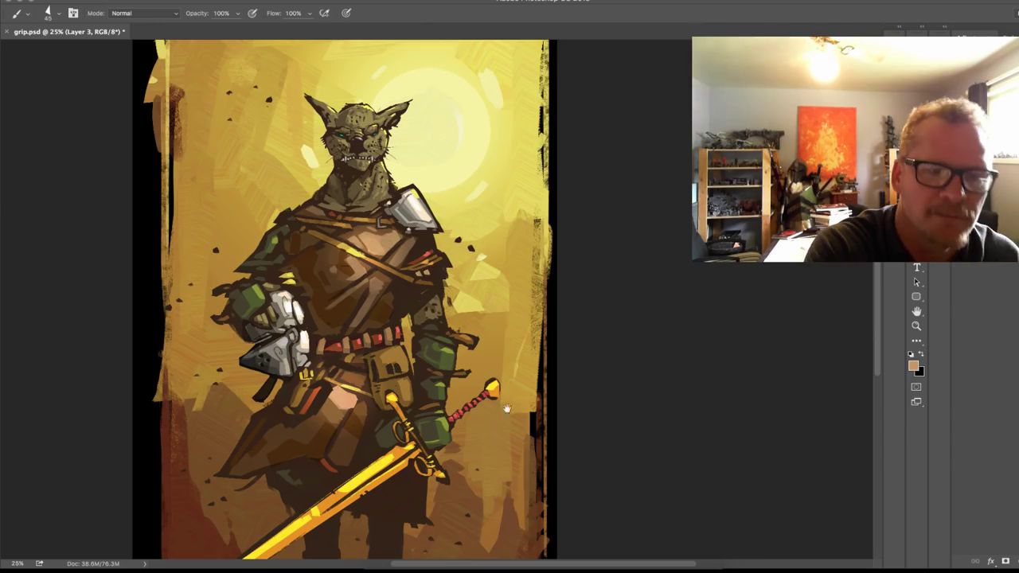
# Step: Sample the blade's yellow, lighten it to a pale cream and paint a bright highlight on the blade's lower half
pyautogui.moveTo(505, 409); pyautogui.dragTo(705, 371)
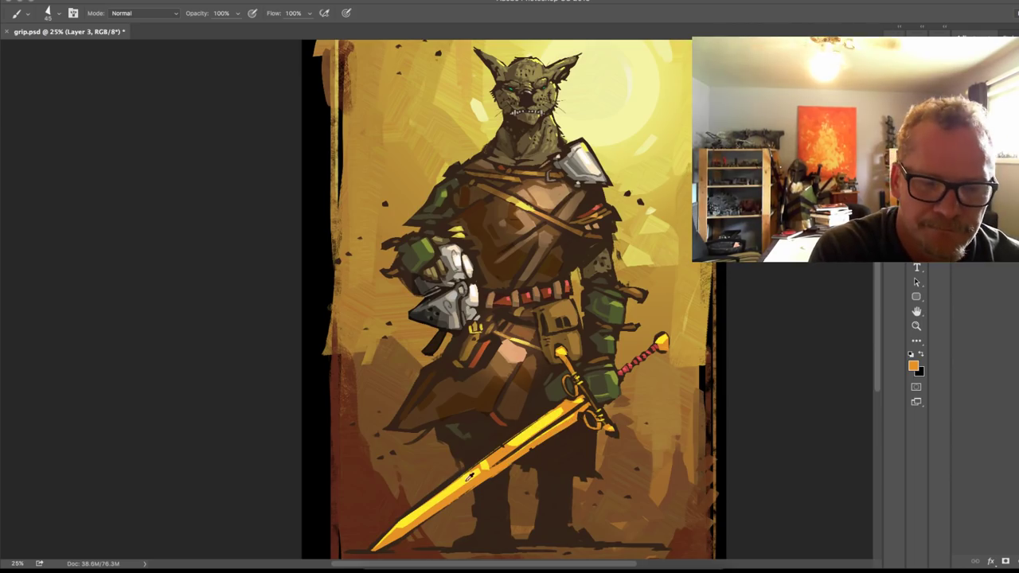
pyautogui.keyDown('alt'); pyautogui.click(460, 481); pyautogui.keyUp('alt')
pyautogui.click(913, 365)
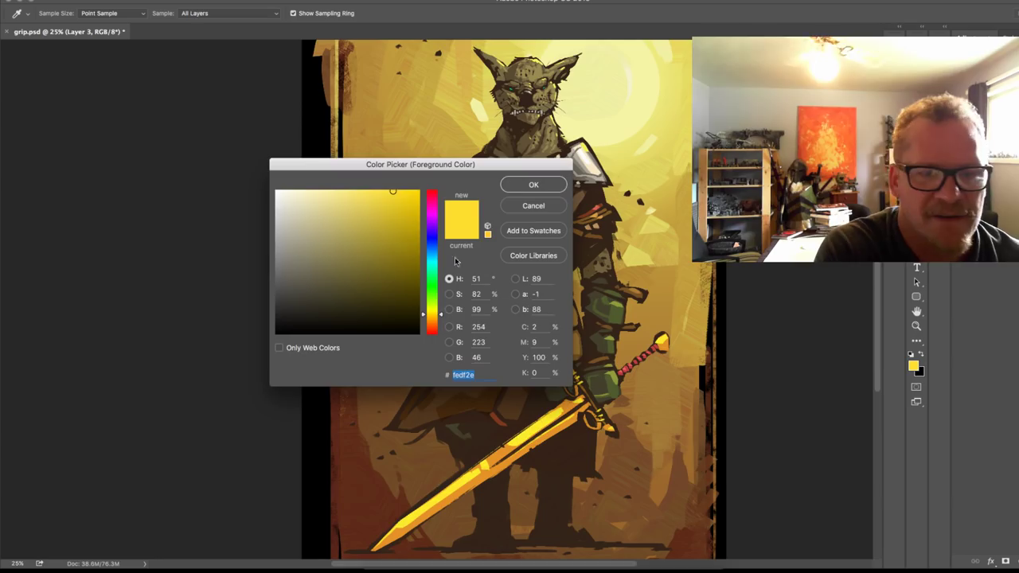
pyautogui.moveTo(372, 199); pyautogui.dragTo(298, 140)
pyautogui.click(534, 186)
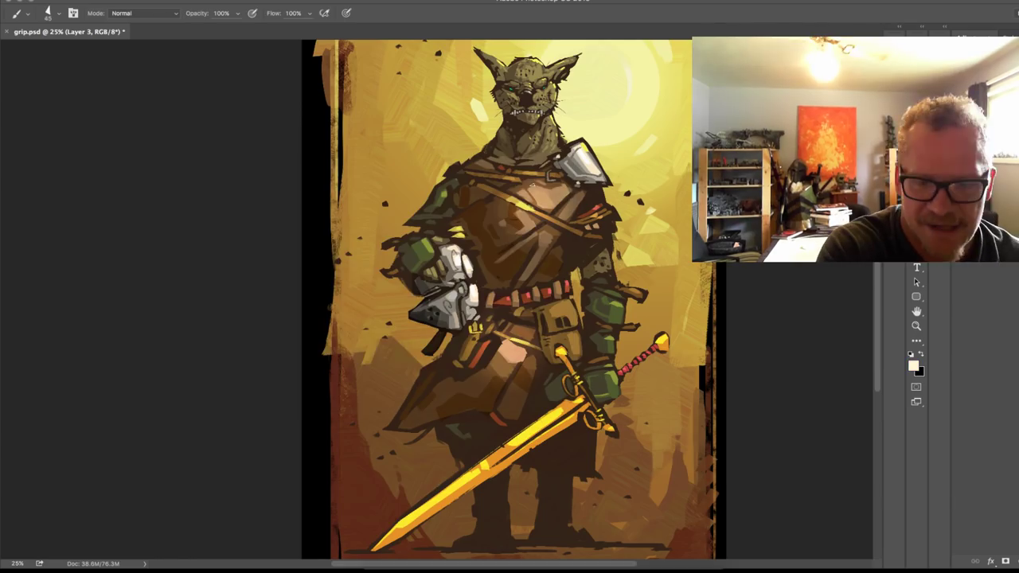
pyautogui.moveTo(458, 484); pyautogui.dragTo(430, 501)
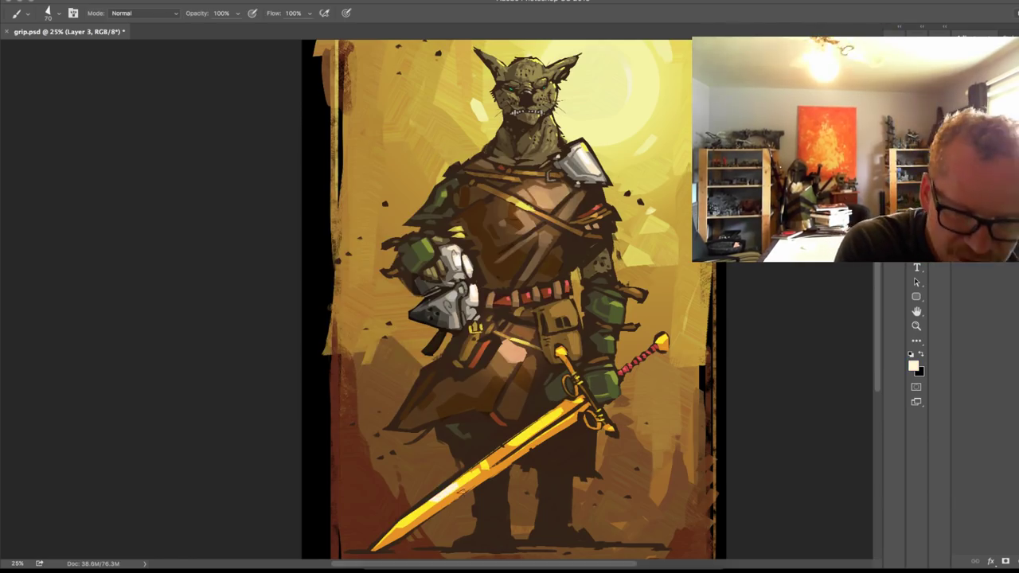
# Step: Paint 40 px highlights in pale yellow sampled near the sun on the green arm guard, and a white glint on the pommel
pyautogui.hscroll(5, 519, 100)
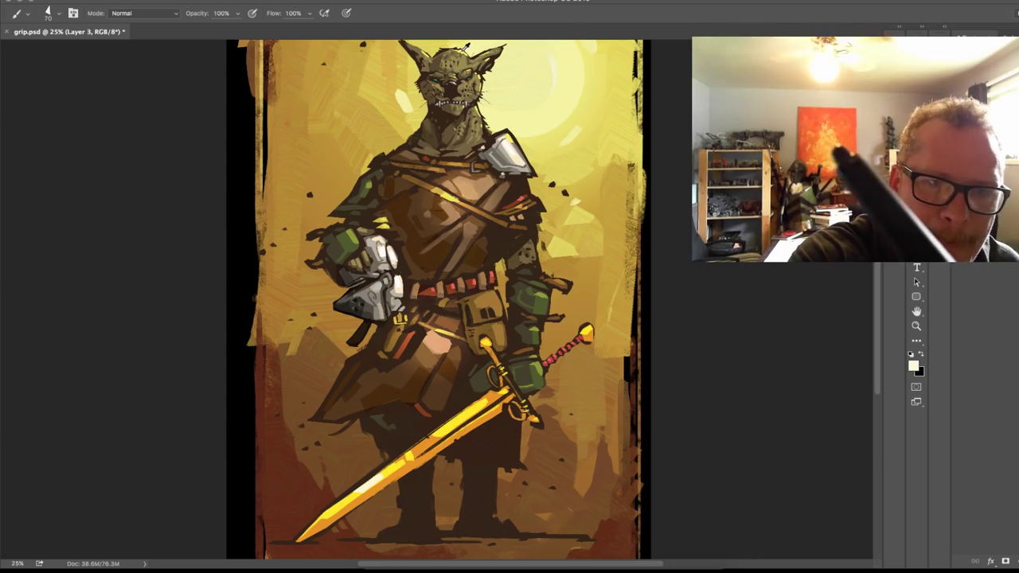
pyautogui.keyDown('alt'); pyautogui.click(468, 46); pyautogui.keyUp('alt')
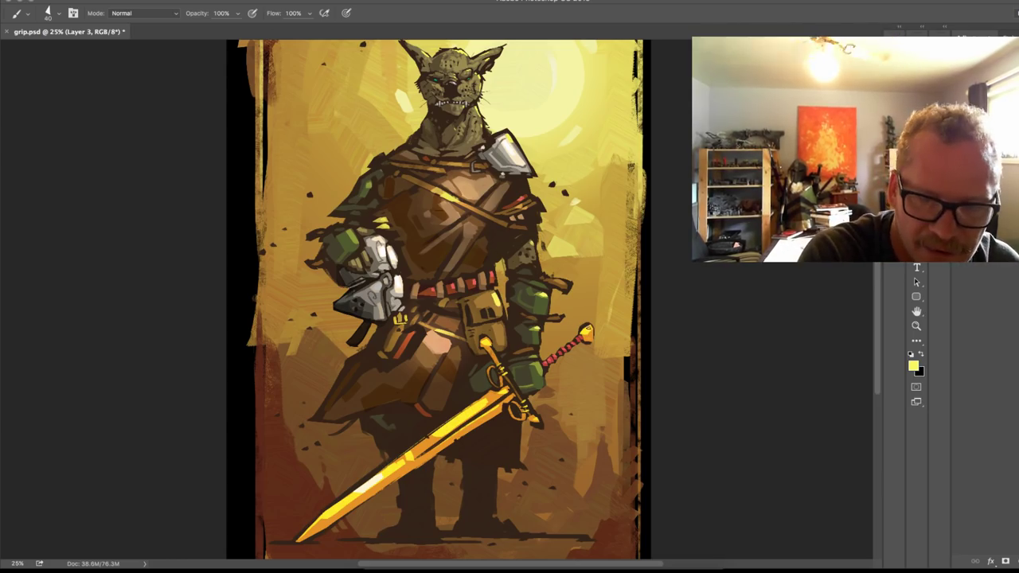
pyautogui.click(911, 354)
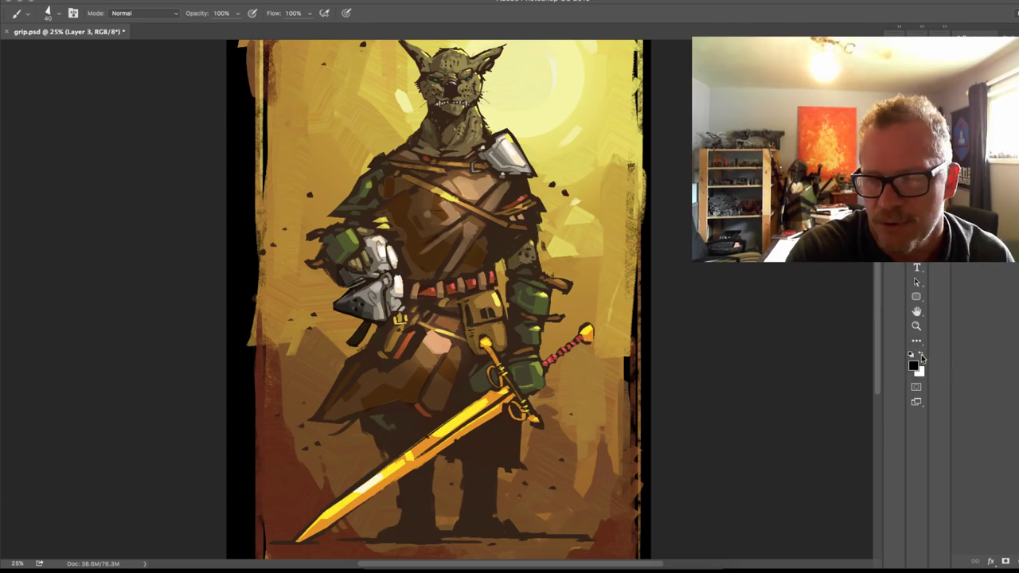
pyautogui.click(920, 354)
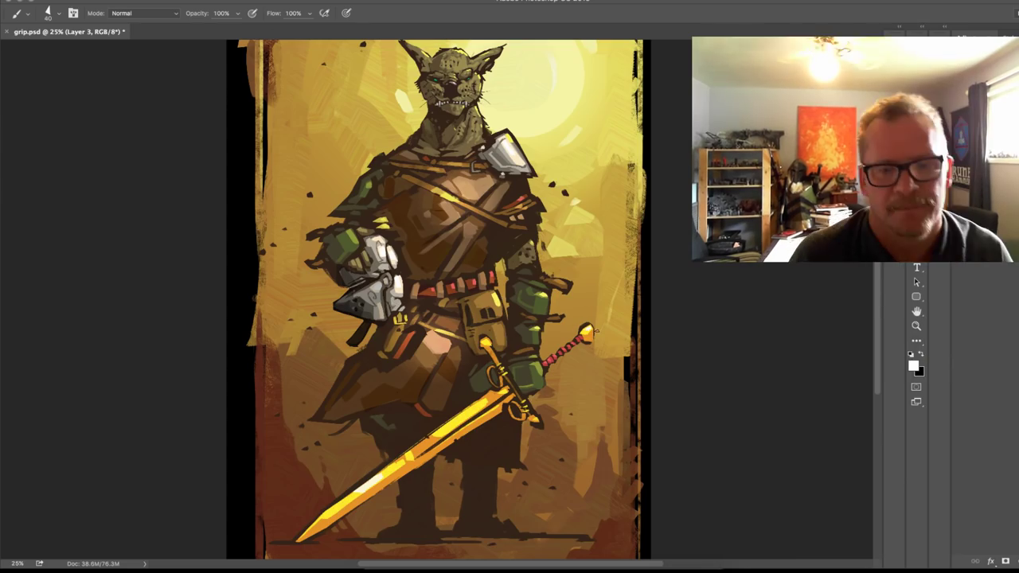
pyautogui.hotkey('ctrl', '-')
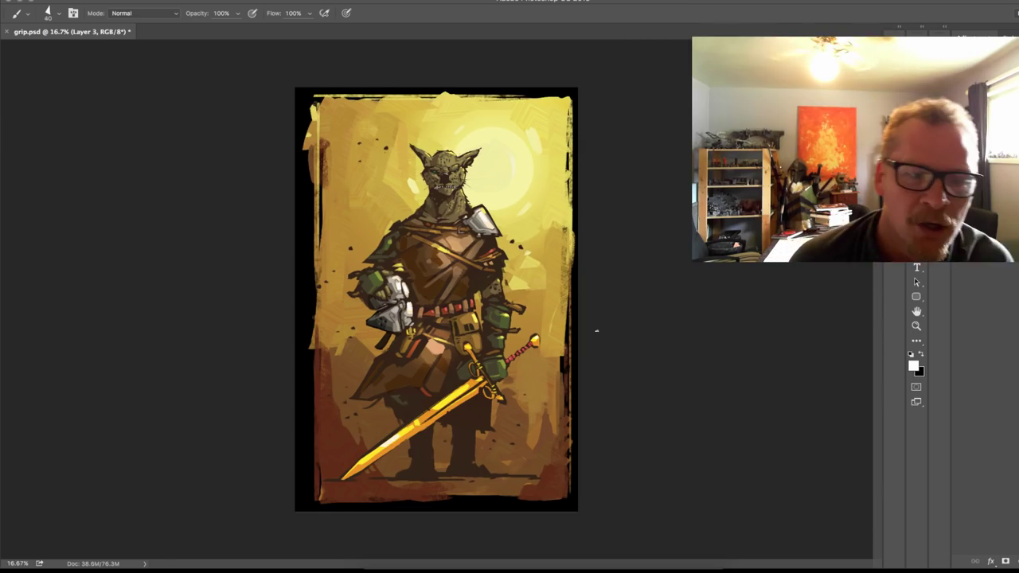
# Step: Sample dark brown and try painting an 80 px weapon hilt jutting out behind the armoured shoulder
pyautogui.keyDown('alt'); pyautogui.click(494, 239); pyautogui.keyUp('alt')
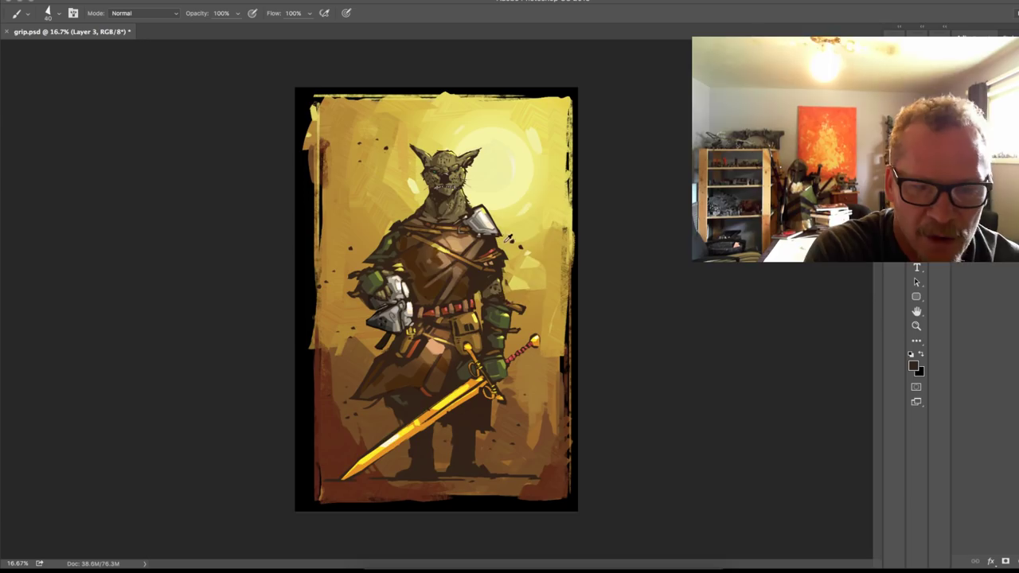
pyautogui.keyDown('alt'); pyautogui.click(492, 241); pyautogui.keyUp('alt')
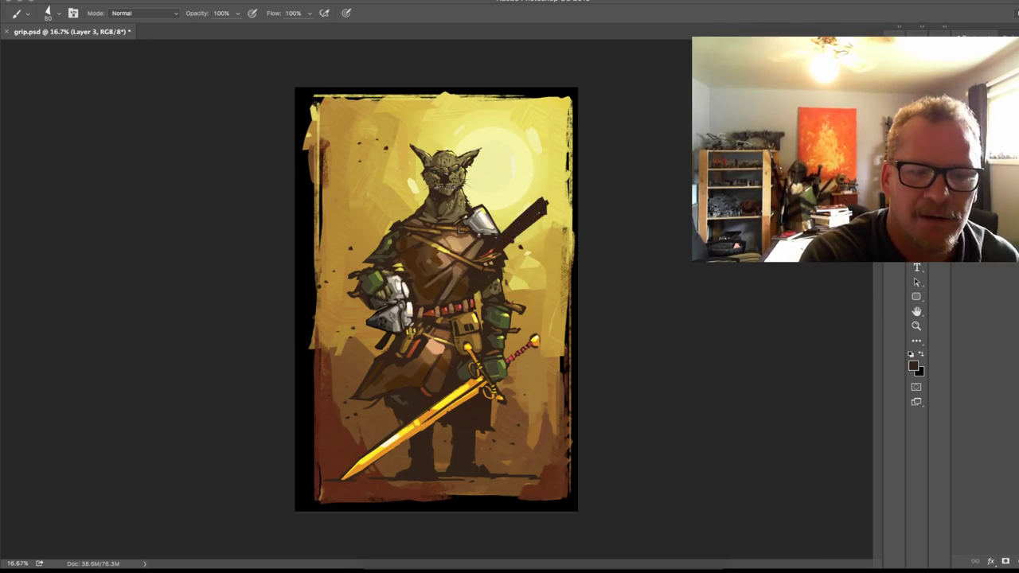
# Step: Set up a separate layer for further strokes and save grip.psd
pyautogui.press('super+e')
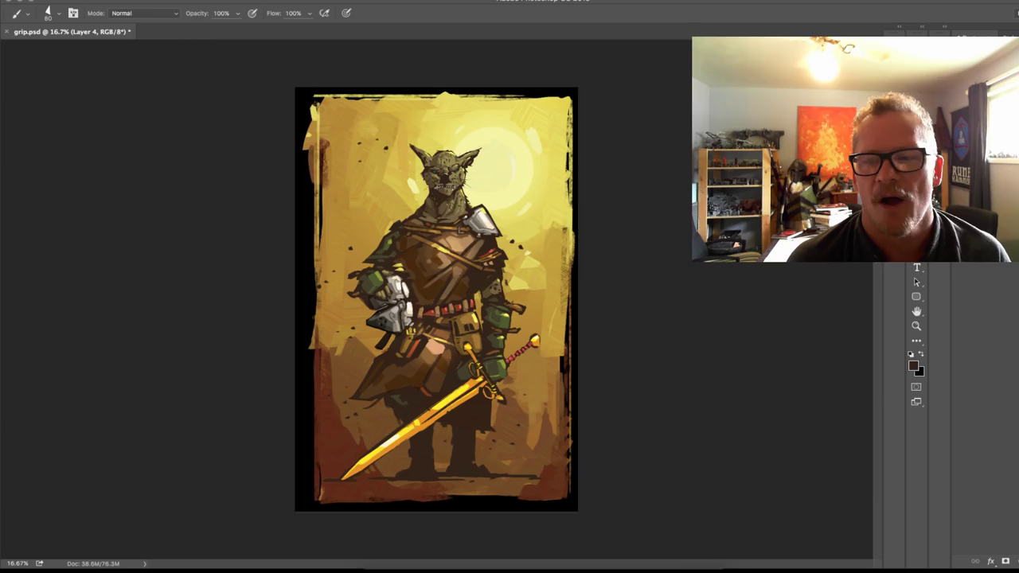
pyautogui.press('super+s')
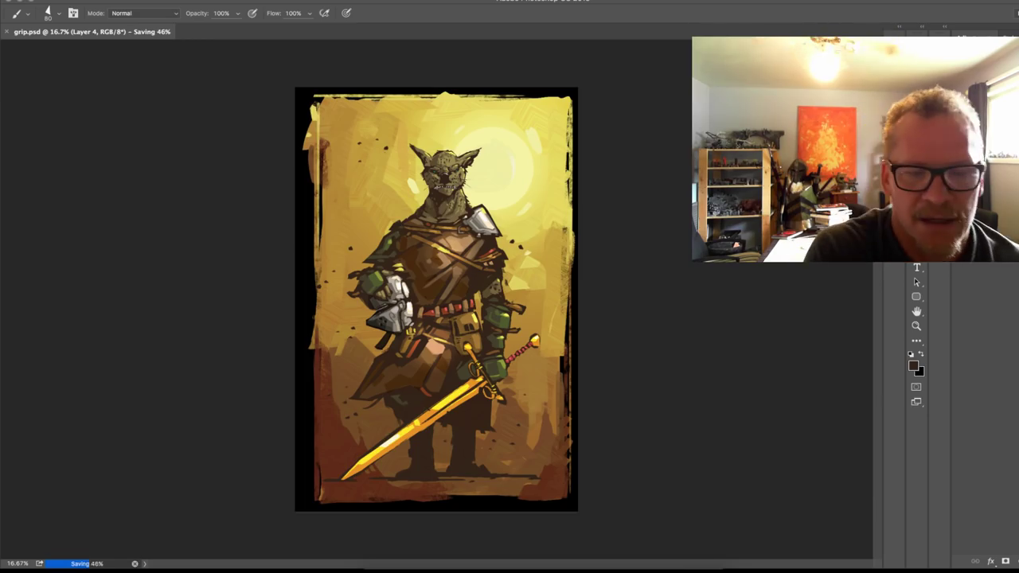
# Step: Try a thinner dark brown hilt behind the armoured shoulder and a stroke by the opposite shoulder, undoing each
pyautogui.moveTo(488, 249)
pyautogui.mouseDown()
pyautogui.moveTo(527, 228)
pyautogui.moveTo(500, 247)
pyautogui.mouseUp()
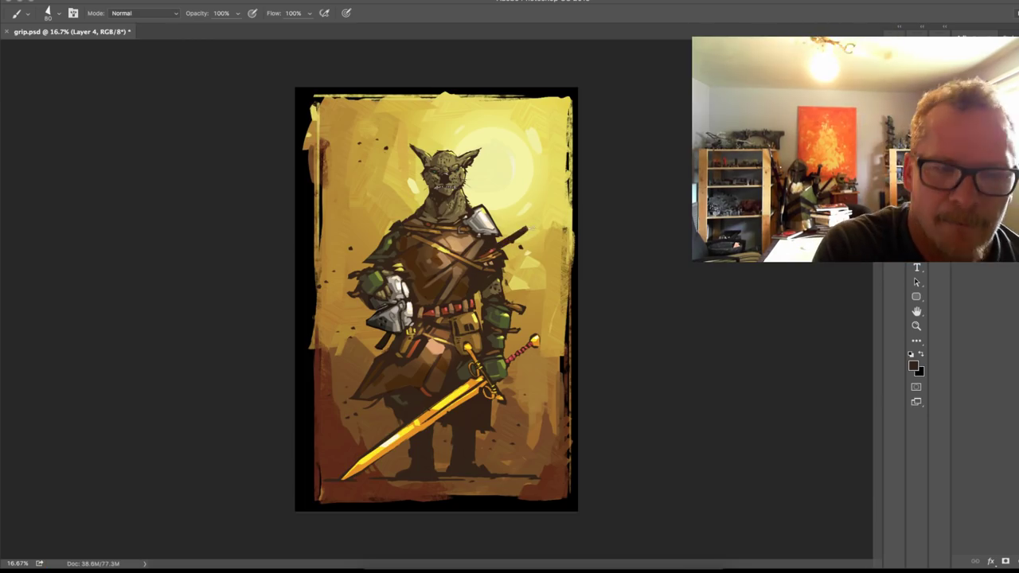
pyautogui.press('super+z')
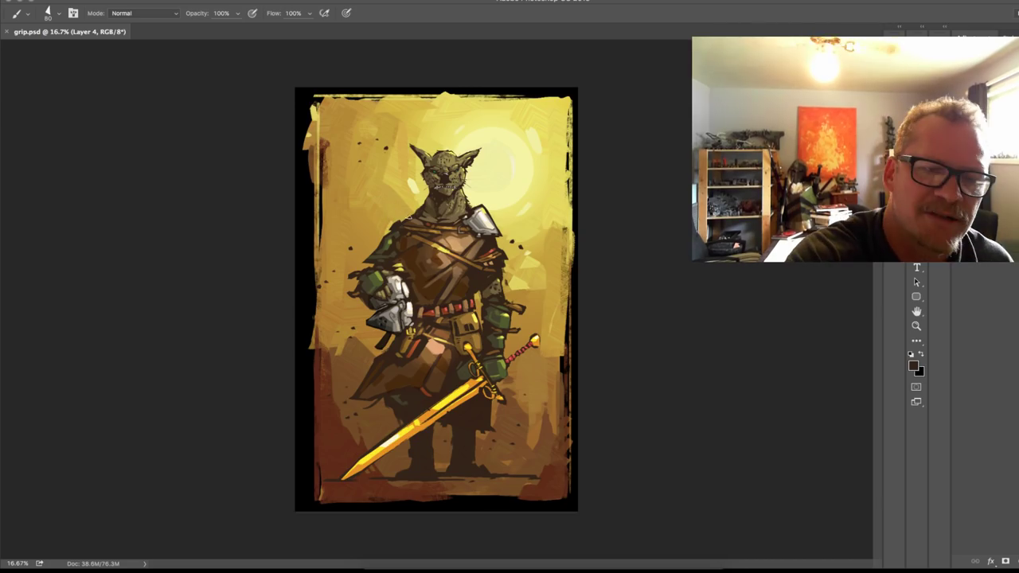
pyautogui.moveTo(410, 215)
pyautogui.mouseDown()
pyautogui.moveTo(387, 180)
pyautogui.moveTo(410, 223)
pyautogui.mouseUp()
pyautogui.press('super+z')
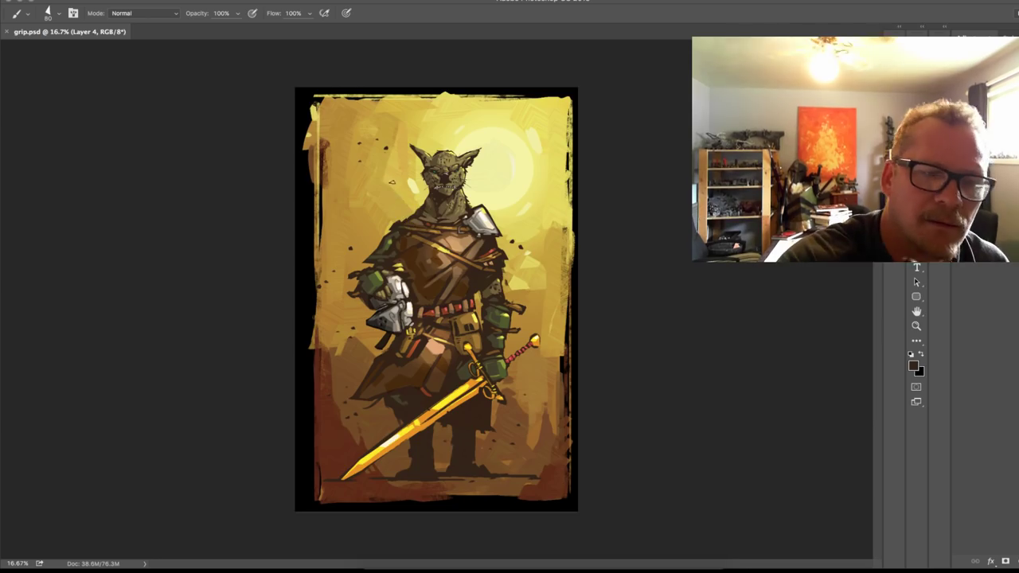
# Step: Paint two dark brown weapon hilts at 80 px behind the unarmoured shoulder, undoing the extra stroke below the sword guard
pyautogui.moveTo(390, 181); pyautogui.dragTo(402, 221)
pyautogui.press('super+z')
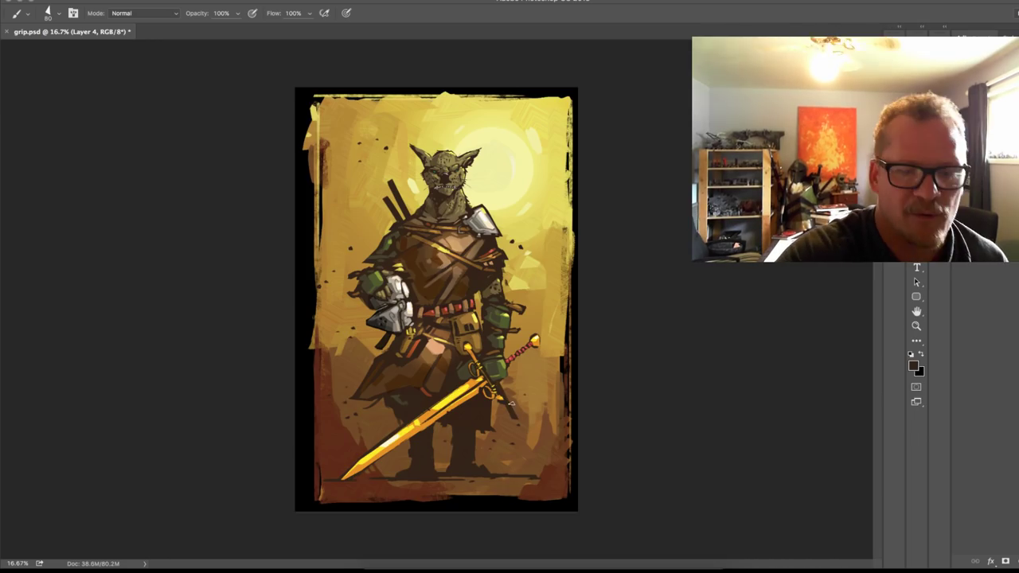
pyautogui.press('super+z')
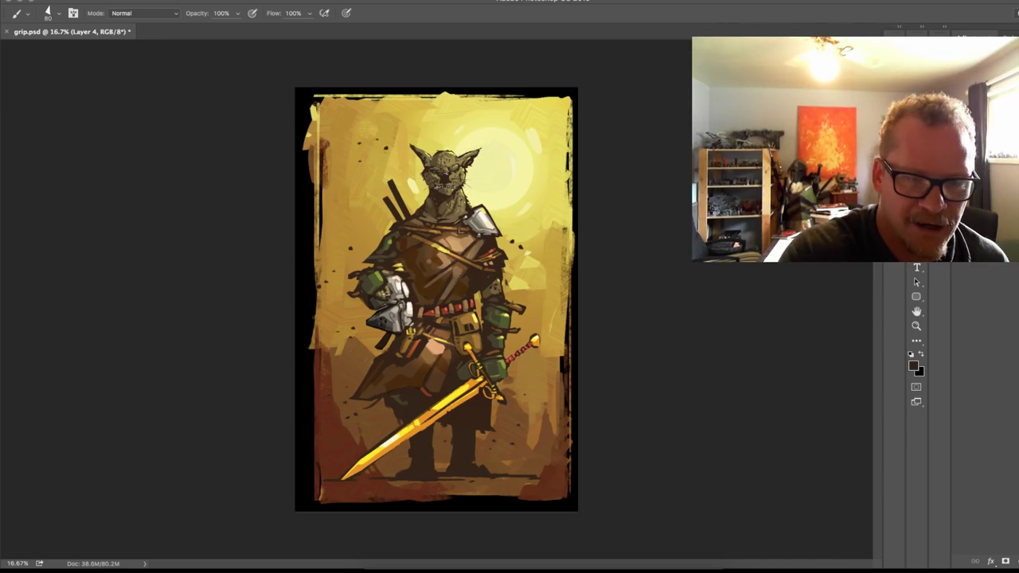
# Step: Try a dark brown stroke beside the helmet held under the arm and undo it
pyautogui.click(356, 302)
pyautogui.moveTo(356, 304); pyautogui.dragTo(388, 310)
pyautogui.press('super+z')
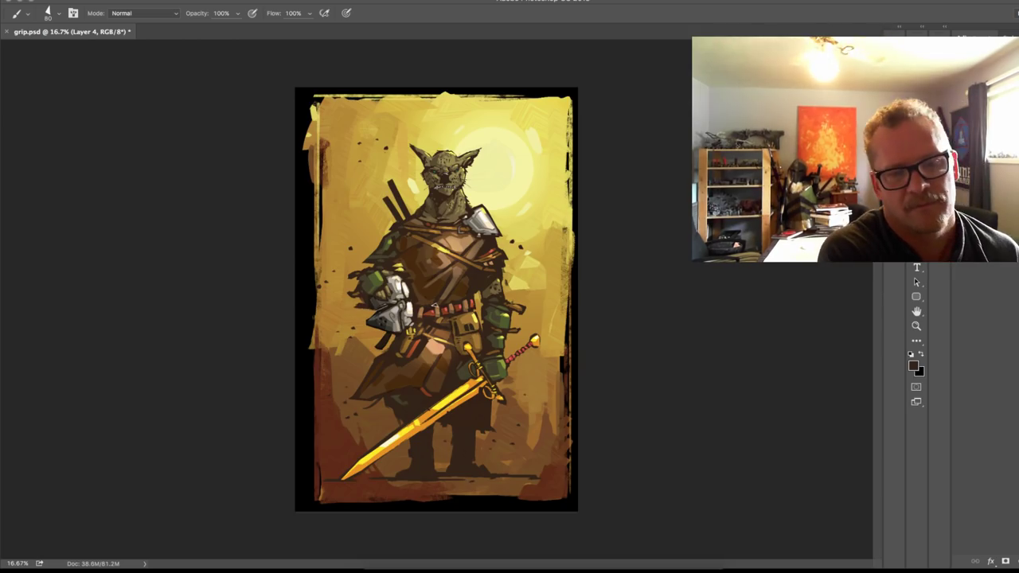
# Step: Paint a dark brown sheathed weapon diagonally behind the waist, its handle past the green-armoured arm and its tip beyond the hip
pyautogui.moveTo(523, 281); pyautogui.dragTo(431, 325)
pyautogui.moveTo(481, 303); pyautogui.dragTo(455, 317)
pyautogui.moveTo(525, 276); pyautogui.dragTo(461, 312)
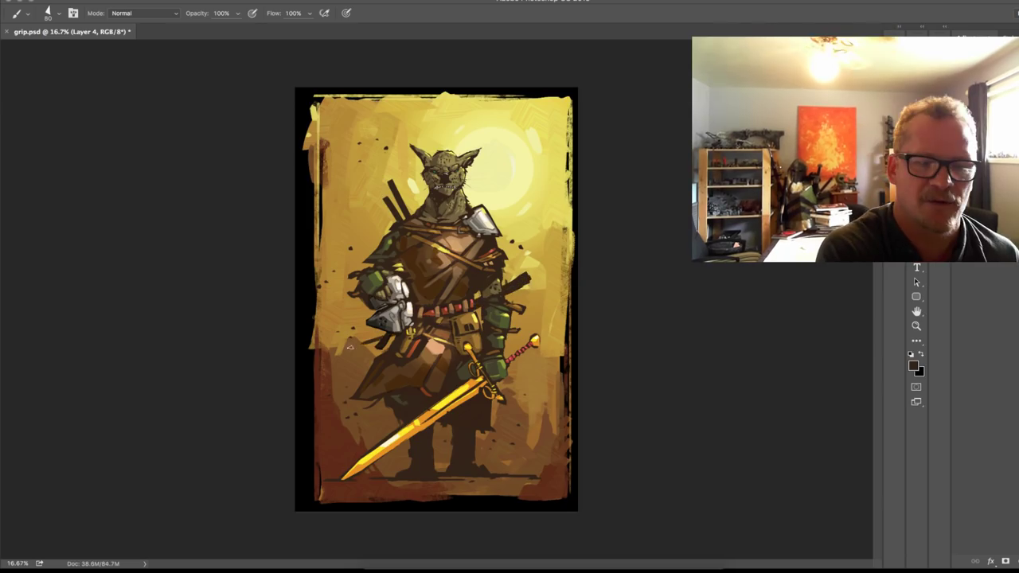
pyautogui.moveTo(365, 344)
pyautogui.mouseDown()
pyautogui.moveTo(393, 338)
pyautogui.moveTo(343, 351)
pyautogui.mouseUp()
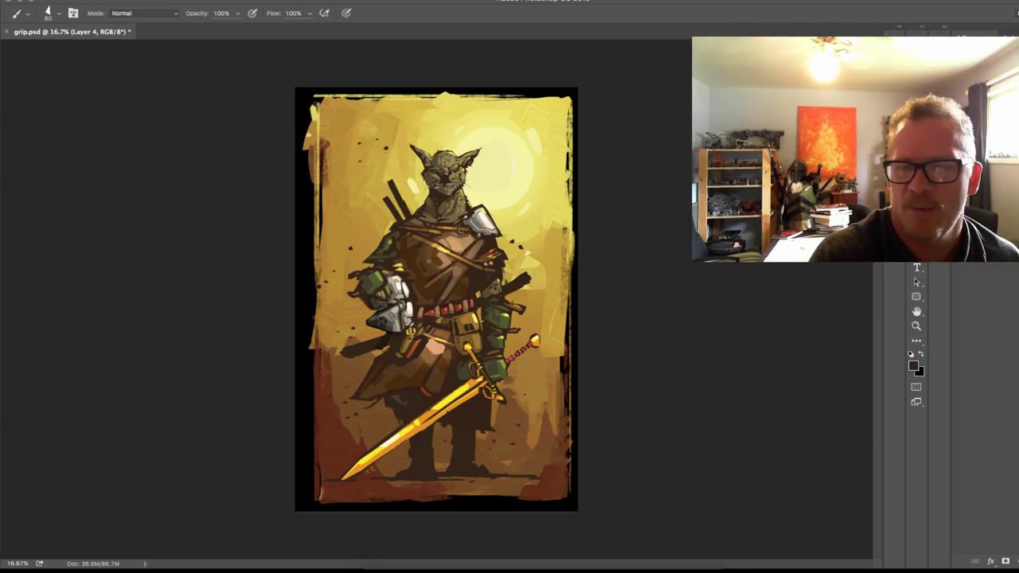
# Step: Trim the edges of the new weapon shapes with a 35 px eraser, switch back to the Brush, and save grip.psd
pyautogui.press('e')
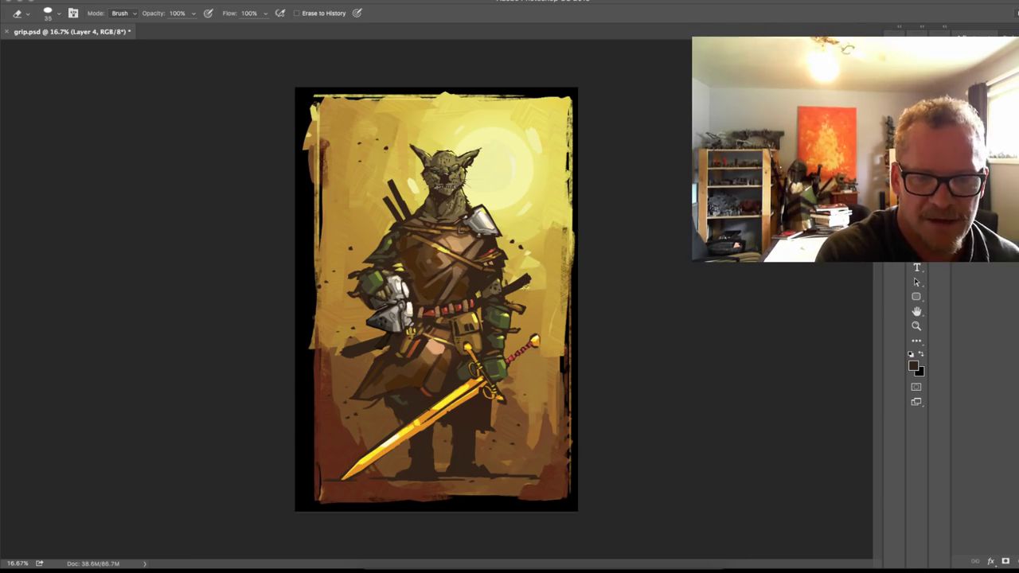
pyautogui.moveTo(526, 286); pyautogui.dragTo(506, 295)
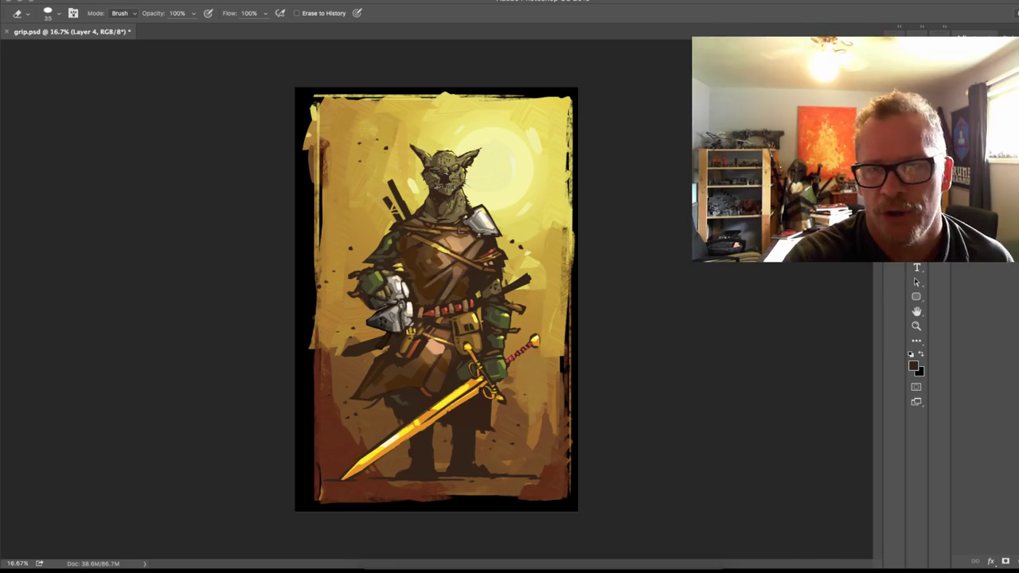
pyautogui.press('b')
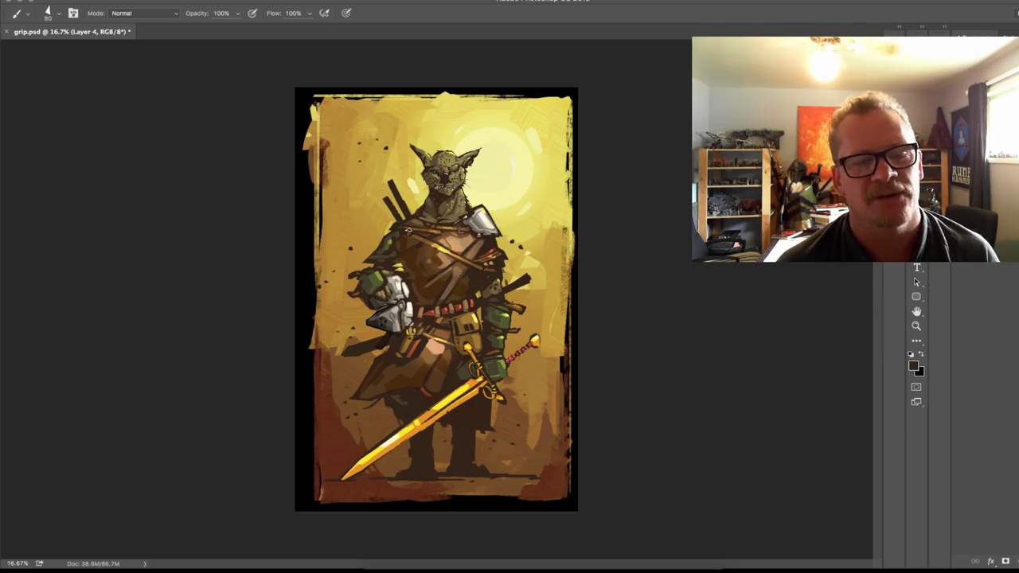
pyautogui.hotkey('ctrl', 's')
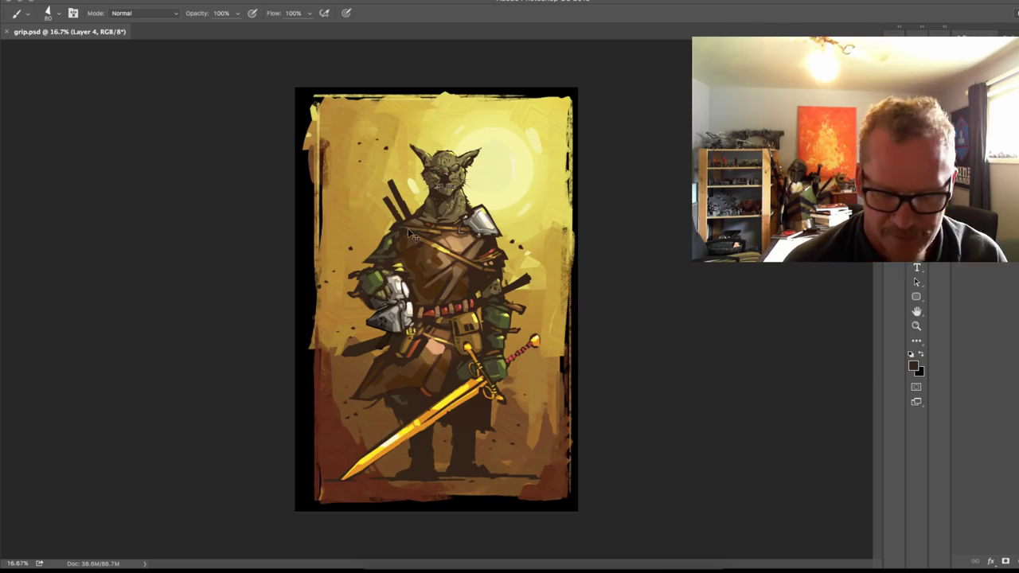
# Step: Paint dark brown shading along the underside of the golden sword's red wrapped grip with a 30 px brush
pyautogui.press('super+plus')
pyautogui.press('super+plus')
pyautogui.moveTo(627, 378); pyautogui.dragTo(619, 372)
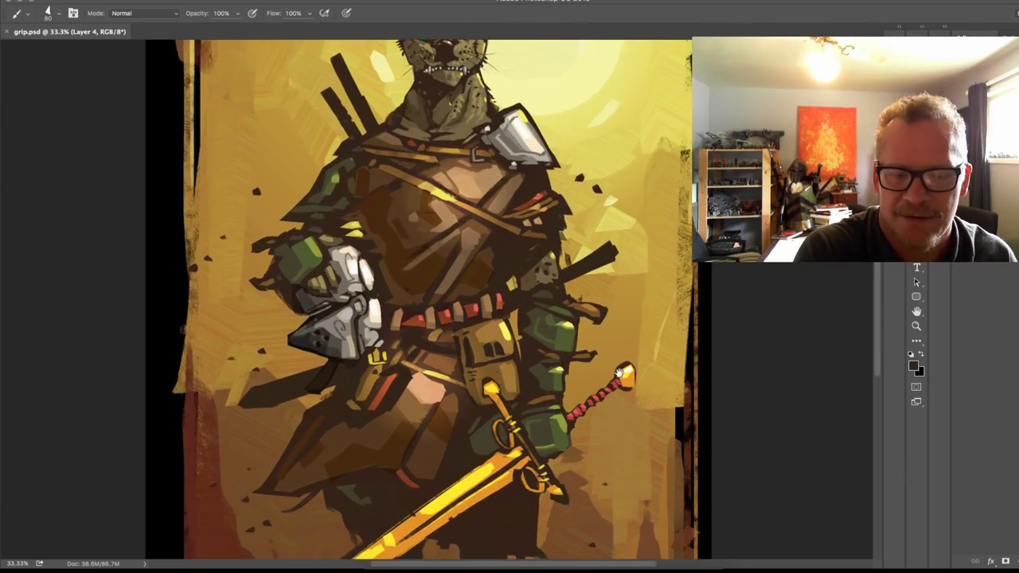
pyautogui.scroll(-1, 619, 373)
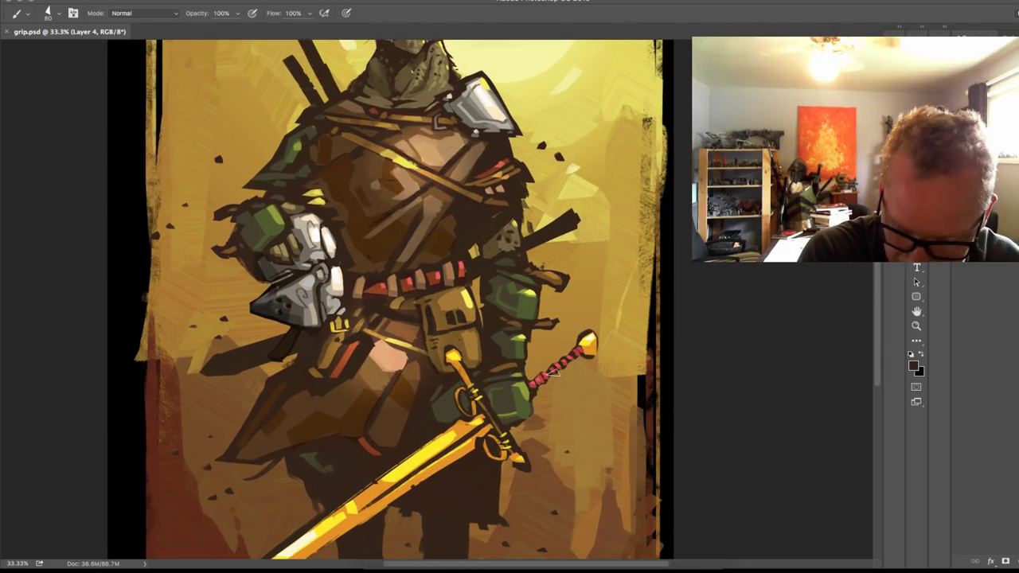
pyautogui.press('[')
pyautogui.press('[')
pyautogui.press('[')
pyautogui.press('[')
pyautogui.press('[')
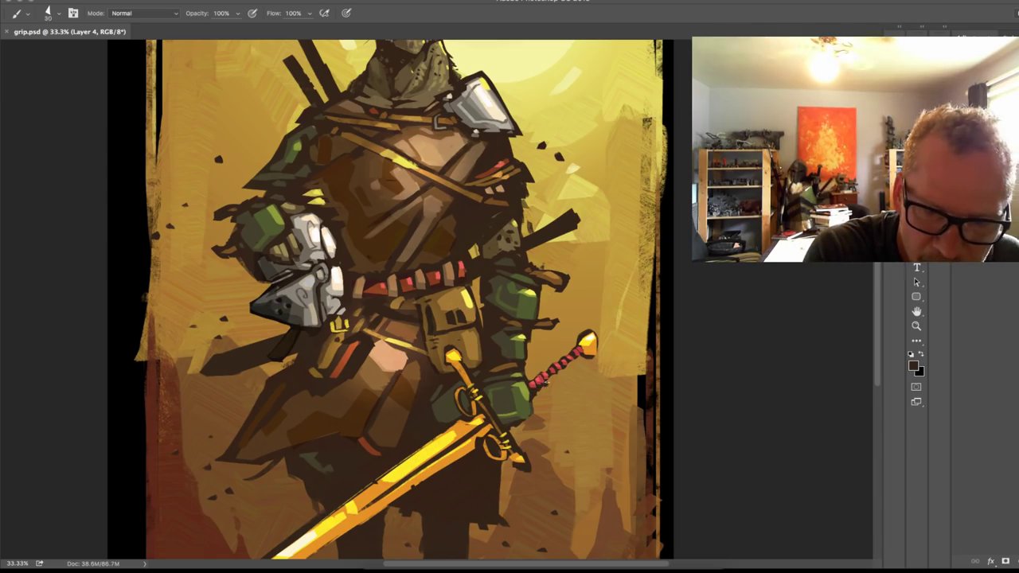
pyautogui.moveTo(552, 378); pyautogui.dragTo(548, 382)
pyautogui.moveTo(556, 373); pyautogui.dragTo(573, 362)
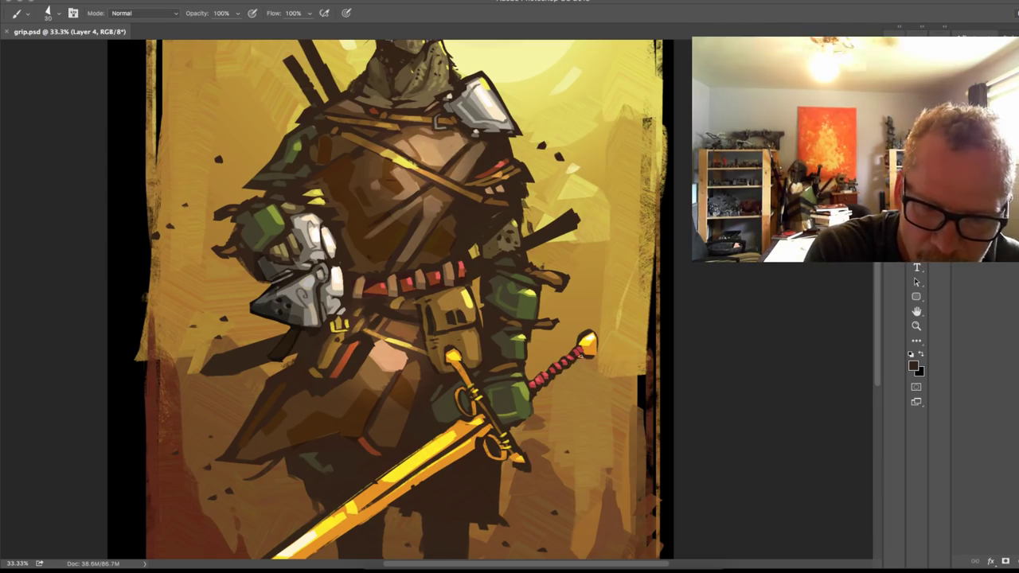
# Step: Nudge the warrior's layer slightly to the right against the background
pyautogui.scroll(-3, 625, 273)
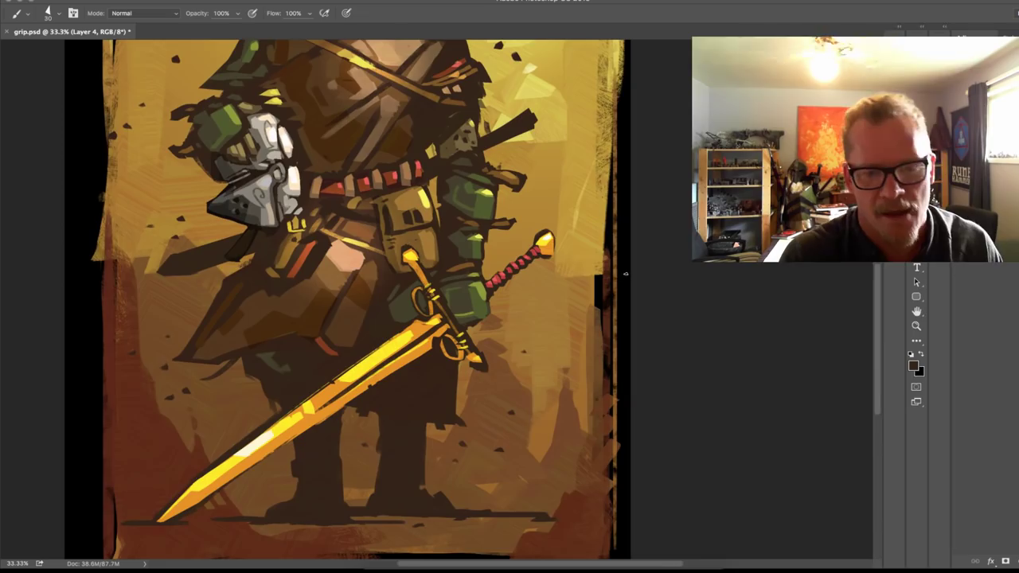
pyautogui.scroll(-4, 625, 273)
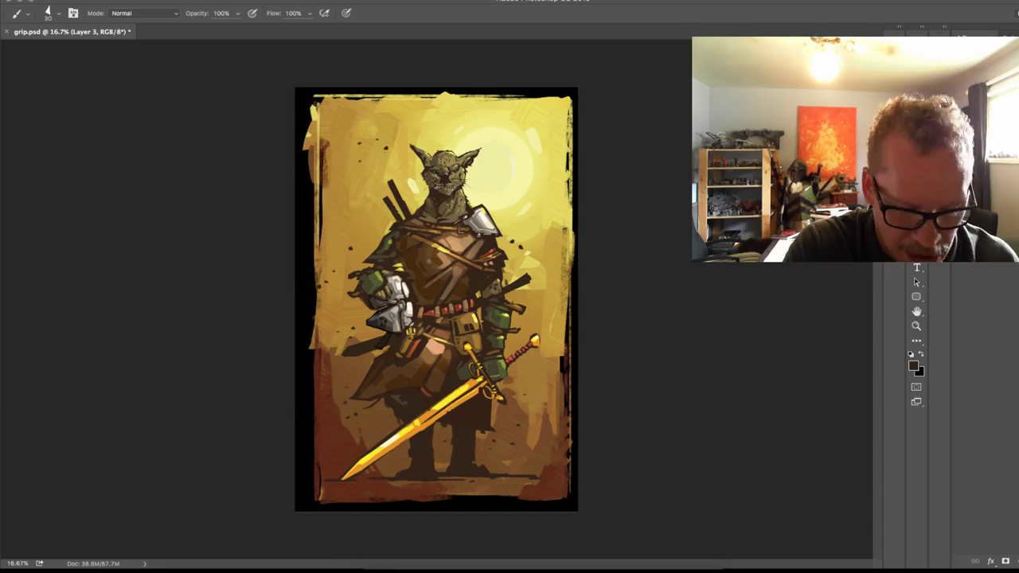
pyautogui.press('e')
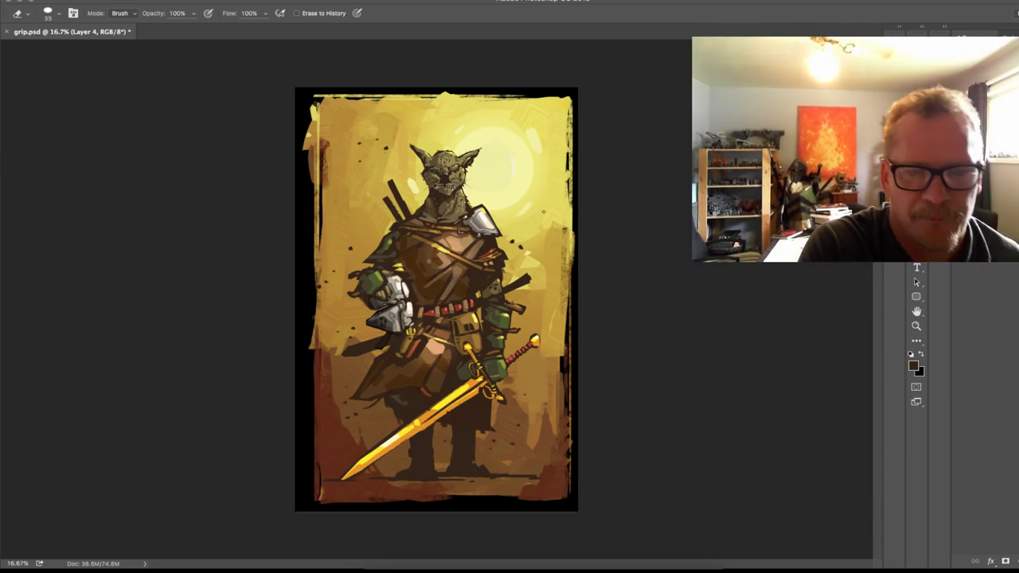
pyautogui.press('super+shift+Right')
pyautogui.press('super+shift+Right')
pyautogui.press('super+shift+Right')
pyautogui.press('super+shift+Right')
pyautogui.press('super+shift+Right')
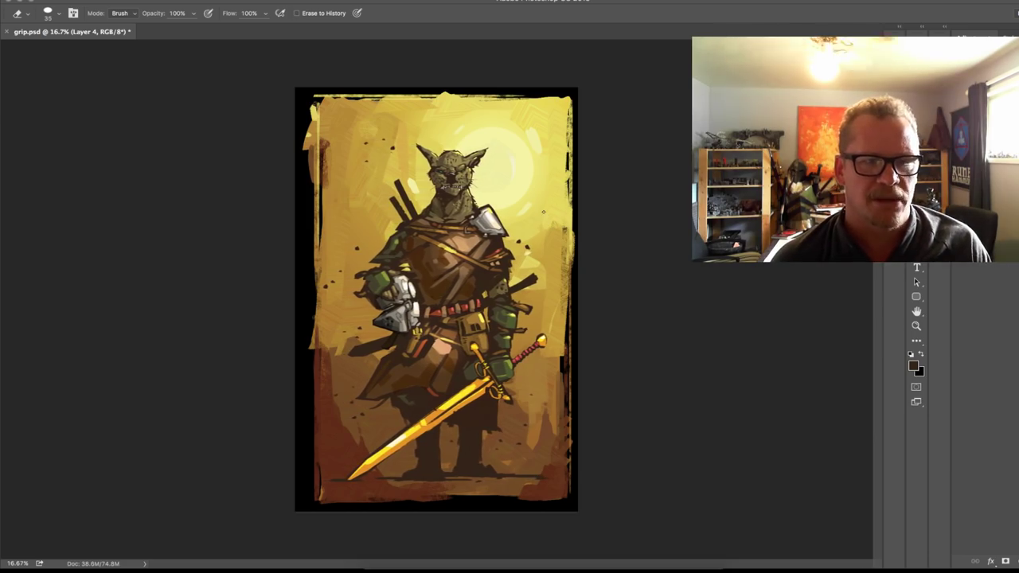
# Step: Lasso both glowing eyes, intensify them with a Brightness/Contrast adjustment using the legacy option, and clear the selection
pyautogui.scroll(3, 543, 211)
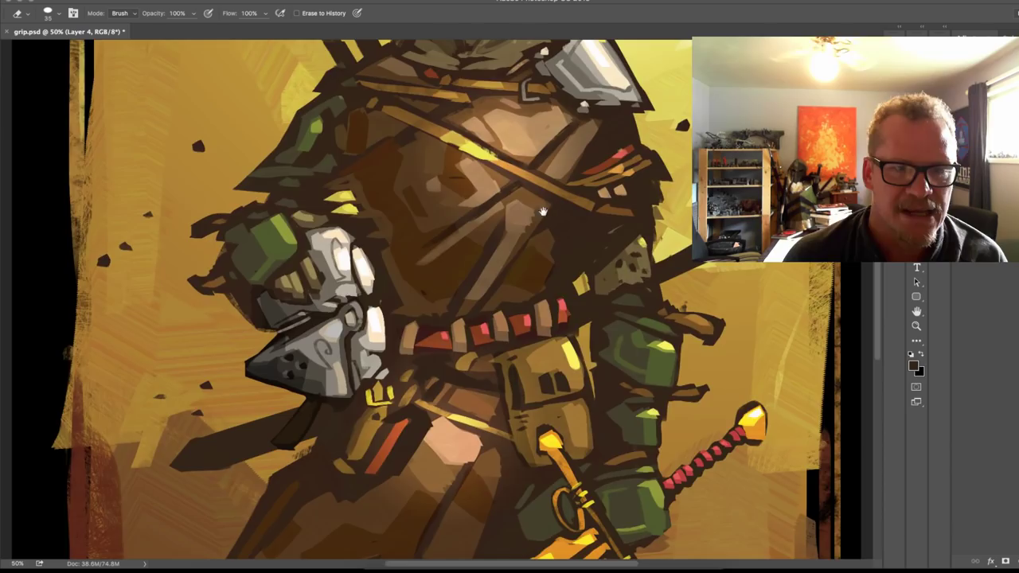
pyautogui.moveTo(543, 212); pyautogui.dragTo(506, 550)
pyautogui.moveTo(623, 385); pyautogui.dragTo(690, 178)
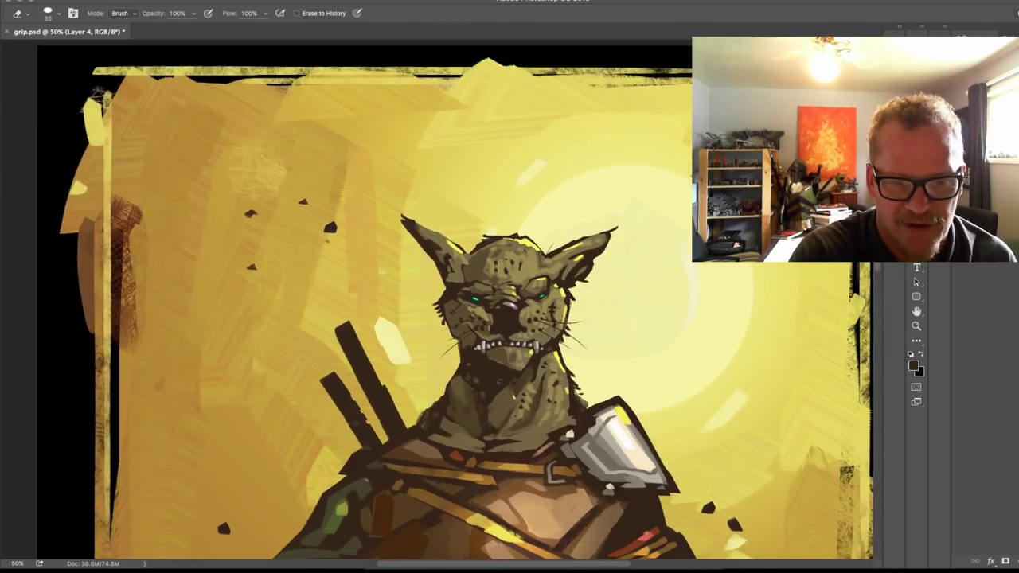
pyautogui.press('super+plus')
pyautogui.press('super+plus')
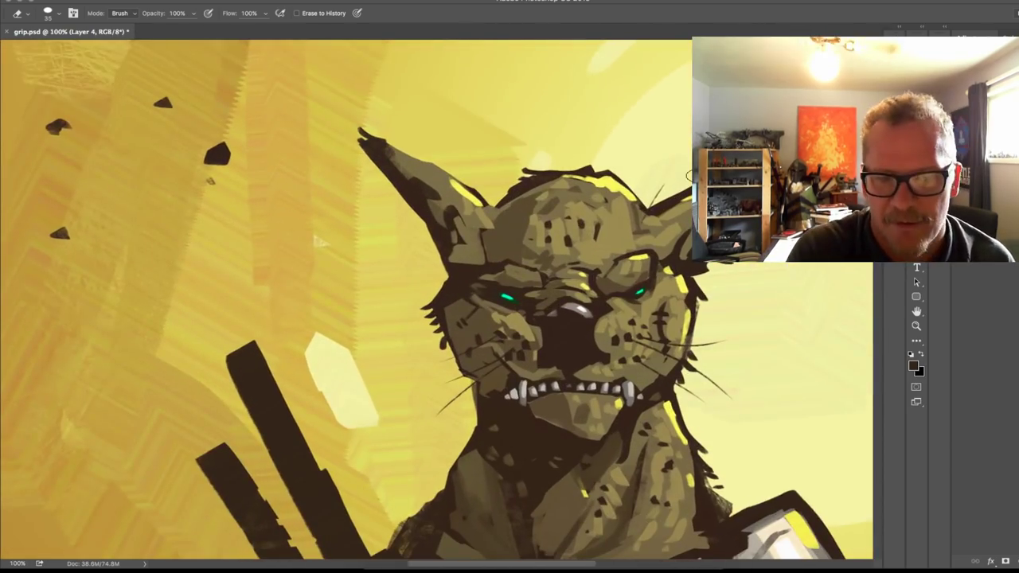
pyautogui.press('l')
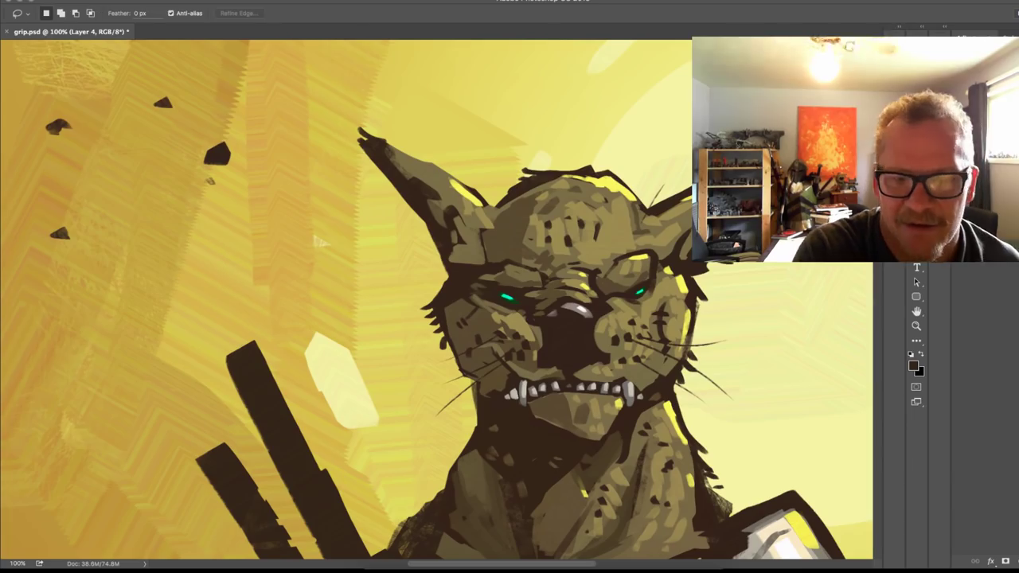
pyautogui.moveTo(646, 297)
pyautogui.mouseDown()
pyautogui.moveTo(635, 287)
pyautogui.moveTo(655, 306)
pyautogui.moveTo(645, 296)
pyautogui.mouseUp()
pyautogui.moveTo(503, 296); pyautogui.dragTo(517, 306)
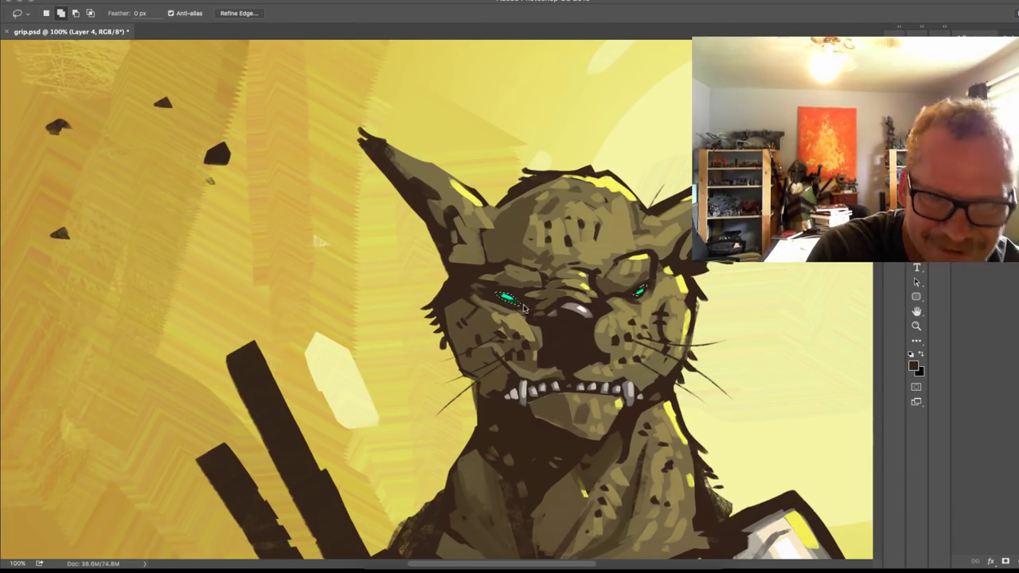
pyautogui.click(156, 0)
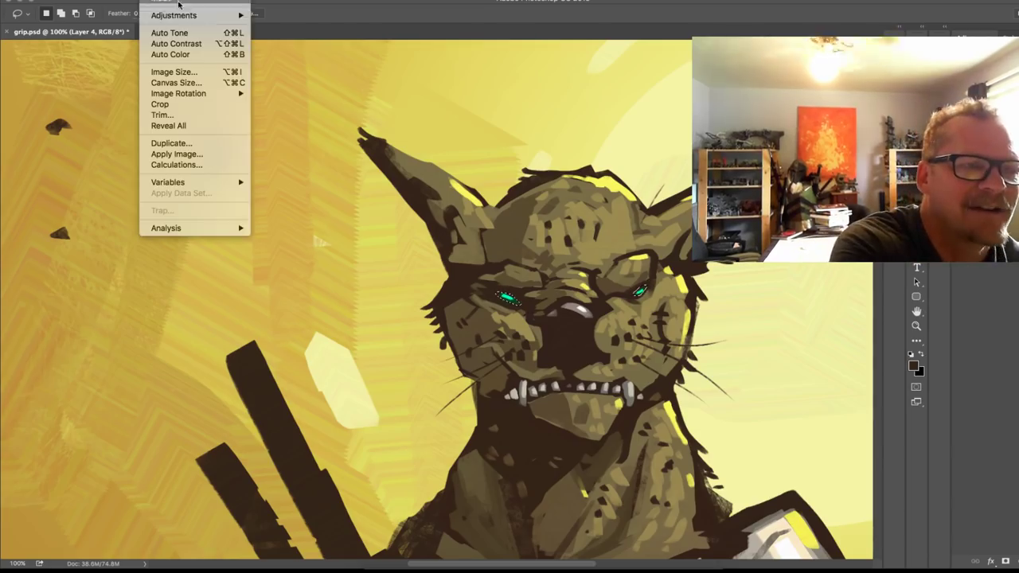
pyautogui.moveTo(199, 15)
pyautogui.click(318, 15)
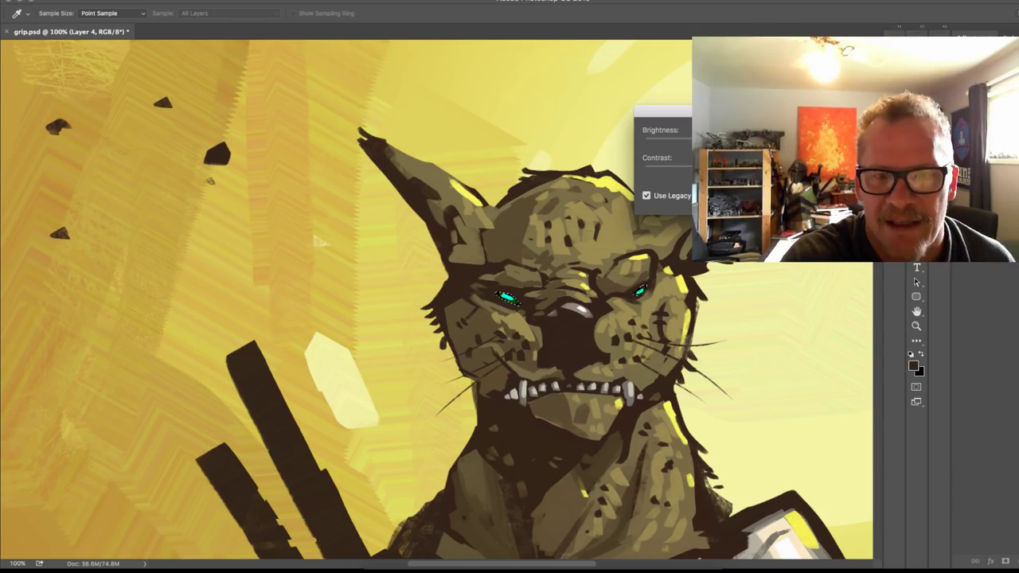
pyautogui.press('Return')
pyautogui.press('l')
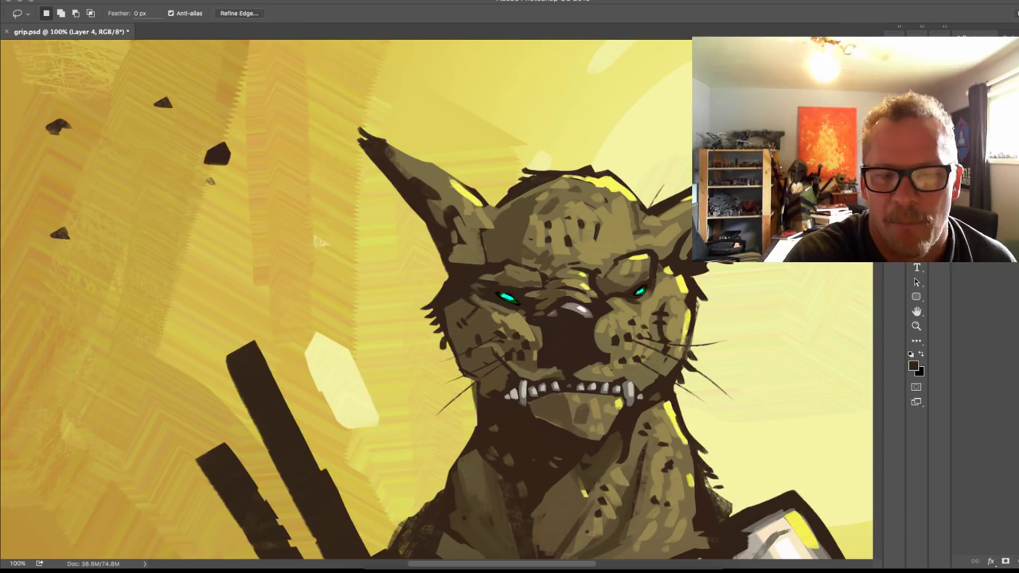
pyautogui.hotkey('ctrl', 'd')
# Step: Restore the default colours, darken the socket of the eye nearer the sun with black, and repaint its iris in sampled cyan
pyautogui.press('b')
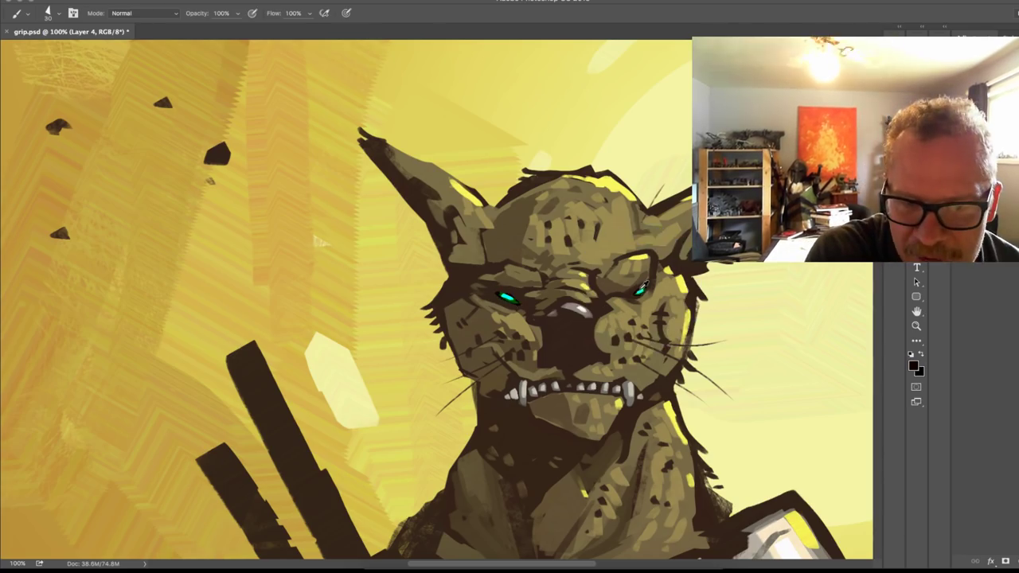
pyautogui.click(911, 354)
pyautogui.click(911, 355)
pyautogui.press('[')
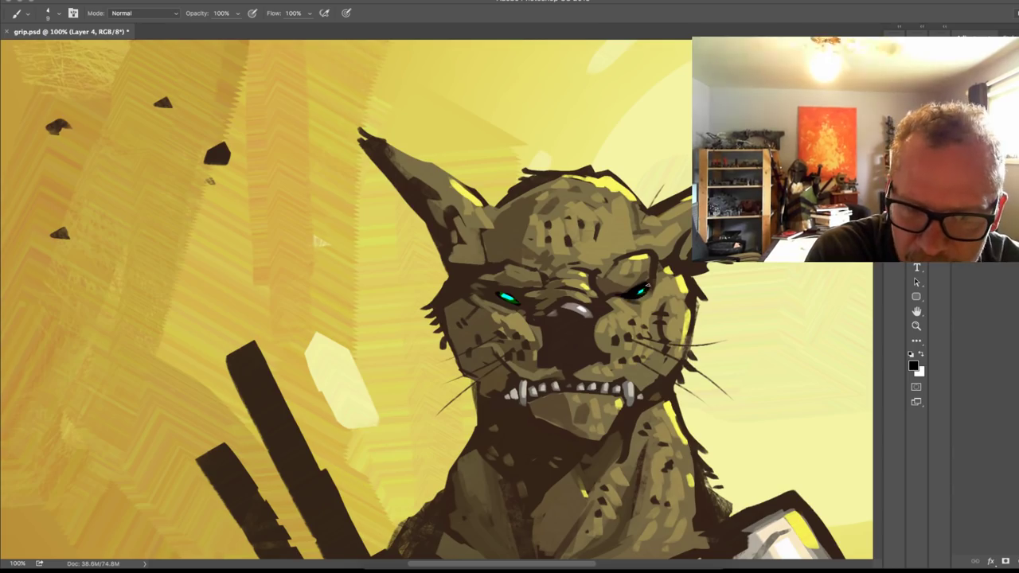
pyautogui.keyDown('alt'); pyautogui.click(642, 290); pyautogui.keyUp('alt')
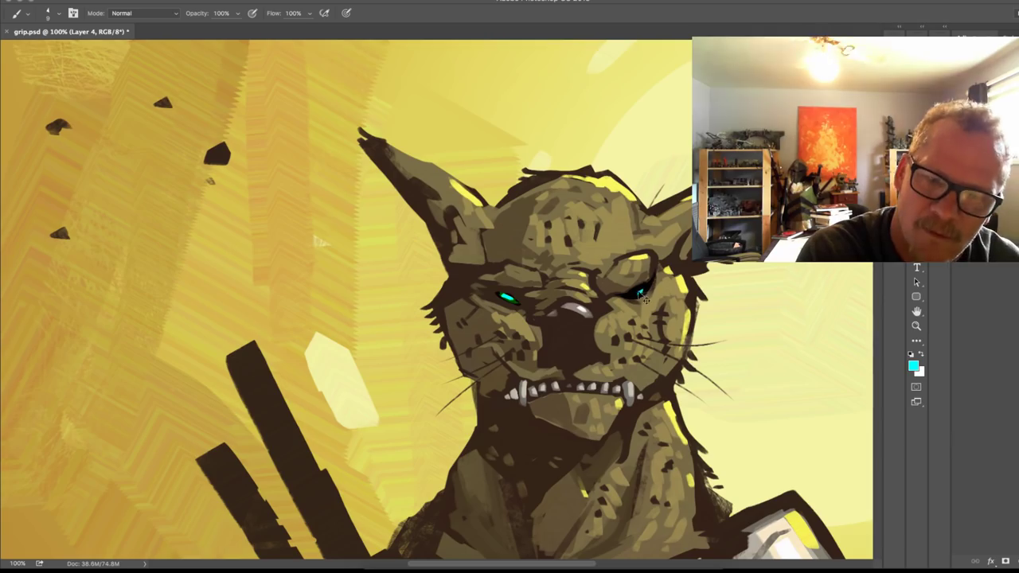
pyautogui.moveTo(635, 294); pyautogui.dragTo(646, 292)
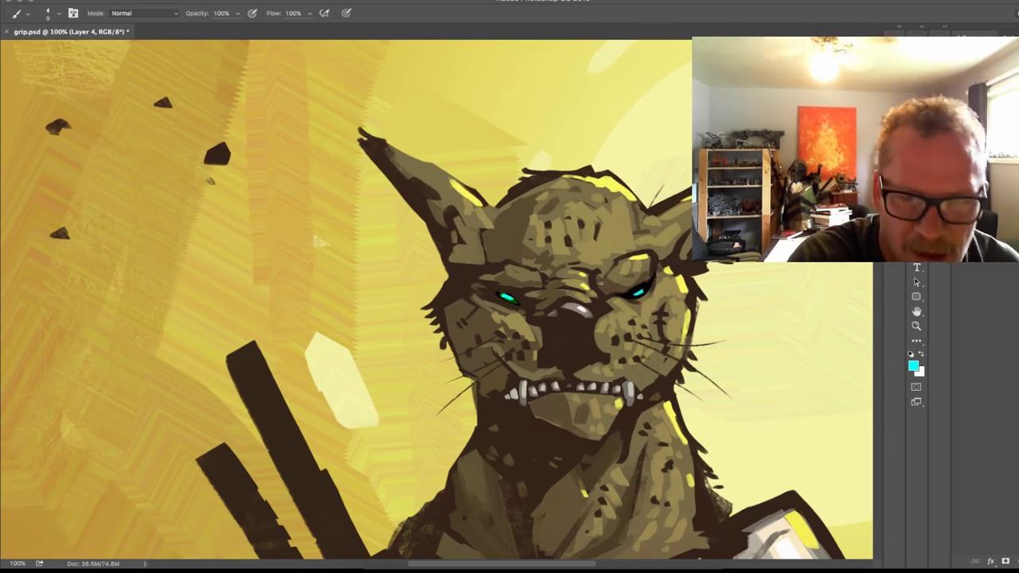
# Step: Sample black and paint fine dark lines around the other eye and its brow
pyautogui.keyDown('alt'); pyautogui.click(632, 294); pyautogui.keyUp('alt')
pyautogui.moveTo(512, 293)
pyautogui.mouseDown()
pyautogui.moveTo(525, 300)
pyautogui.moveTo(502, 292)
pyautogui.moveTo(511, 302)
pyautogui.mouseUp()
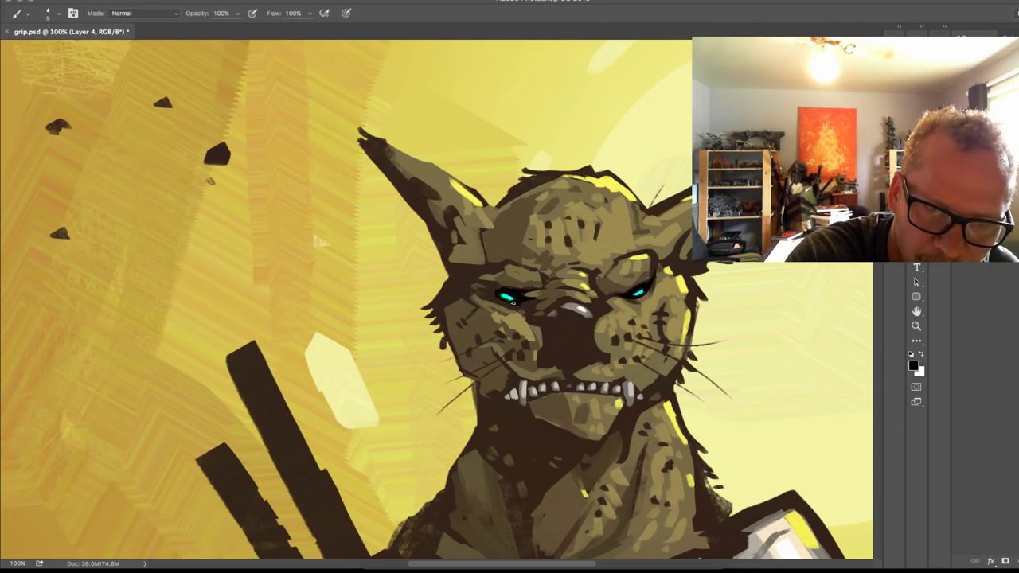
pyautogui.moveTo(500, 289)
pyautogui.mouseDown()
pyautogui.moveTo(481, 288)
pyautogui.moveTo(486, 274)
pyautogui.mouseUp()
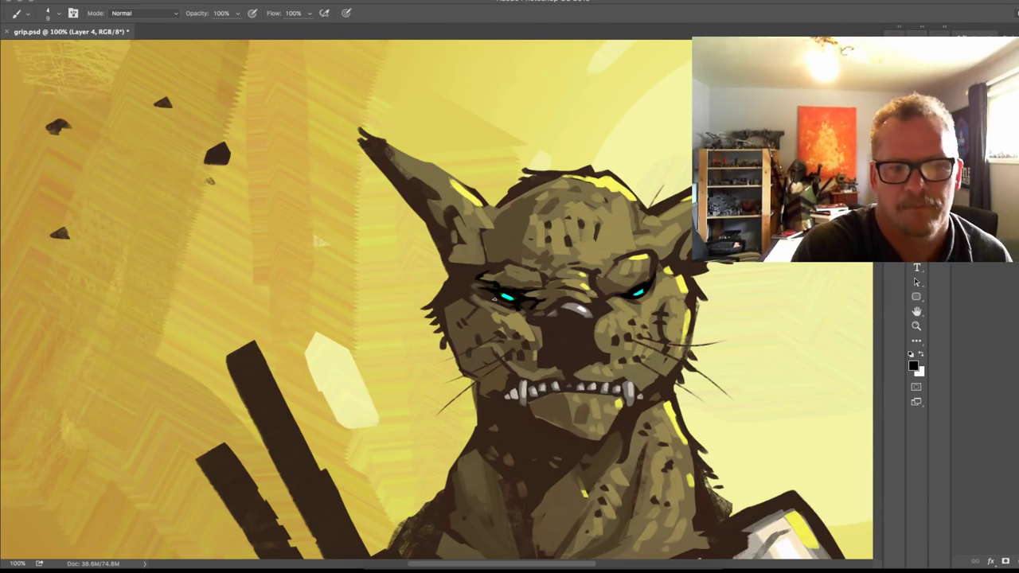
# Step: Deepen the nose, inner ears and mouth corner with black strokes, using a 25 px brush for the nose
pyautogui.moveTo(576, 304); pyautogui.dragTo(594, 307)
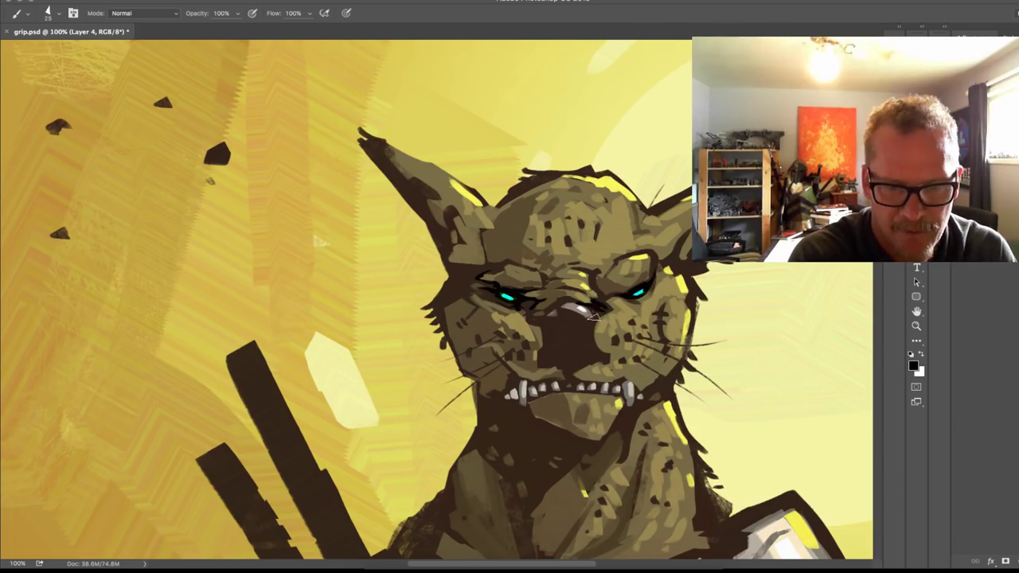
pyautogui.moveTo(596, 311)
pyautogui.mouseDown()
pyautogui.moveTo(568, 315)
pyautogui.moveTo(551, 323)
pyautogui.moveTo(559, 359)
pyautogui.moveTo(581, 327)
pyautogui.moveTo(594, 356)
pyautogui.moveTo(570, 366)
pyautogui.mouseUp()
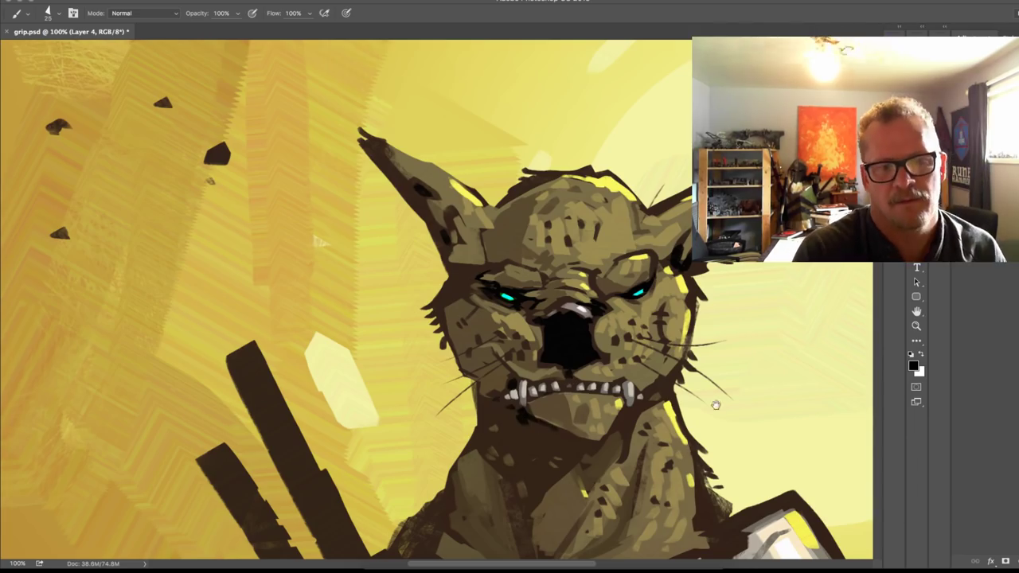
pyautogui.moveTo(715, 405); pyautogui.dragTo(750, 337)
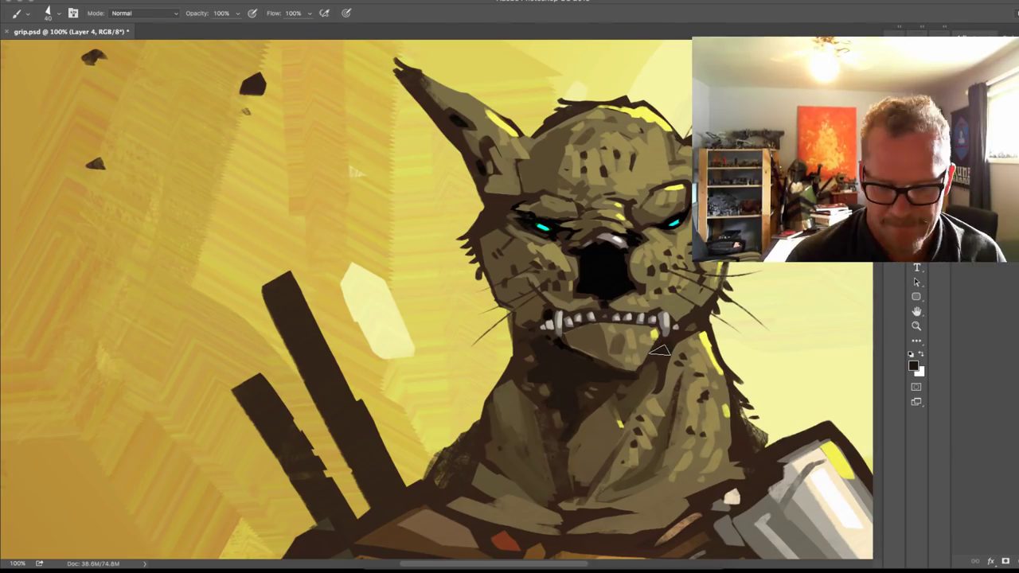
pyautogui.hotkey('ctrl', '-')
pyautogui.hotkey('ctrl', '+')
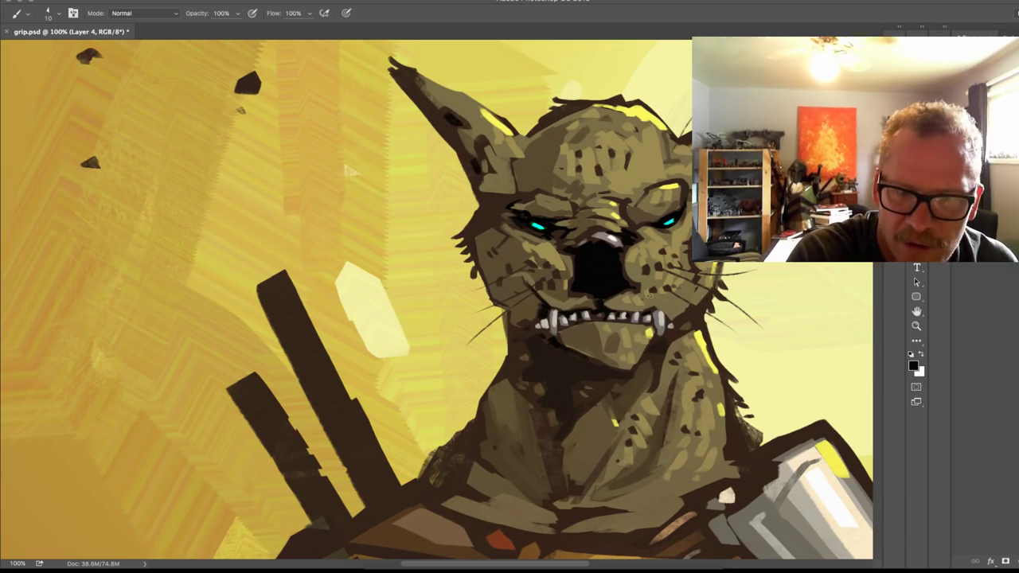
# Step: Touch up the dark edges around the mouth corners and jaw with sampled dark tones, and save grip.psd
pyautogui.keyDown('alt'); pyautogui.click(657, 337); pyautogui.keyUp('alt')
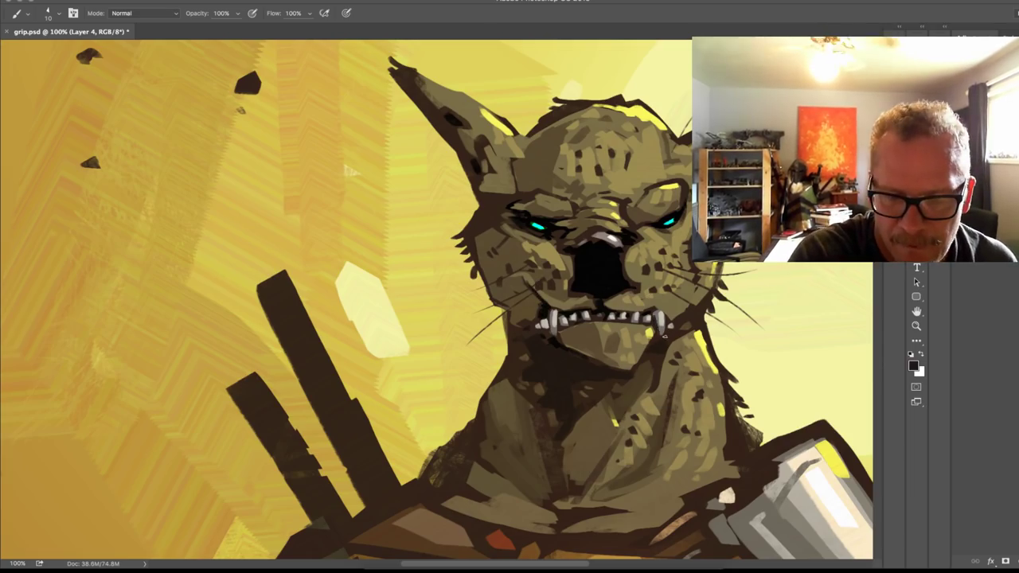
pyautogui.keyDown('alt'); pyautogui.click(560, 324); pyautogui.keyUp('alt')
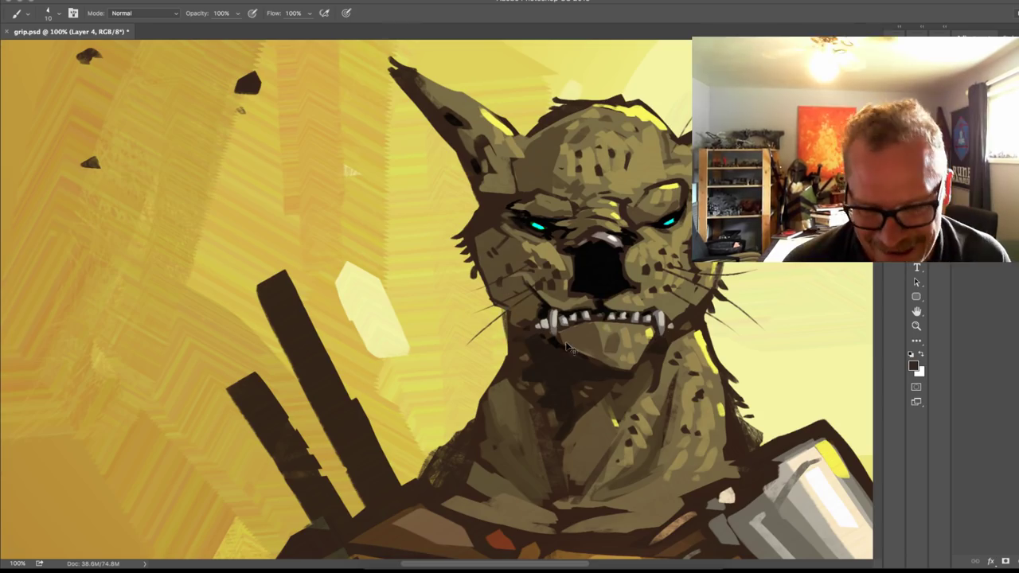
pyautogui.press('super+minus')
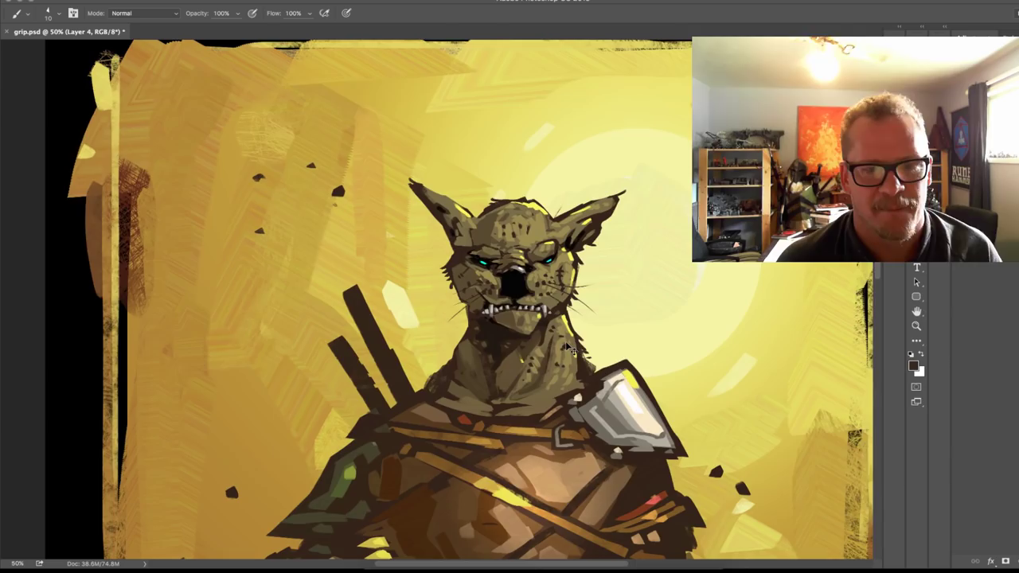
pyautogui.moveTo(701, 448); pyautogui.dragTo(775, 357)
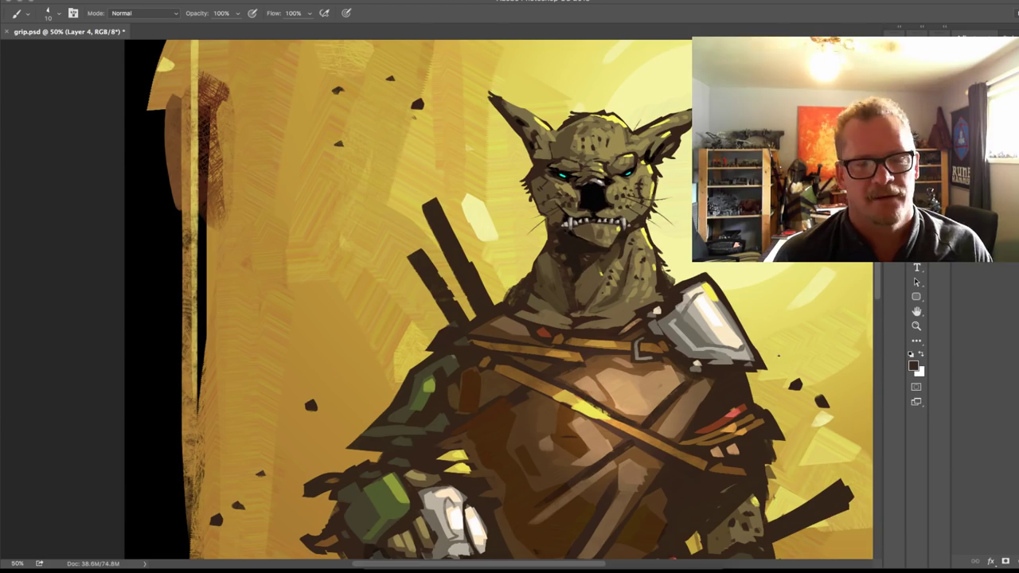
pyautogui.press('super+s')
# Step: Try a Color Balance adjustment on the figure's midtones with colour levels of +29, -5 and -3
pyautogui.hotkey('ctrl', '-')
pyautogui.hotkey('ctrl', '-')
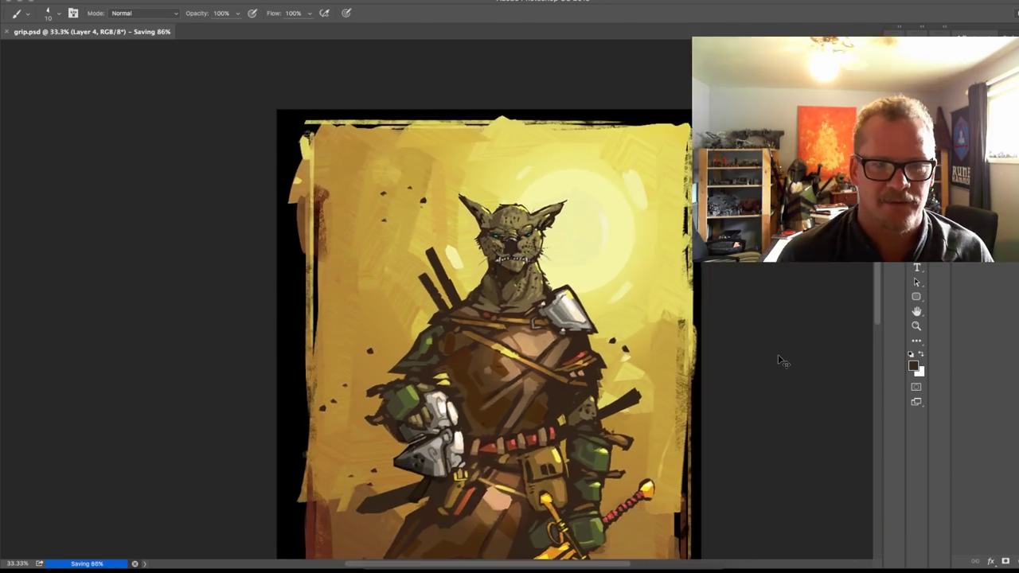
pyautogui.hotkey('ctrl', '-')
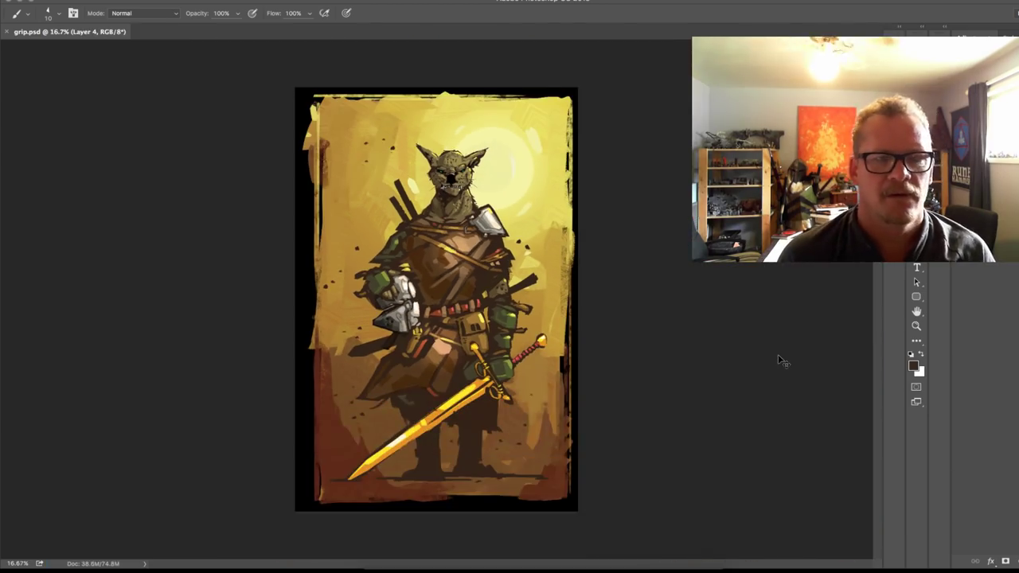
pyautogui.hotkey('ctrl', '+')
pyautogui.moveTo(778, 361); pyautogui.dragTo(566, 438)
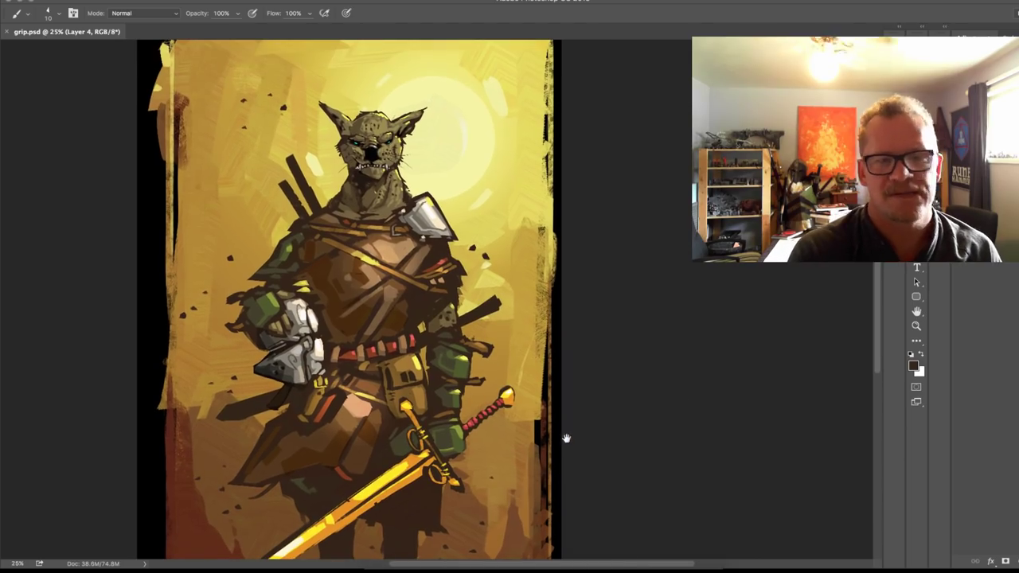
pyautogui.press('super+b')
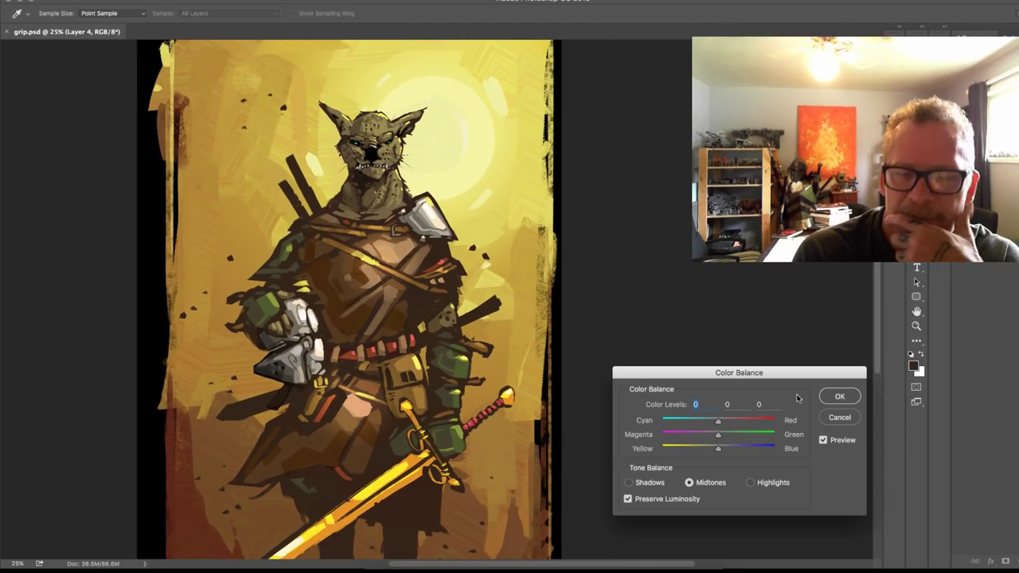
pyautogui.click(693, 449)
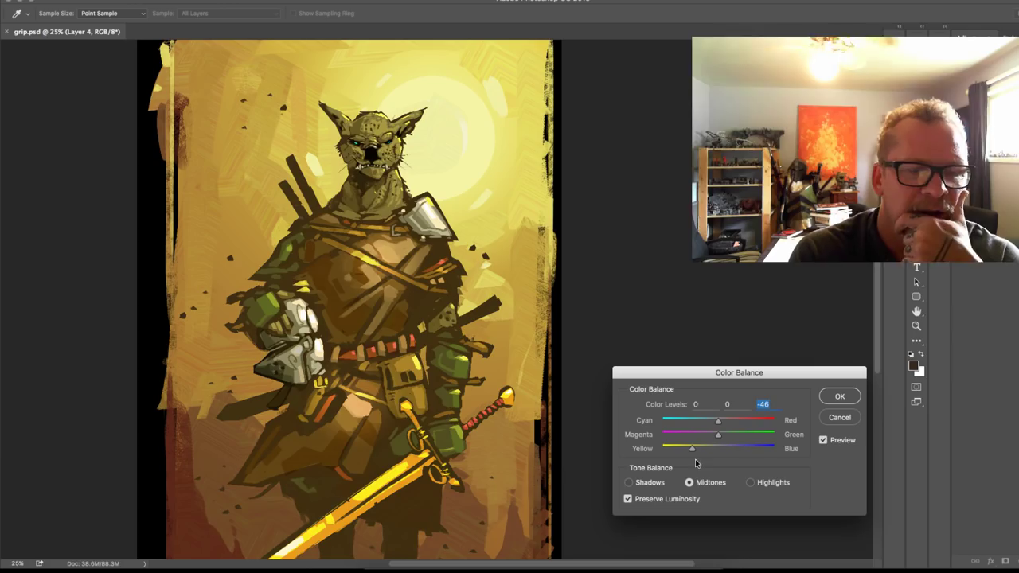
pyautogui.click(759, 449)
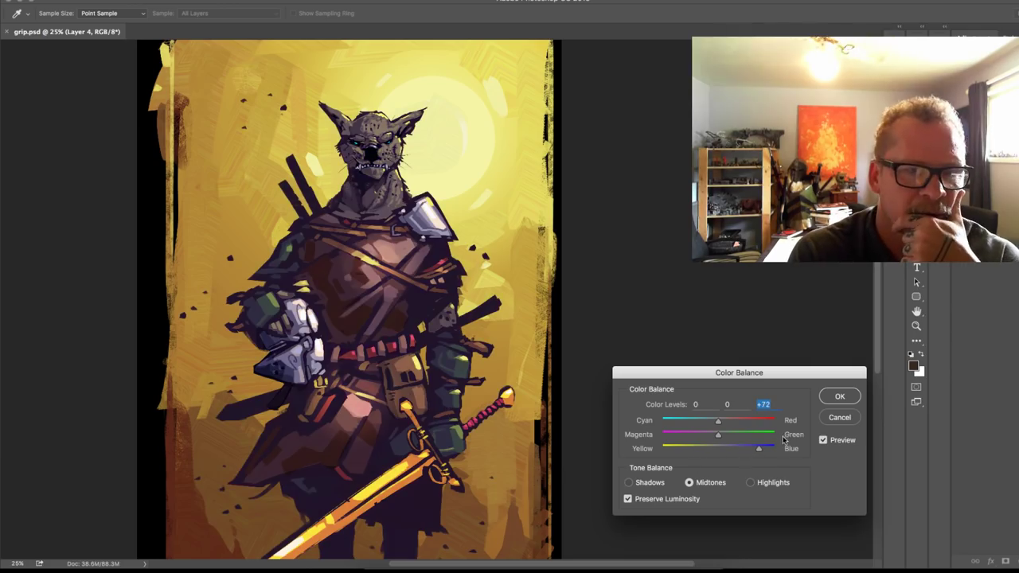
pyautogui.moveTo(720, 450); pyautogui.dragTo(719, 452)
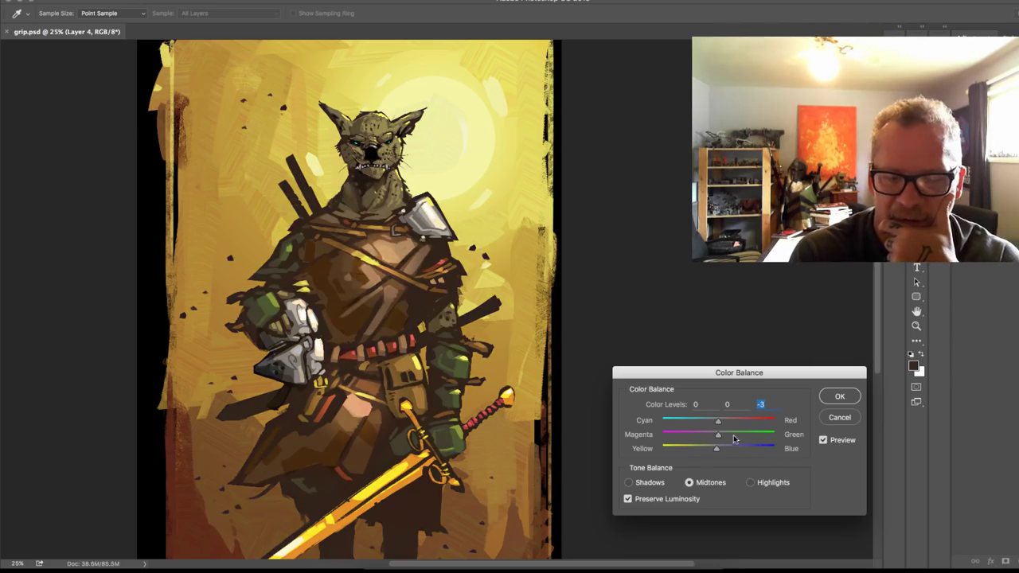
pyautogui.click(776, 434)
pyautogui.click(715, 434)
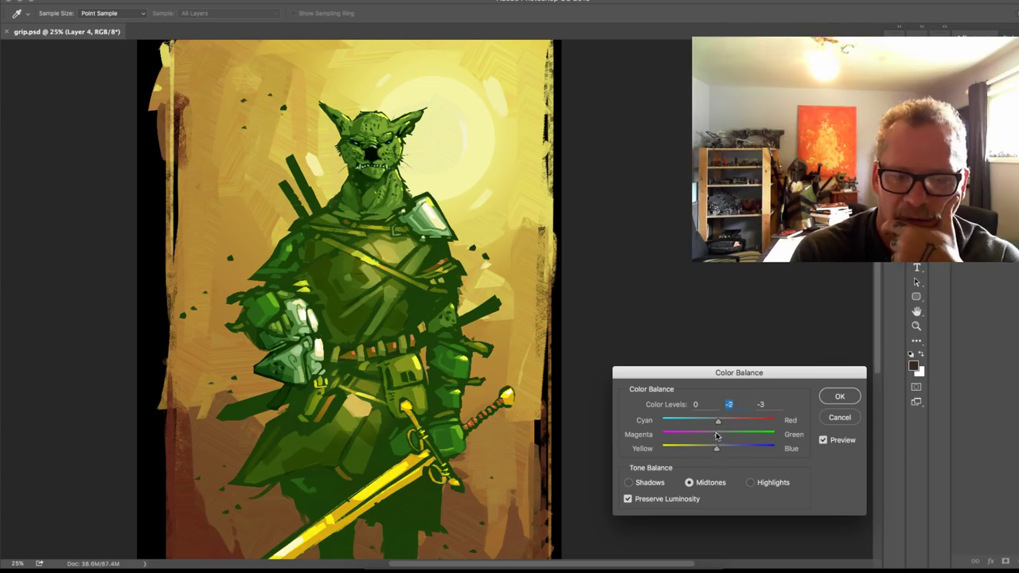
pyautogui.click(743, 420)
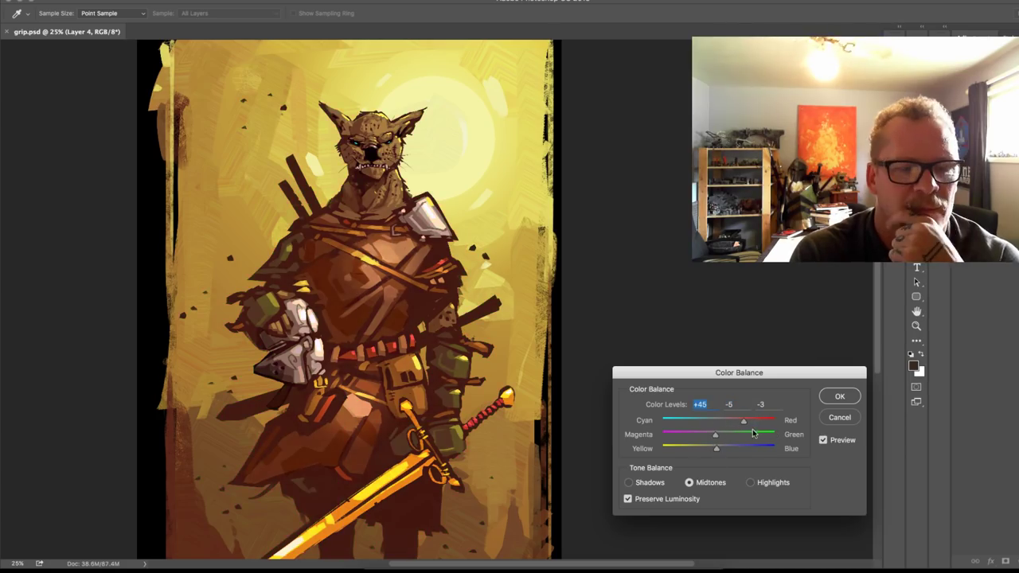
pyautogui.click(734, 422)
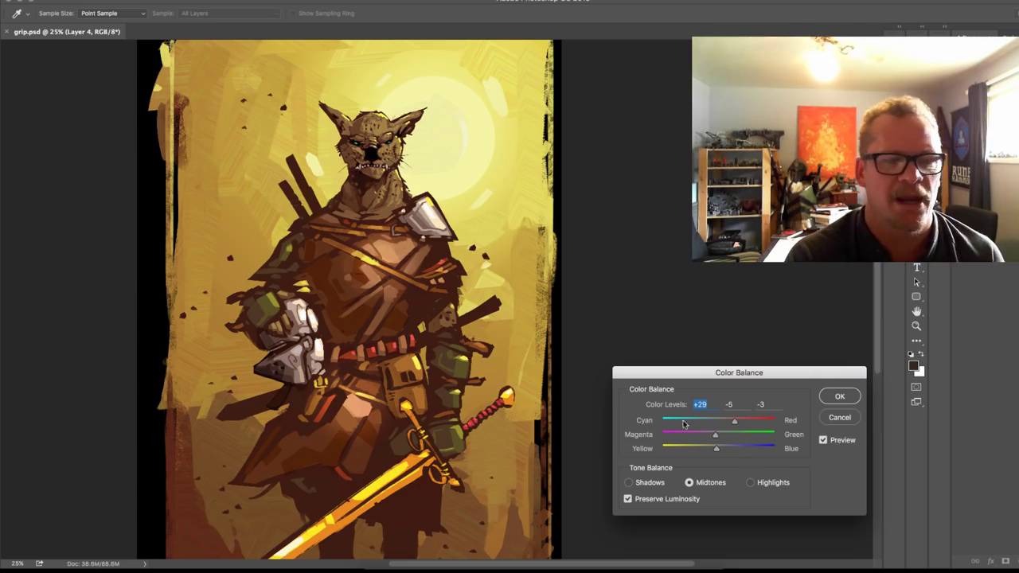
pyautogui.click(841, 395)
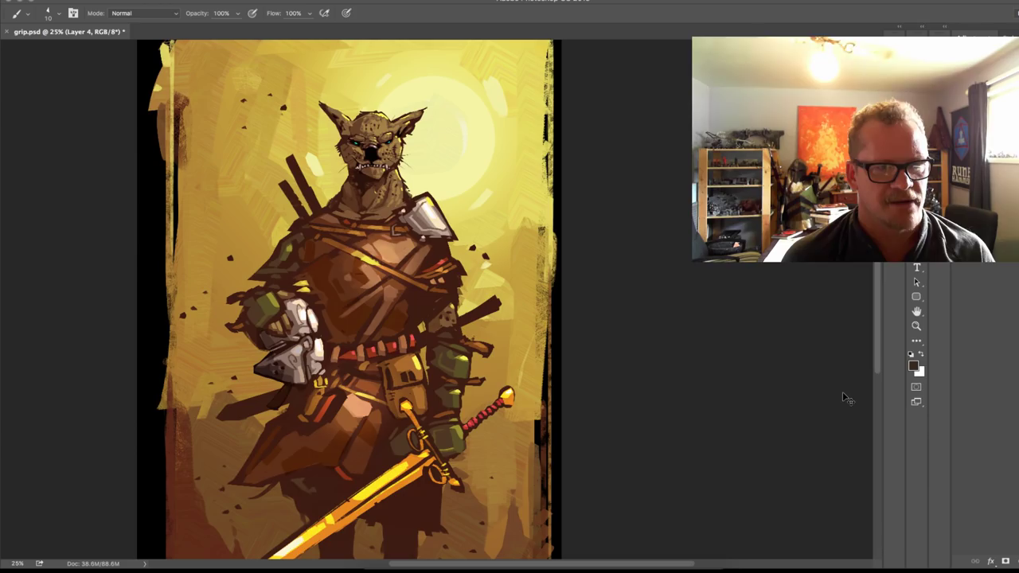
# Step: Compare the figure with and without the Color Balance adjustment, and leave the adjustment undone
pyautogui.press('super+s')
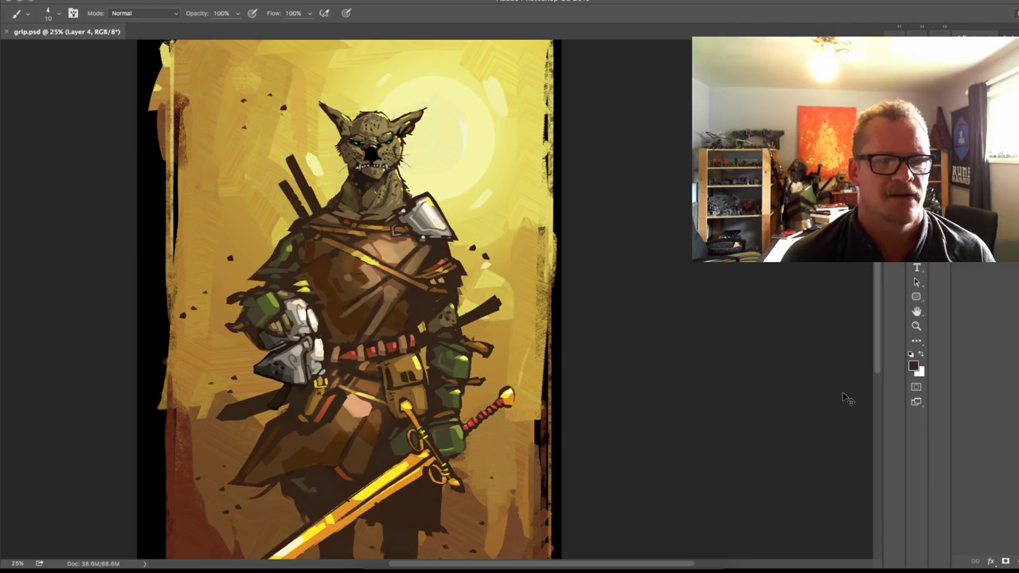
pyautogui.press('super+z')
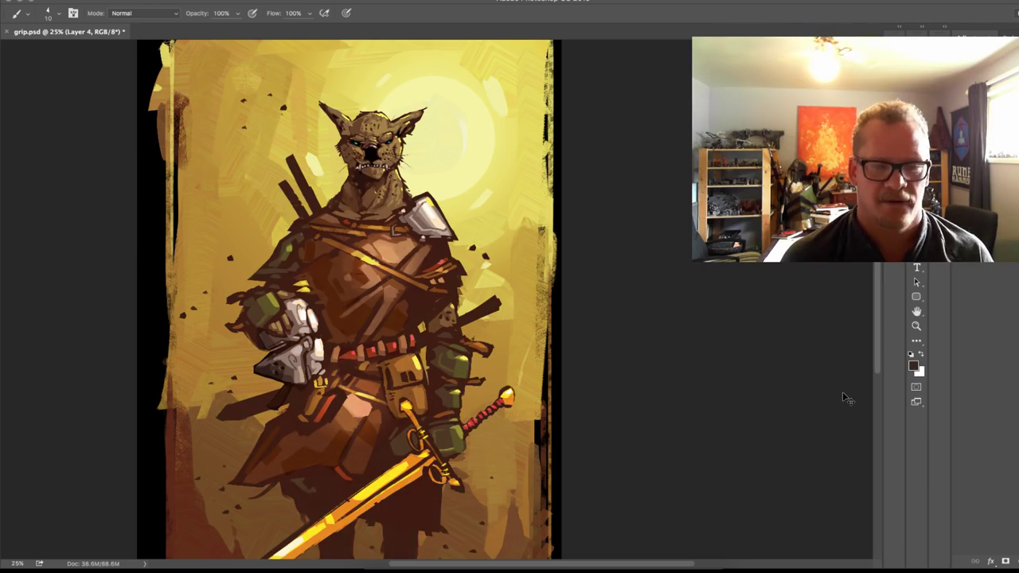
pyautogui.press('super+minus')
pyautogui.press('super+minus')
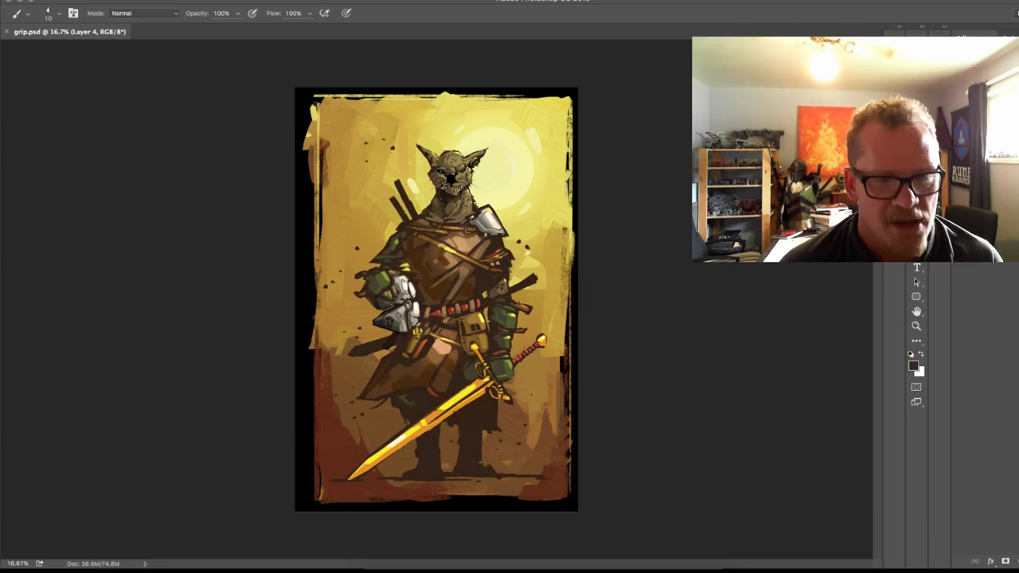
# Step: Strengthen the figure's contrast with a Brightness/Contrast adjustment using the legacy option, and return to the Brush tool
pyautogui.click(156, 0)
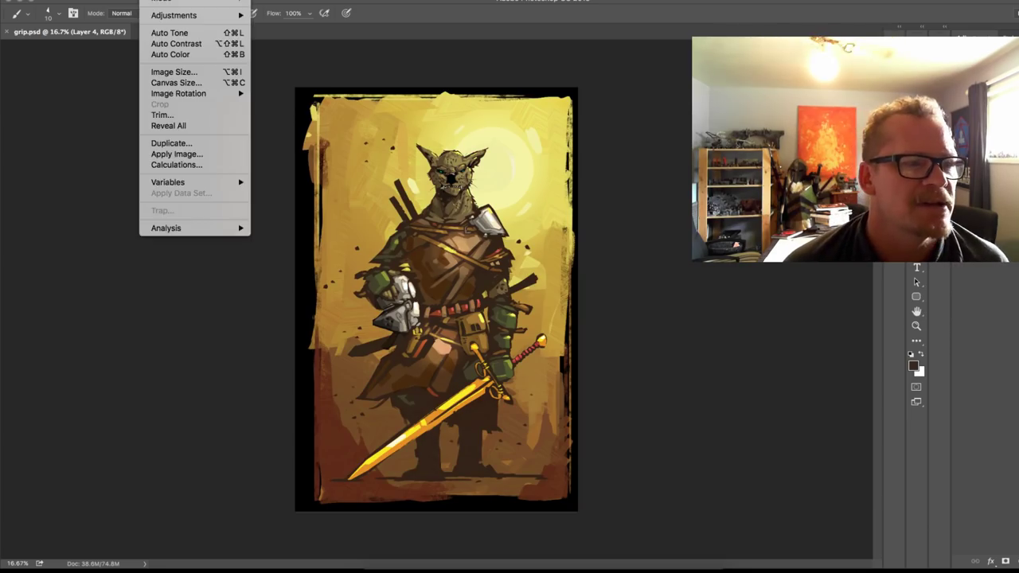
pyautogui.moveTo(179, 15)
pyautogui.click(265, 16)
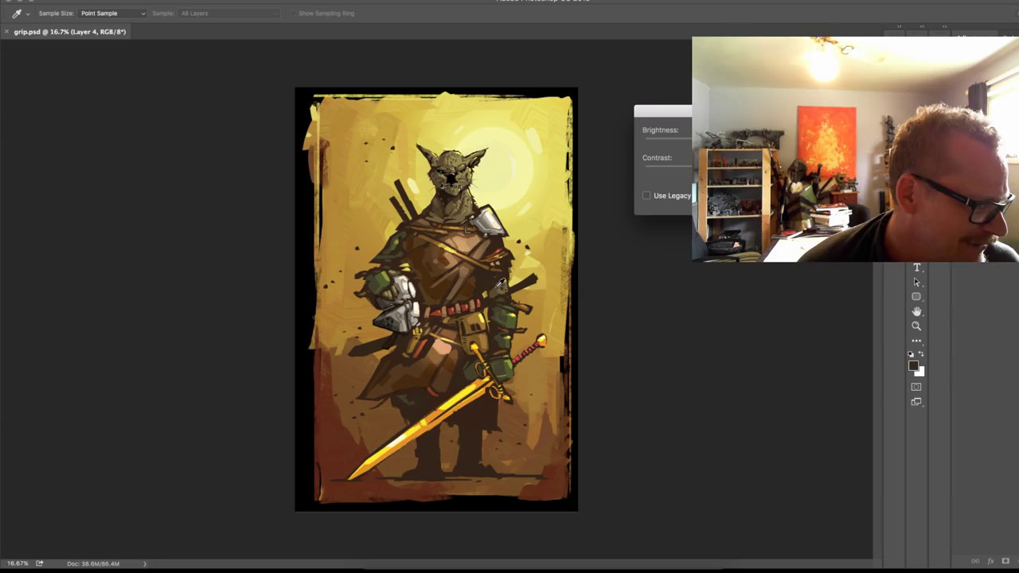
pyautogui.click(658, 197)
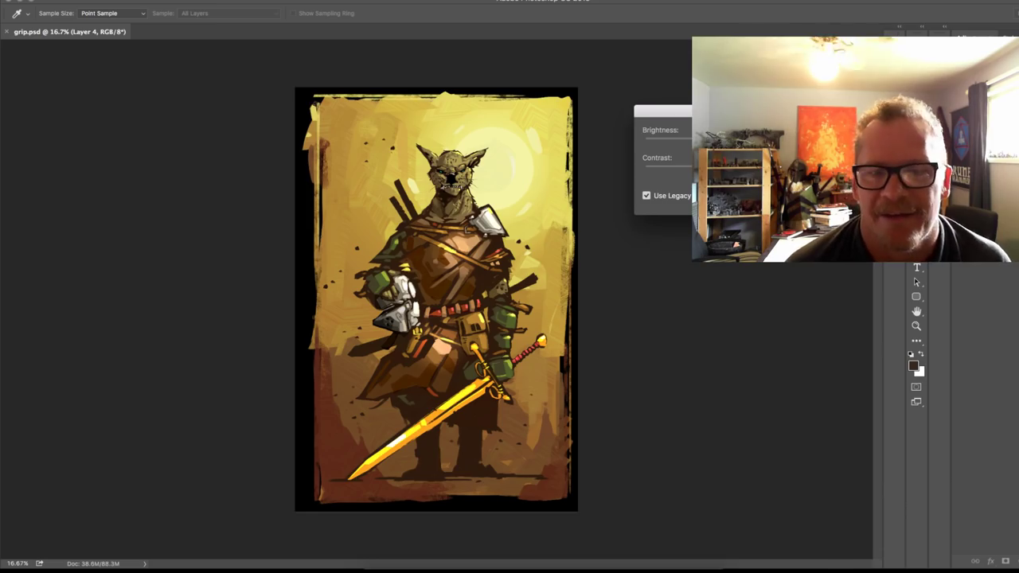
pyautogui.press('Return')
pyautogui.press('b')
# Step: Sample brown and peach from the skirt armour and paint a peach highlight beside its front seam with a 40 px brush
pyautogui.hotkey('ctrl', '+')
pyautogui.hotkey('ctrl', '+')
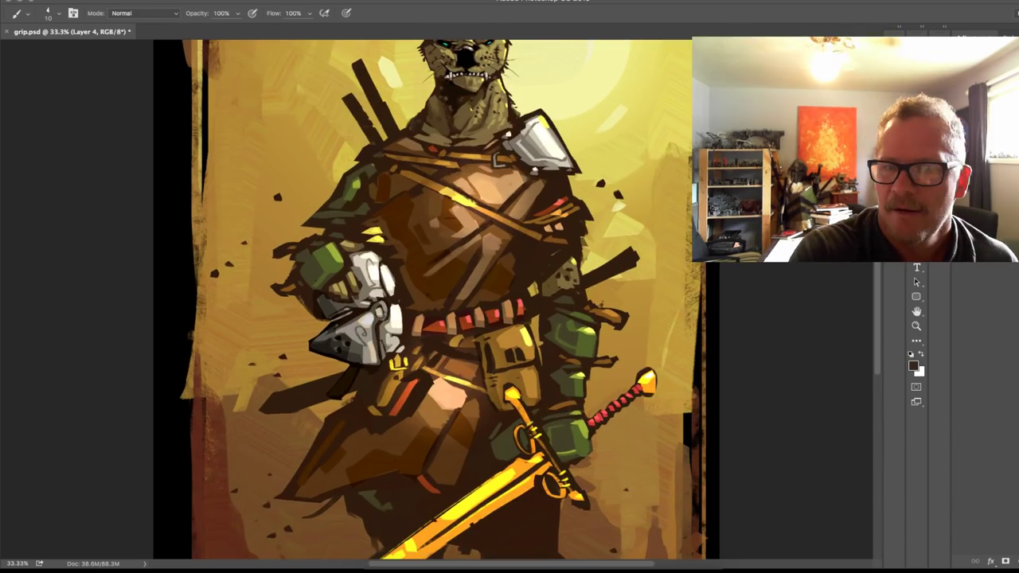
pyautogui.keyDown('alt'); pyautogui.click(472, 392); pyautogui.keyUp('alt')
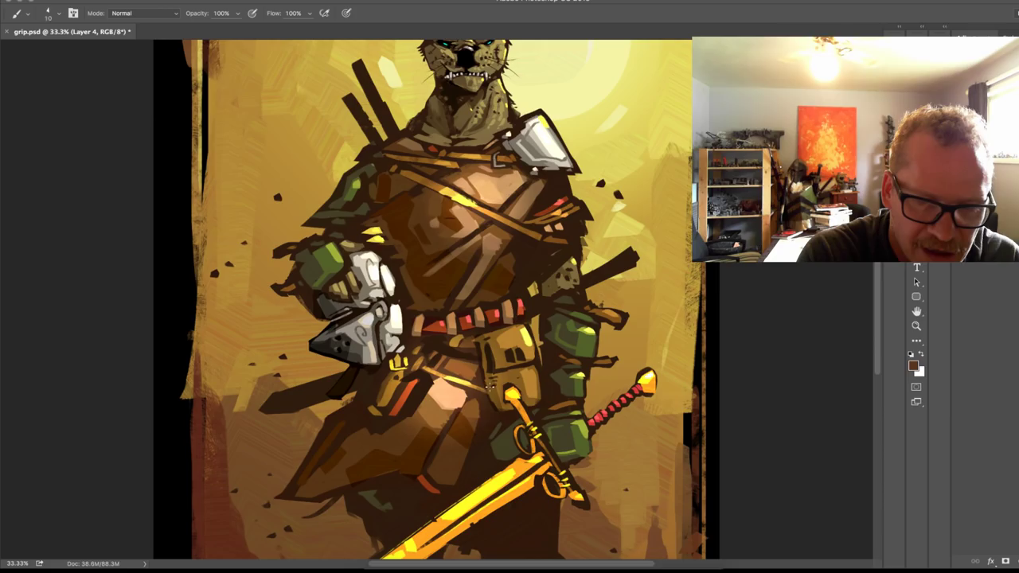
pyautogui.press(']')
pyautogui.press(']')
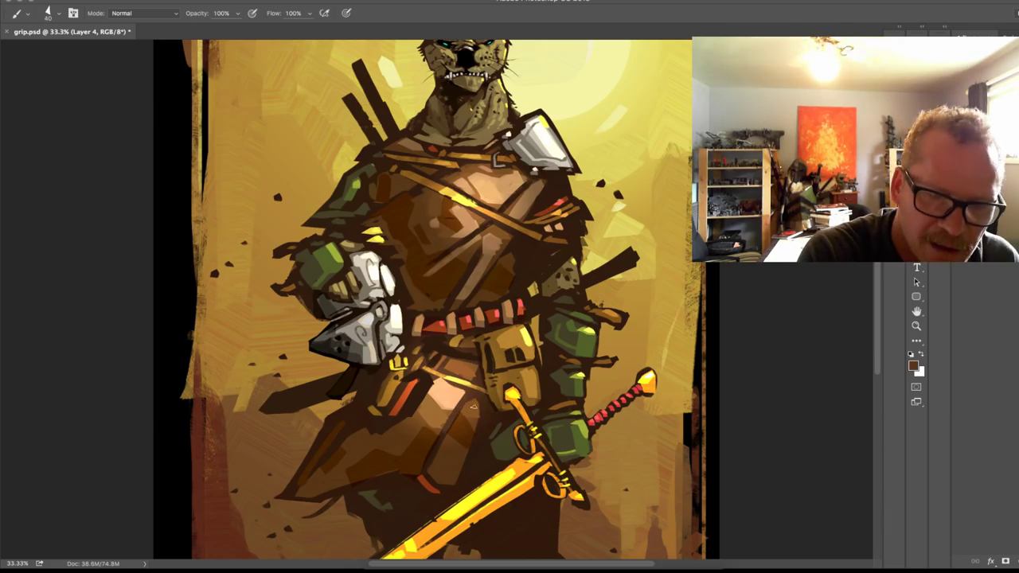
pyautogui.keyDown('alt'); pyautogui.click(437, 379); pyautogui.keyUp('alt')
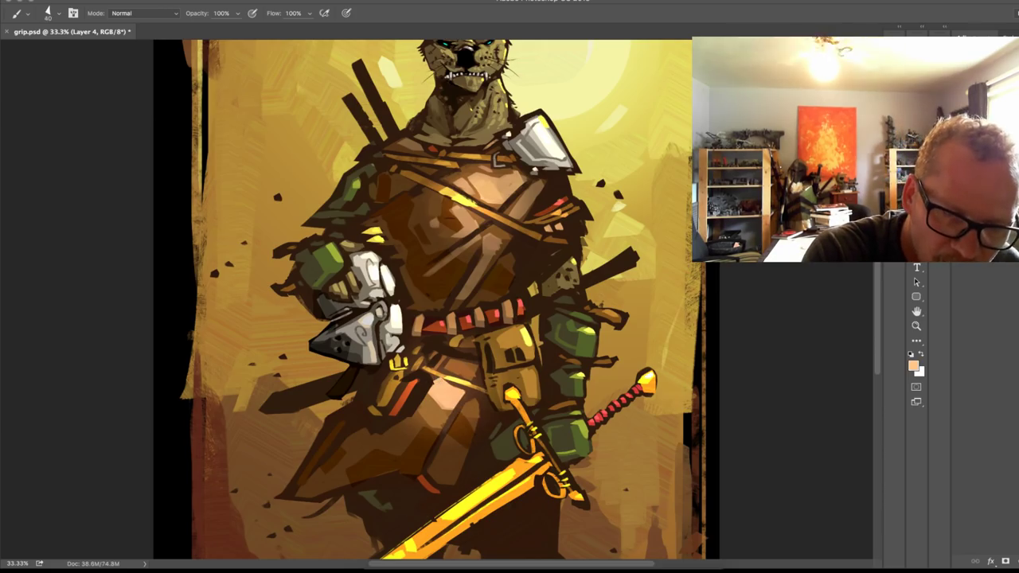
pyautogui.keyDown('alt'); pyautogui.click(468, 389); pyautogui.keyUp('alt')
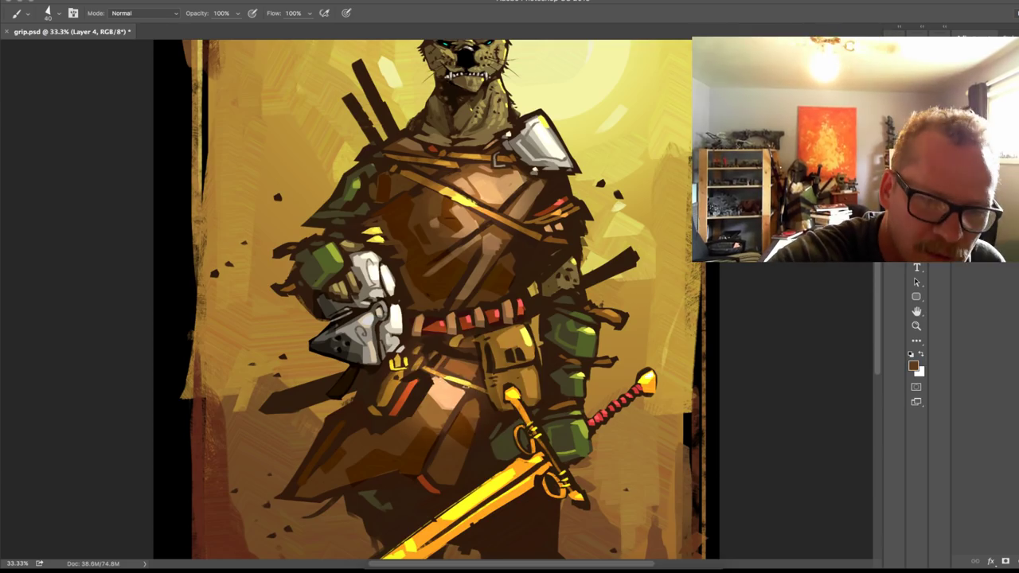
pyautogui.keyDown('alt'); pyautogui.click(436, 381); pyautogui.keyUp('alt')
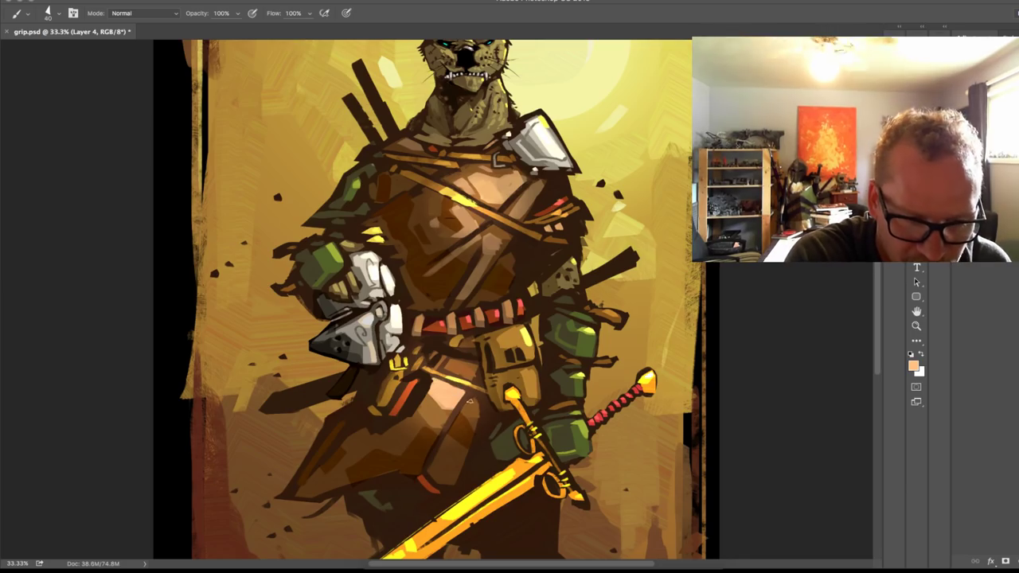
pyautogui.moveTo(467, 401); pyautogui.dragTo(474, 404)
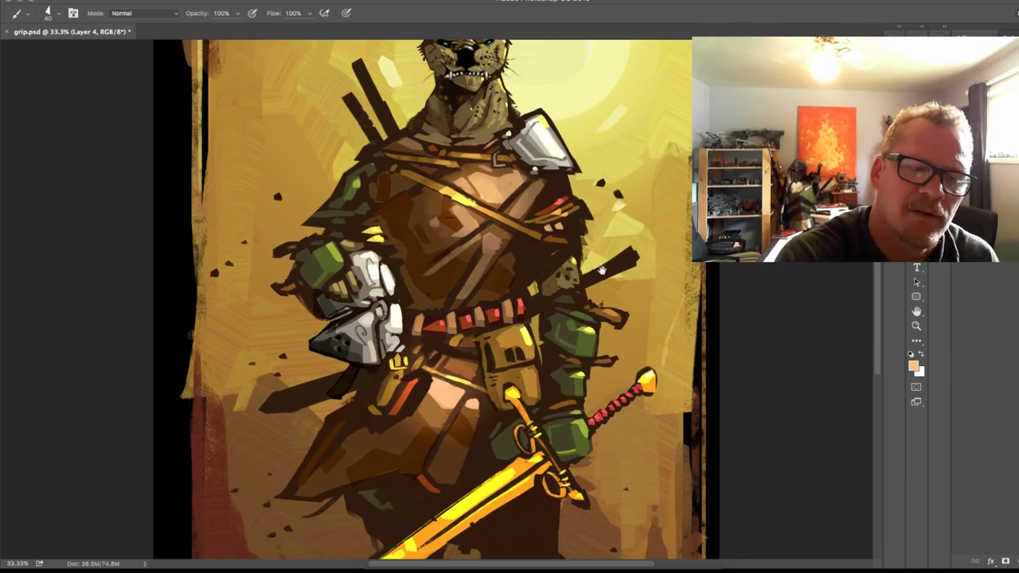
# Step: Sample peach and brown tones from the chest and touch up the highlights and shadows of the leather tunic
pyautogui.scroll(-2, 469, 374)
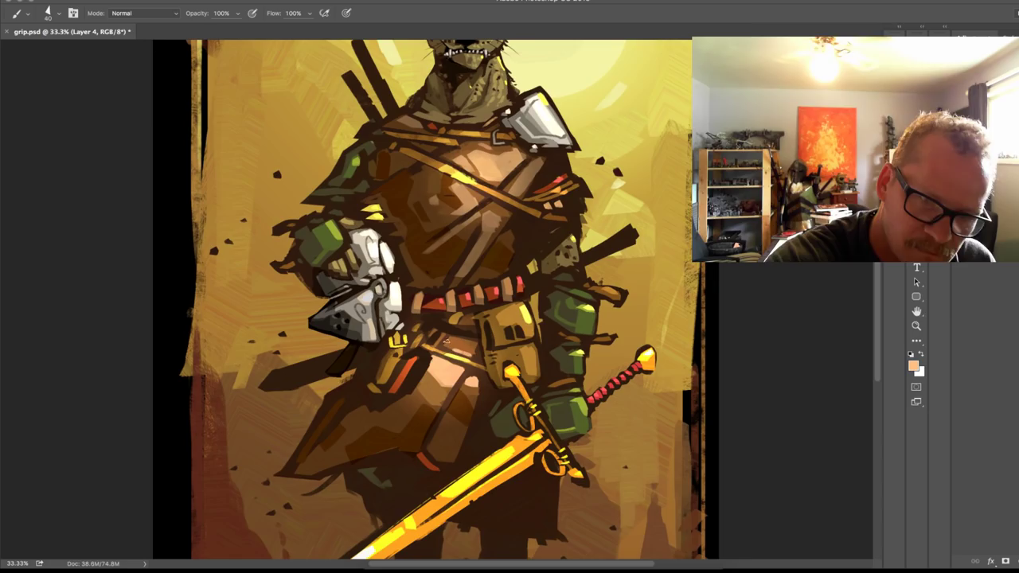
pyautogui.scroll(5, 445, 336)
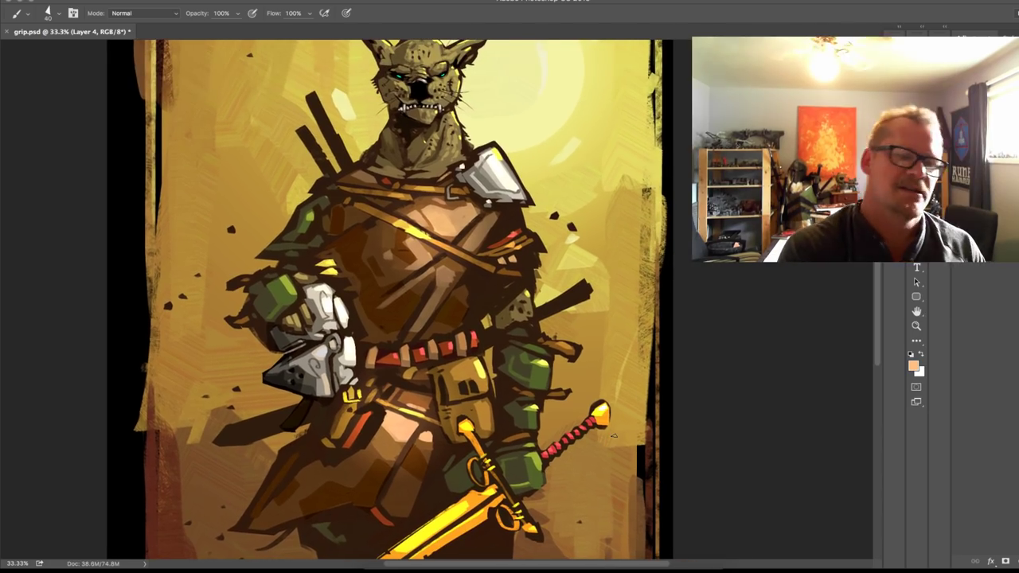
pyautogui.keyDown('alt'); pyautogui.click(421, 240); pyautogui.keyUp('alt')
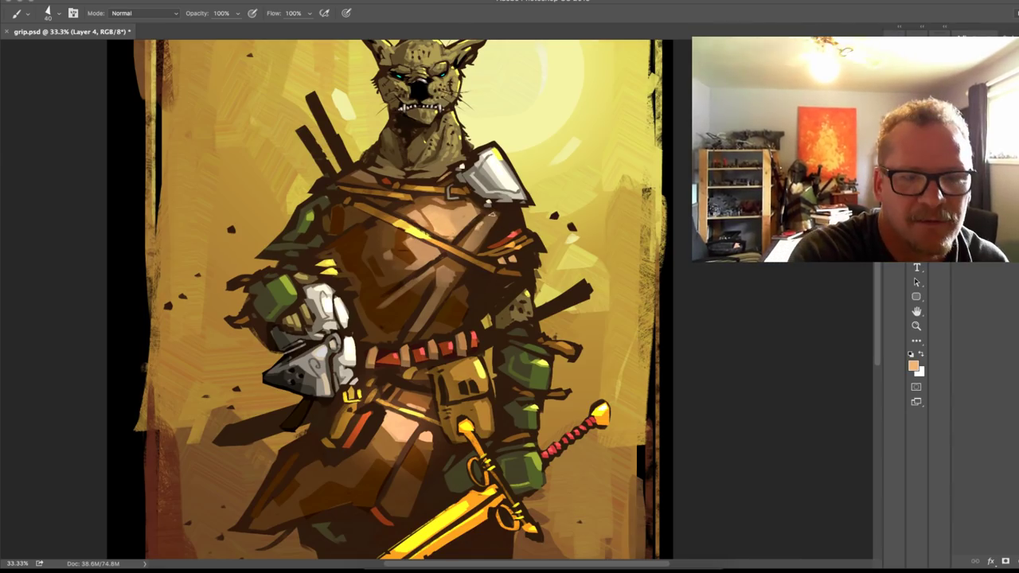
pyautogui.keyDown('alt'); pyautogui.click(452, 286); pyautogui.keyUp('alt')
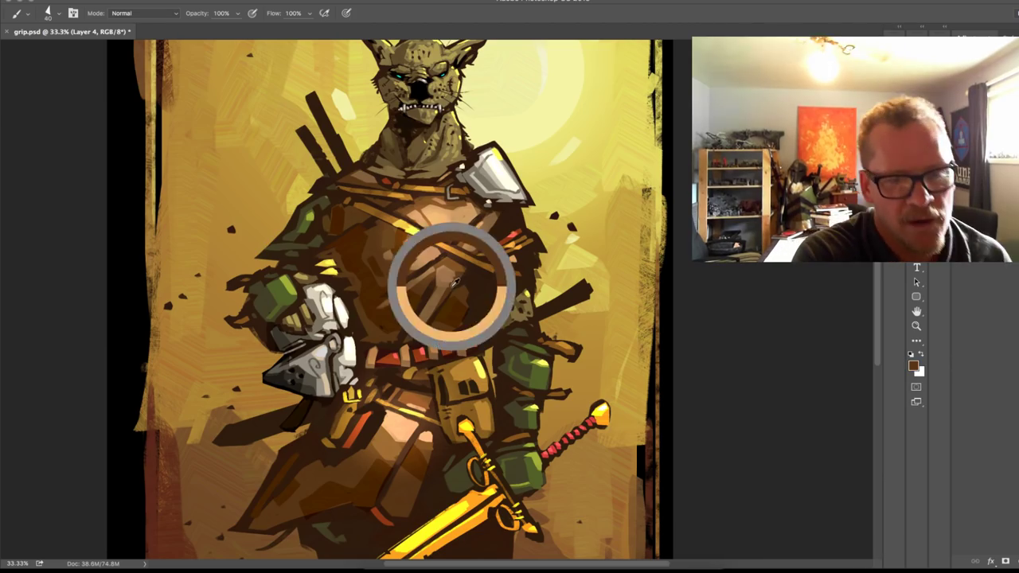
pyautogui.moveTo(608, 261); pyautogui.dragTo(679, 179)
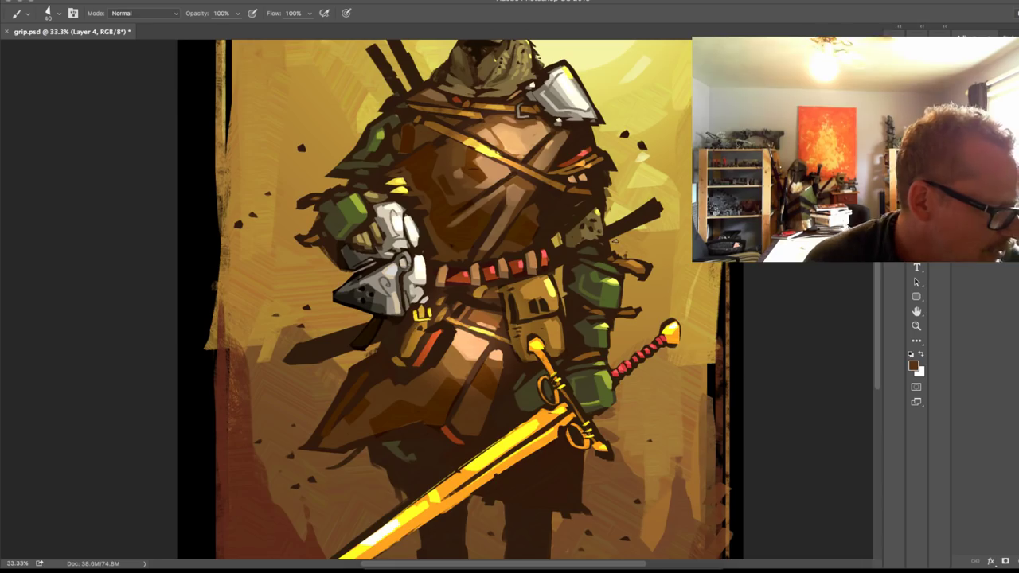
pyautogui.moveTo(653, 326); pyautogui.dragTo(621, 422)
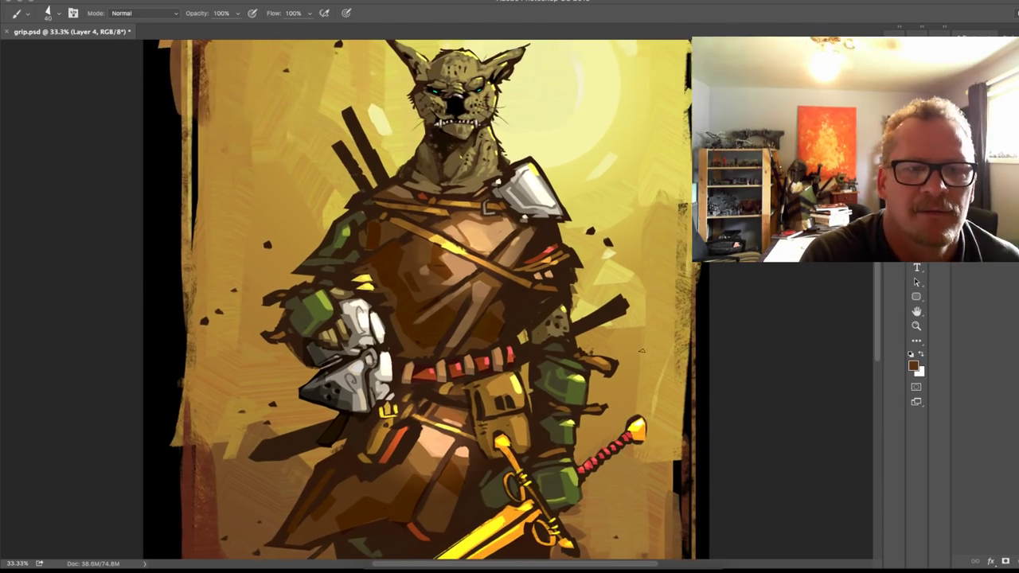
pyautogui.moveTo(642, 351); pyautogui.dragTo(614, 444)
pyautogui.hotkey('ctrl', '+')
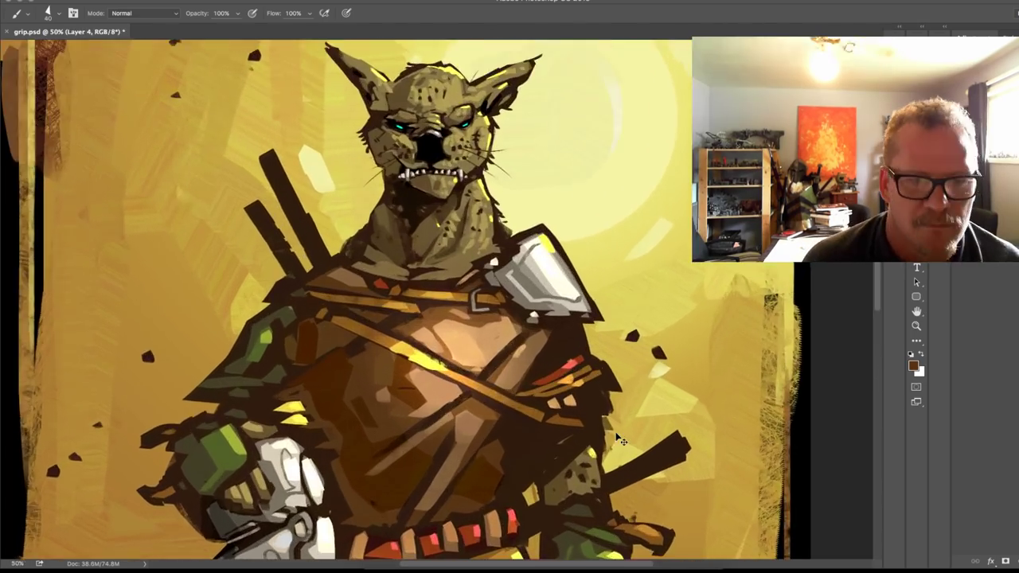
# Step: Paint the cat's nose dark brown and shade its underside with sampled black using a 20 px brush
pyautogui.press('super+plus')
pyautogui.moveTo(572, 281); pyautogui.dragTo(590, 419)
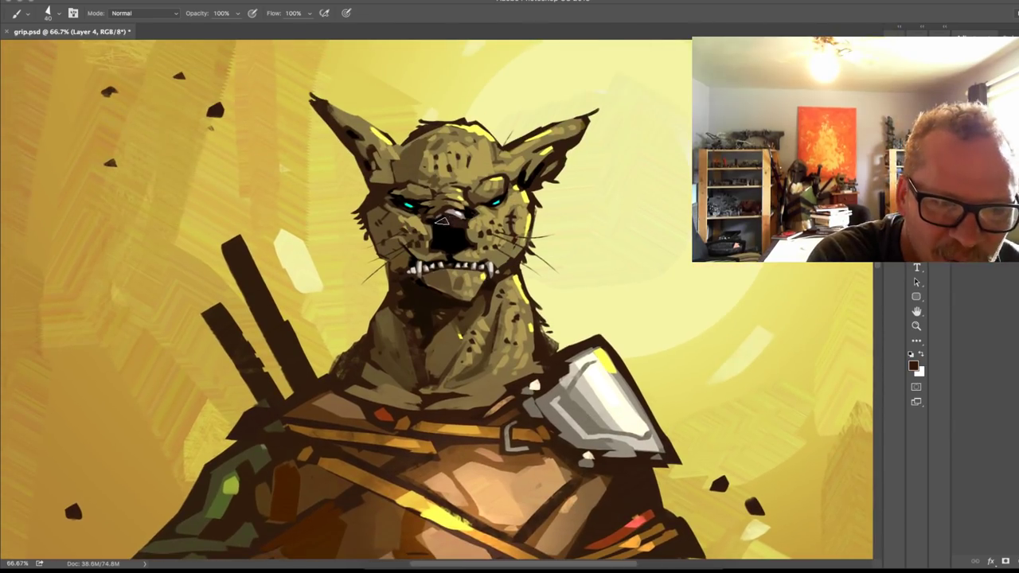
pyautogui.moveTo(446, 237)
pyautogui.mouseDown()
pyautogui.moveTo(463, 221)
pyautogui.moveTo(438, 223)
pyautogui.moveTo(449, 243)
pyautogui.moveTo(458, 227)
pyautogui.mouseUp()
pyautogui.keyDown('alt'); pyautogui.click(455, 223); pyautogui.keyUp('alt')
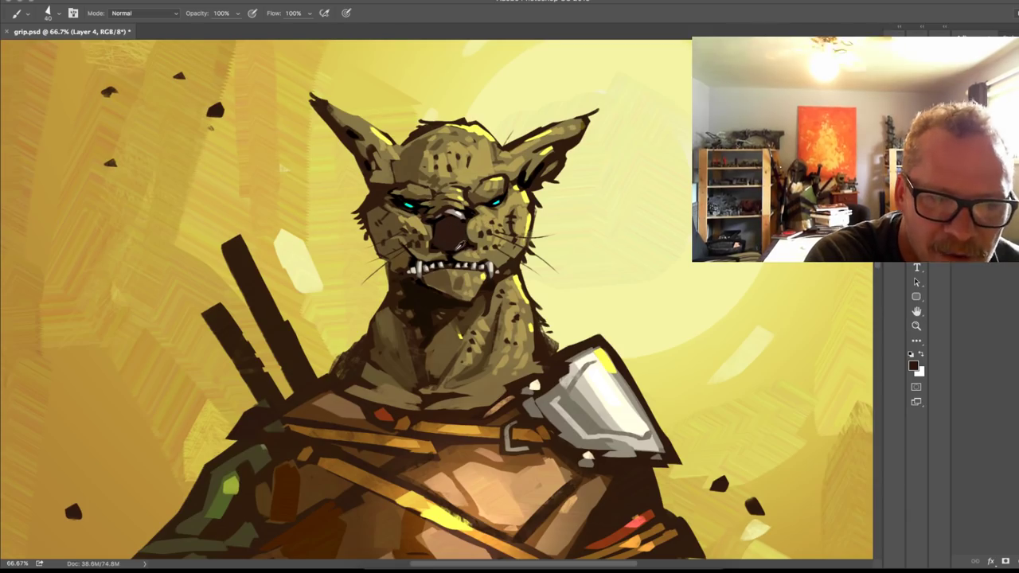
pyautogui.keyDown('alt'); pyautogui.click(453, 252); pyautogui.keyUp('alt')
pyautogui.press('[')
pyautogui.press('[')
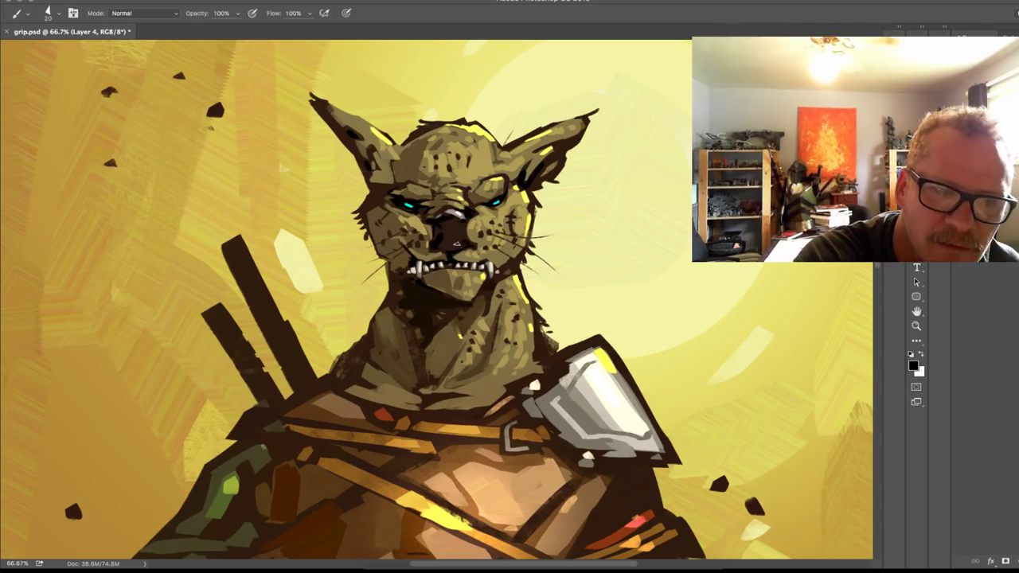
# Step: Refine the nose's highlight, bridge and nostrils with sampled greyish pink, dark brown and black, reducing the brush to 9 px
pyautogui.keyDown('alt'); pyautogui.click(457, 208); pyautogui.keyUp('alt')
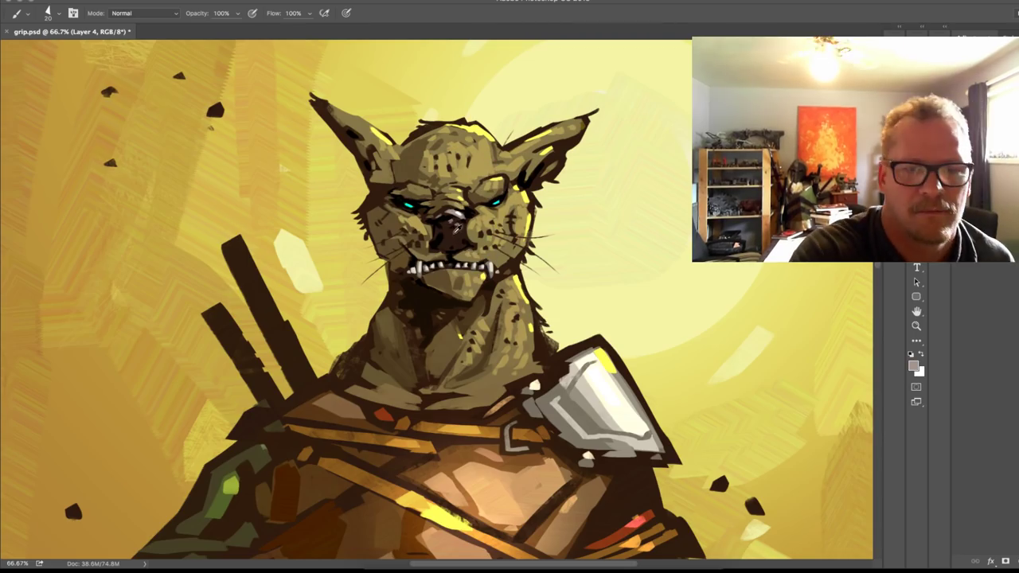
pyautogui.keyDown('alt'); pyautogui.click(455, 233); pyautogui.keyUp('alt')
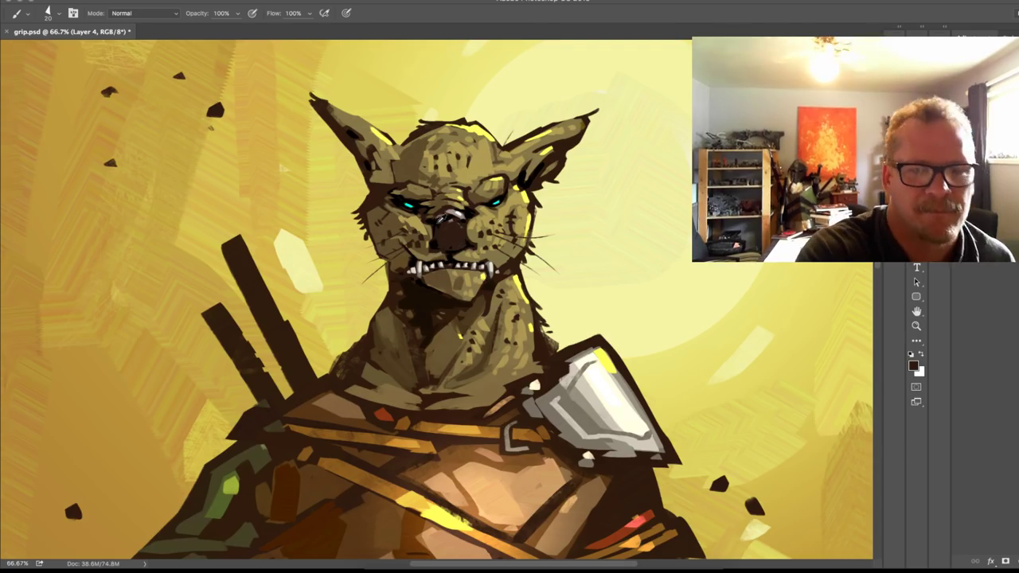
pyautogui.keyDown('alt'); pyautogui.click(438, 231); pyautogui.keyUp('alt')
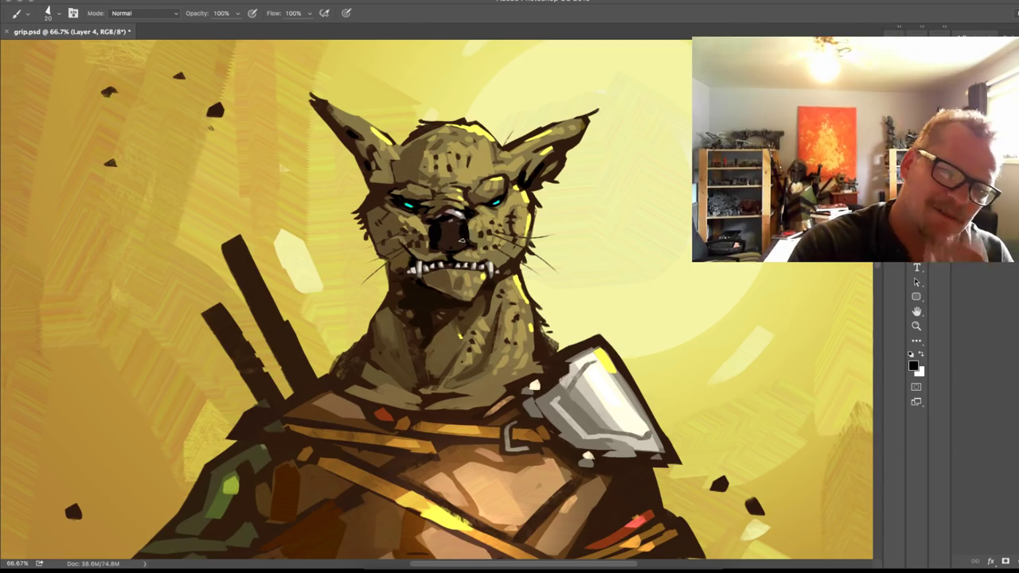
pyautogui.keyDown('alt'); pyautogui.click(438, 226); pyautogui.keyUp('alt')
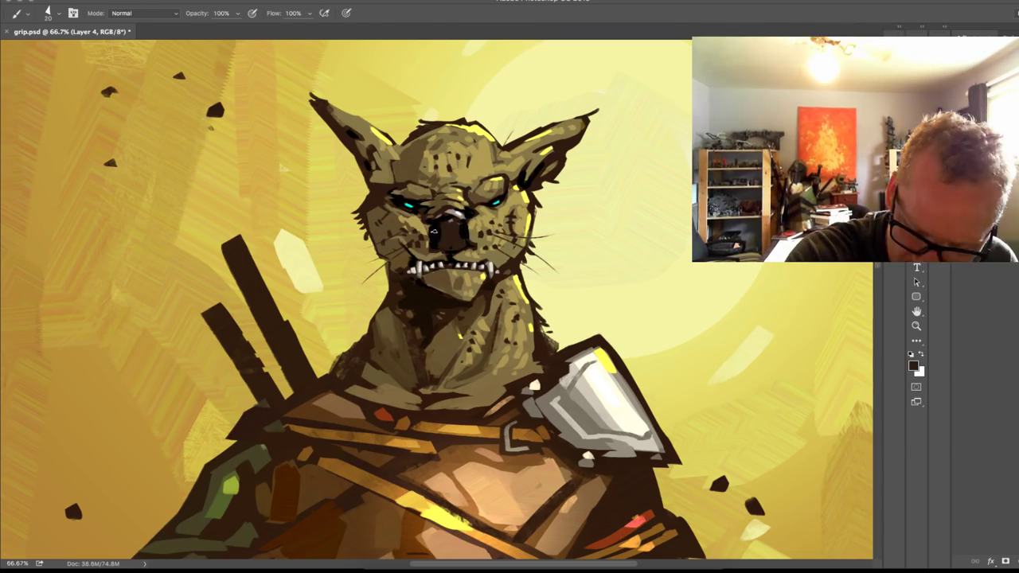
pyautogui.press('[')
pyautogui.press('[')
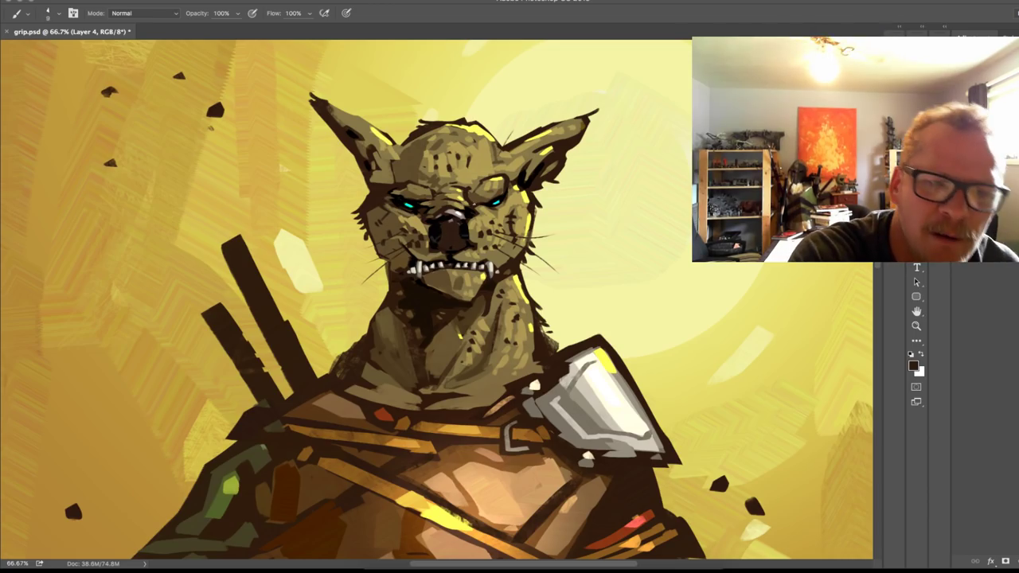
pyautogui.keyDown('alt'); pyautogui.click(452, 210); pyautogui.keyUp('alt')
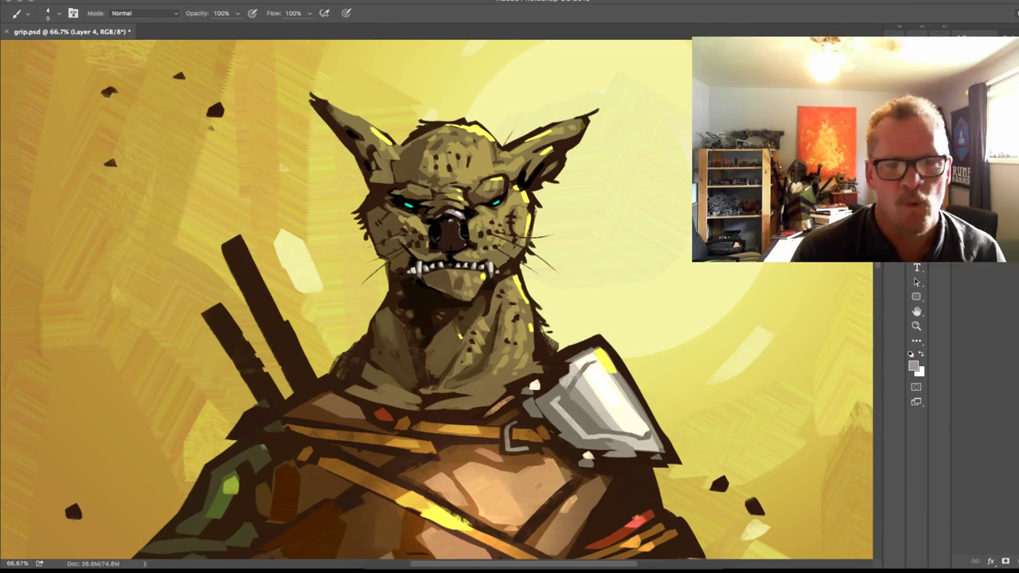
# Step: Save the painting and review the full figure
pyautogui.hotkey('ctrl', '-')
pyautogui.hotkey('ctrl', '-')
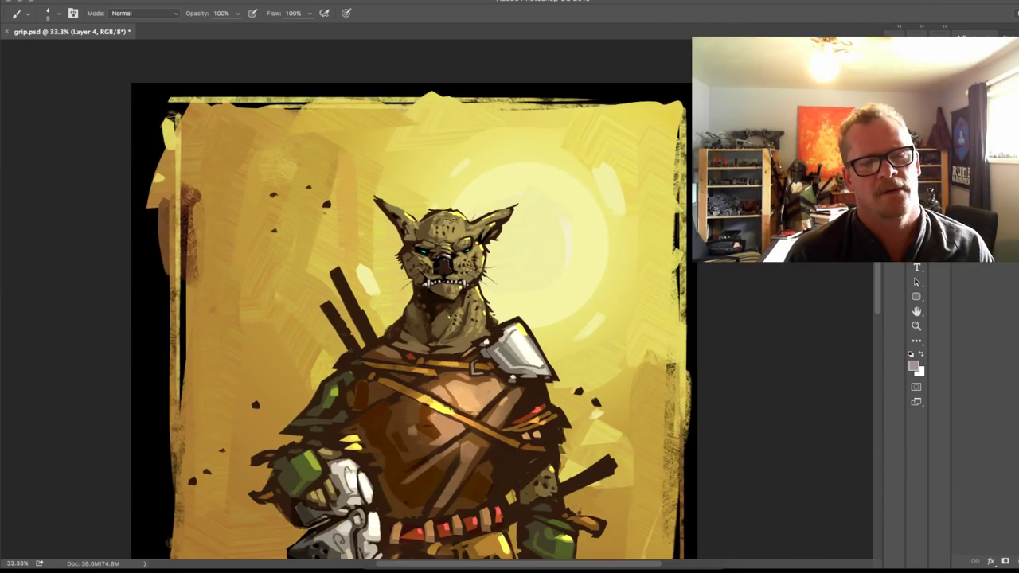
pyautogui.scroll(-3, 574, 321)
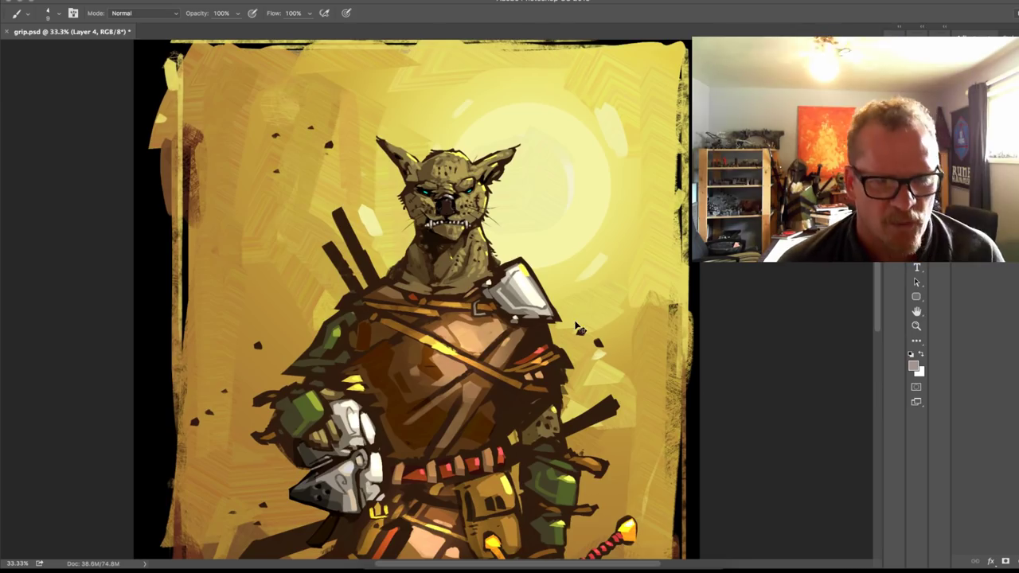
pyautogui.hotkey('ctrl', 's')
pyautogui.moveTo(597, 412); pyautogui.dragTo(611, 318)
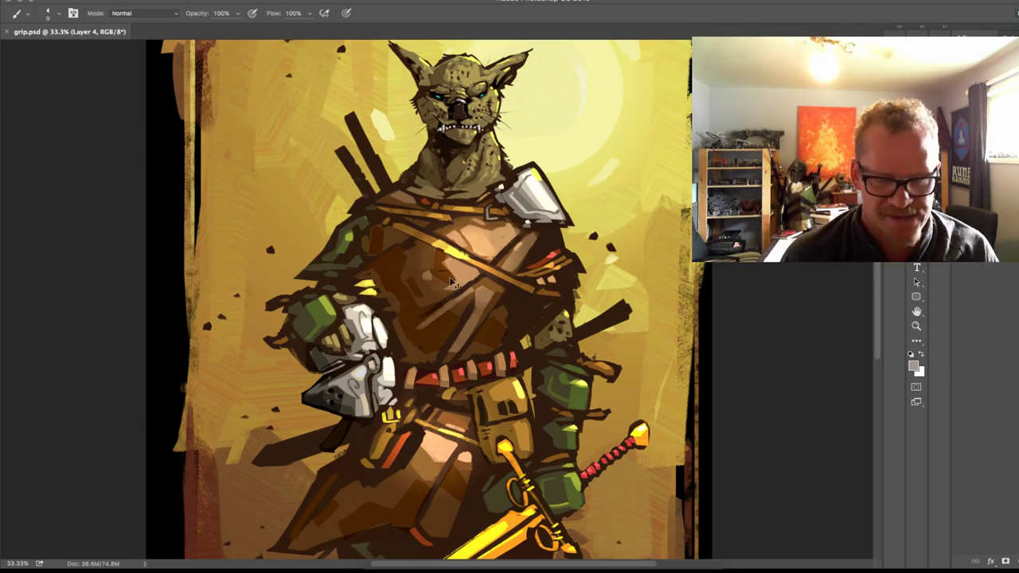
pyautogui.press('super+minus')
pyautogui.moveTo(635, 422); pyautogui.dragTo(636, 376)
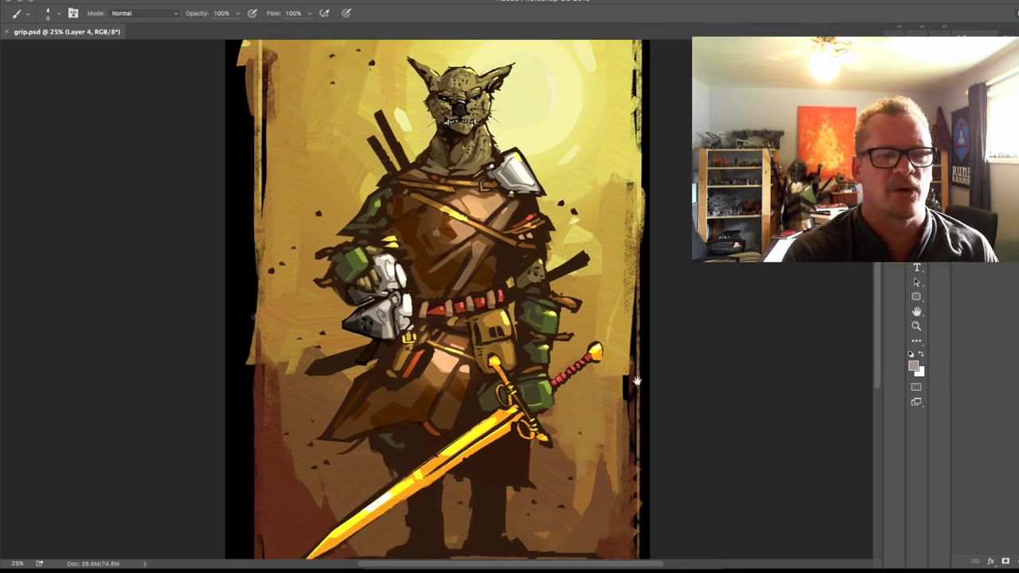
pyautogui.press('super+minus')
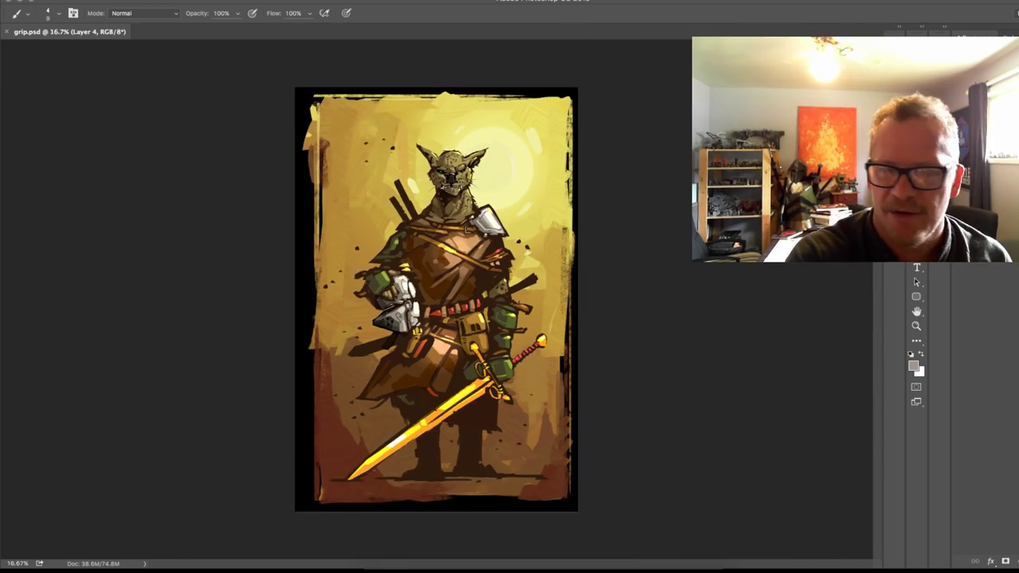
# Step: Clean up around the lower legs with a 35 px eraser and touch up the belt area with sampled dark maroon, enlarging the brush to 30 px
pyautogui.press('e')
pyautogui.moveTo(411, 466); pyautogui.dragTo(416, 459)
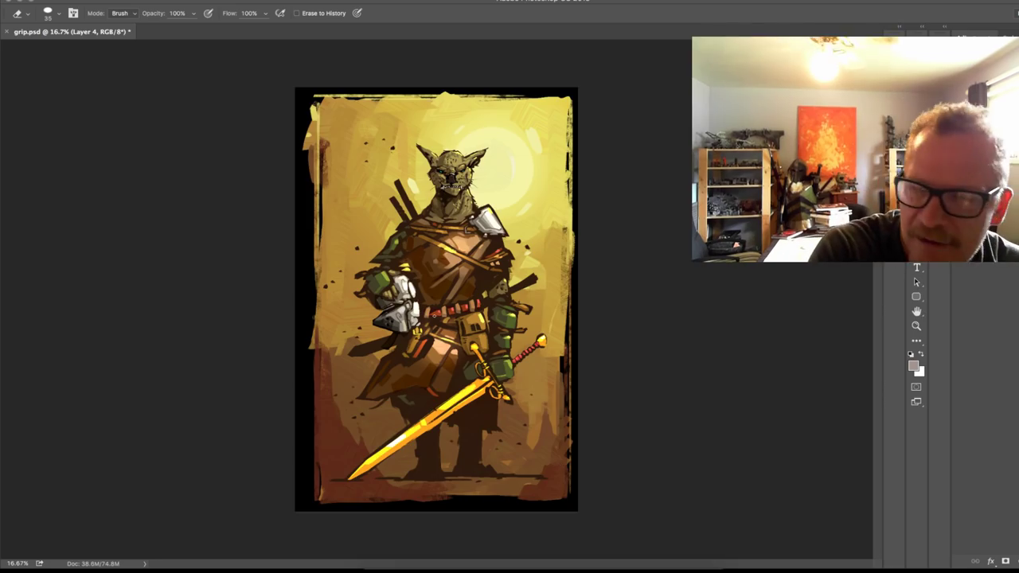
pyautogui.press('b')
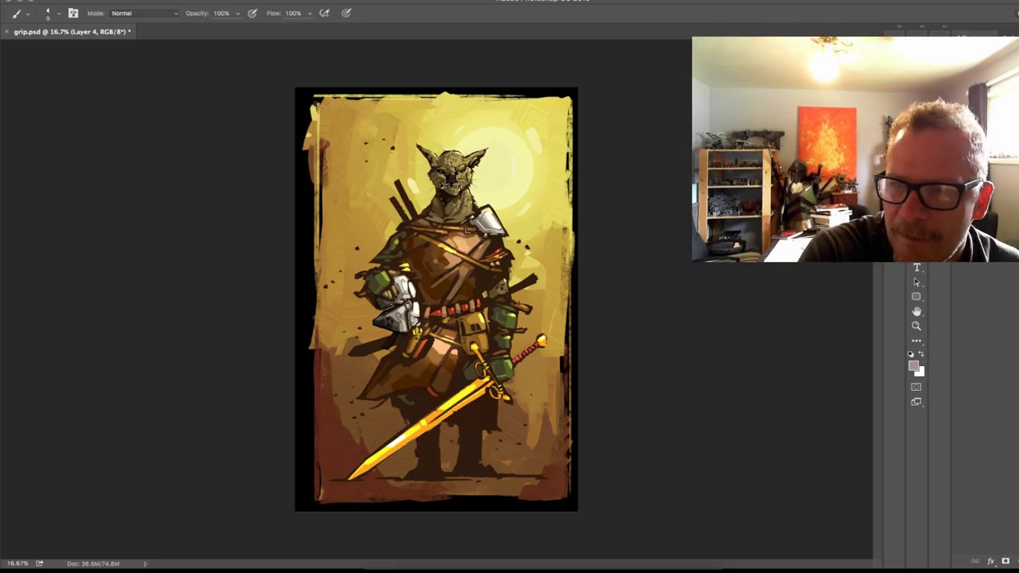
pyautogui.keyDown('alt'); pyautogui.click(426, 311); pyautogui.keyUp('alt')
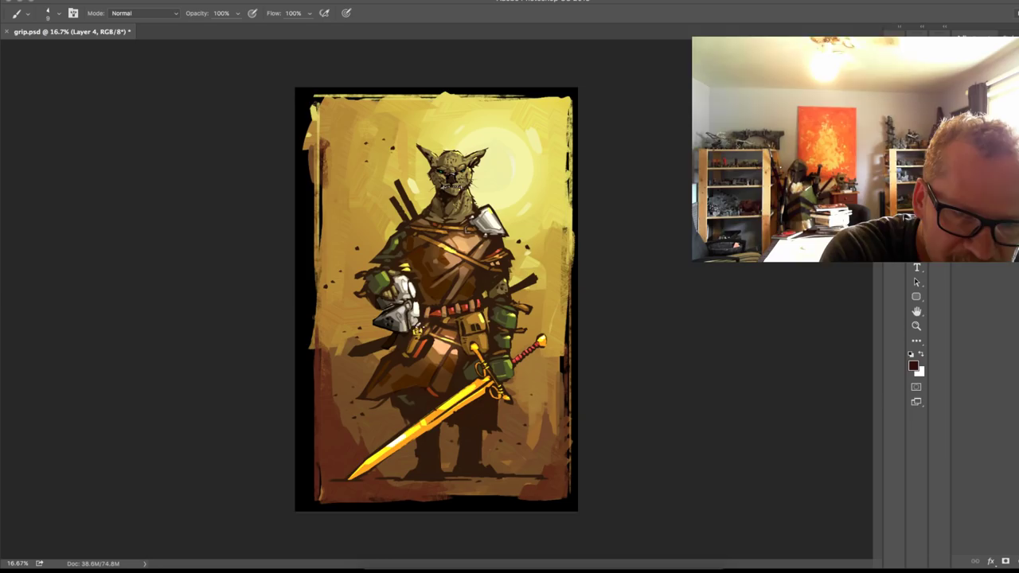
pyautogui.press(']')
pyautogui.press(']')
pyautogui.press(']')
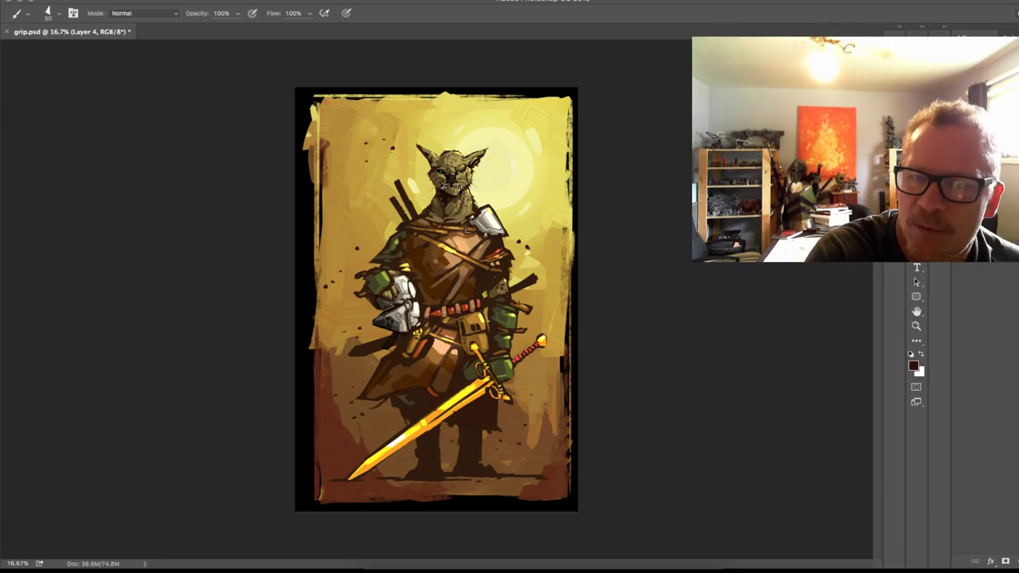
# Step: Lasso the weapon ends protruding behind the shoulder, elbow and hip into one combined selection
pyautogui.press('l')
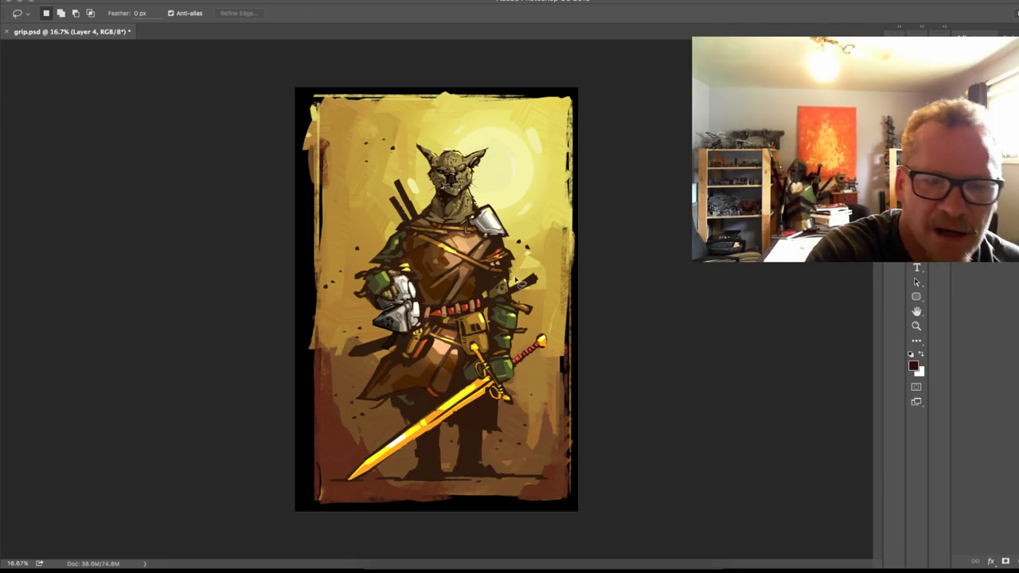
pyautogui.moveTo(538, 292)
pyautogui.mouseDown()
pyautogui.moveTo(523, 267)
pyautogui.moveTo(512, 294)
pyautogui.mouseUp()
pyautogui.moveTo(487, 291); pyautogui.dragTo(485, 313)
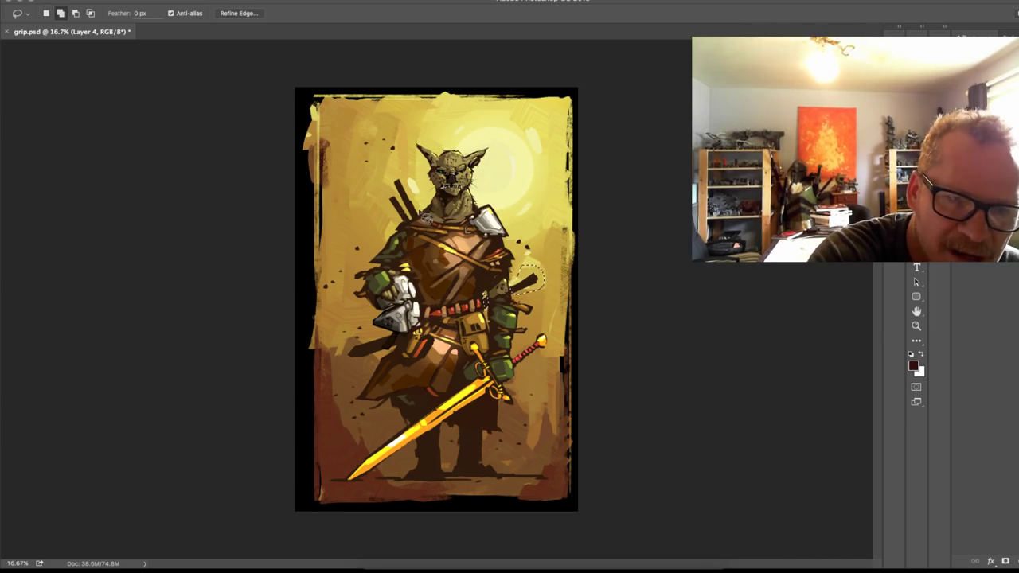
pyautogui.moveTo(389, 205); pyautogui.dragTo(402, 221)
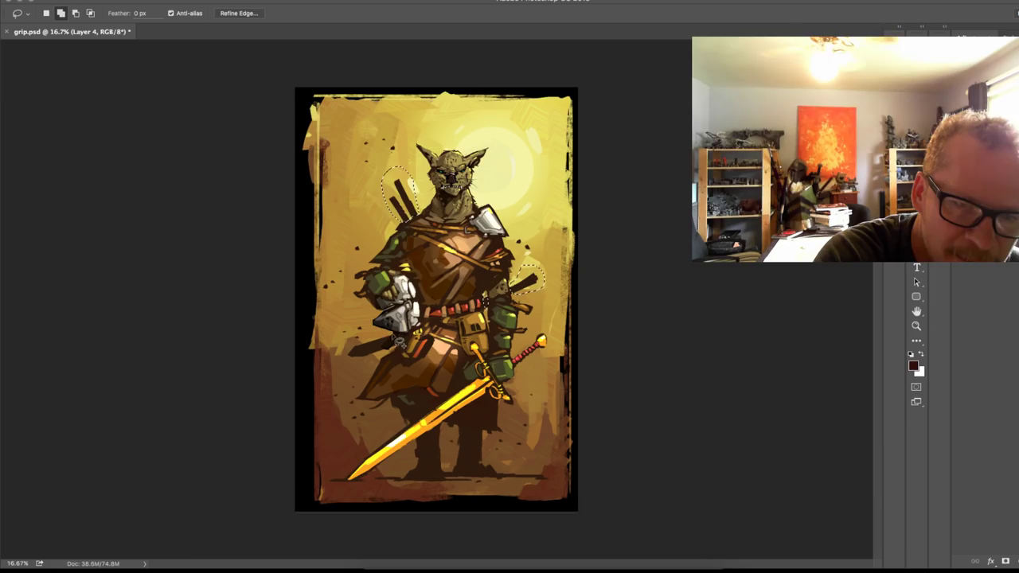
pyautogui.moveTo(385, 354)
pyautogui.mouseDown()
pyautogui.moveTo(346, 361)
pyautogui.moveTo(351, 340)
pyautogui.moveTo(402, 341)
pyautogui.mouseUp()
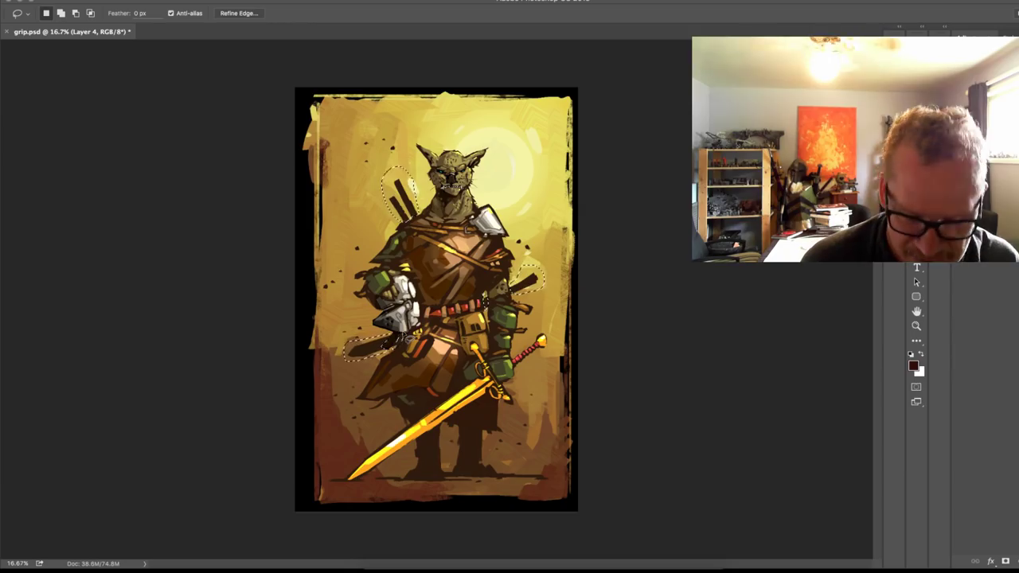
# Step: Lighten the selected weapon ends with a Hue/Saturation adjustment of Saturation +17 and Lightness +9
pyautogui.hotkey('ctrl', 'u')
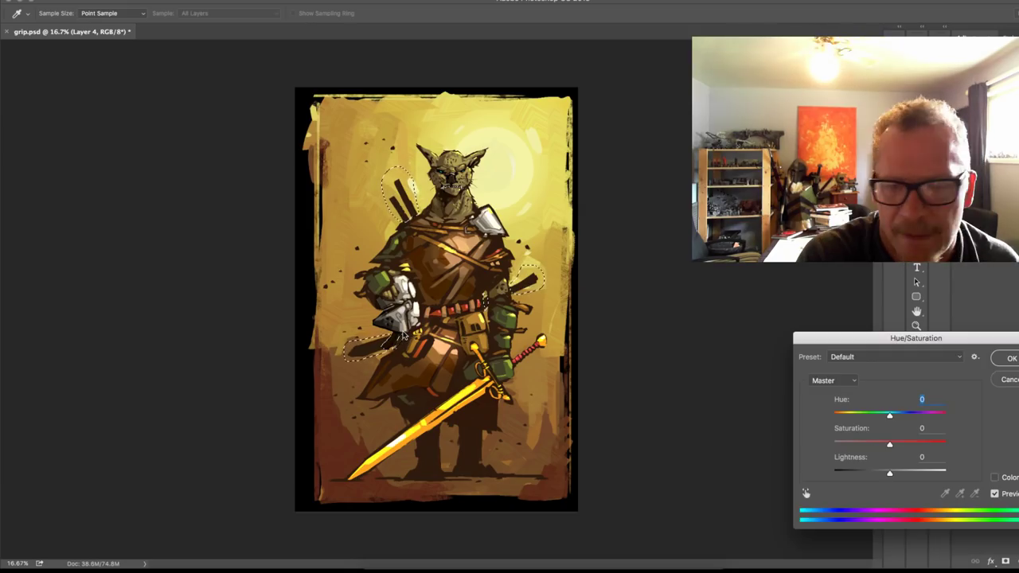
pyautogui.click(901, 444)
pyautogui.moveTo(894, 473); pyautogui.dragTo(898, 474)
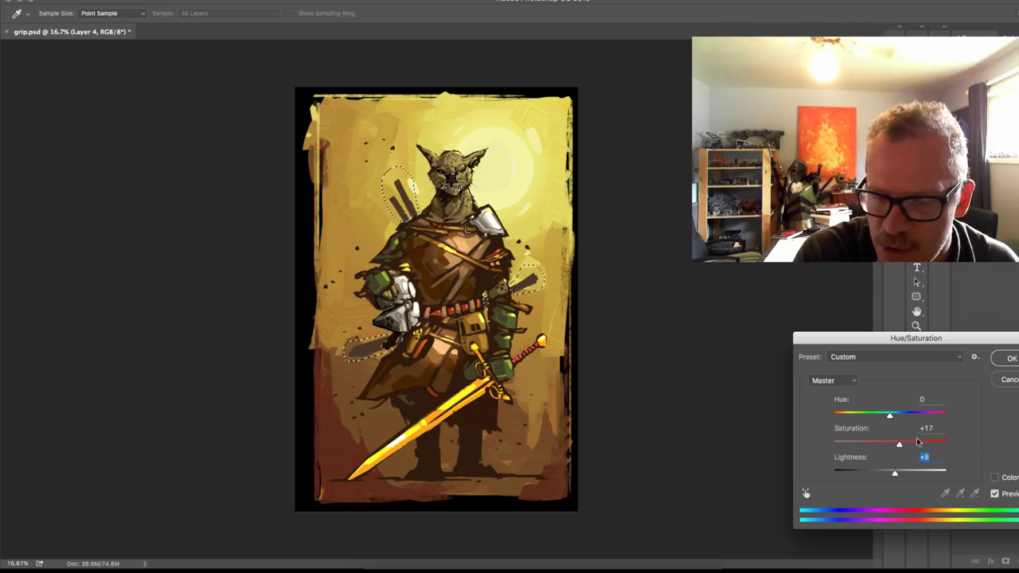
pyautogui.click(1001, 359)
# Step: Apply a Color Balance adjustment to the selected weapon ends, clear the selection and save the painting
pyautogui.hotkey('ctrl', 'b')
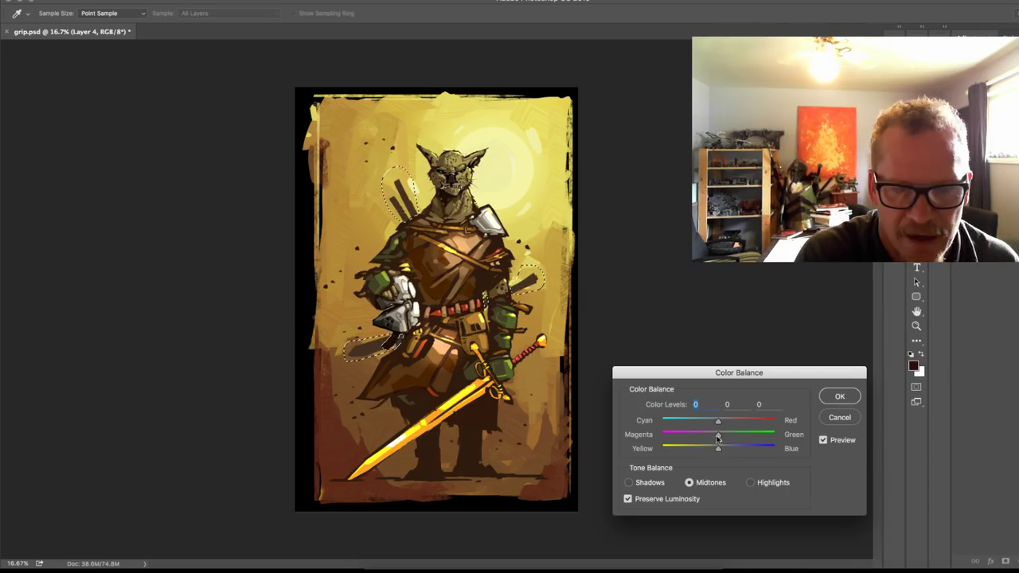
pyautogui.click(839, 396)
pyautogui.hotkey('ctrl', 'd')
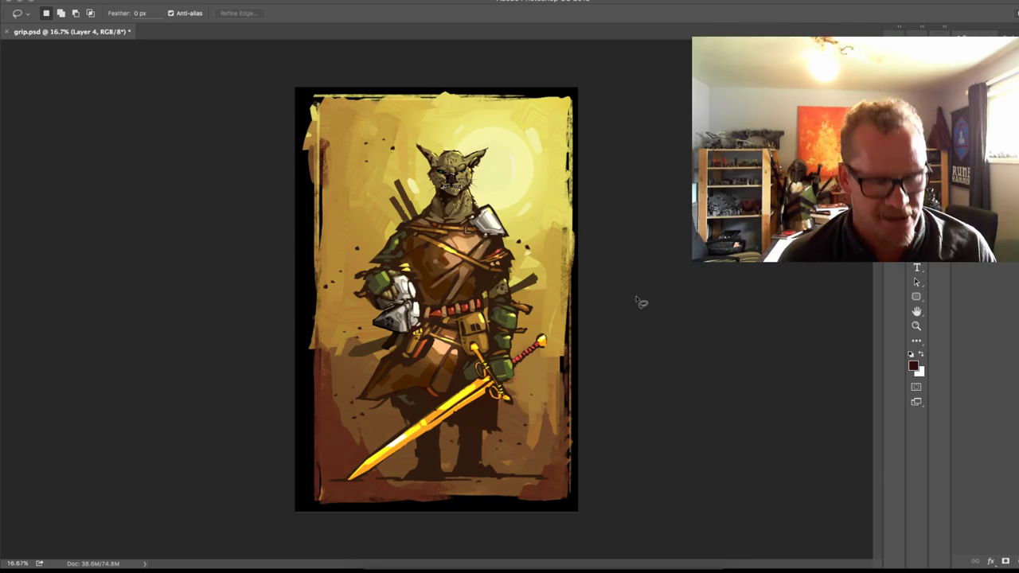
pyautogui.hotkey('ctrl', 's')
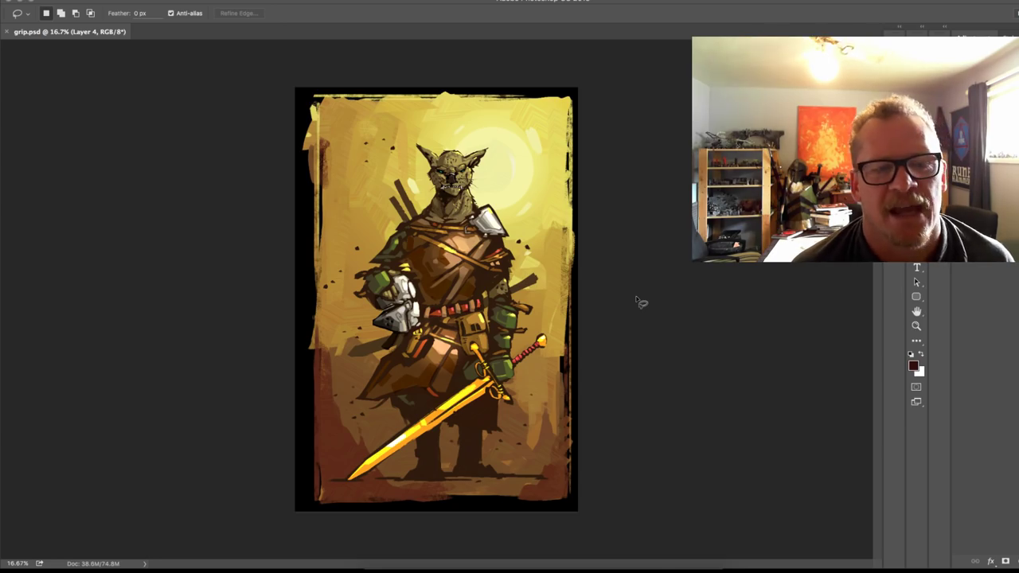
# Step: Try painting a dark raised armour plate between the neck and the metal shoulder guard with a 50 px brush
pyautogui.press('super+plus')
pyautogui.press('super+plus')
pyautogui.press('super+plus')
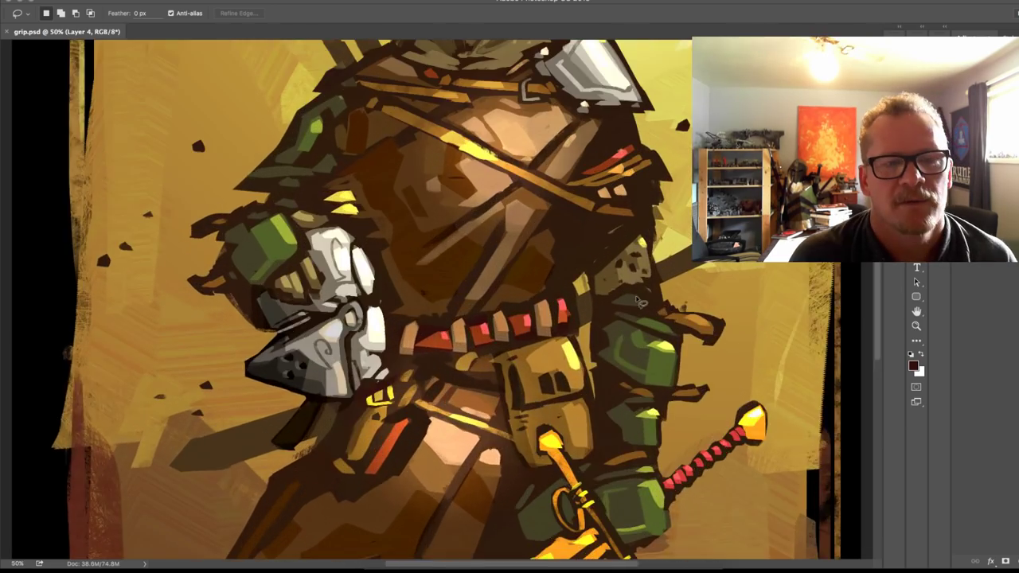
pyautogui.scroll(10, 636, 295)
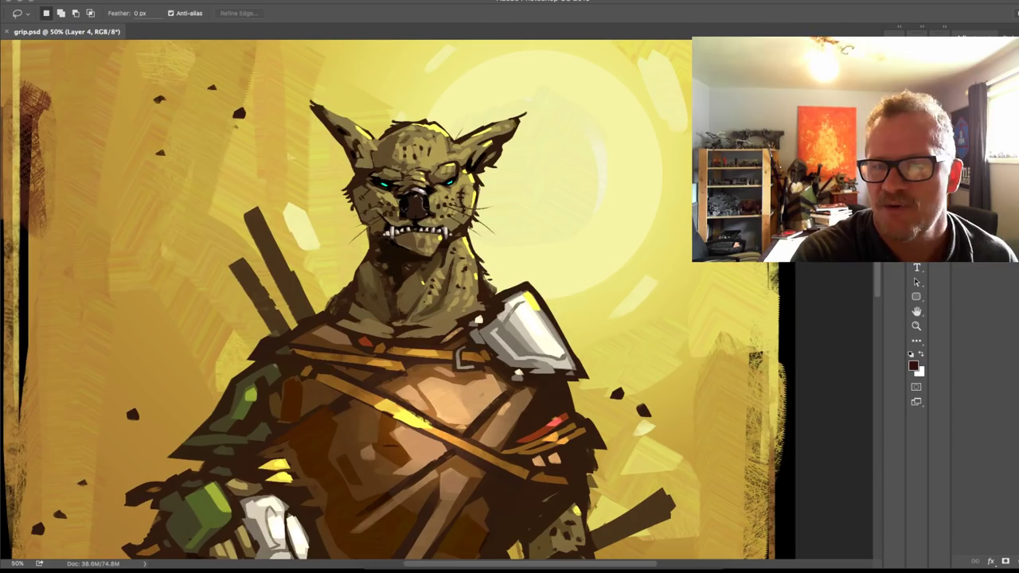
pyautogui.press('b')
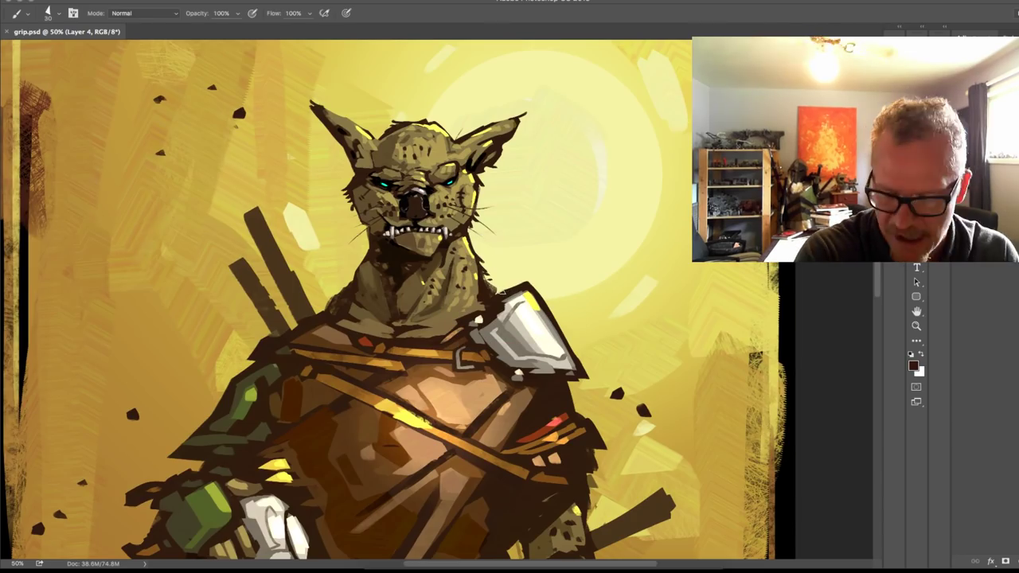
pyautogui.moveTo(476, 263)
pyautogui.mouseDown()
pyautogui.moveTo(490, 280)
pyautogui.moveTo(458, 325)
pyautogui.mouseUp()
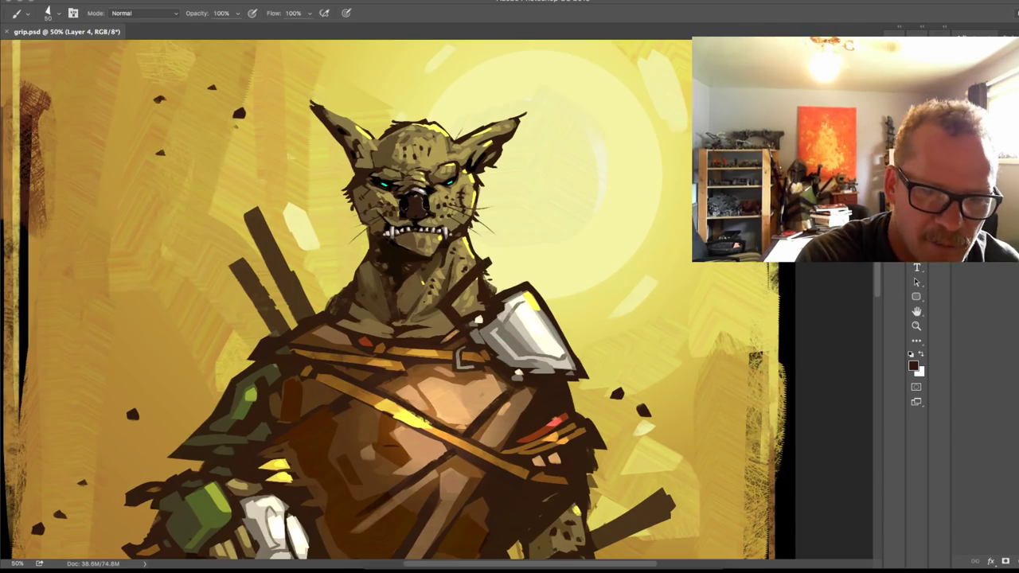
pyautogui.moveTo(501, 292); pyautogui.dragTo(470, 327)
pyautogui.moveTo(487, 251)
pyautogui.mouseDown()
pyautogui.moveTo(511, 292)
pyautogui.moveTo(455, 311)
pyautogui.moveTo(493, 275)
pyautogui.mouseUp()
pyautogui.rightClick(494, 280)
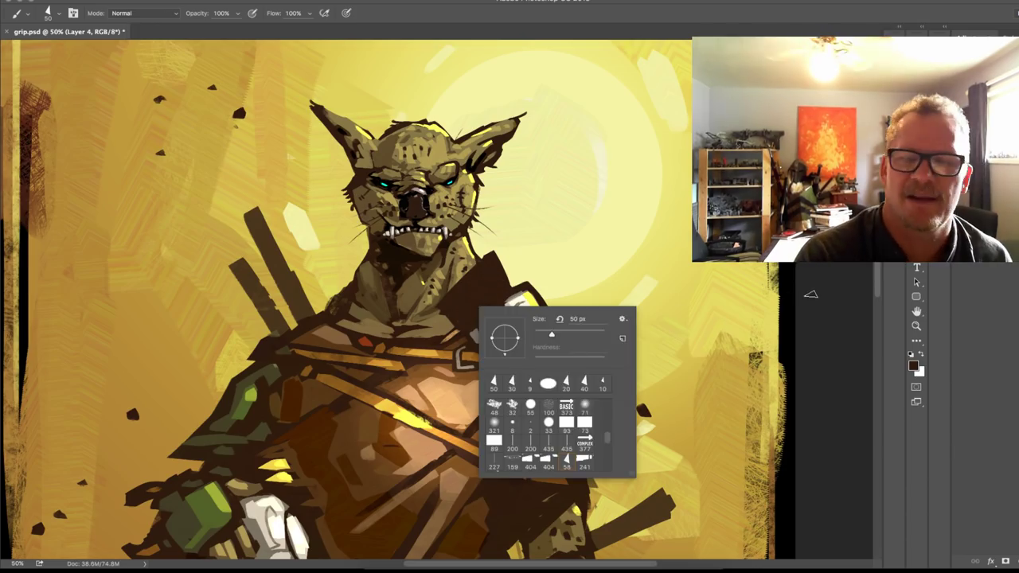
pyautogui.press('Escape')
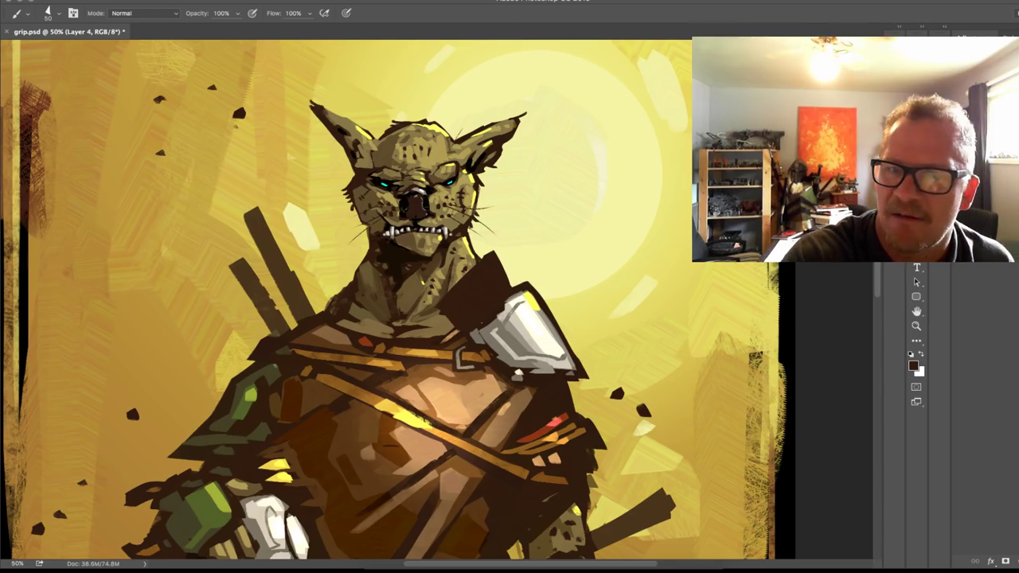
# Step: Revert the dark plate strokes to the saved Deselect state in the history
pyautogui.press('F9')
pyautogui.click(769, 470)
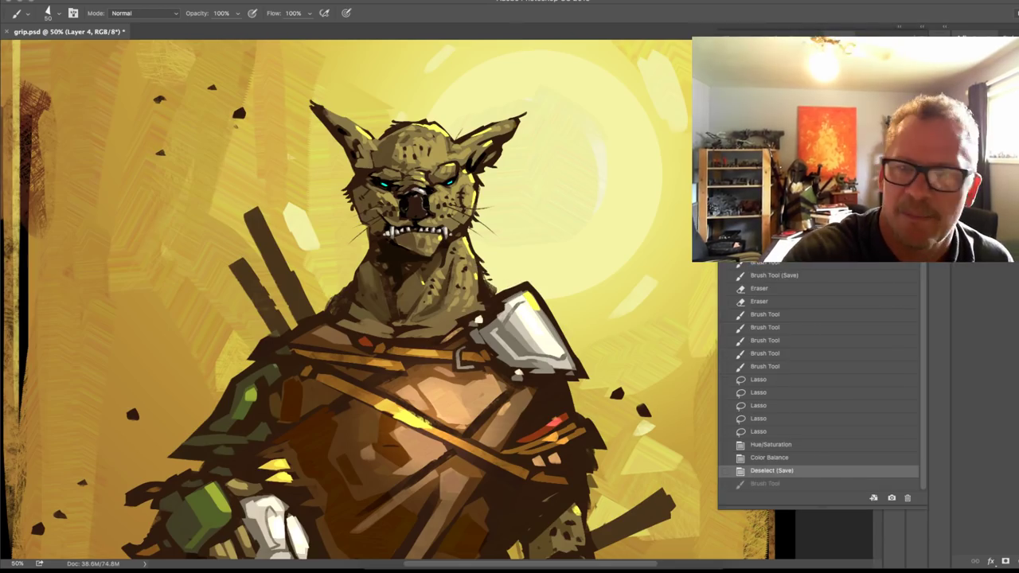
pyautogui.press('F9')
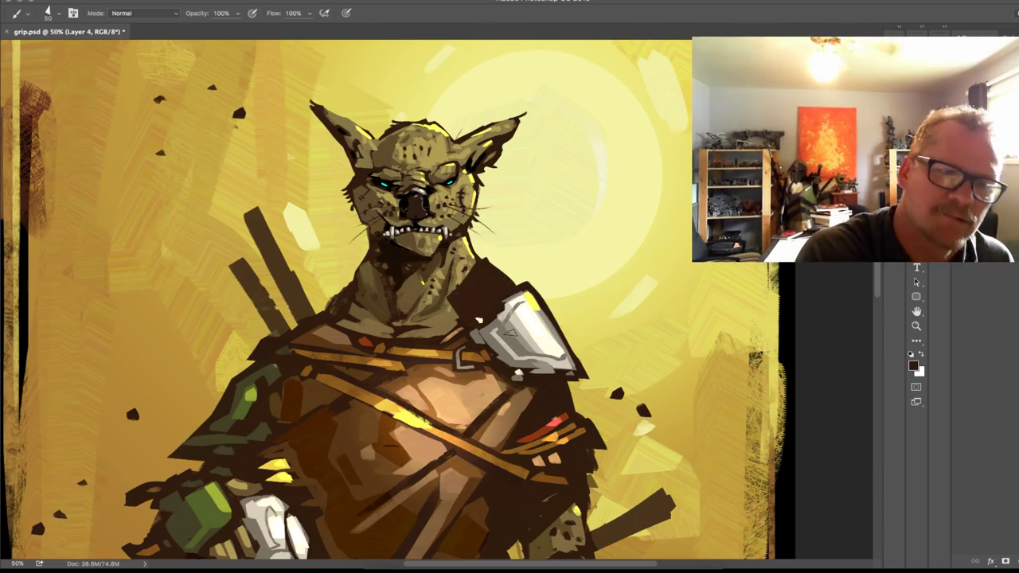
pyautogui.moveTo(513, 293)
pyautogui.mouseDown()
pyautogui.moveTo(512, 245)
pyautogui.moveTo(482, 258)
pyautogui.moveTo(477, 314)
pyautogui.moveTo(504, 258)
pyautogui.mouseUp()
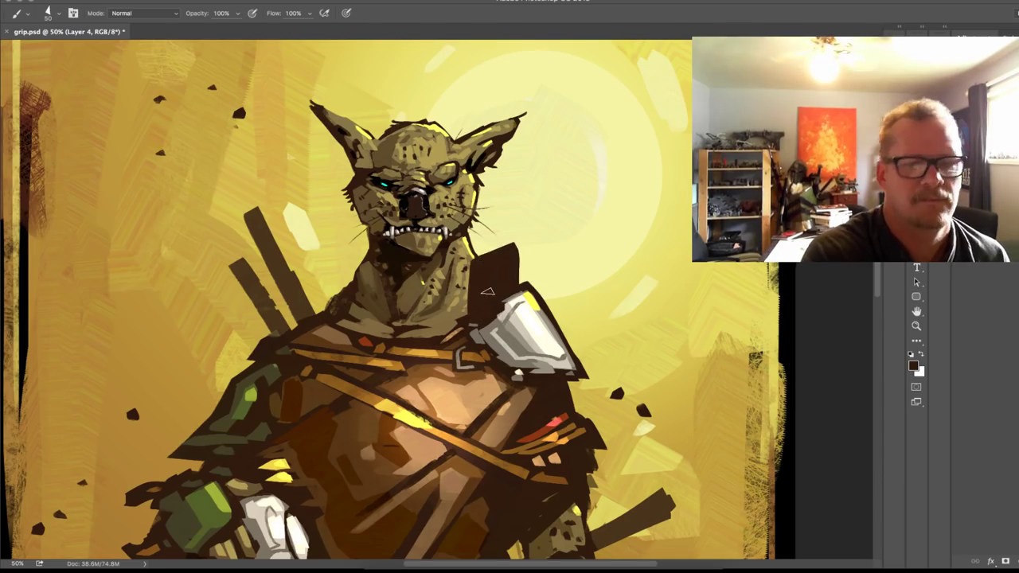
pyautogui.press('super+alt+z')
pyautogui.press('super+alt+z')
# Step: Paint a dark curved plate rising above the metal shoulder guard with a 50 px brush, and fill its inside mid grey at 35 px
pyautogui.moveTo(492, 295)
pyautogui.mouseDown()
pyautogui.moveTo(493, 251)
pyautogui.moveTo(532, 227)
pyautogui.moveTo(508, 223)
pyautogui.moveTo(508, 251)
pyautogui.mouseUp()
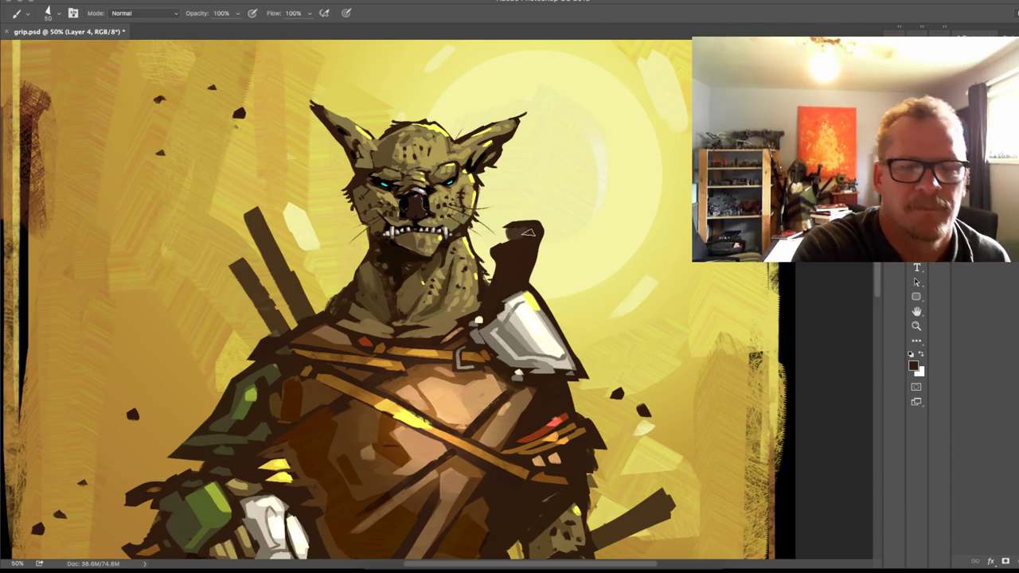
pyautogui.keyDown('alt'); pyautogui.click(518, 330); pyautogui.keyUp('alt')
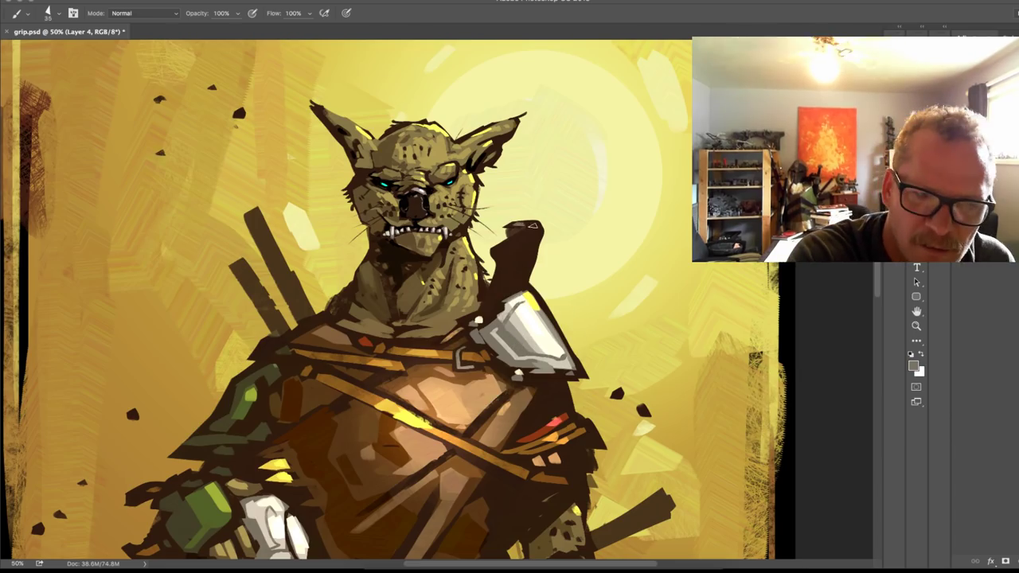
pyautogui.moveTo(503, 258)
pyautogui.mouseDown()
pyautogui.moveTo(488, 312)
pyautogui.moveTo(518, 280)
pyautogui.moveTo(533, 233)
pyautogui.moveTo(509, 246)
pyautogui.moveTo(517, 274)
pyautogui.mouseUp()
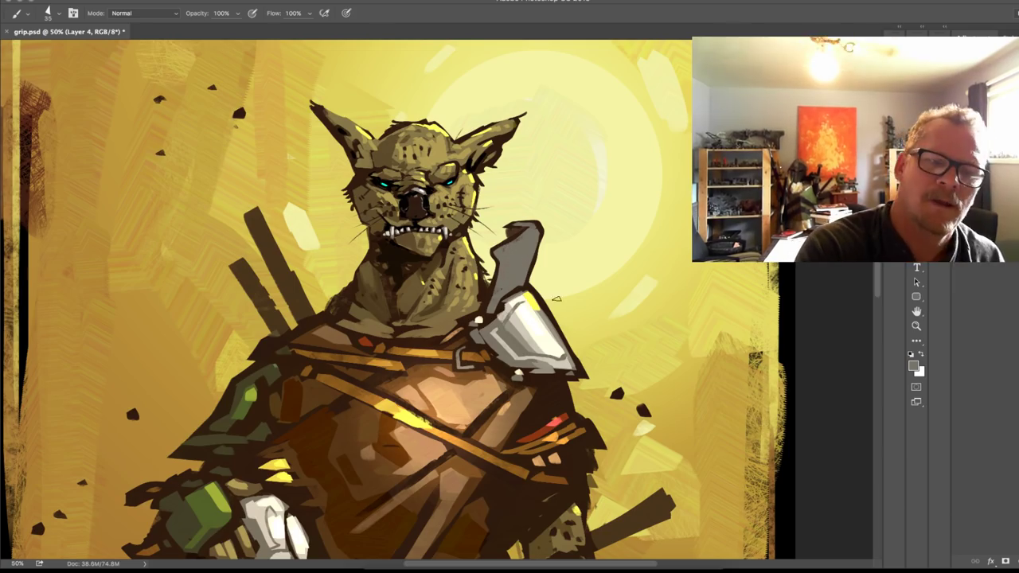
pyautogui.keyDown('alt'); pyautogui.click(512, 285); pyautogui.keyUp('alt')
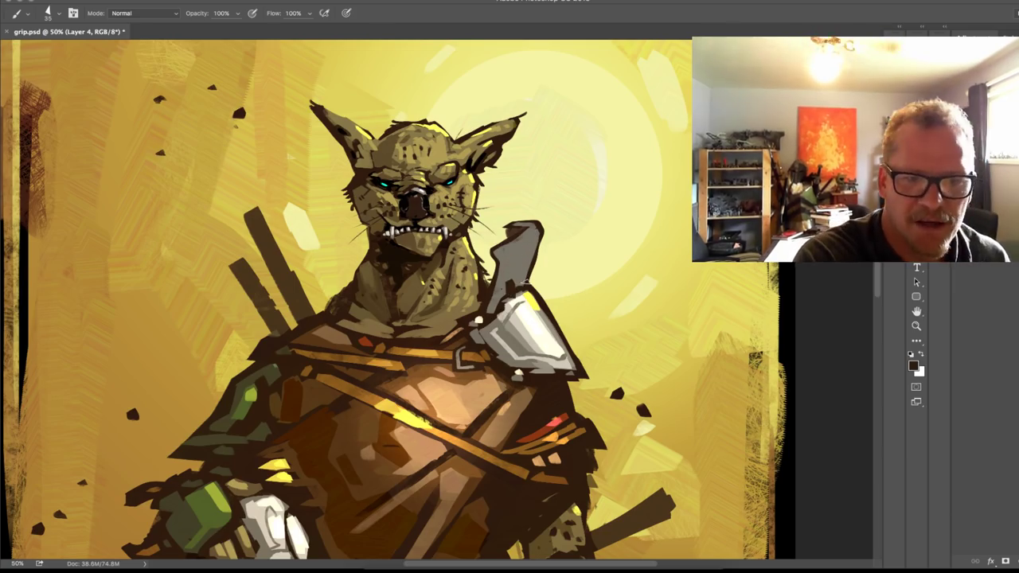
# Step: Layer progressively lighter greys sampled from the shoulder guard onto the raised plate with a 30 px brush
pyautogui.keyDown('alt'); pyautogui.click(518, 328); pyautogui.keyUp('alt')
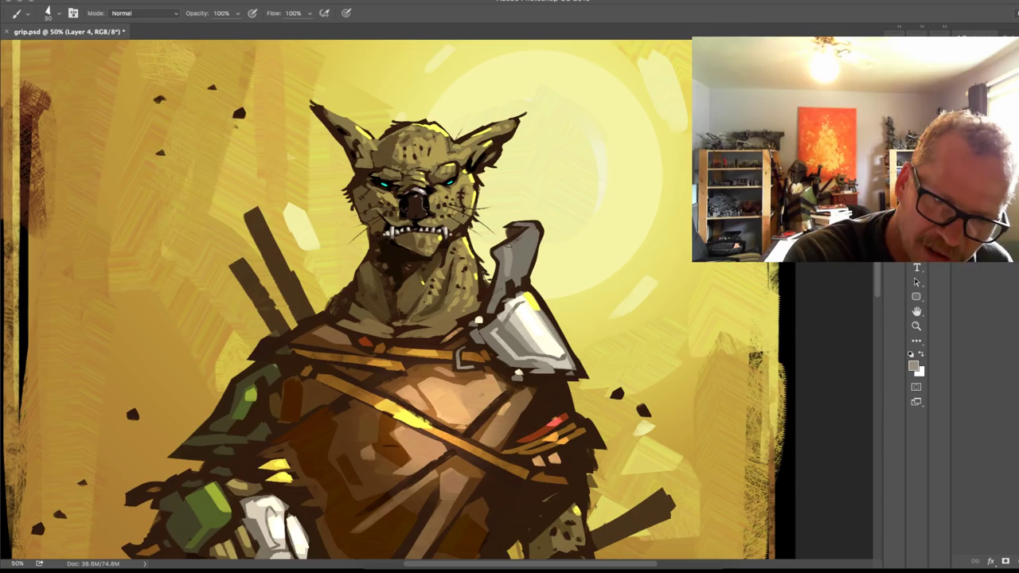
pyautogui.press(']')
pyautogui.moveTo(531, 228); pyautogui.dragTo(522, 270)
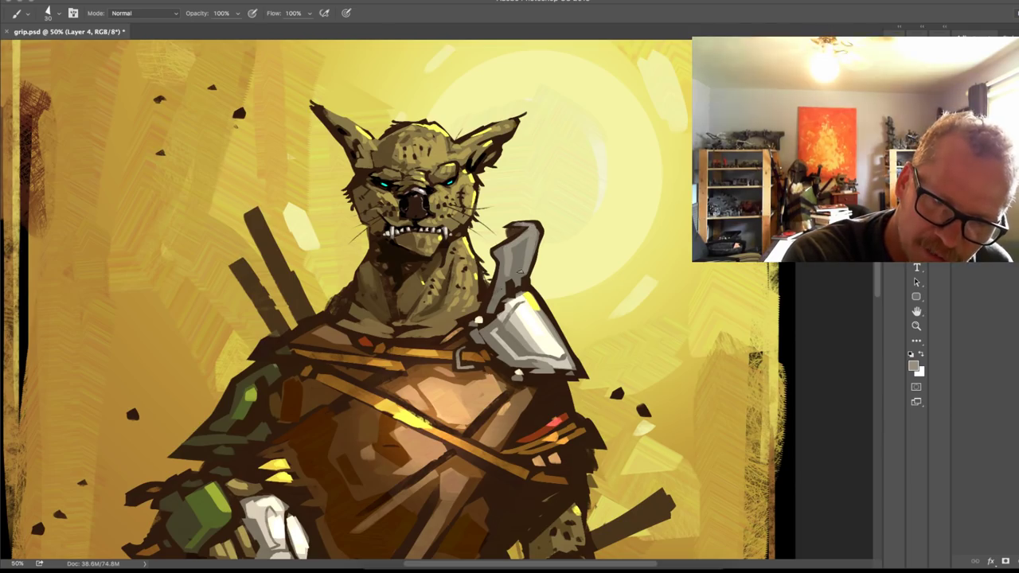
pyautogui.keyDown('alt'); pyautogui.click(523, 311); pyautogui.keyUp('alt')
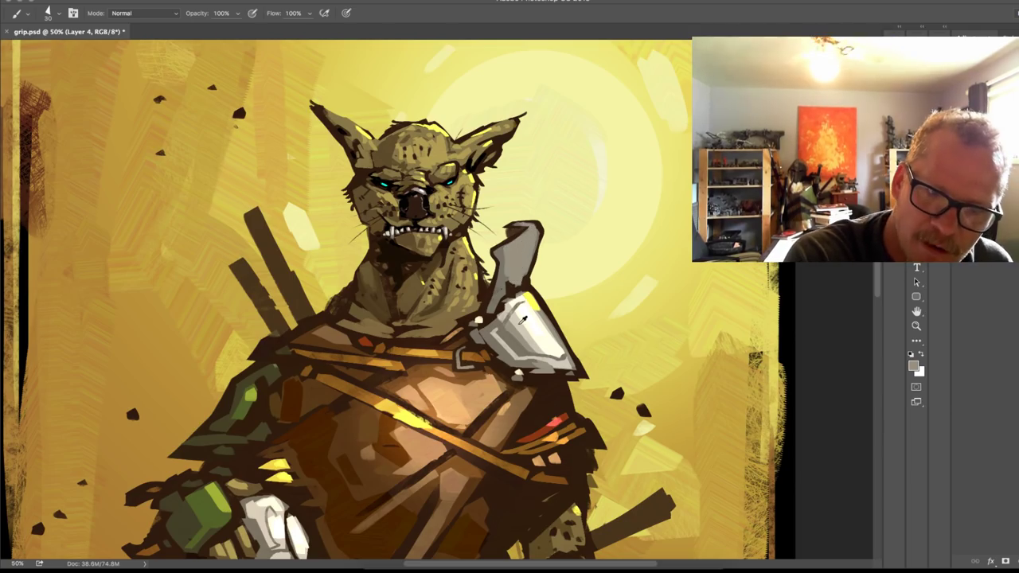
pyautogui.moveTo(521, 244)
pyautogui.mouseDown()
pyautogui.moveTo(519, 267)
pyautogui.moveTo(531, 225)
pyautogui.moveTo(512, 226)
pyautogui.moveTo(517, 266)
pyautogui.mouseUp()
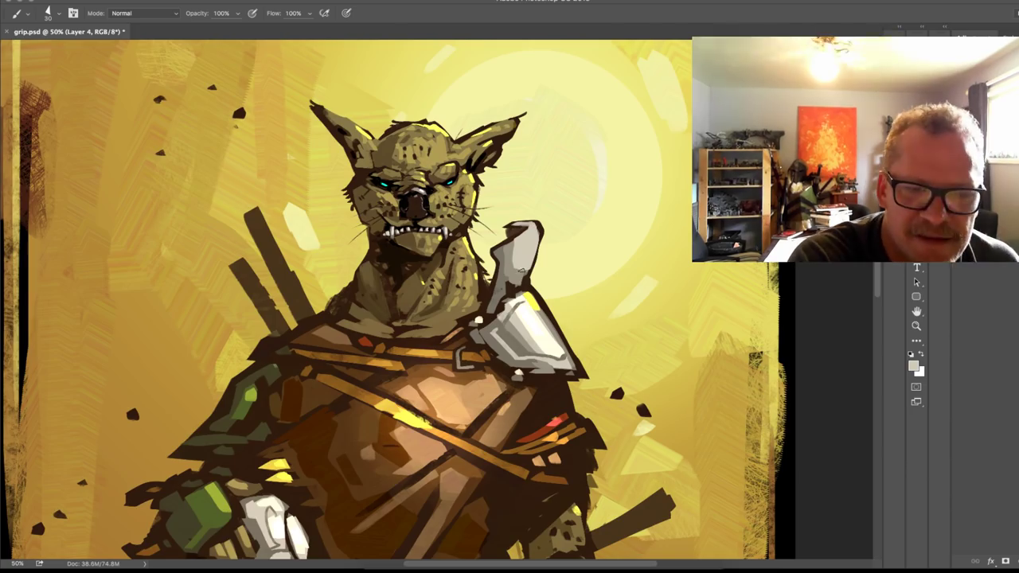
# Step: Paint white highlights on the upper part of the raised plate, undoing and repainting the strokes near its curled tip
pyautogui.keyDown('alt'); pyautogui.click(527, 318); pyautogui.keyUp('alt')
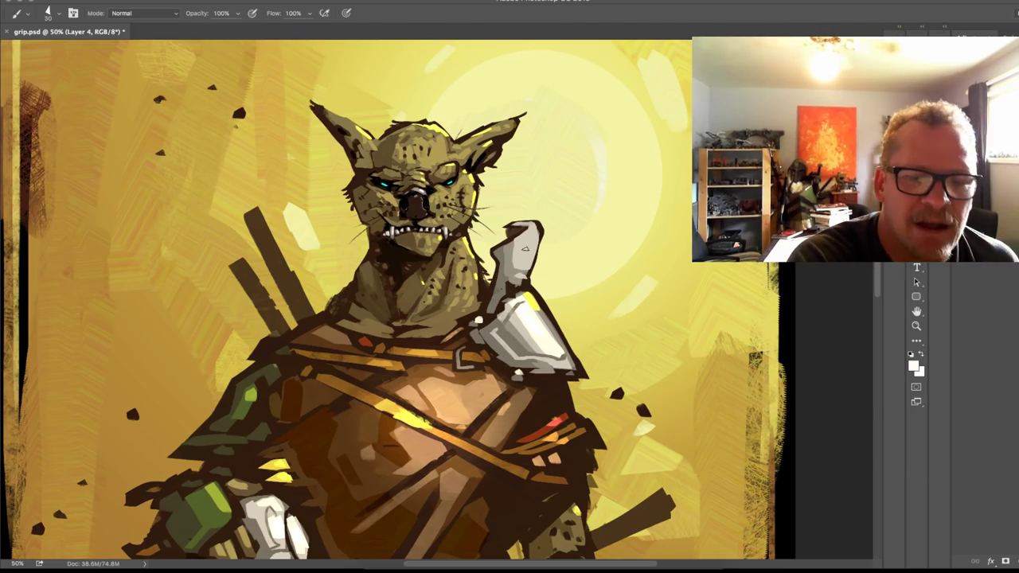
pyautogui.moveTo(526, 236)
pyautogui.mouseDown()
pyautogui.moveTo(522, 269)
pyautogui.moveTo(530, 261)
pyautogui.mouseUp()
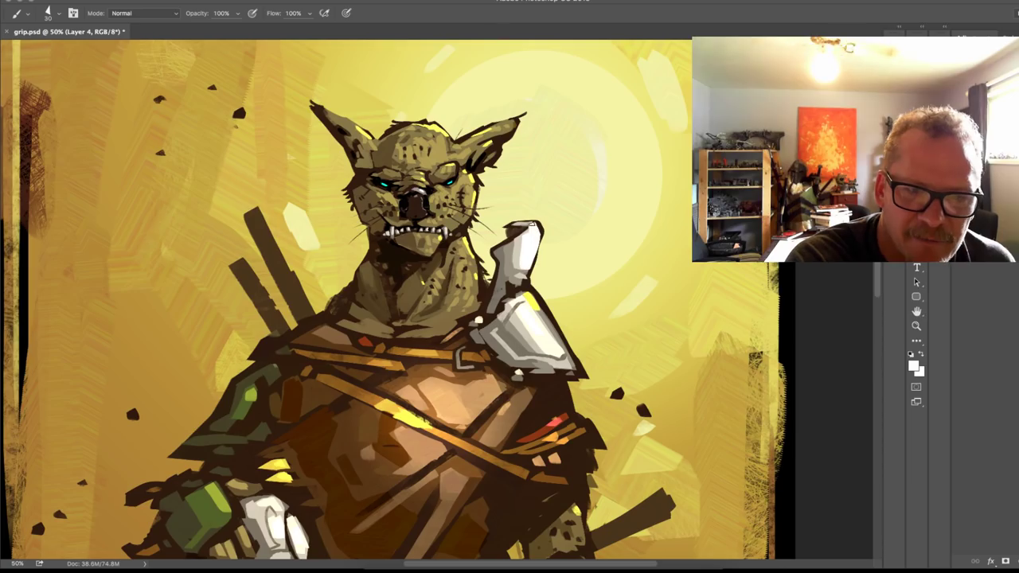
pyautogui.moveTo(525, 225); pyautogui.dragTo(533, 226)
pyautogui.hotkey('ctrl', 'z')
pyautogui.hotkey('ctrl', 'z')
pyautogui.hotkey('ctrl', 'z')
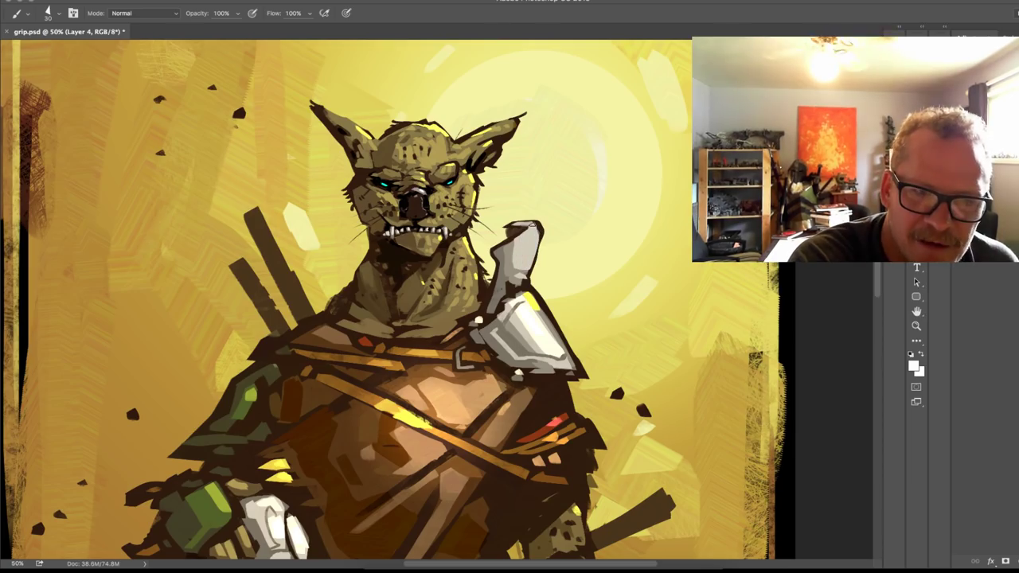
pyautogui.moveTo(529, 231)
pyautogui.mouseDown()
pyautogui.moveTo(522, 266)
pyautogui.moveTo(535, 231)
pyautogui.mouseUp()
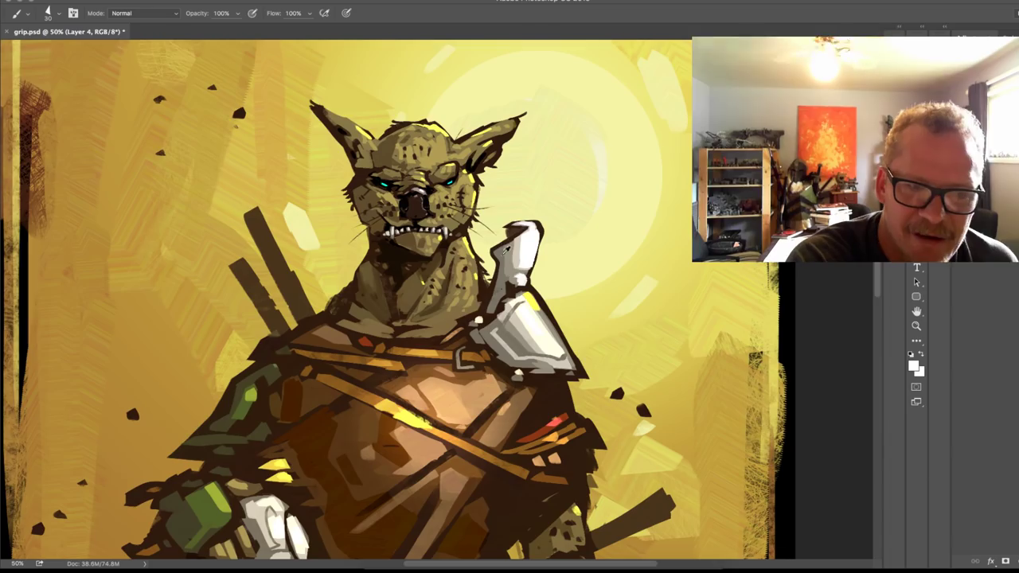
# Step: Refine the raised plate's shading and edges with sampled greys and white using a 15 px brush
pyautogui.keyDown('alt'); pyautogui.click(513, 269); pyautogui.keyUp('alt')
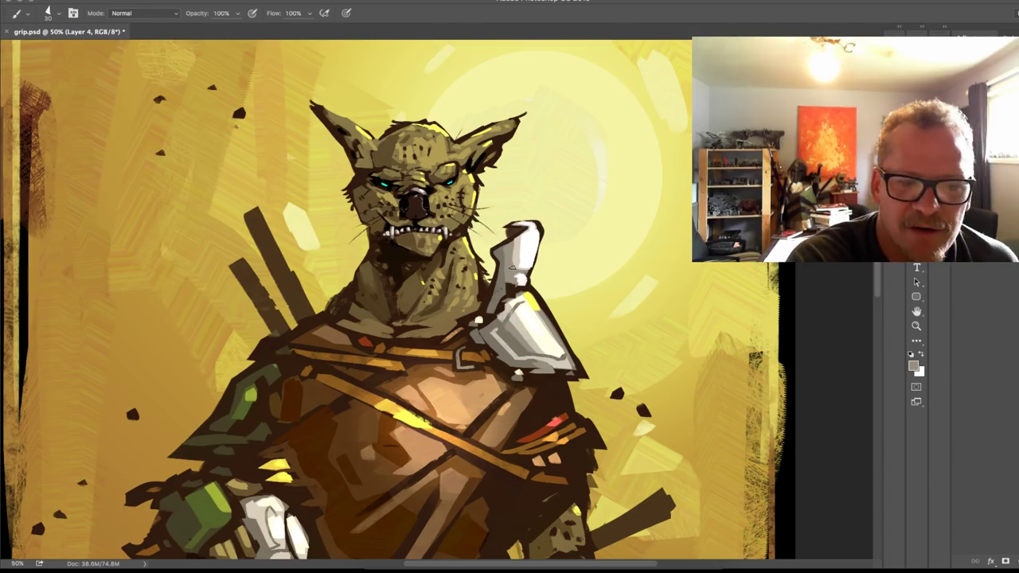
pyautogui.keyDown('alt'); pyautogui.click(525, 268); pyautogui.keyUp('alt')
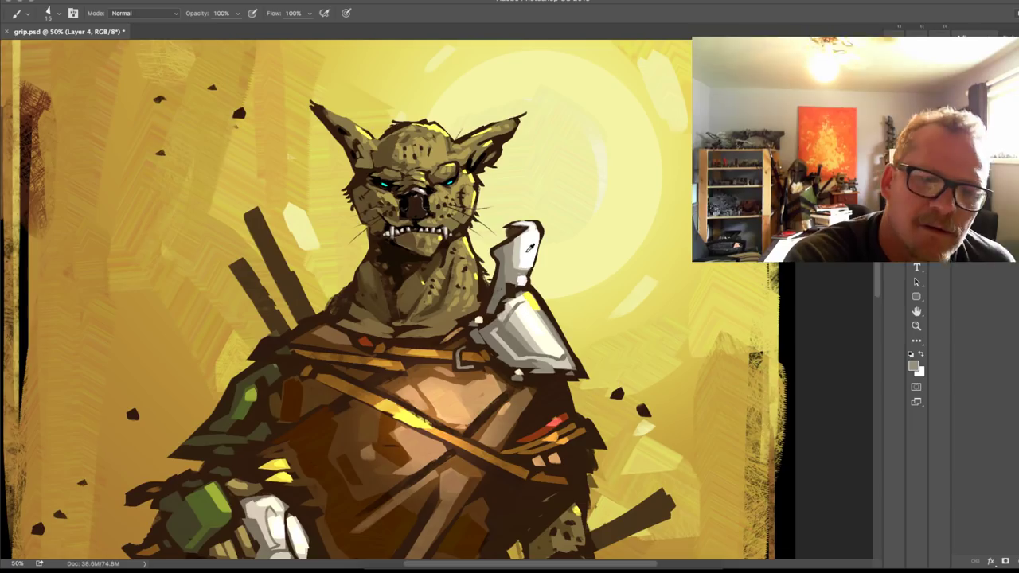
pyautogui.keyDown('alt'); pyautogui.click(518, 249); pyautogui.keyUp('alt')
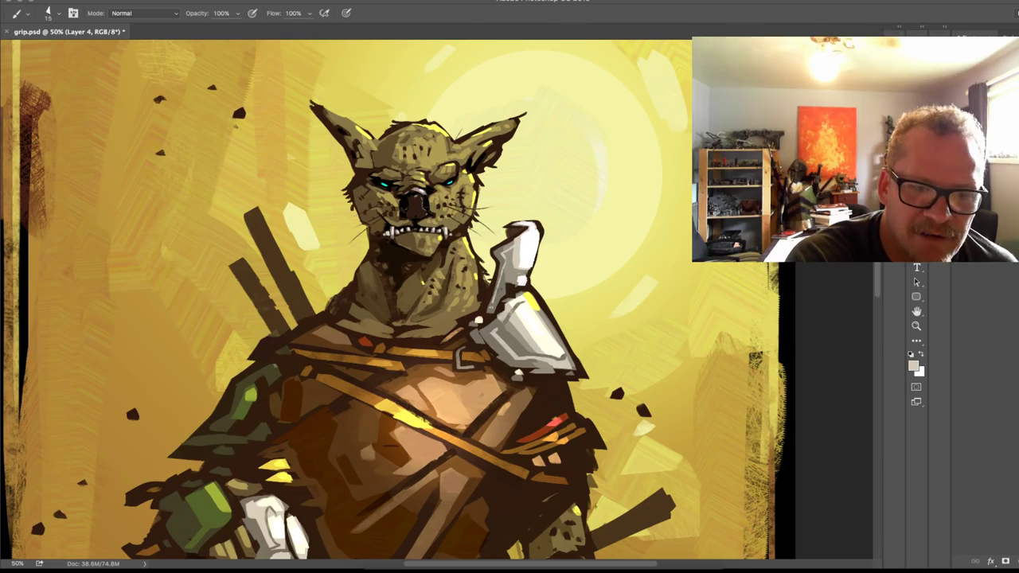
pyautogui.keyDown('alt'); pyautogui.click(518, 278); pyautogui.keyUp('alt')
pyautogui.keyDown('alt'); pyautogui.click(510, 284); pyautogui.keyUp('alt')
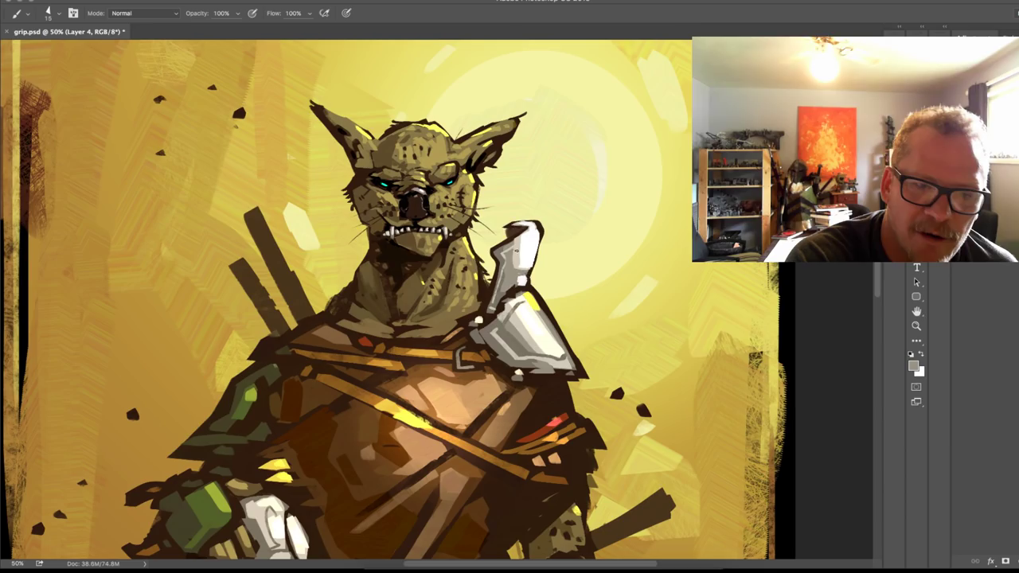
pyautogui.keyDown('alt'); pyautogui.click(522, 279); pyautogui.keyUp('alt')
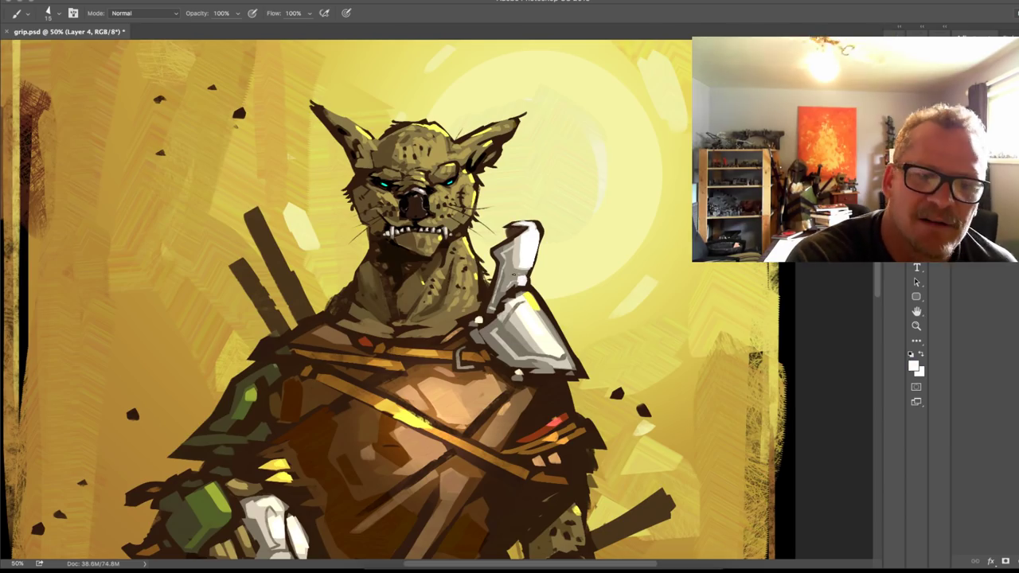
pyautogui.keyDown('alt'); pyautogui.click(519, 253); pyautogui.keyUp('alt')
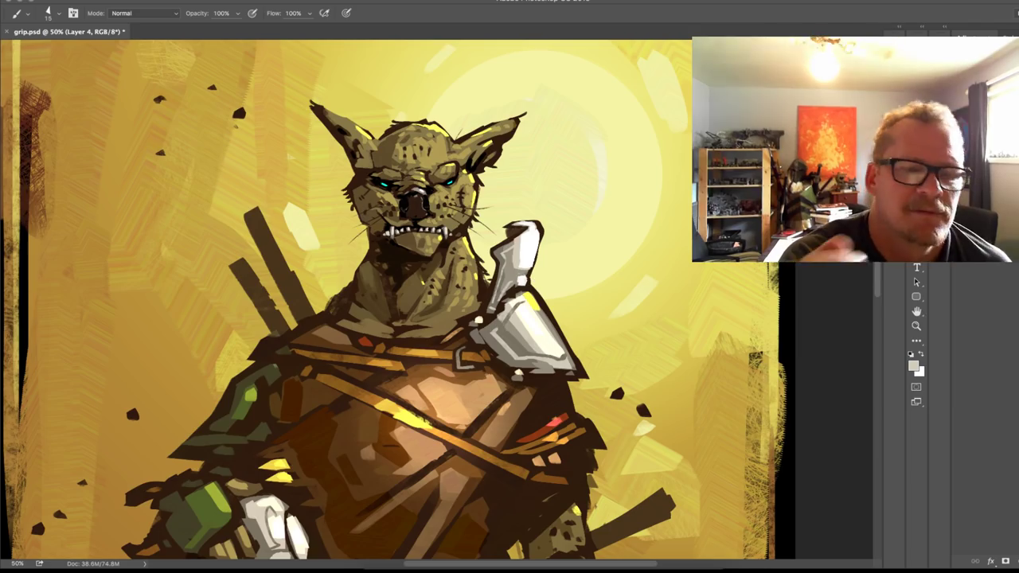
pyautogui.keyDown('alt'); pyautogui.click(514, 254); pyautogui.keyUp('alt')
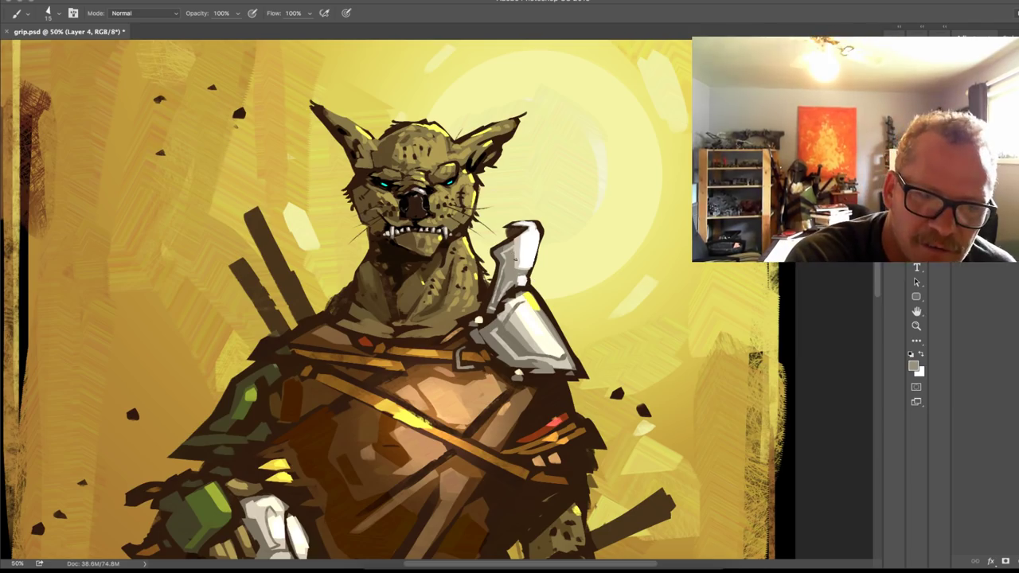
pyautogui.keyDown('alt'); pyautogui.click(521, 241); pyautogui.keyUp('alt')
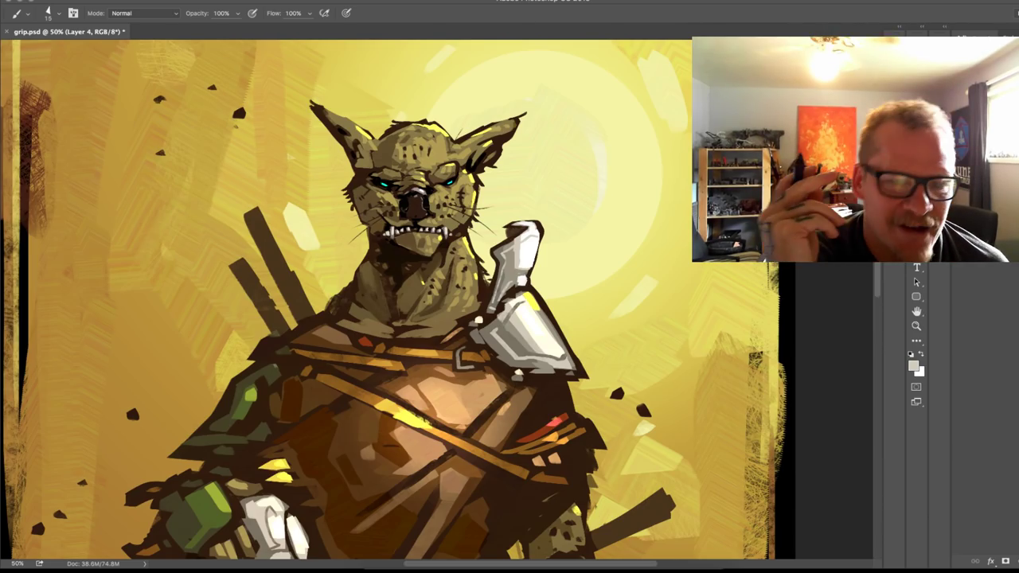
# Step: Finish the plate's lower shading and paint dark brown gaps where it meets the shoulder guard
pyautogui.moveTo(513, 263)
pyautogui.mouseDown()
pyautogui.moveTo(512, 291)
pyautogui.moveTo(524, 286)
pyautogui.mouseUp()
pyautogui.keyDown('alt'); pyautogui.click(506, 287); pyautogui.keyUp('alt')
pyautogui.rightClick(526, 290)
pyautogui.doubleClick(582, 369)
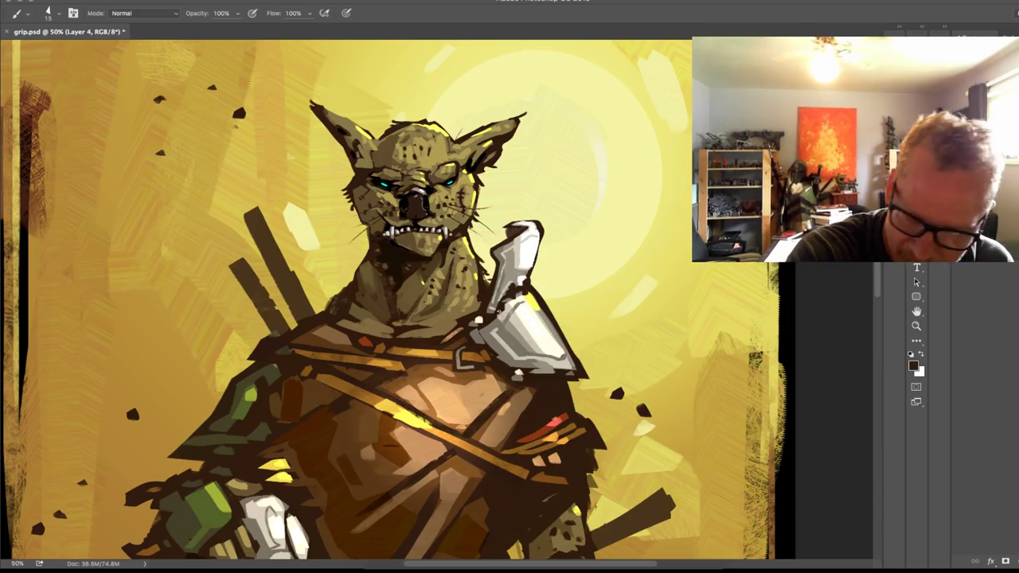
pyautogui.press(']')
pyautogui.press(']')
pyautogui.moveTo(494, 301); pyautogui.dragTo(500, 316)
pyautogui.click(501, 295)
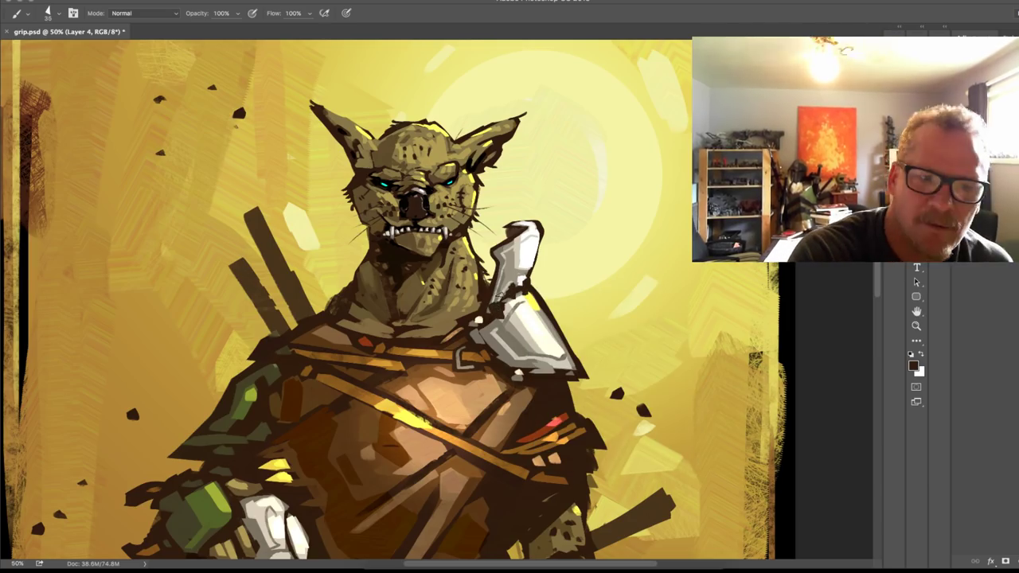
# Step: Paint small brown straps joining the raised plate to the shoulder guard with a 20 px brush, and save the painting
pyautogui.keyDown('alt'); pyautogui.click(422, 364); pyautogui.keyUp('alt')
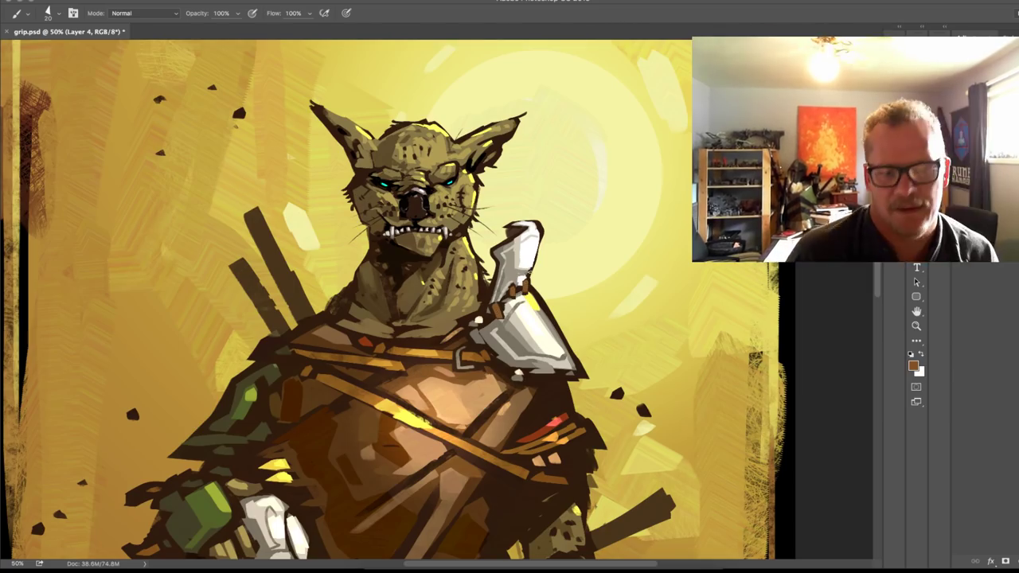
pyautogui.hotkey('ctrl', '-')
pyautogui.hotkey('ctrl', '-')
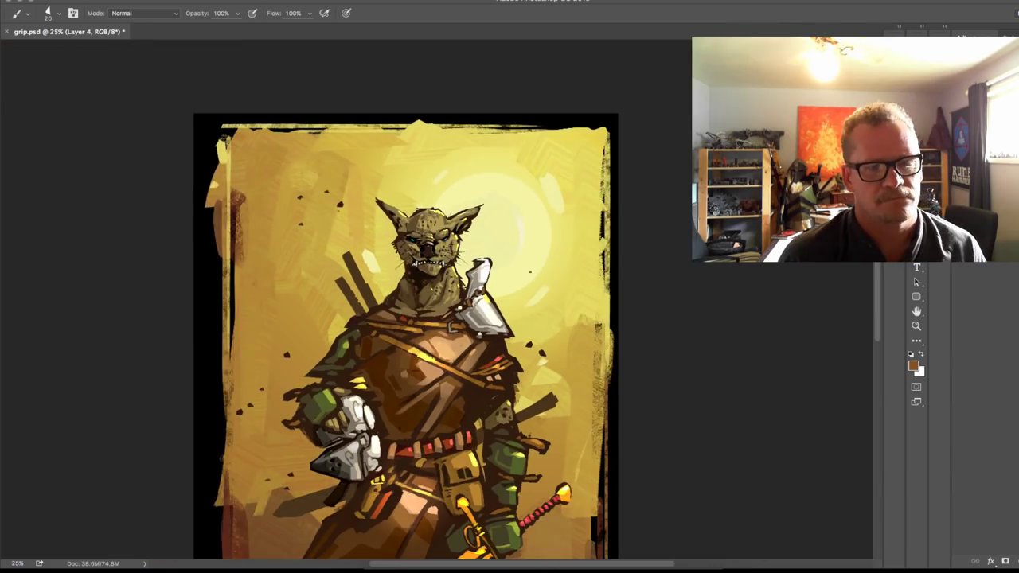
pyautogui.hotkey('ctrl', '-')
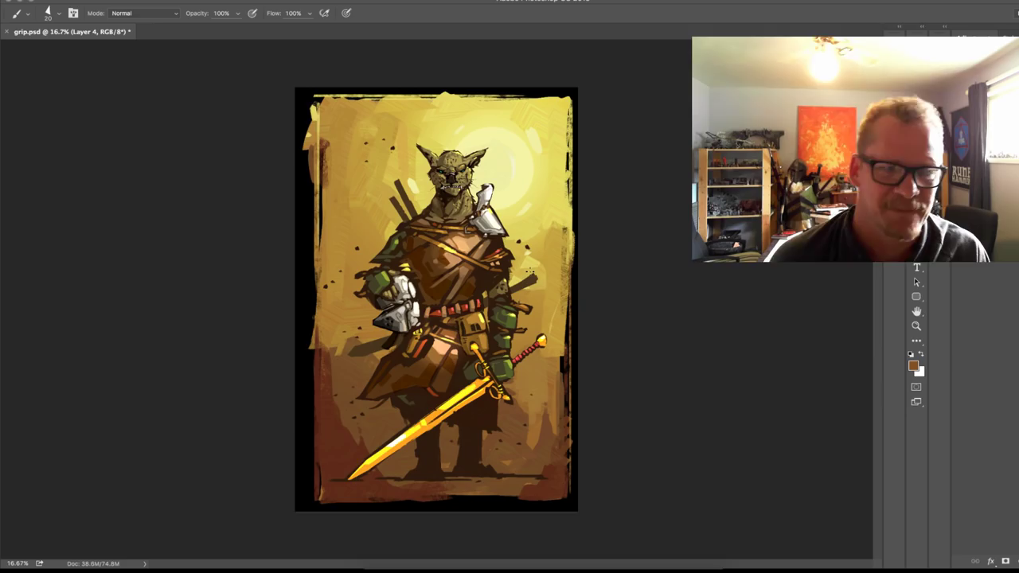
pyautogui.hotkey('ctrl', 's')
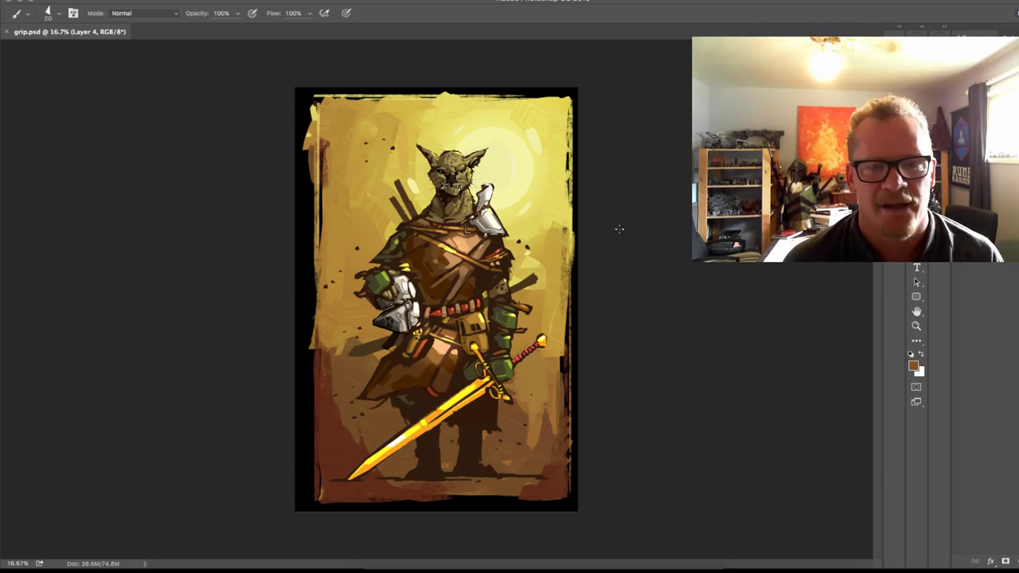
# Step: Select all layers and nudge the whole artwork slightly left to centre it within the black border
pyautogui.press('super+alt+a')
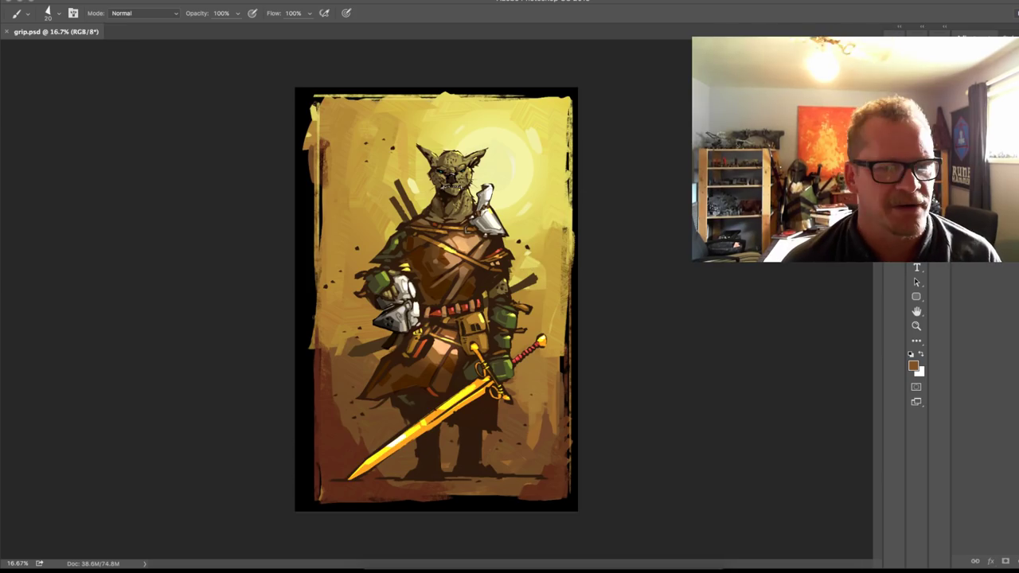
pyautogui.press('super+shift+Left')
pyautogui.press('super+shift+Left')
pyautogui.press('super+shift+Left')
pyautogui.press('super+shift+Left')
pyautogui.press('super+shift+Left')
pyautogui.press('super+shift+Left')
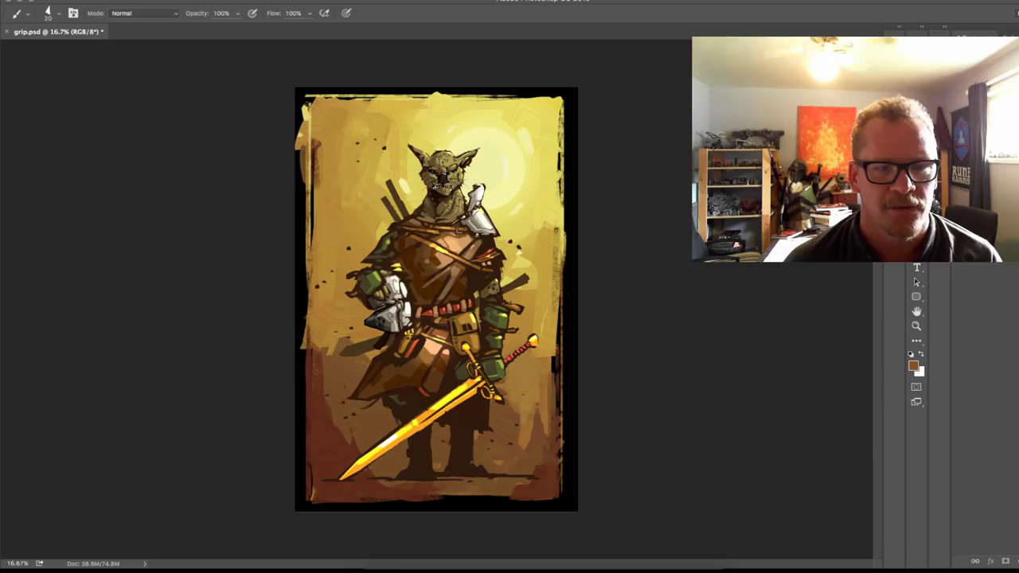
pyautogui.press('super+shift+Right')
pyautogui.press('super+shift+Right')
pyautogui.press('super+shift+Right')
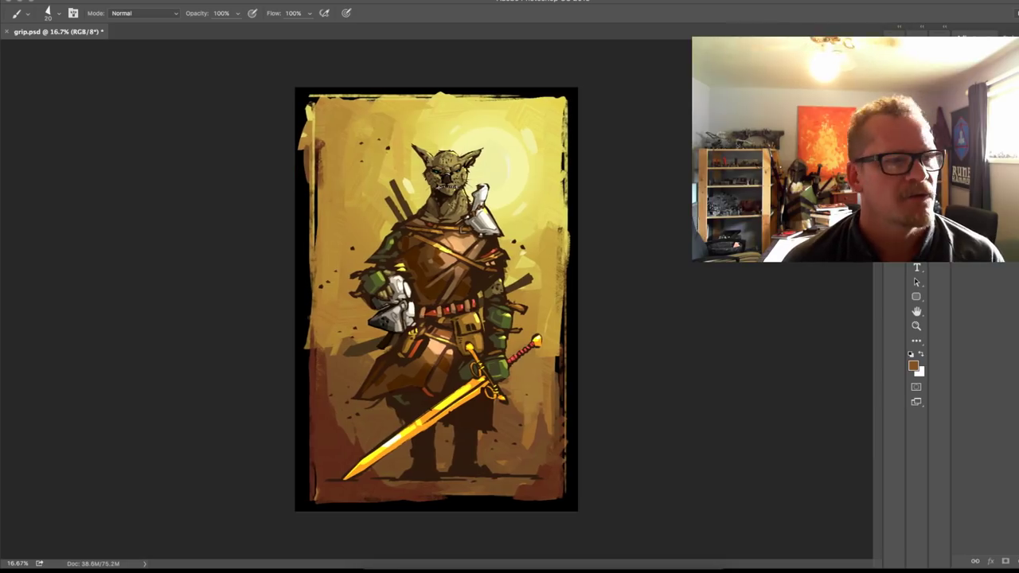
# Step: Save the painting and capture a screenshot of the area covering the whole canvas
pyautogui.hotkey('ctrl', 's')
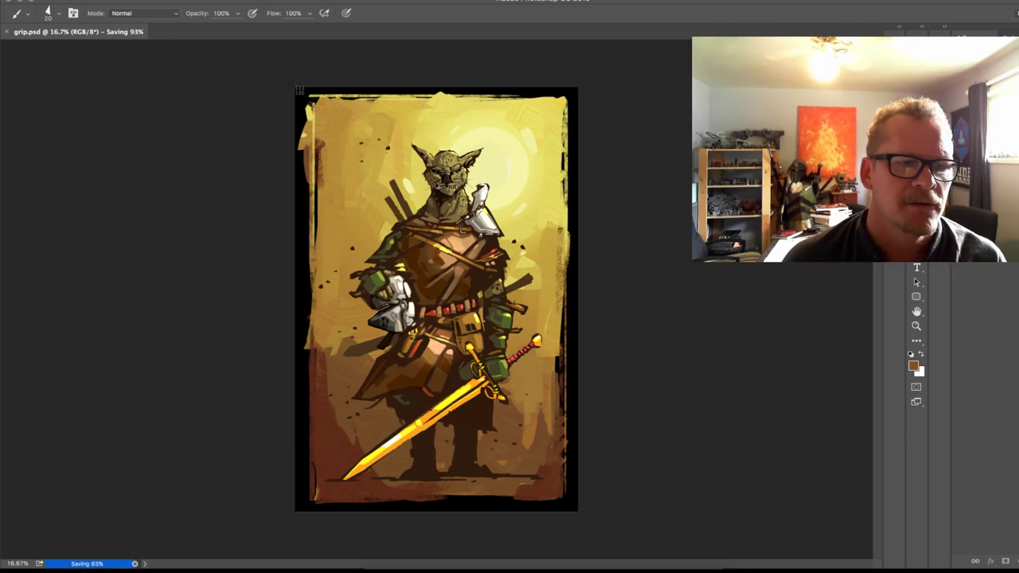
pyautogui.moveTo(290, 83); pyautogui.dragTo(582, 516)
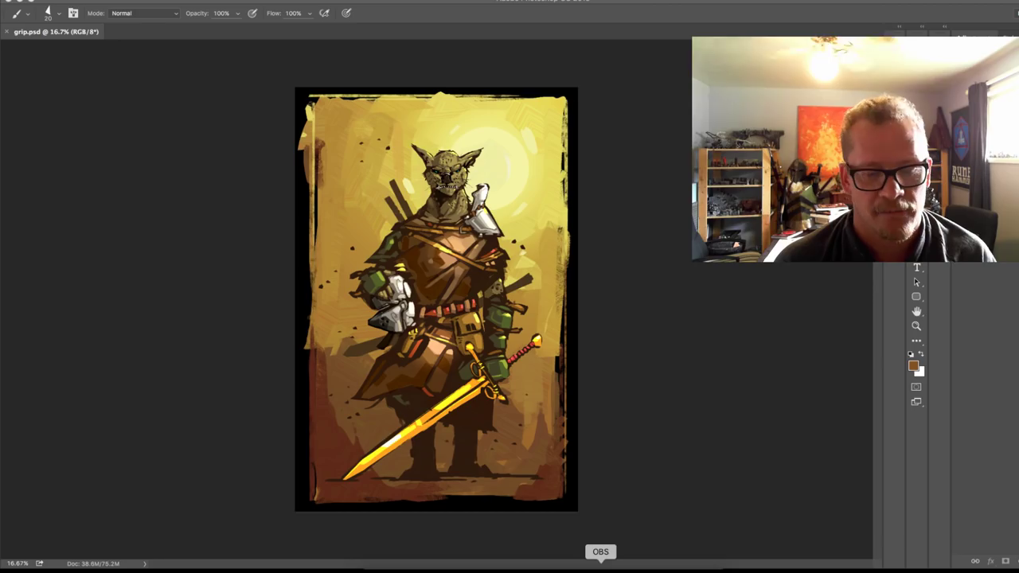
pyautogui.press('super+Tab')
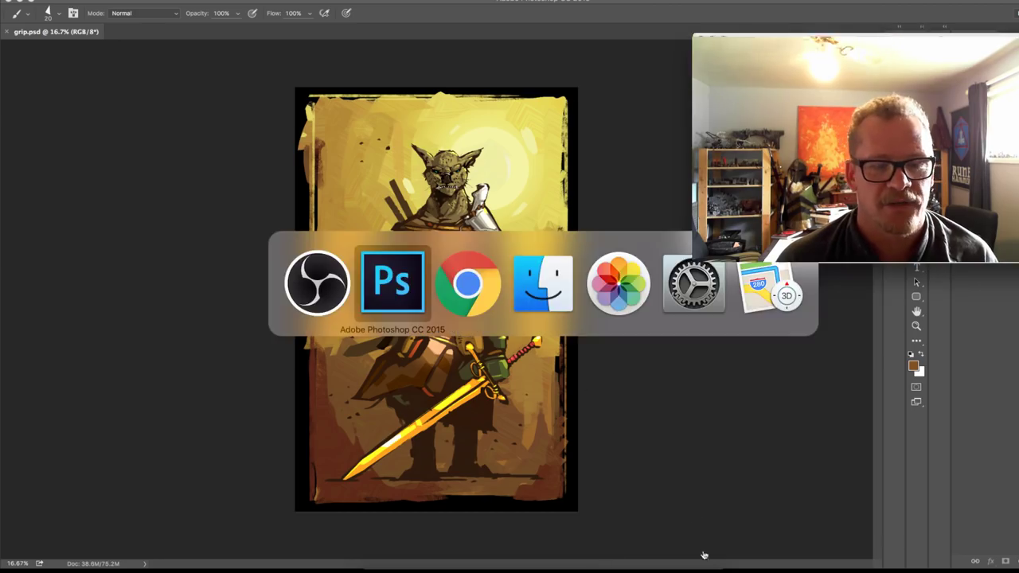
pyautogui.click(600, 567)
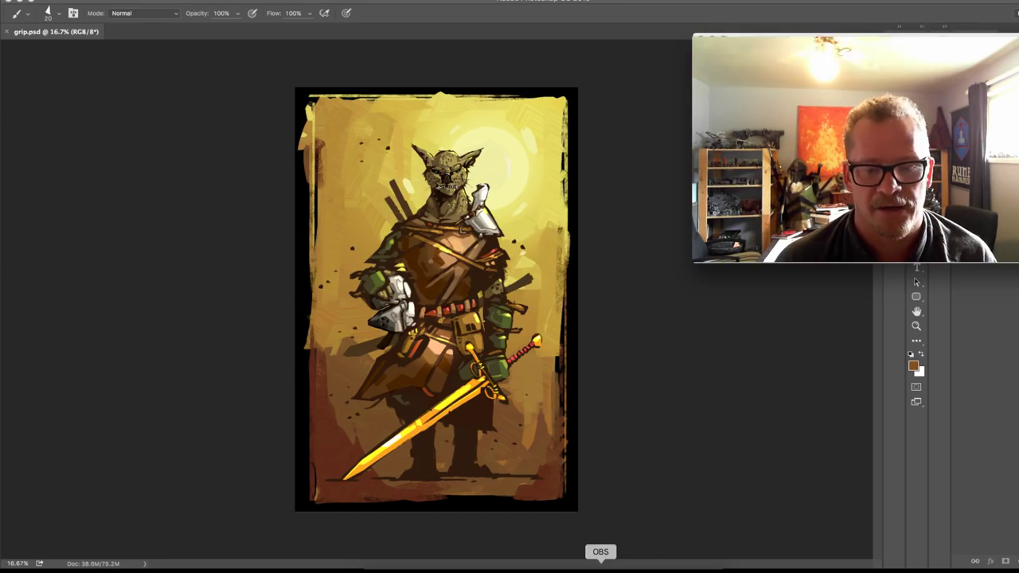